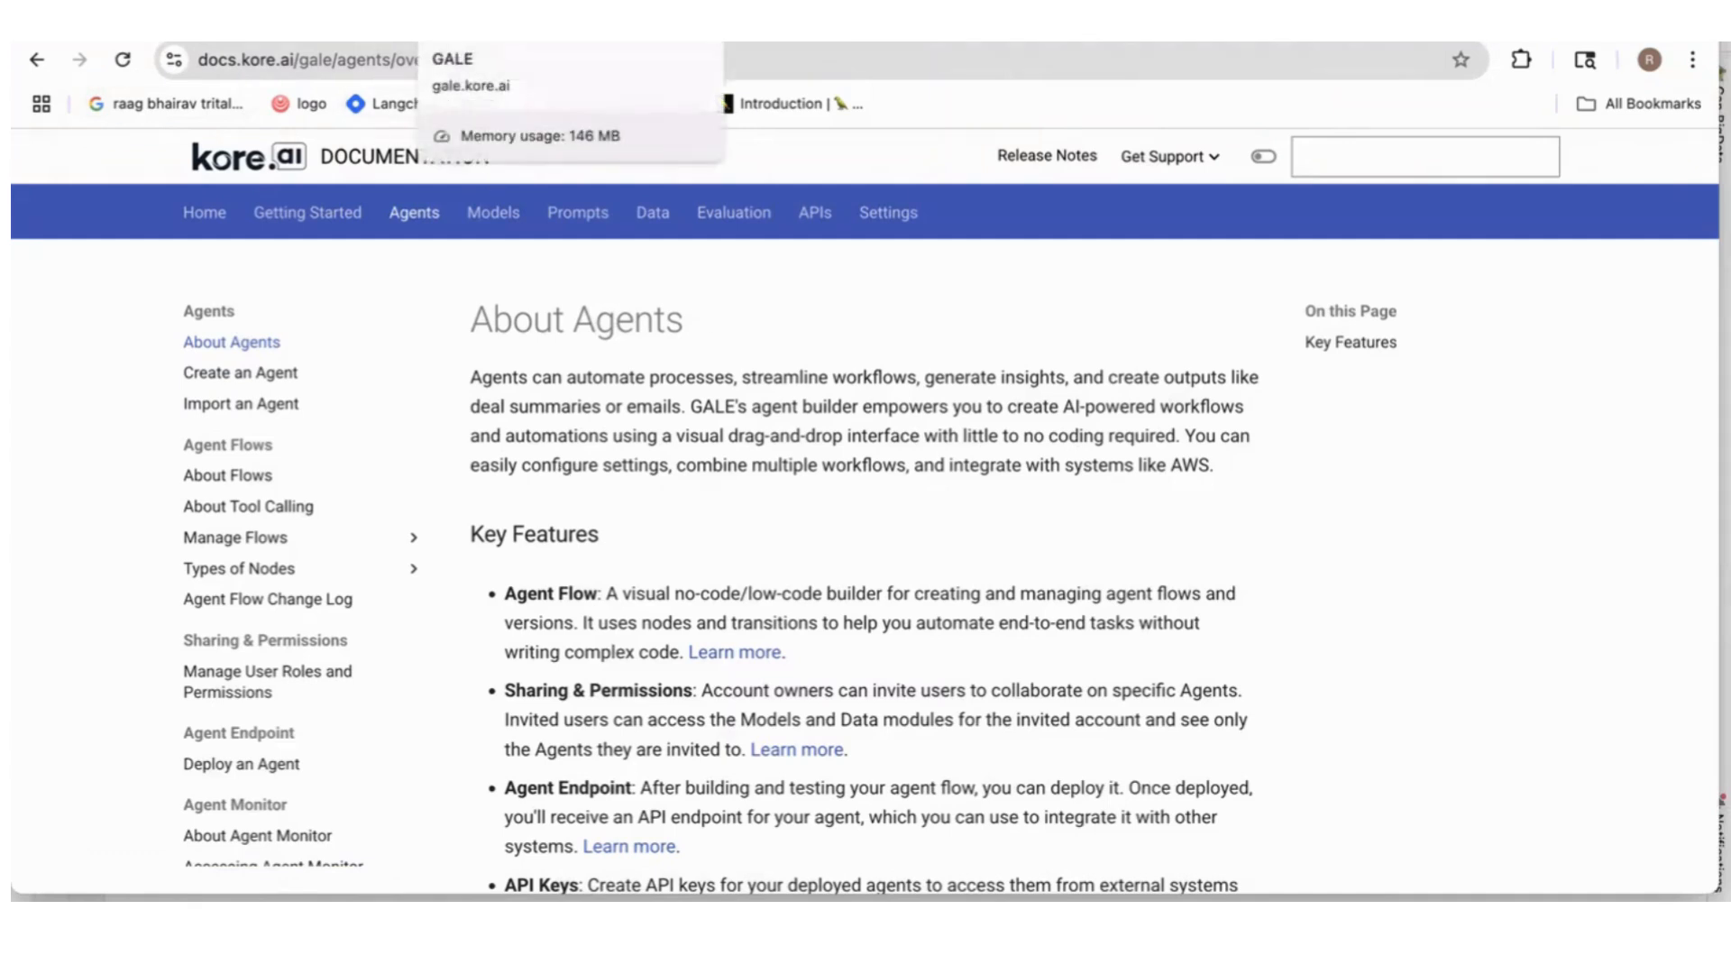
Step: Switch to the GALE workspace to show the Agents list with the researcher agent
{"action": "left_click", "coordinate": [487, 23]}
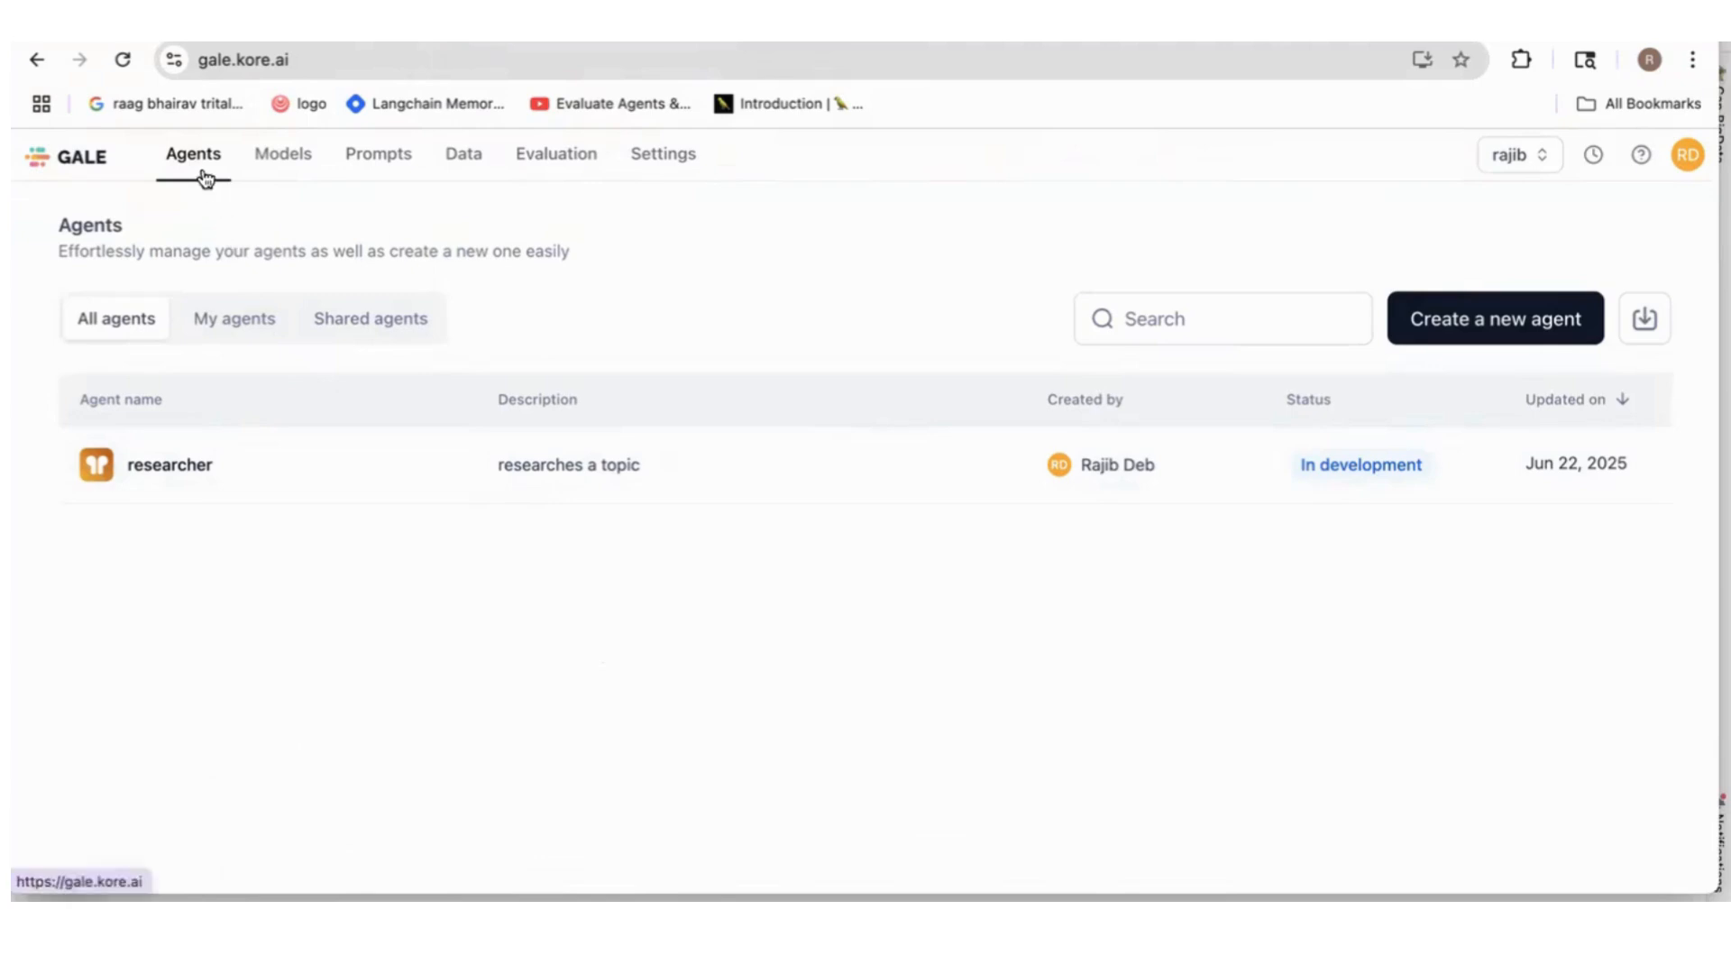
Step: Open the Models page and show its Open-source models view
{"action": "left_click", "coordinate": [284, 165]}
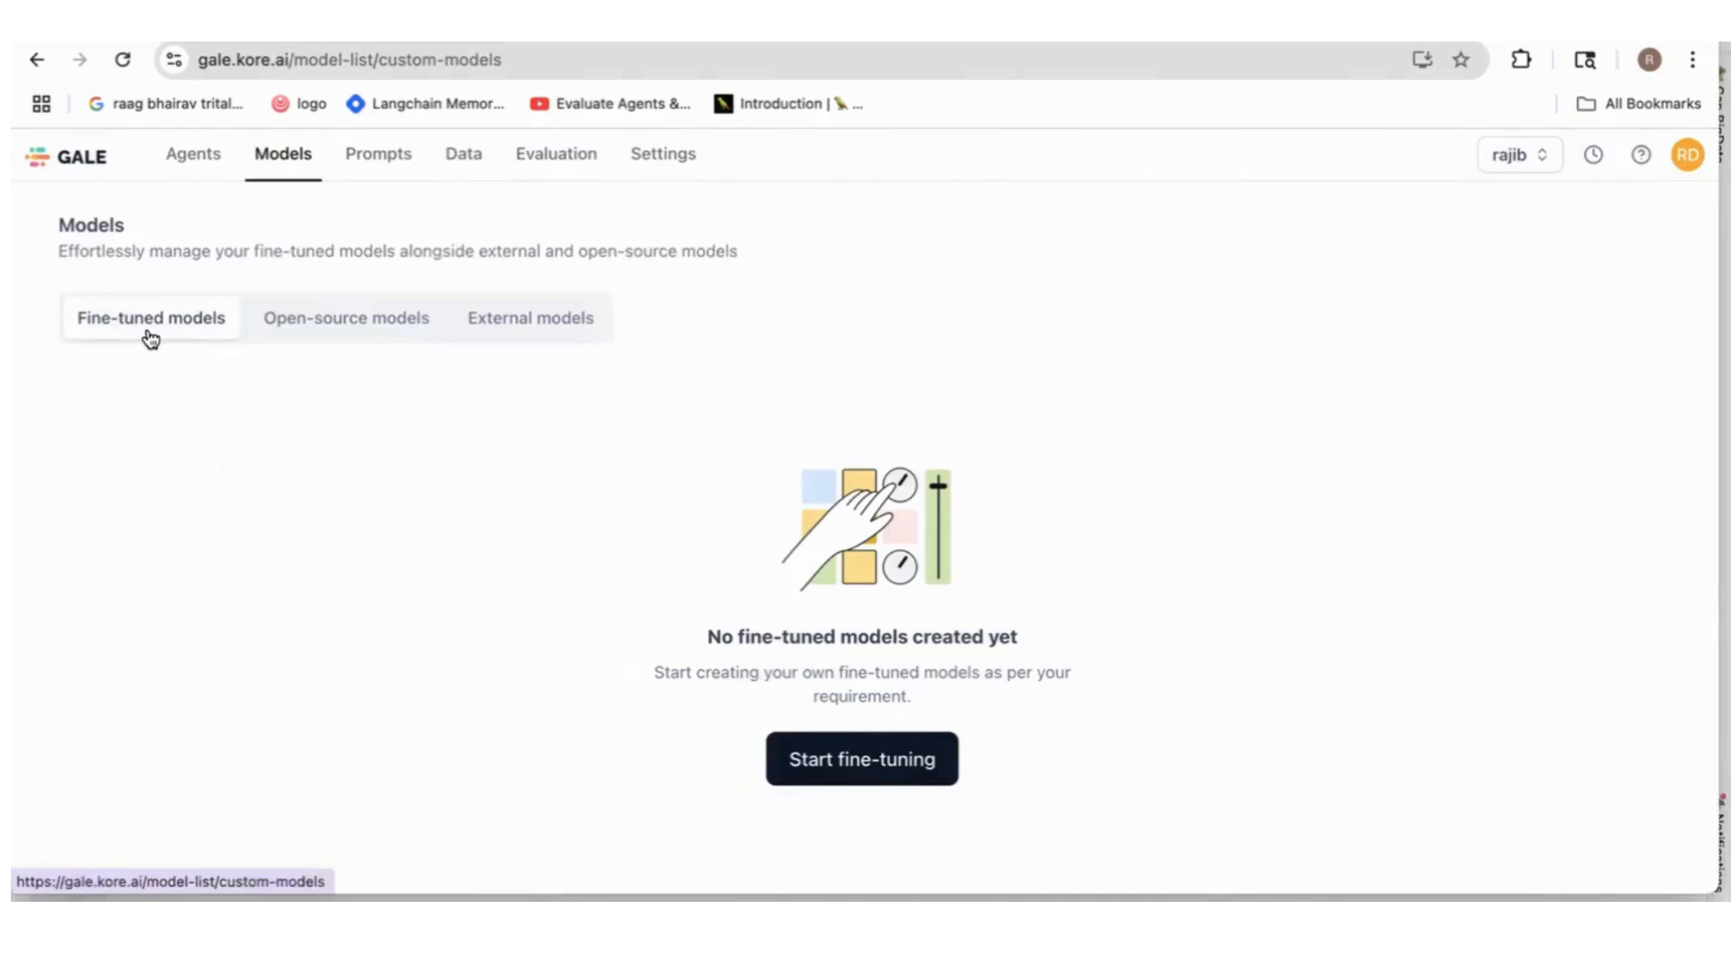
{"action": "left_click", "coordinate": [300, 325]}
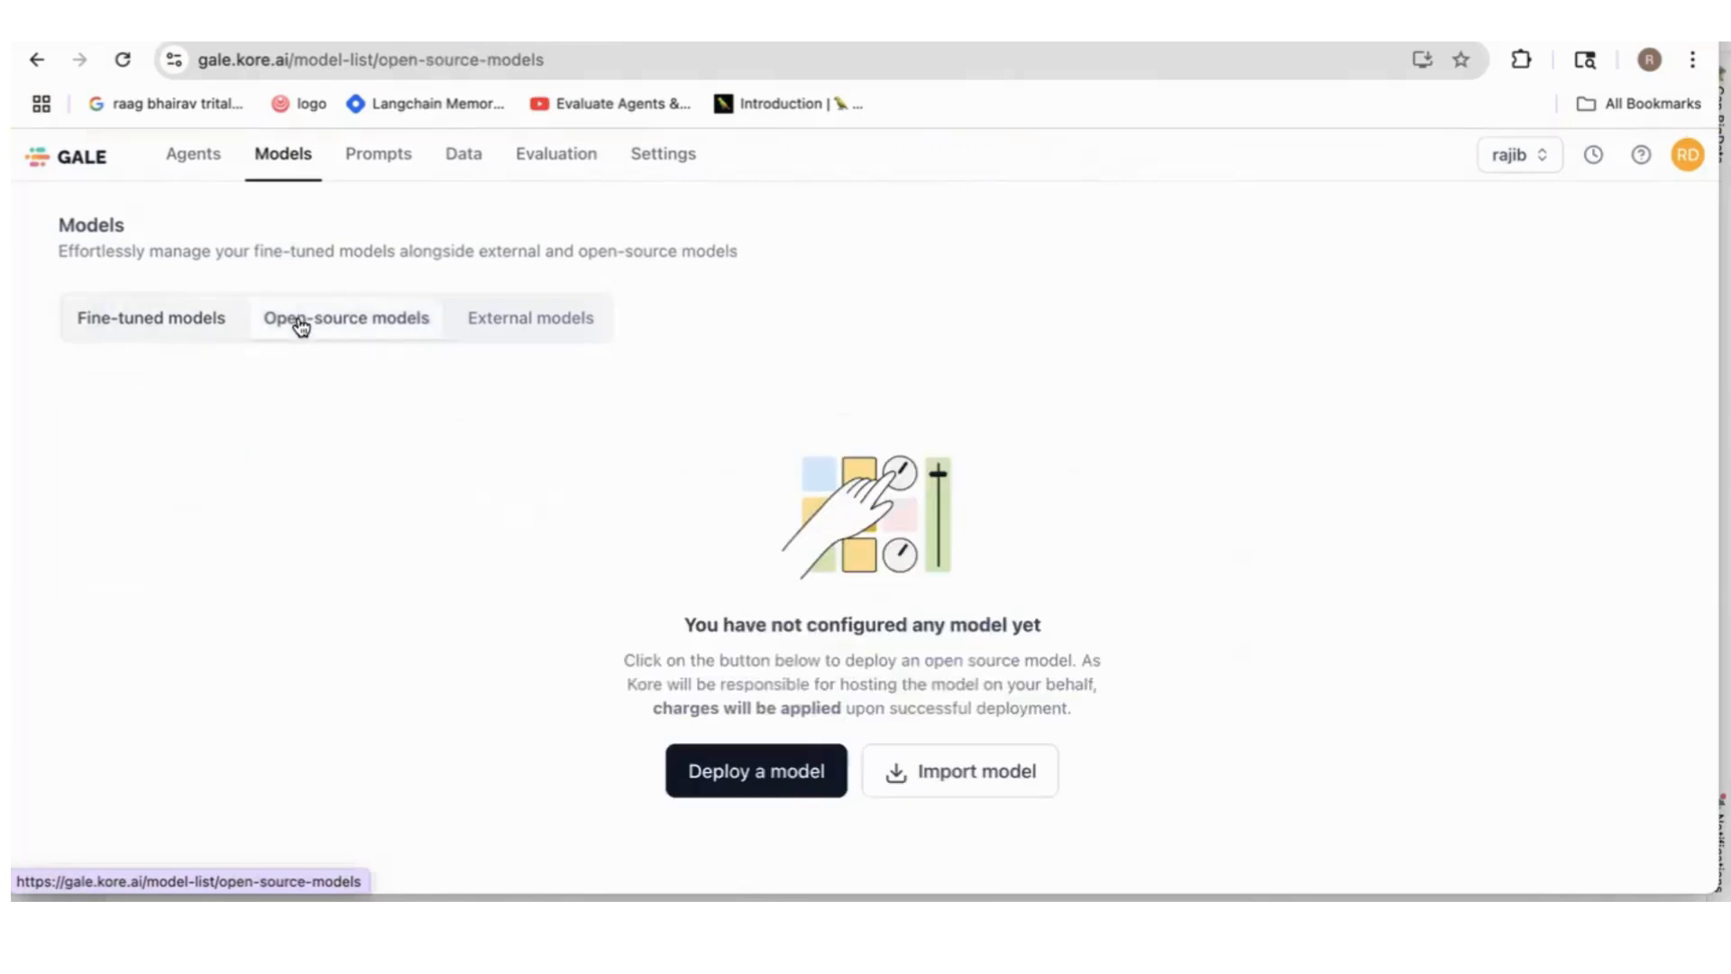
Step: Show the External models list with gpt-4o and open the Add an external model dialog
{"action": "left_click", "coordinate": [500, 332]}
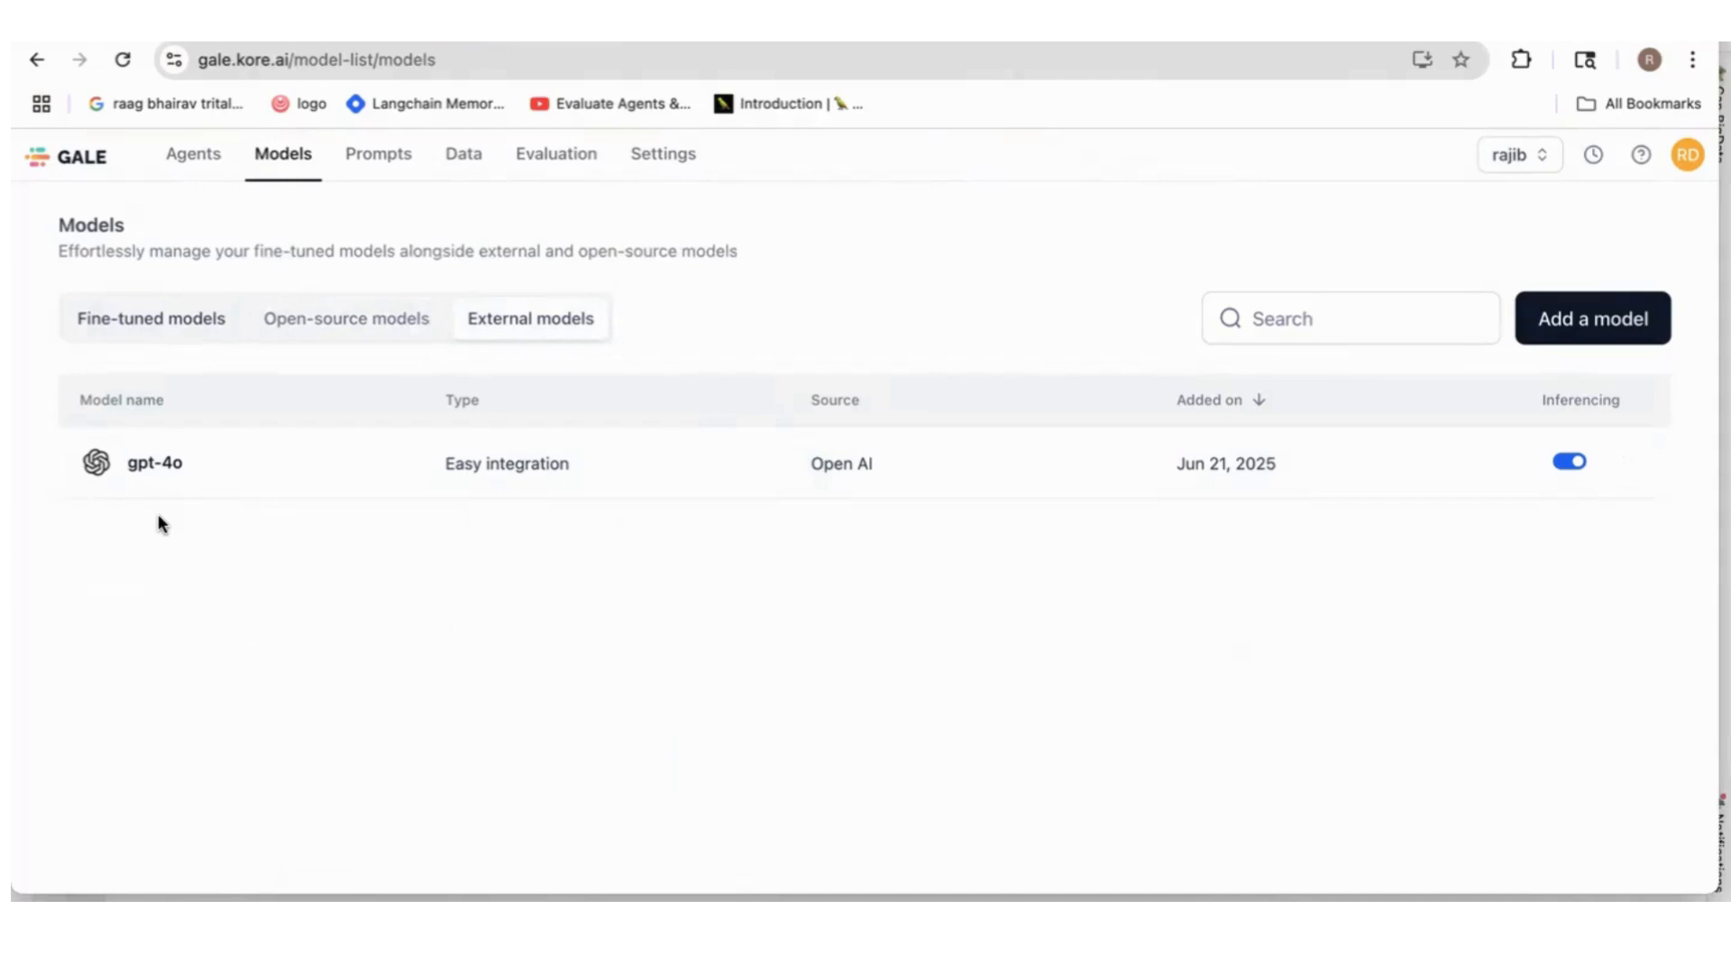
{"action": "left_click", "coordinate": [1564, 320]}
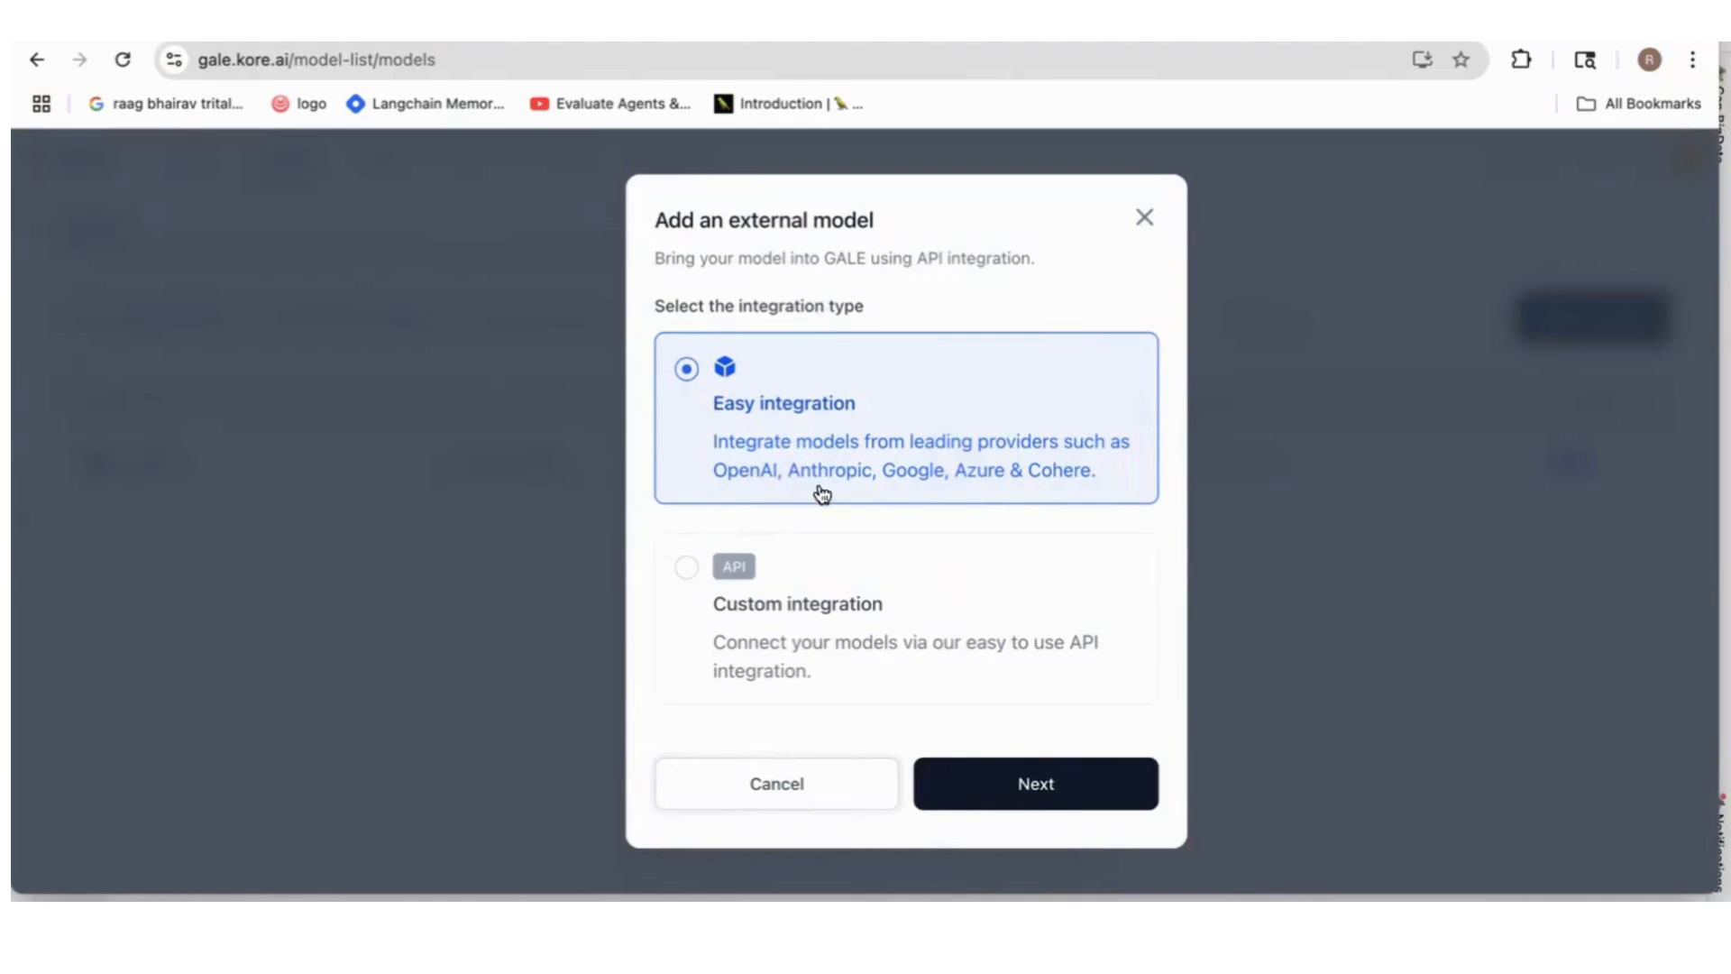
Step: Step through Easy integration with OpenAI and view its model list without choosing one
{"action": "left_click", "coordinate": [987, 783]}
{"action": "left_click", "coordinate": [773, 393]}
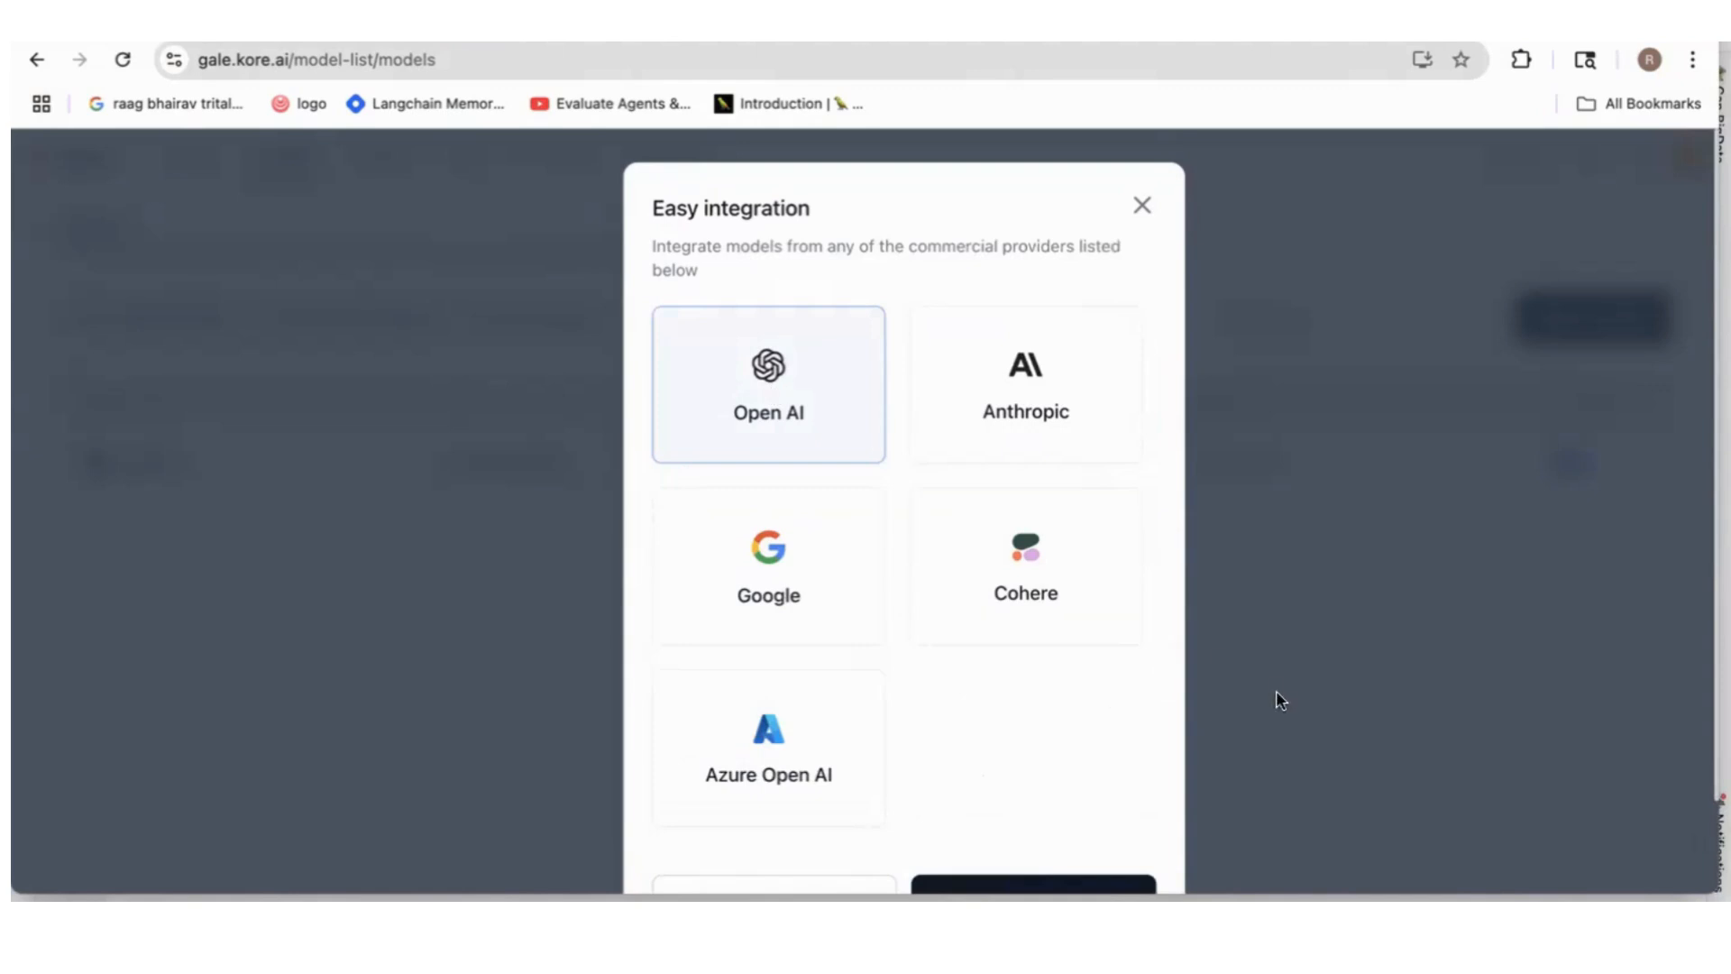
{"action": "scroll", "coordinate": [1274, 689], "scroll_direction": "down", "scroll_amount": 1}
{"action": "left_click", "coordinate": [1036, 816]}
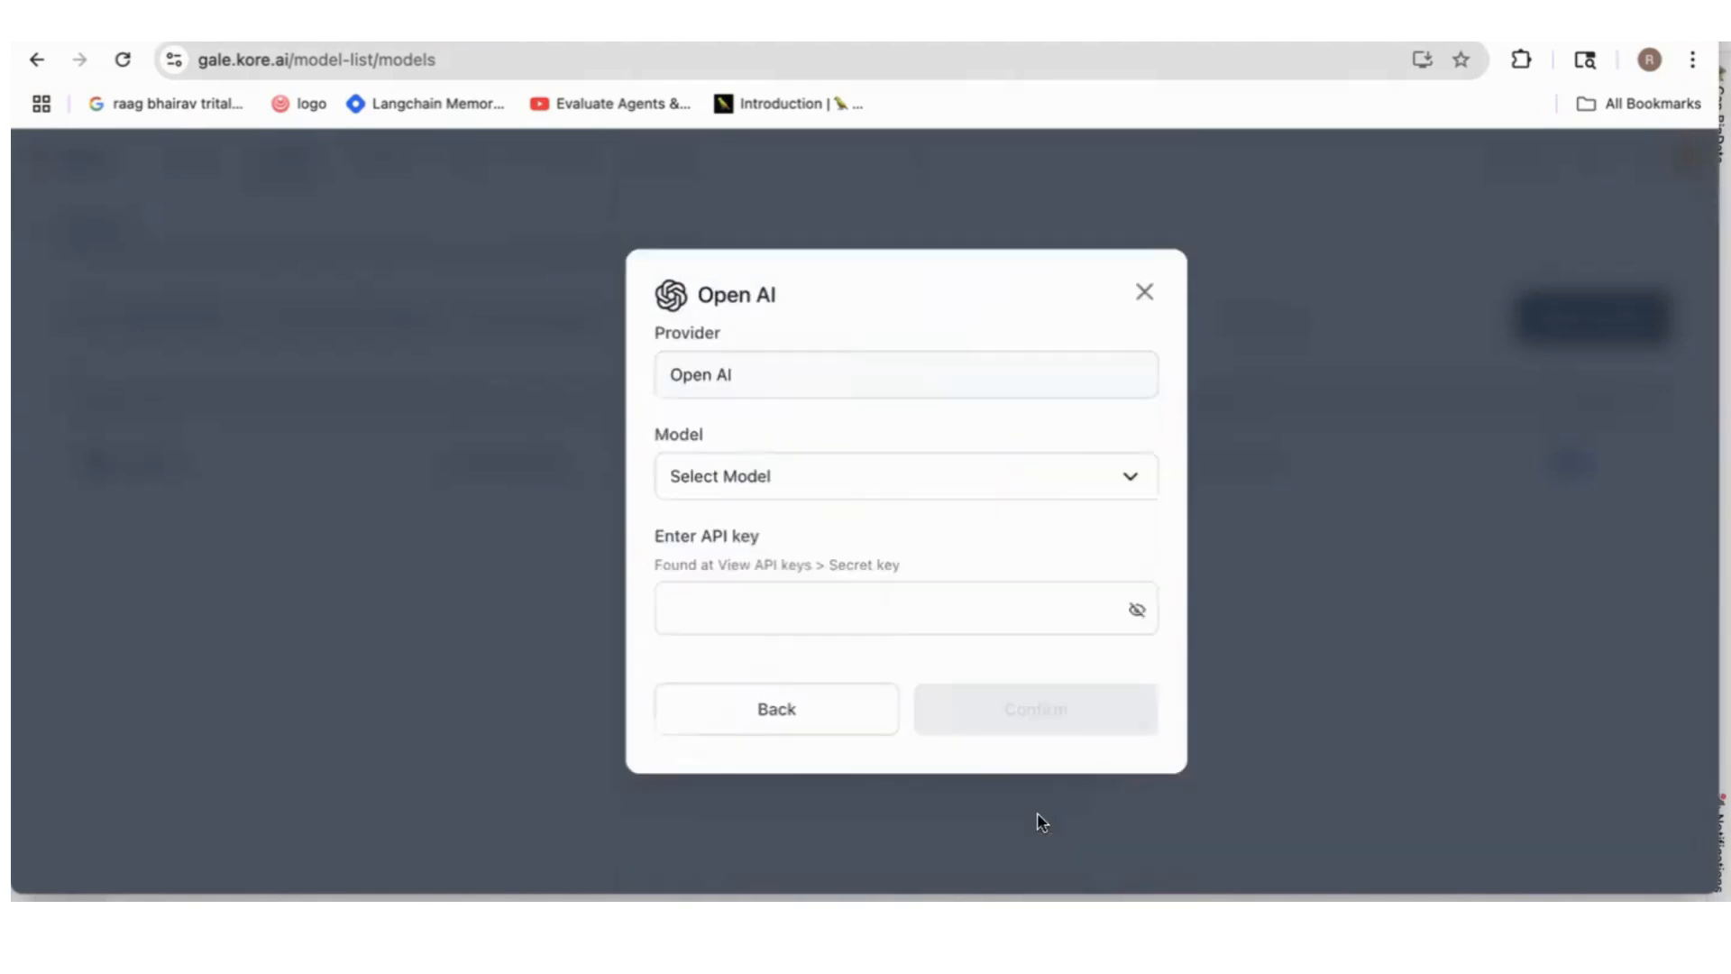
{"action": "left_click", "coordinate": [931, 483]}
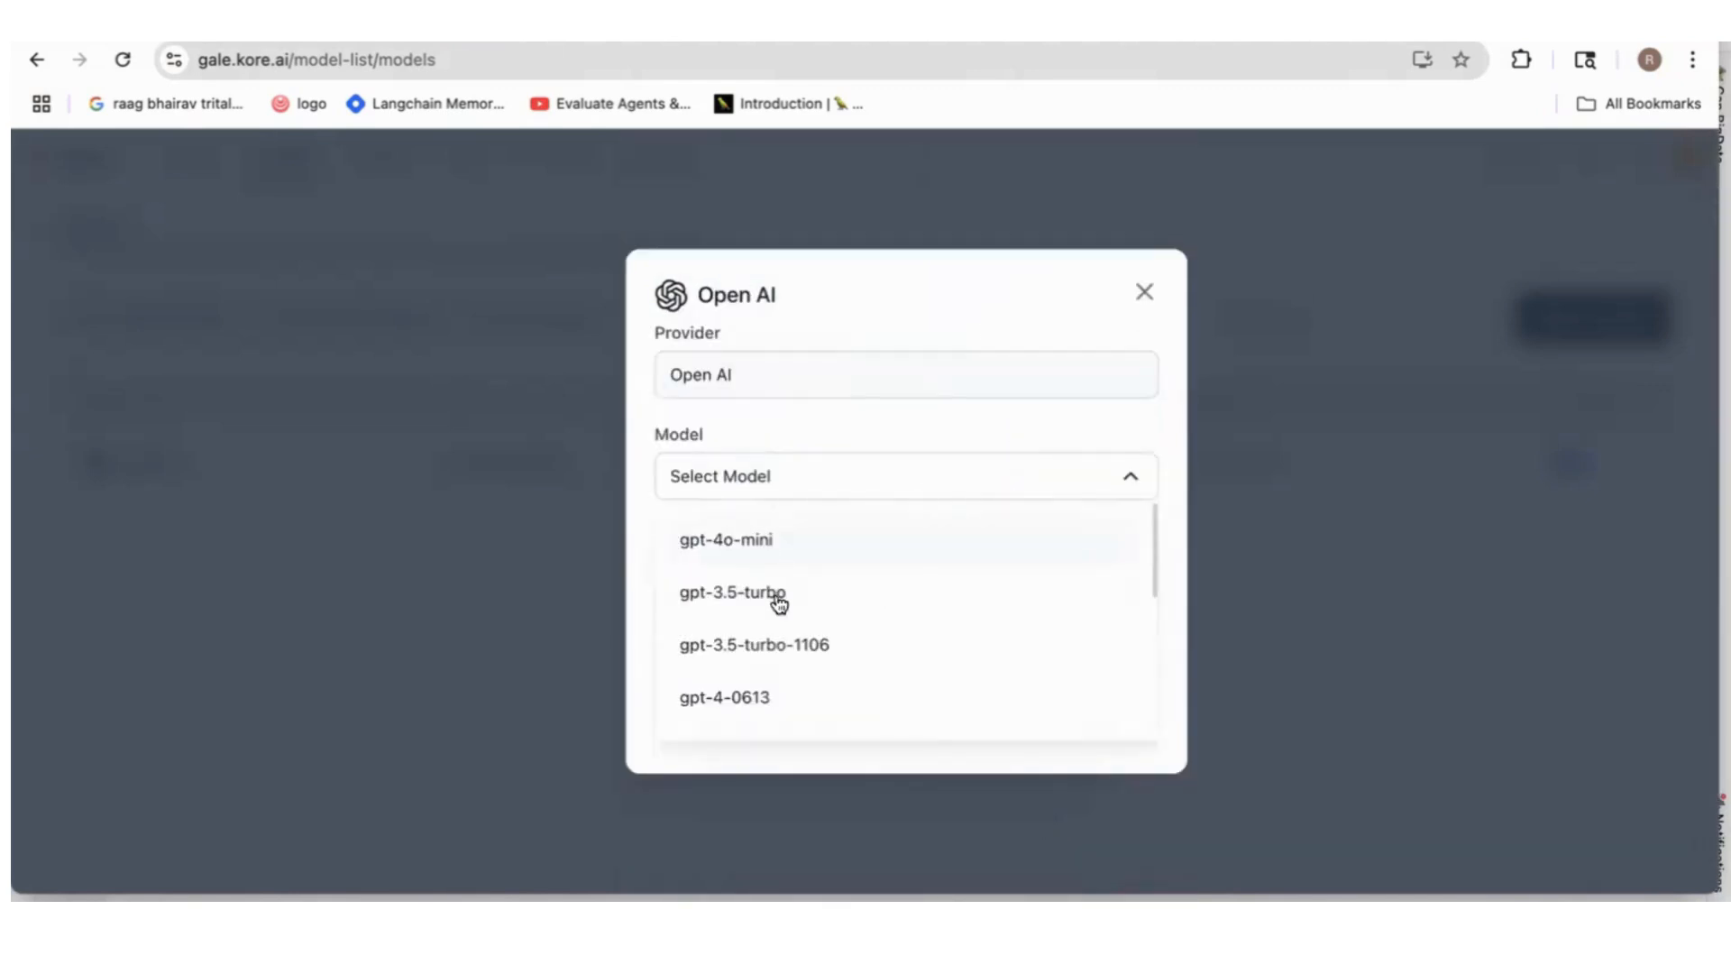
{"action": "scroll", "coordinate": [784, 640], "scroll_direction": "down", "scroll_amount": 5}
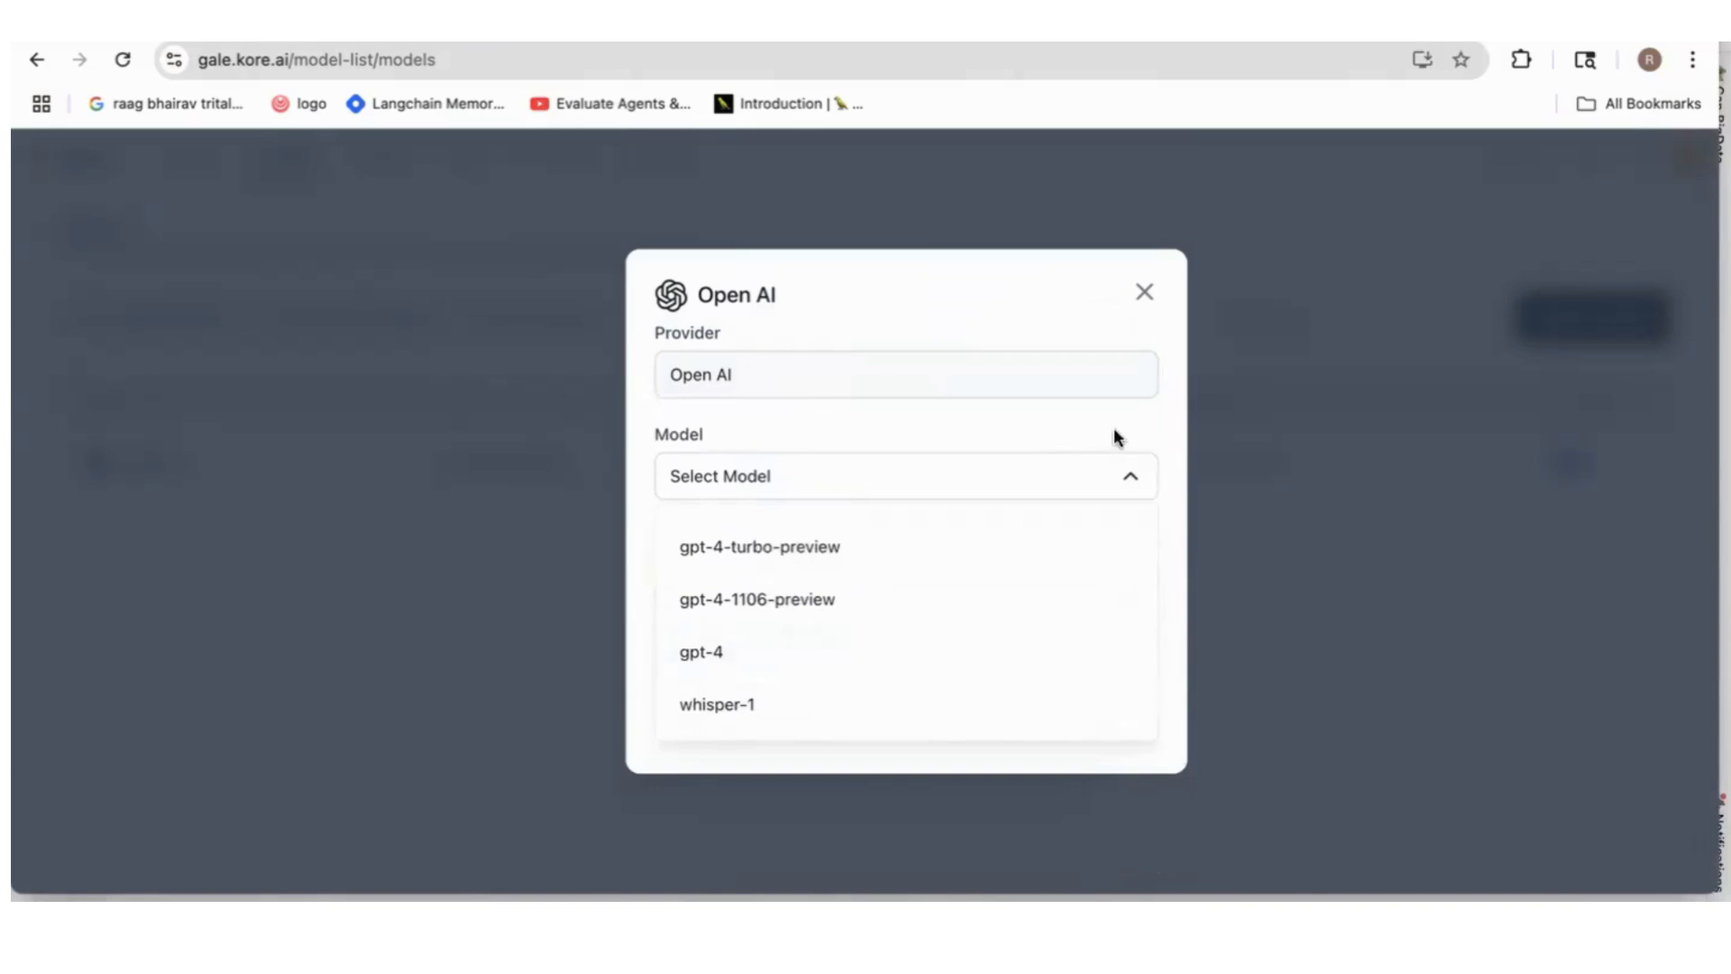
{"action": "left_click", "coordinate": [1155, 423]}
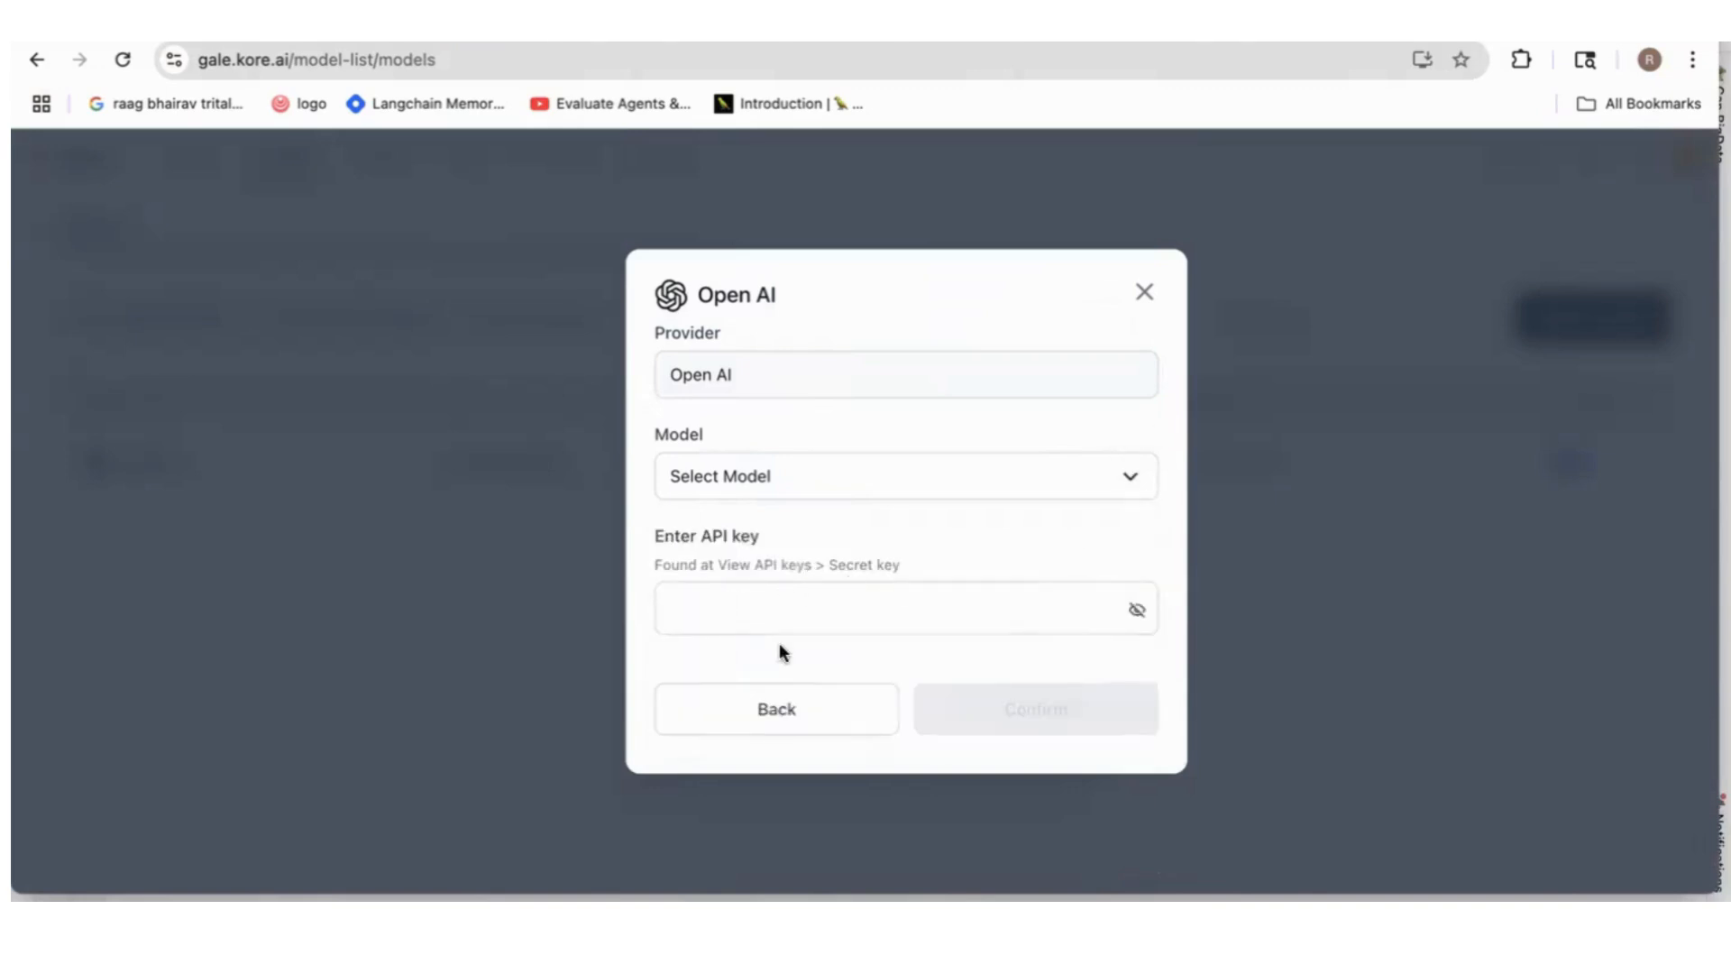
Step: Go back to the integration type choice and select Custom integration
{"action": "left_click", "coordinate": [769, 721]}
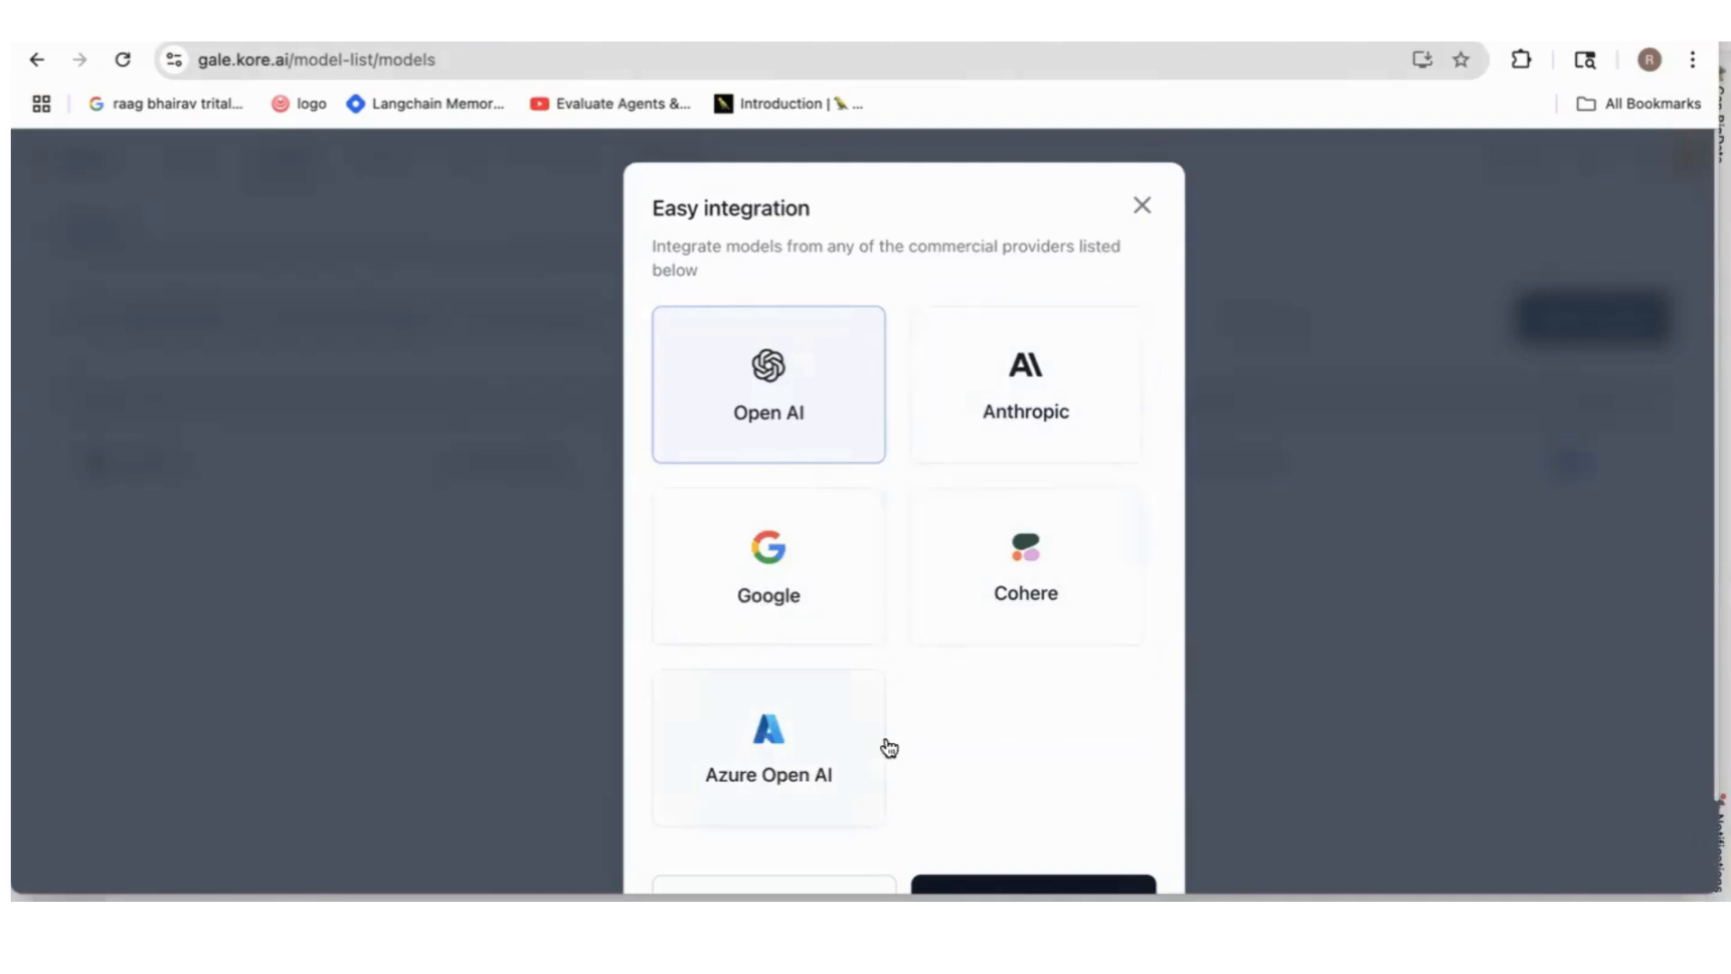
{"action": "scroll", "coordinate": [1015, 728], "scroll_direction": "down", "scroll_amount": 2}
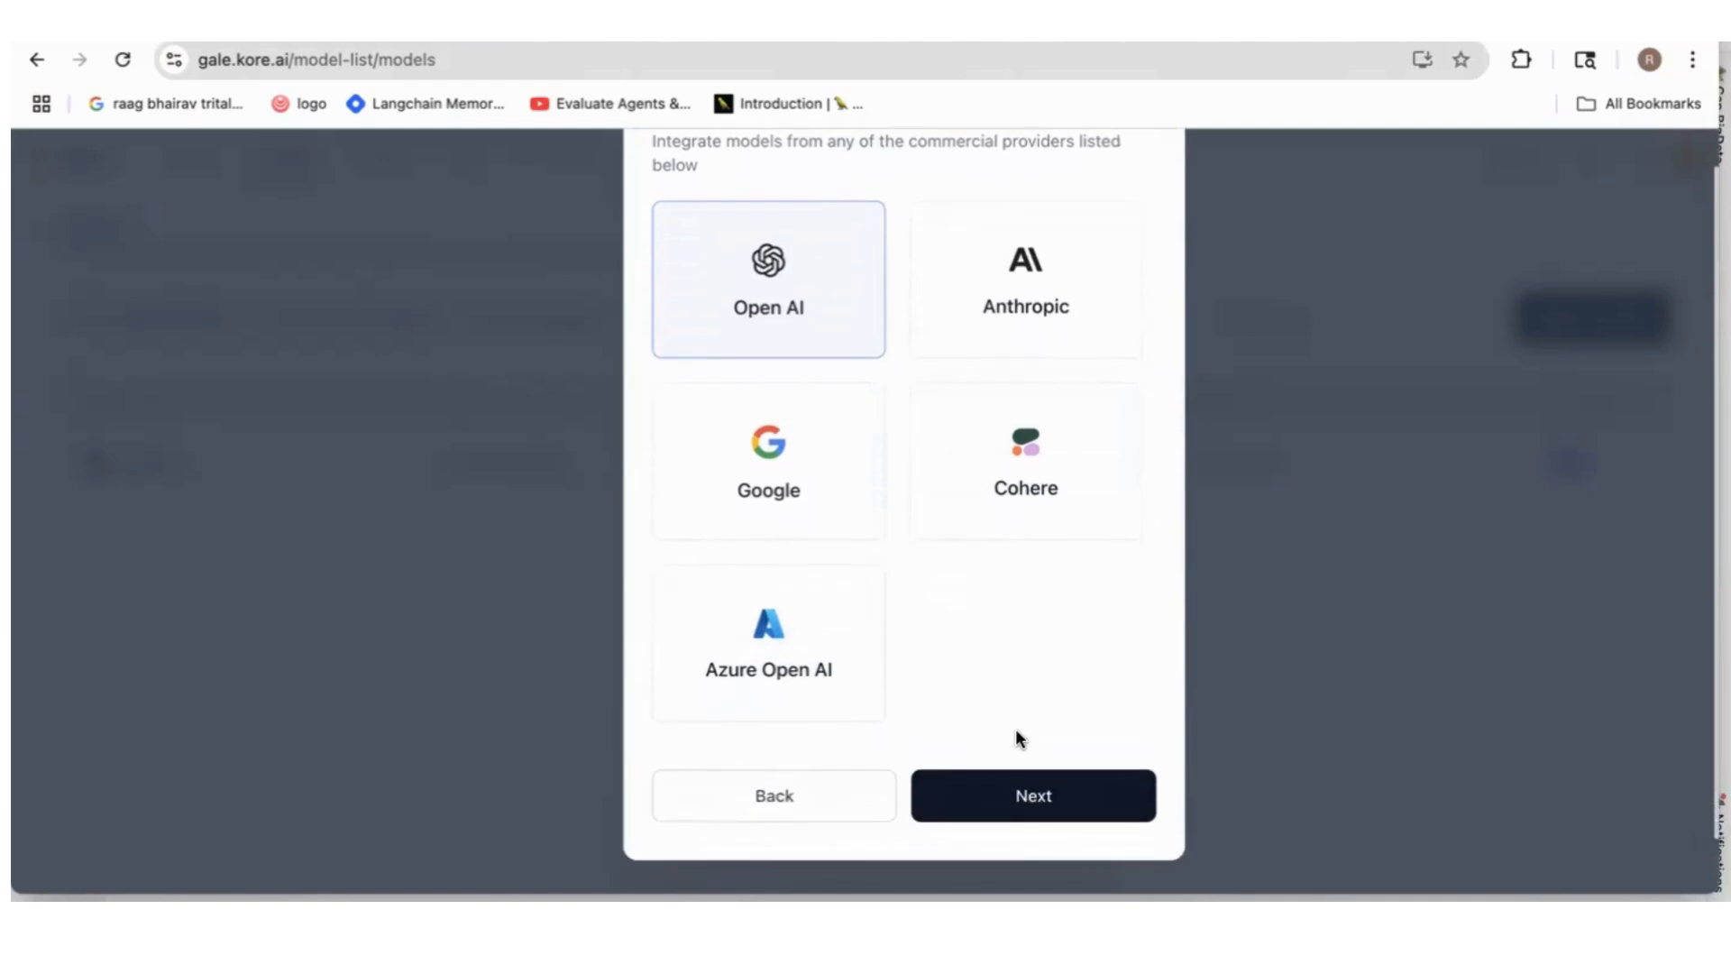
{"action": "left_click", "coordinate": [774, 797]}
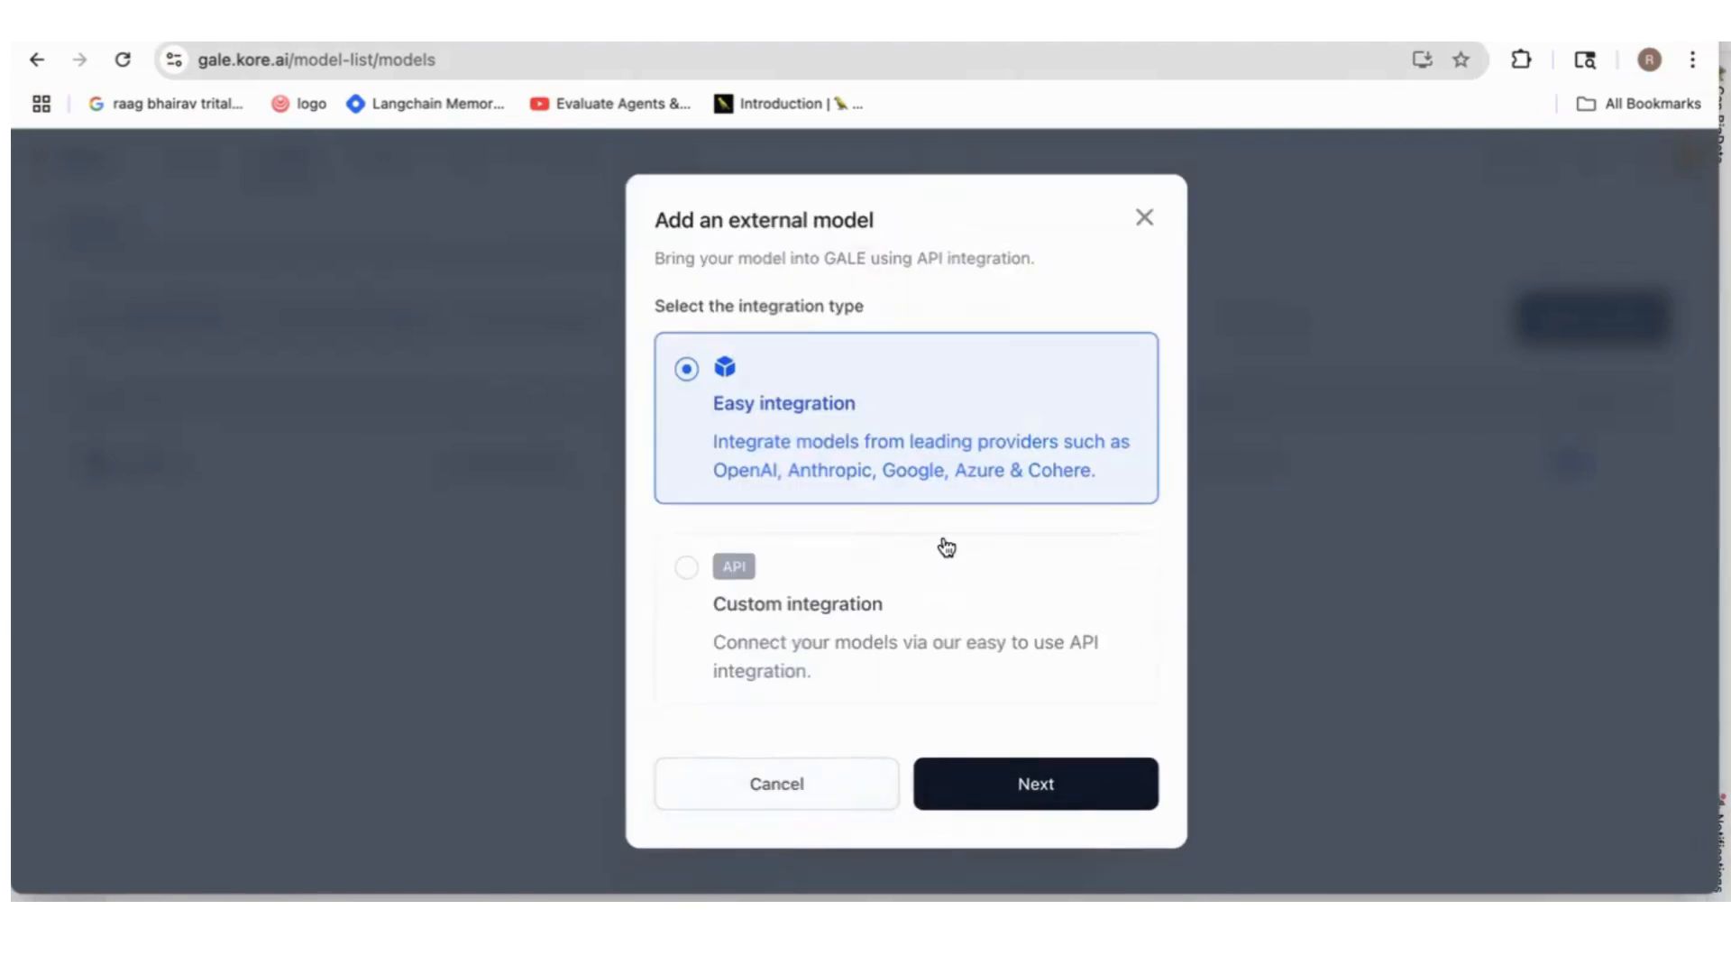
{"action": "left_click", "coordinate": [689, 575]}
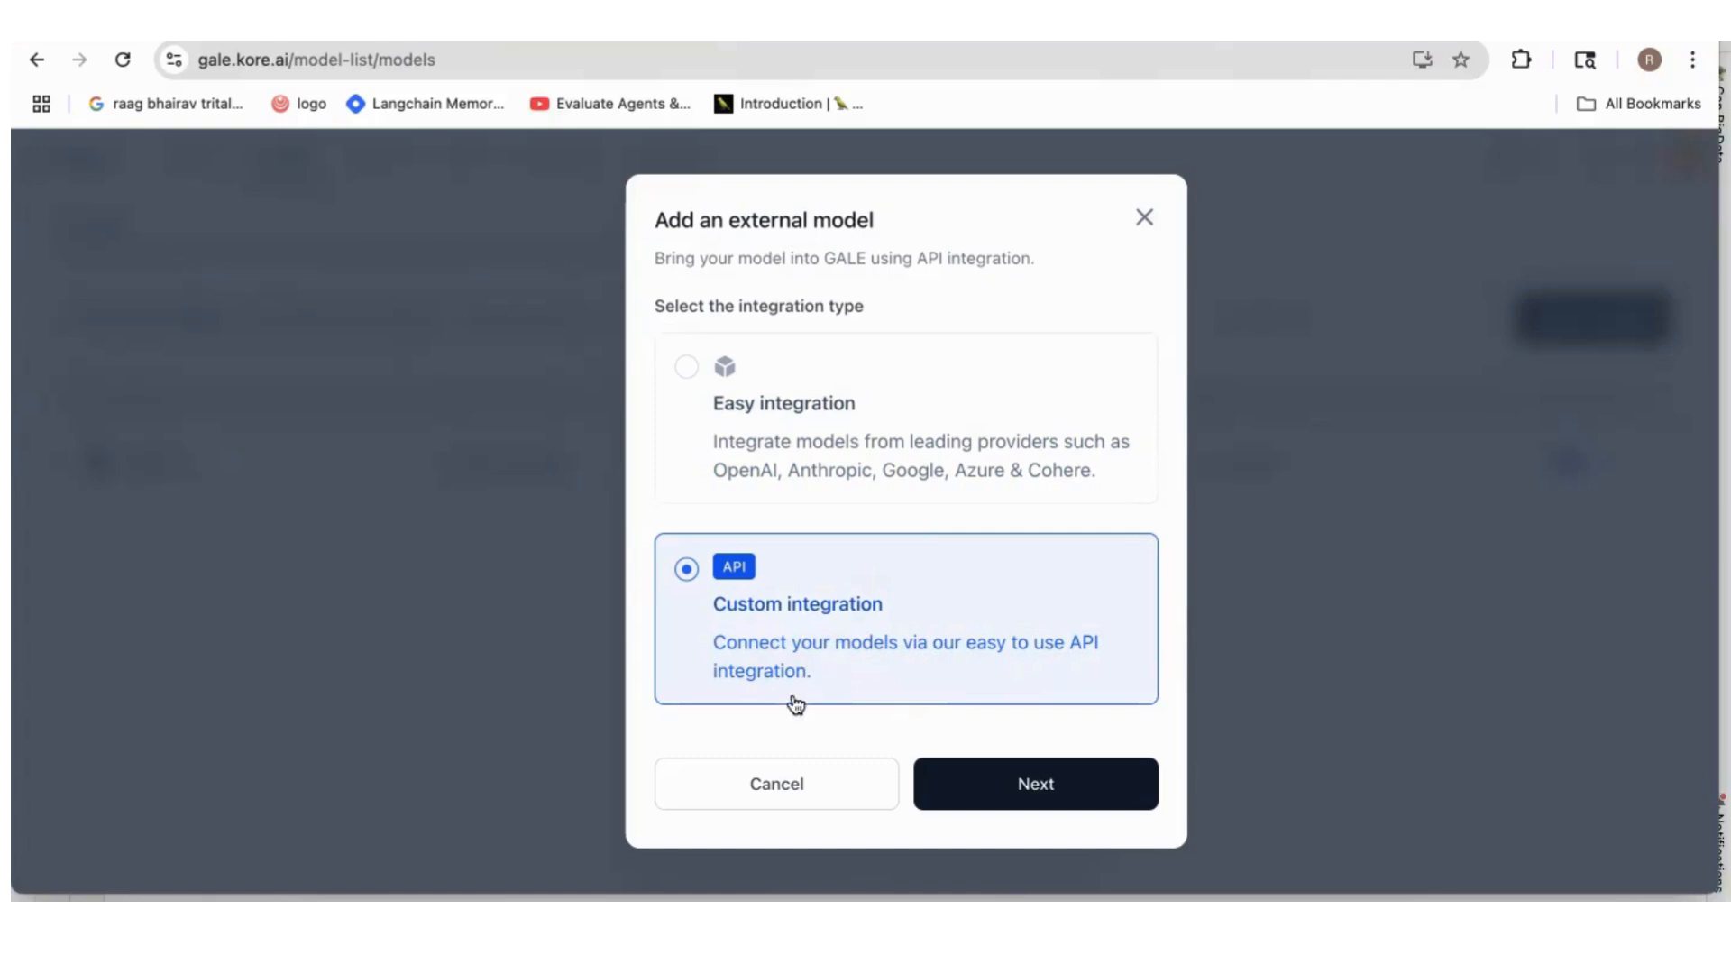
Step: Cancel the external model and start deploying an open-source model instead
{"action": "left_click", "coordinate": [766, 793]}
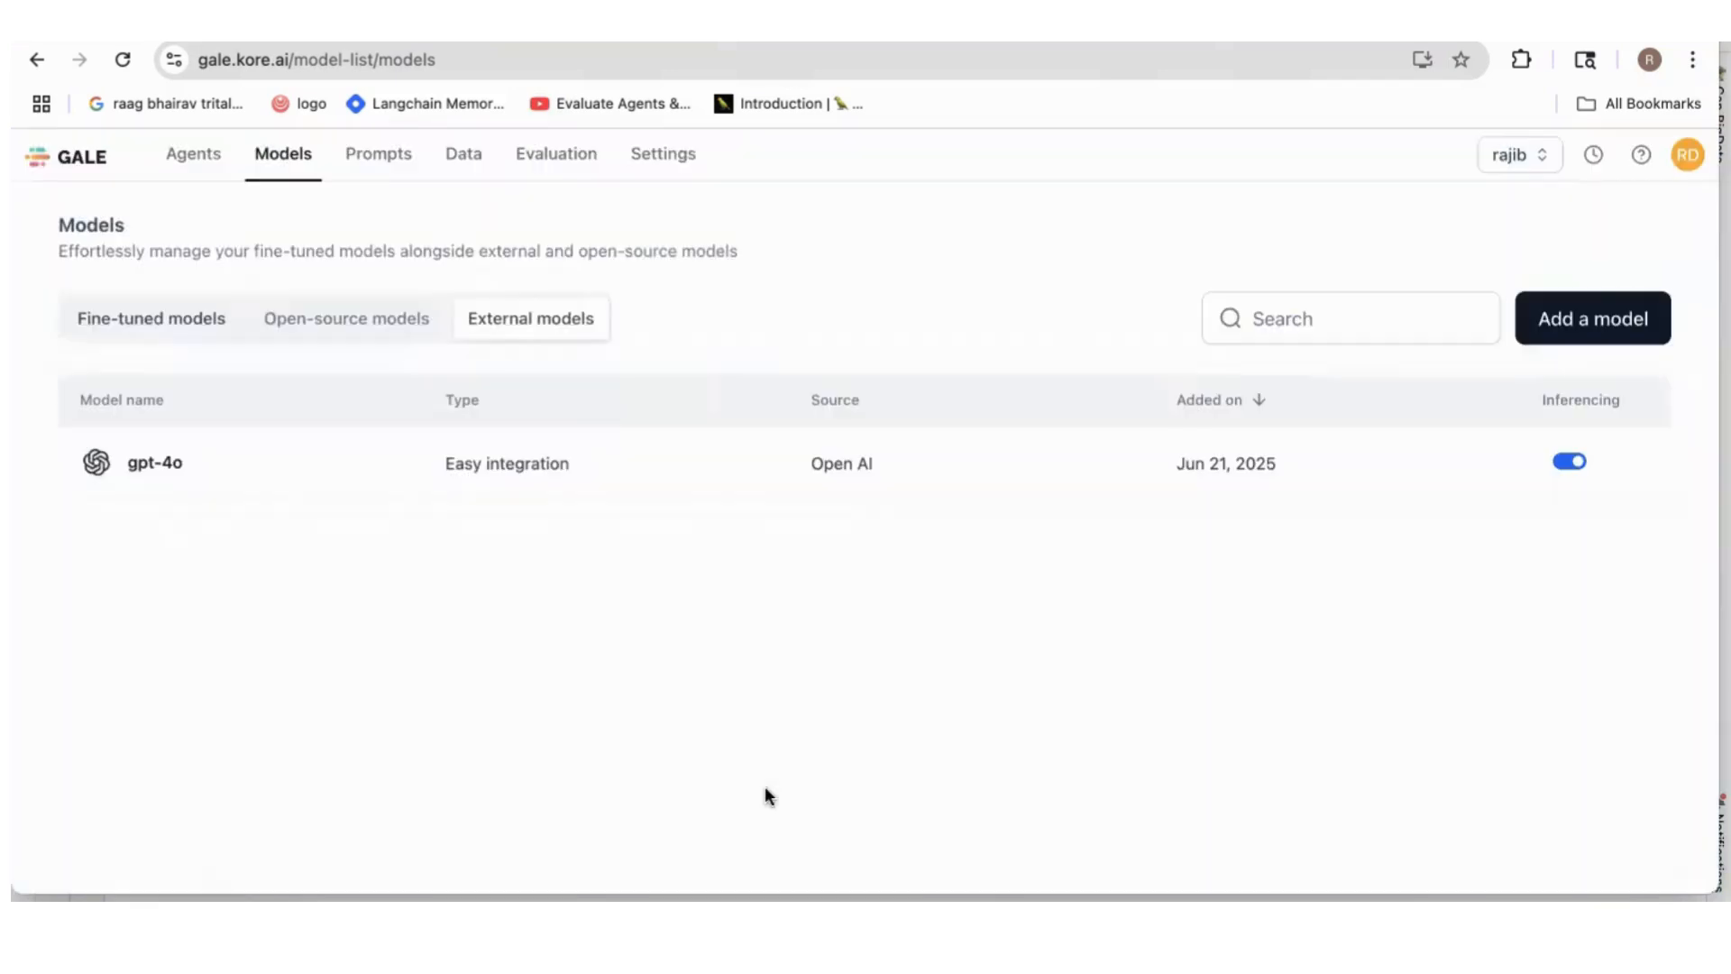
{"action": "left_click", "coordinate": [309, 321]}
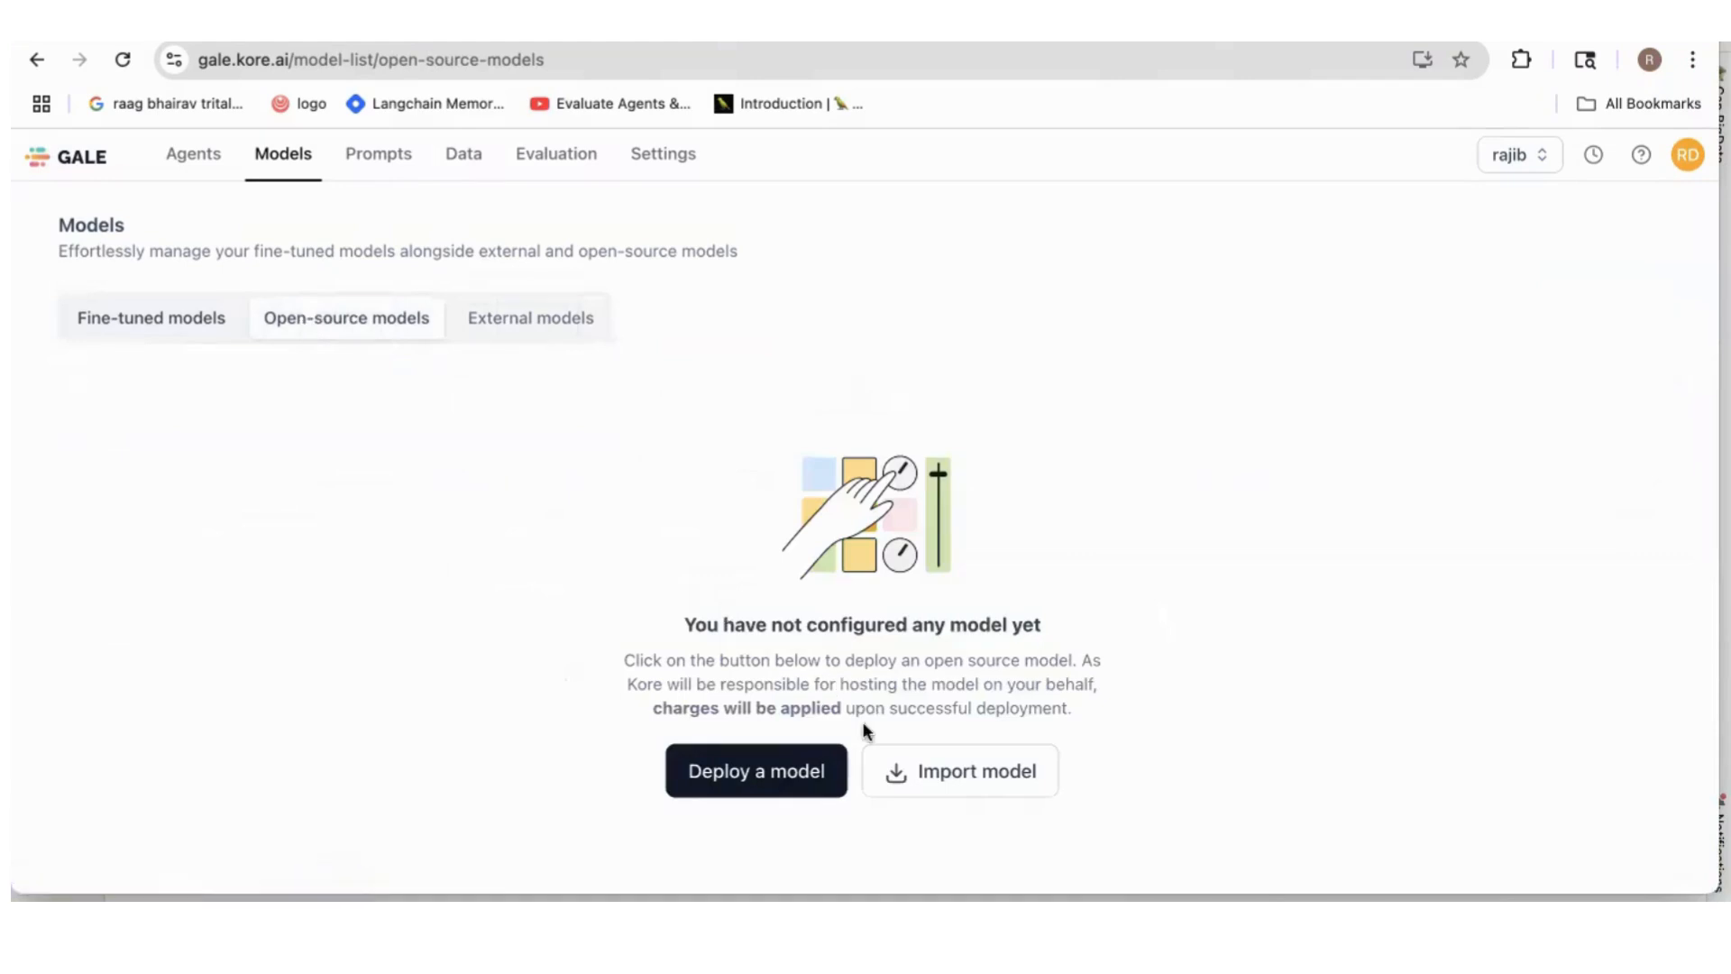
{"action": "left_click", "coordinate": [780, 783]}
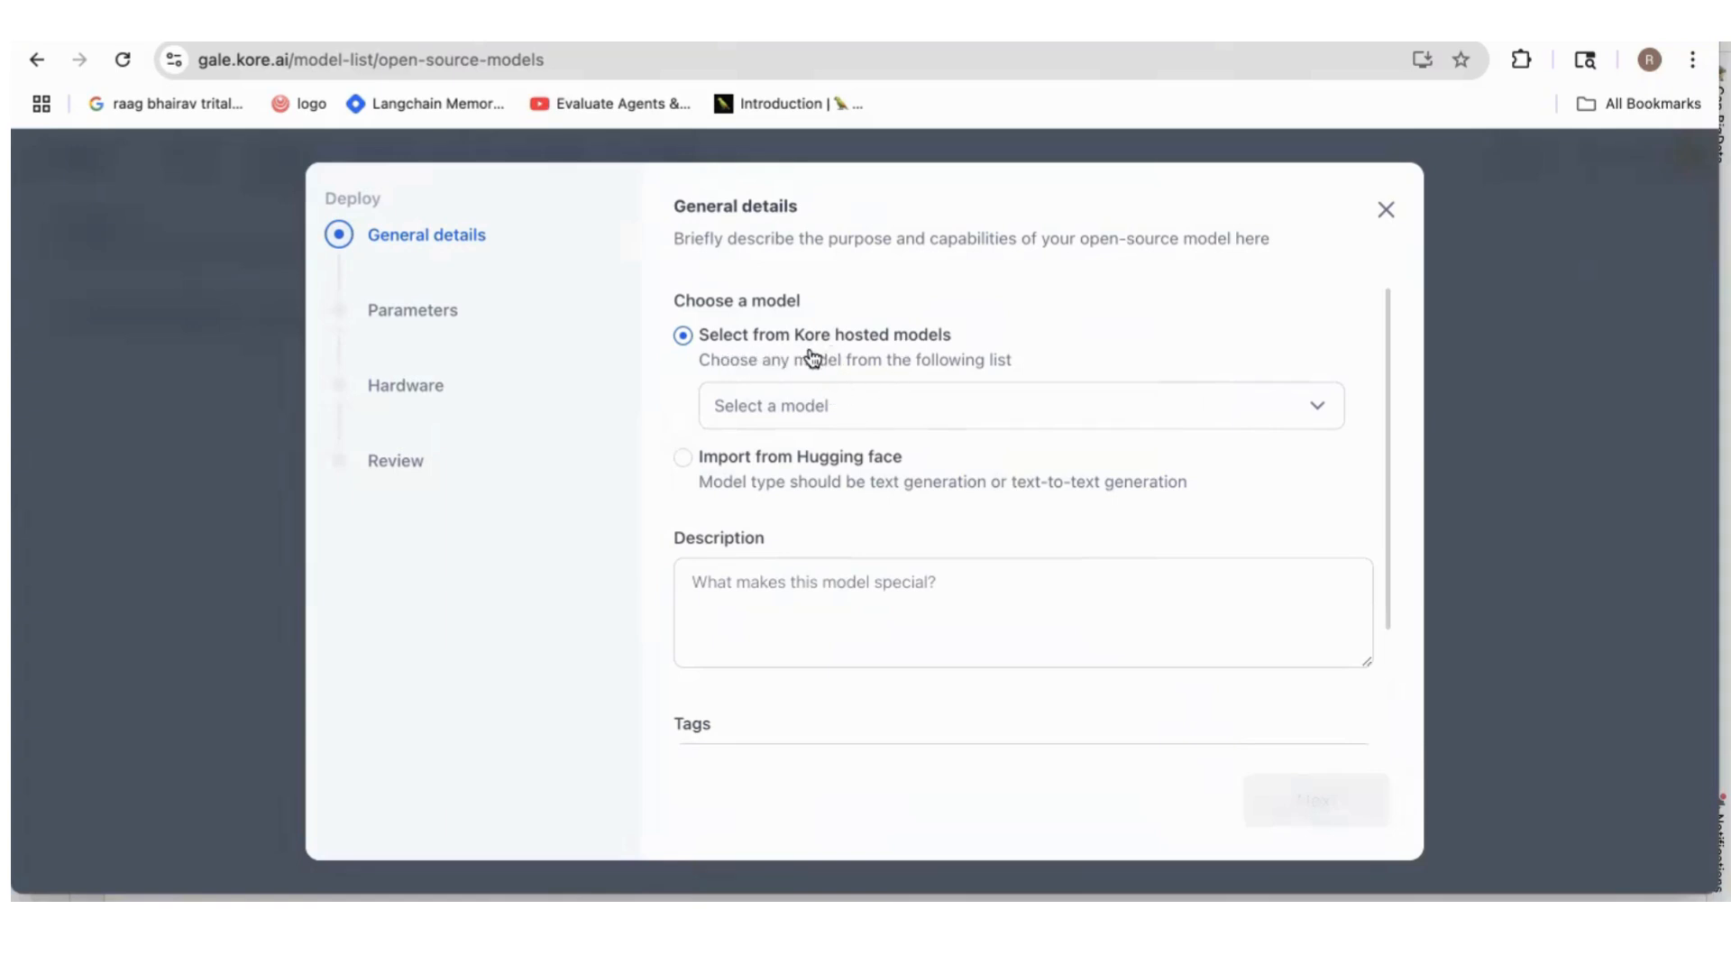
Step: Browse the Kore-hosted models available to deploy and close the list without choosing one
{"action": "left_click", "coordinate": [860, 402]}
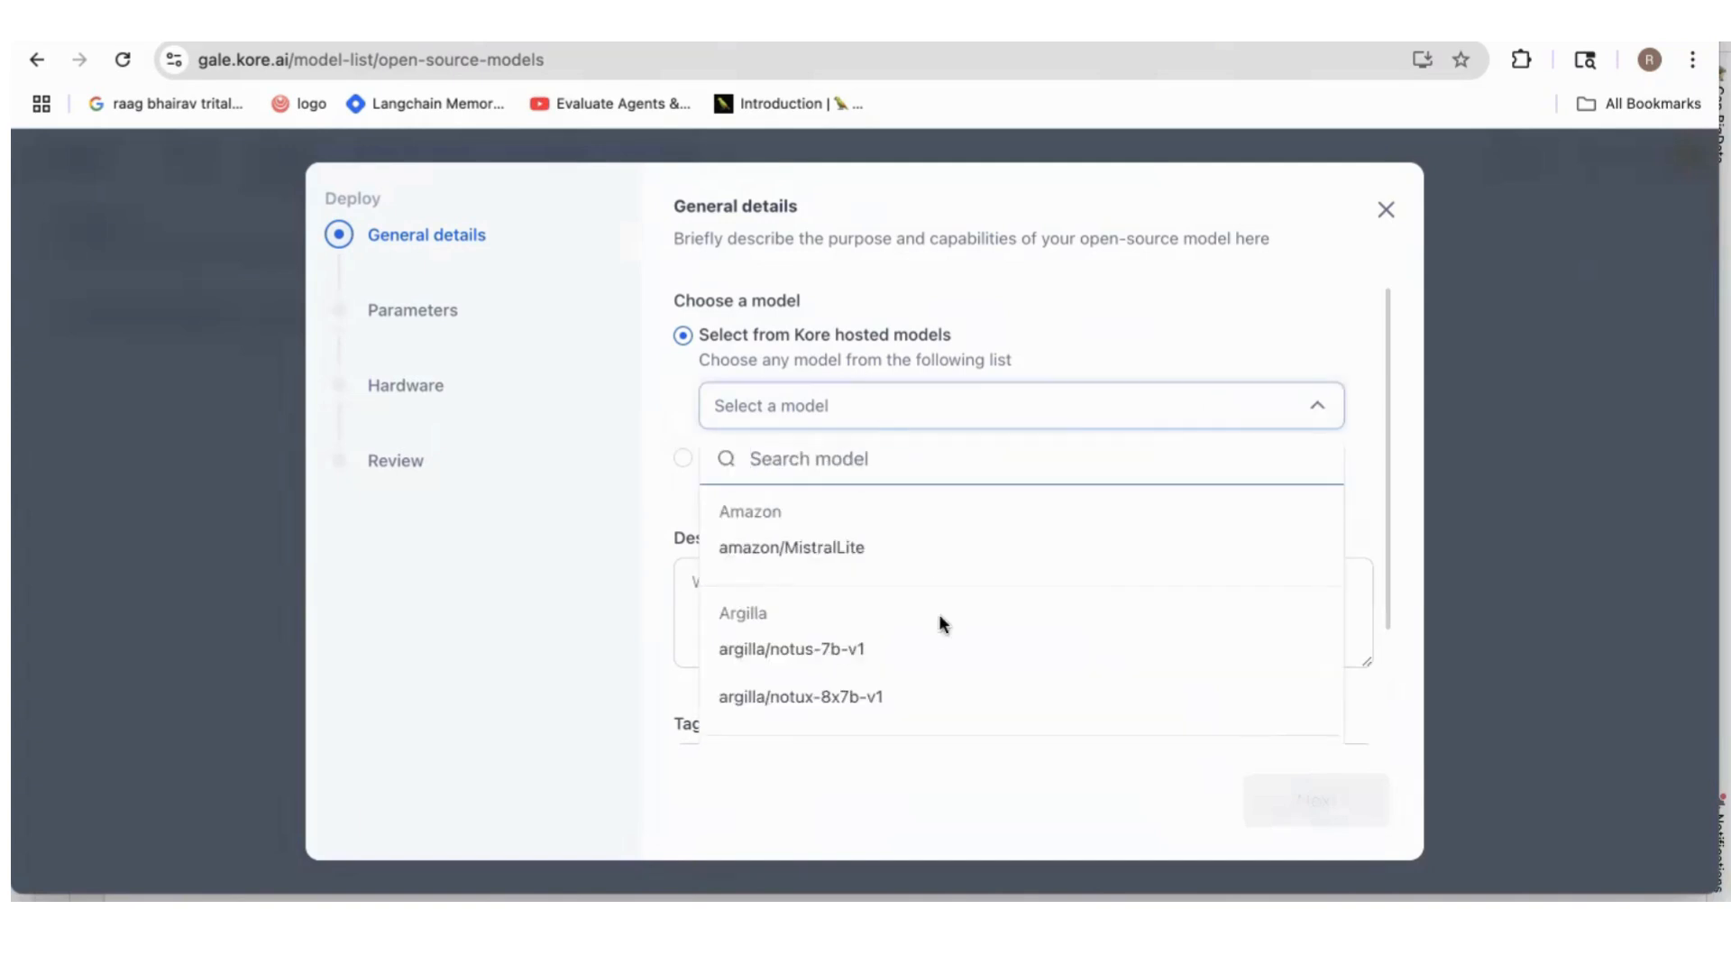
{"action": "scroll", "coordinate": [944, 666], "scroll_direction": "down", "scroll_amount": 3}
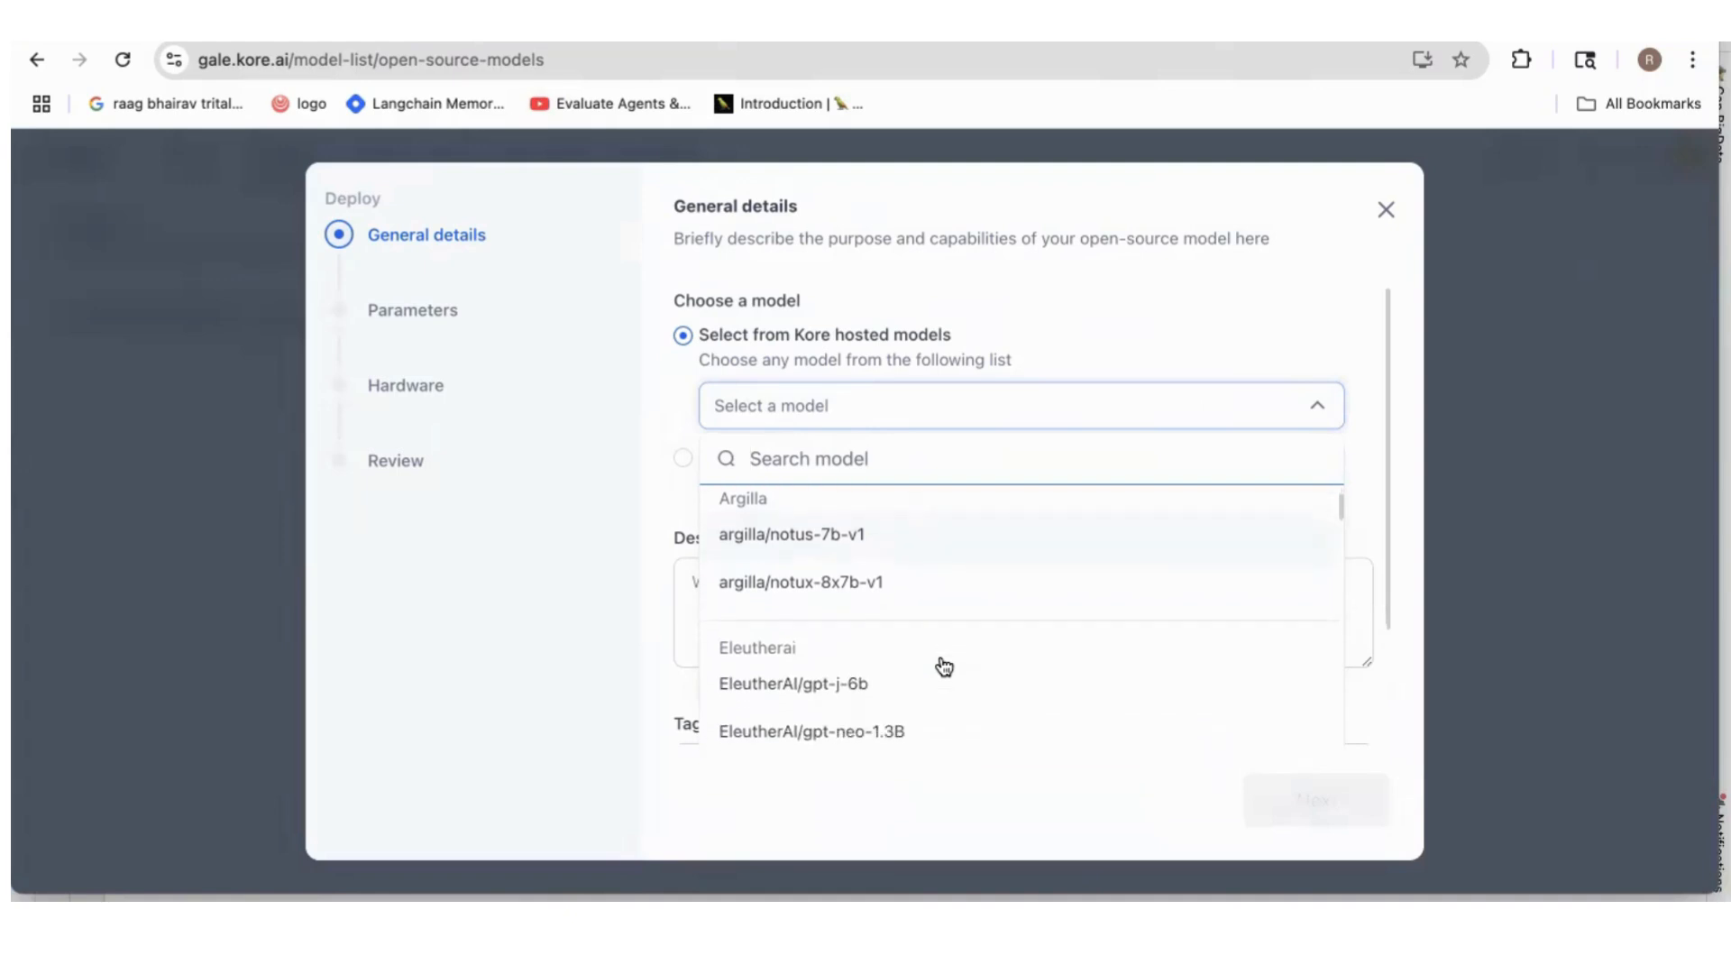
{"action": "scroll", "coordinate": [944, 666], "scroll_direction": "down", "scroll_amount": 3}
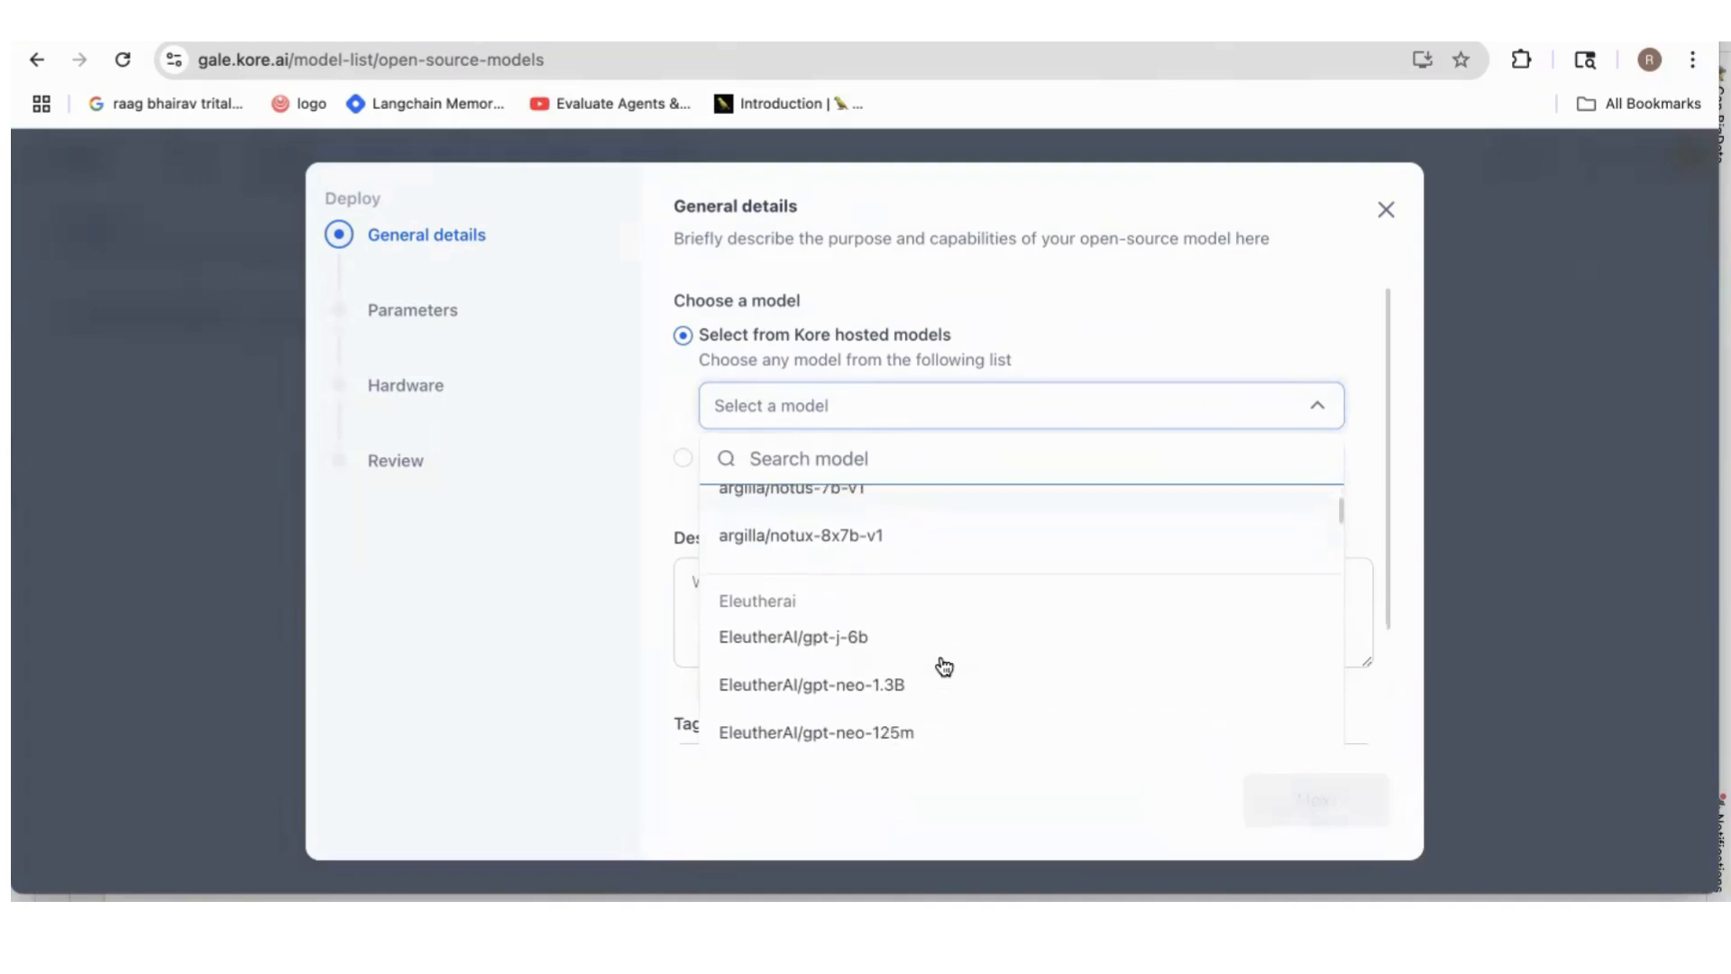
{"action": "scroll", "coordinate": [944, 666], "scroll_direction": "down", "scroll_amount": 3}
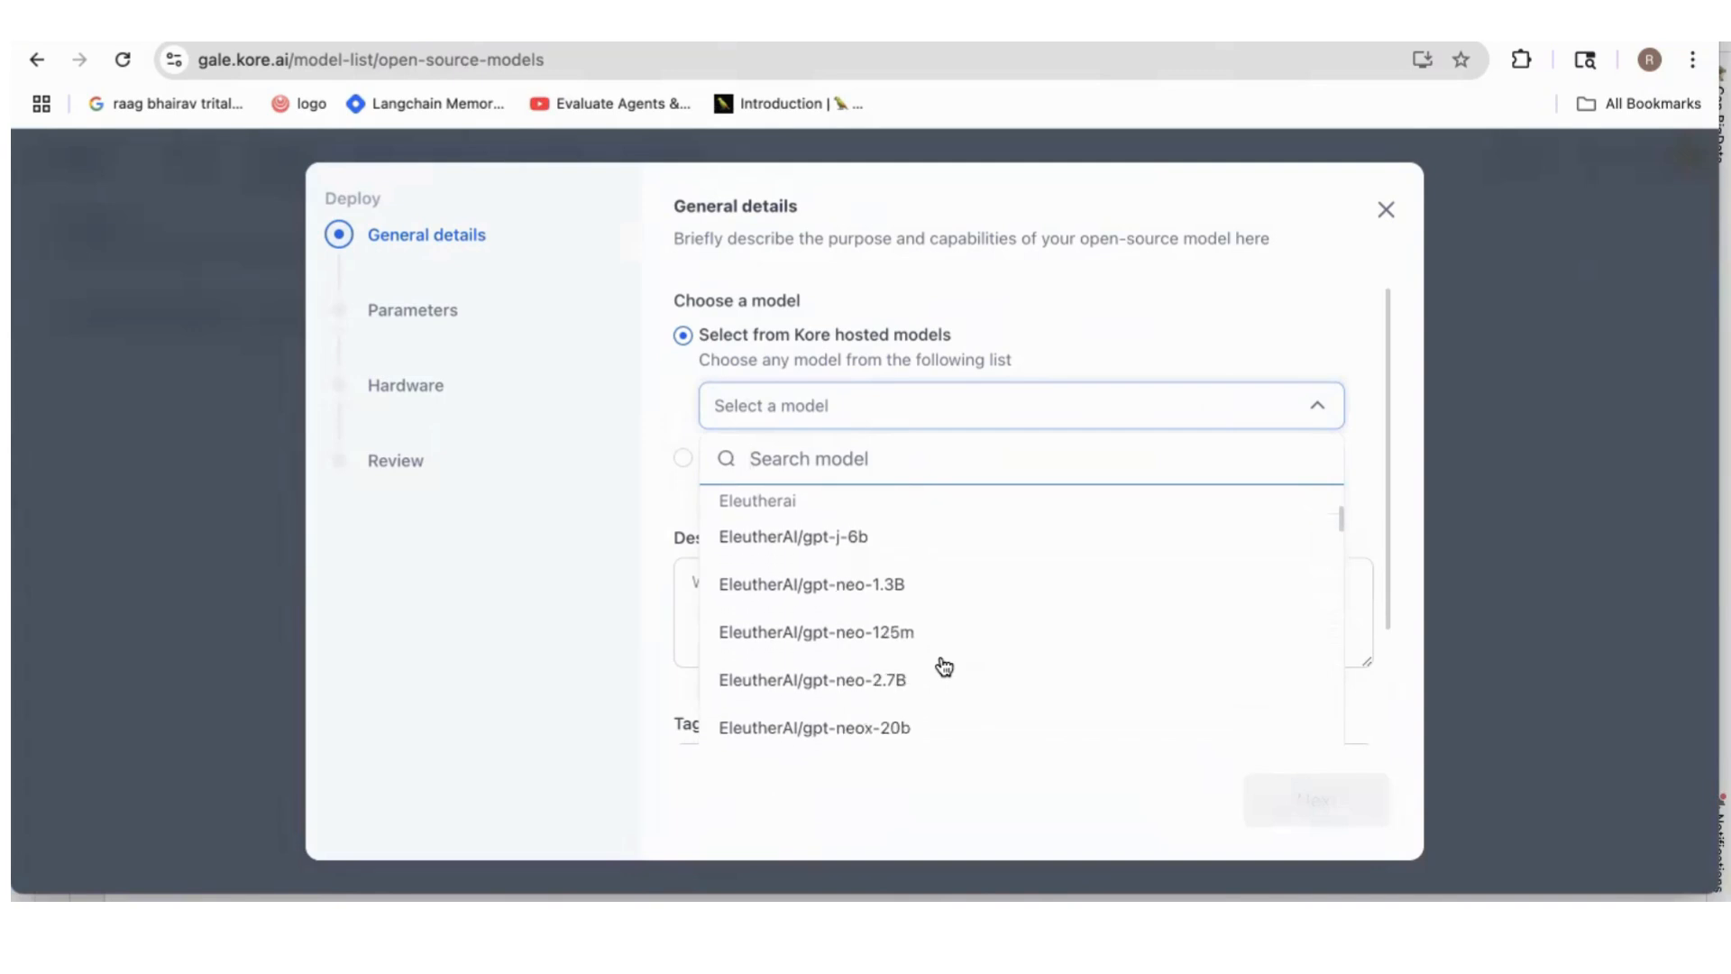
{"action": "scroll", "coordinate": [943, 666], "scroll_direction": "down", "scroll_amount": 8}
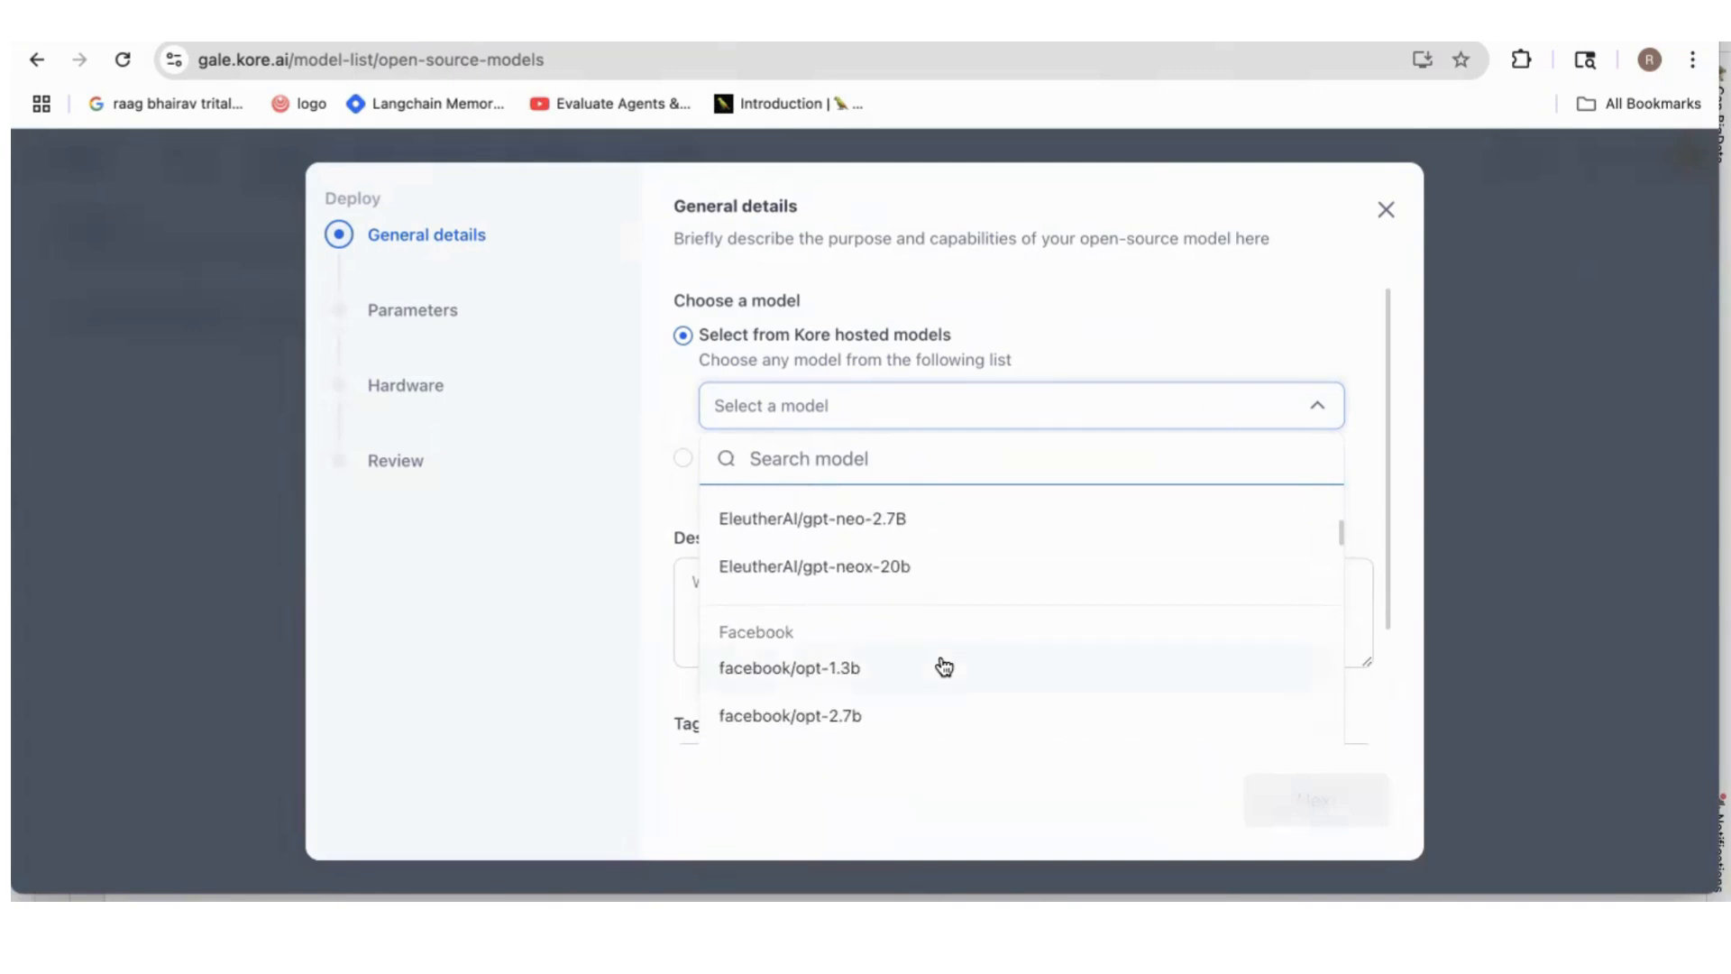
{"action": "scroll", "coordinate": [944, 666], "scroll_direction": "down", "scroll_amount": 7}
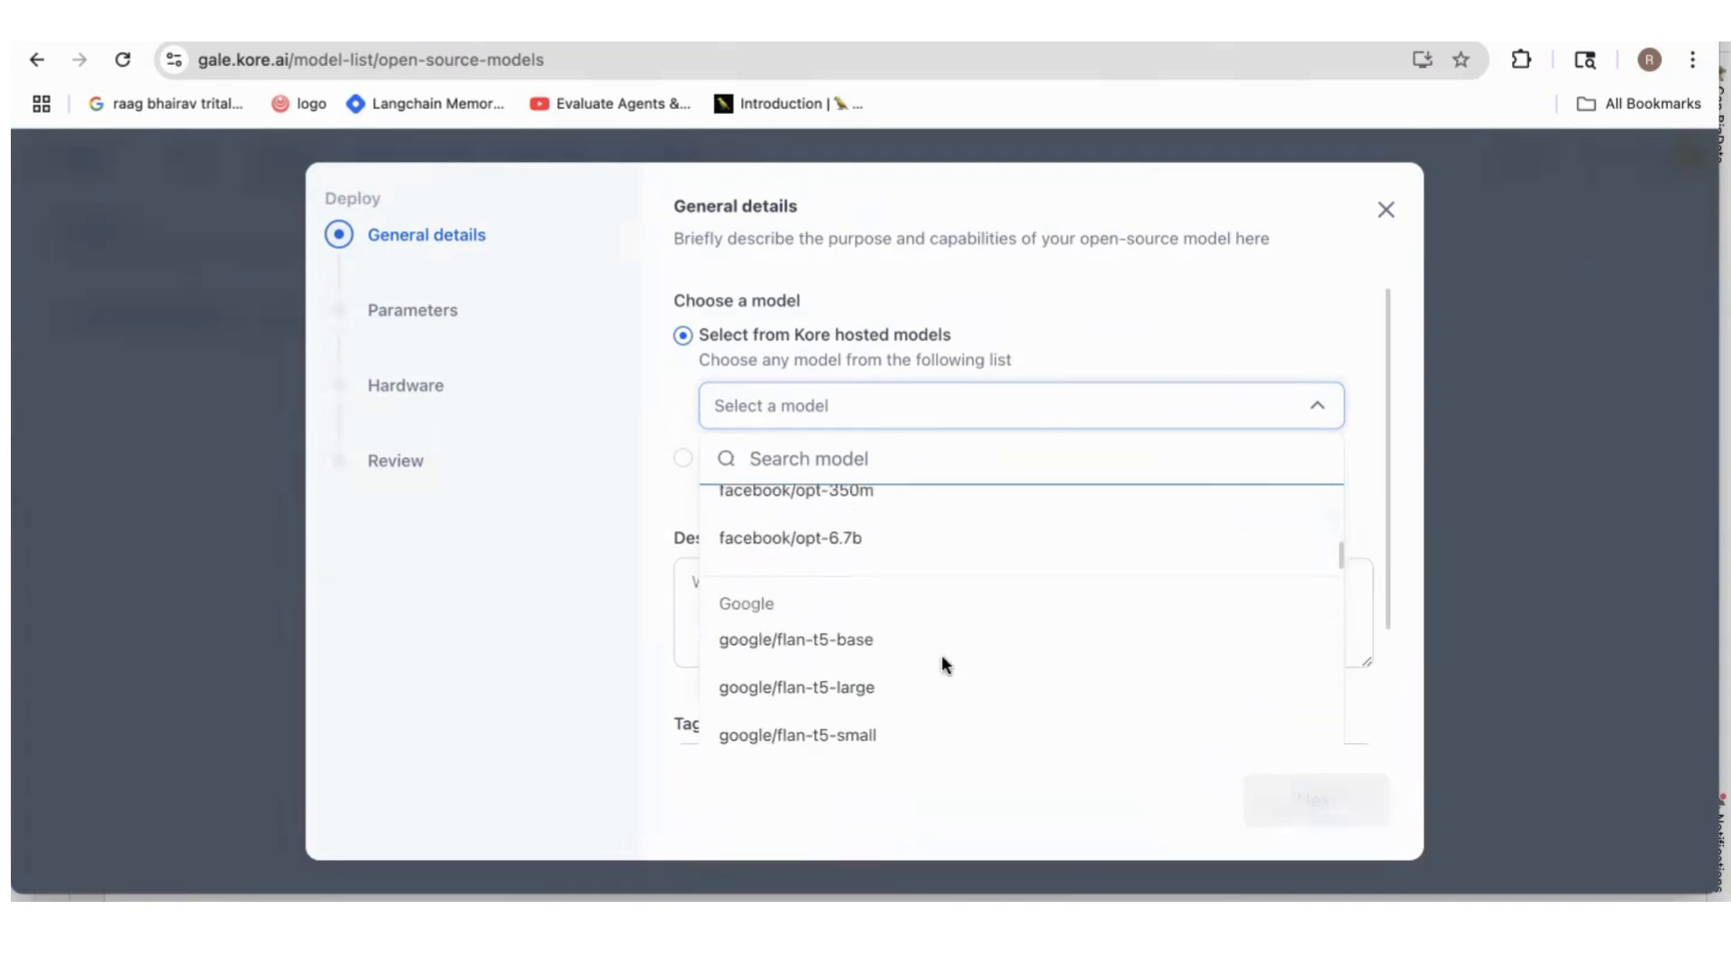
{"action": "scroll", "coordinate": [944, 666], "scroll_direction": "down", "scroll_amount": 8}
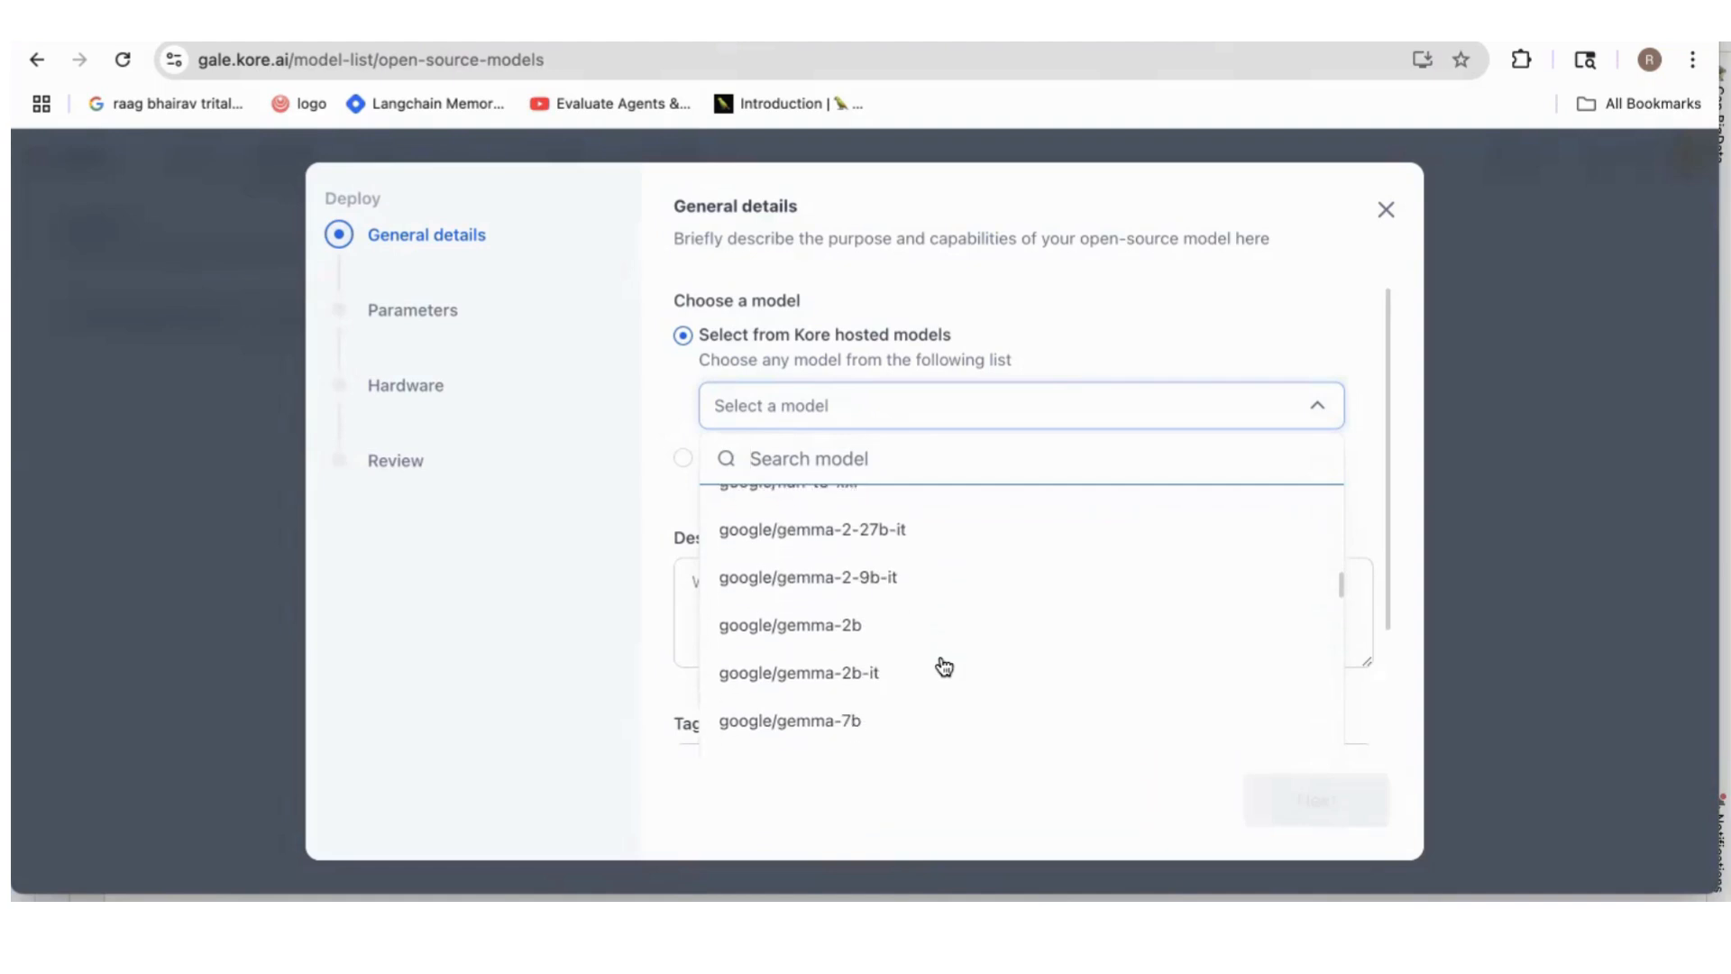
{"action": "scroll", "coordinate": [944, 667], "scroll_direction": "down", "scroll_amount": 8}
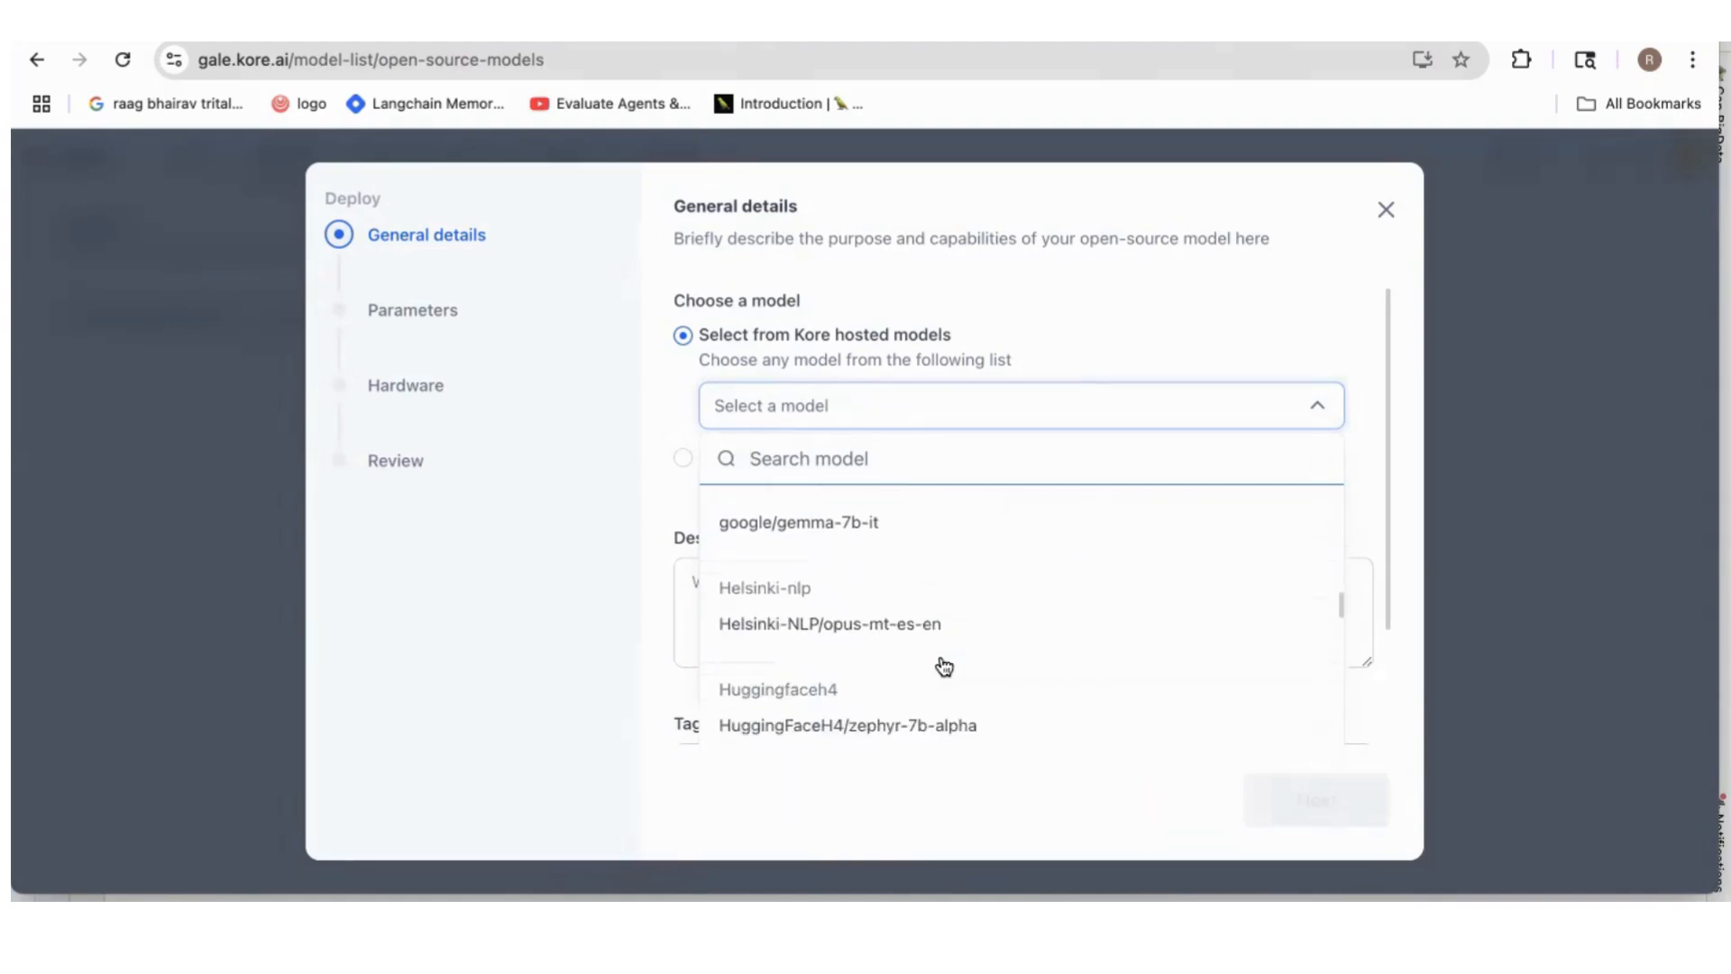
{"action": "scroll", "coordinate": [943, 659], "scroll_direction": "down", "scroll_amount": 4}
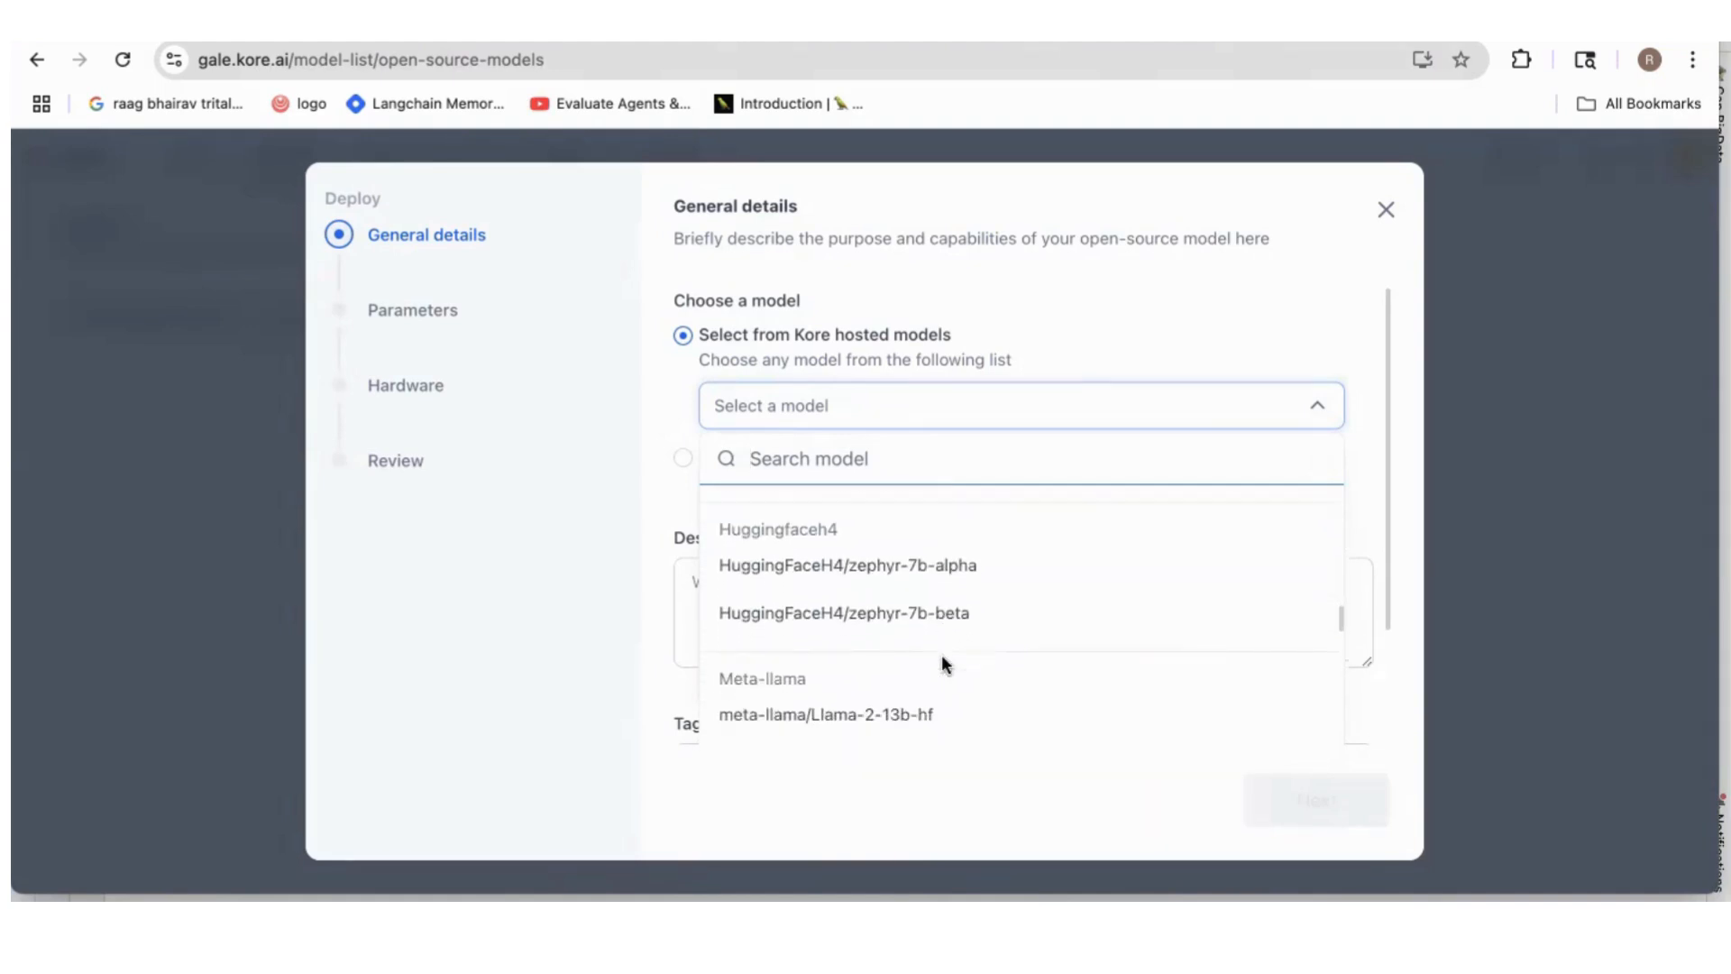
{"action": "scroll", "coordinate": [943, 666], "scroll_direction": "down", "scroll_amount": 10}
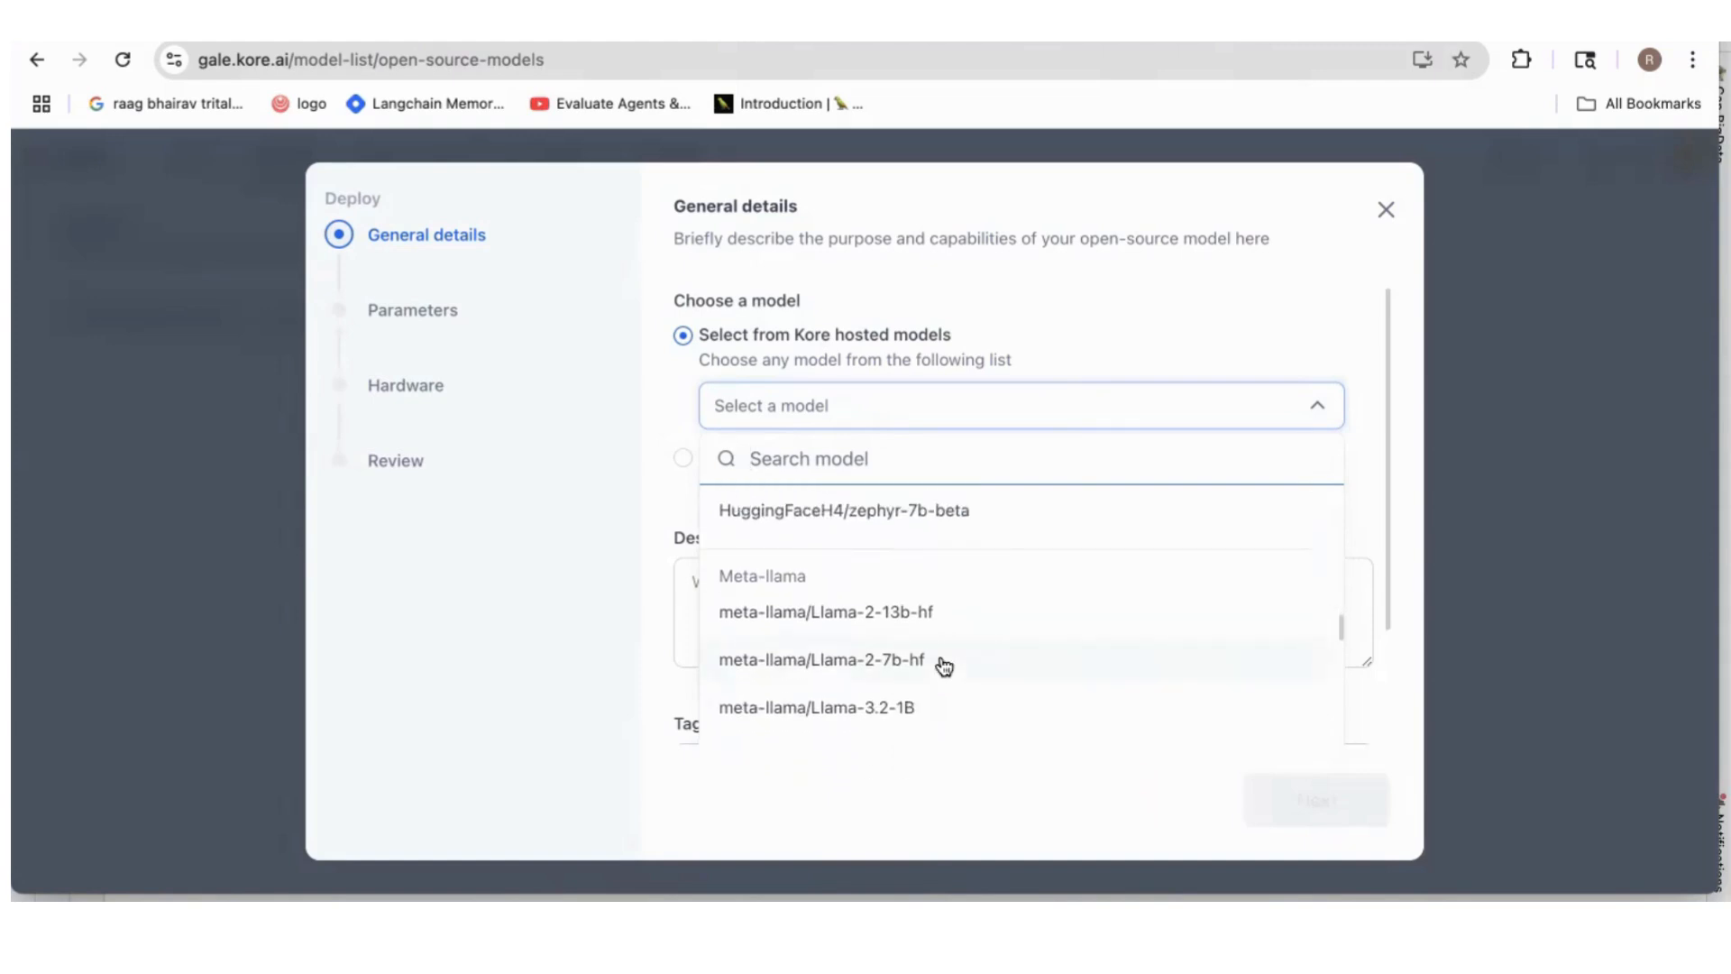
{"action": "scroll", "coordinate": [944, 667], "scroll_direction": "down", "scroll_amount": 15}
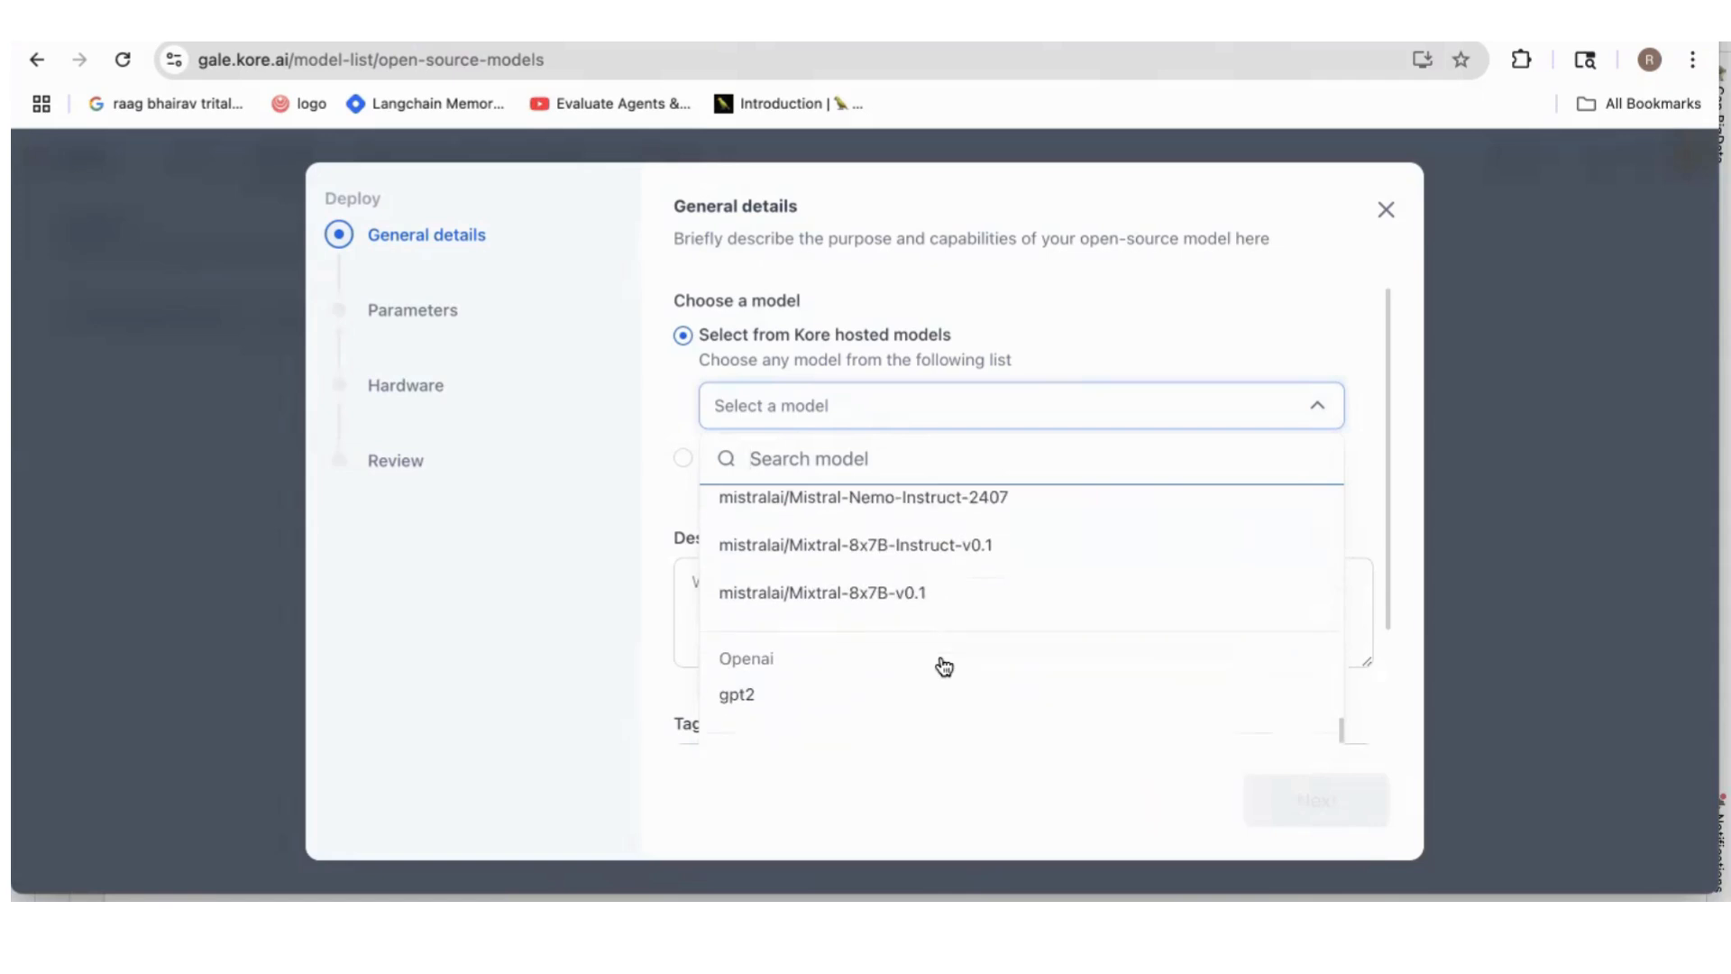
{"action": "scroll", "coordinate": [944, 666], "scroll_direction": "down", "scroll_amount": 6}
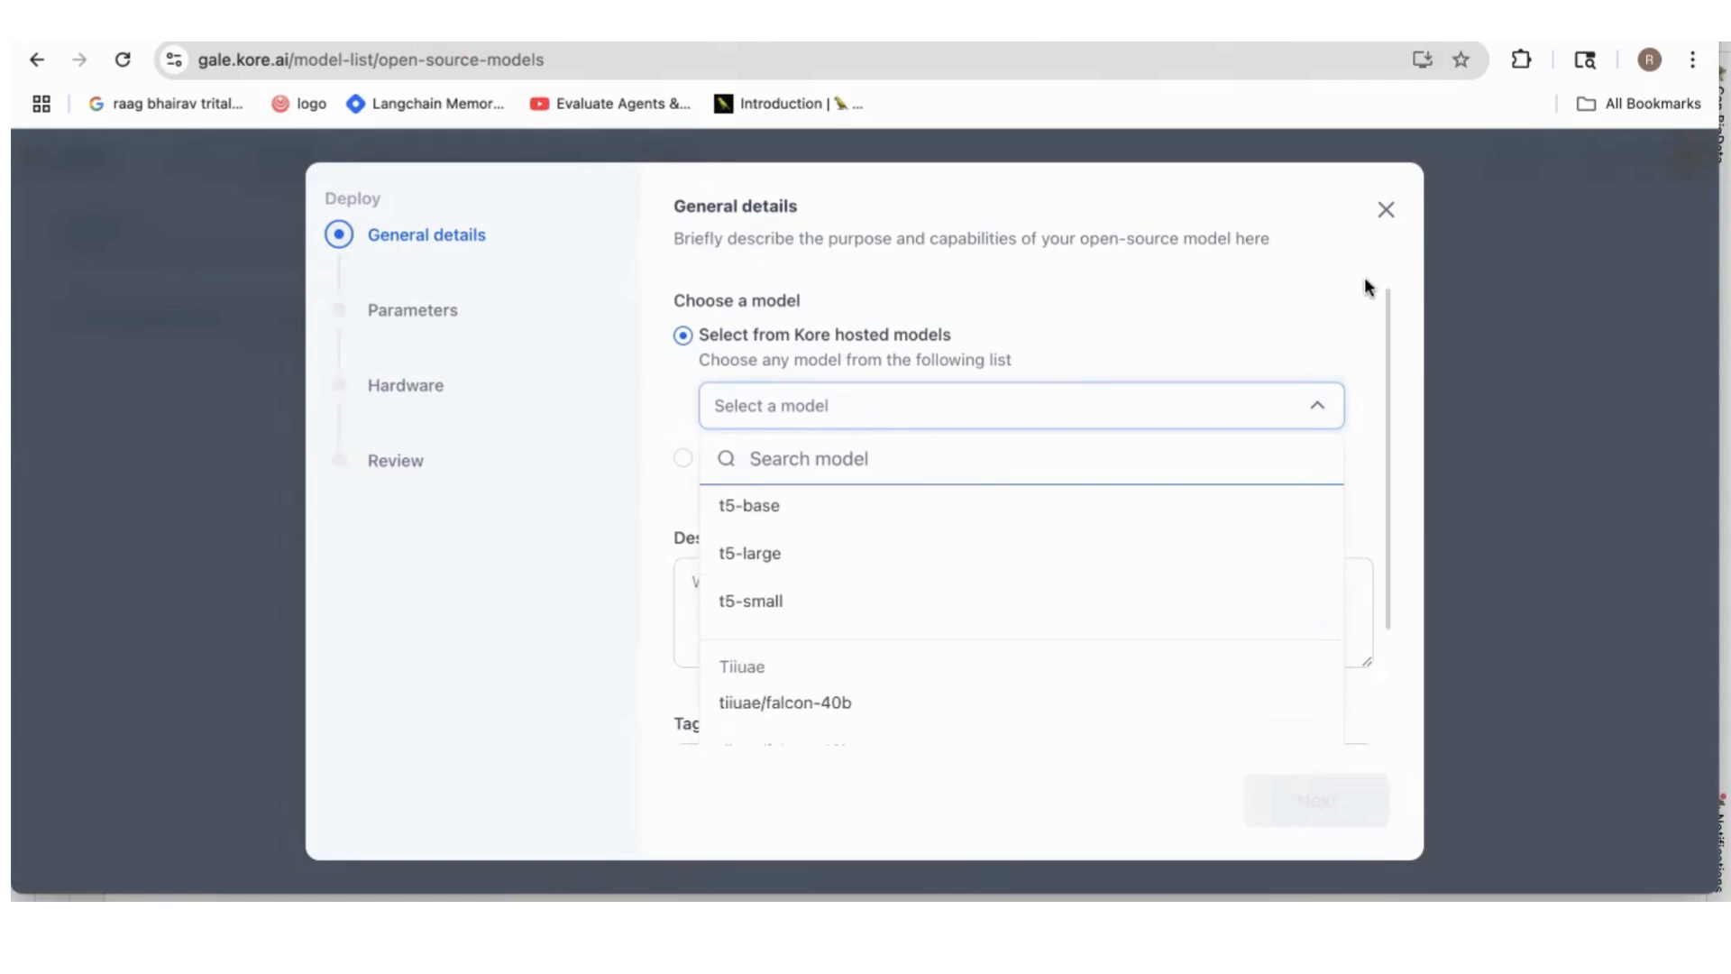
{"action": "left_click", "coordinate": [1308, 267]}
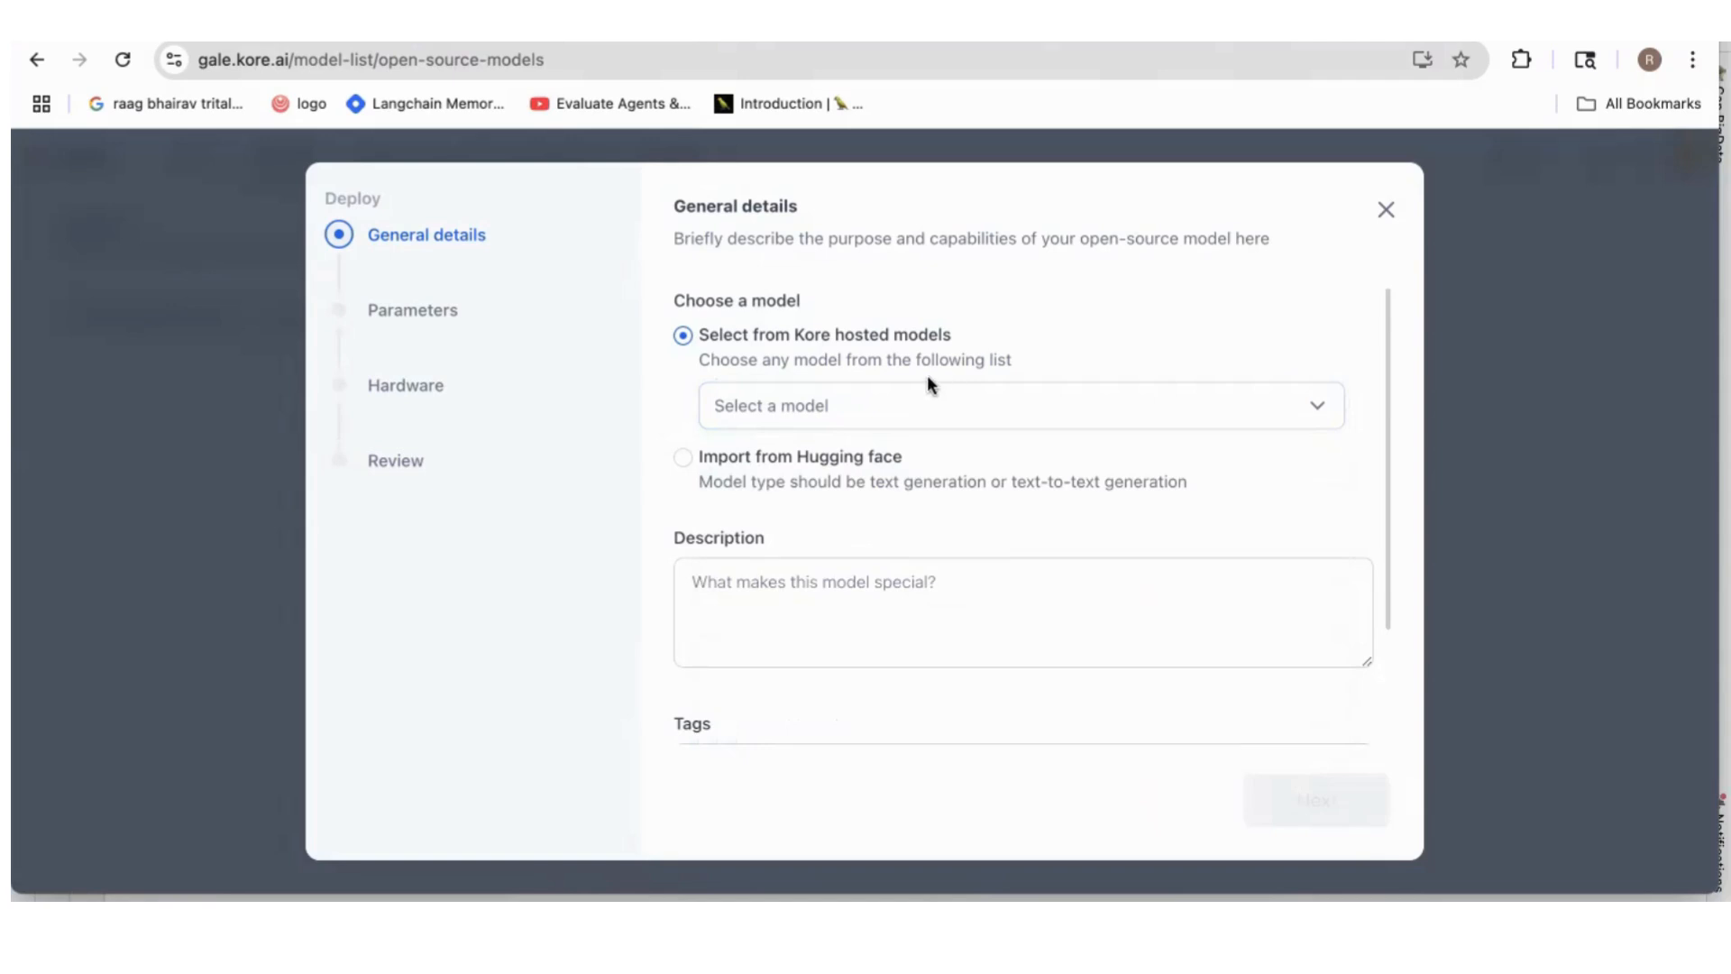
Step: Try Import from Hugging face, view its connections, then close the Deploy dialog and show Fine-tuned models
{"action": "left_click", "coordinate": [686, 459]}
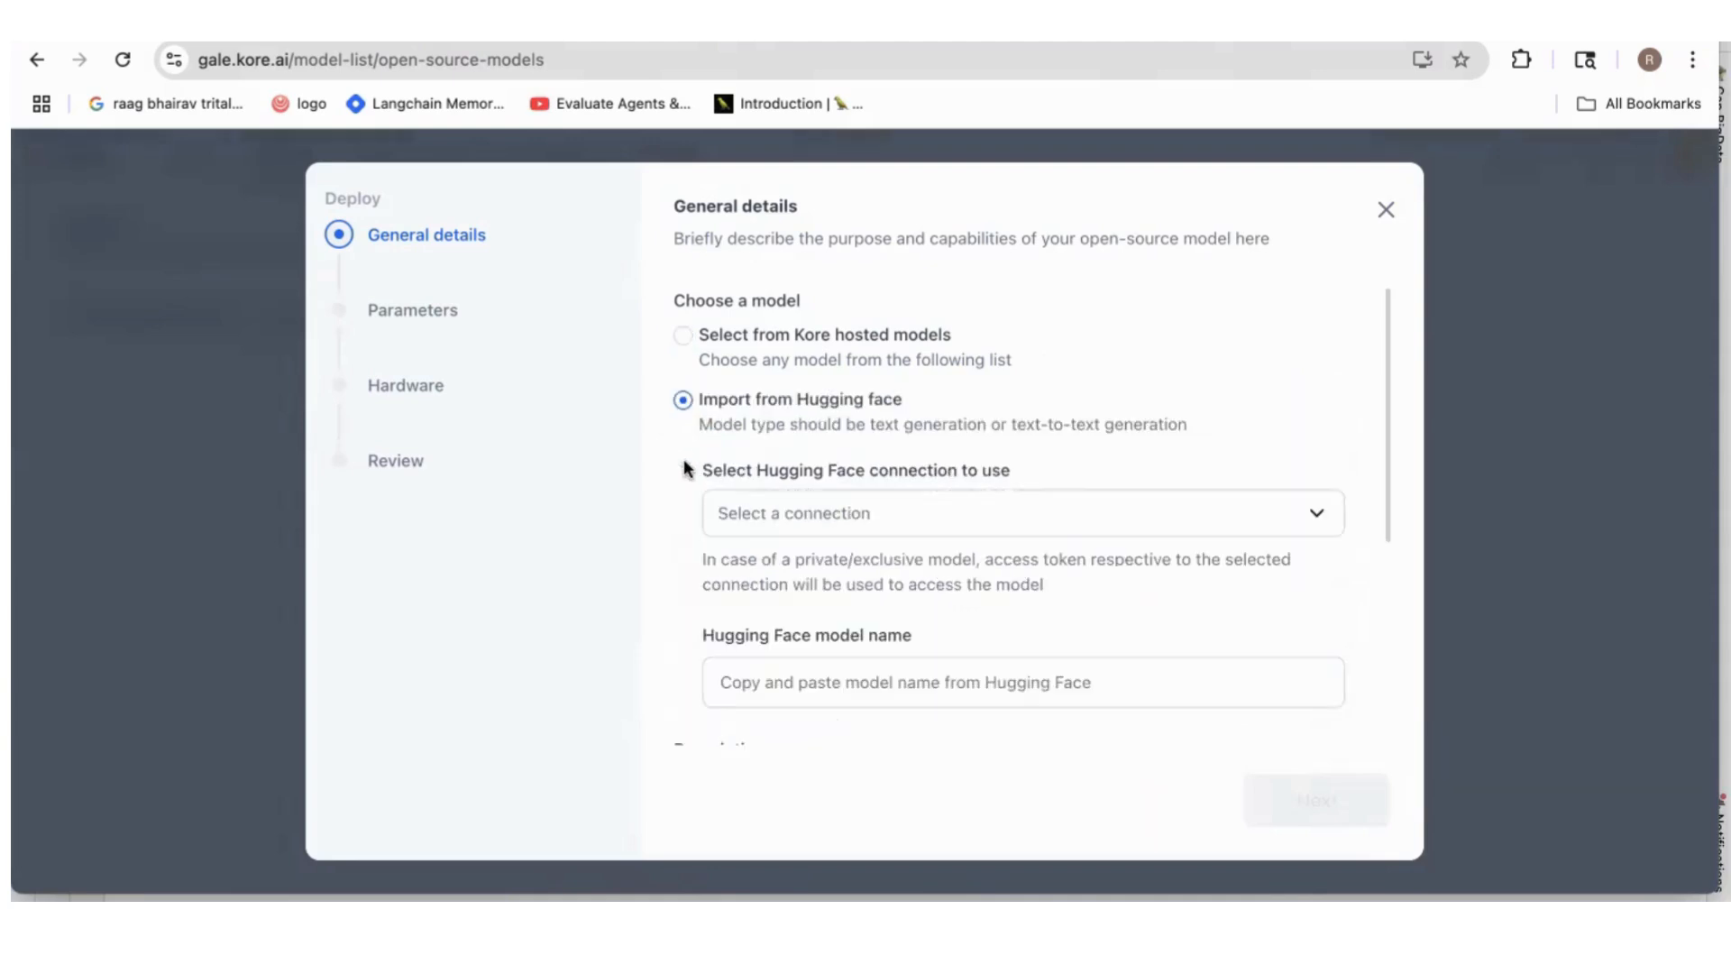
{"action": "left_click", "coordinate": [814, 516]}
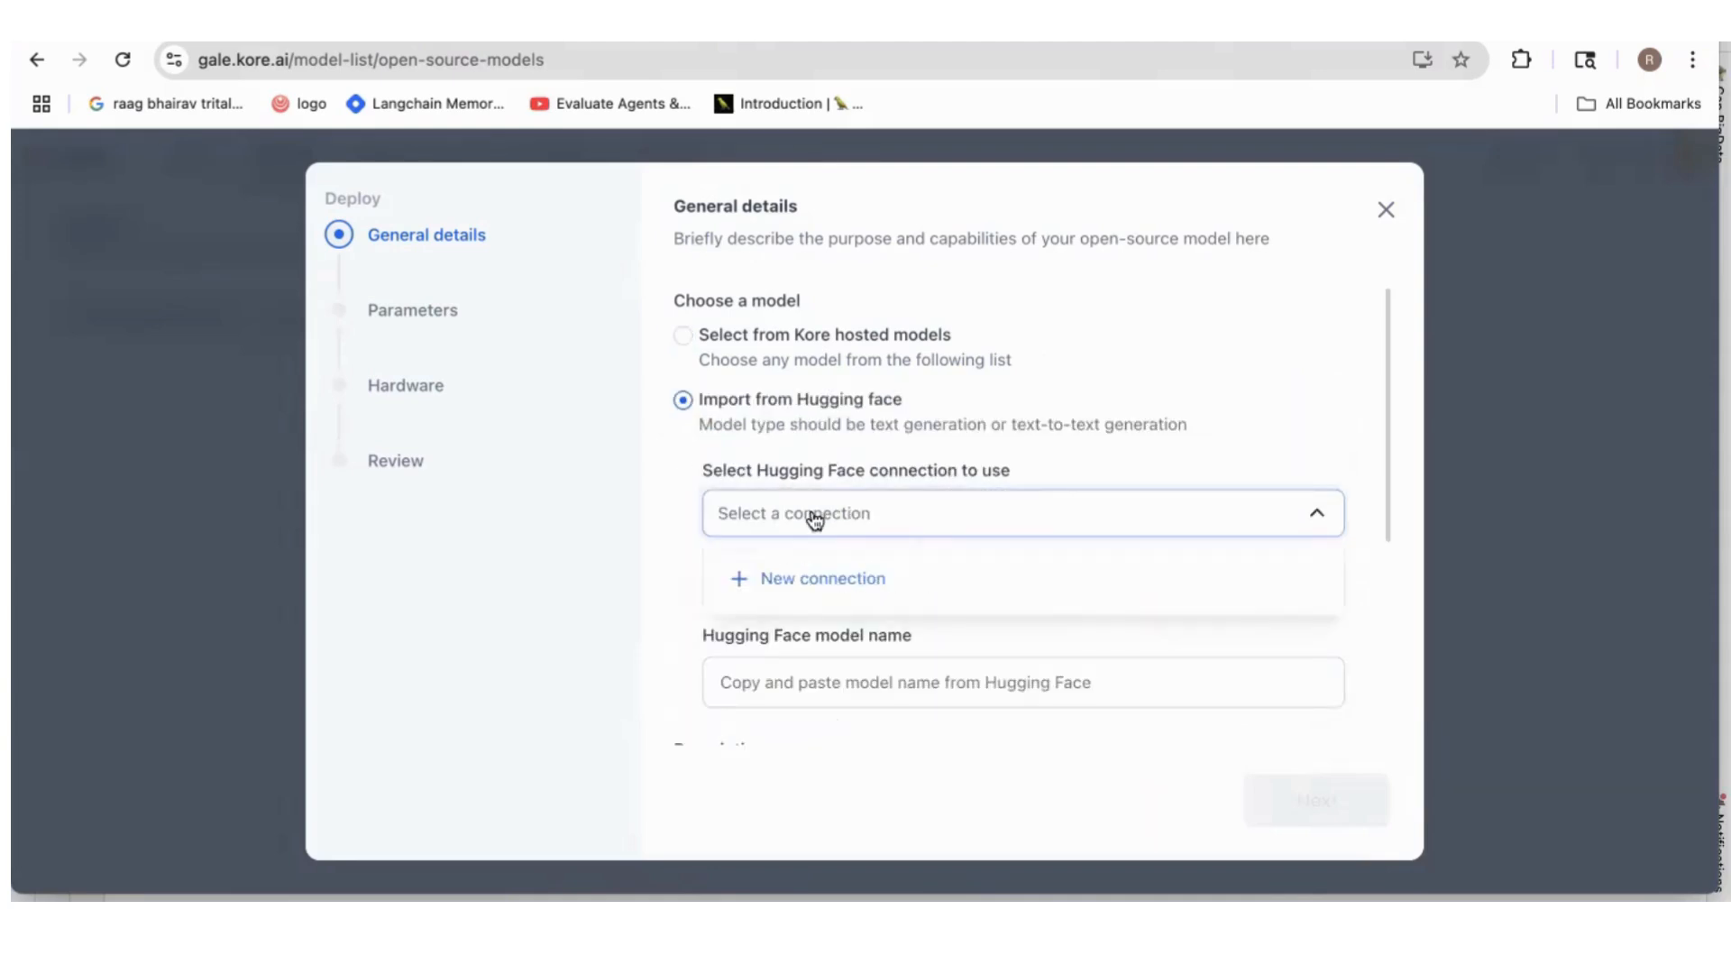
{"action": "left_click", "coordinate": [995, 446]}
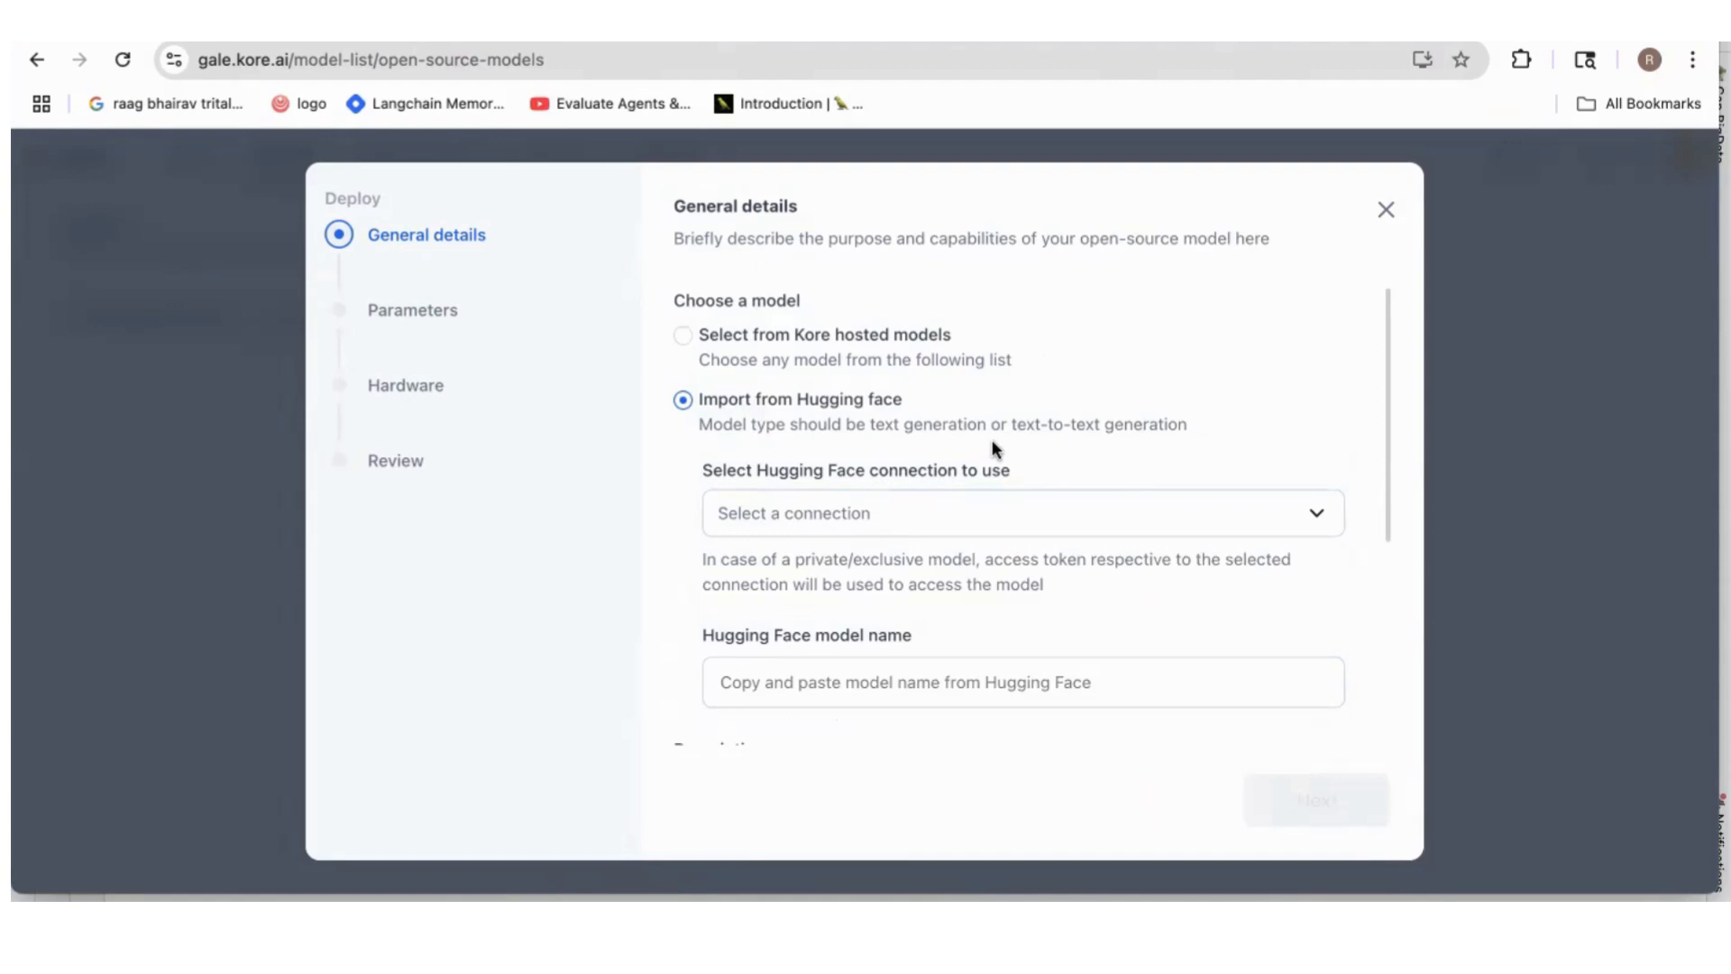
{"action": "left_click", "coordinate": [1386, 212]}
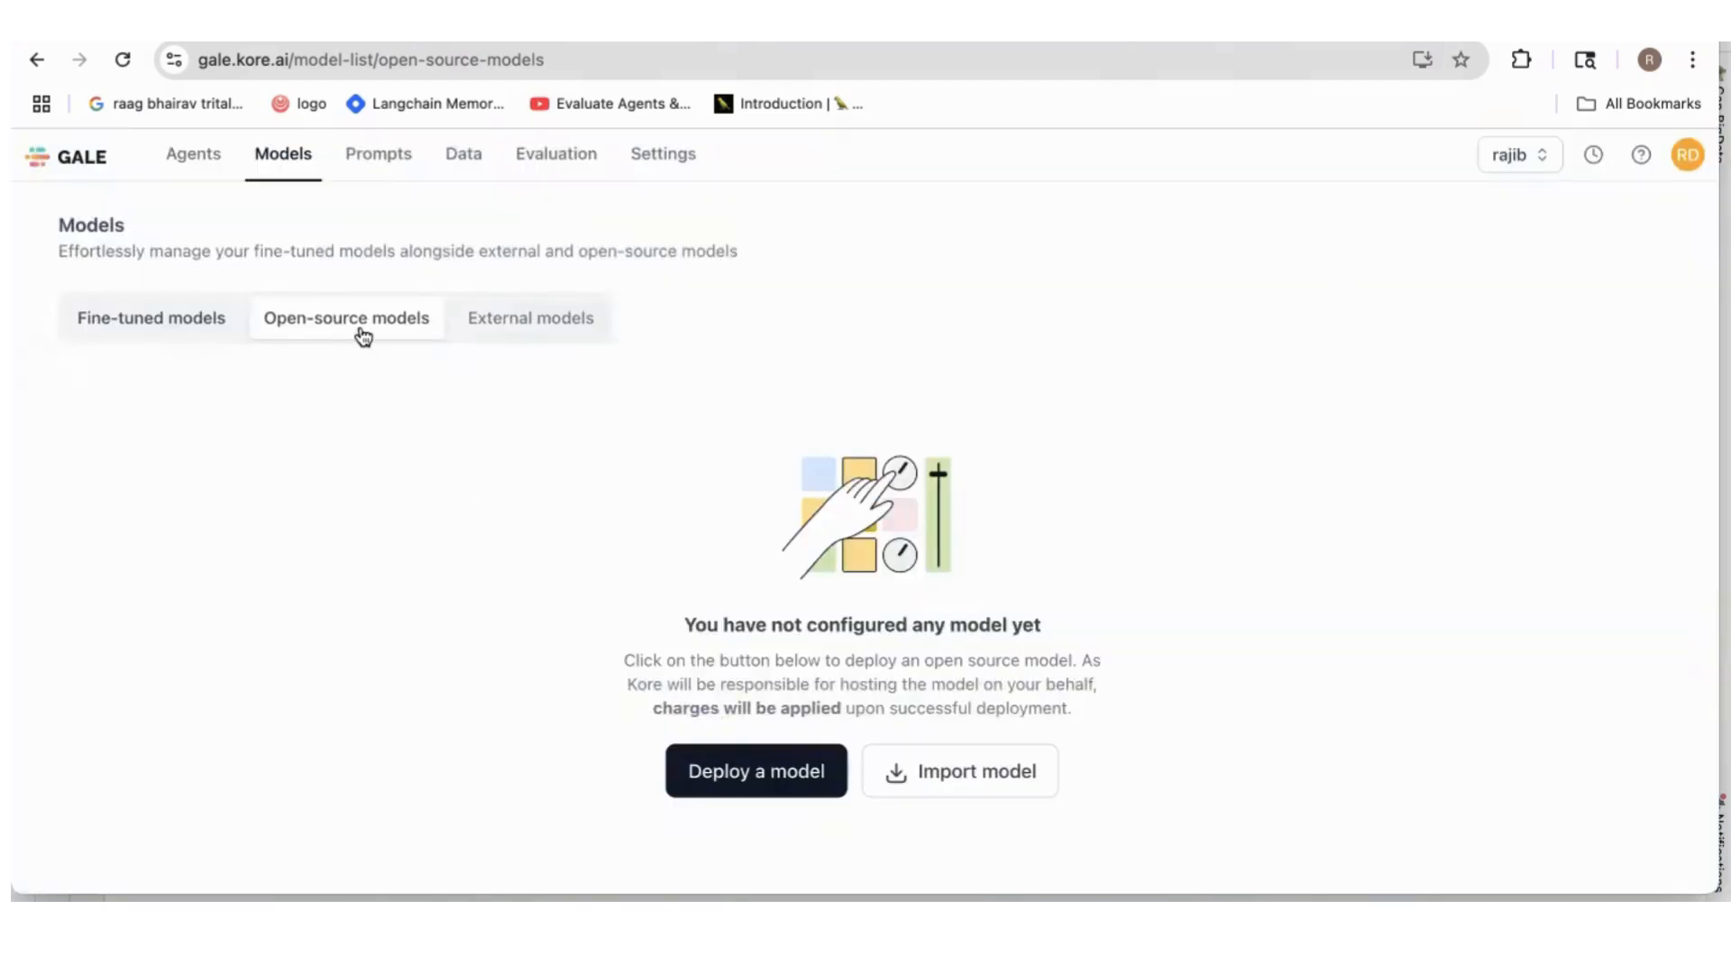
{"action": "left_click", "coordinate": [180, 333]}
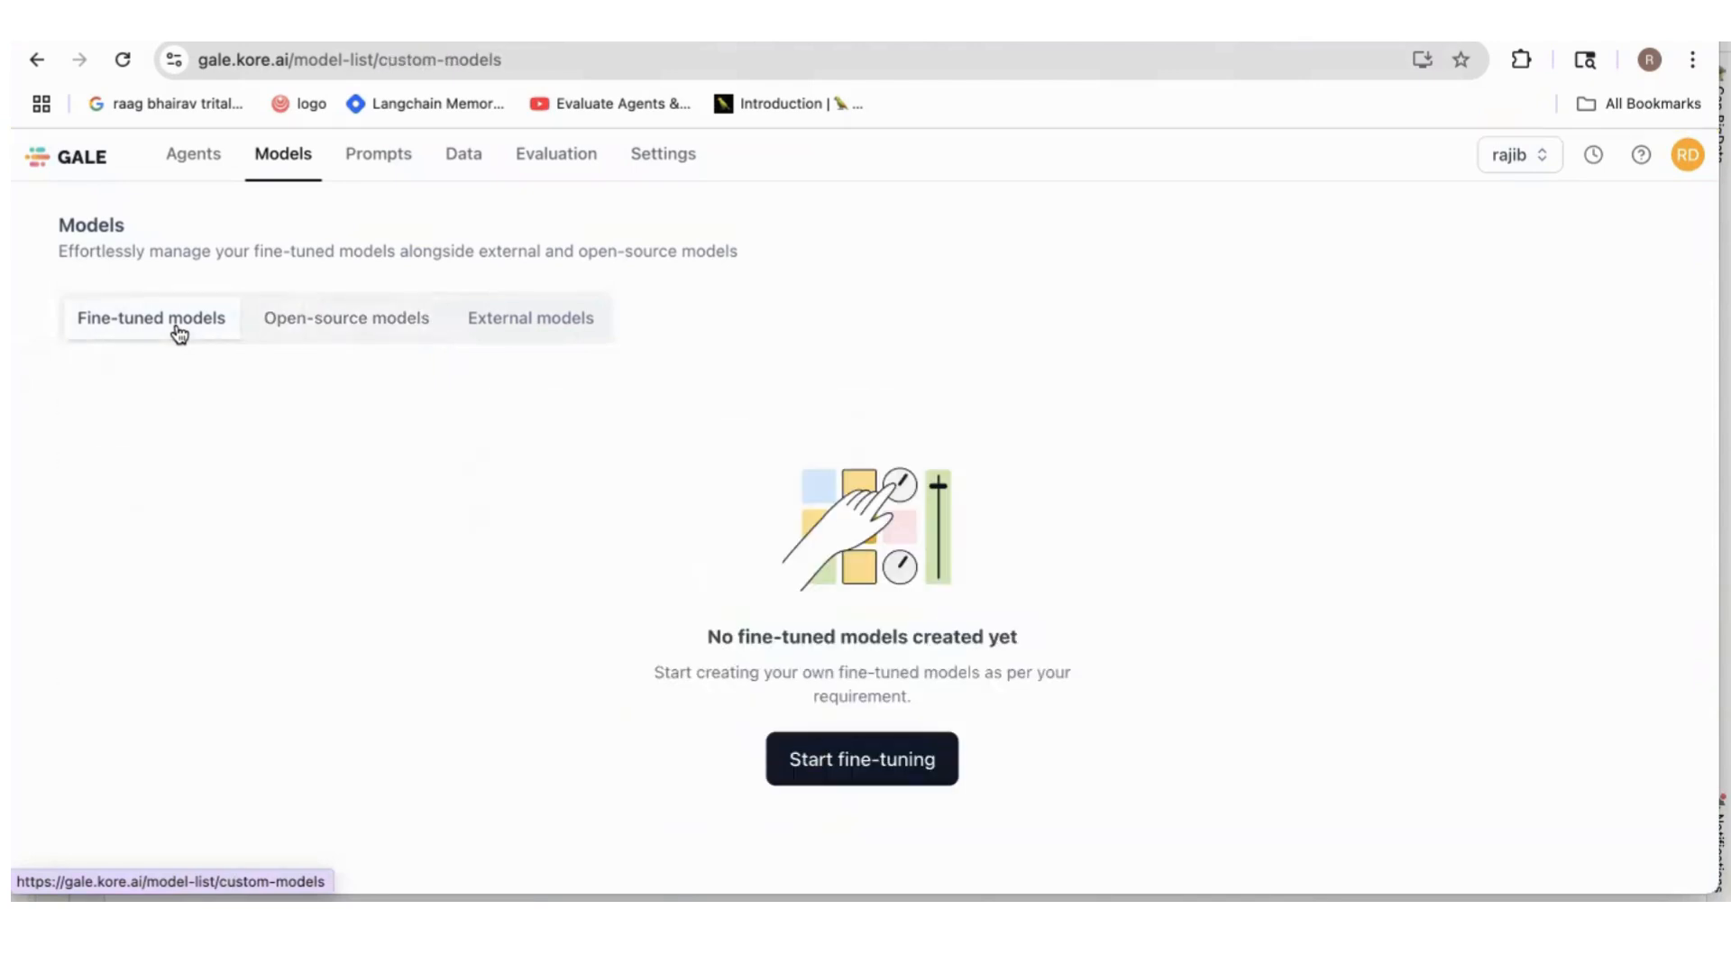
Step: Start a new fine-tuned model named test_finetune
{"action": "left_click", "coordinate": [871, 765]}
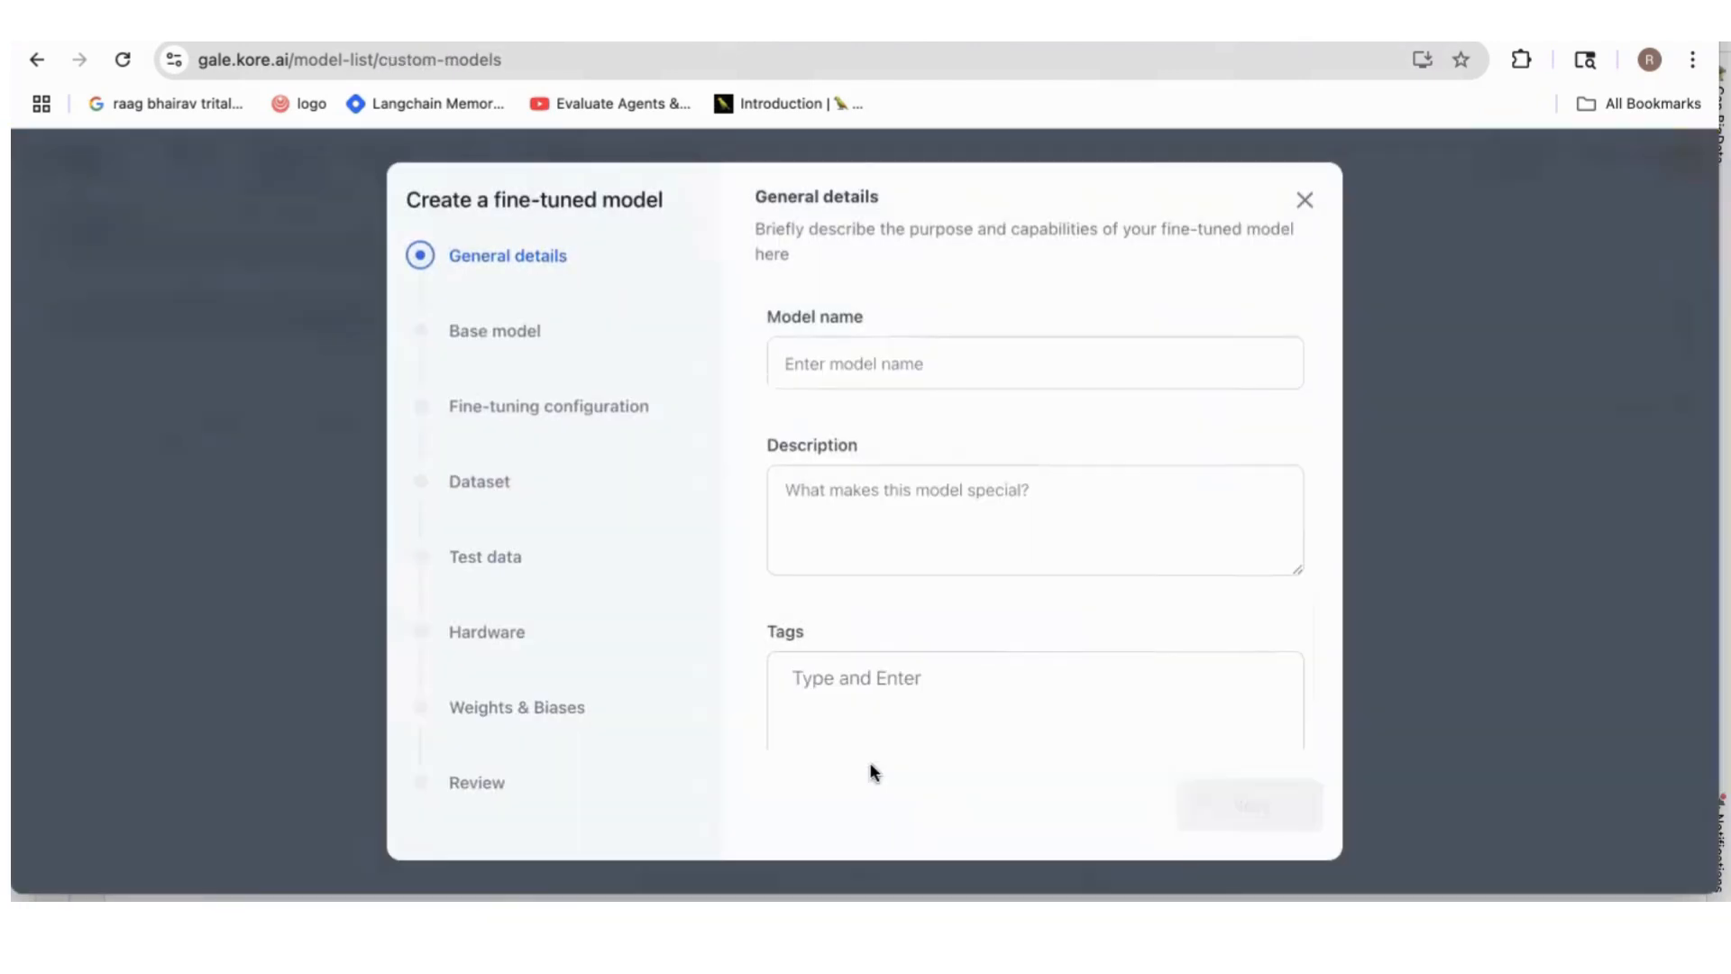
{"action": "left_click", "coordinate": [964, 357]}
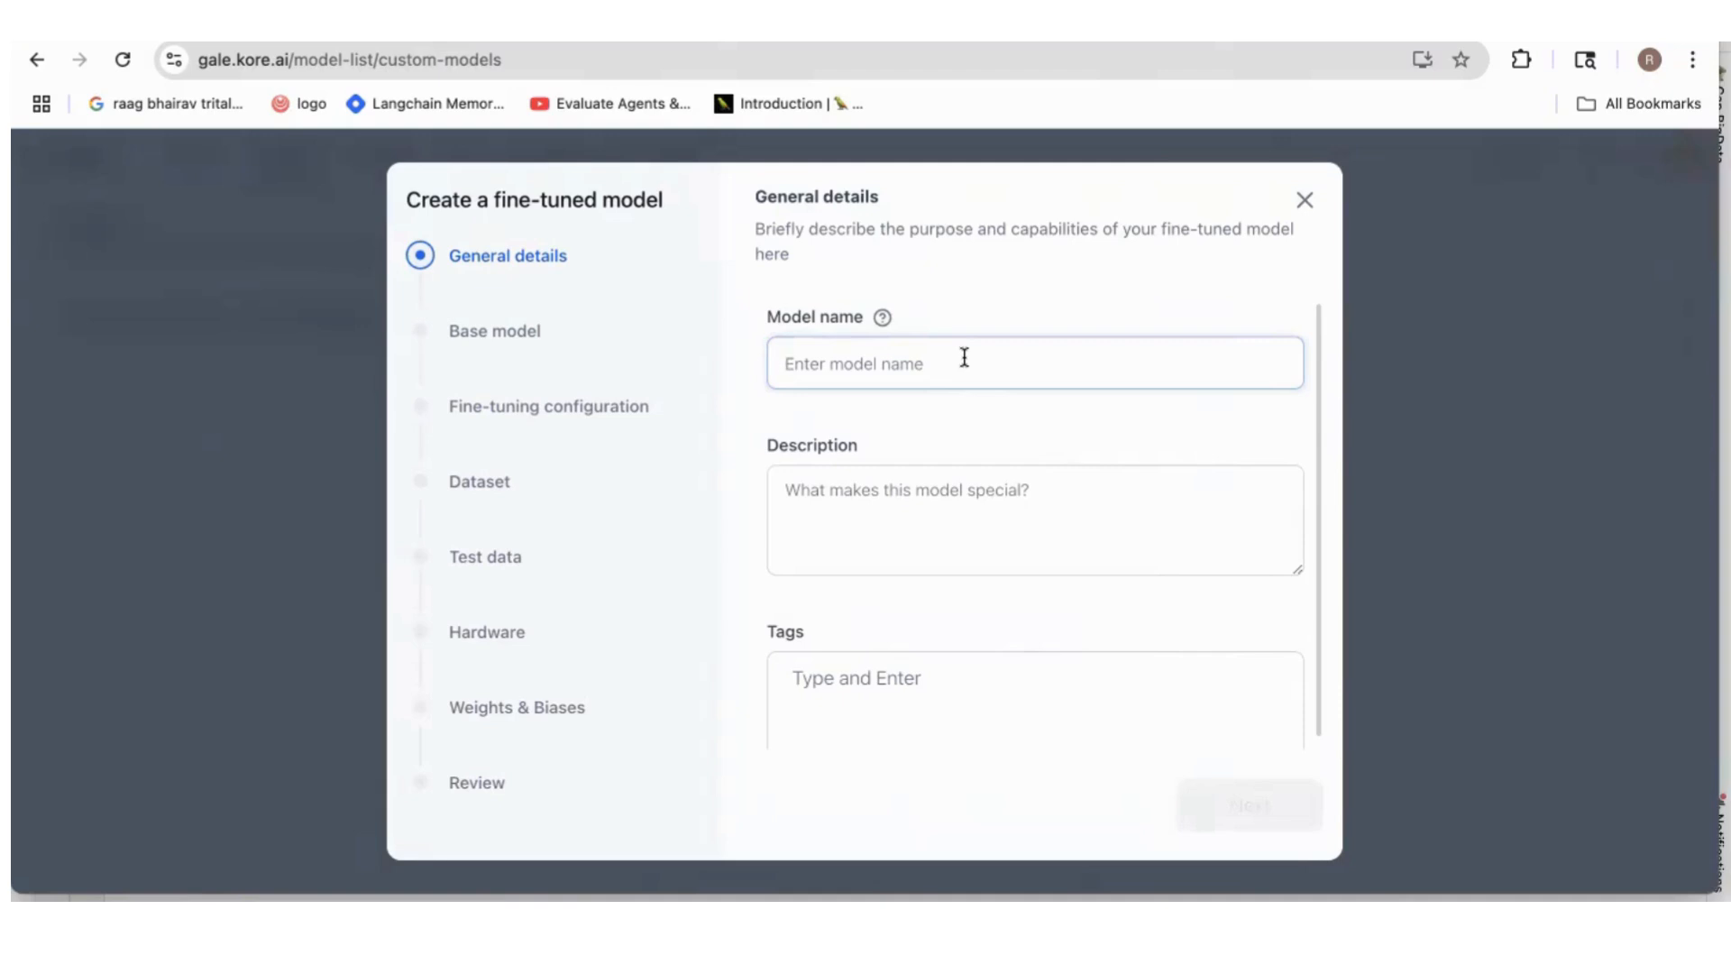
{"action": "type", "text": "test"}
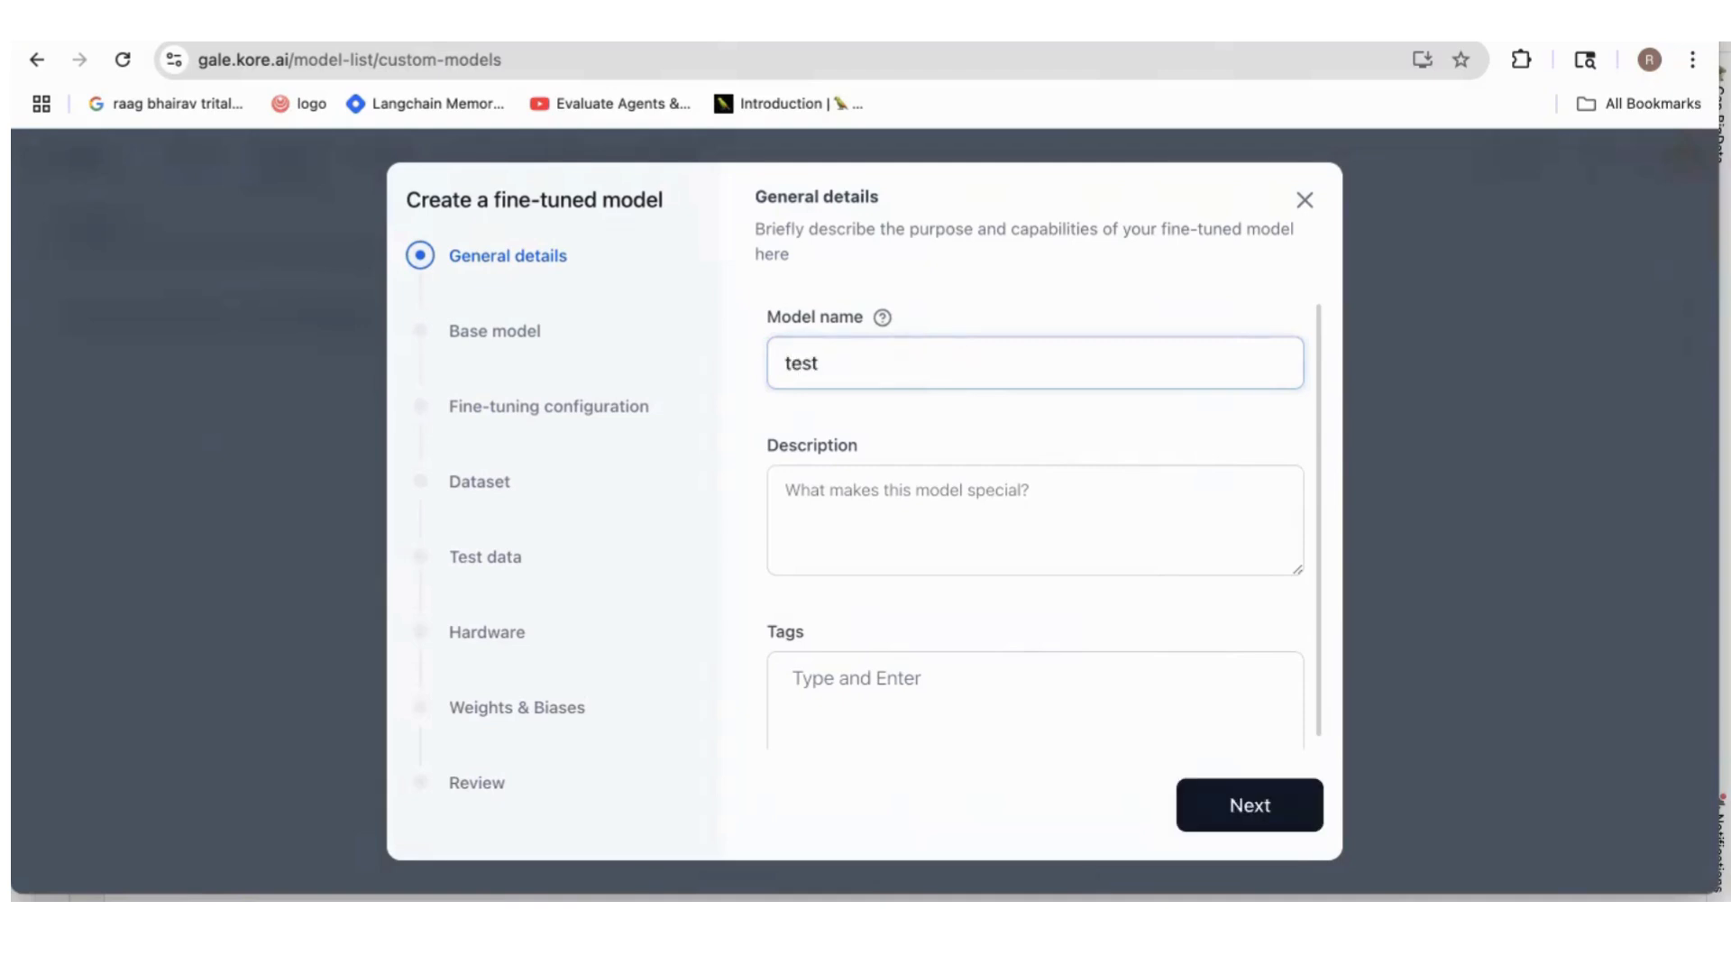
{"action": "type", "text": "_fime"}
{"action": "key", "text": "BackSpace"}
{"action": "key", "text": "BackSpace"}
{"action": "type", "text": "netune"}
{"action": "left_click", "coordinate": [873, 511]}
Step: Advance to the base model step and browse the Kore-hosted base models without choosing
{"action": "left_click", "coordinate": [1260, 812]}
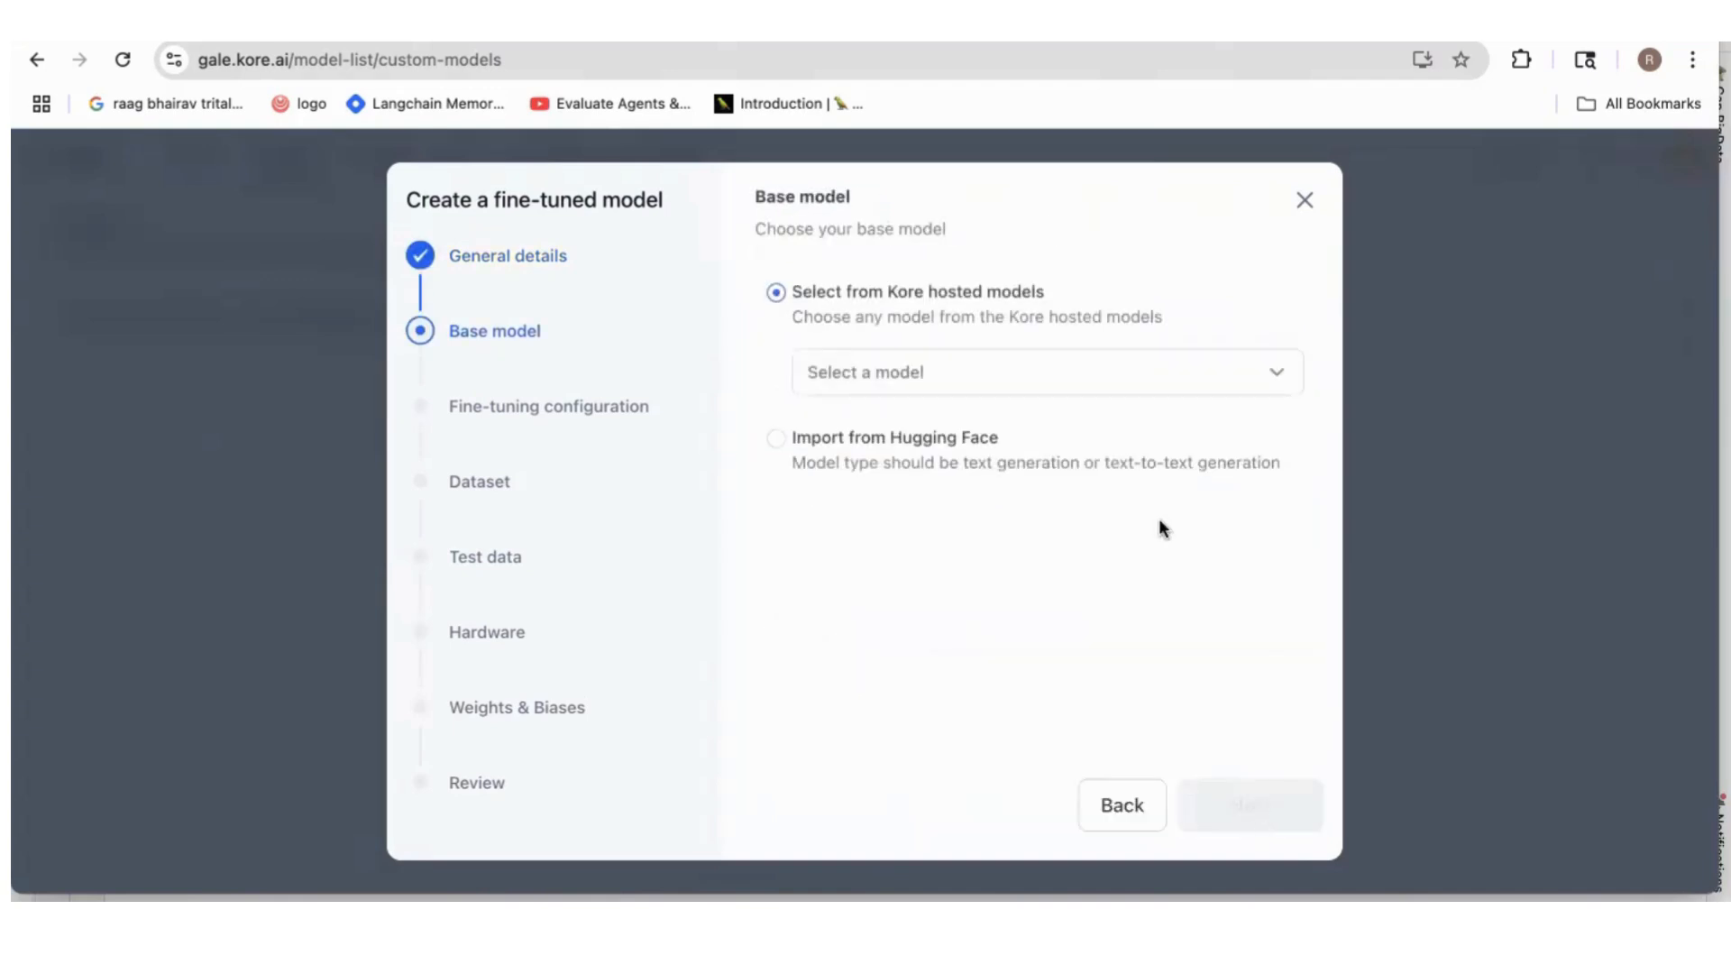
{"action": "left_click", "coordinate": [1169, 387]}
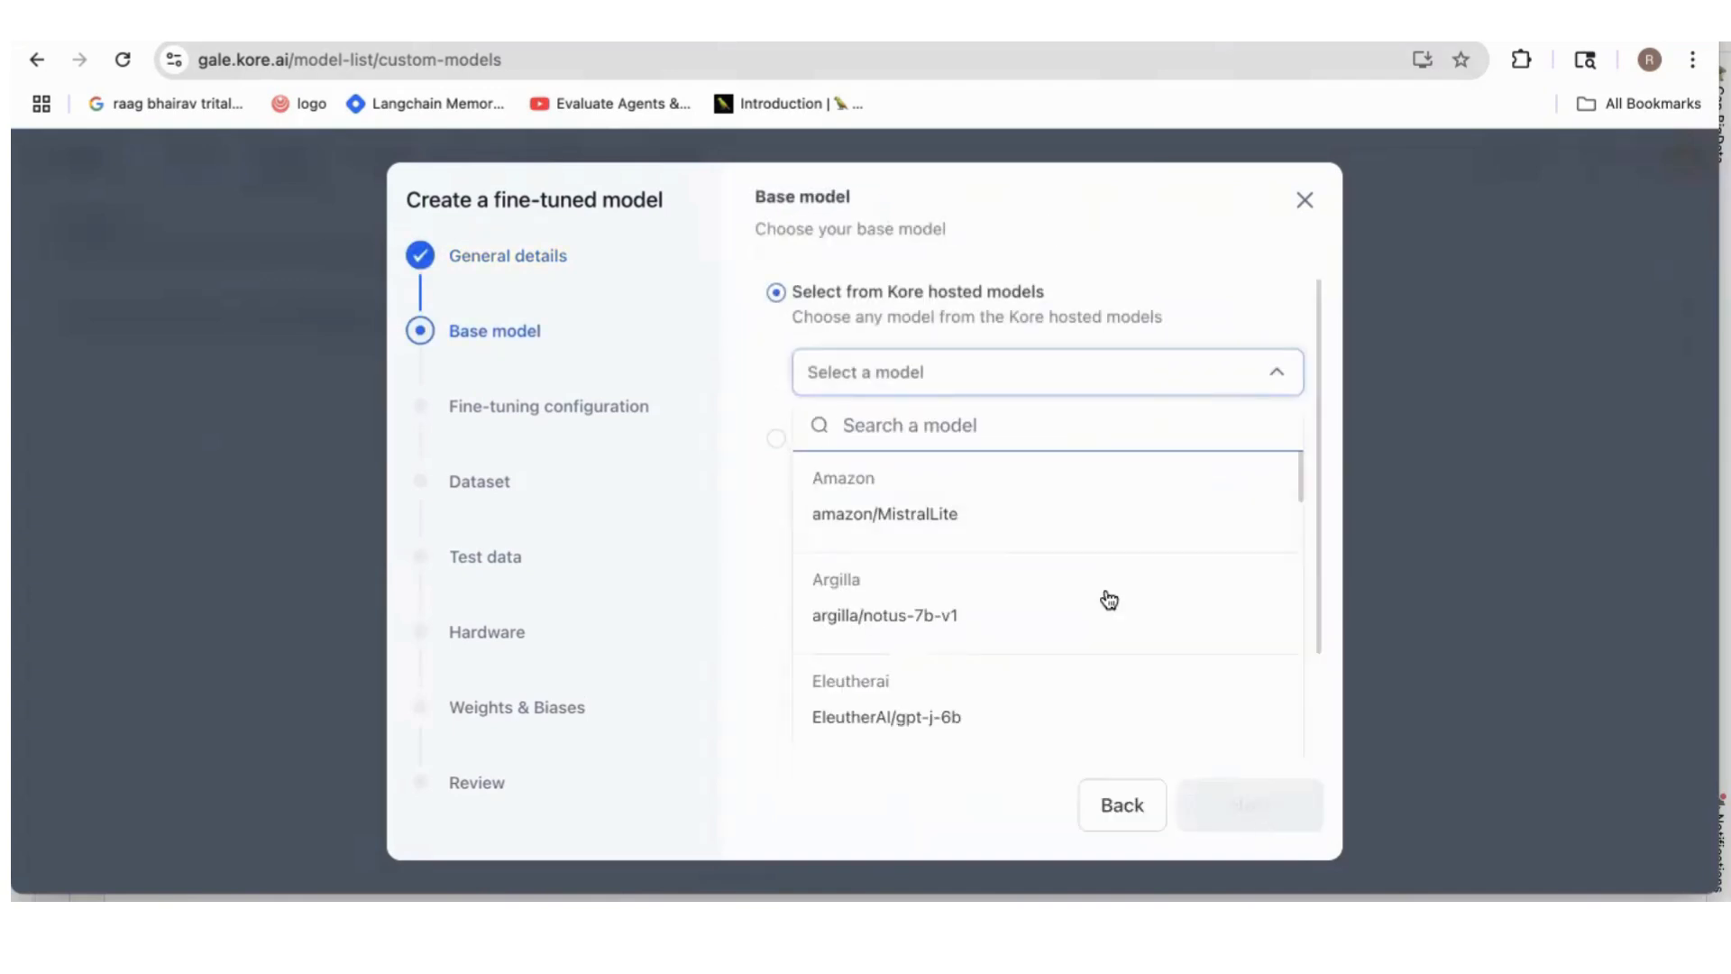
{"action": "scroll", "coordinate": [1109, 599], "scroll_direction": "down", "scroll_amount": 5}
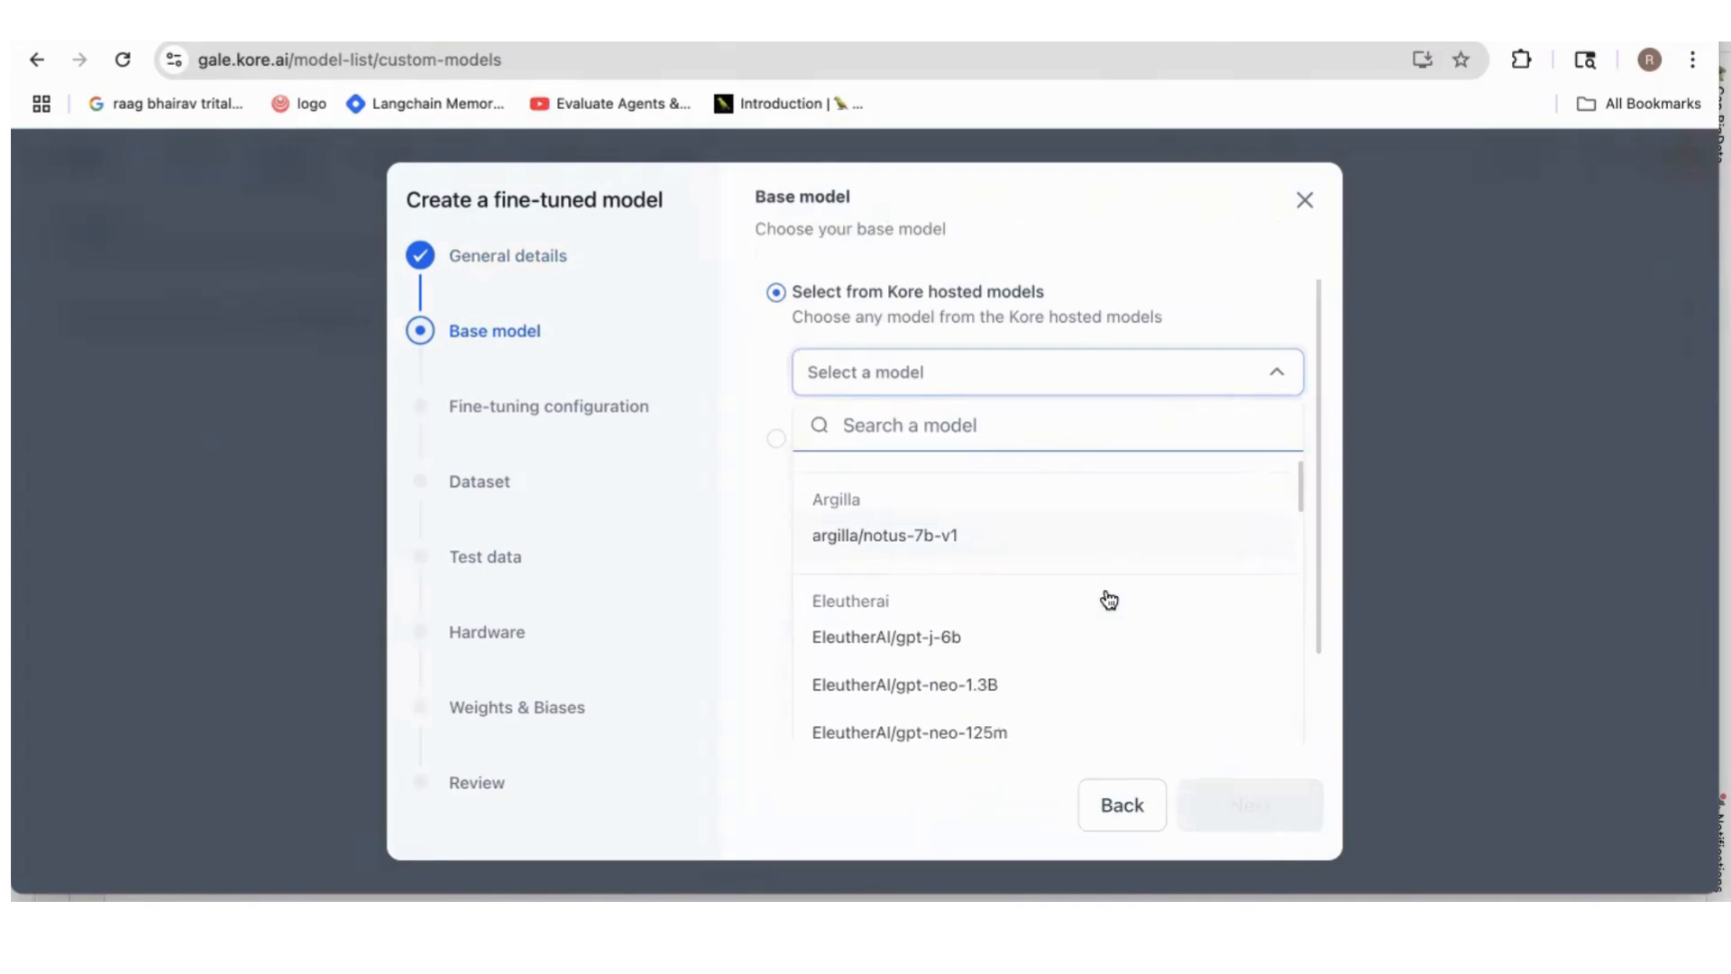
{"action": "scroll", "coordinate": [1108, 600], "scroll_direction": "down", "scroll_amount": 15}
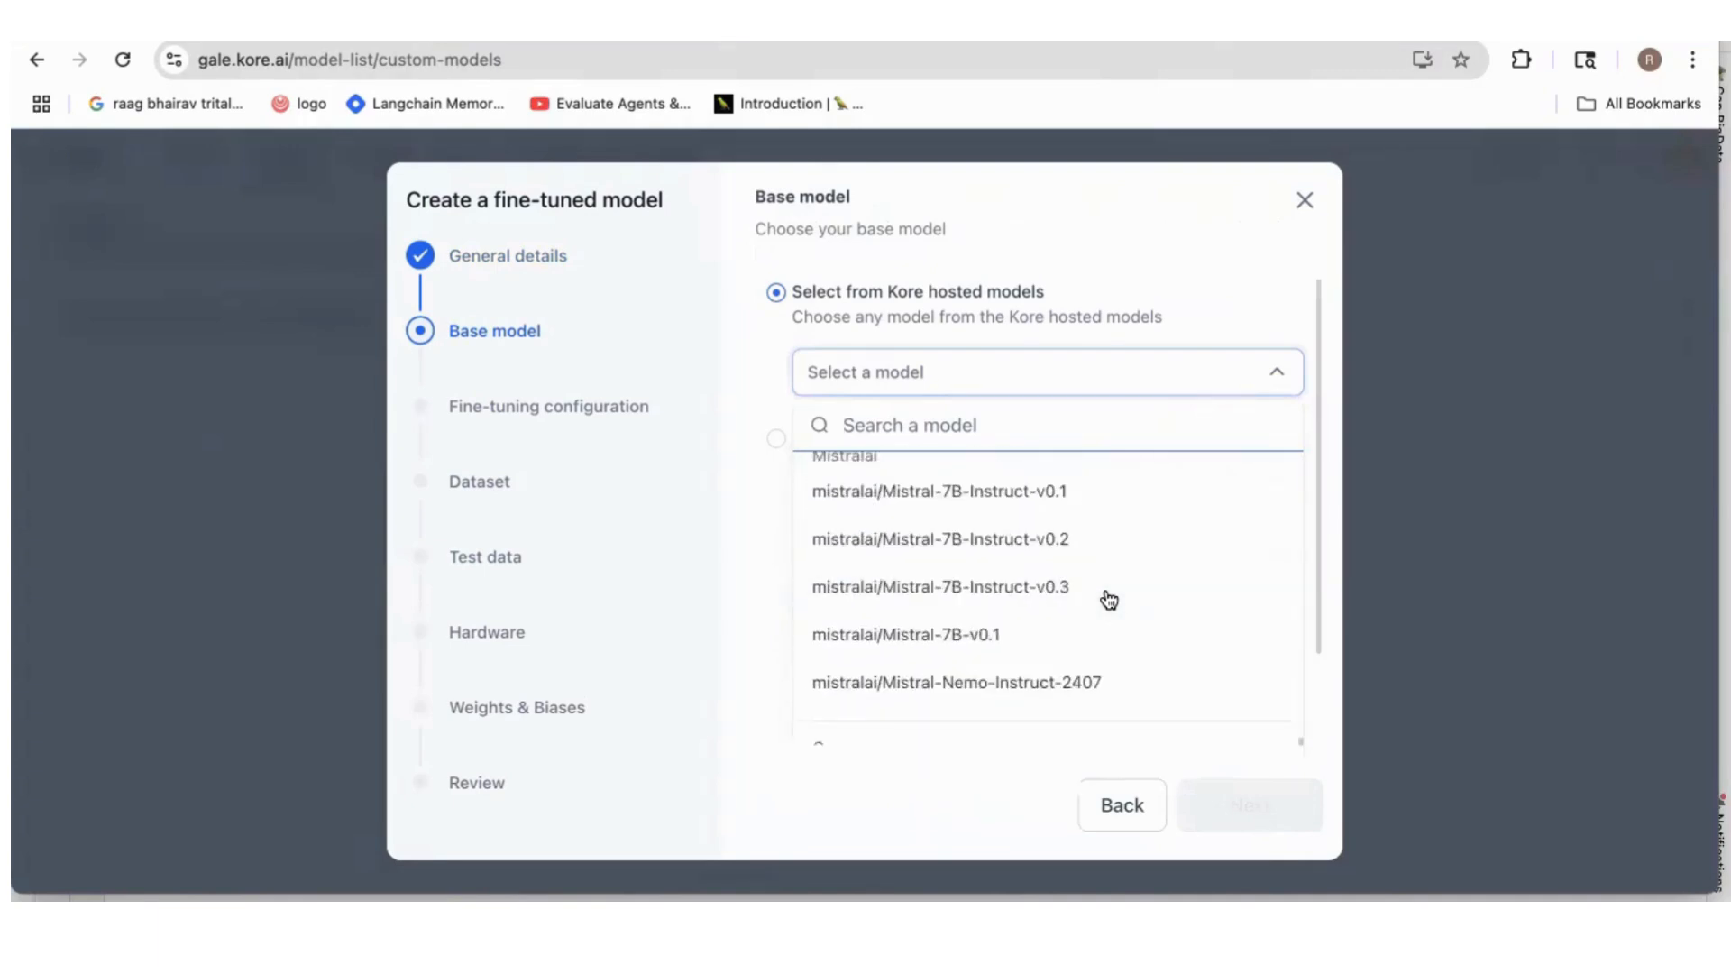
{"action": "scroll", "coordinate": [1109, 599], "scroll_direction": "down", "scroll_amount": 3}
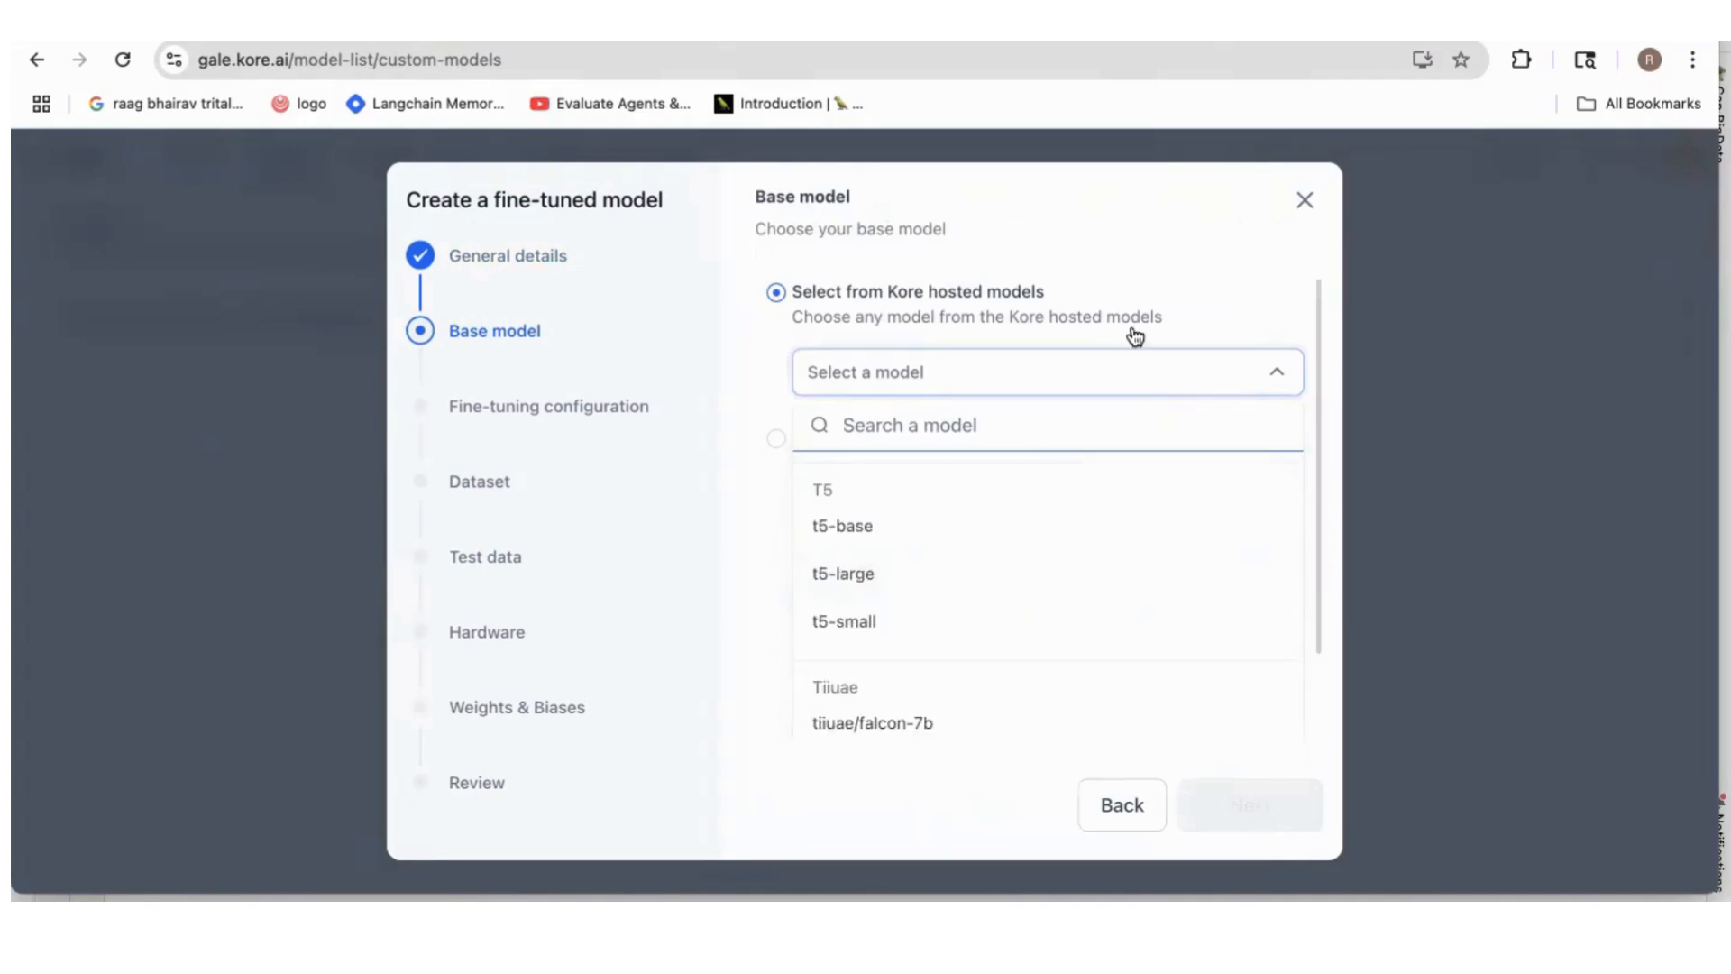
{"action": "left_click", "coordinate": [1143, 291]}
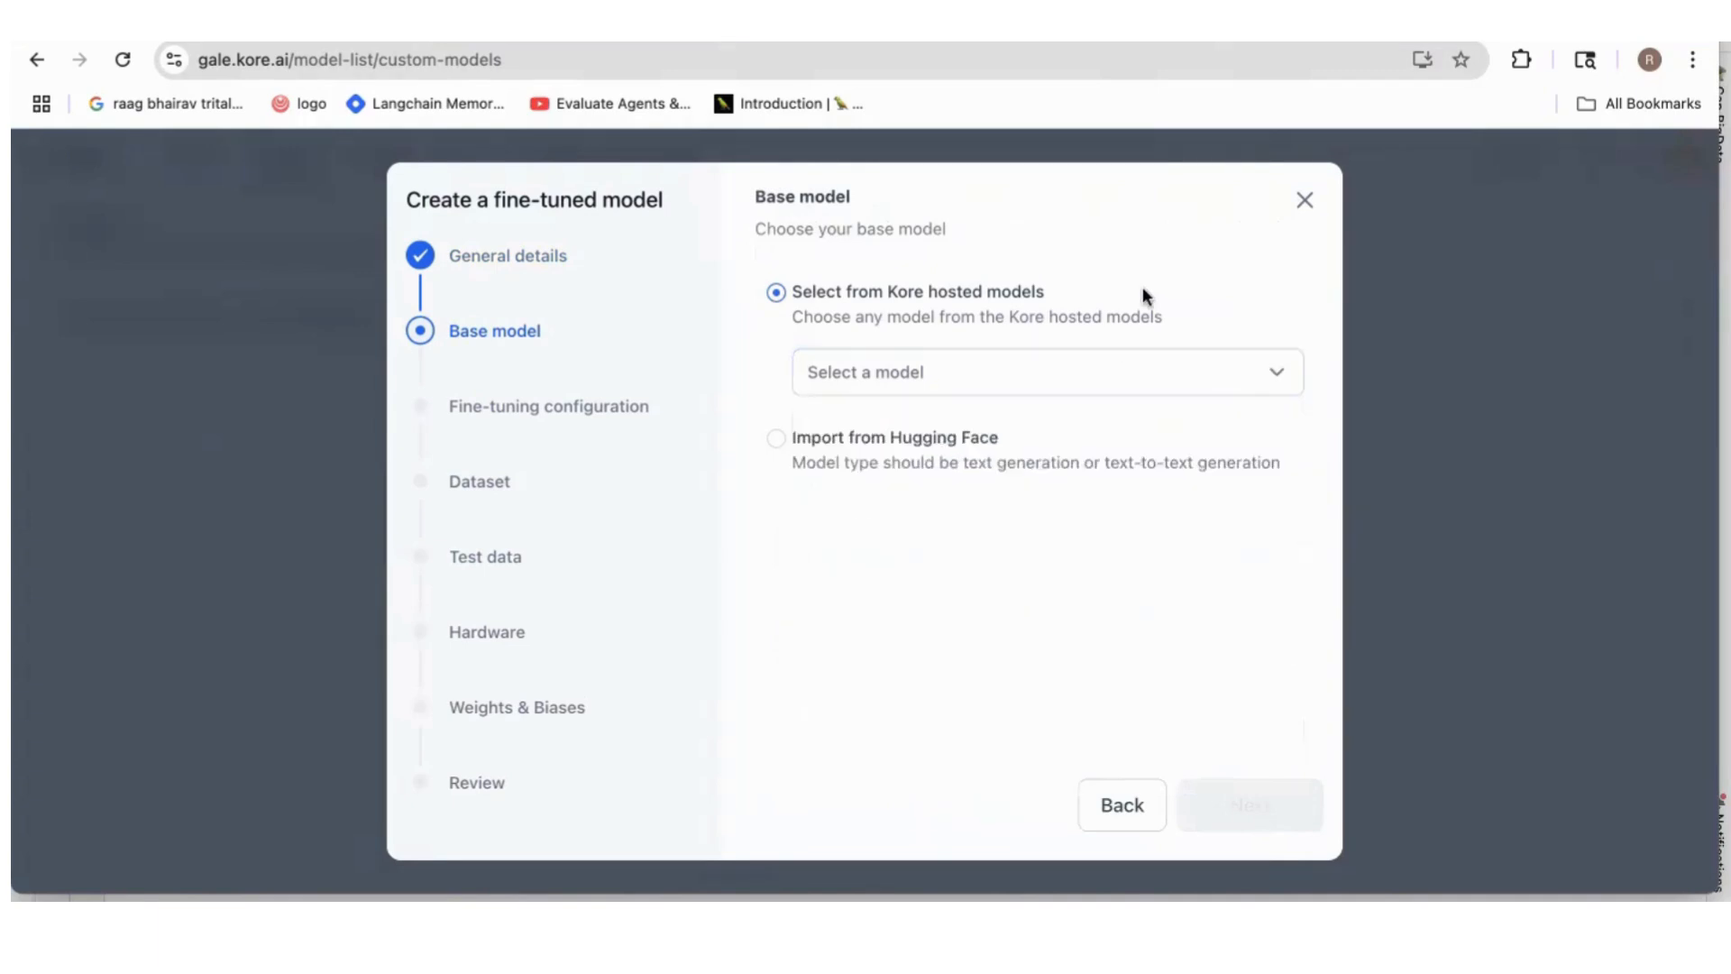
Step: Switch the base model source to Hugging Face, then discard the draft and go to Prompts
{"action": "left_click", "coordinate": [778, 442]}
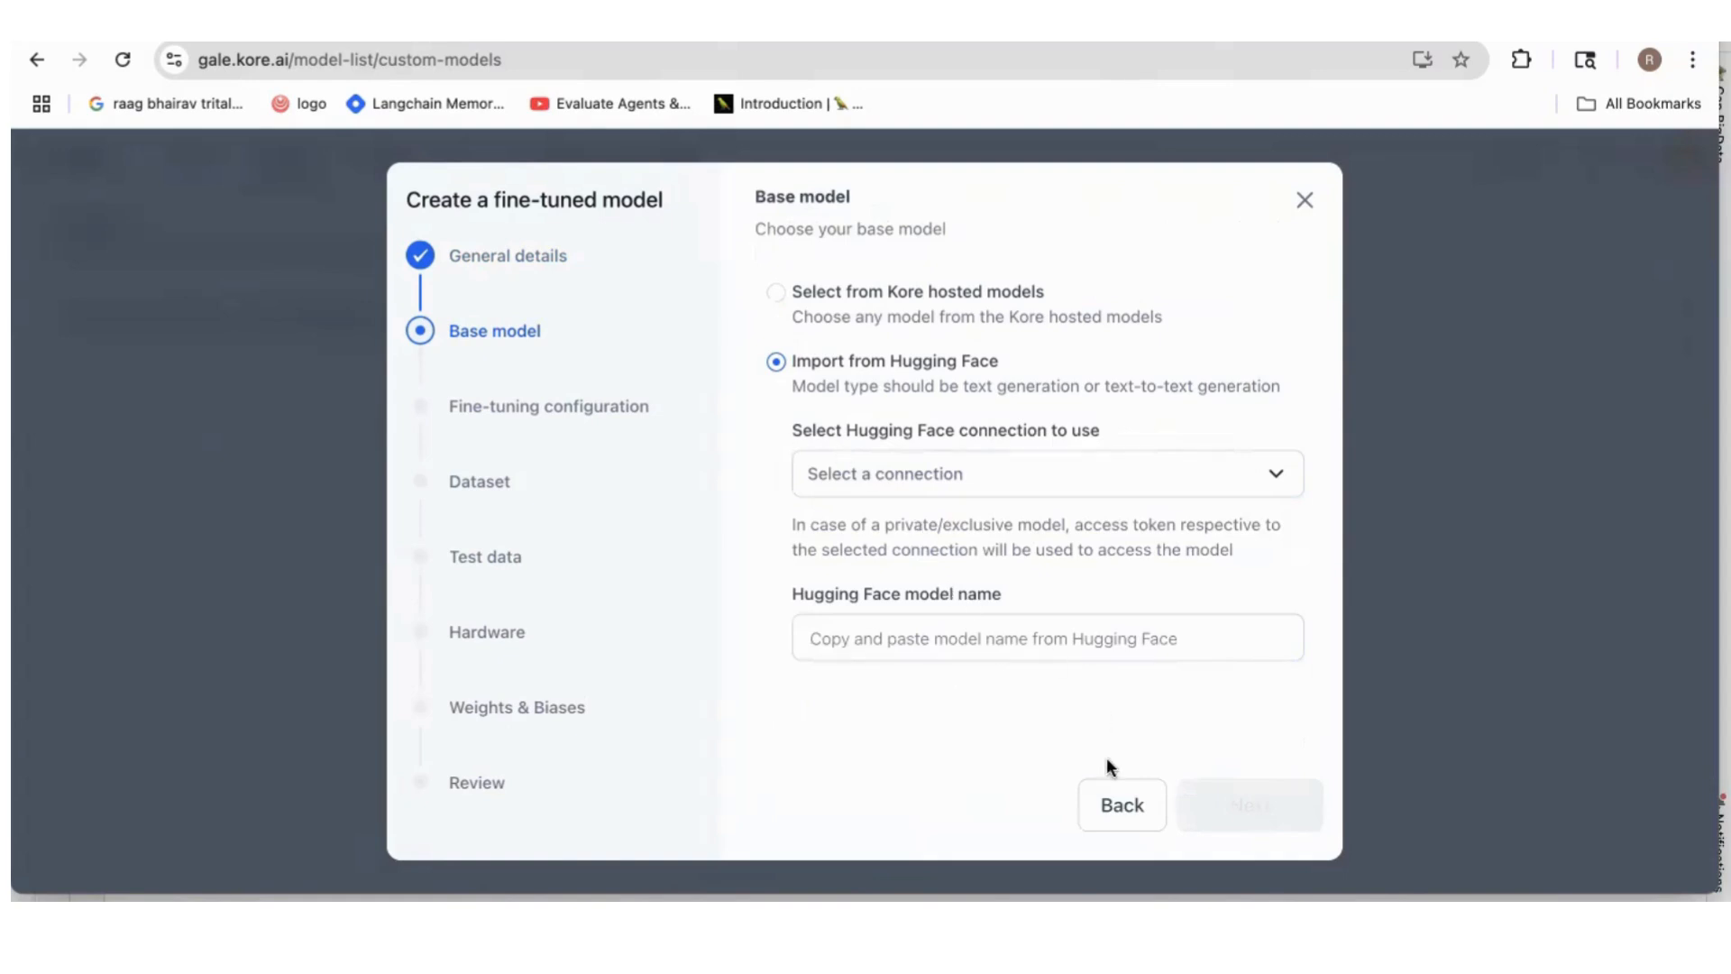
{"action": "left_click", "coordinate": [1115, 806]}
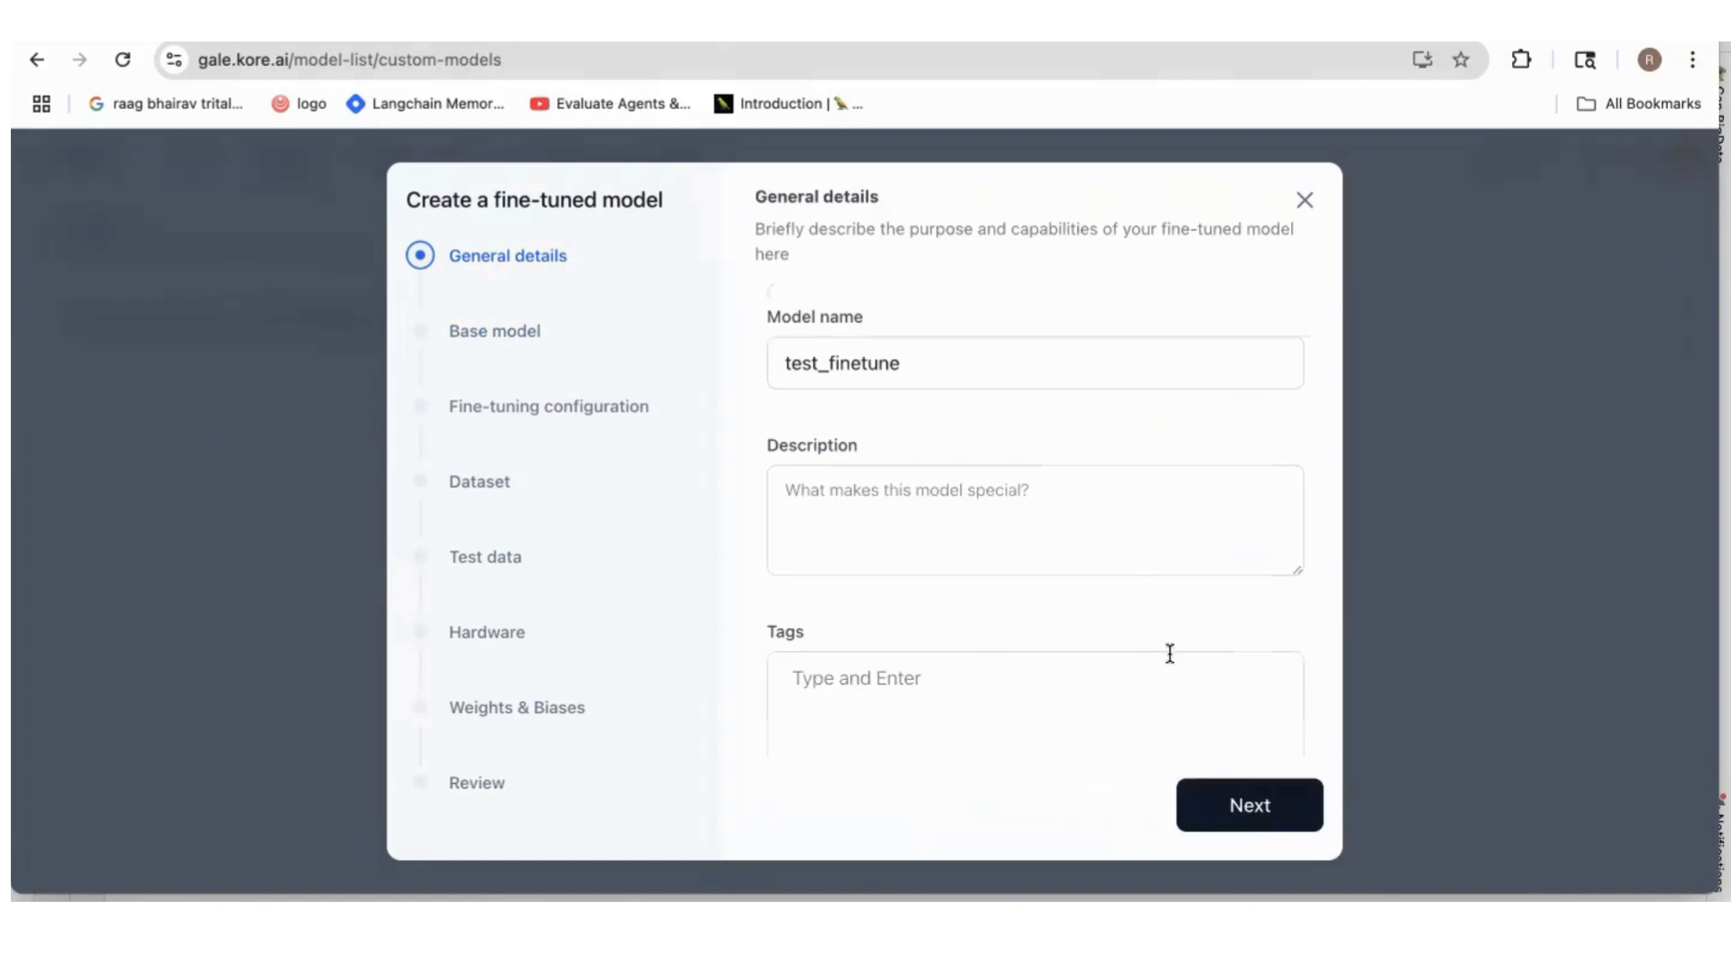
{"action": "left_click", "coordinate": [1305, 200]}
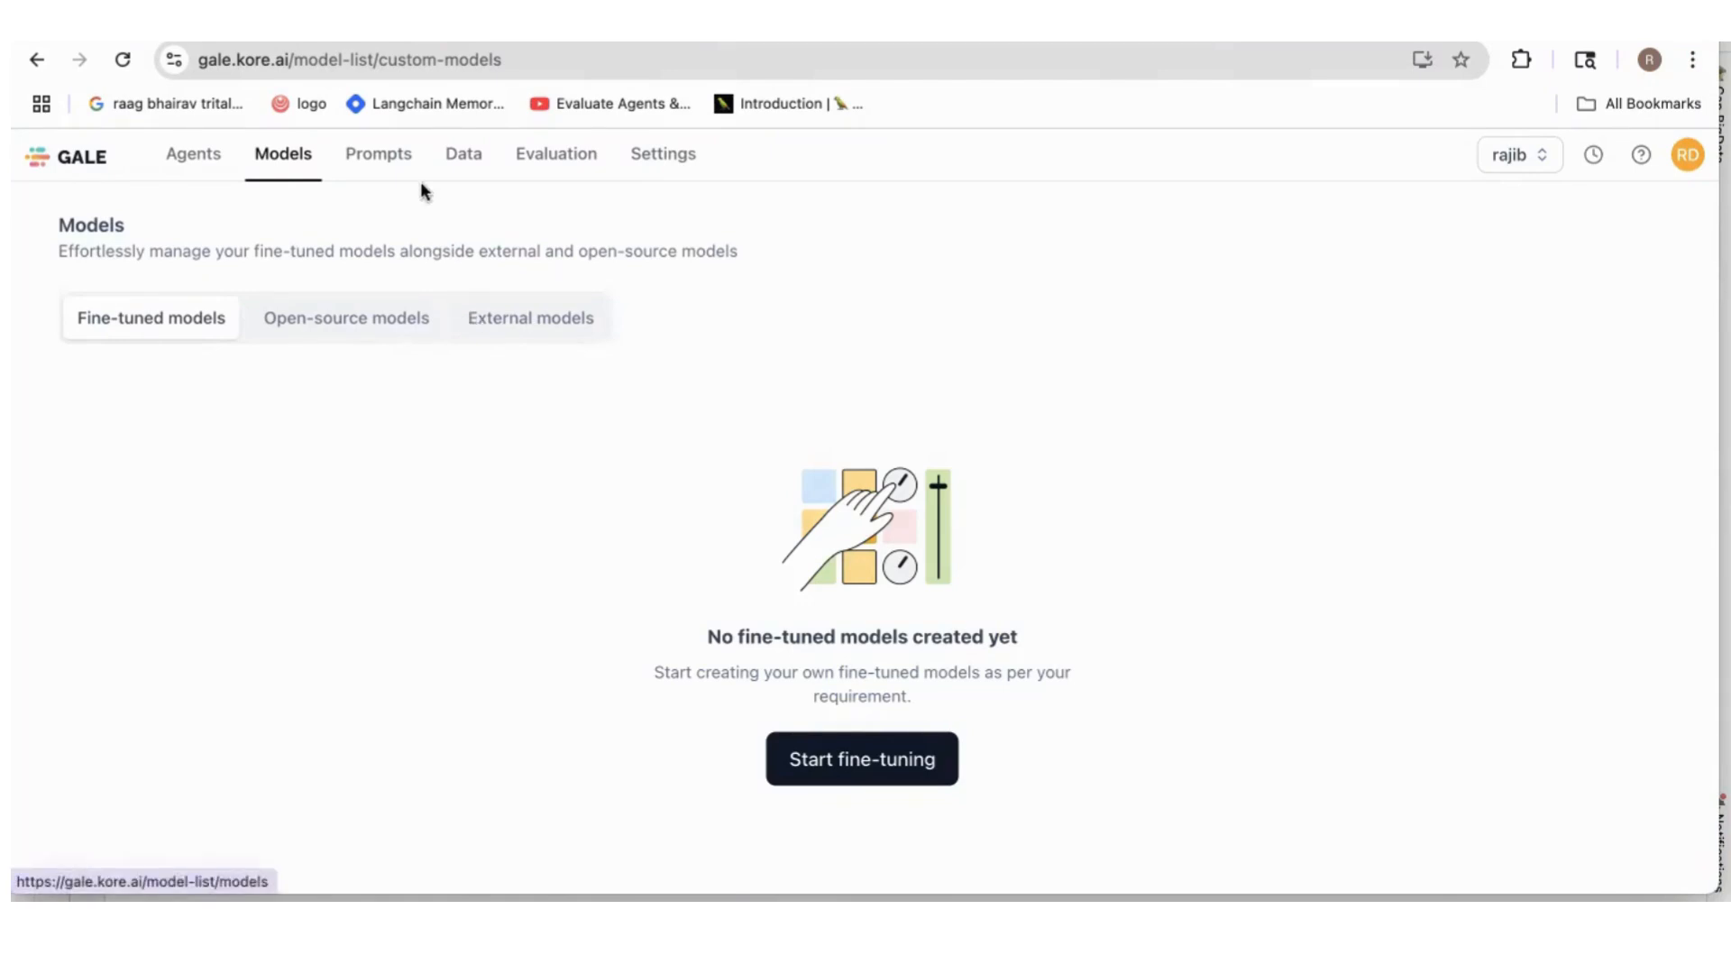
{"action": "left_click", "coordinate": [387, 163]}
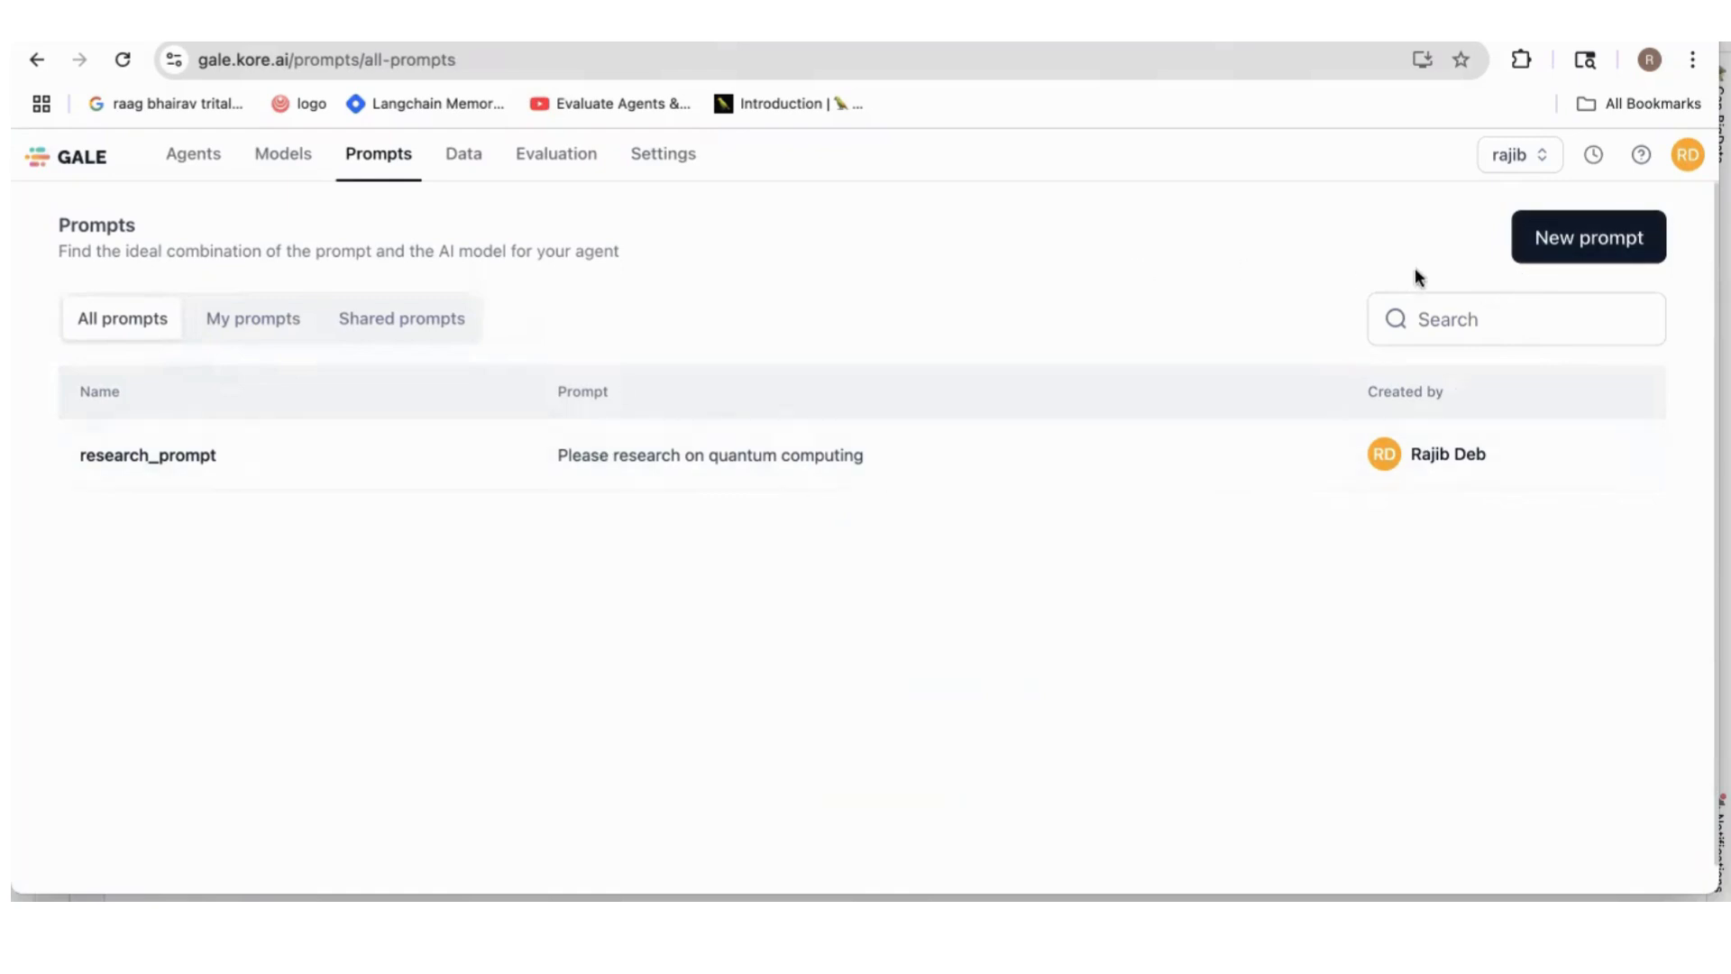
Step: Create a new prompt named summarizer and choose to start it from scratch
{"action": "left_click", "coordinate": [1569, 246]}
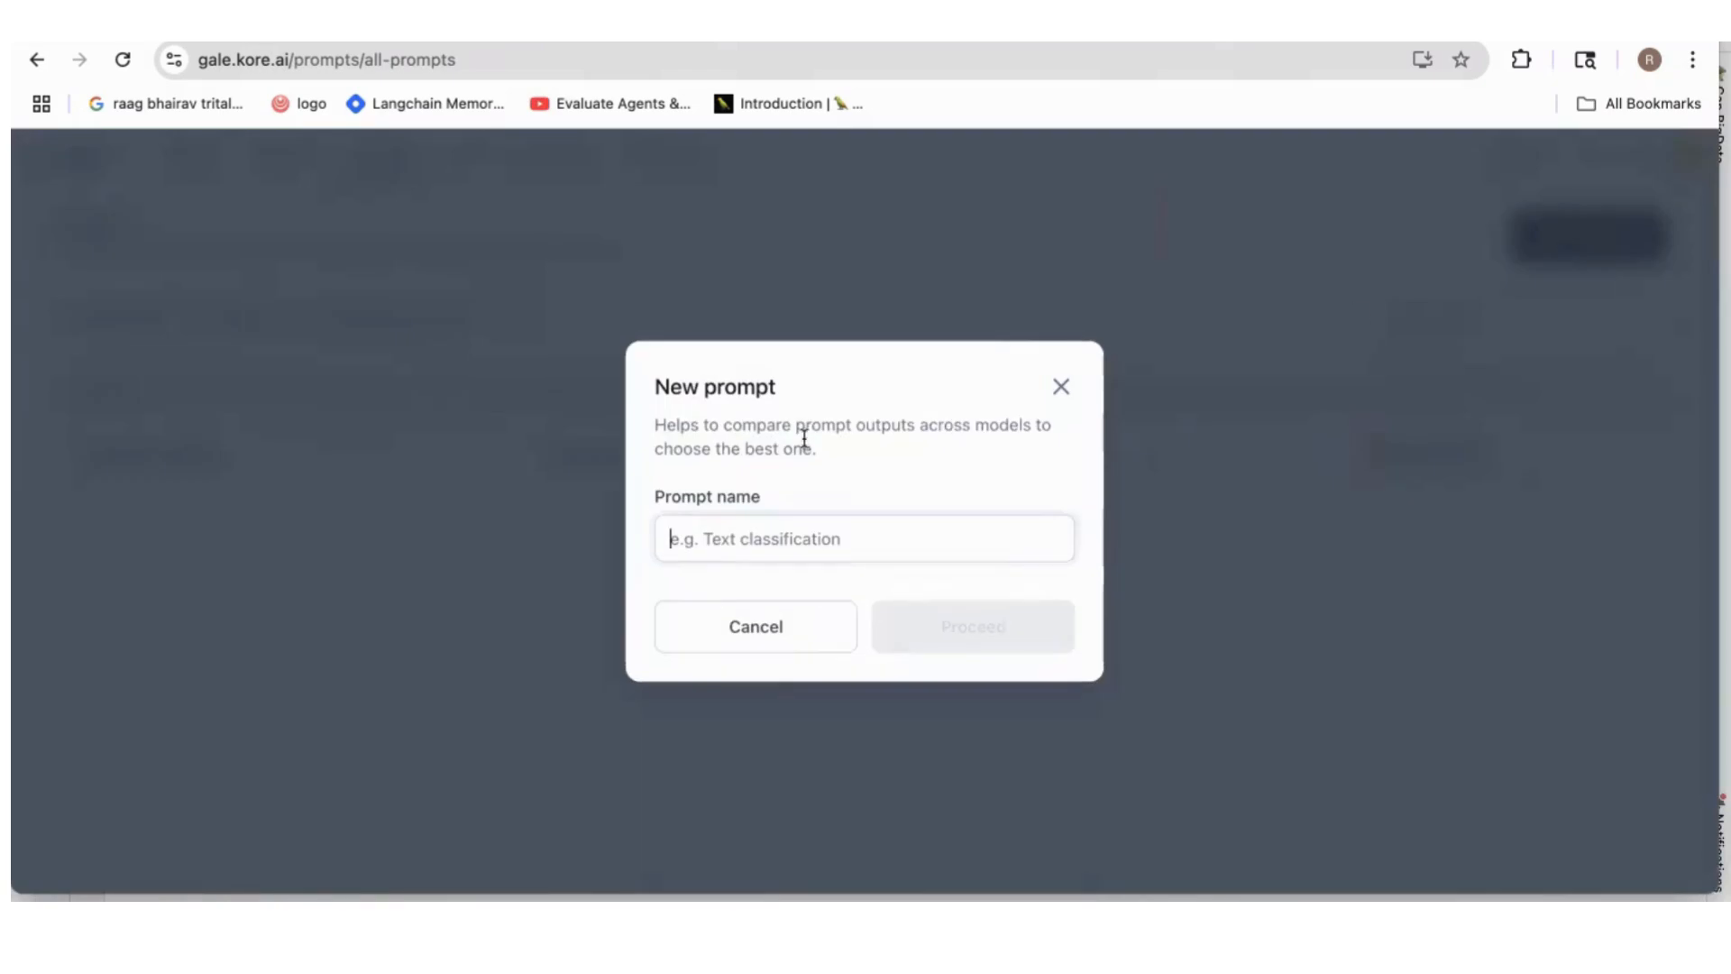
{"action": "type", "text": "summa"}
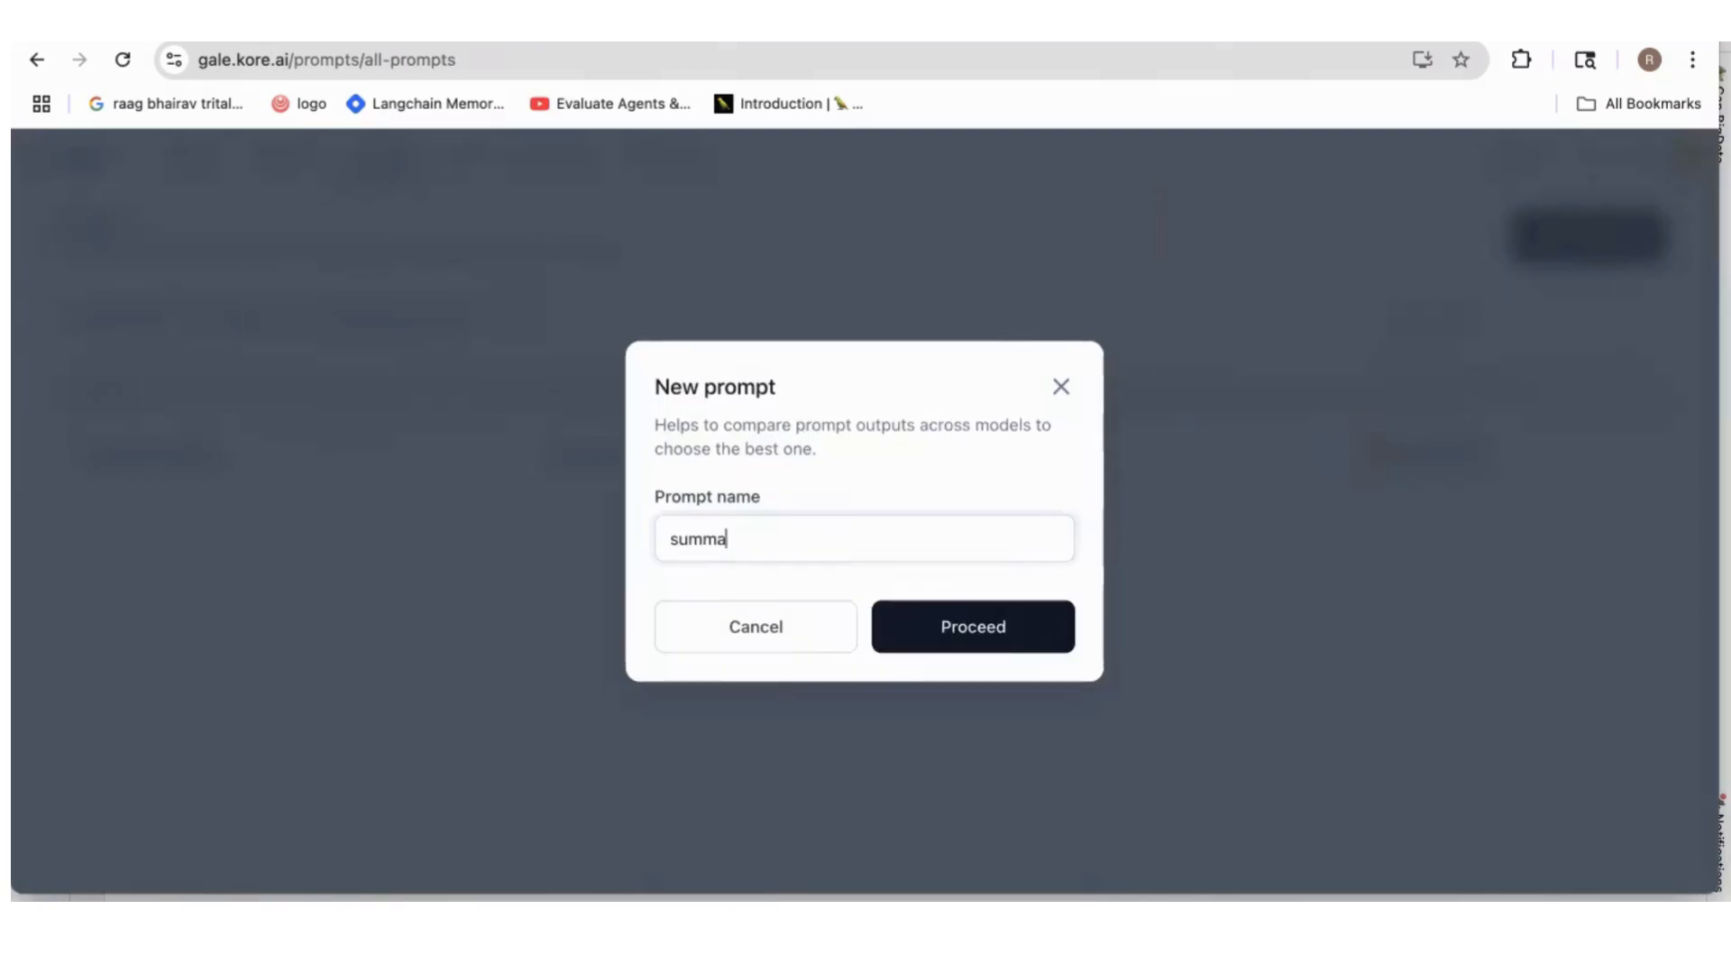
{"action": "type", "text": "rizer"}
{"action": "left_click", "coordinate": [962, 635]}
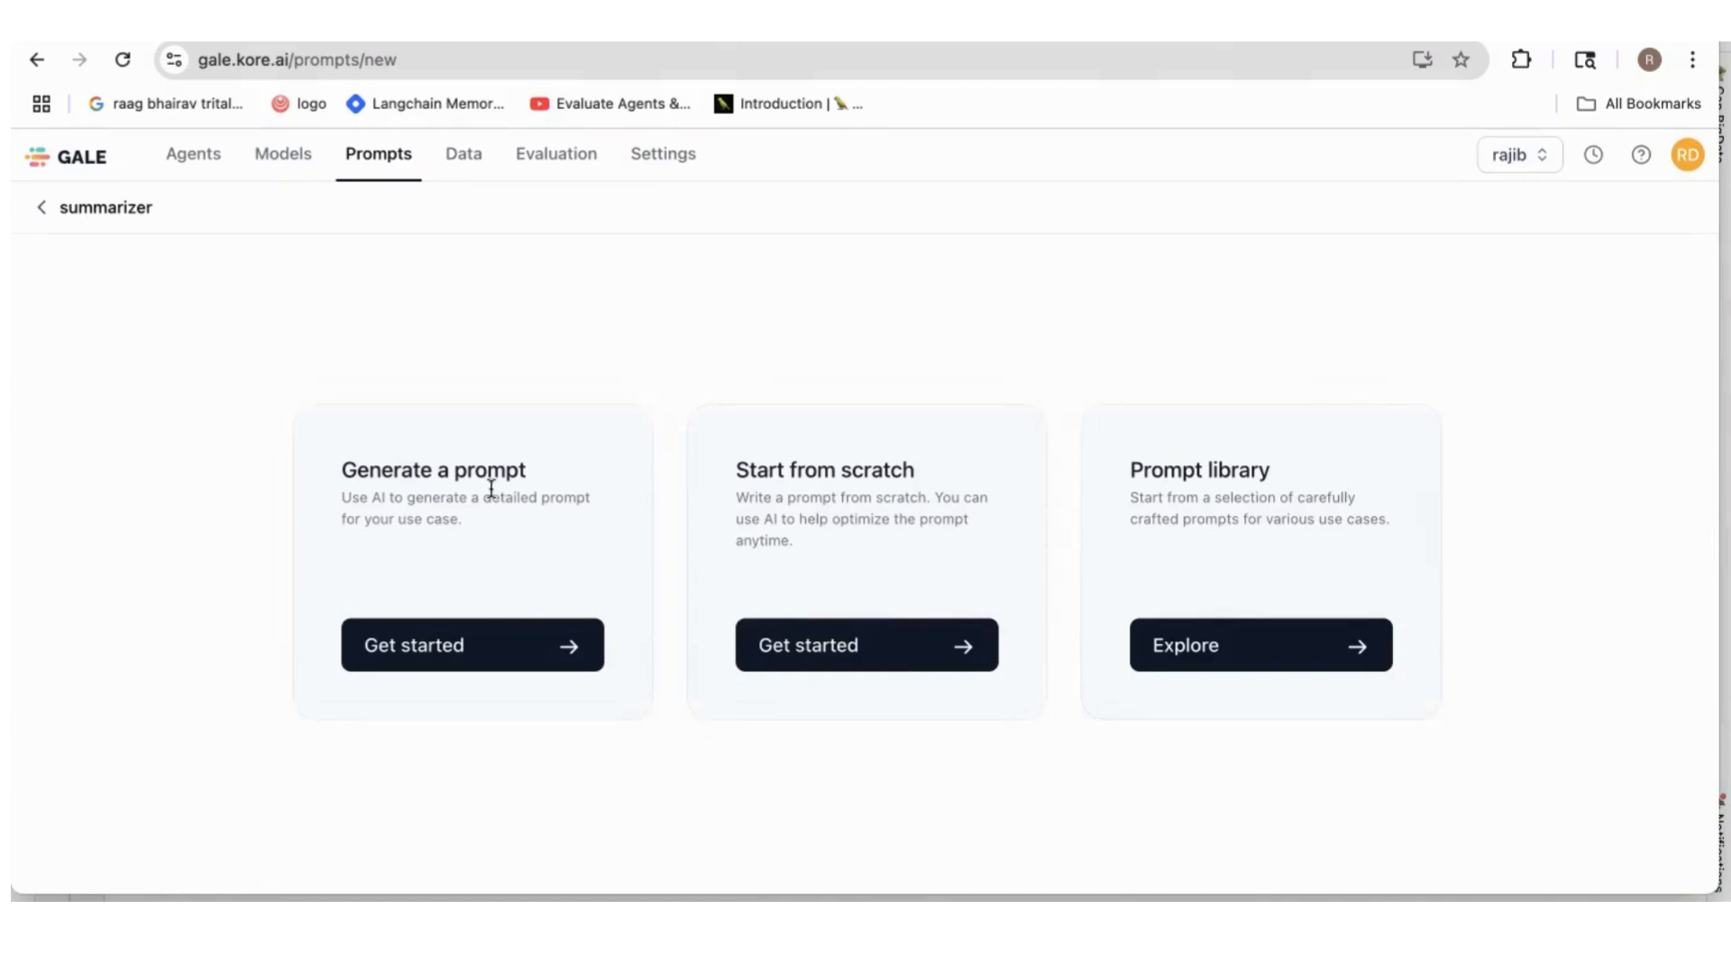
{"action": "left_click", "coordinate": [824, 648]}
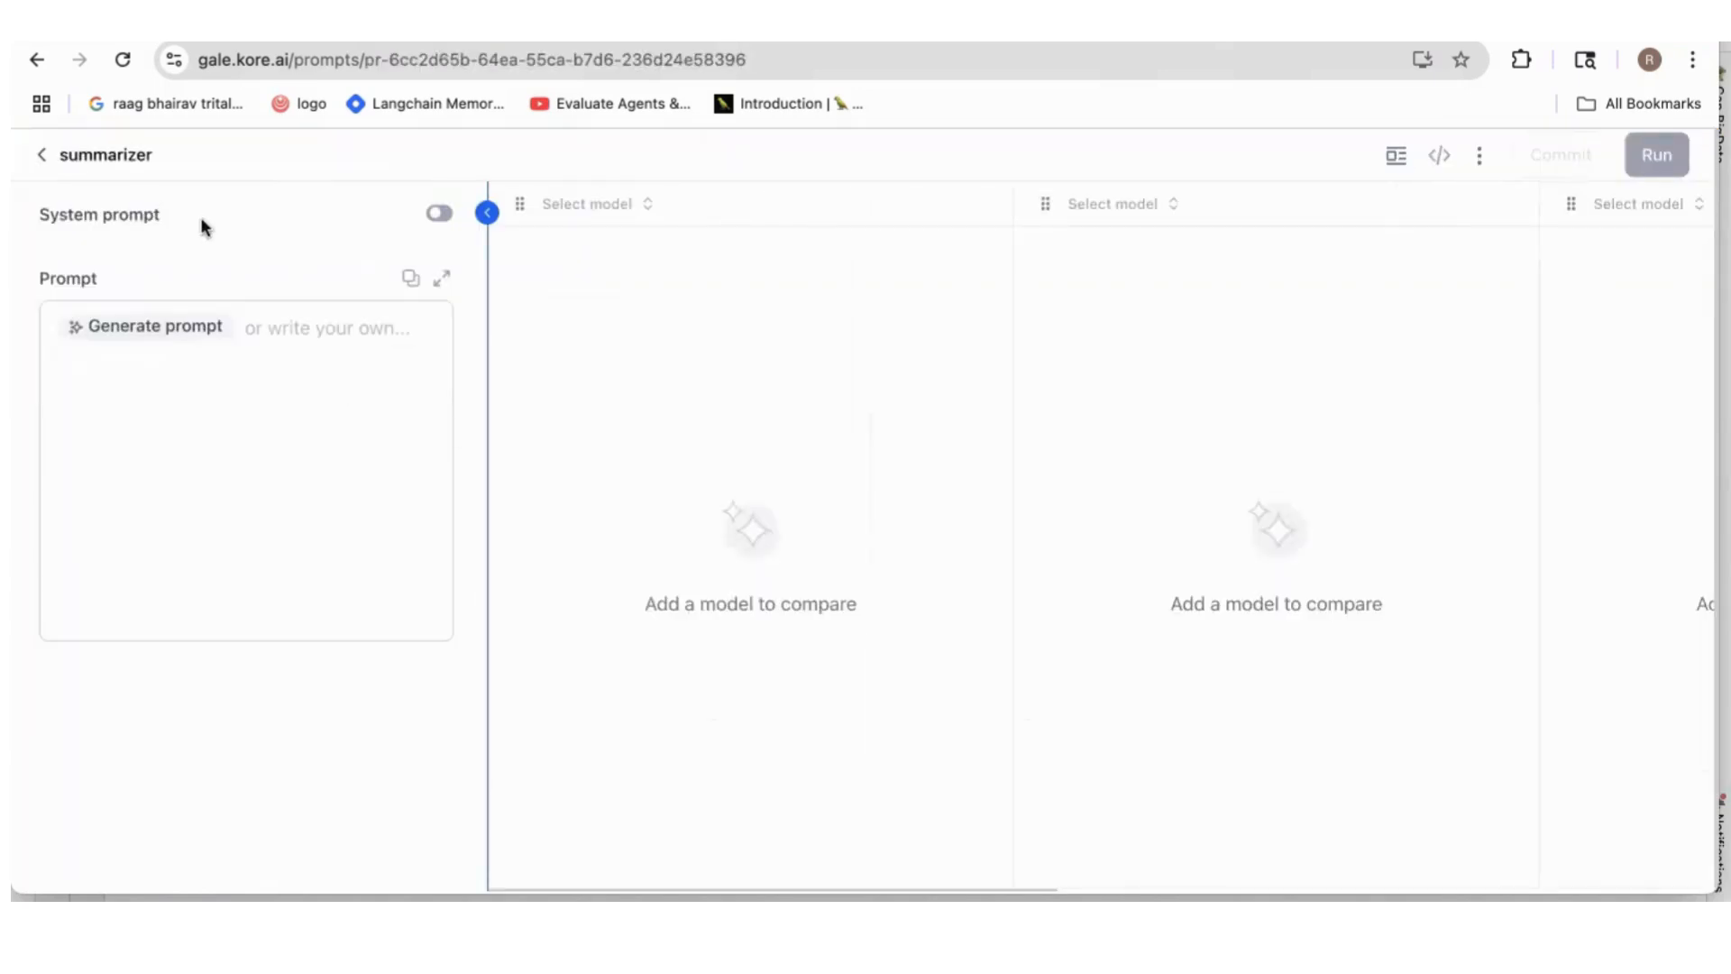
Step: Enable the system prompt and enter 'You are an expert in summarizing a given content'
{"action": "left_click", "coordinate": [439, 213]}
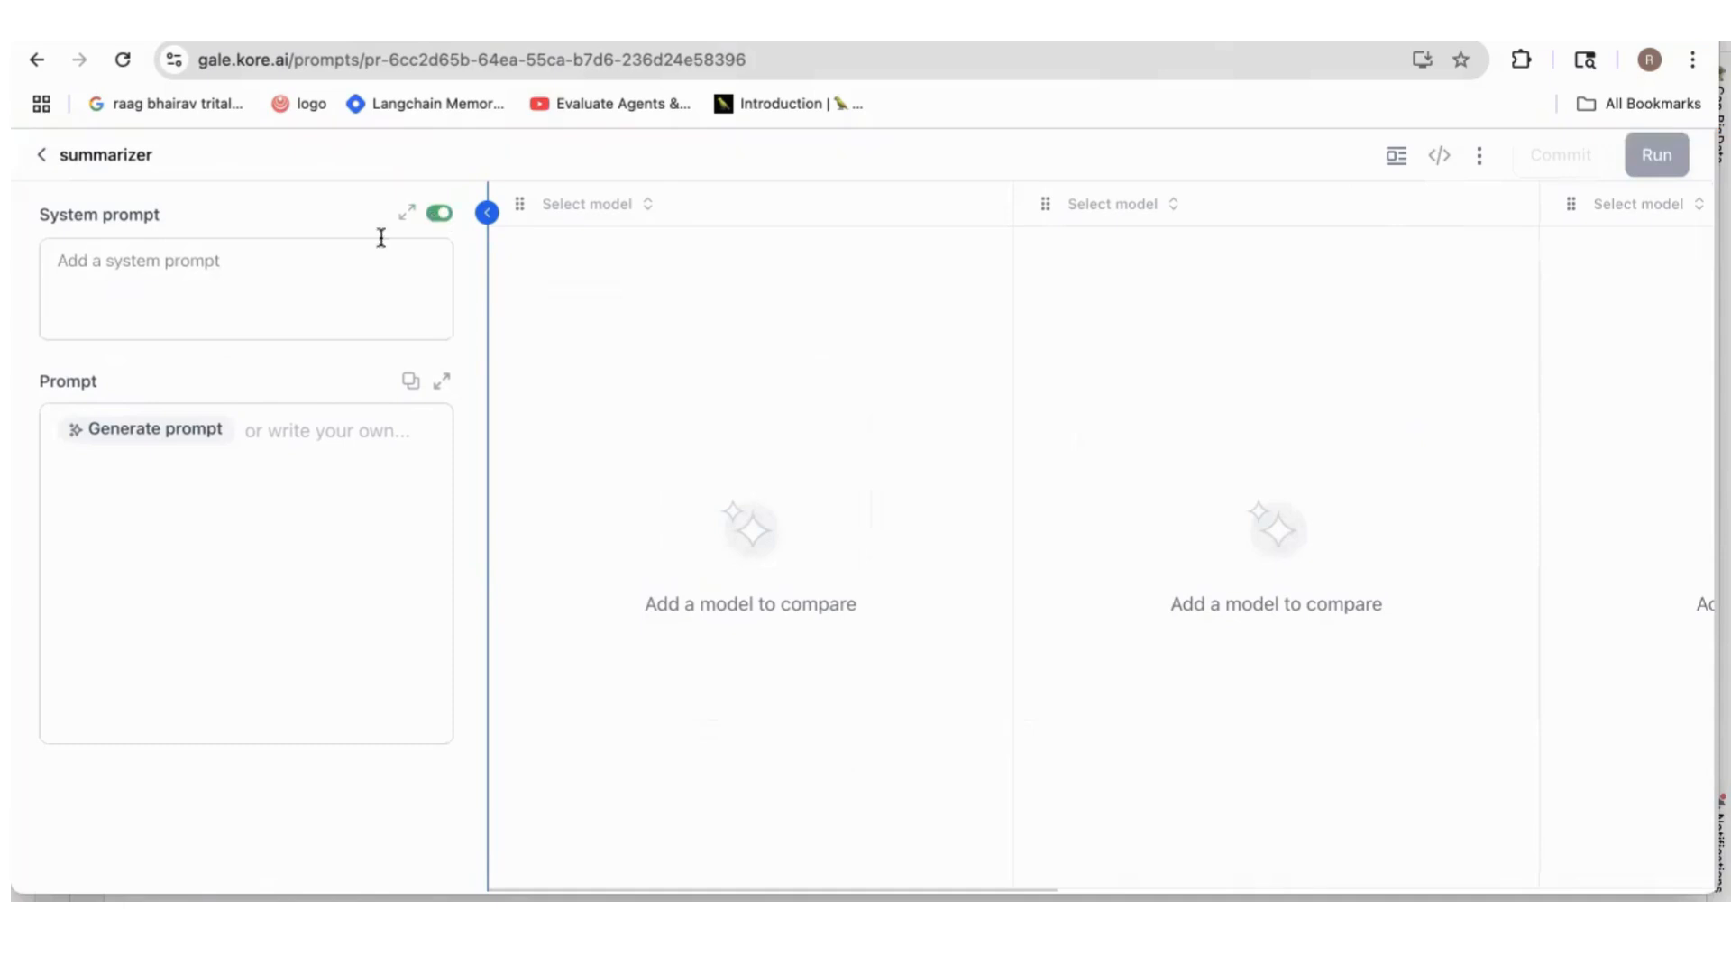
{"action": "left_click", "coordinate": [185, 278]}
{"action": "type", "text": "Yiu are"}
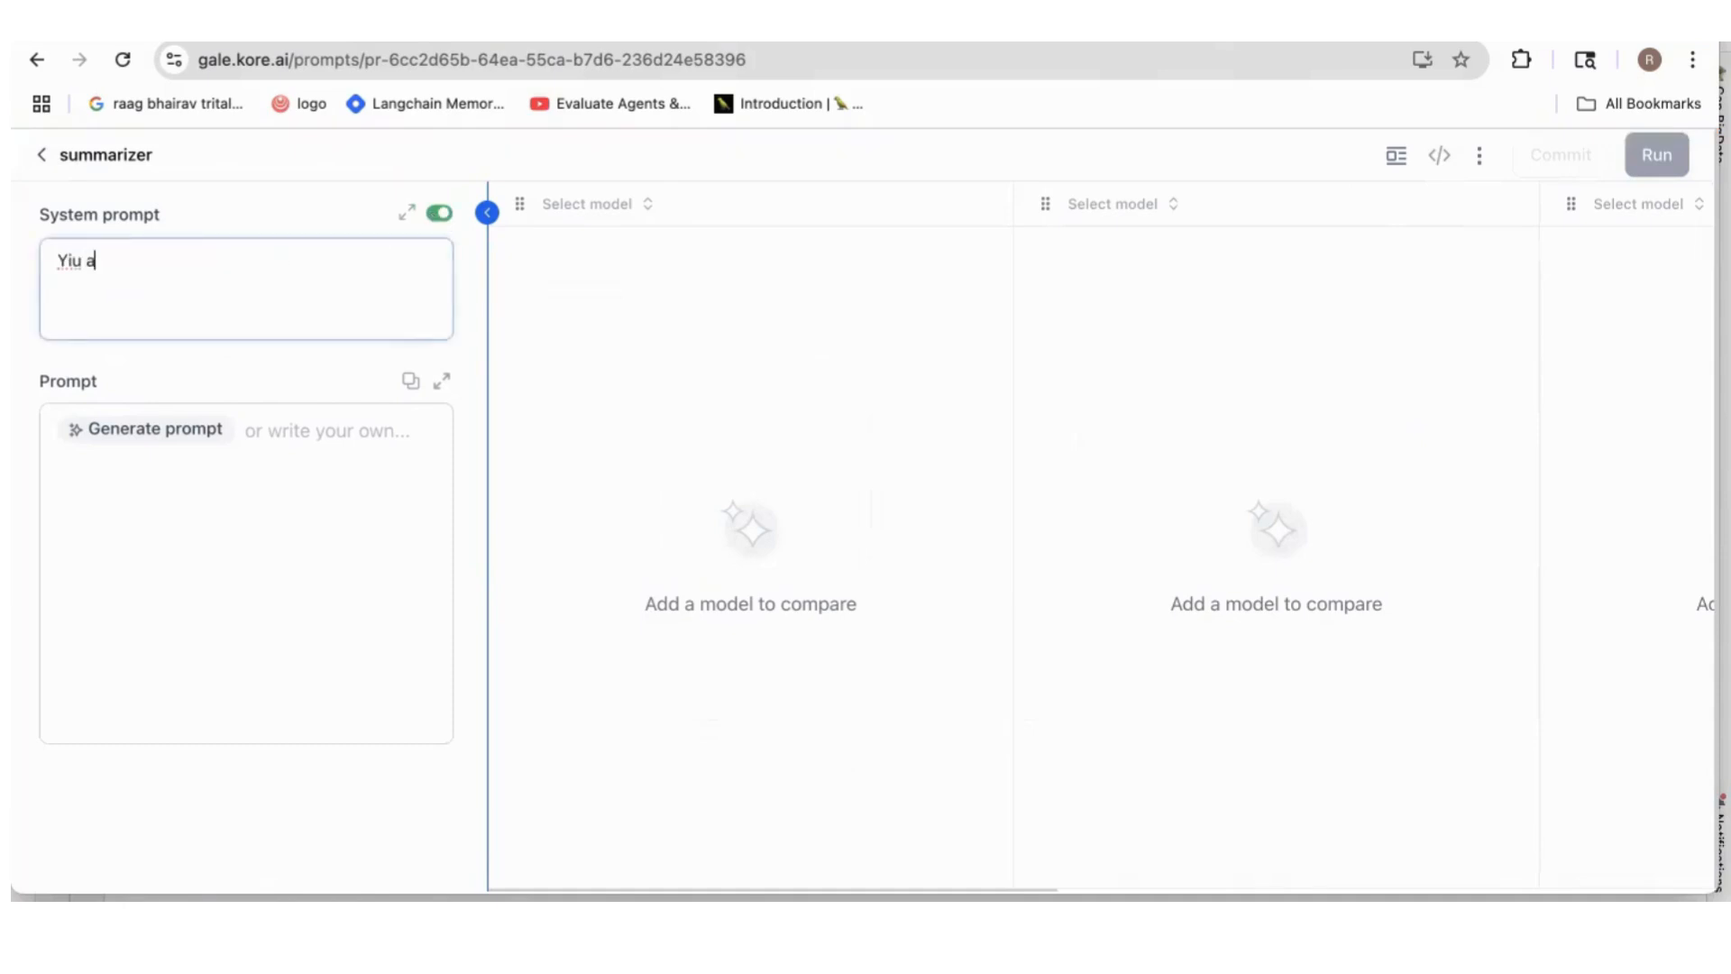
{"action": "key", "text": "BackSpace"}
{"action": "key", "text": "BackSpace"}
{"action": "key", "text": "BackSpace"}
{"action": "key", "text": "BackSpace"}
{"action": "type", "text": "ou are an expert in summarizing"}
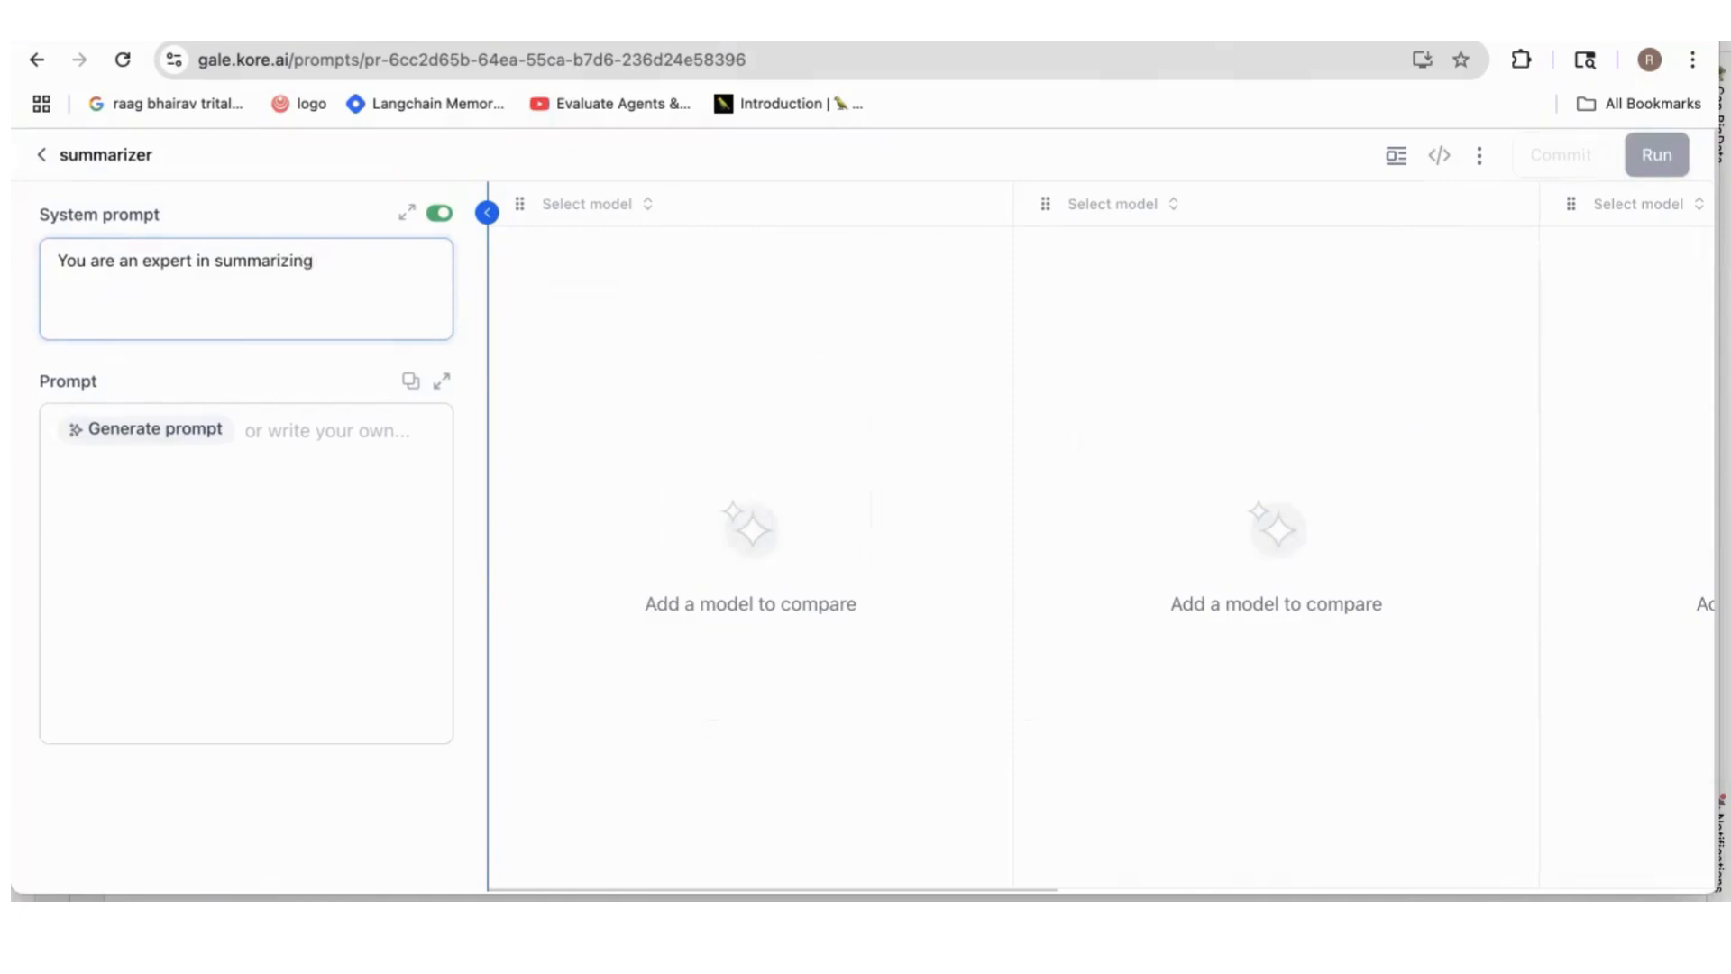
{"action": "type", "text": " a given content"}
{"action": "left_click", "coordinate": [127, 491]}
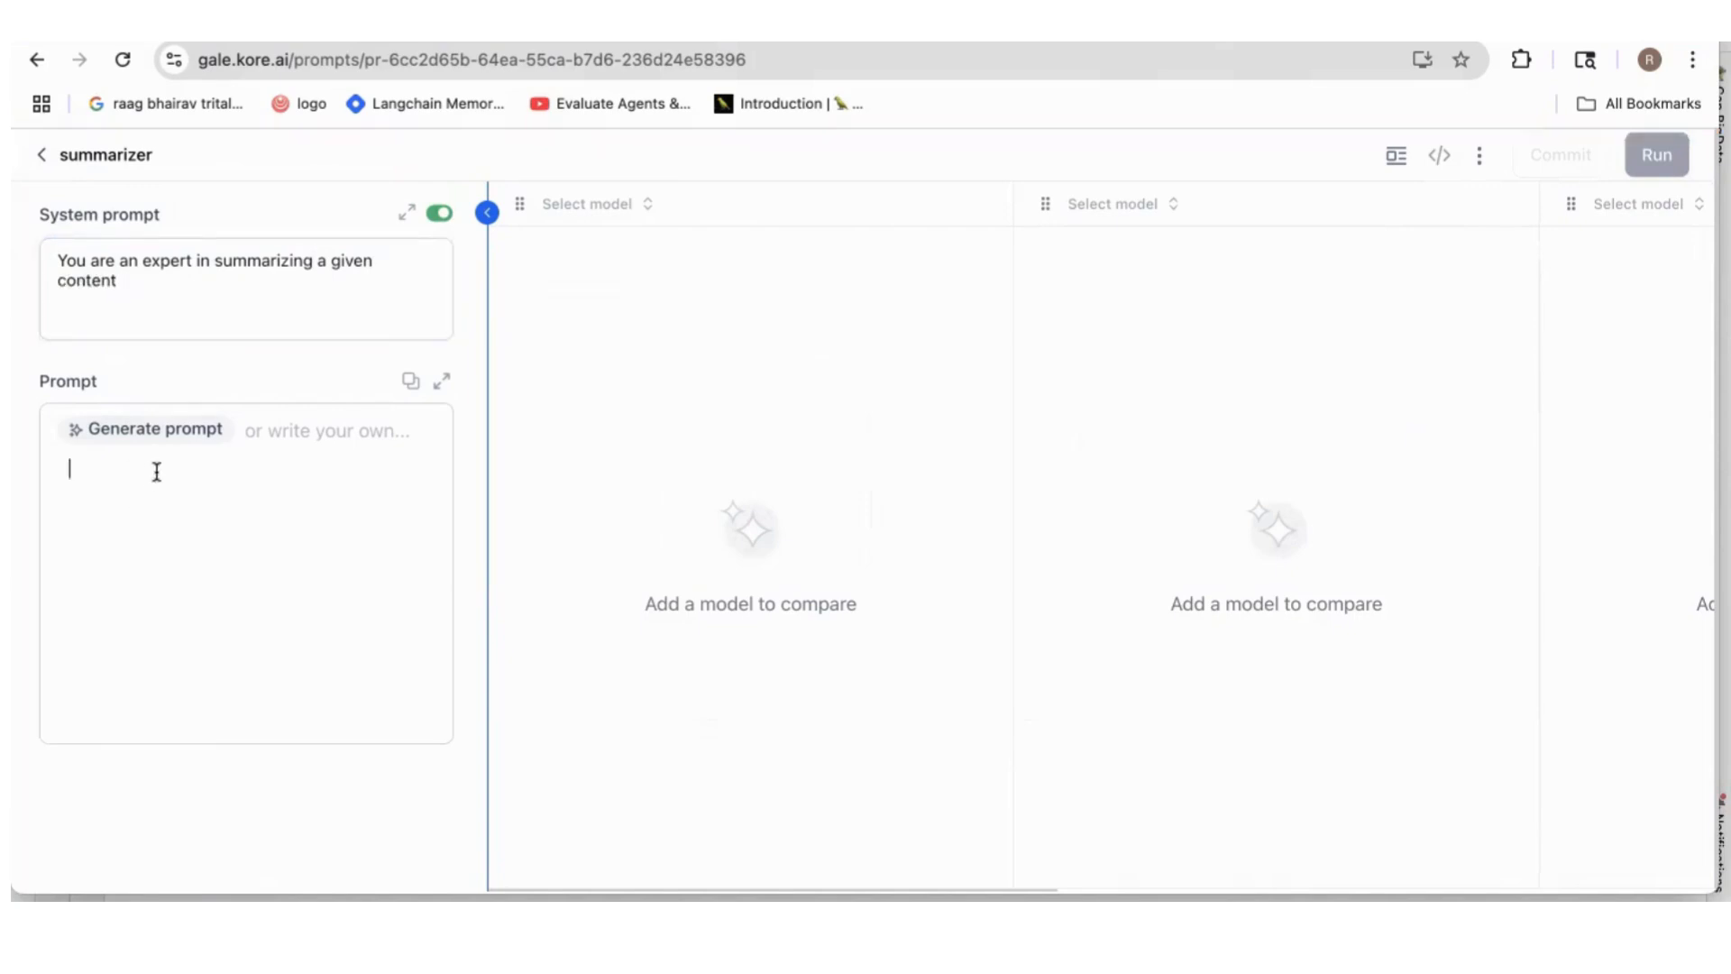
Step: Type 'Here is the content to summarize:' followed by a sentence on India's democracy and diversity
{"action": "type", "text": "Here uis t"}
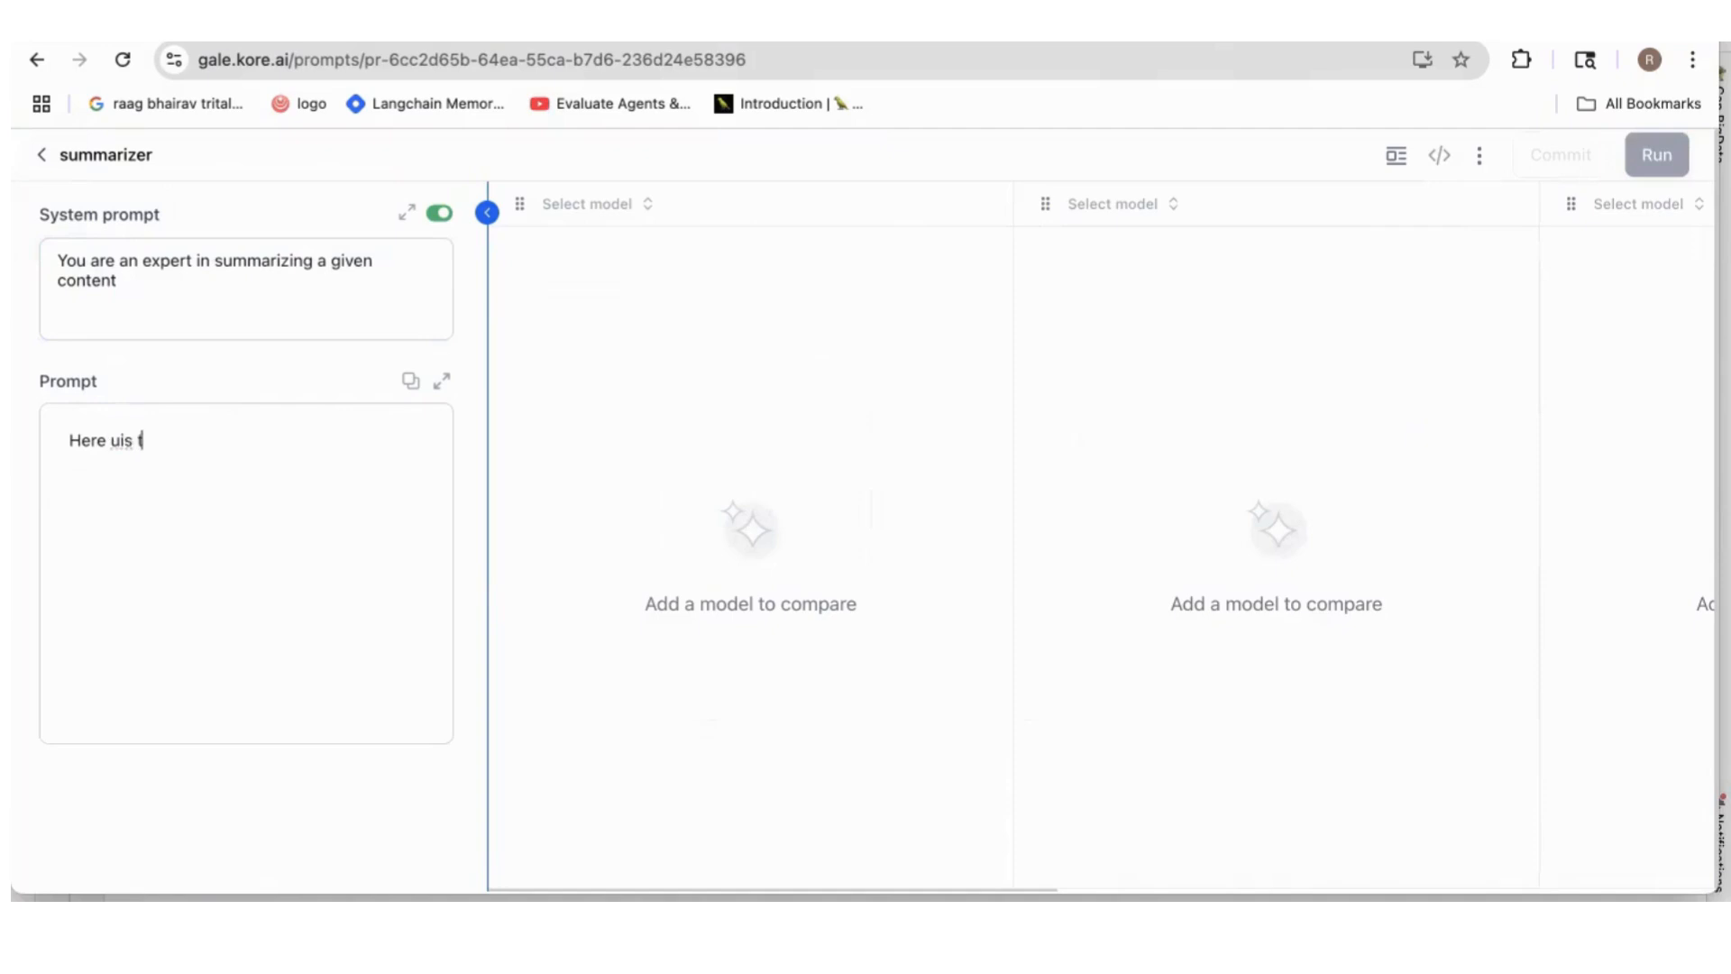
{"action": "key", "text": "BackSpace"}
{"action": "key", "text": "BackSpace"}
{"action": "key", "text": "BackSpace"}
{"action": "key", "text": "BackSpace"}
{"action": "key", "text": "BackSpace"}
{"action": "type", "text": "is the content to summarize"}
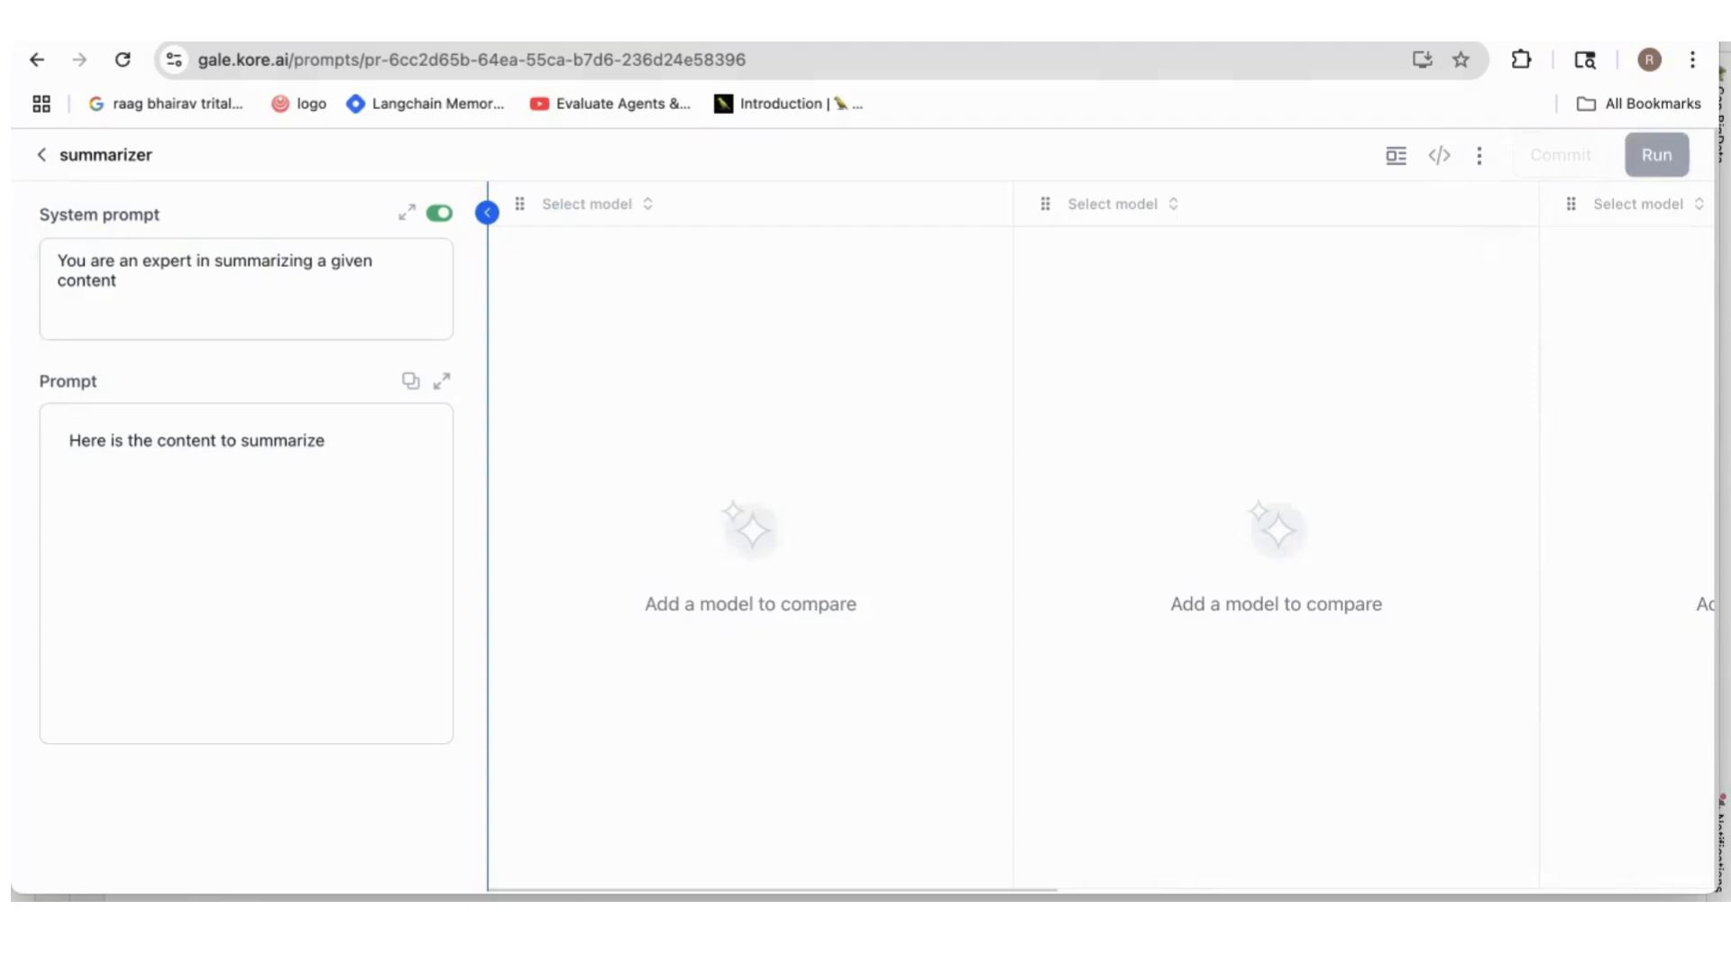
{"action": "type", "text": ":"}
{"action": "key", "text": "Return"}
{"action": "key", "text": "Return"}
{"action": "type", "text": "Inida is"}
{"action": "key", "text": "BackSpace"}
{"action": "key", "text": "BackSpace"}
{"action": "key", "text": "BackSpace"}
{"action": "key", "text": "BackSpace"}
{"action": "key", "text": "BackSpace"}
{"action": "key", "text": "BackSpace"}
{"action": "key", "text": "BackSpace"}
{"action": "type", "text": "dia is one of the largest"}
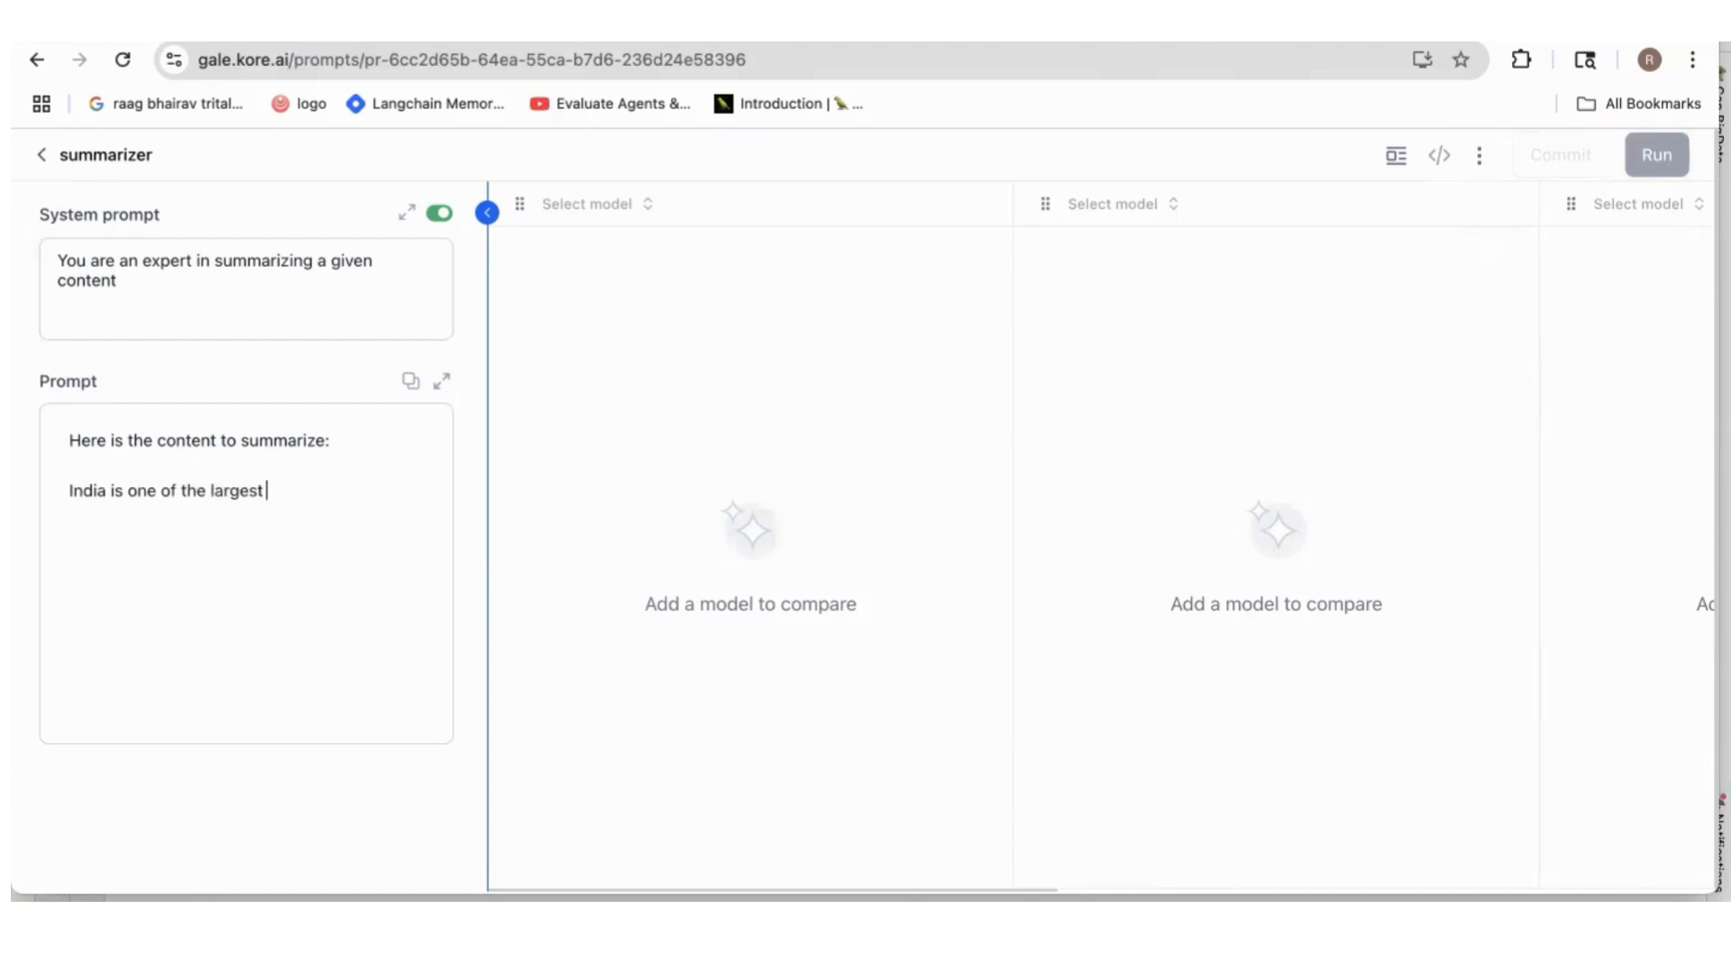
{"action": "type", "text": " democracy in the wo"}
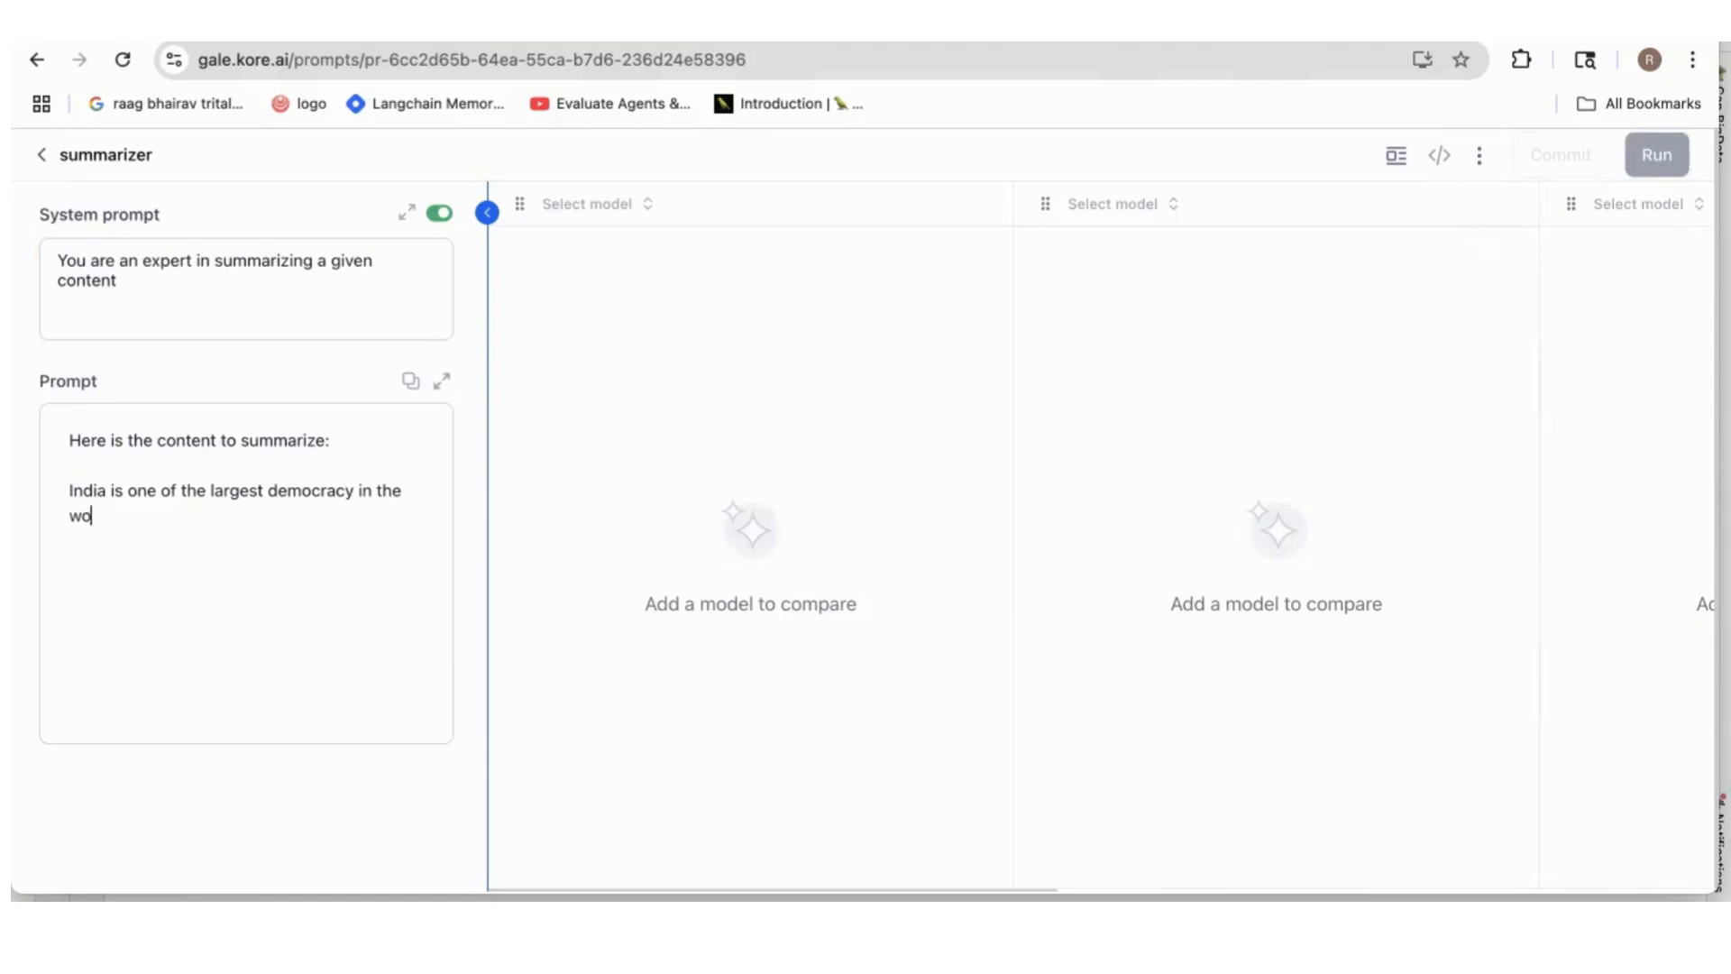
{"action": "type", "text": "rld. It has diversity in y"}
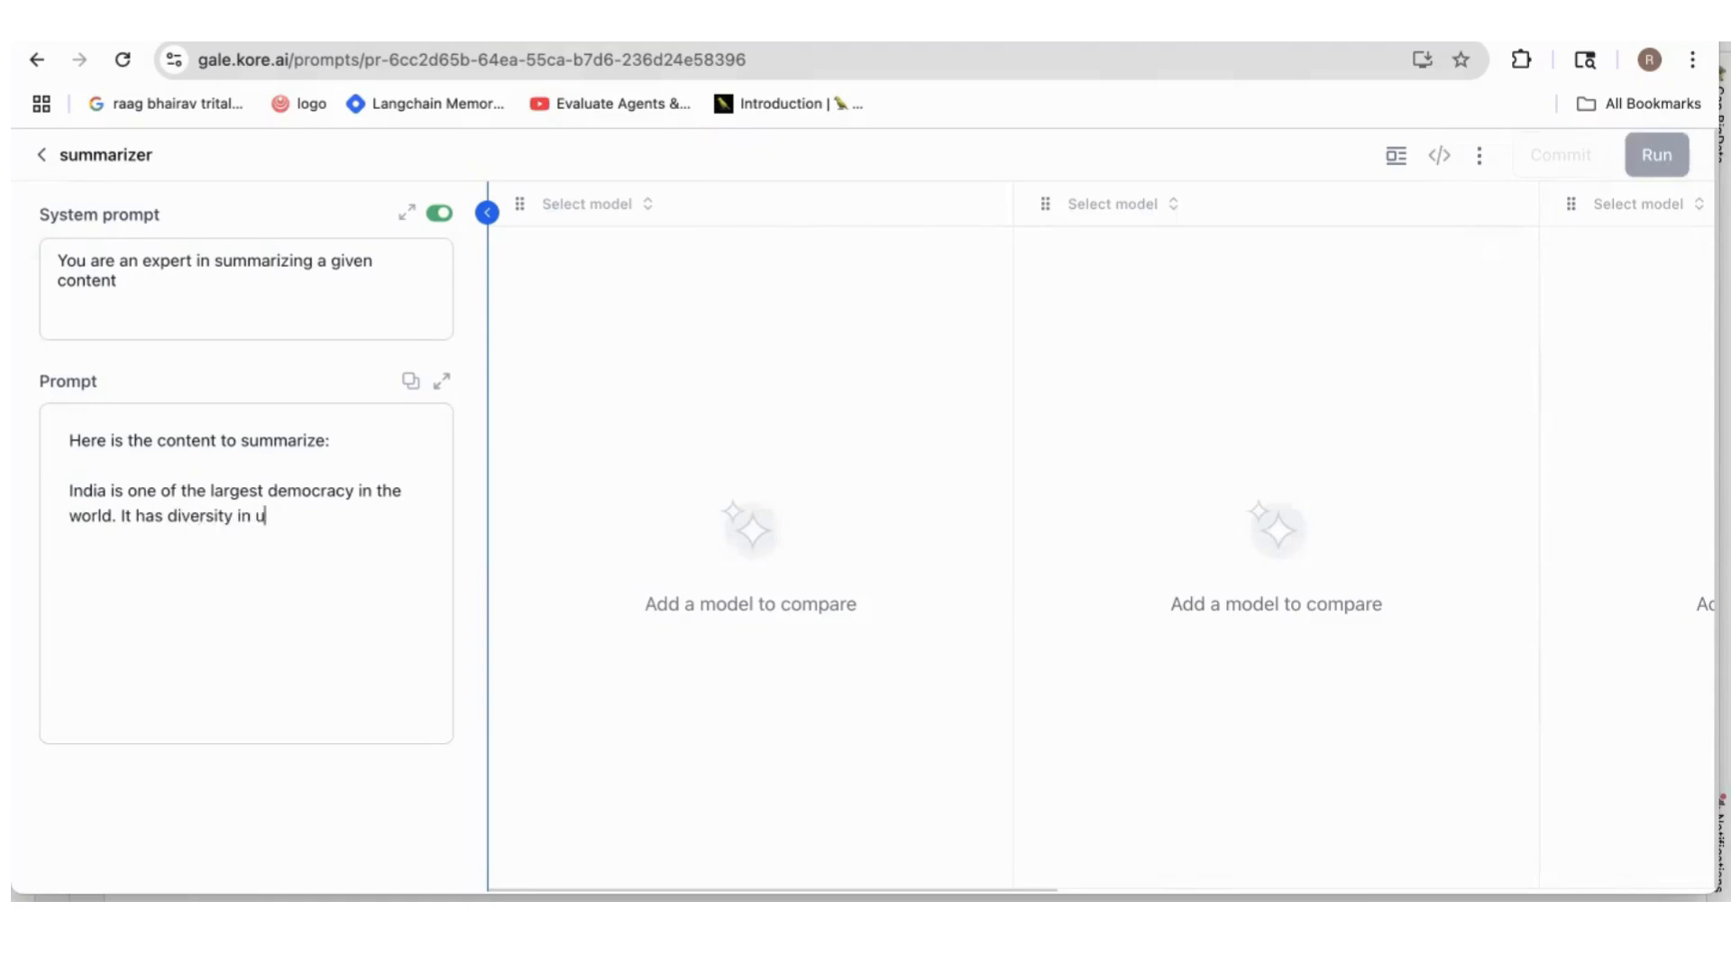
{"action": "type", "text": "nity."}
Step: Add the birthplace sentences about north-eastern India, ending 'The name of the state is Tripura.'
{"action": "key", "text": "Caps_Lock"}
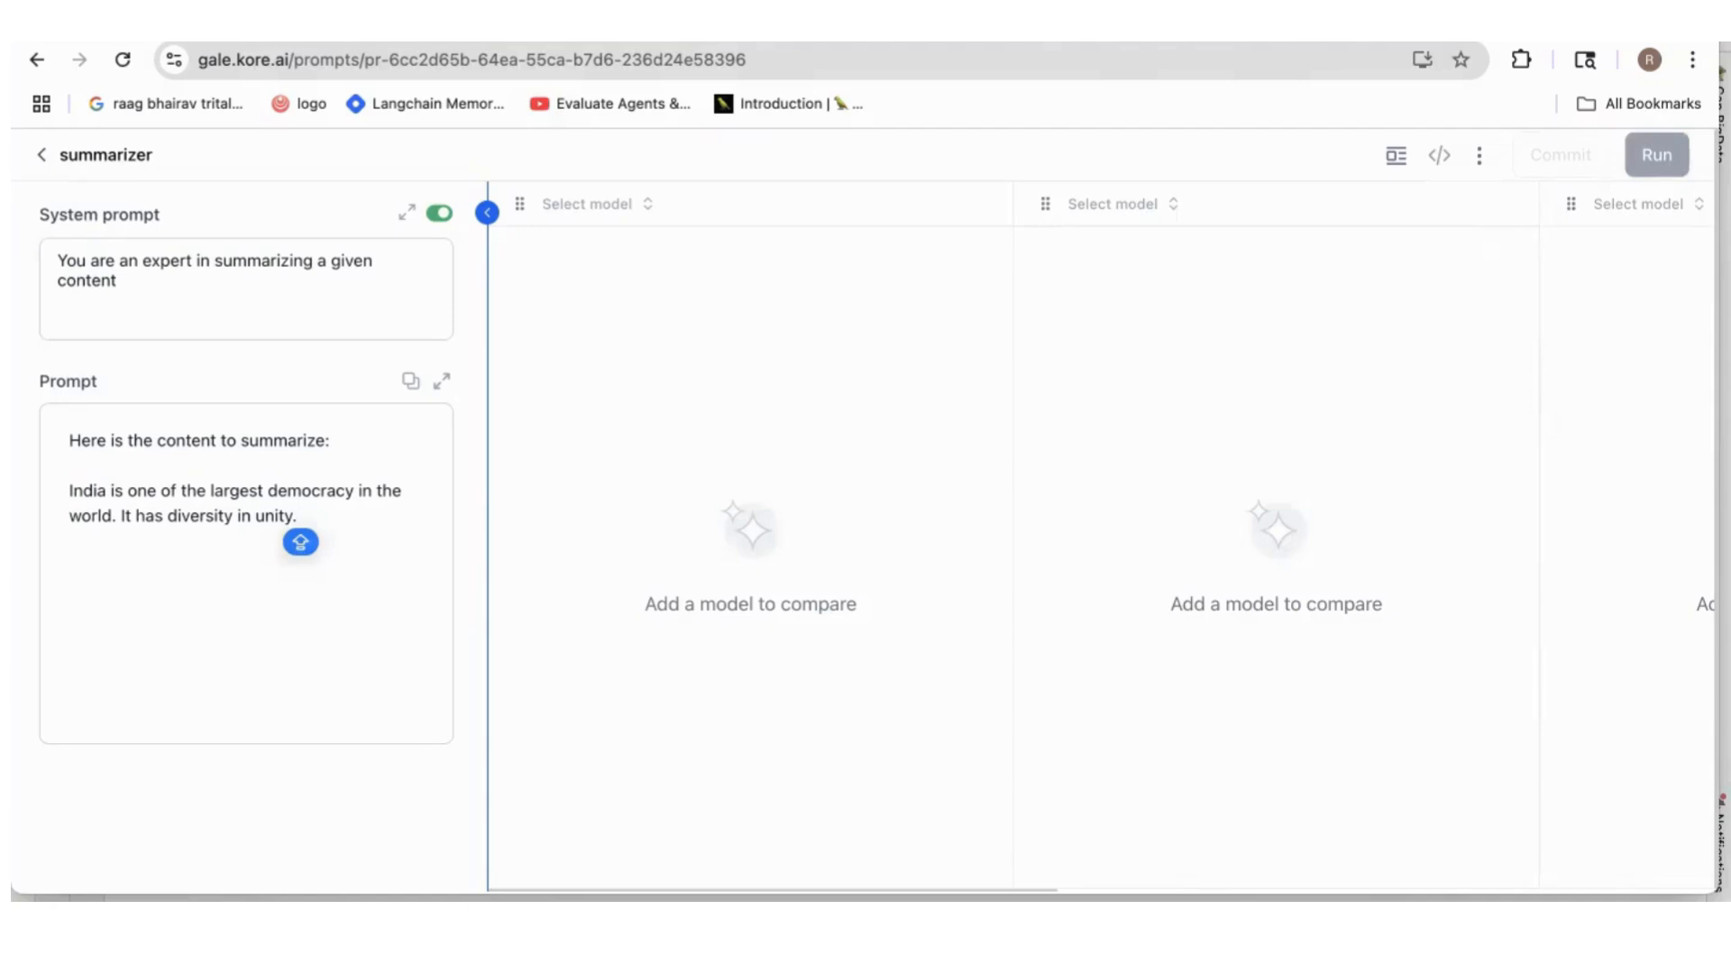
{"action": "type", "text": "I"}
{"action": "type", "text": " am from"}
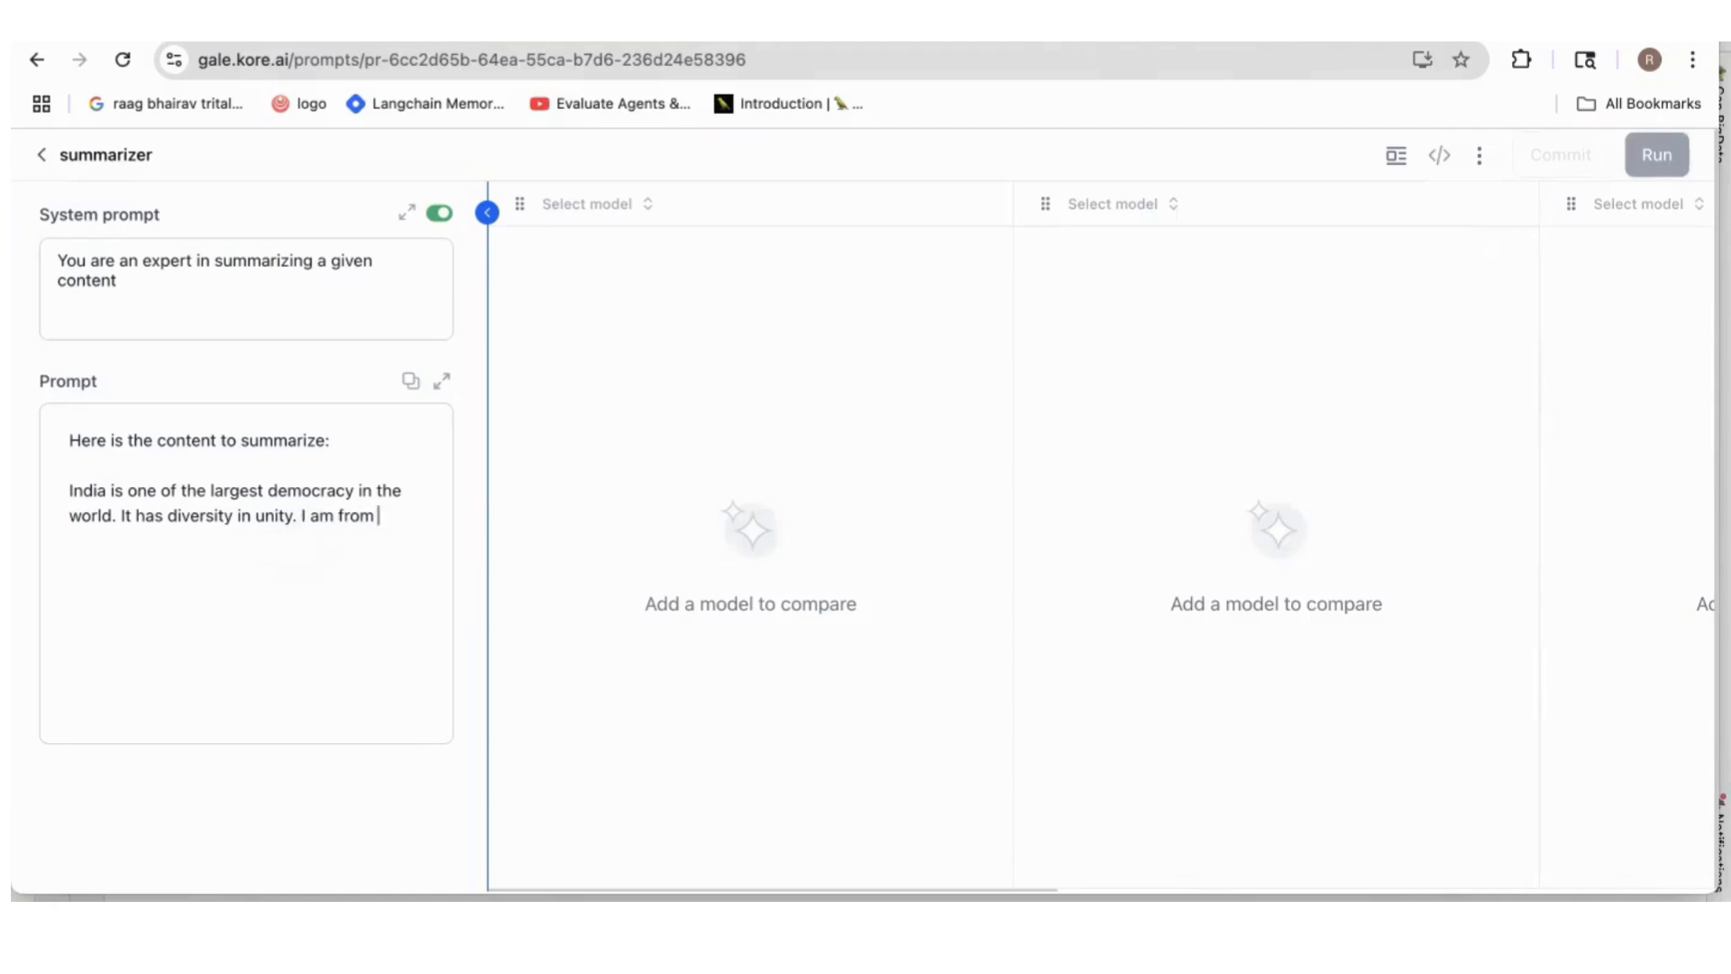
{"action": "key", "text": "Caps_Lock"}
{"action": "key", "text": "BackSpace"}
{"action": "key", "text": "BackSpace"}
{"action": "key", "text": "BackSpace"}
{"action": "key", "text": "BackSpace"}
{"action": "key", "text": "BackSpace"}
{"action": "key", "text": "BackSpace"}
{"action": "key", "text": "BackSpace"}
{"action": "type", "text": "was born in a beutiful"}
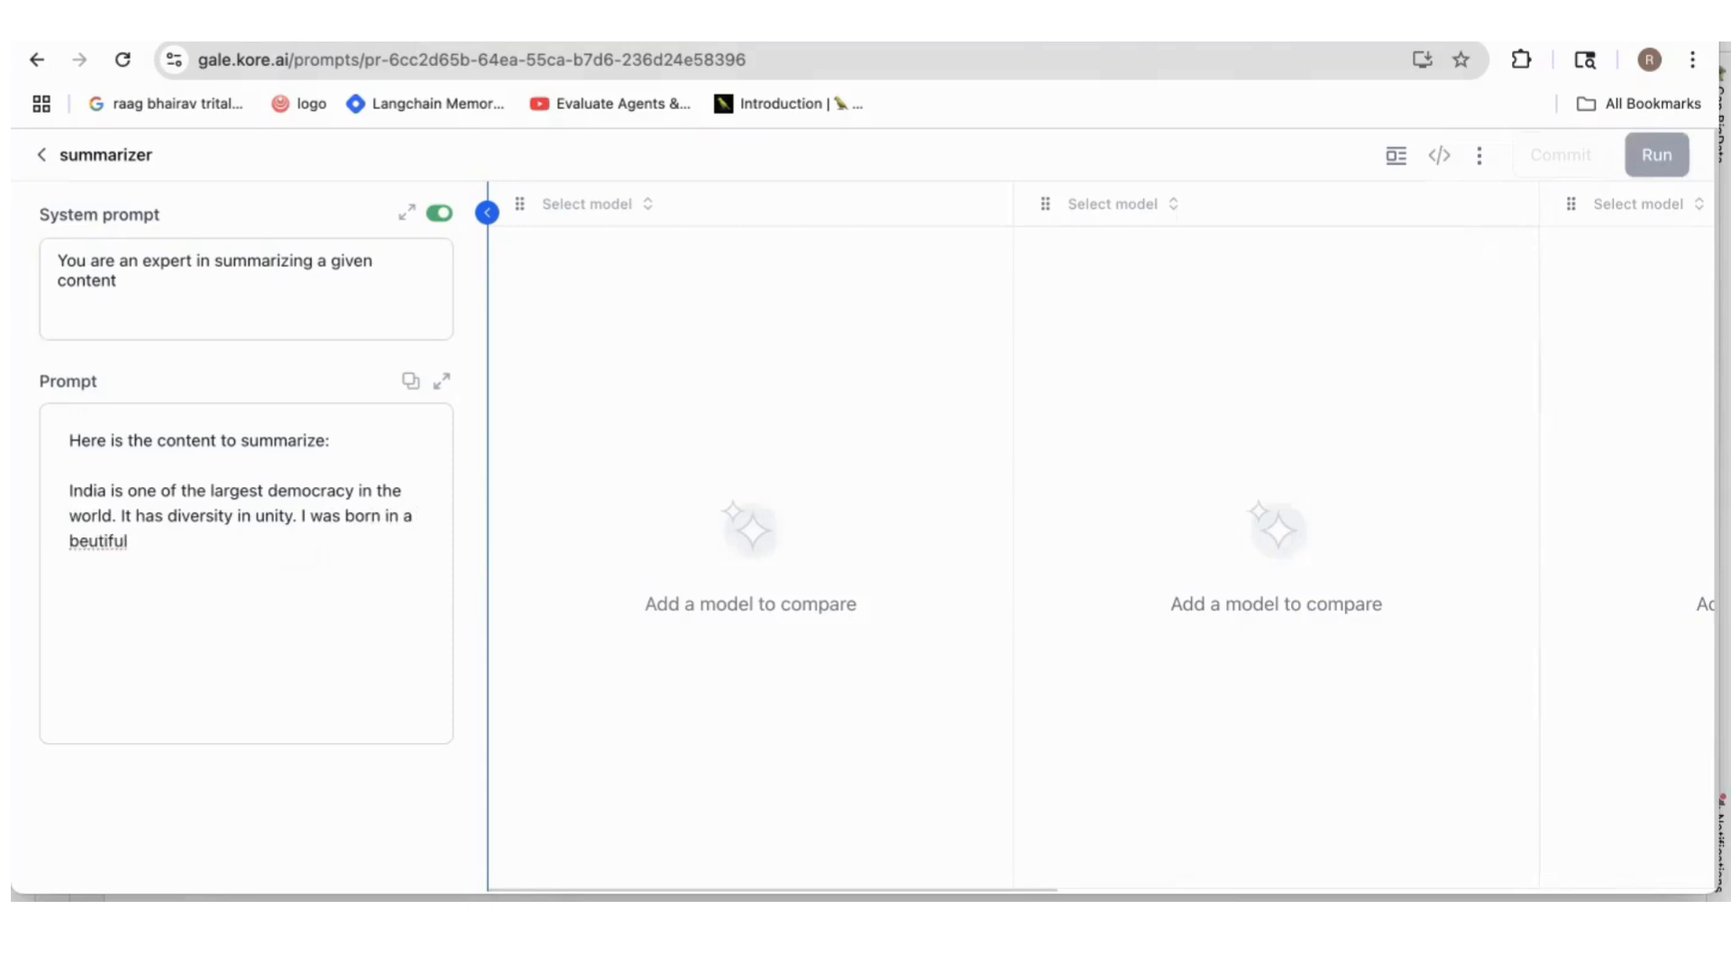
{"action": "key", "text": "BackSpace"}
{"action": "key", "text": "BackSpace"}
{"action": "key", "text": "BackSpace"}
{"action": "key", "text": "BackSpace"}
{"action": "key", "text": "BackSpace"}
{"action": "key", "text": "BackSpace"}
{"action": "key", "text": "BackSpace"}
{"action": "type", "text": "eautifuk"}
{"action": "key", "text": "BackSpace"}
{"action": "key", "text": "BackSpace"}
{"action": "type", "text": "l no"}
{"action": "key", "text": "BackSpace"}
{"action": "key", "text": "BackSpace"}
{"action": "type", "text": "state in the "}
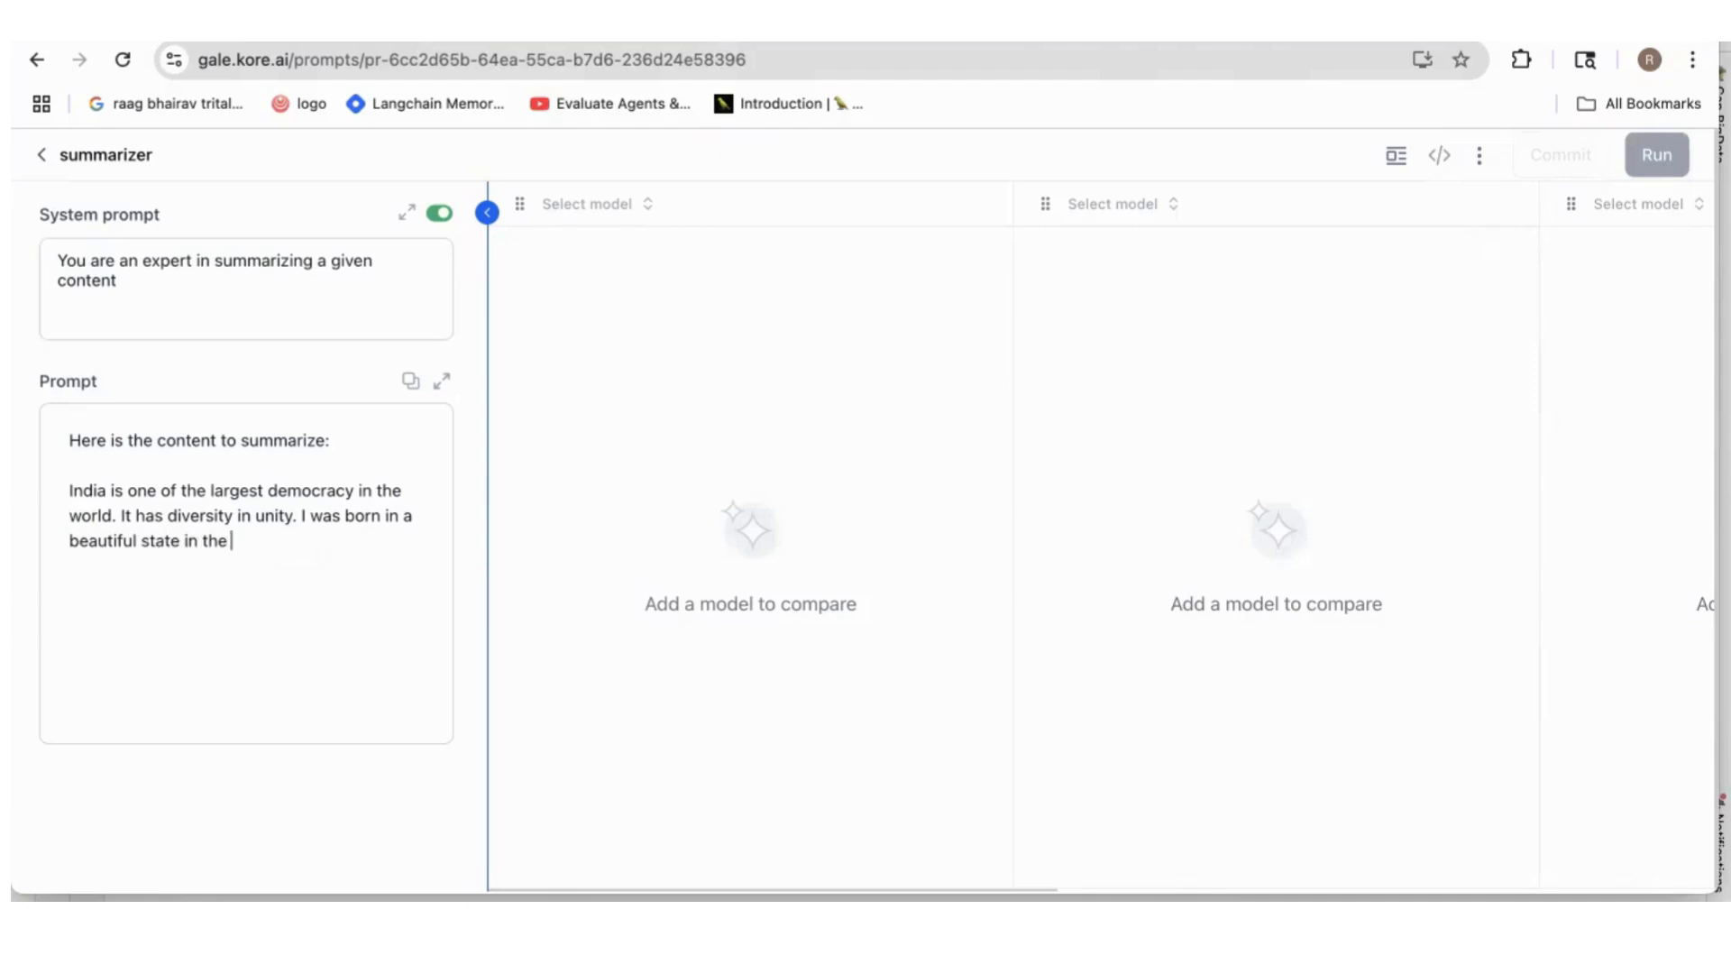
{"action": "type", "text": "north eastern part of i"}
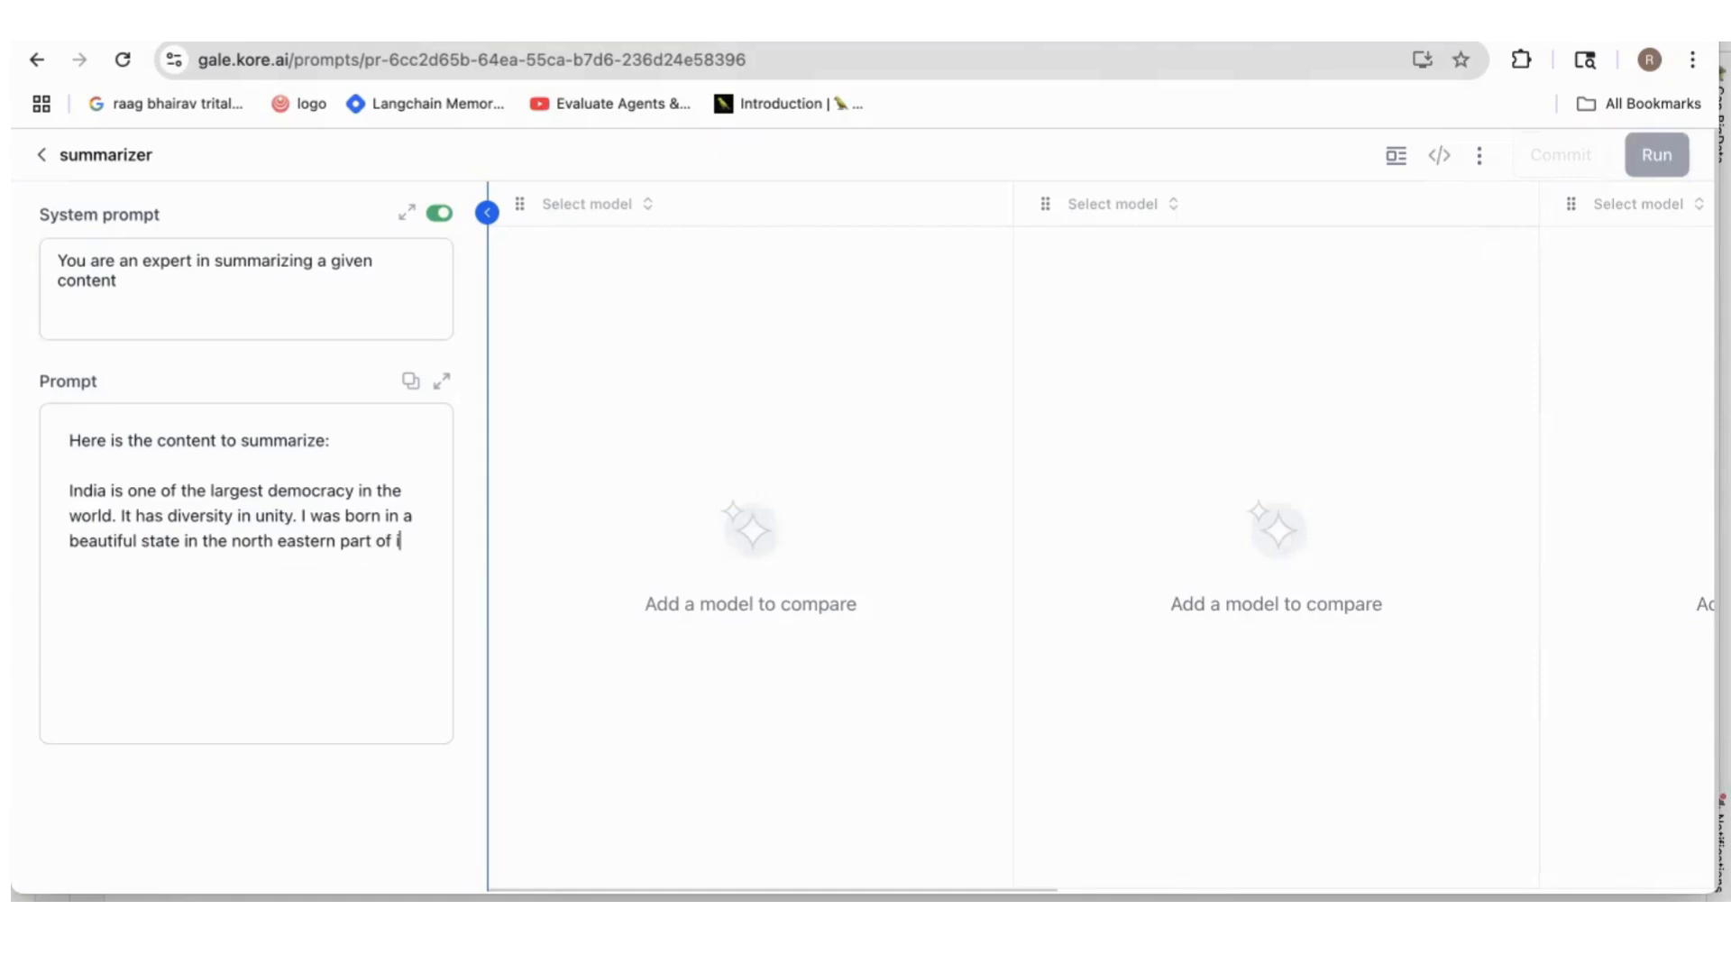
{"action": "key", "text": "BackSpace"}
{"action": "type", "text": "Indi"}
{"action": "type", "text": "a. The name of the"}
{"action": "type", "text": " state i"}
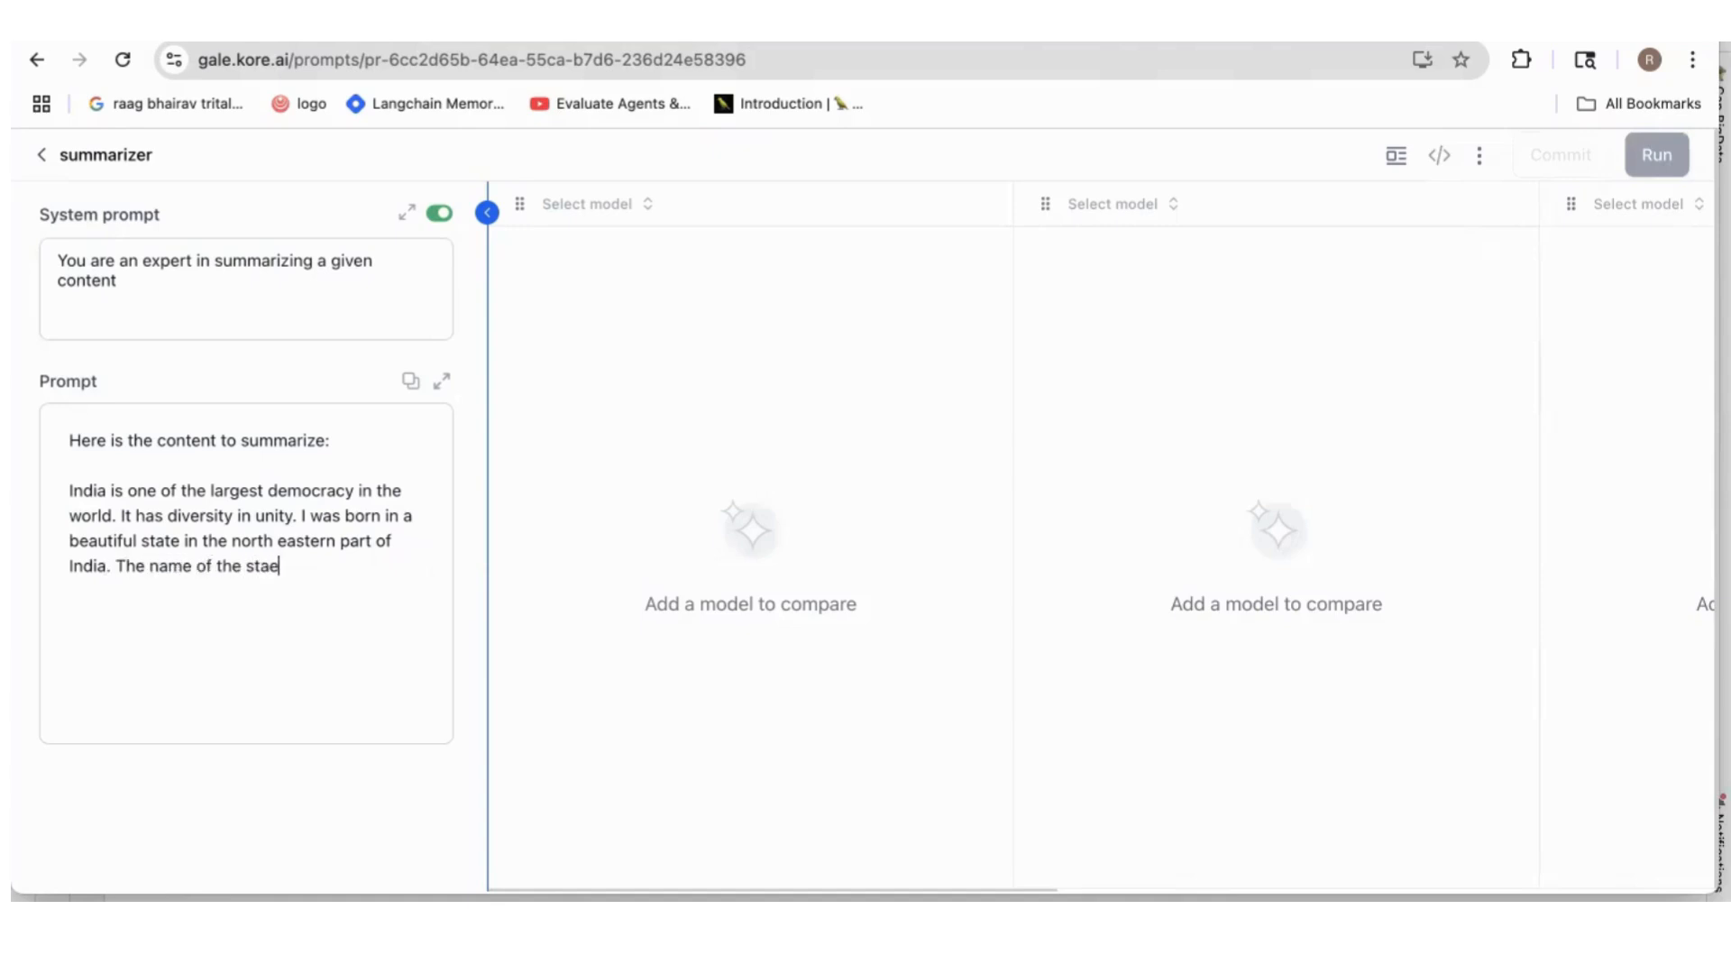
{"action": "type", "text": "s tRI"}
{"action": "key", "text": "BackSpace"}
{"action": "key", "text": "BackSpace"}
{"action": "key", "text": "BackSpace"}
{"action": "type", "text": "Tro"}
{"action": "key", "text": "BackSpace"}
{"action": "type", "text": "ipura."}
Step: Select gpt-4o for the first column and run the summarizer prompt to get a summary
{"action": "left_click", "coordinate": [645, 216]}
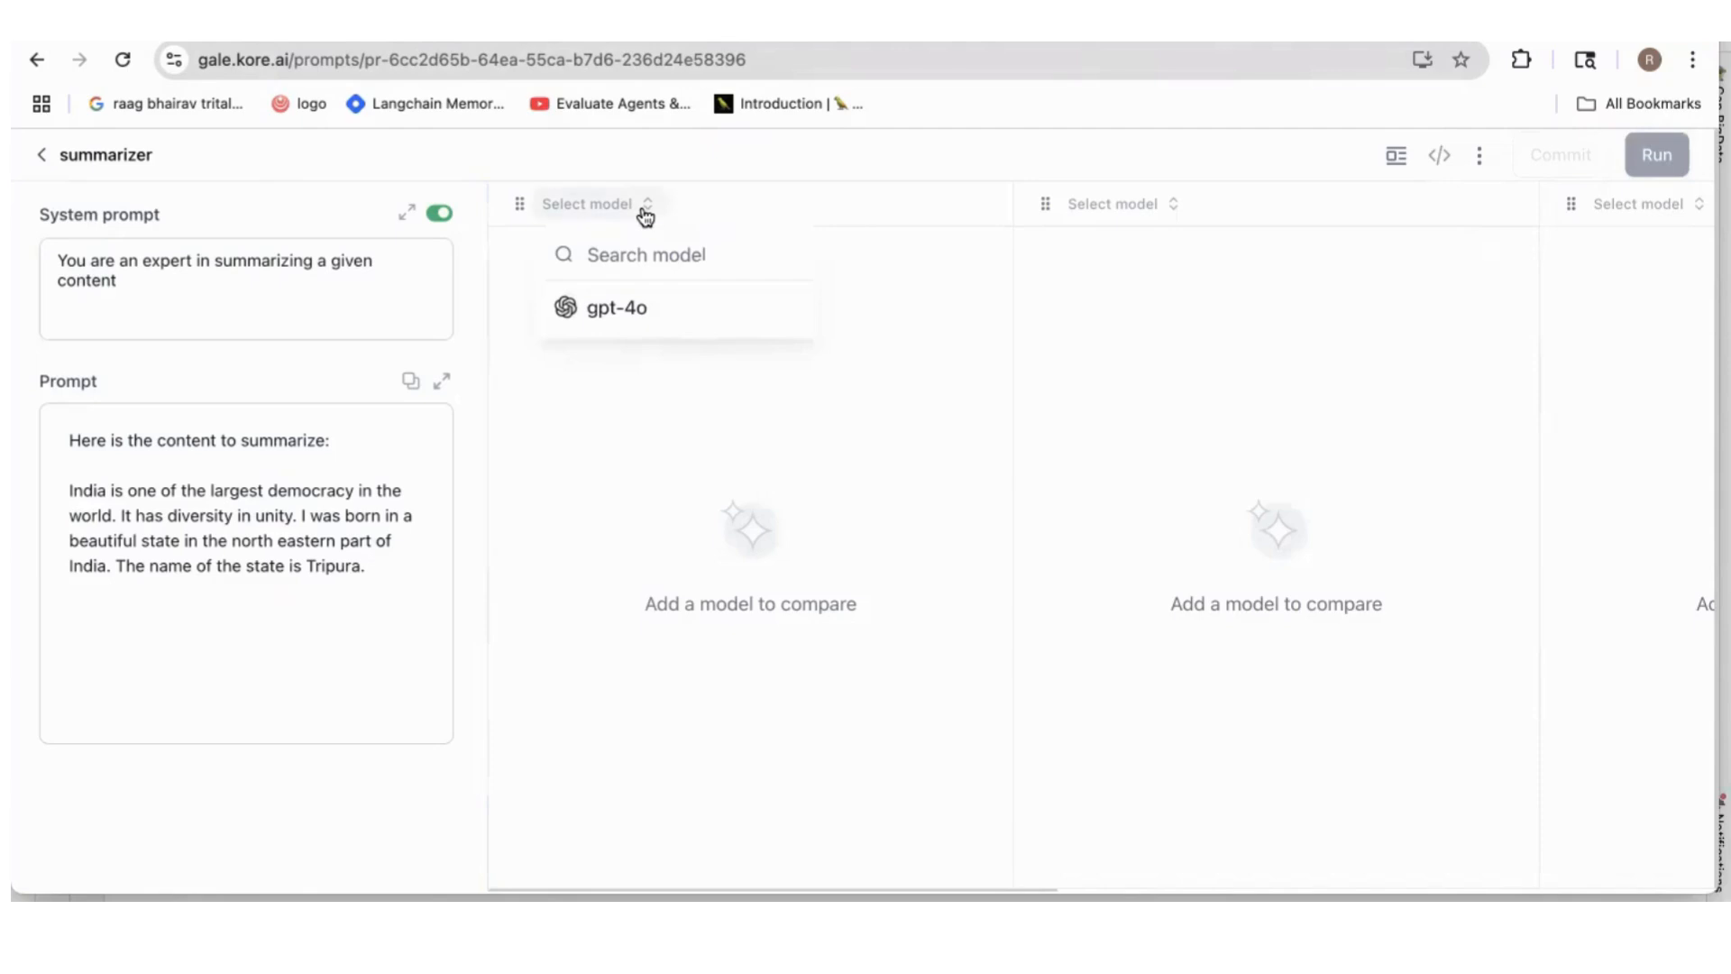
{"action": "left_click", "coordinate": [634, 310]}
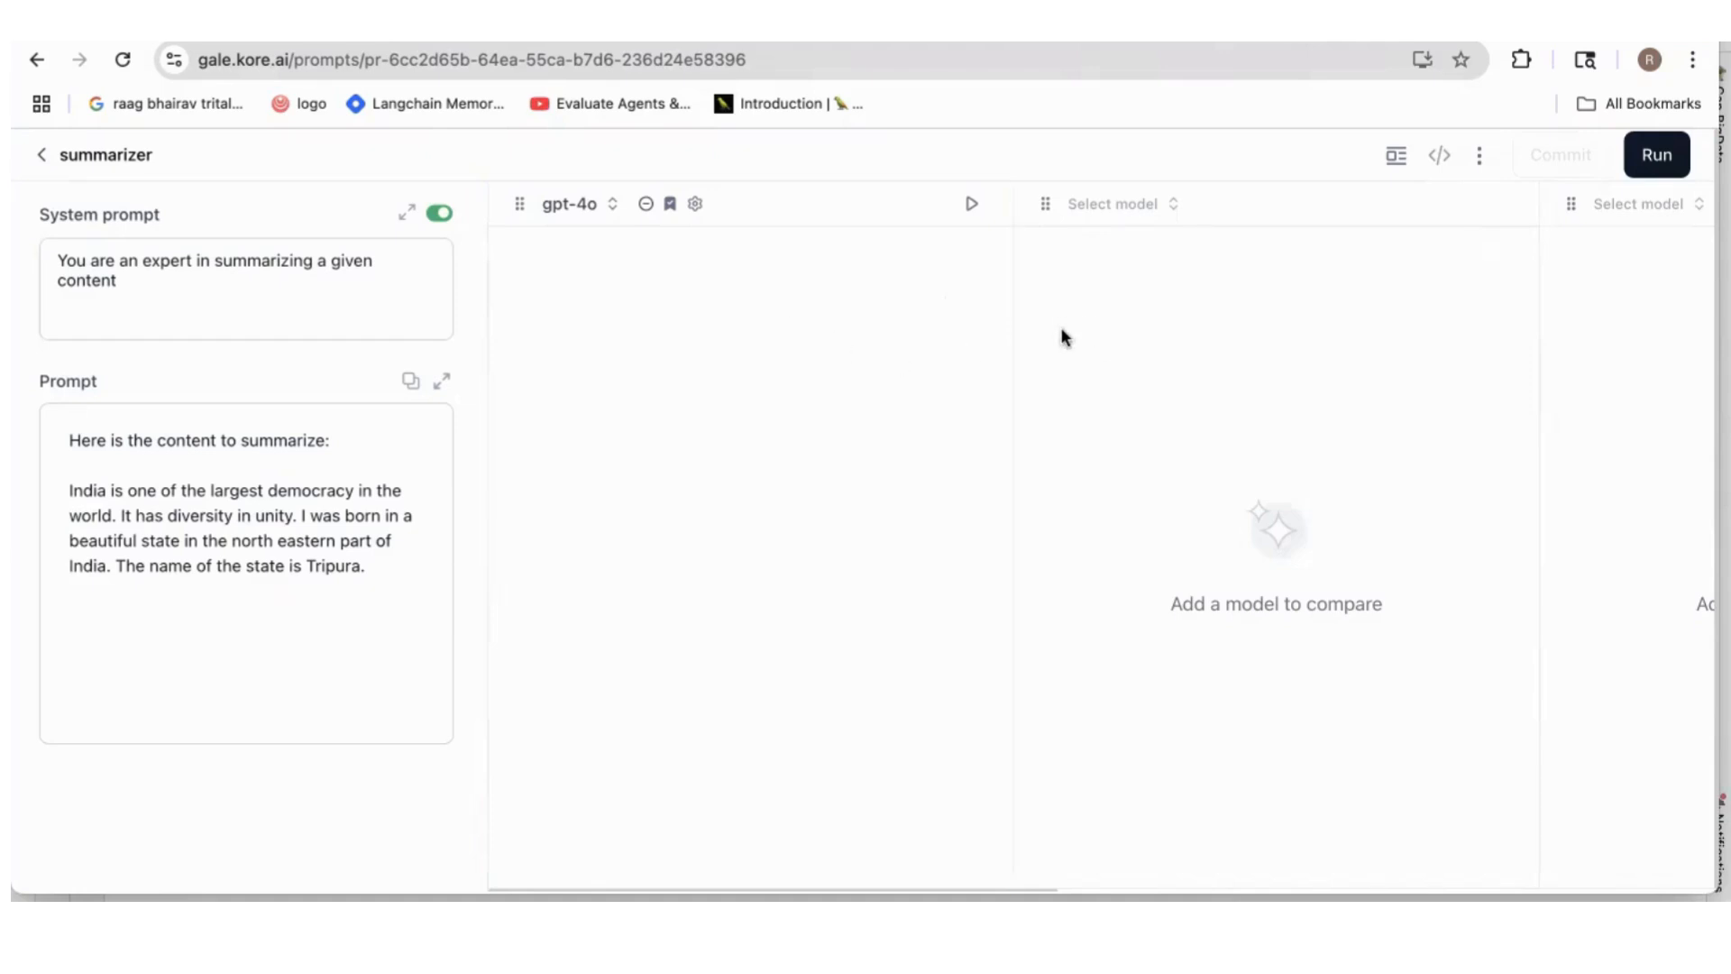
{"action": "left_click", "coordinate": [1139, 205]}
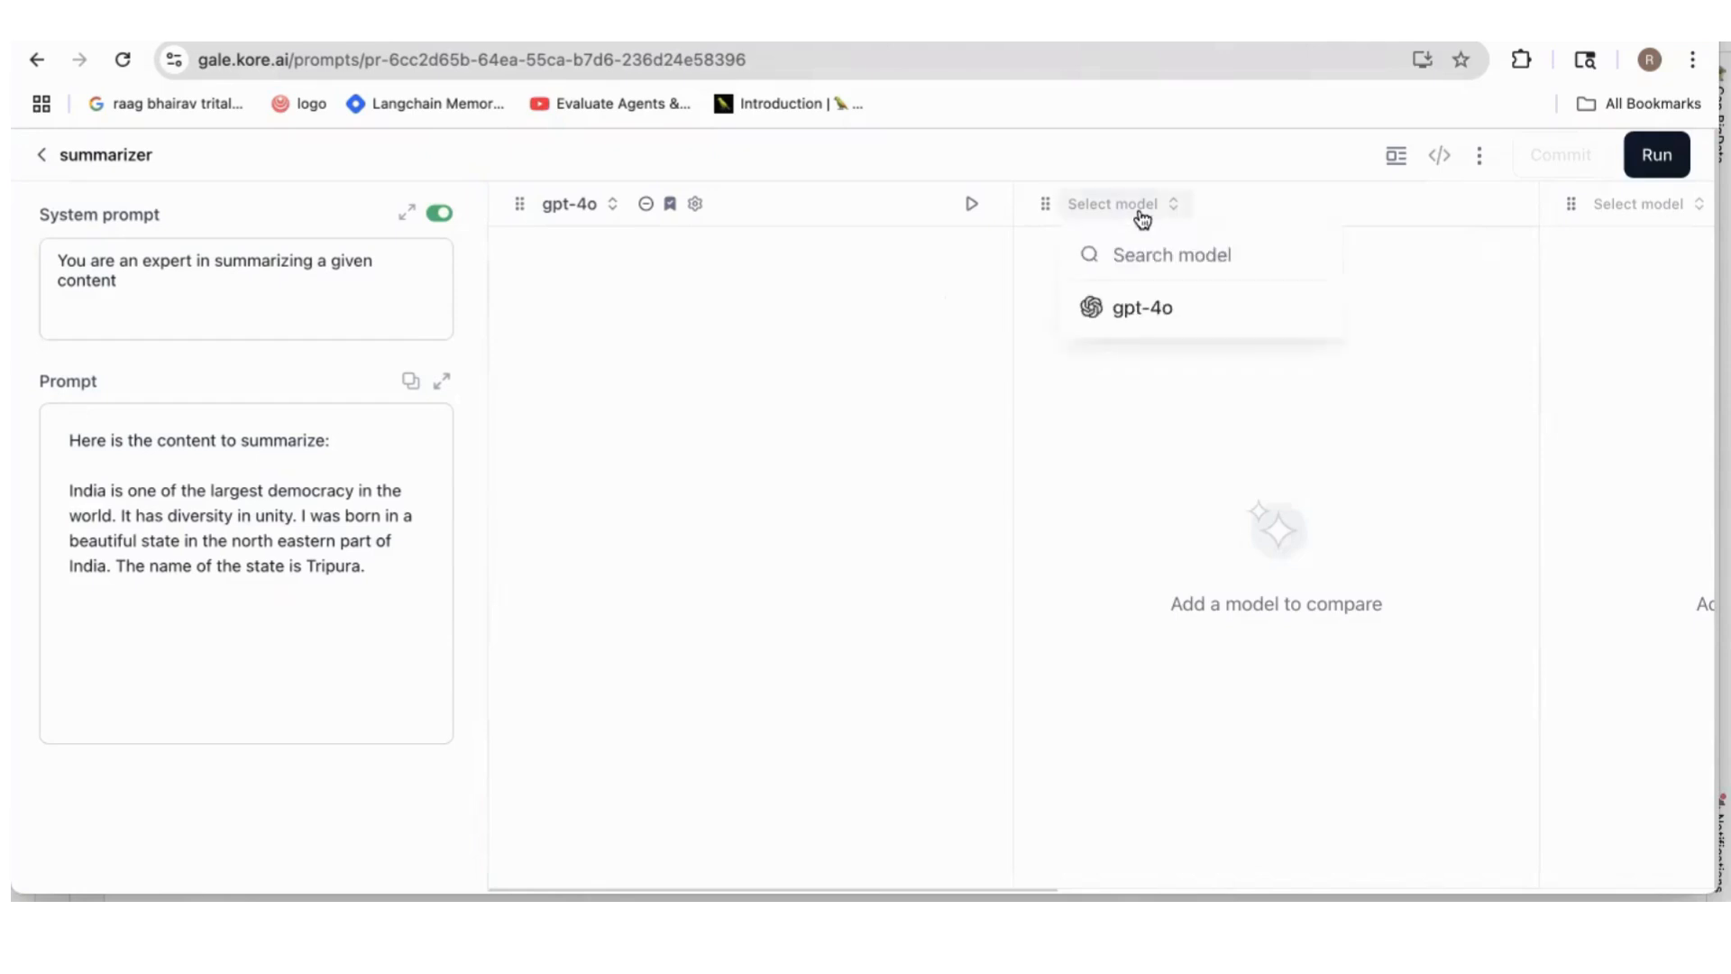
{"action": "left_click", "coordinate": [839, 289]}
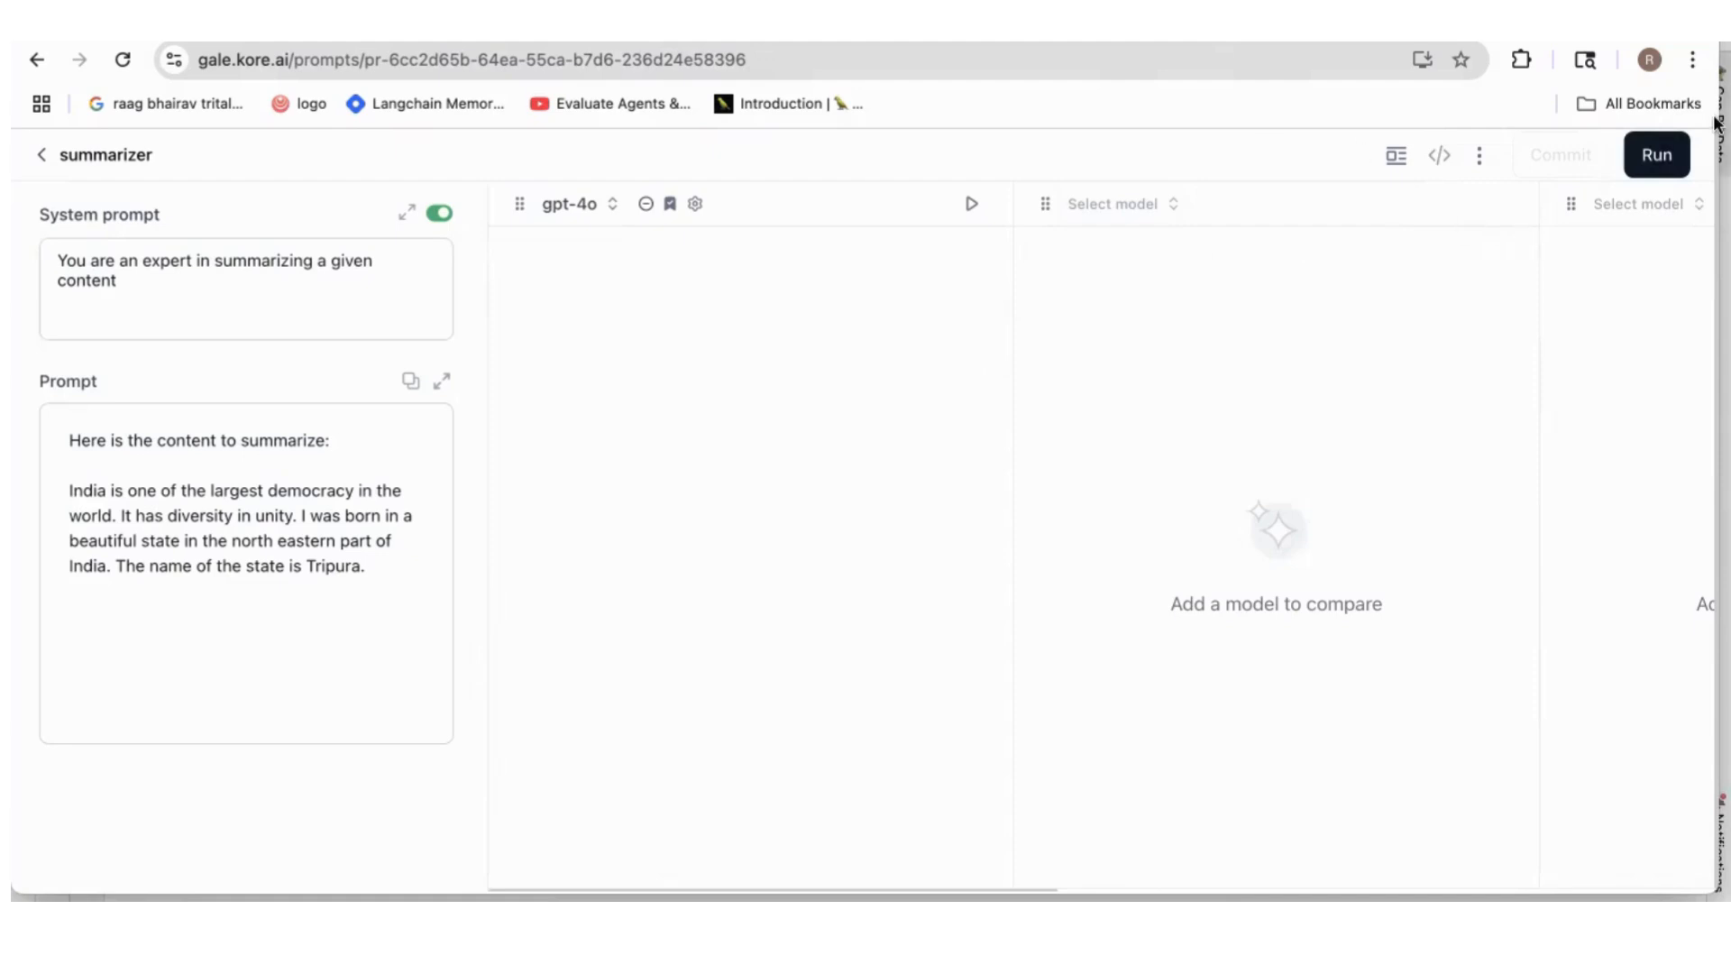
{"action": "left_click", "coordinate": [1663, 154]}
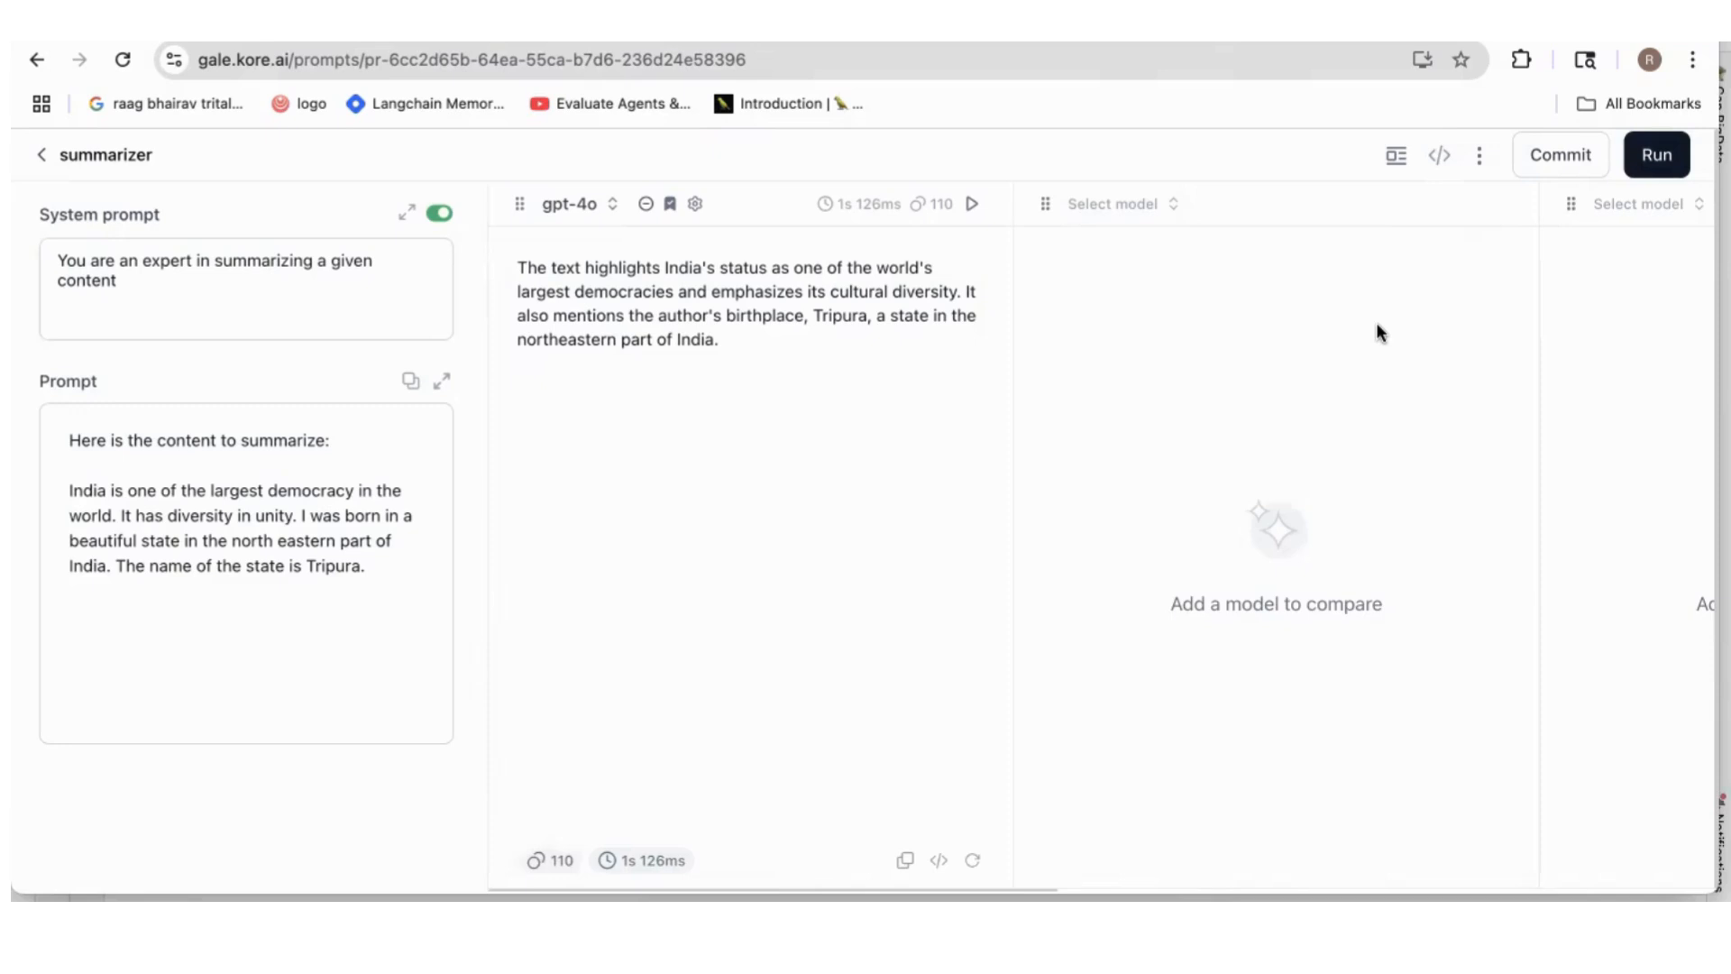
Step: Commit the summarizer prompt as a version, then go to the still-empty Data page
{"action": "left_click", "coordinate": [1548, 153]}
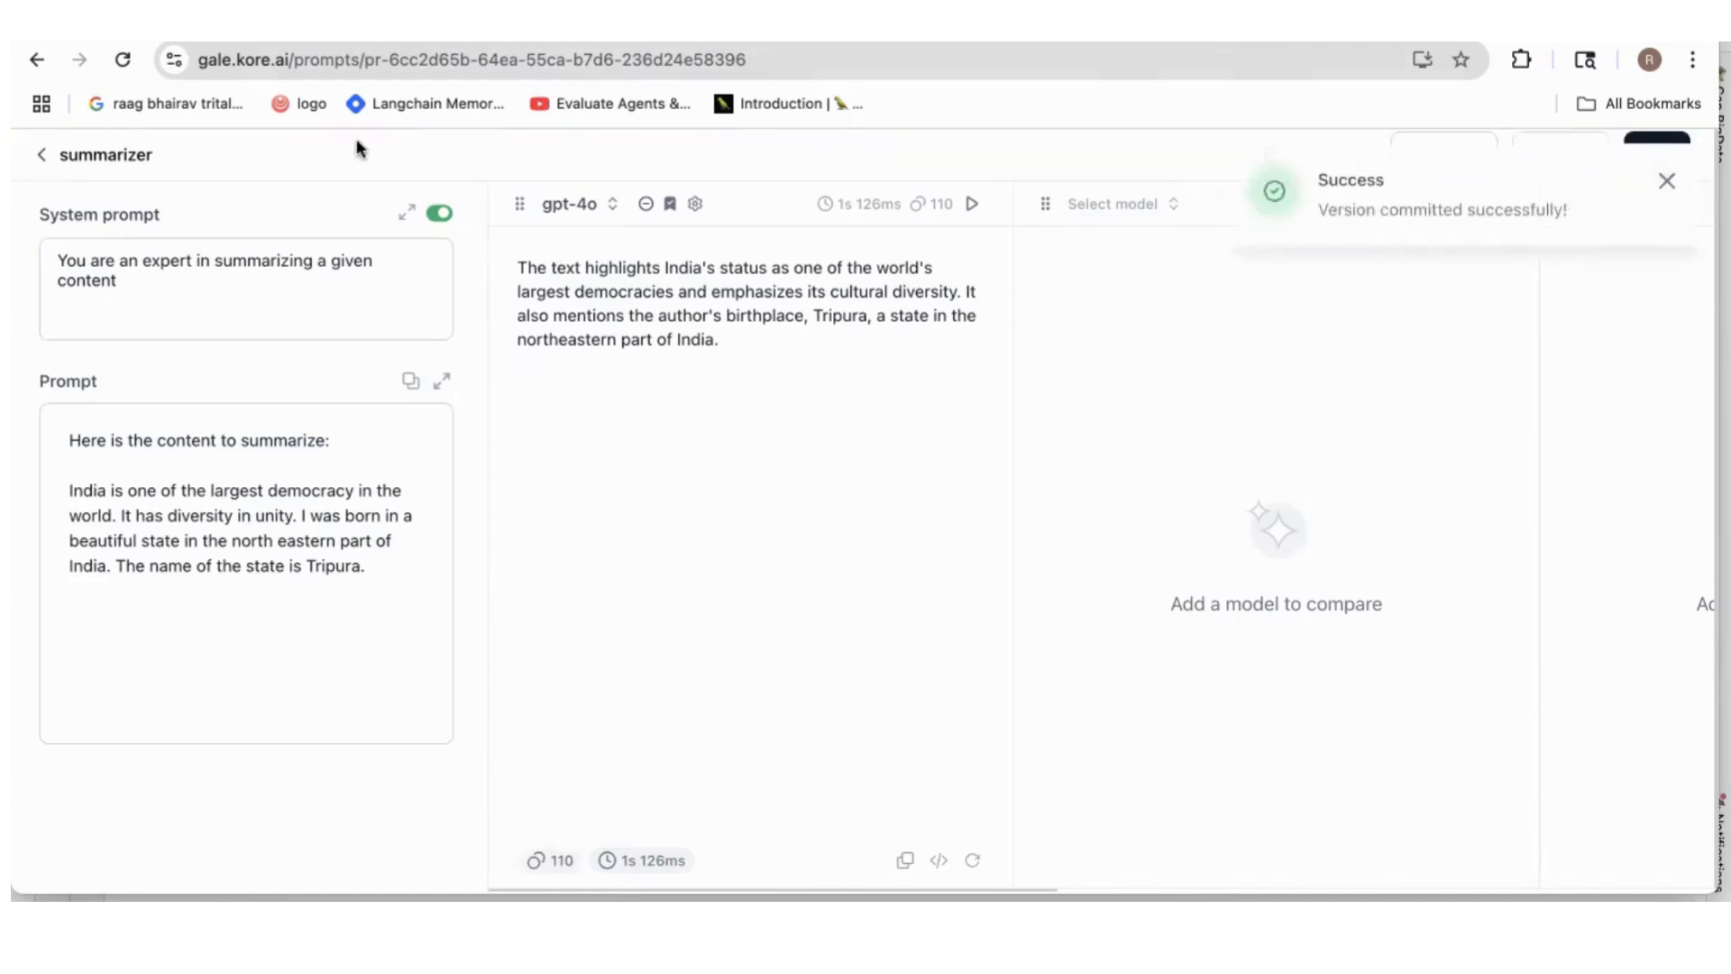
{"action": "left_click", "coordinate": [47, 157]}
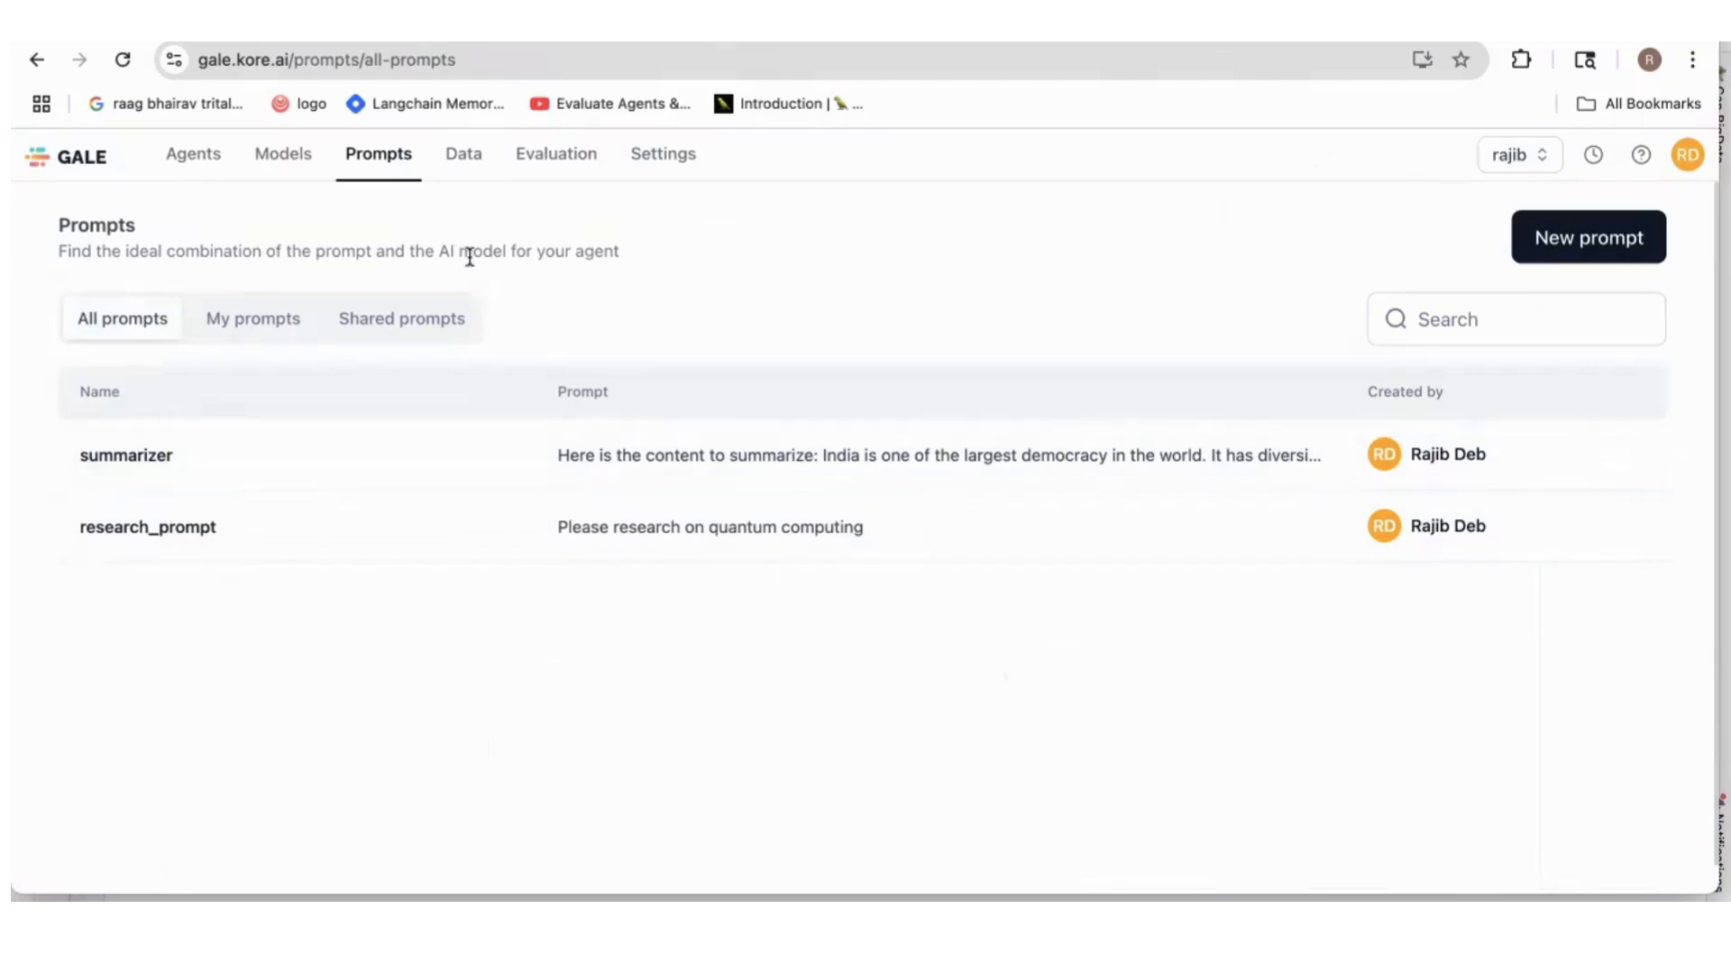
{"action": "left_click", "coordinate": [471, 161]}
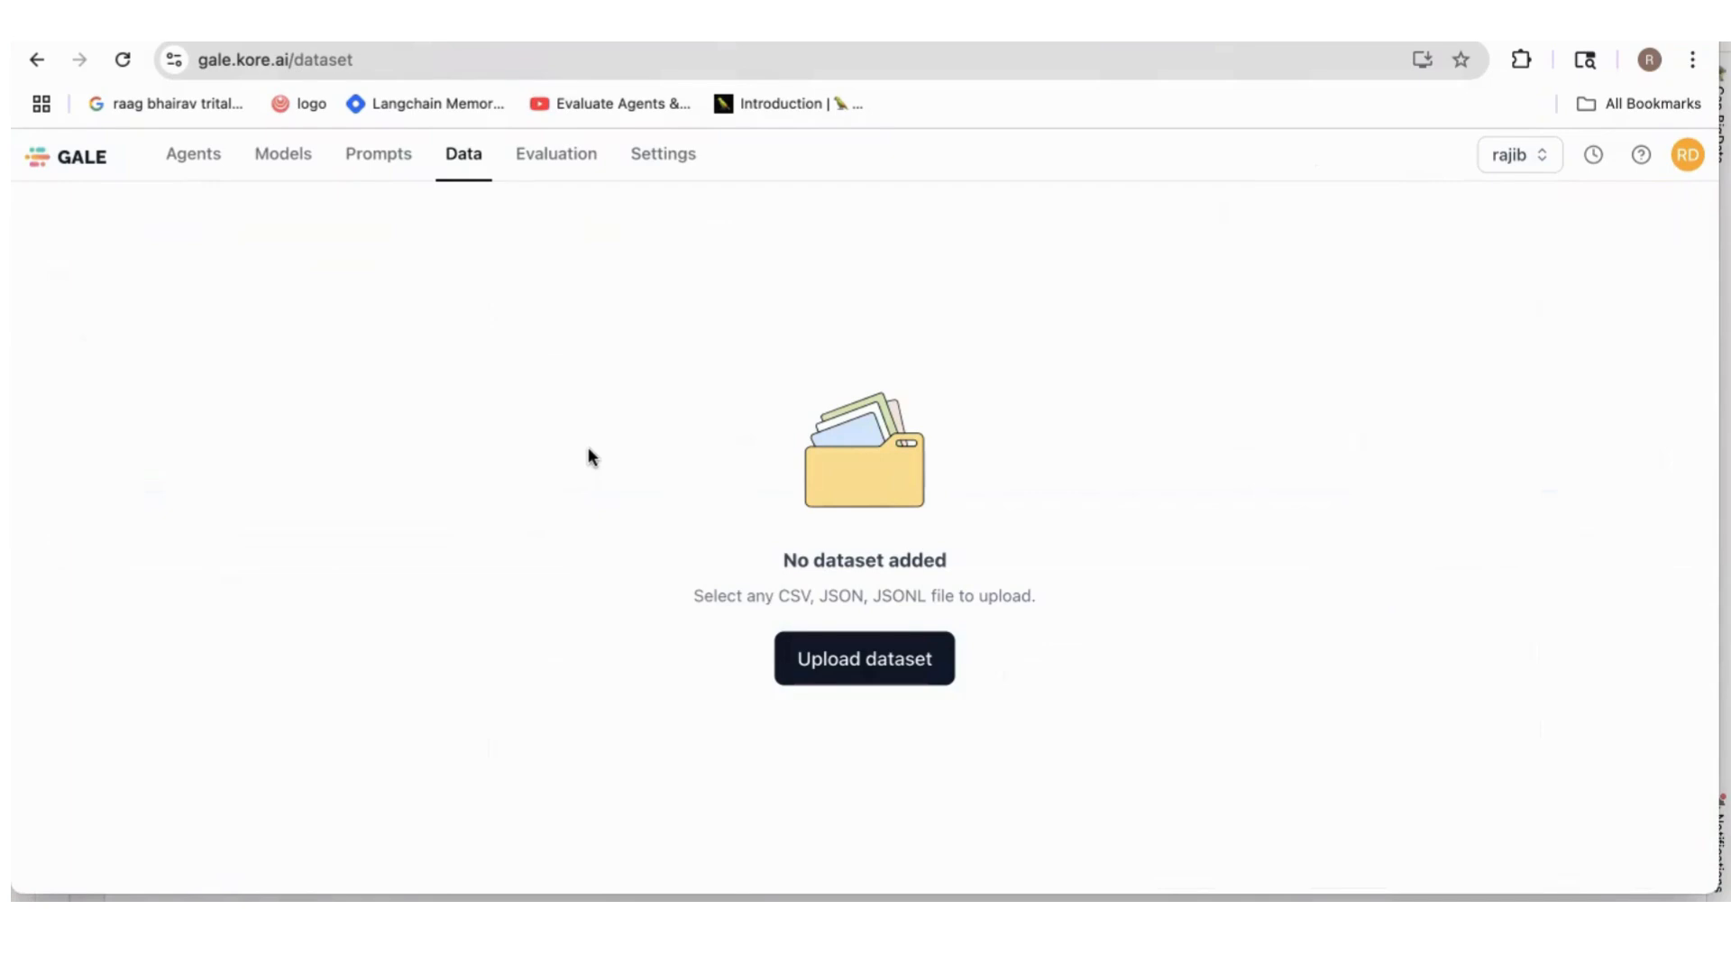
Step: Upload g_truth.csv (262 bytes) as a dataset, then move on to Evaluation Projects
{"action": "left_click", "coordinate": [879, 665]}
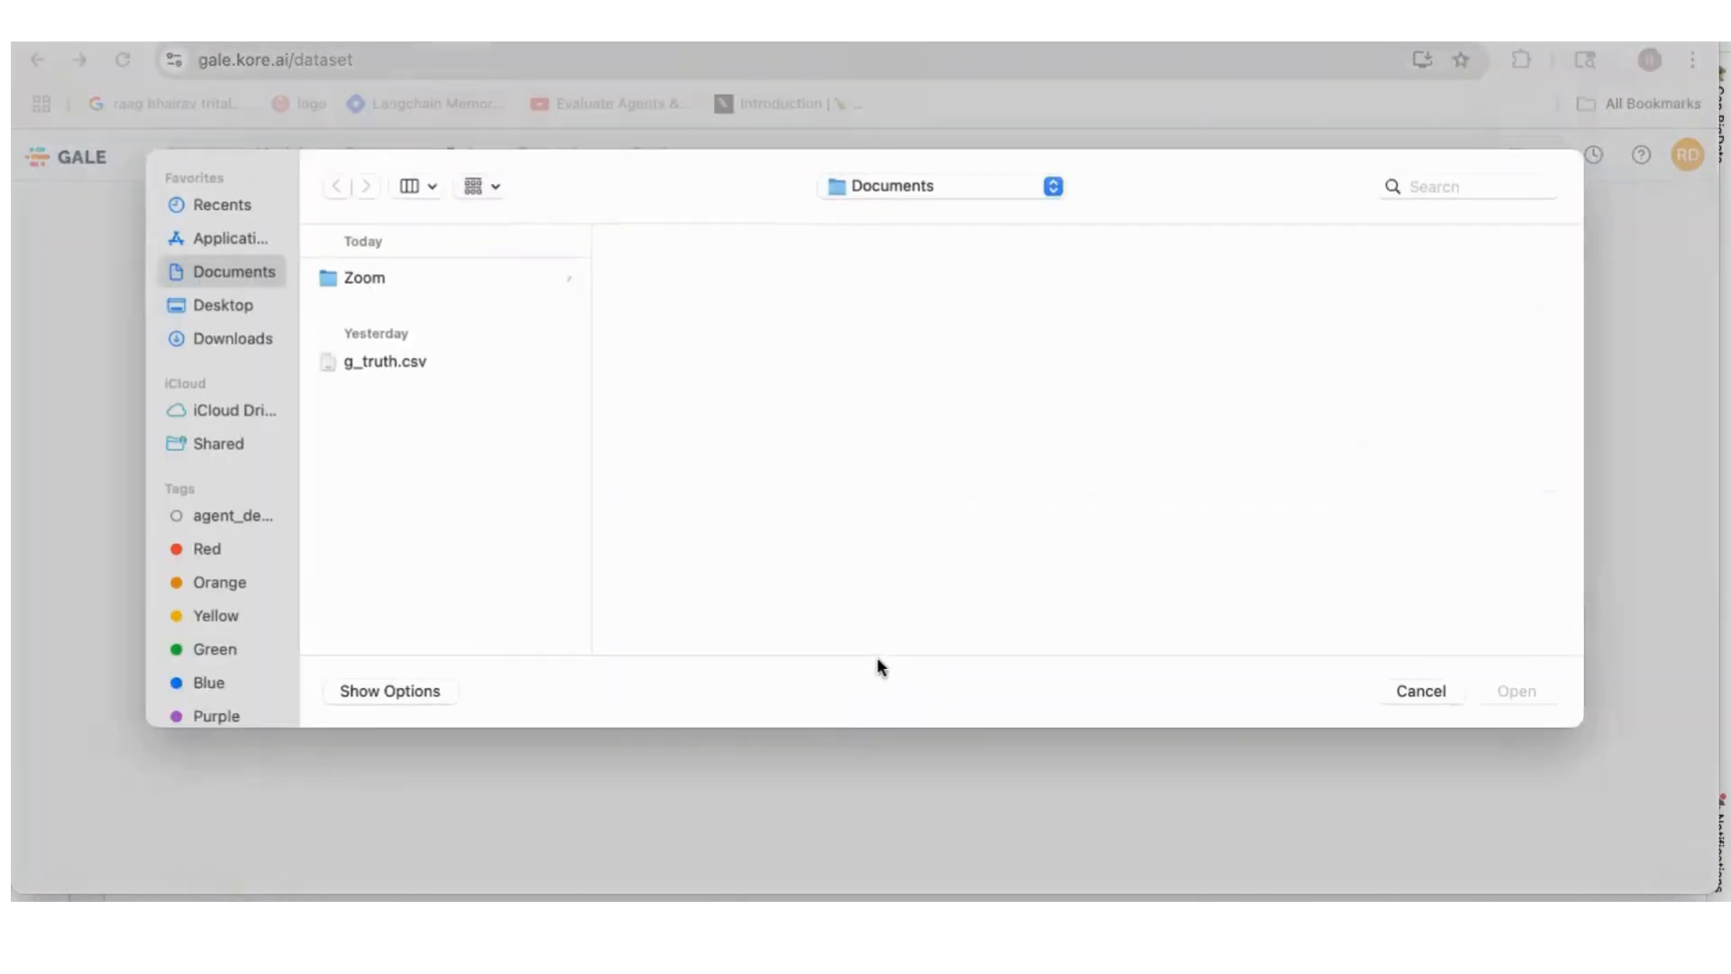
{"action": "left_click", "coordinate": [387, 359]}
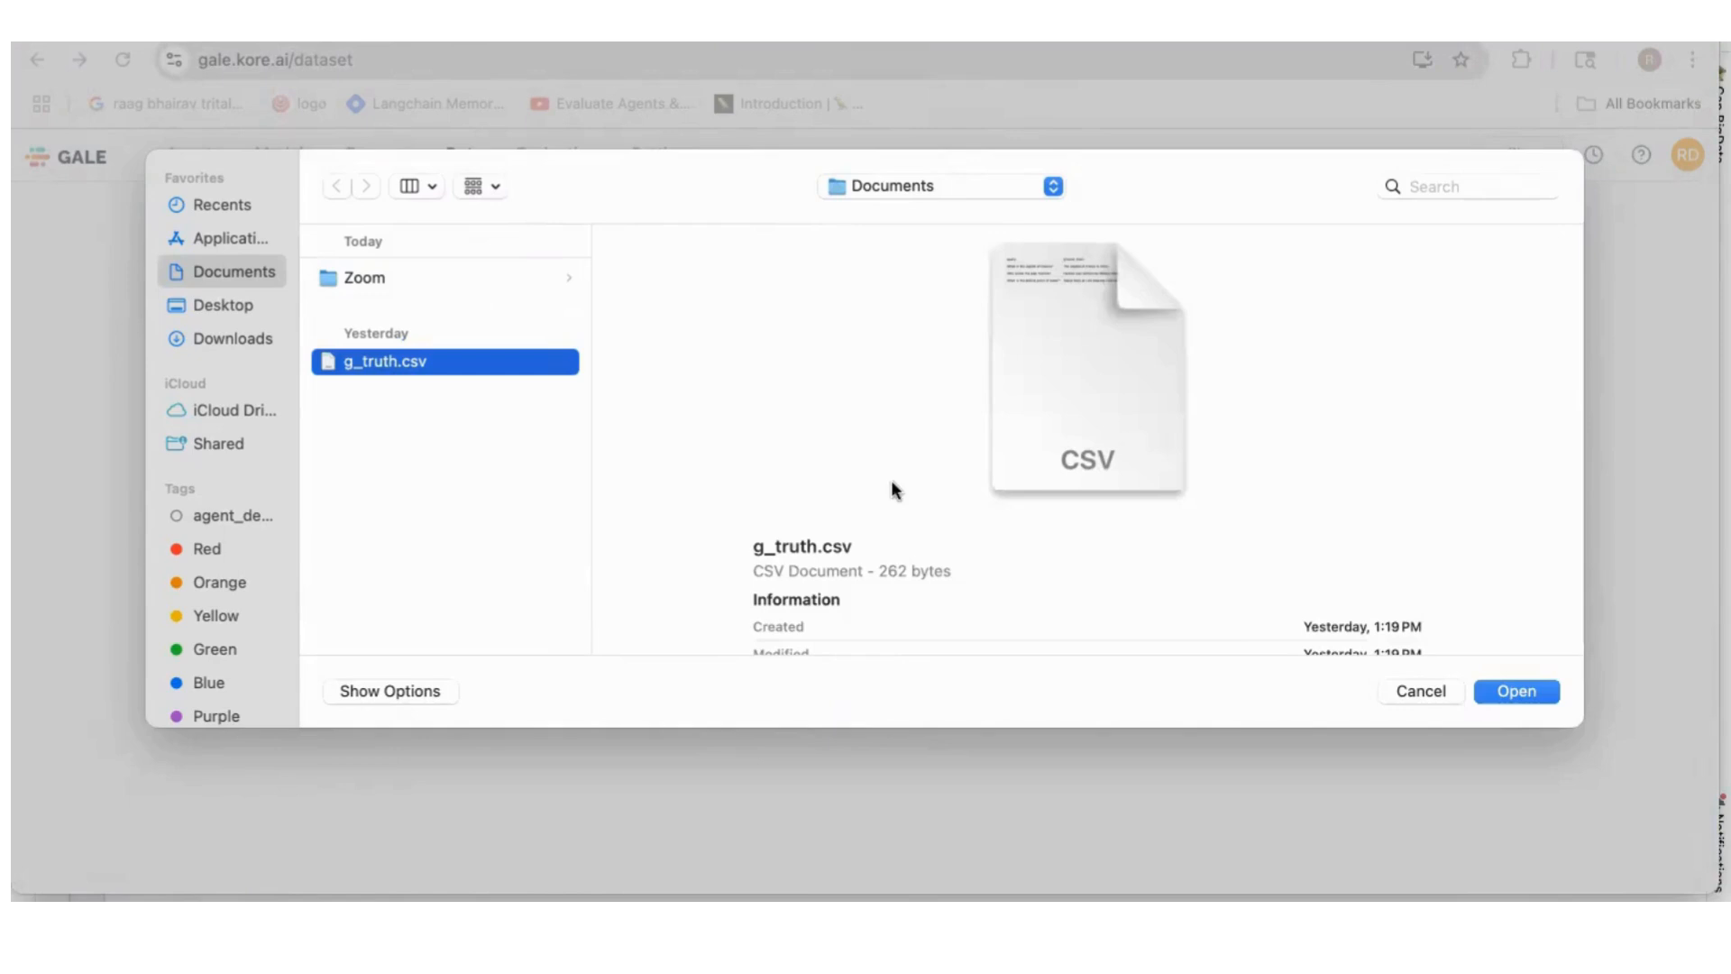
{"action": "left_click", "coordinate": [1516, 691]}
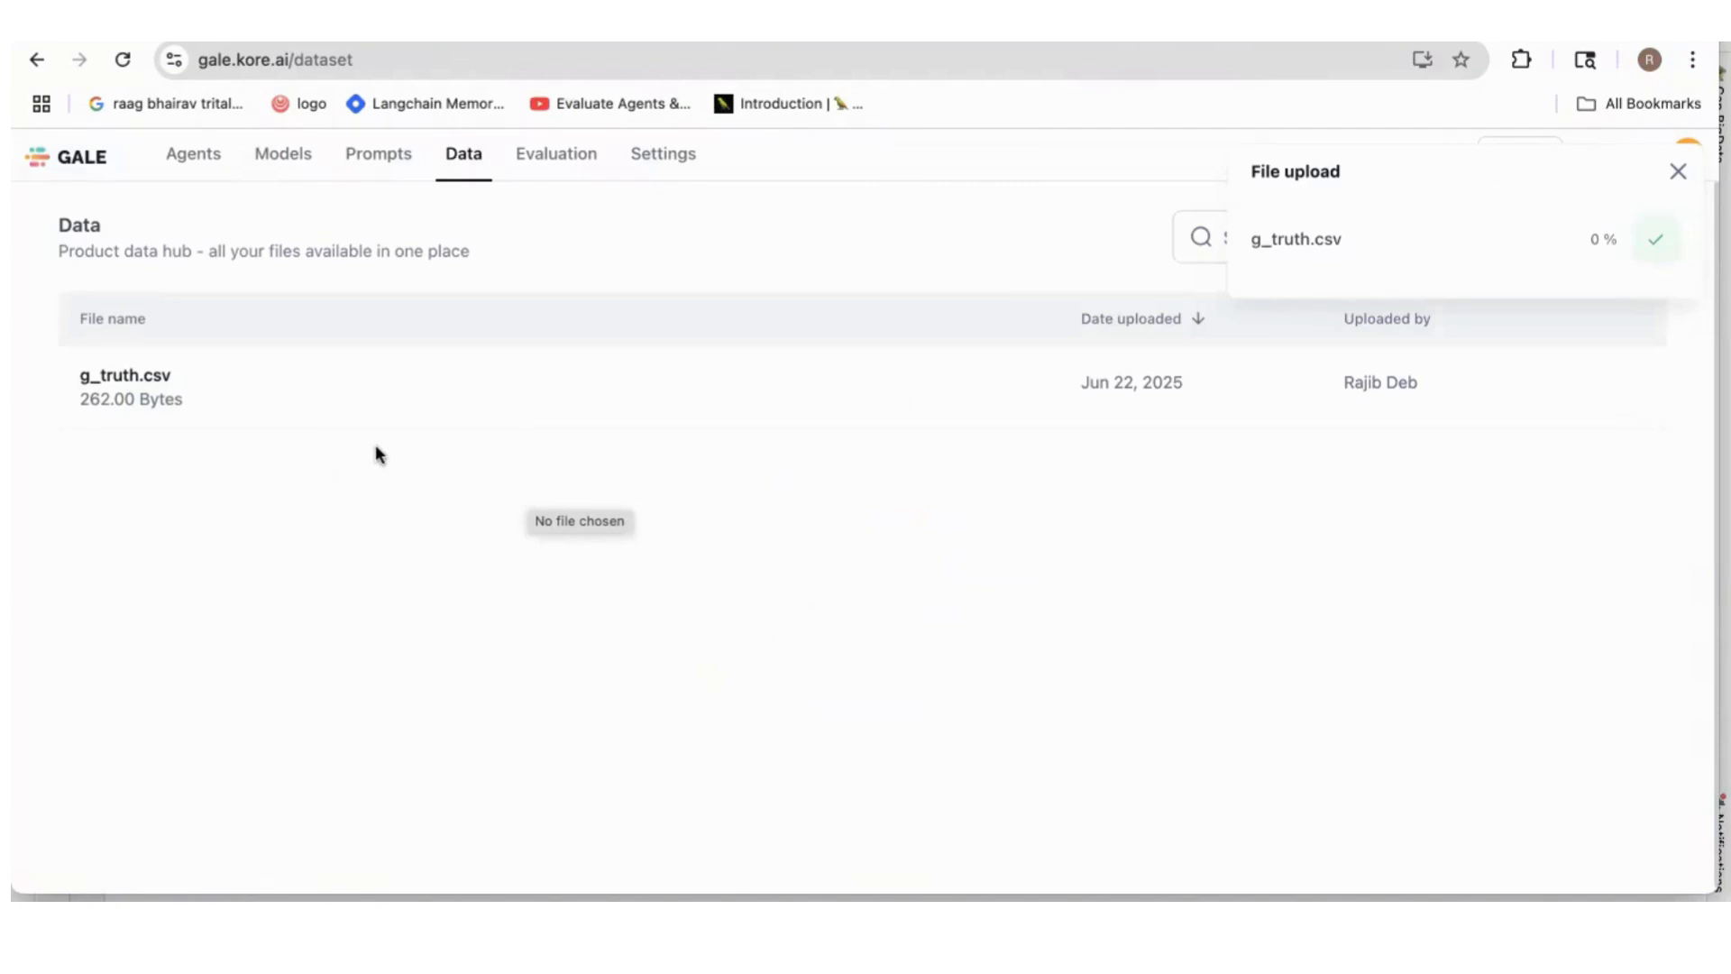
{"action": "left_click", "coordinate": [1677, 172]}
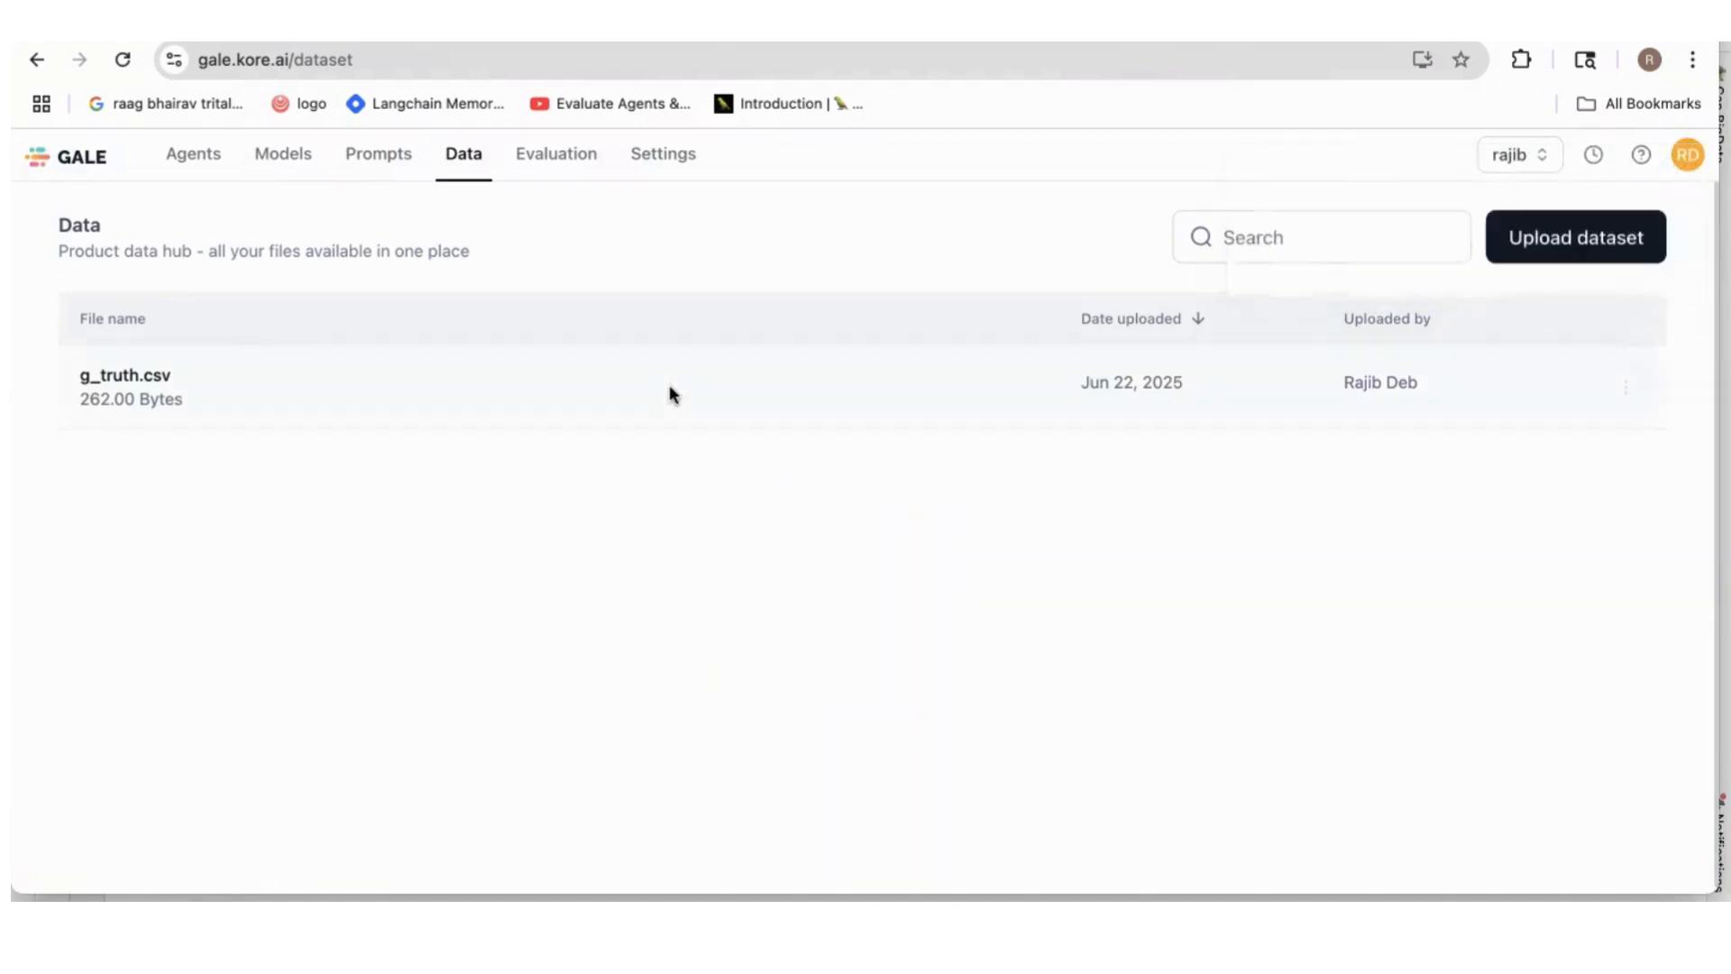
{"action": "left_click", "coordinate": [549, 165]}
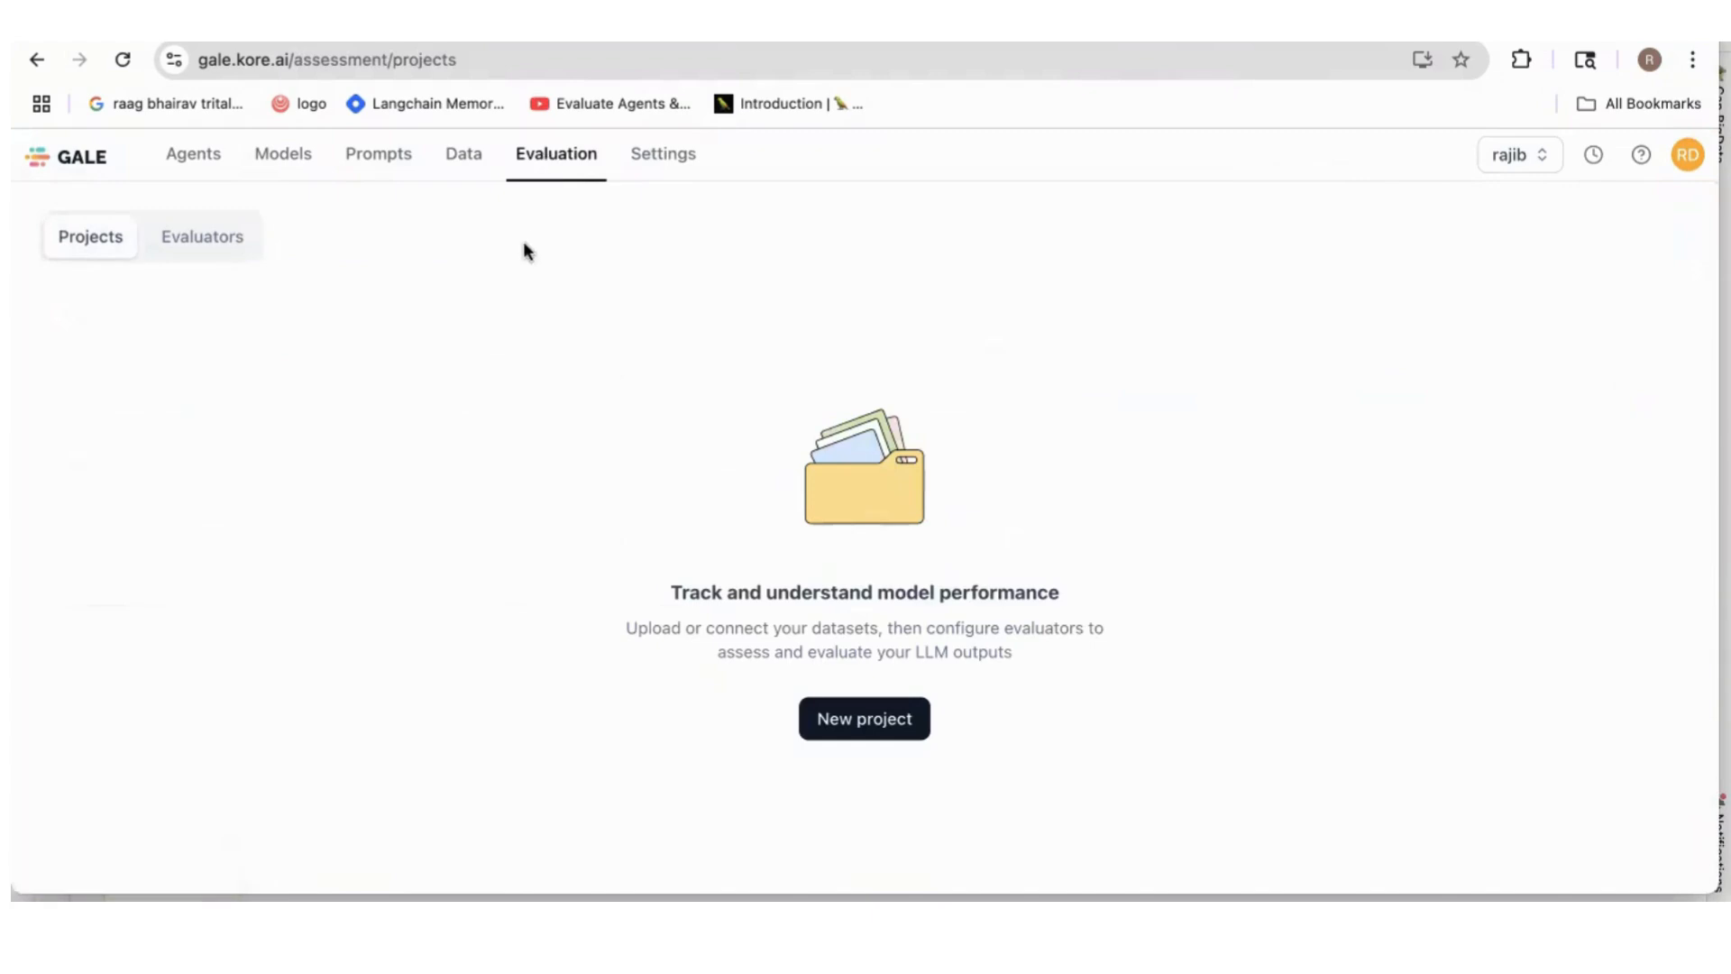
Step: Create a new evaluation project named rag_evaluation
{"action": "left_click", "coordinate": [838, 722]}
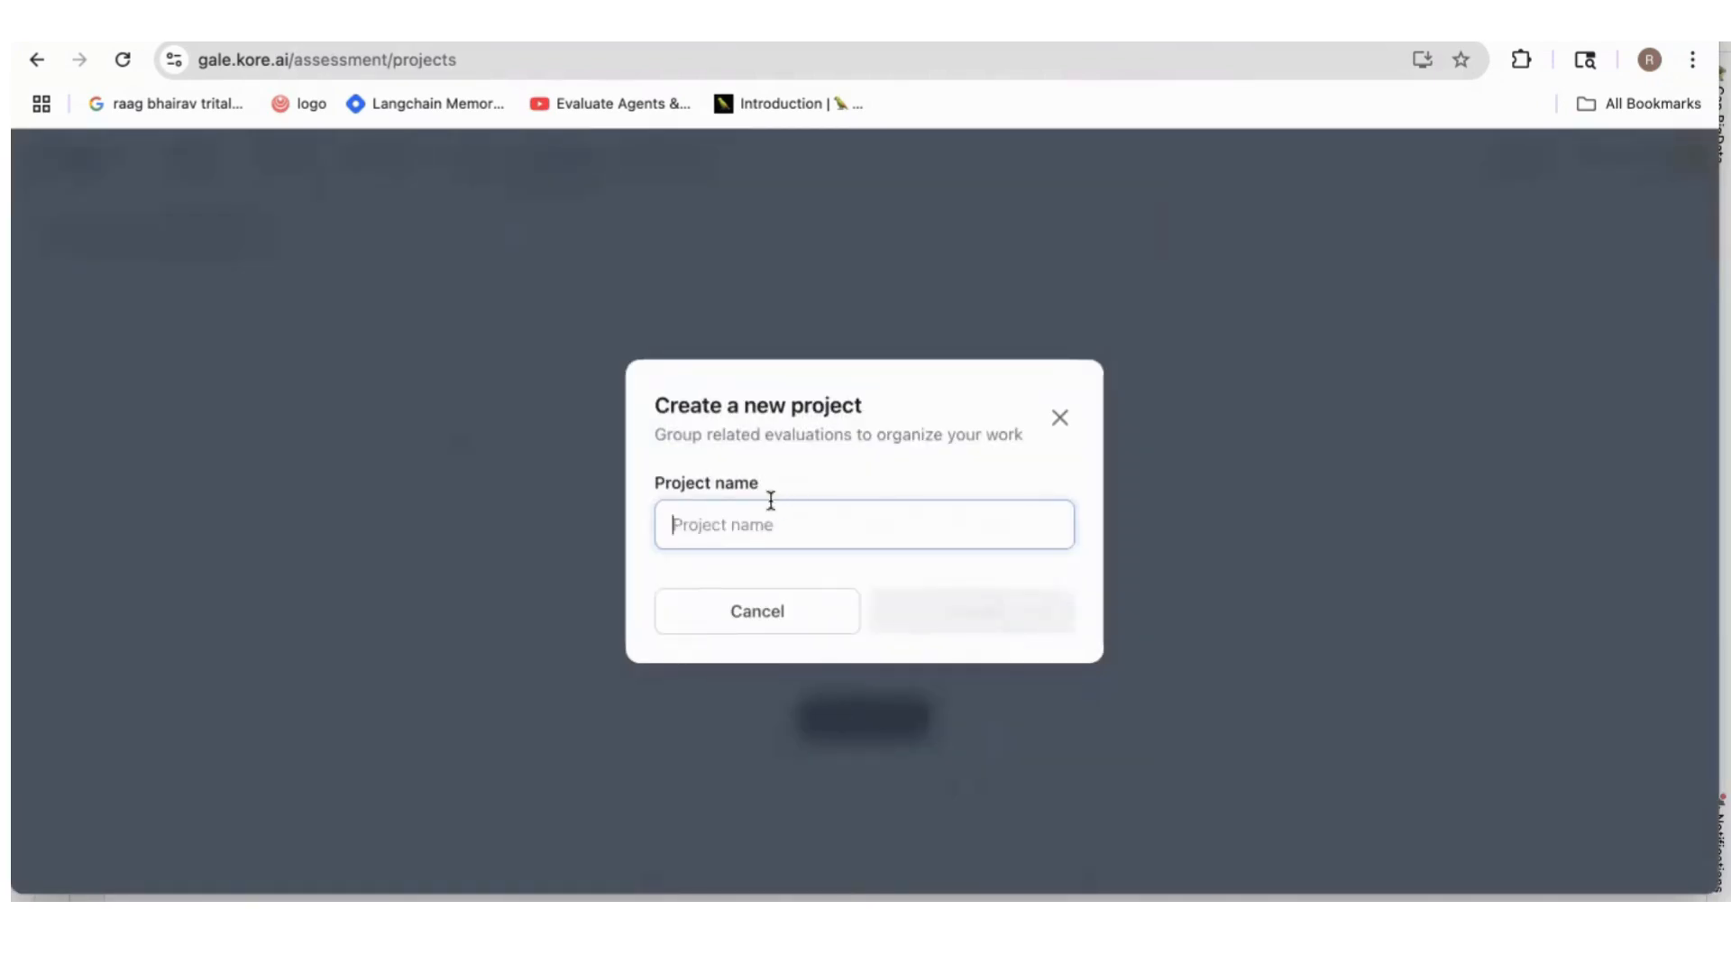
{"action": "type", "text": "rag_"}
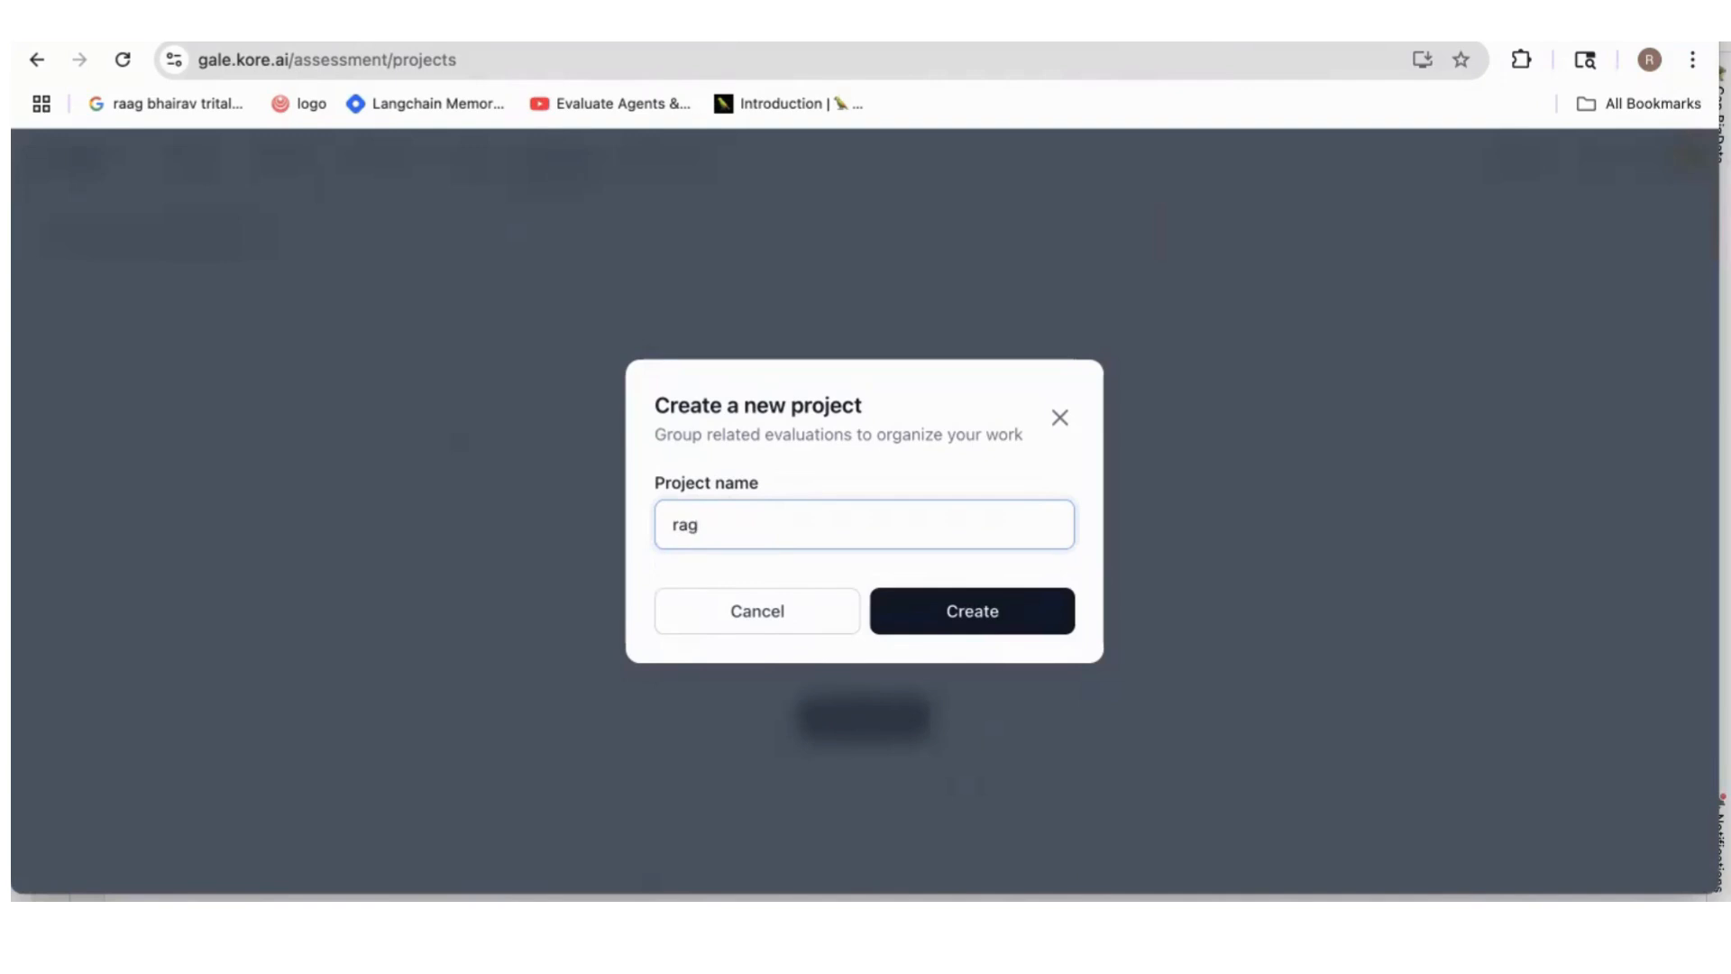
{"action": "type", "text": "evaluation"}
{"action": "left_click", "coordinate": [937, 609]}
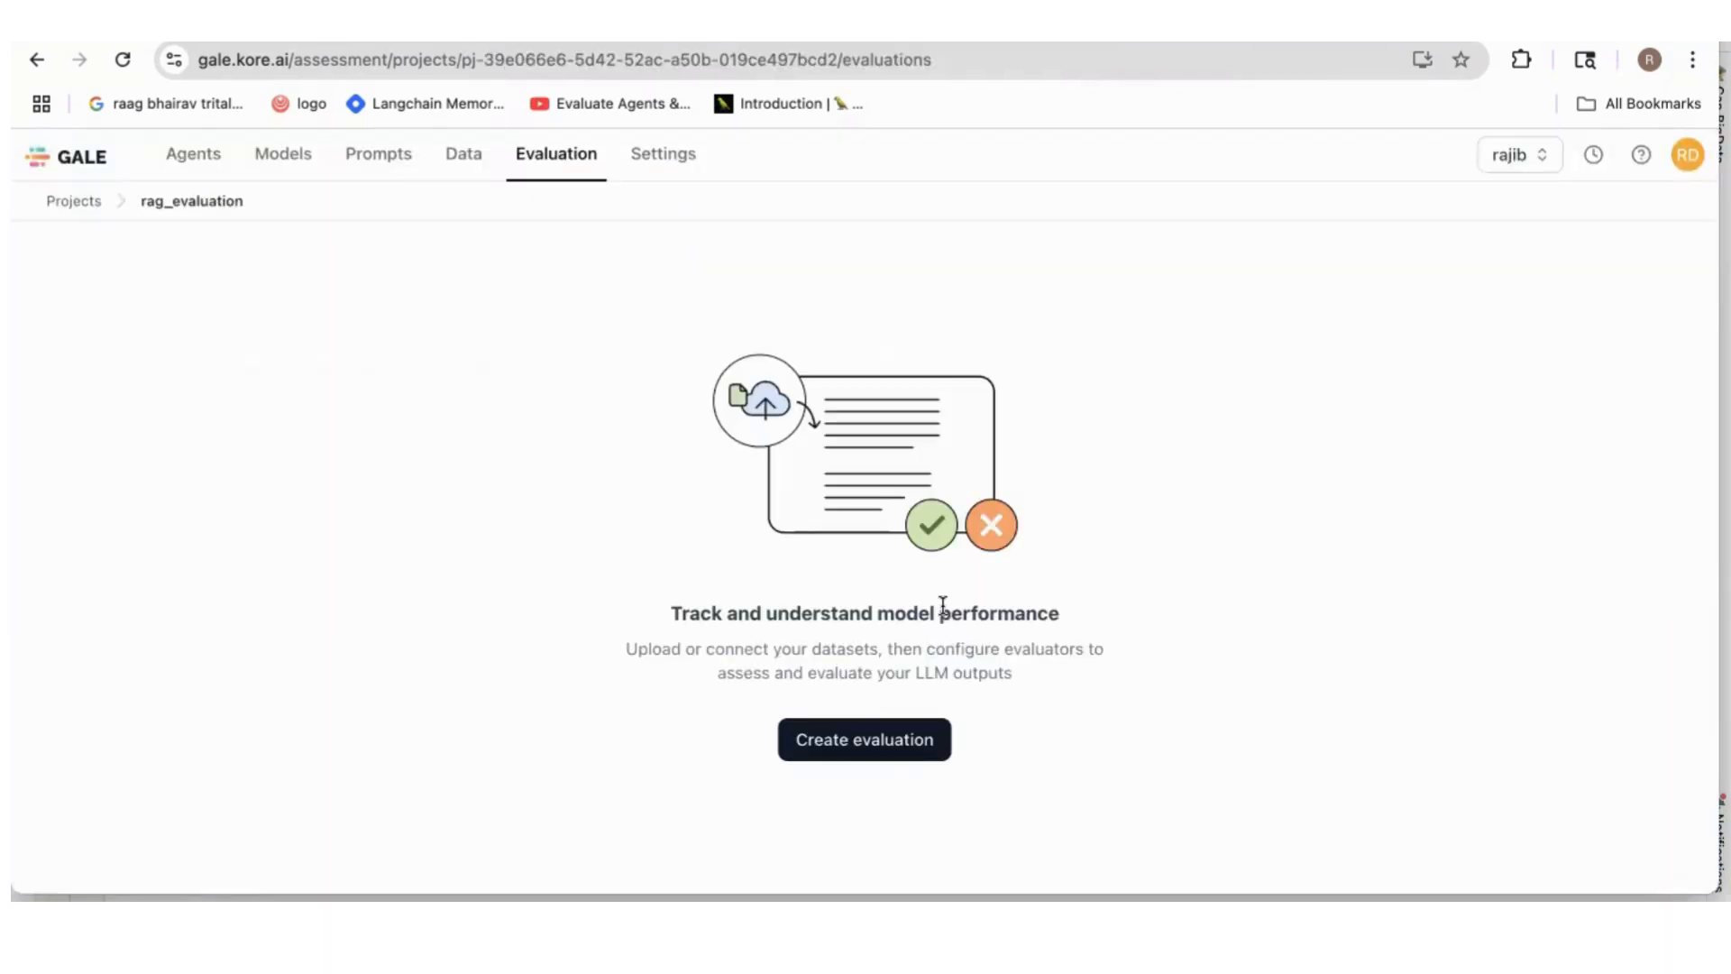
Step: Add an evaluation named rag_evaluation inside the project
{"action": "left_click", "coordinate": [867, 750]}
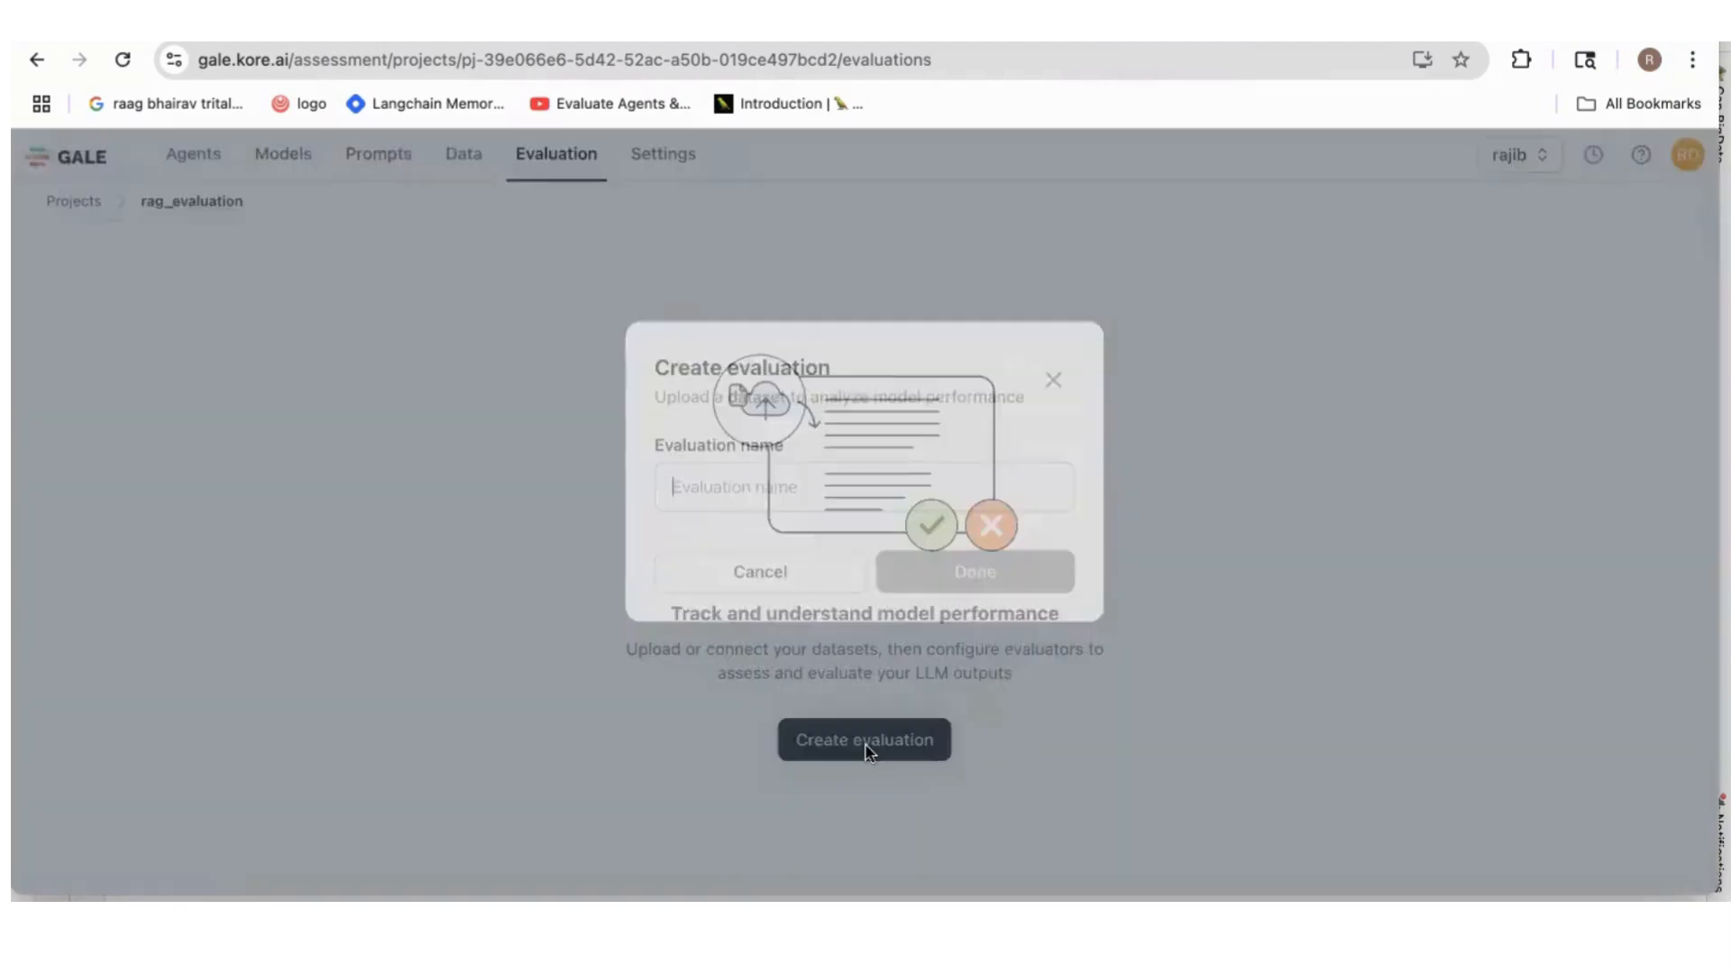
{"action": "type", "text": "ra"}
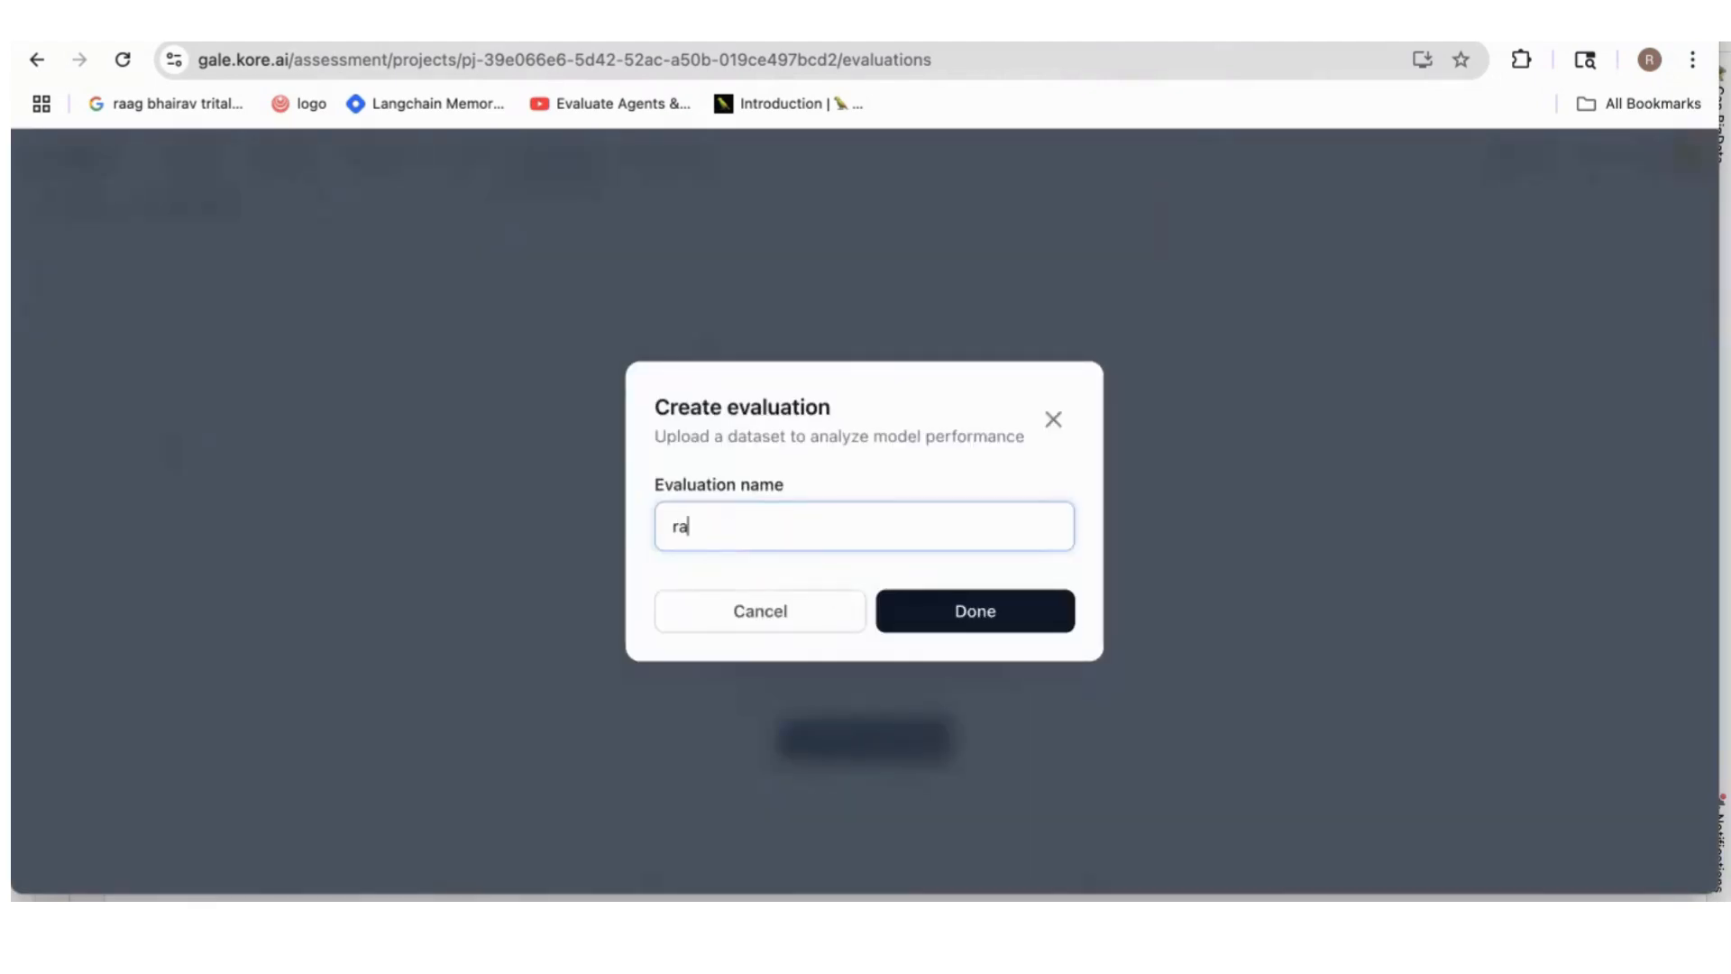
{"action": "type", "text": "h"}
{"action": "type", "text": "_evalua"}
{"action": "type", "text": "tion"}
{"action": "left_click", "coordinate": [962, 622]}
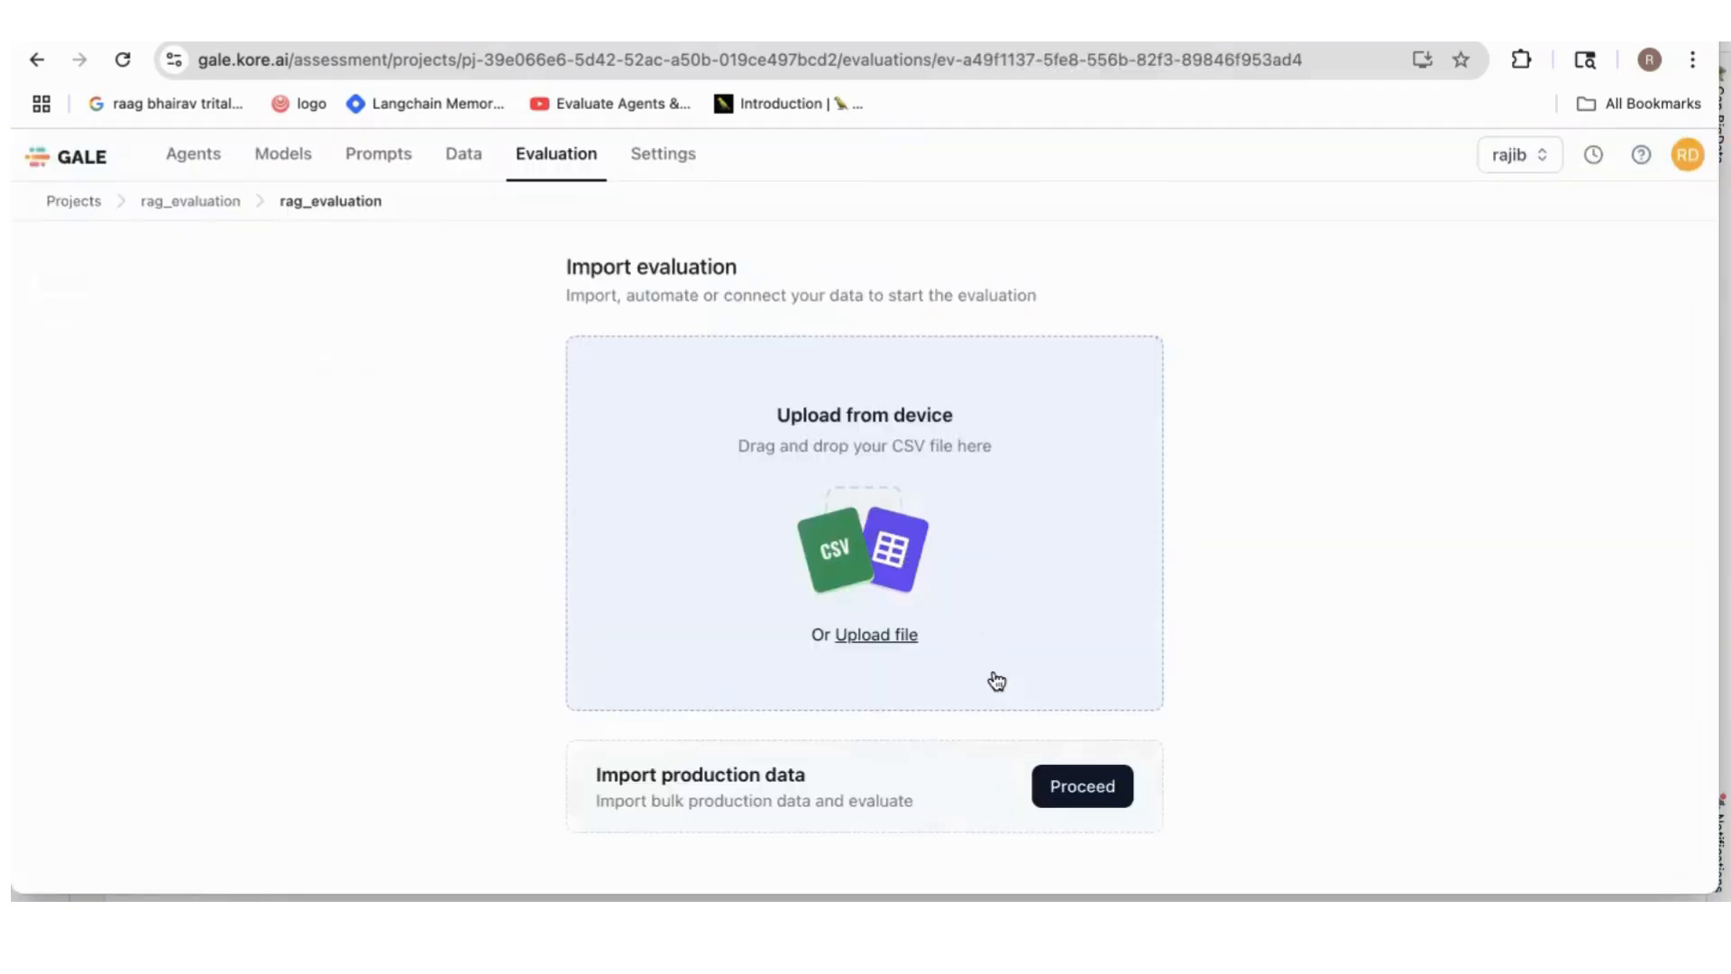
Step: Import g_truth.csv into the evaluation, bringing in its three query and ground_truth rows
{"action": "left_click", "coordinate": [876, 636]}
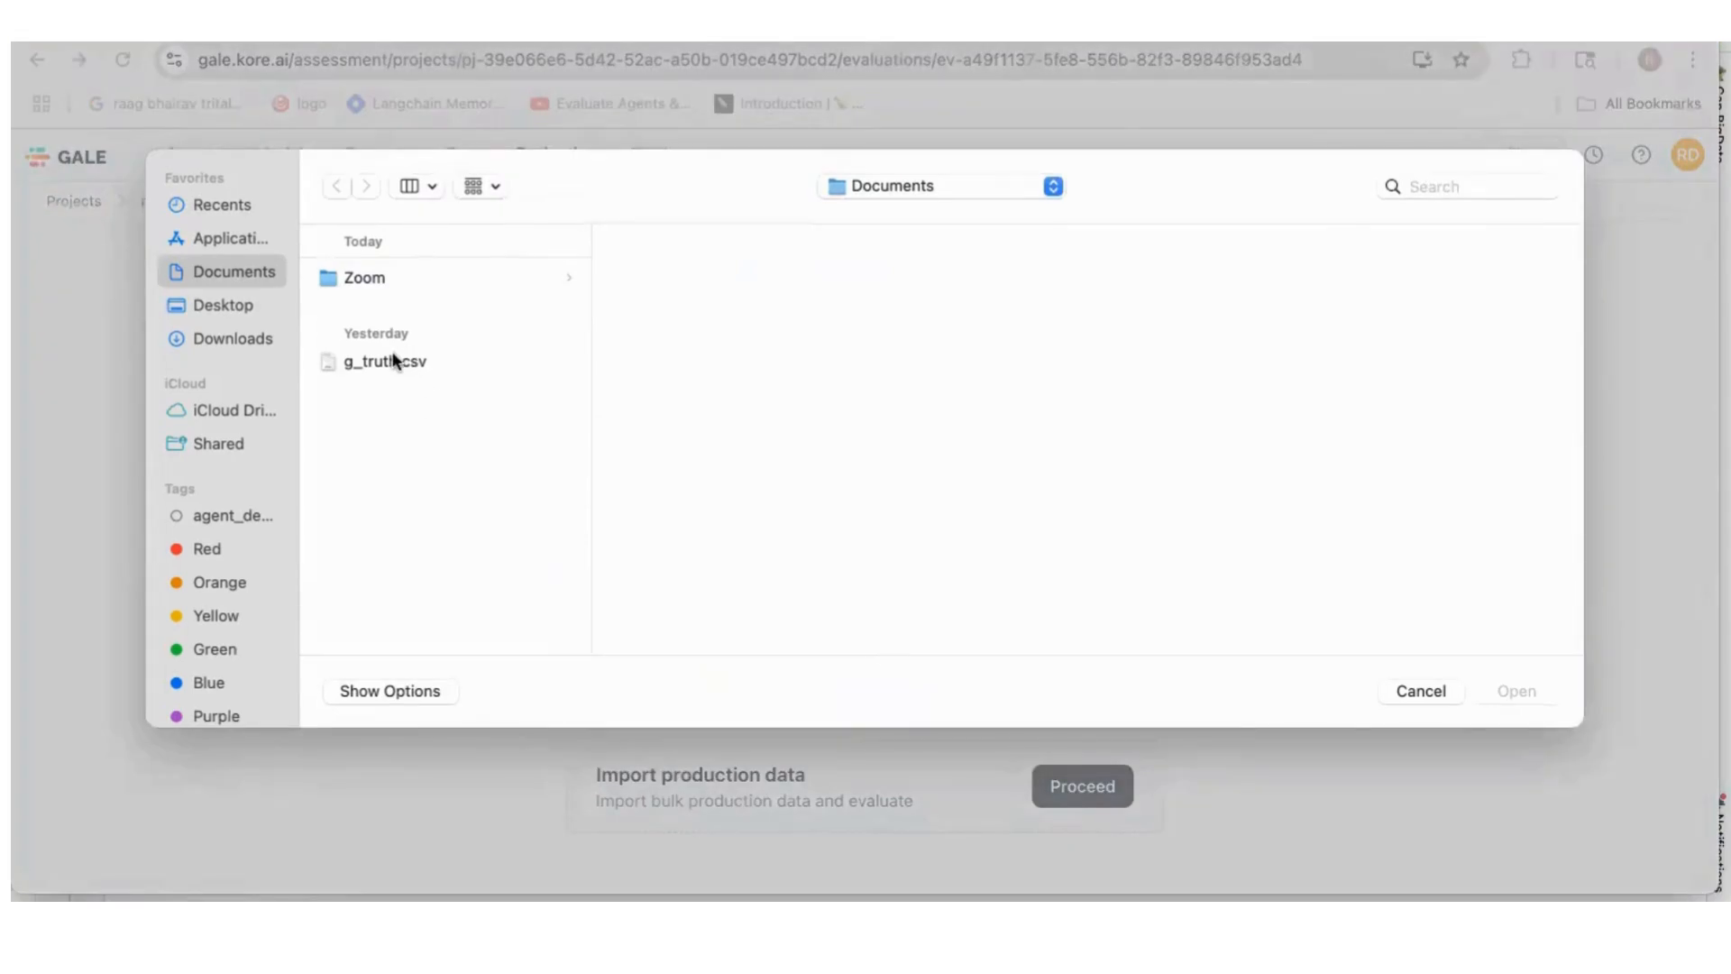
{"action": "left_click", "coordinate": [394, 360]}
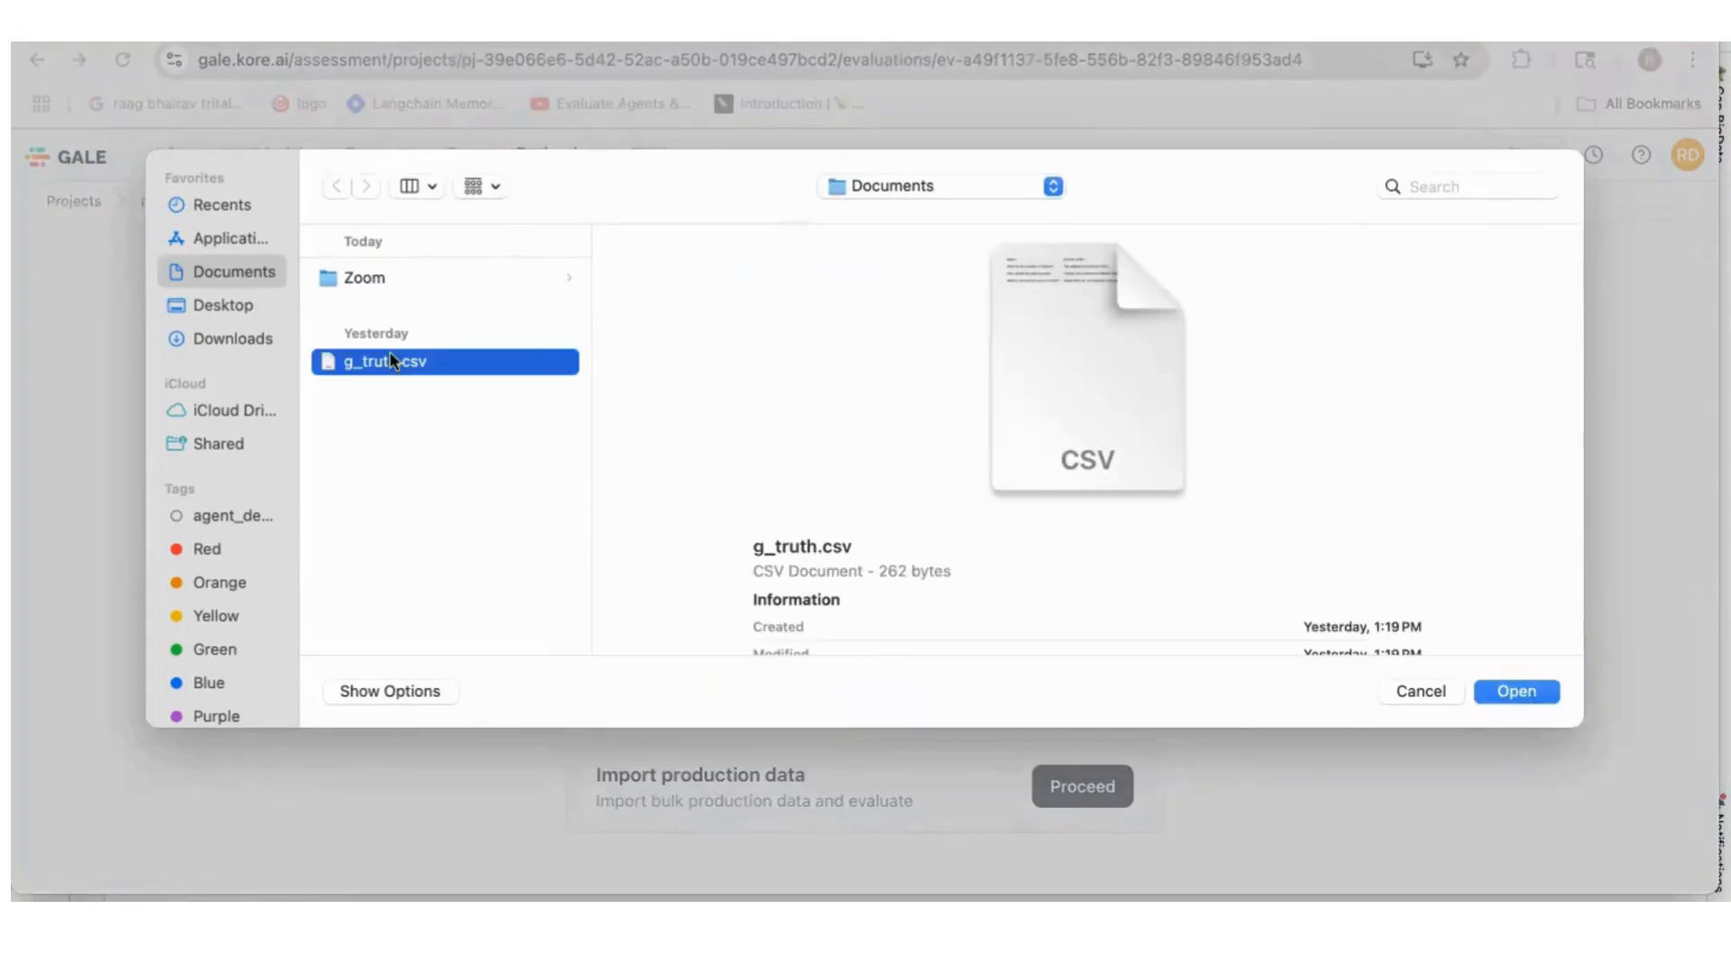
{"action": "left_click", "coordinate": [1507, 692]}
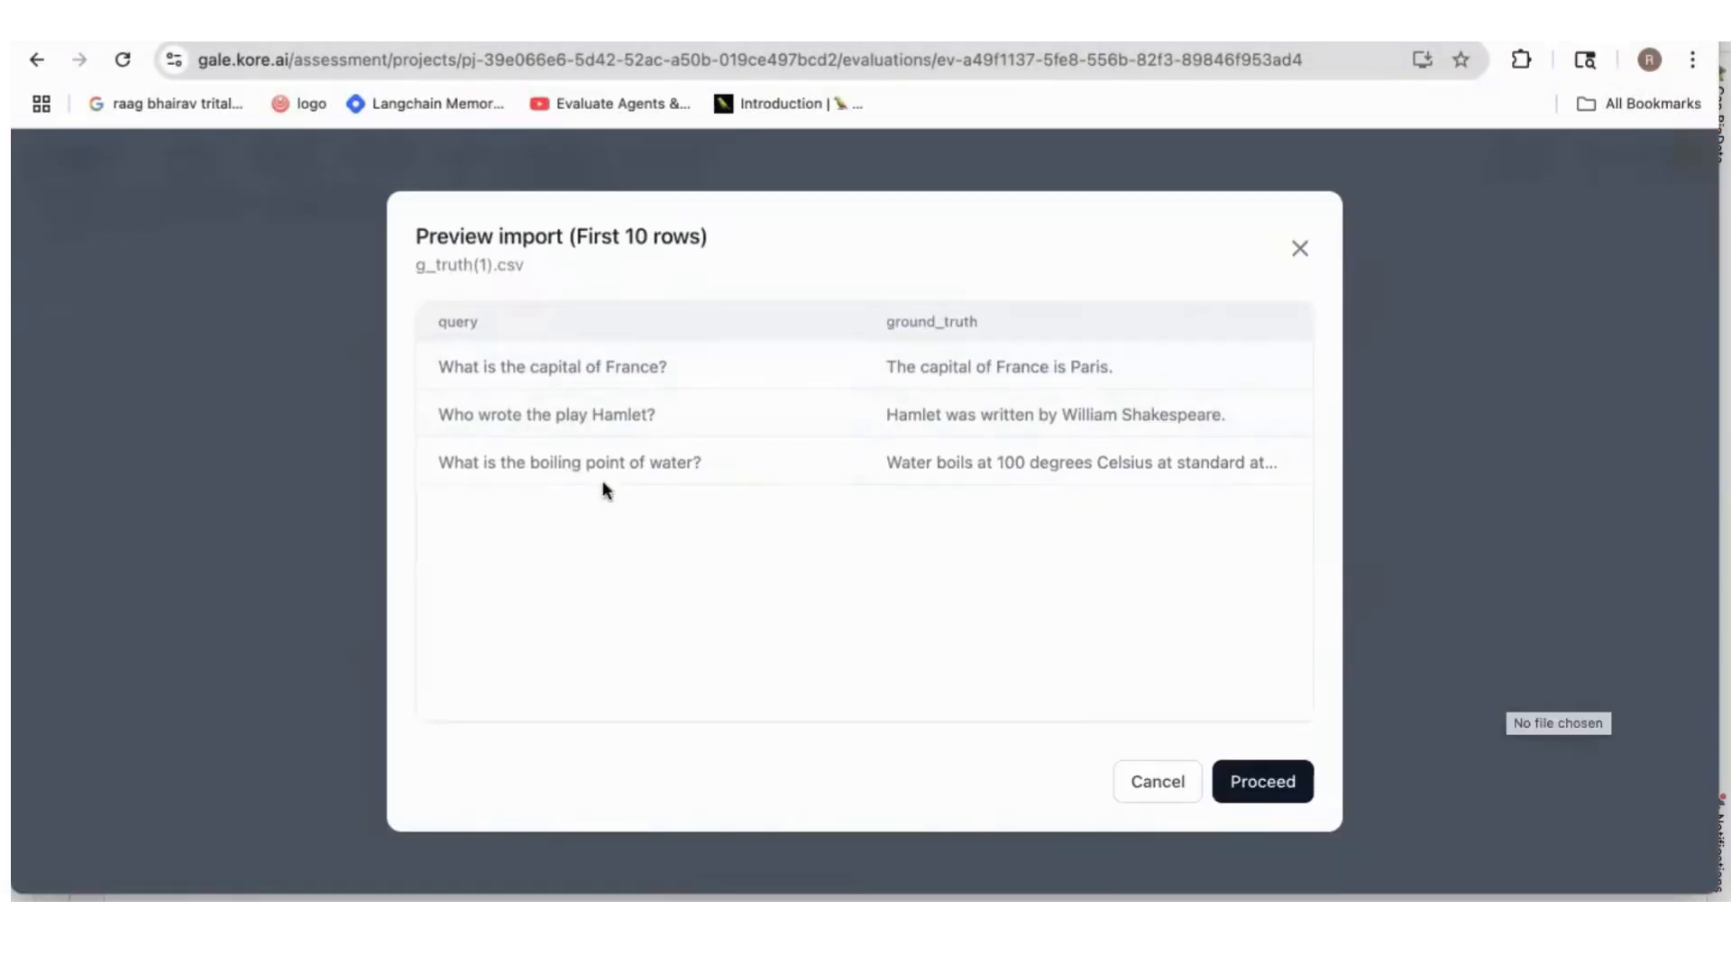
{"action": "left_click", "coordinate": [1264, 782]}
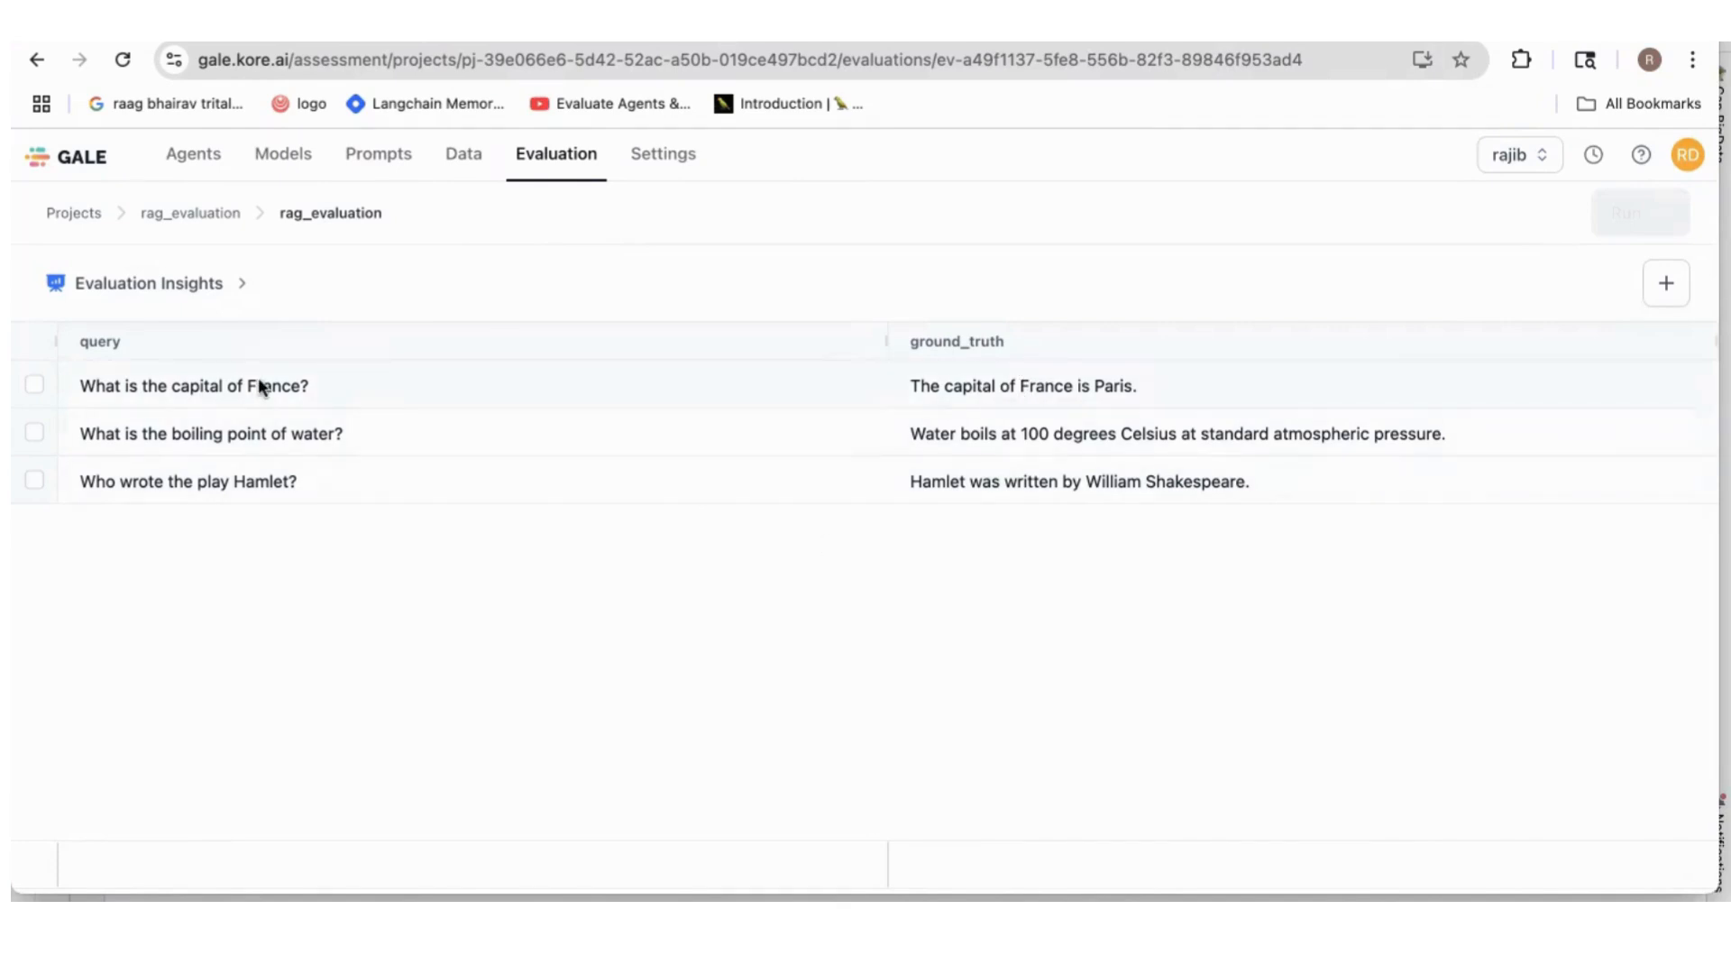
Step: Tick all three dataset rows, expand Evaluation Insights and bring up the + add options
{"action": "left_click", "coordinate": [34, 385]}
{"action": "left_click", "coordinate": [34, 433]}
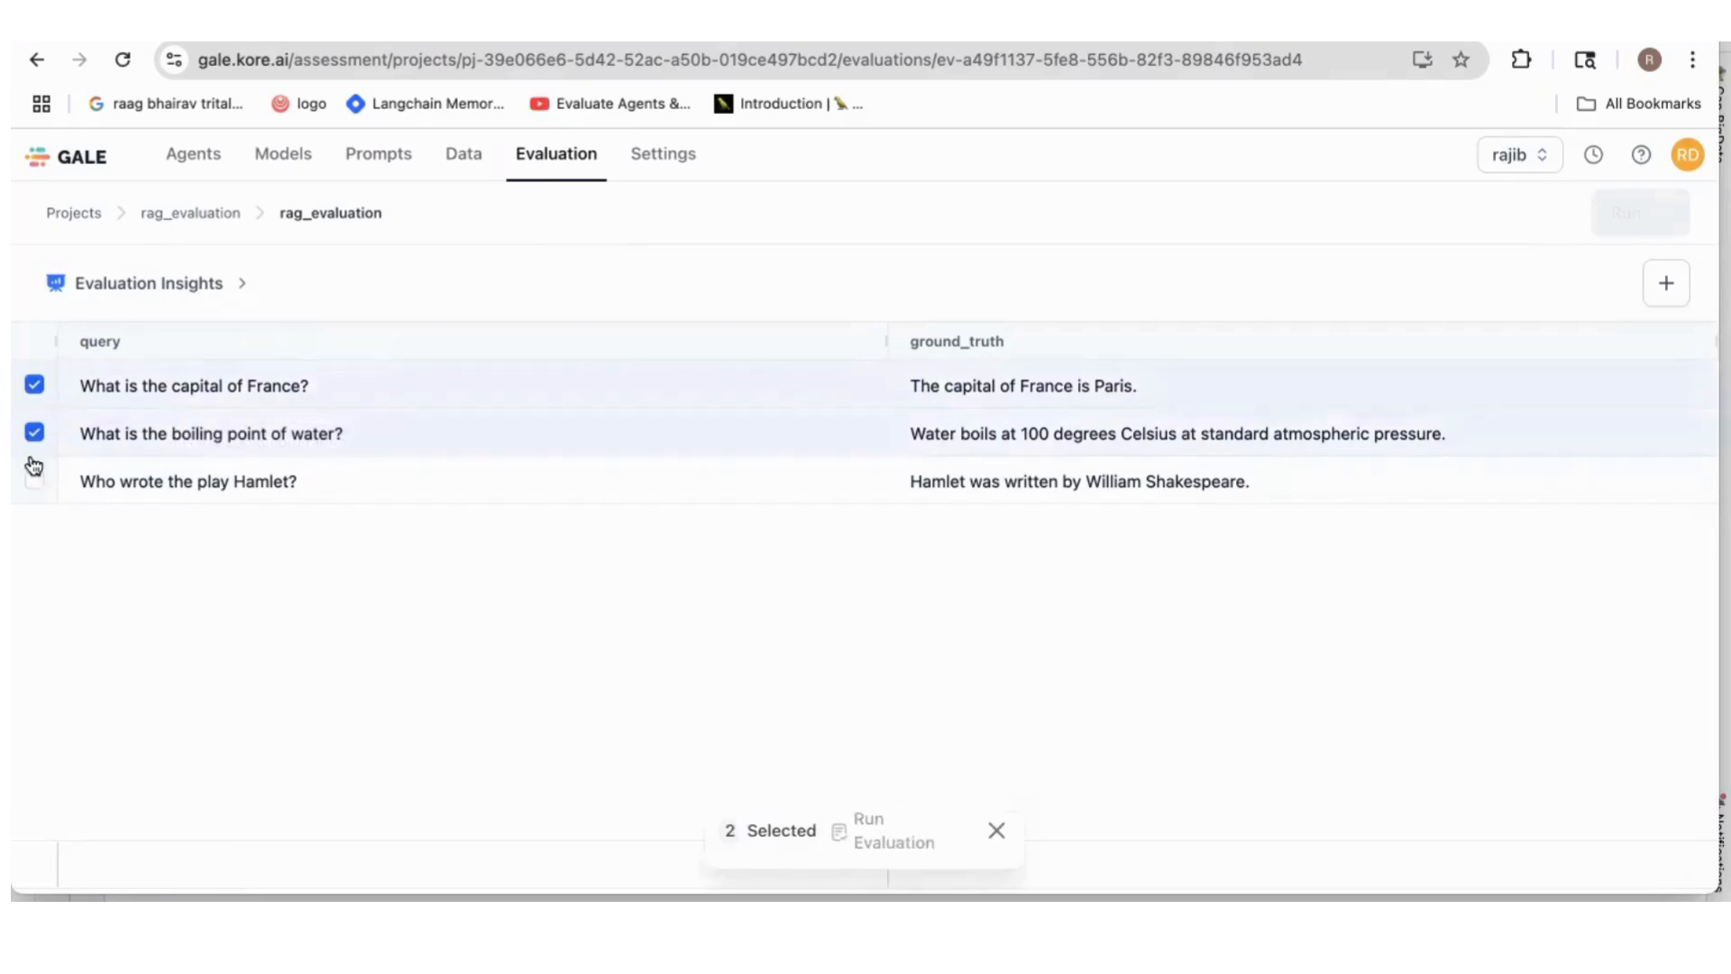
{"action": "left_click", "coordinate": [35, 480]}
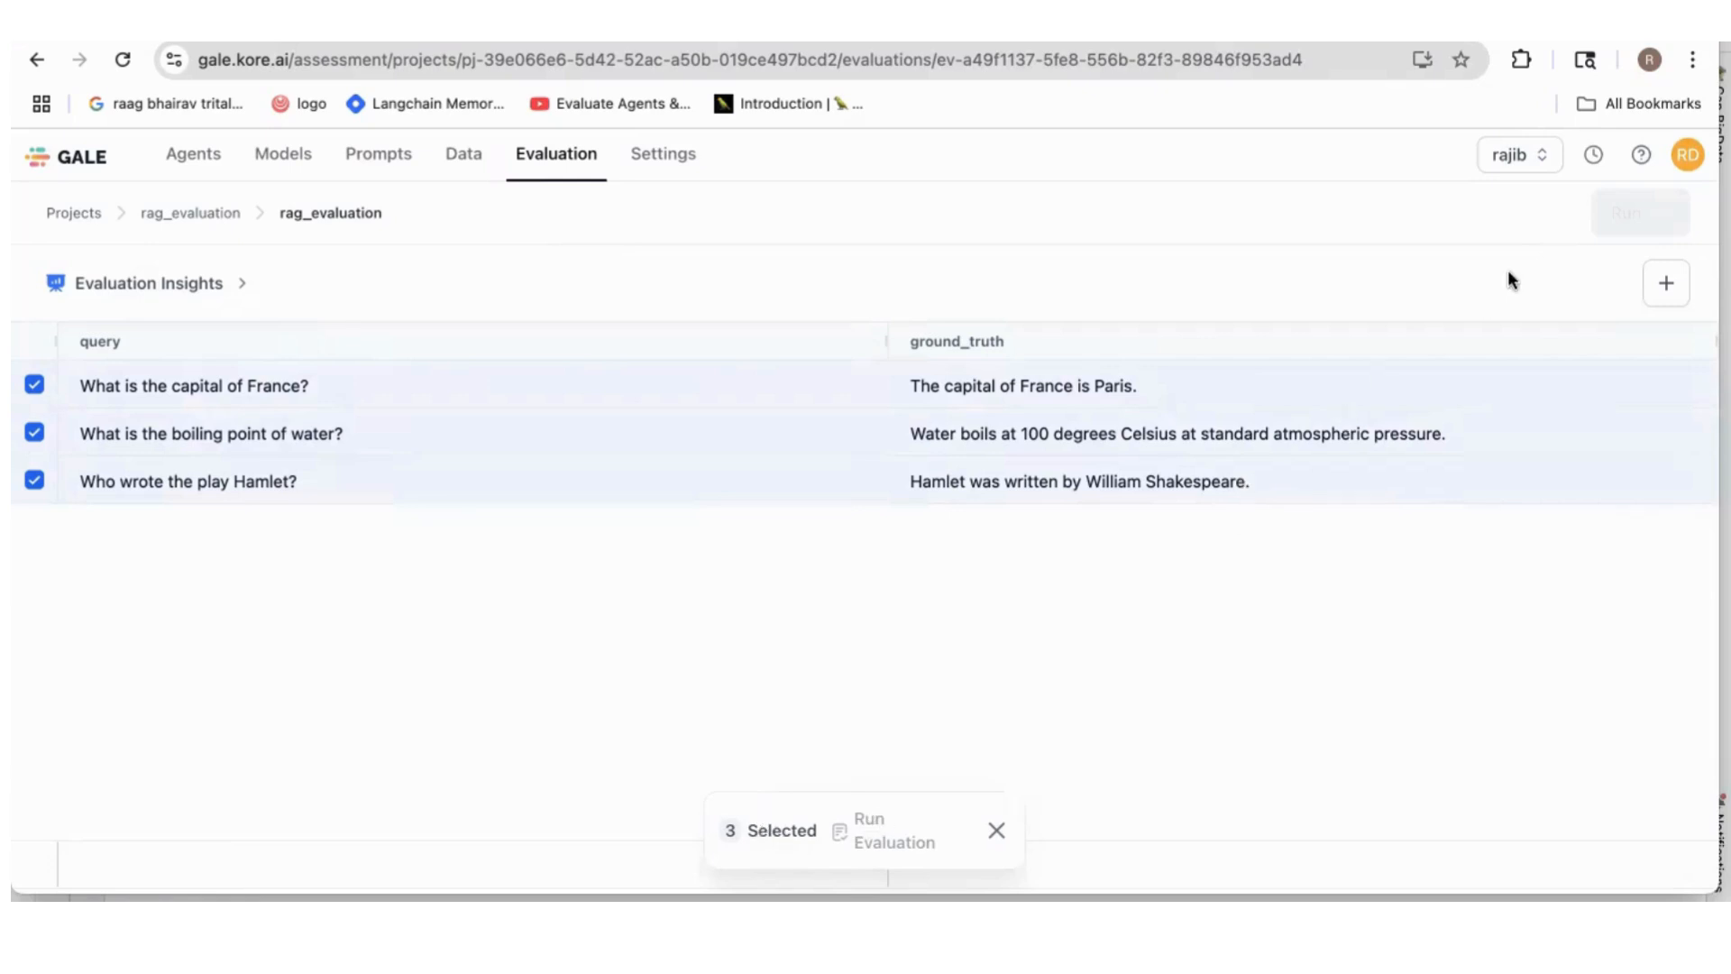
{"action": "left_click", "coordinate": [250, 293]}
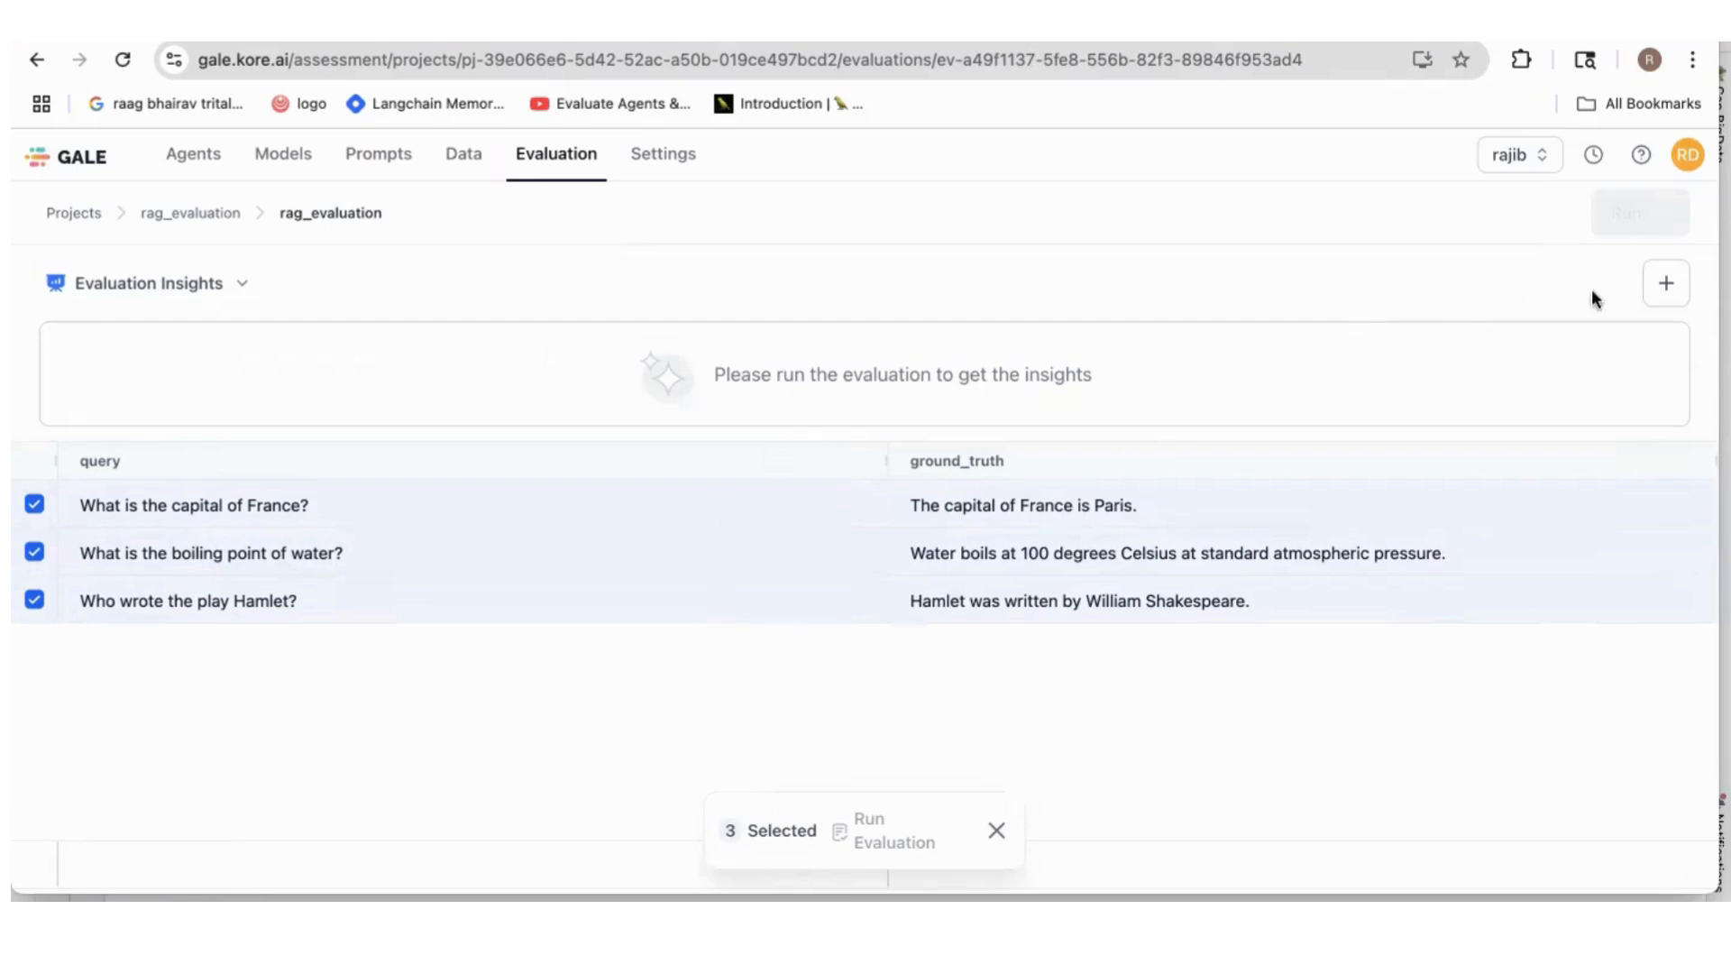
{"action": "left_click", "coordinate": [1679, 290]}
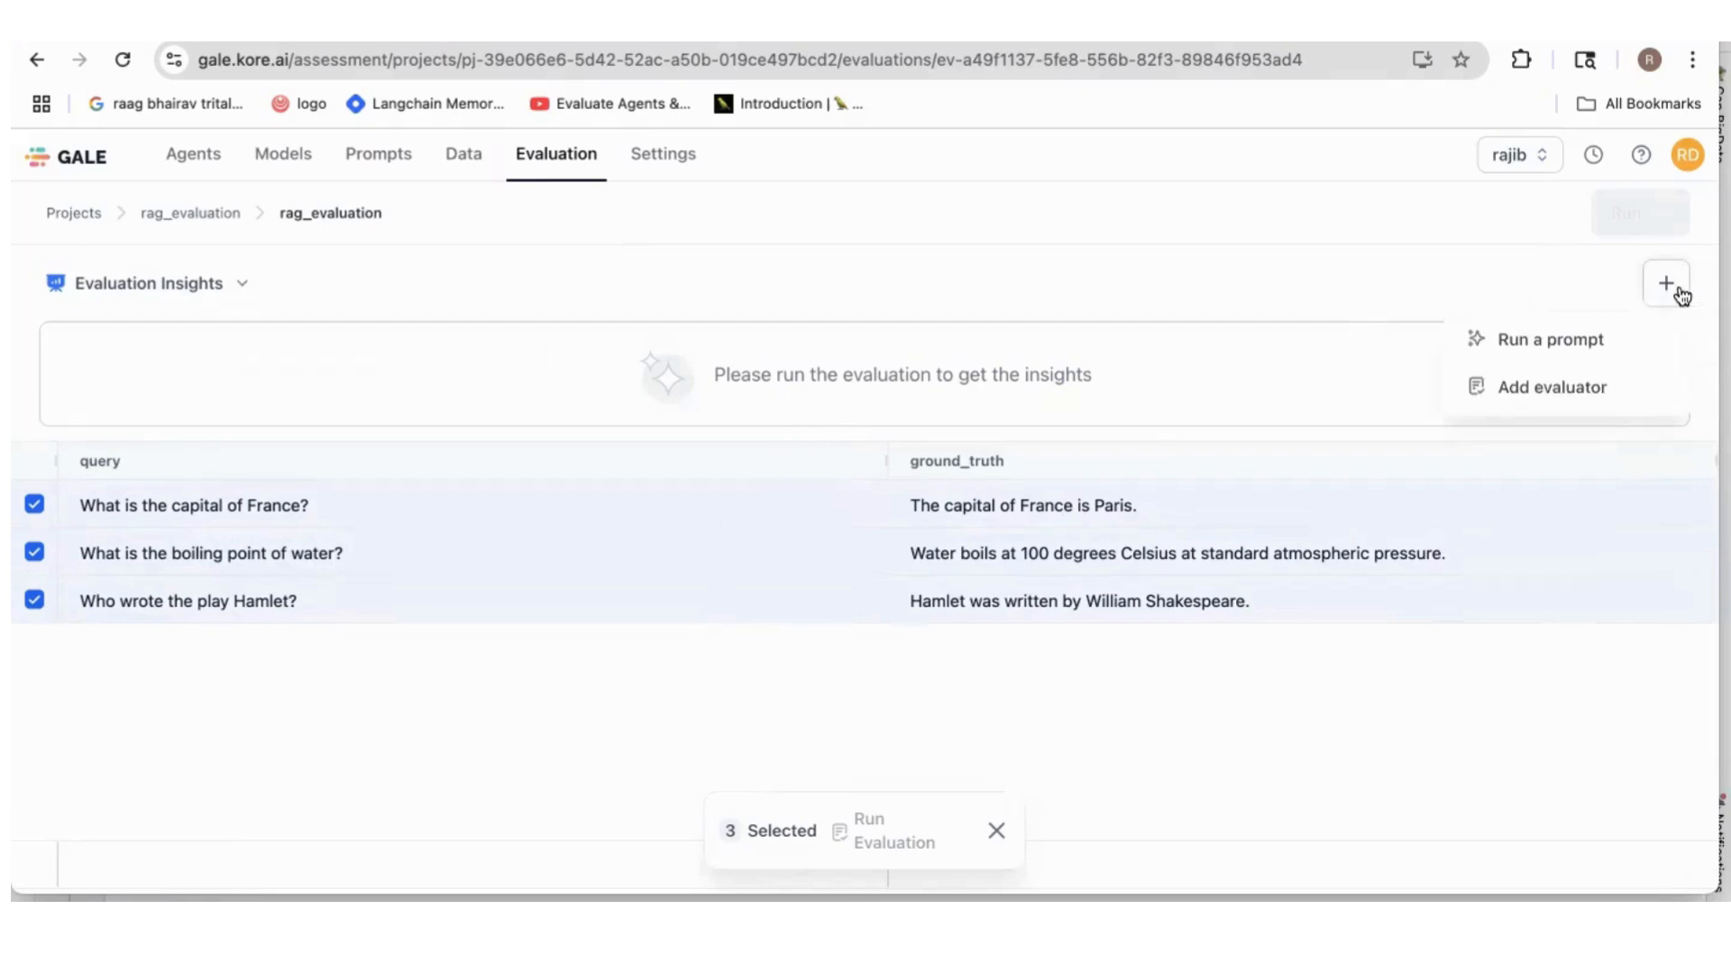
Step: Open the Add evaluator list and browse quality and safety evaluators like Query relevance and Toxicity
{"action": "left_click", "coordinate": [1538, 393]}
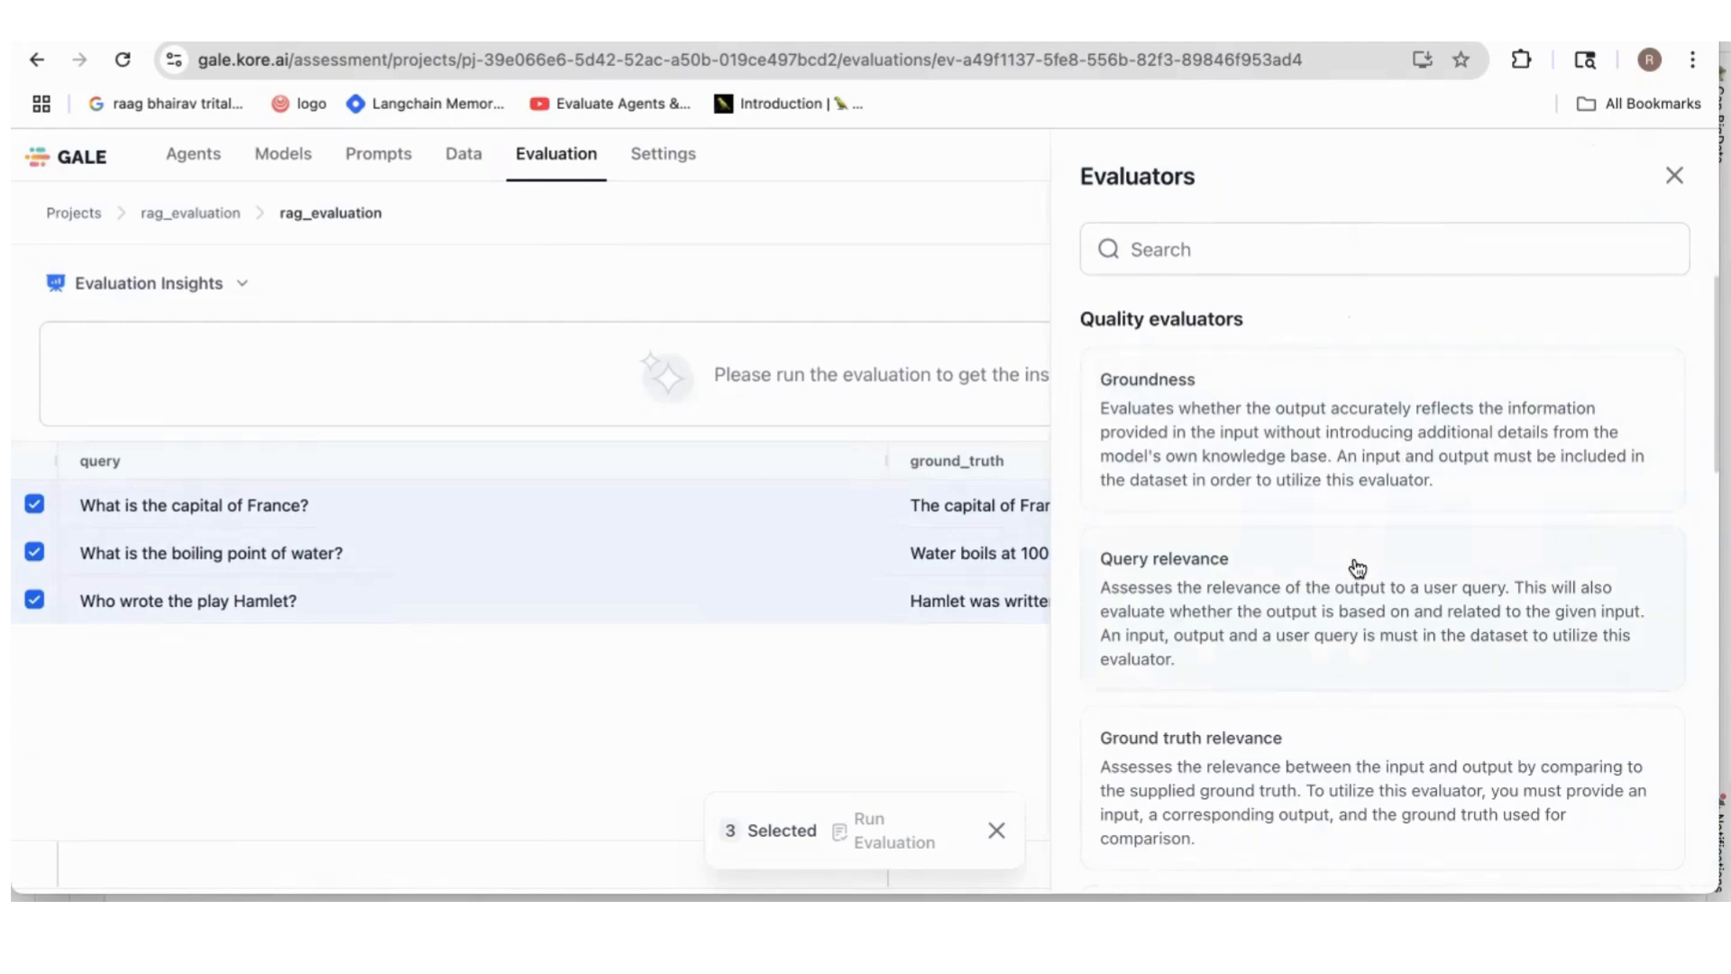
{"action": "scroll", "coordinate": [1356, 568], "scroll_direction": "down", "scroll_amount": 1}
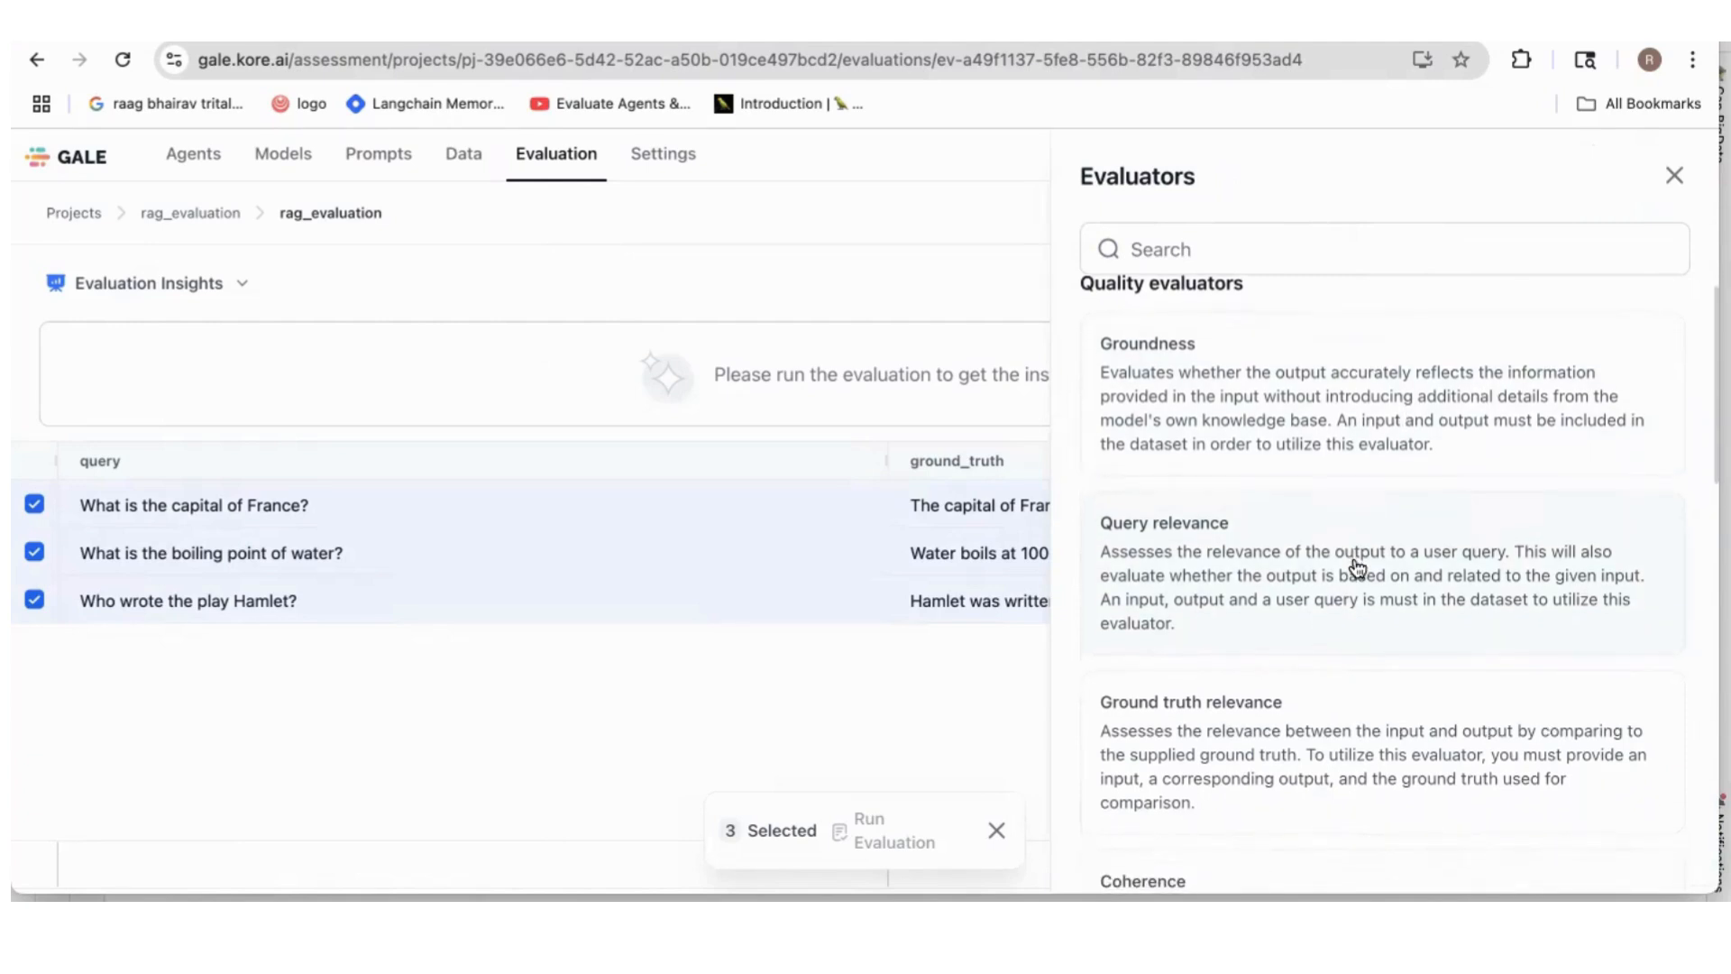
{"action": "scroll", "coordinate": [1356, 568], "scroll_direction": "down", "scroll_amount": 2}
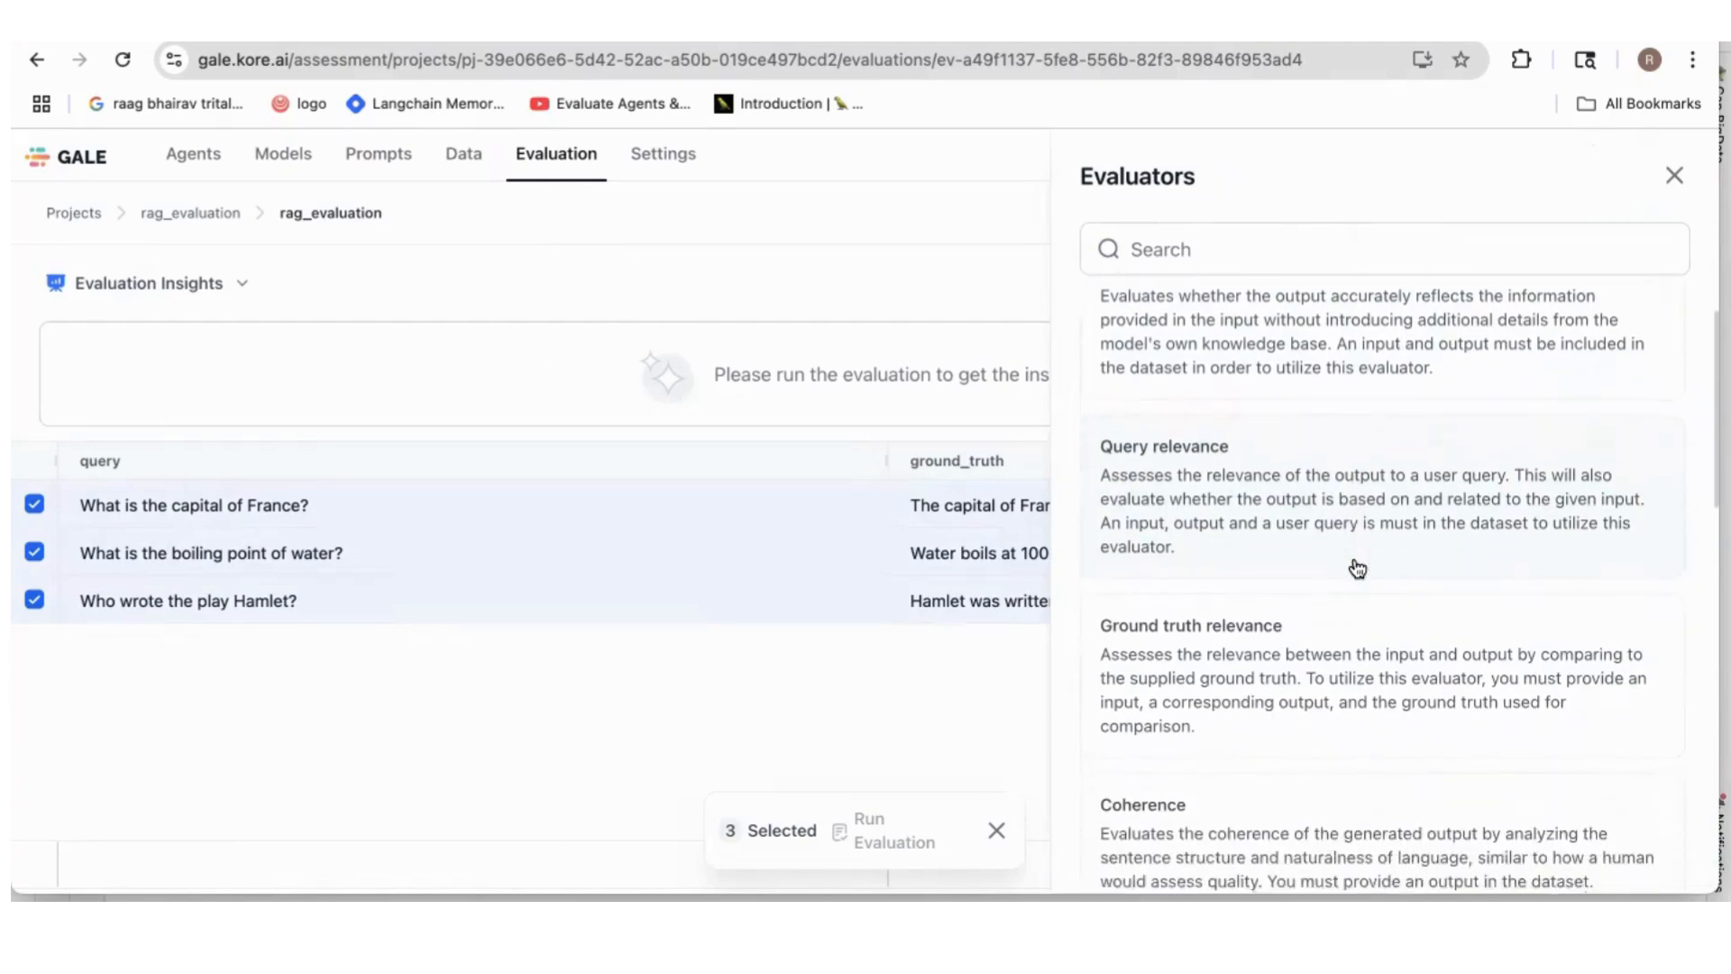
{"action": "scroll", "coordinate": [1357, 568], "scroll_direction": "up", "scroll_amount": 1}
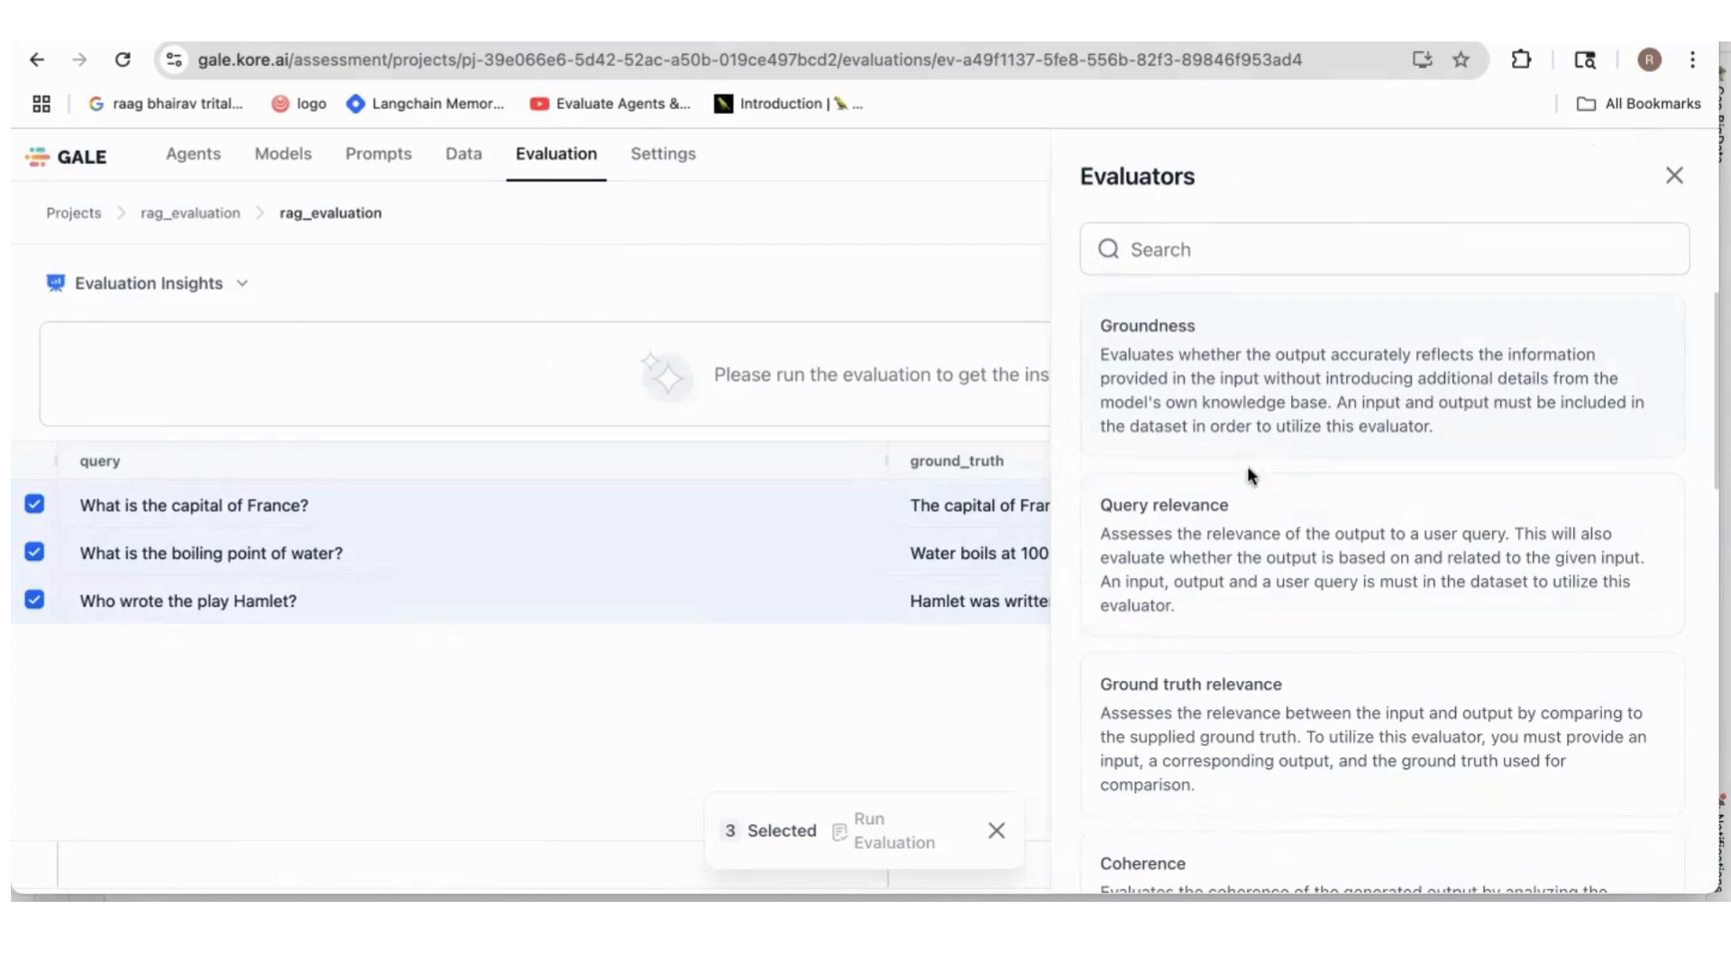
{"action": "scroll", "coordinate": [1261, 548], "scroll_direction": "down", "scroll_amount": 3}
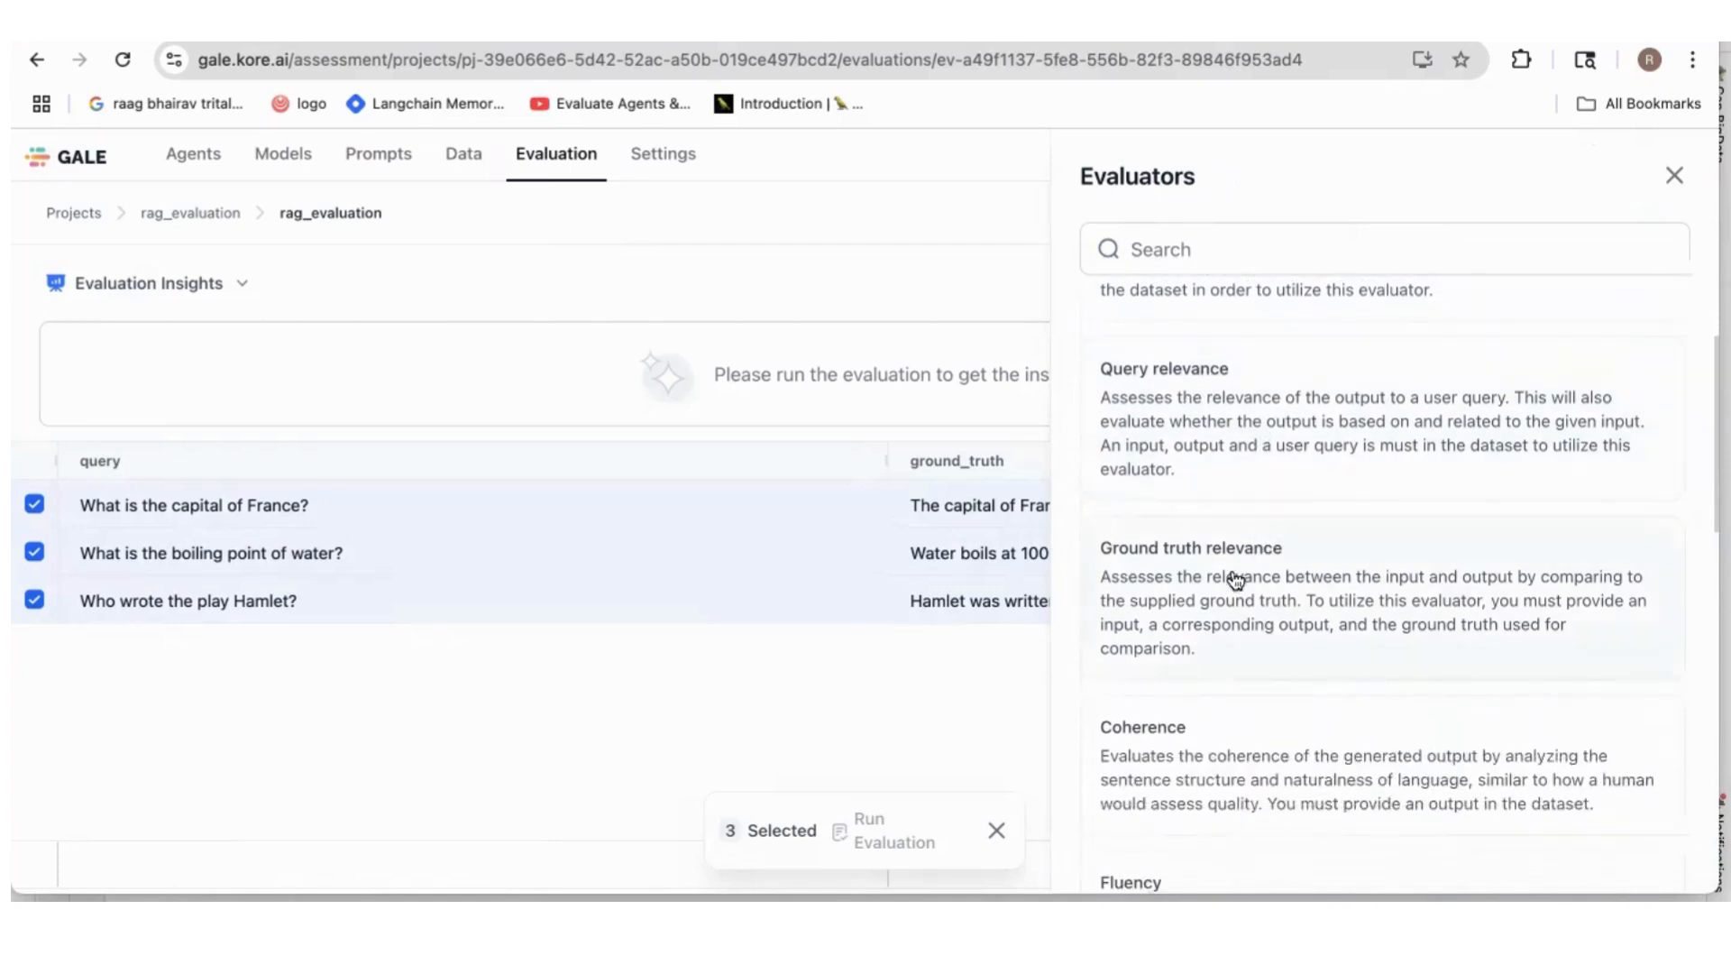
{"action": "scroll", "coordinate": [1280, 577], "scroll_direction": "down", "scroll_amount": 6}
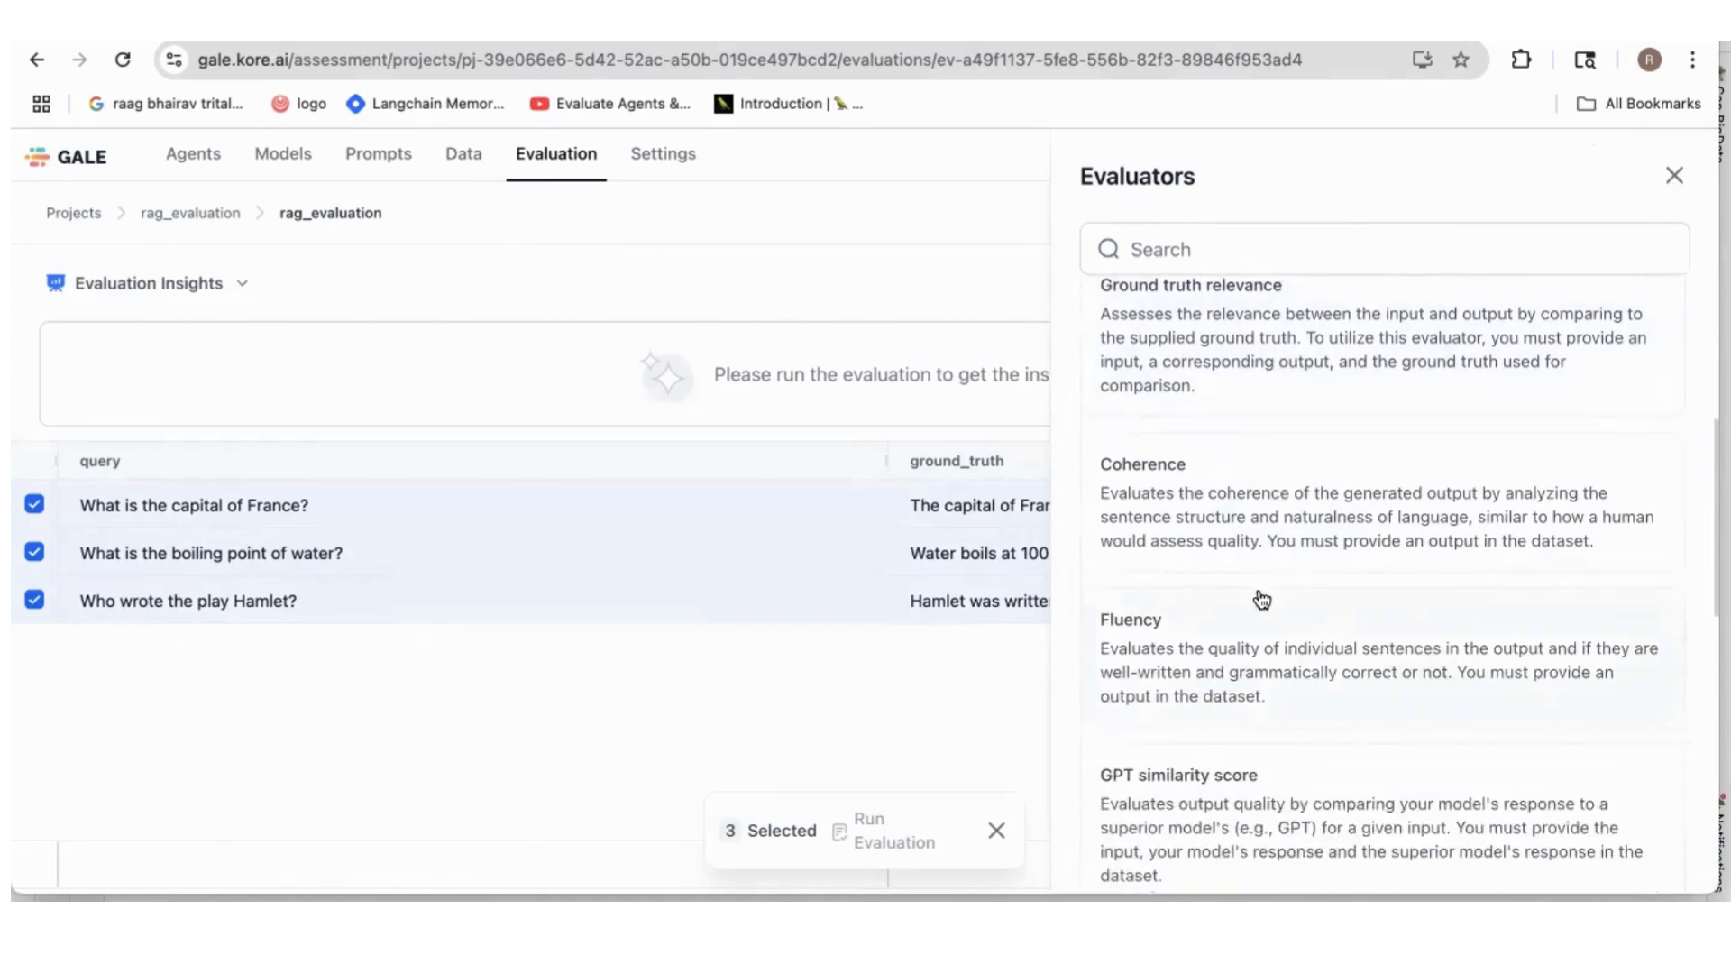
{"action": "scroll", "coordinate": [1269, 511], "scroll_direction": "down", "scroll_amount": 8}
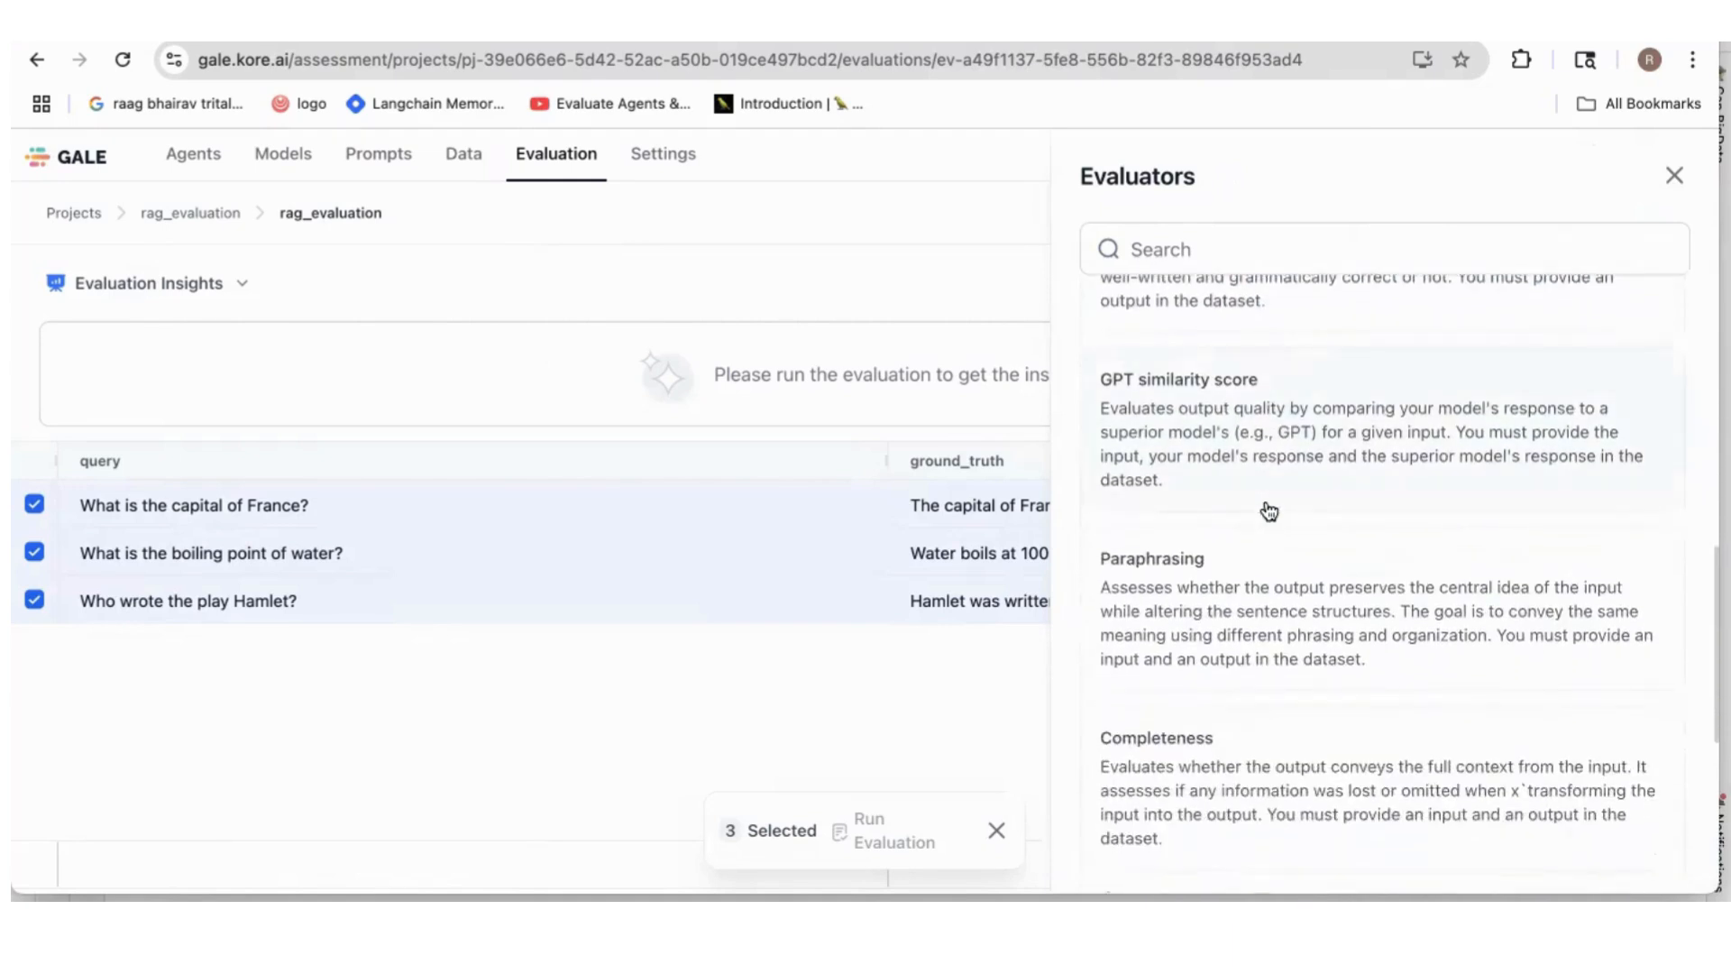
{"action": "scroll", "coordinate": [1268, 509], "scroll_direction": "down", "scroll_amount": 7}
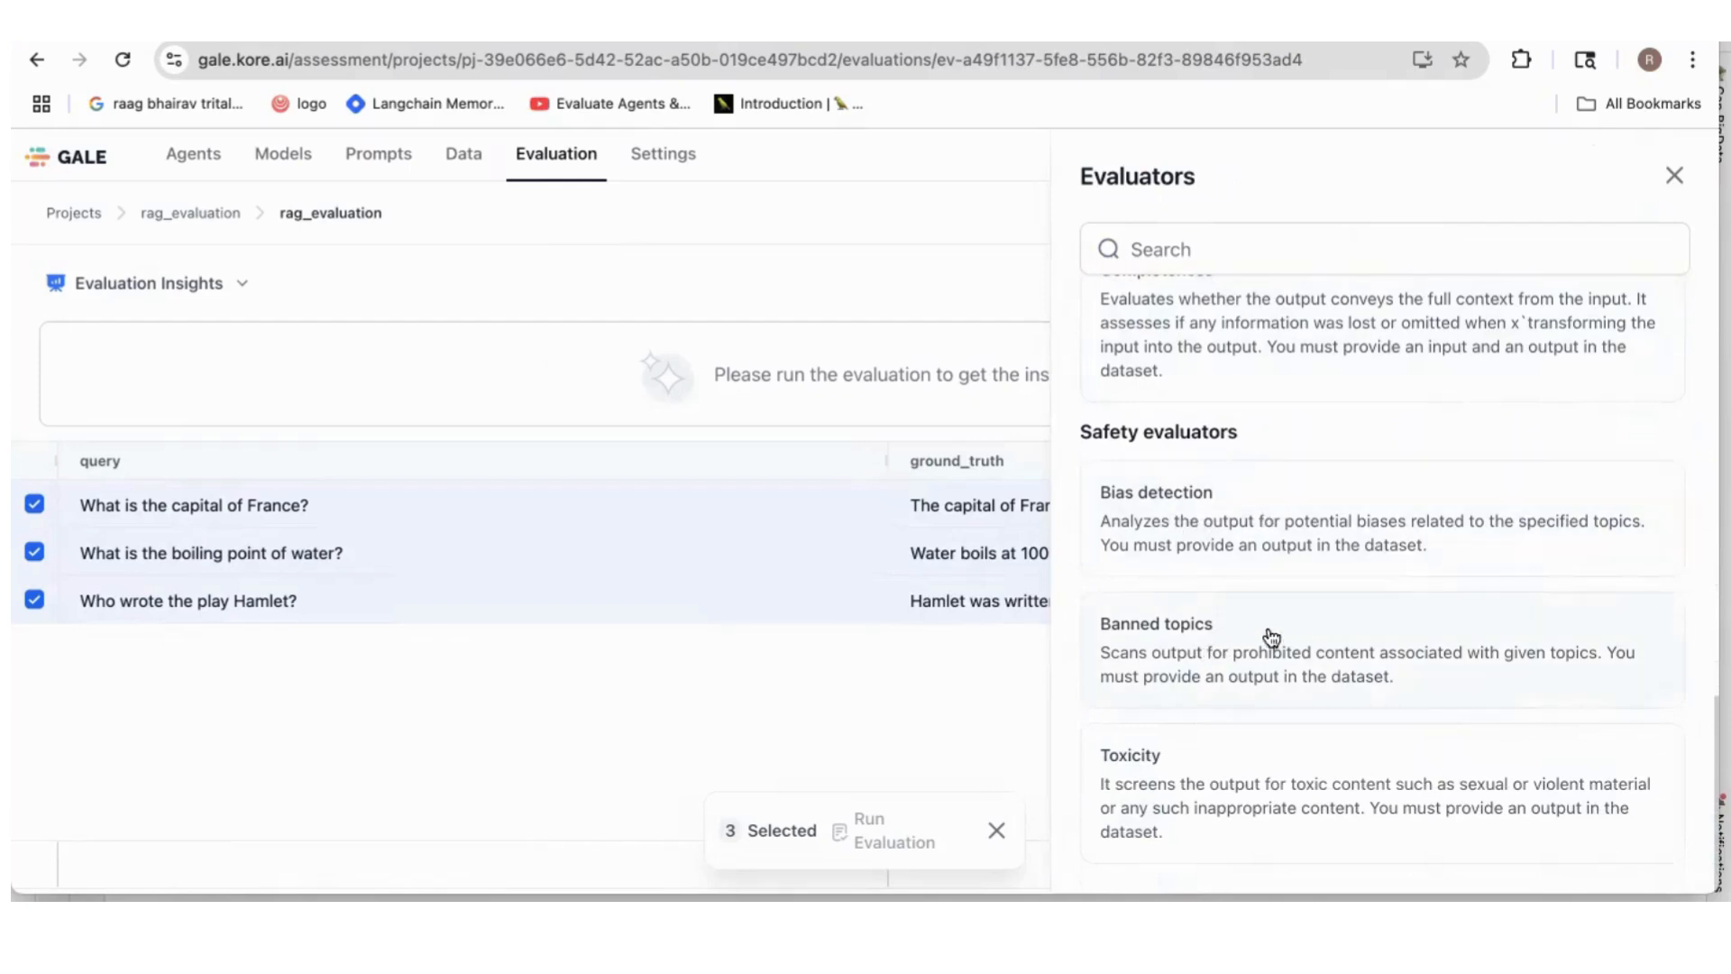
{"action": "scroll", "coordinate": [1325, 572], "scroll_direction": "up", "scroll_amount": 15}
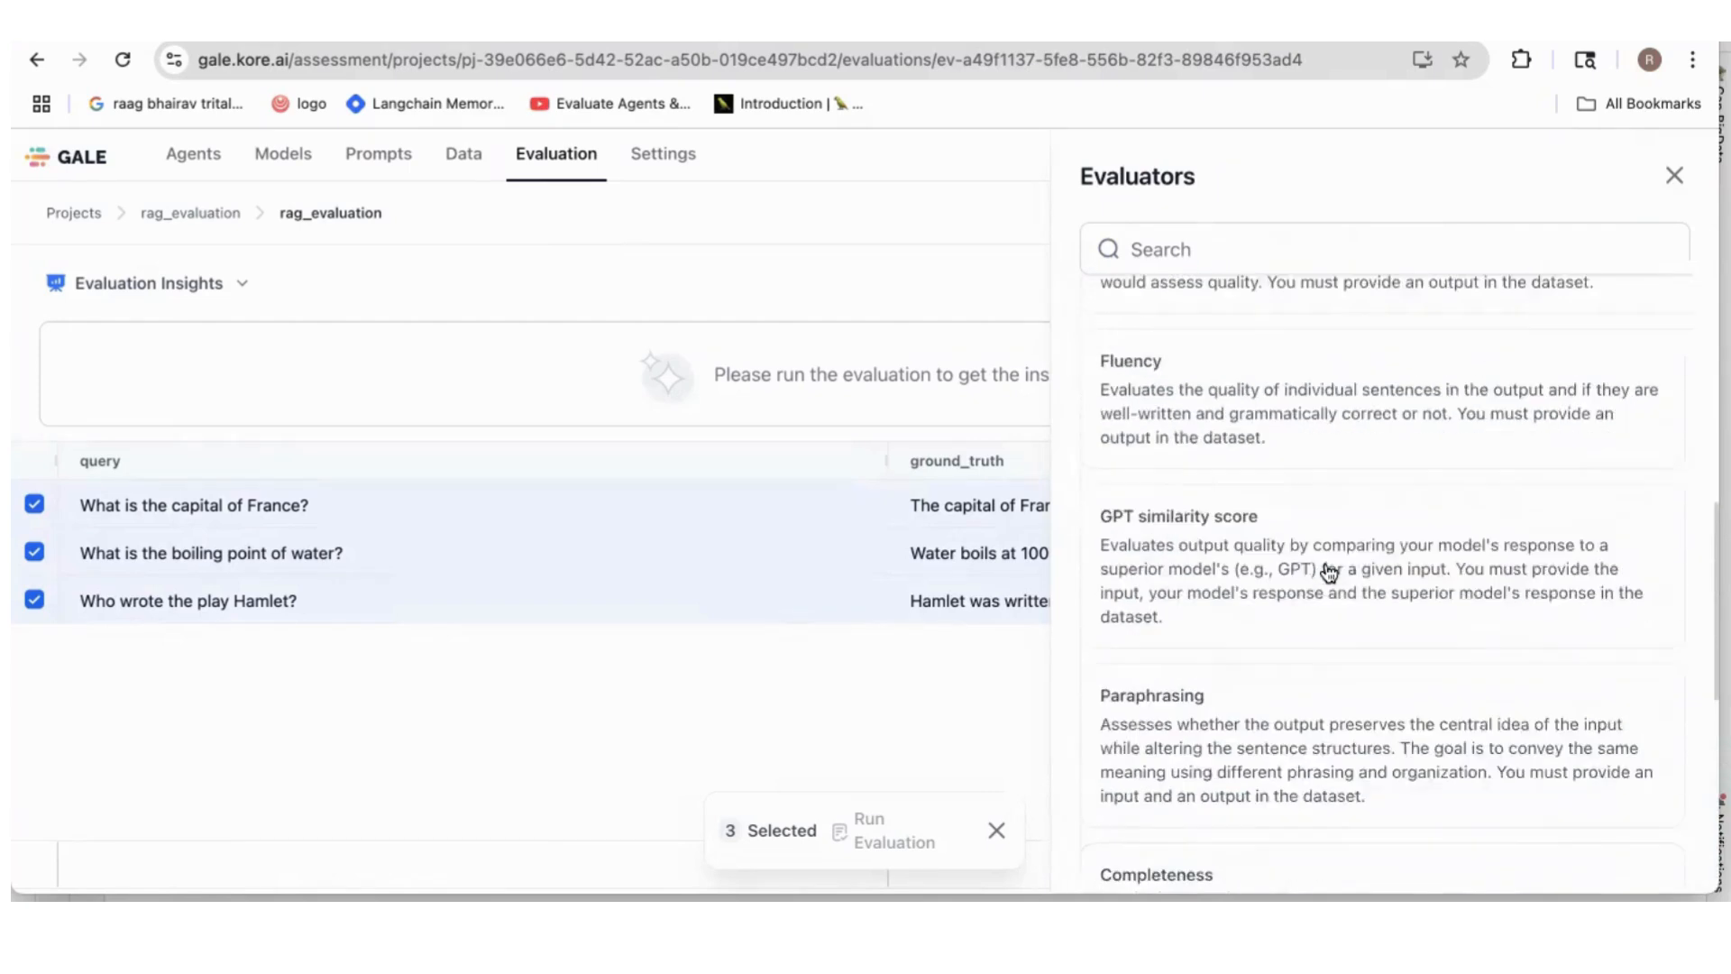
{"action": "scroll", "coordinate": [1325, 570], "scroll_direction": "up", "scroll_amount": 5}
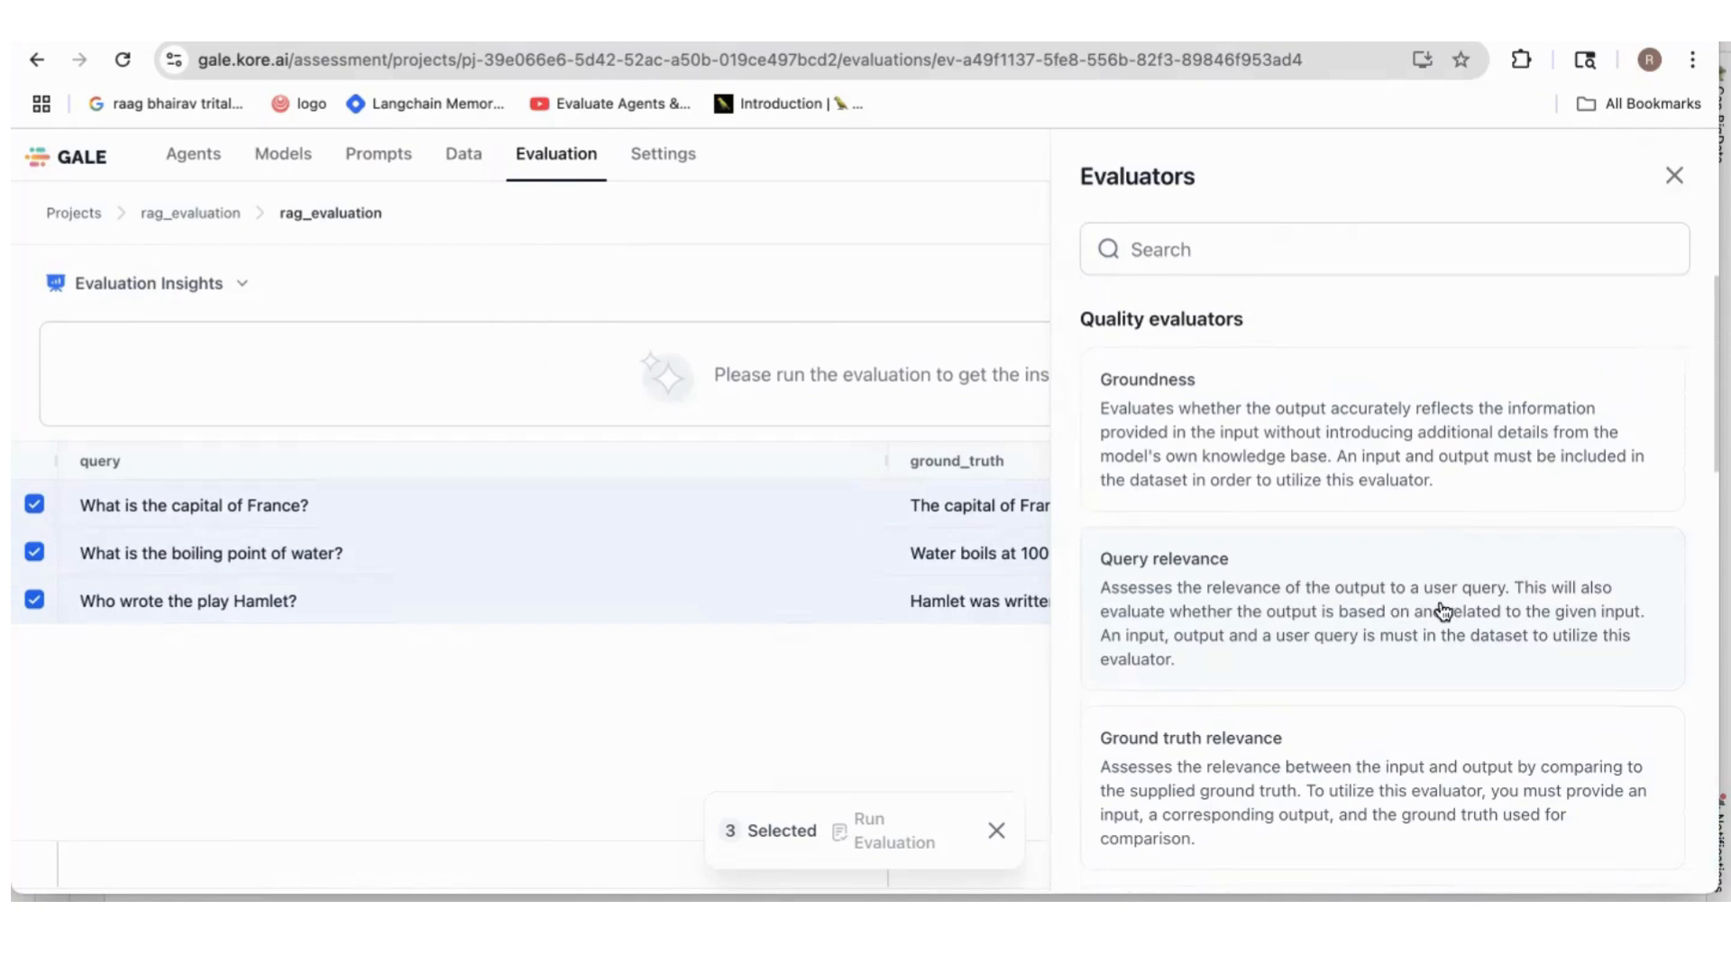
Step: Open the Query relevance evaluator and set its model to gpt-4o
{"action": "left_click", "coordinate": [1168, 651]}
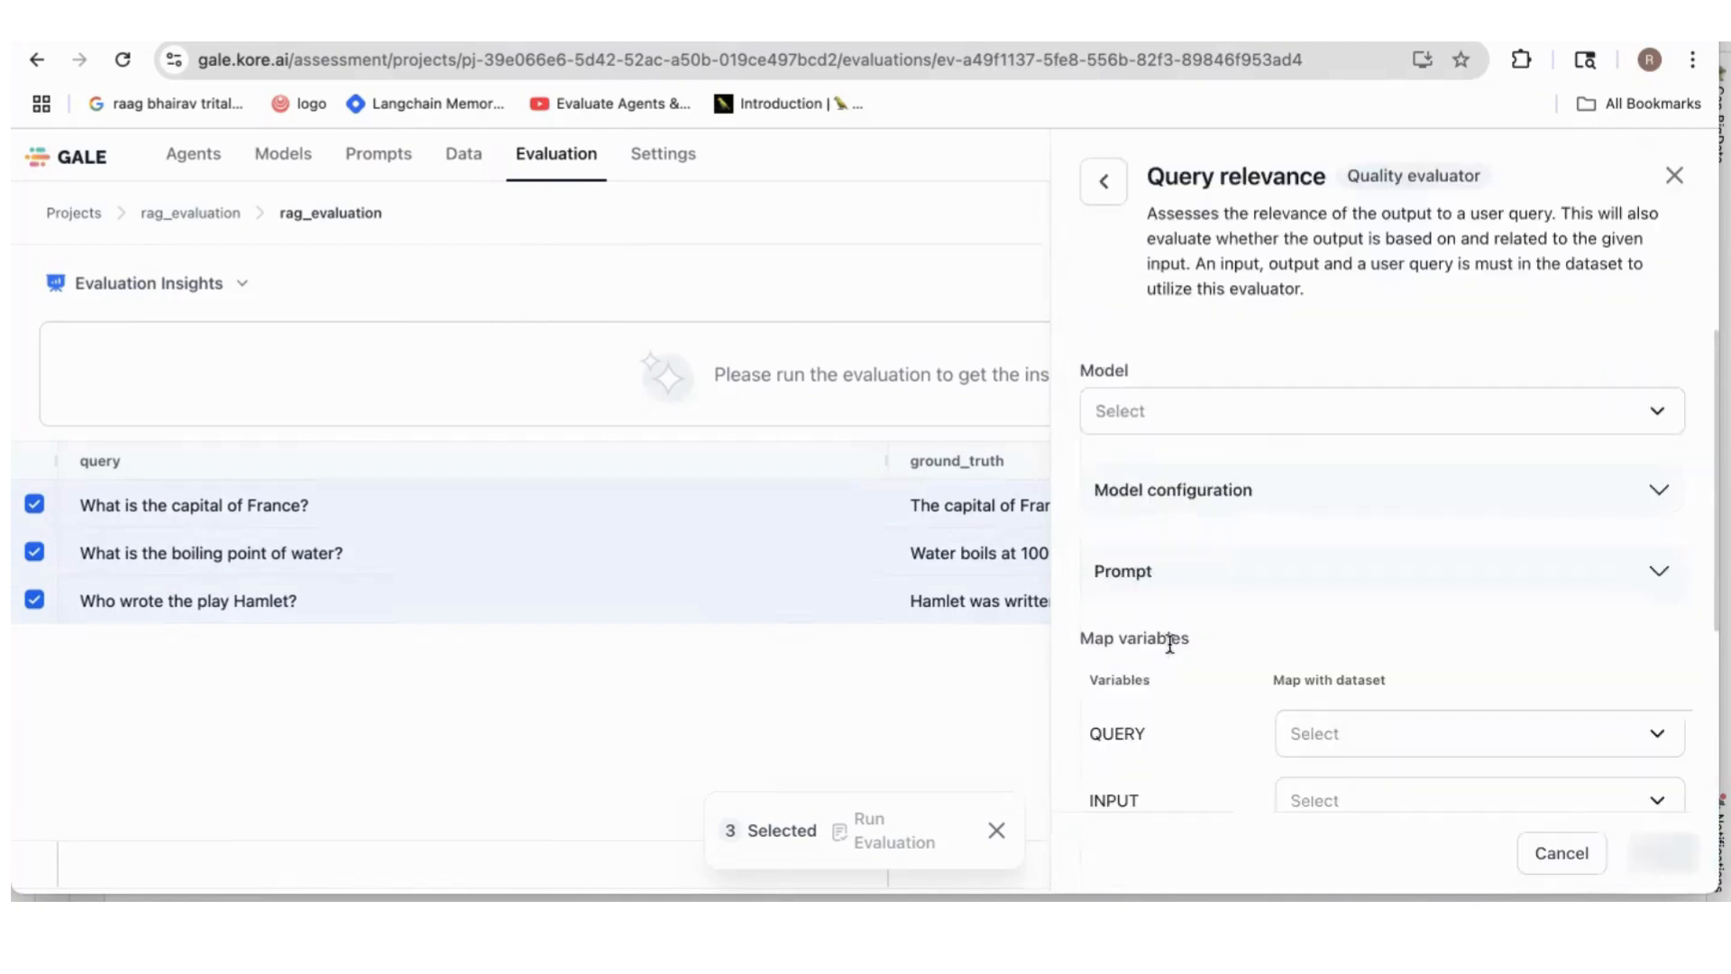
{"action": "left_click", "coordinate": [1399, 418]}
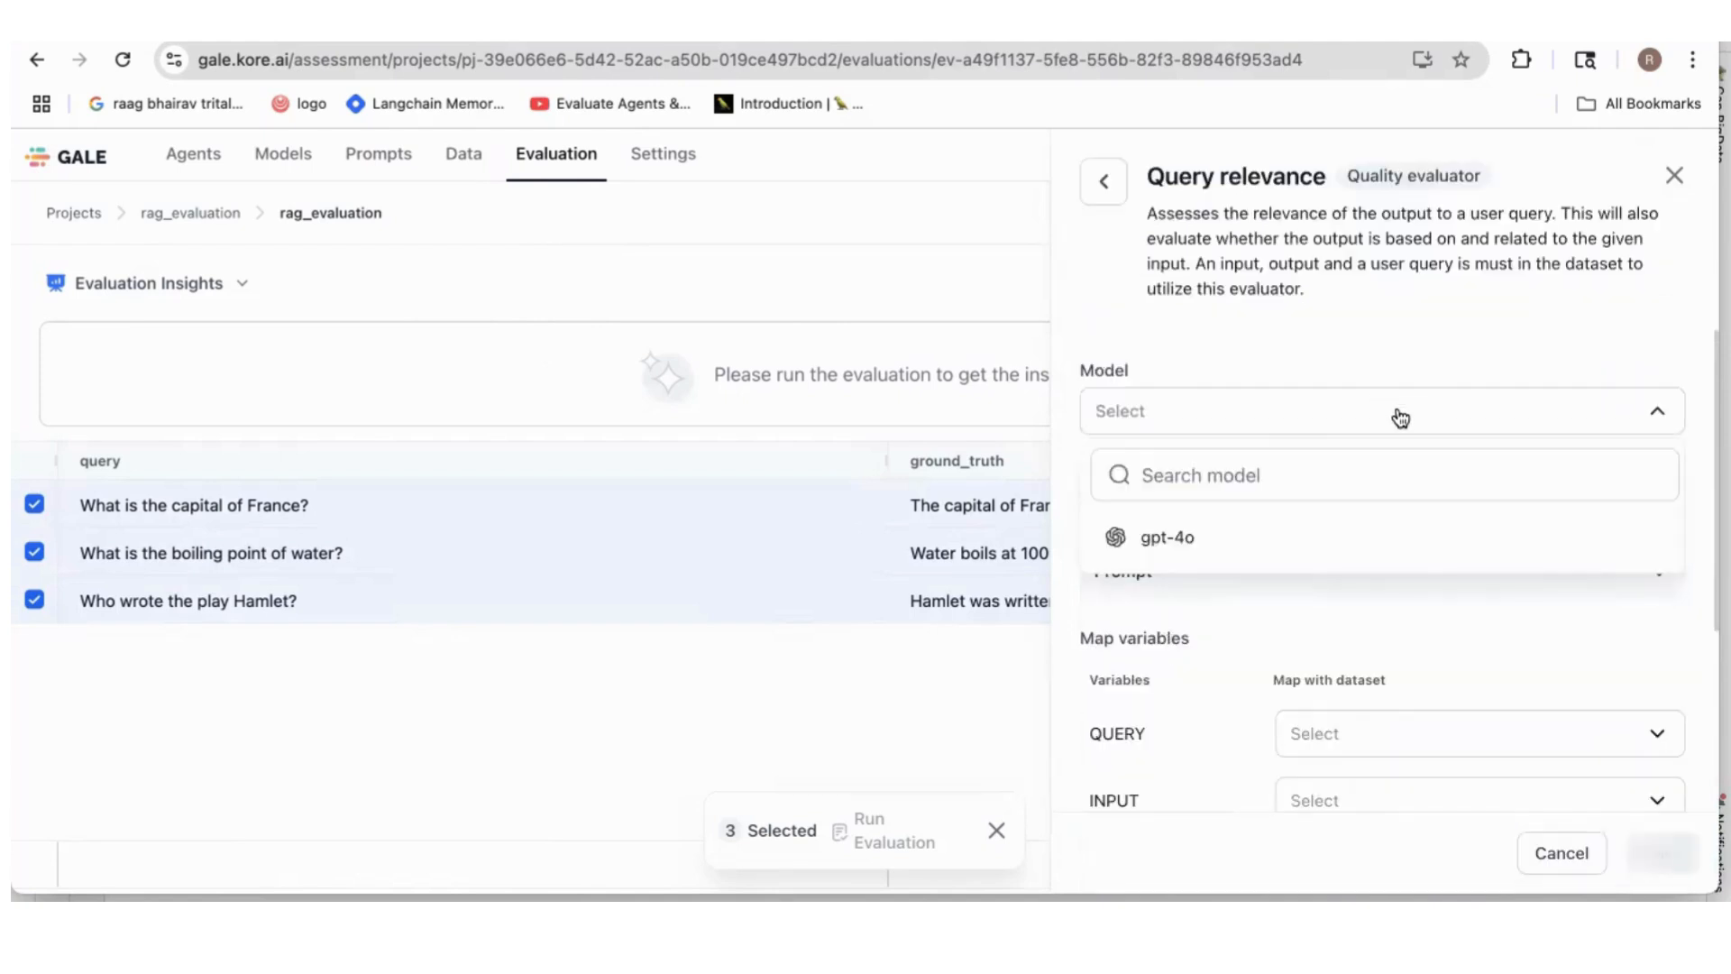
{"action": "left_click", "coordinate": [1168, 536]}
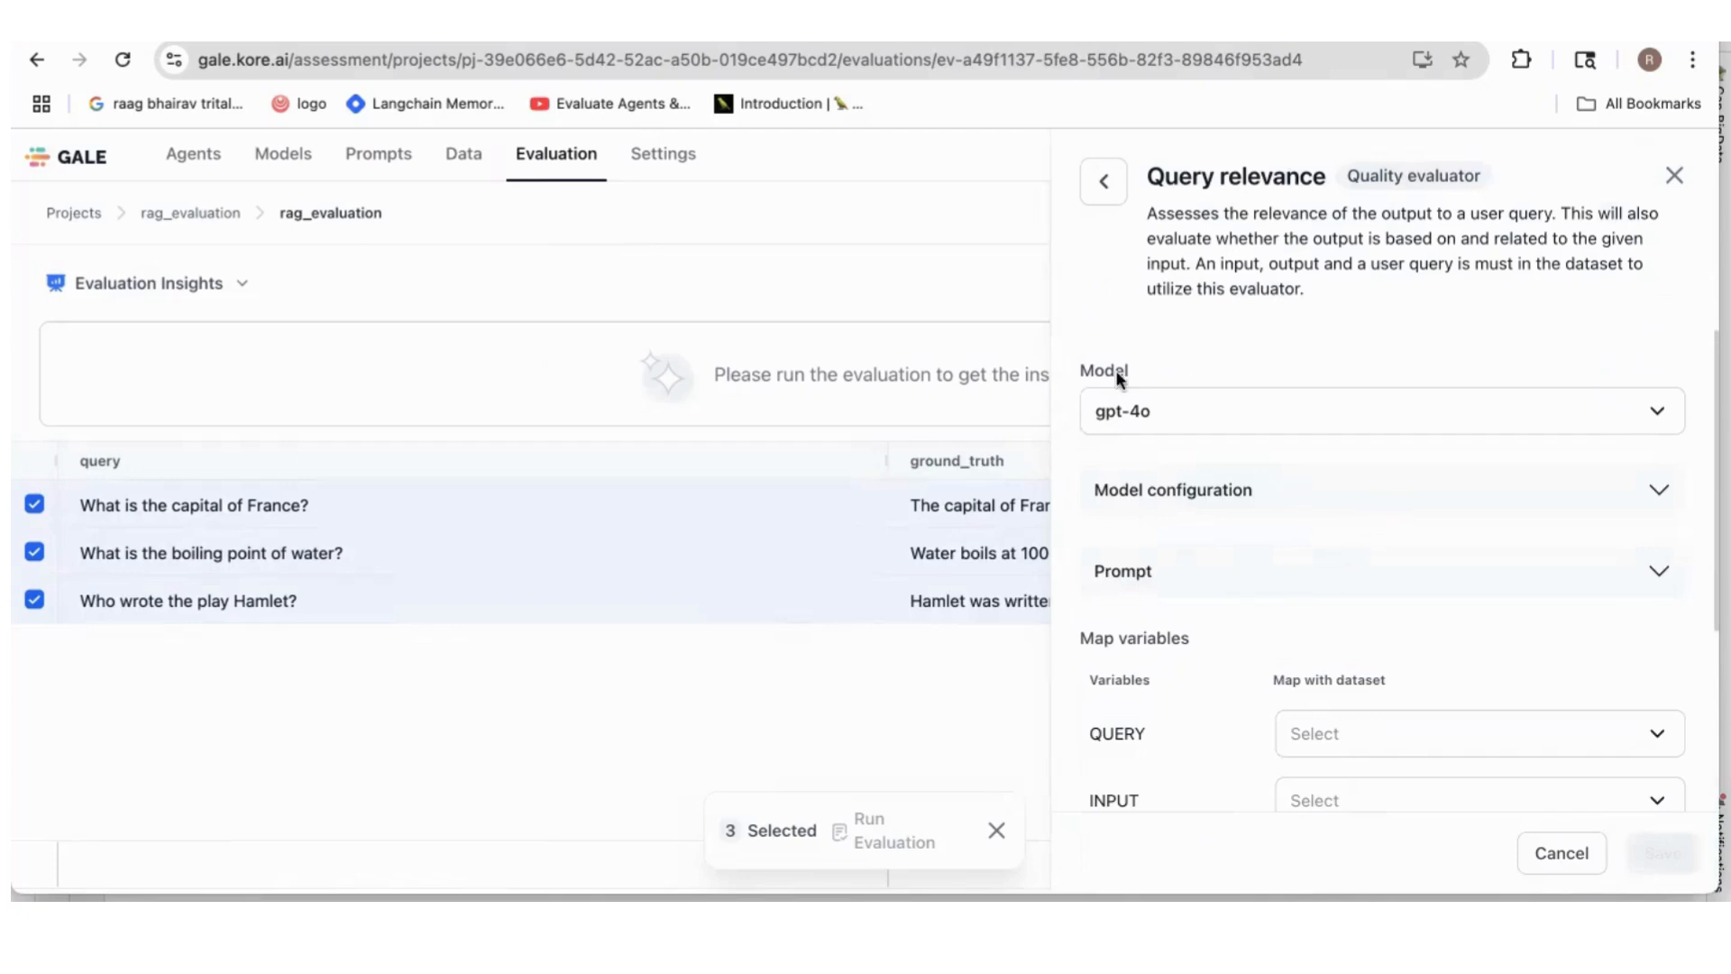
{"action": "left_click", "coordinate": [1239, 489]}
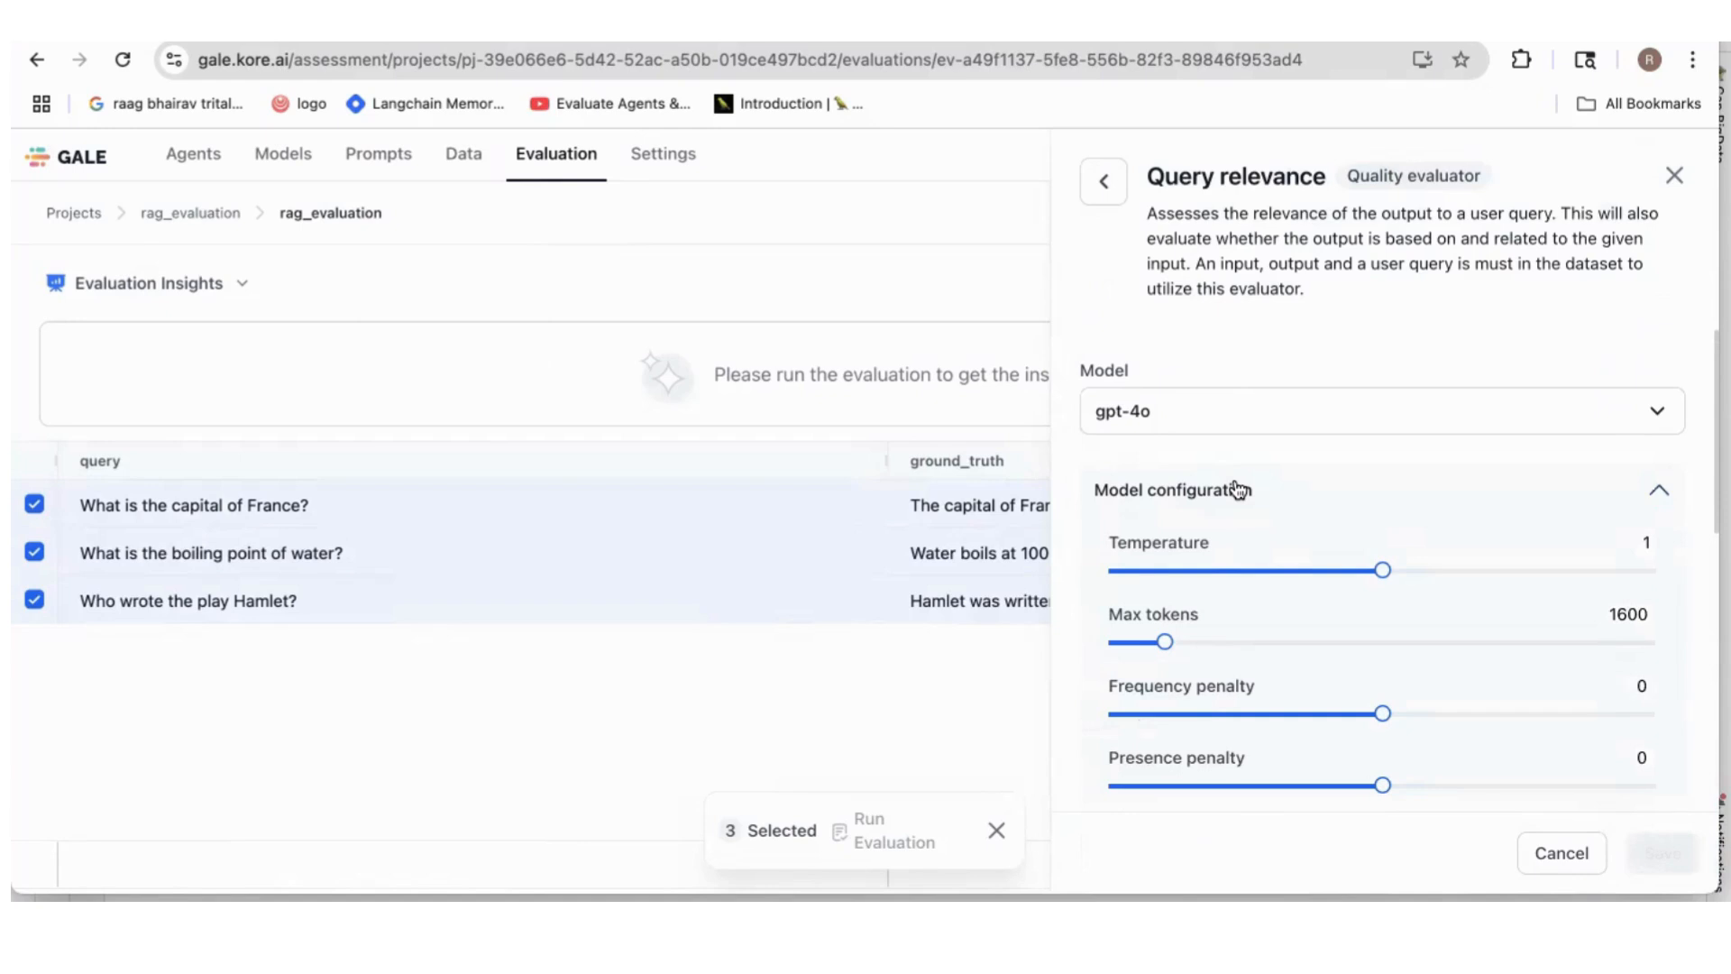
{"action": "left_click", "coordinate": [1239, 489]}
Step: Read through the evaluator's prompt, then open the QUERY variable mapping
{"action": "left_click", "coordinate": [1222, 572]}
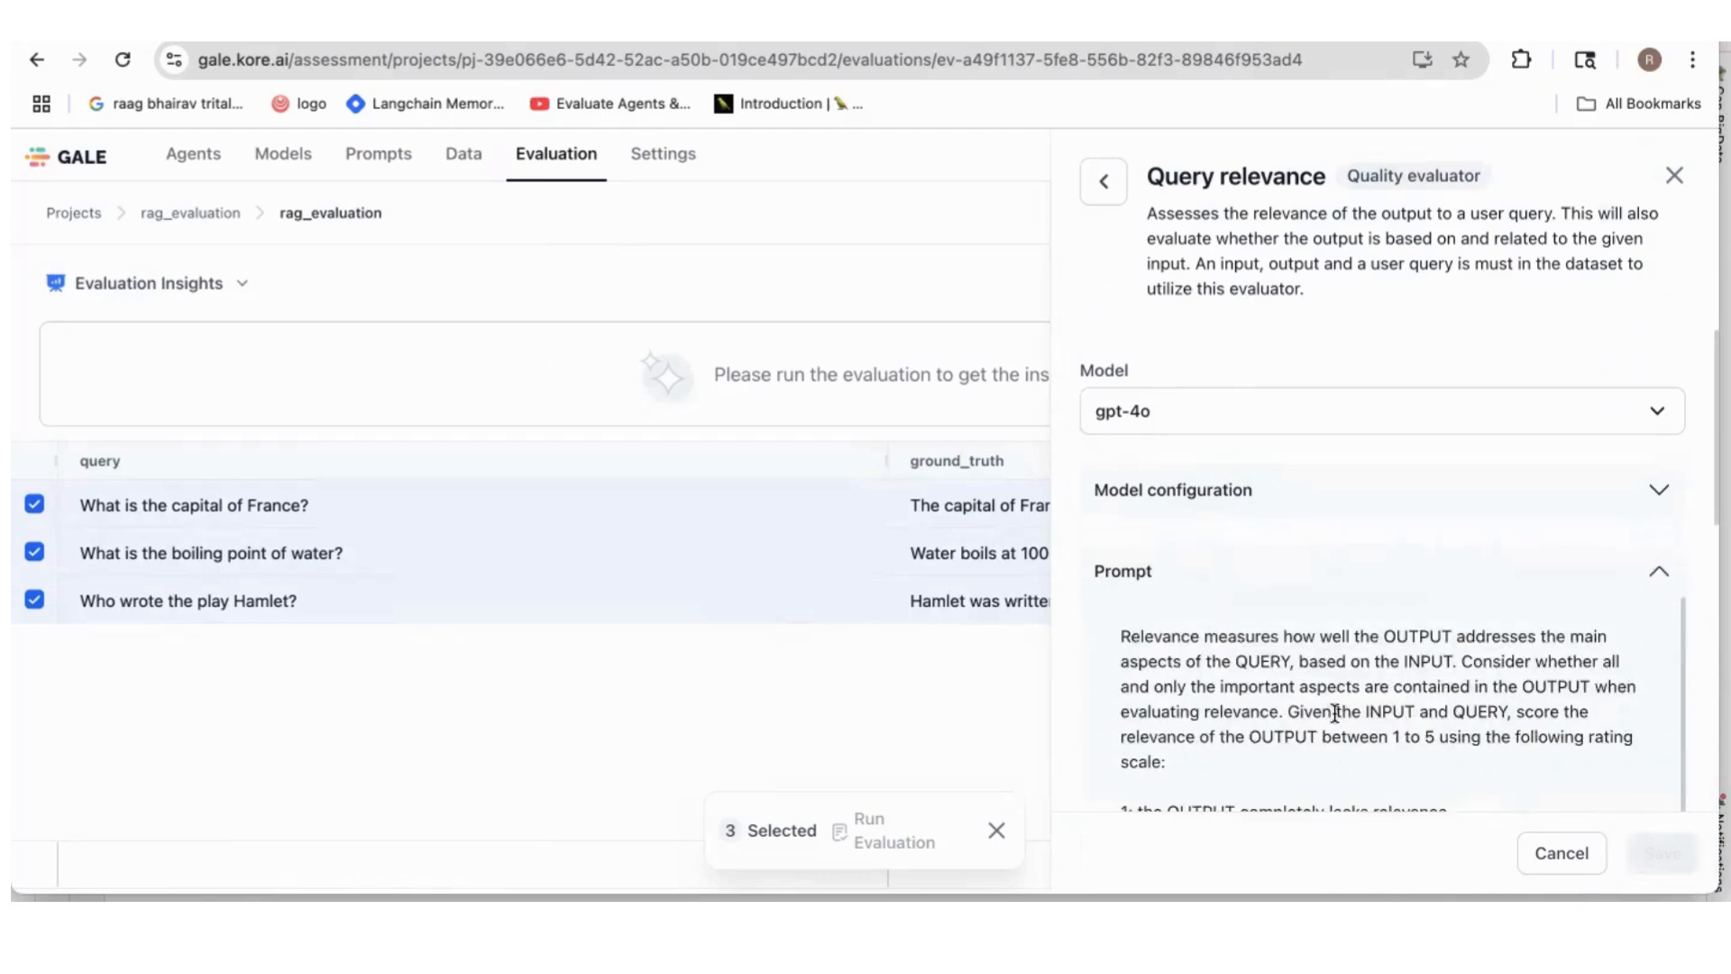
{"action": "scroll", "coordinate": [1334, 712], "scroll_direction": "down", "scroll_amount": 1}
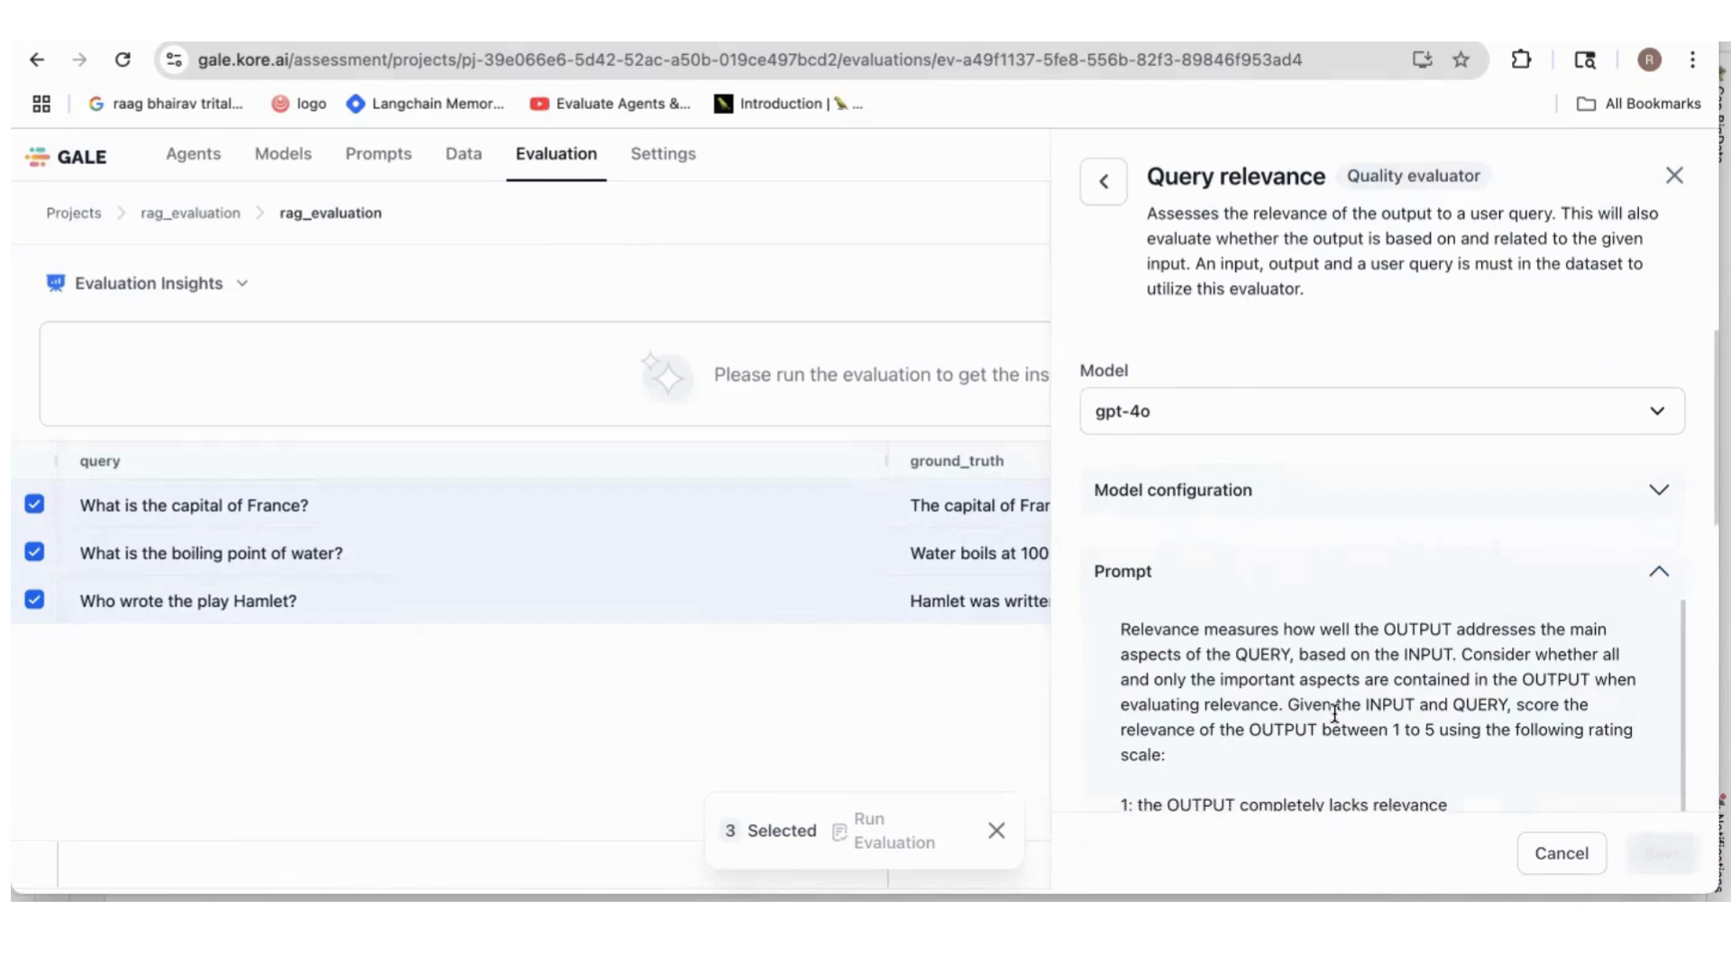
{"action": "scroll", "coordinate": [1334, 712], "scroll_direction": "down", "scroll_amount": 5}
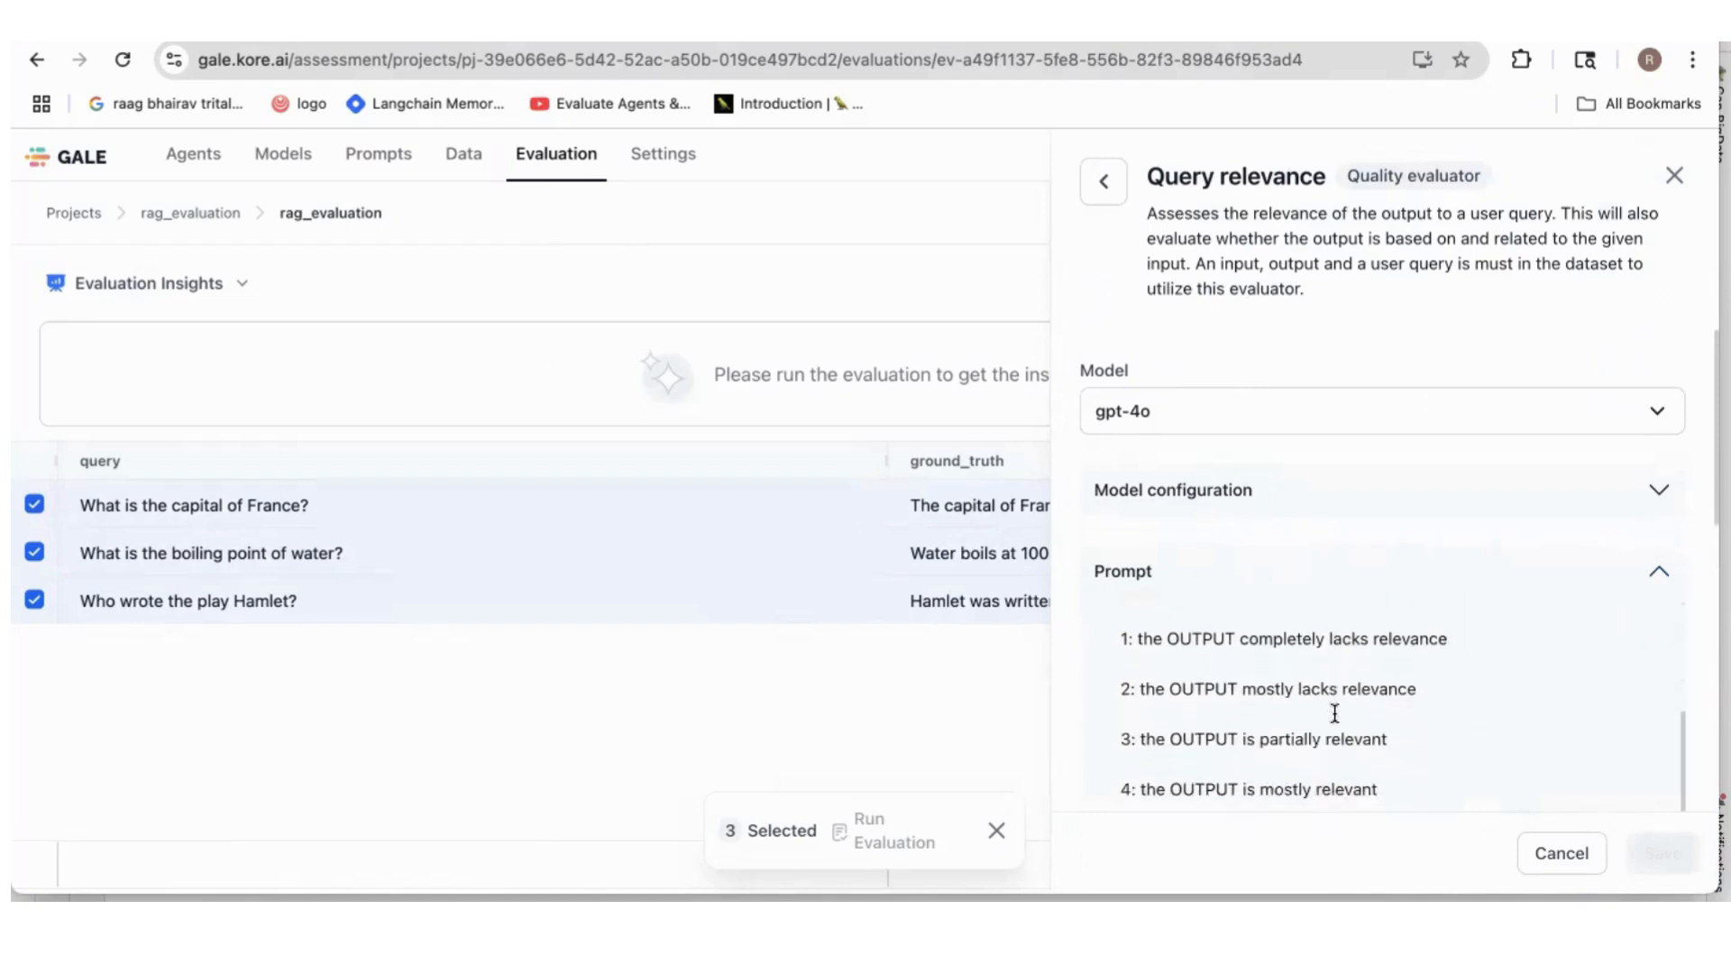
{"action": "scroll", "coordinate": [1334, 712], "scroll_direction": "down", "scroll_amount": 2}
{"action": "scroll", "coordinate": [1335, 712], "scroll_direction": "down", "scroll_amount": 5}
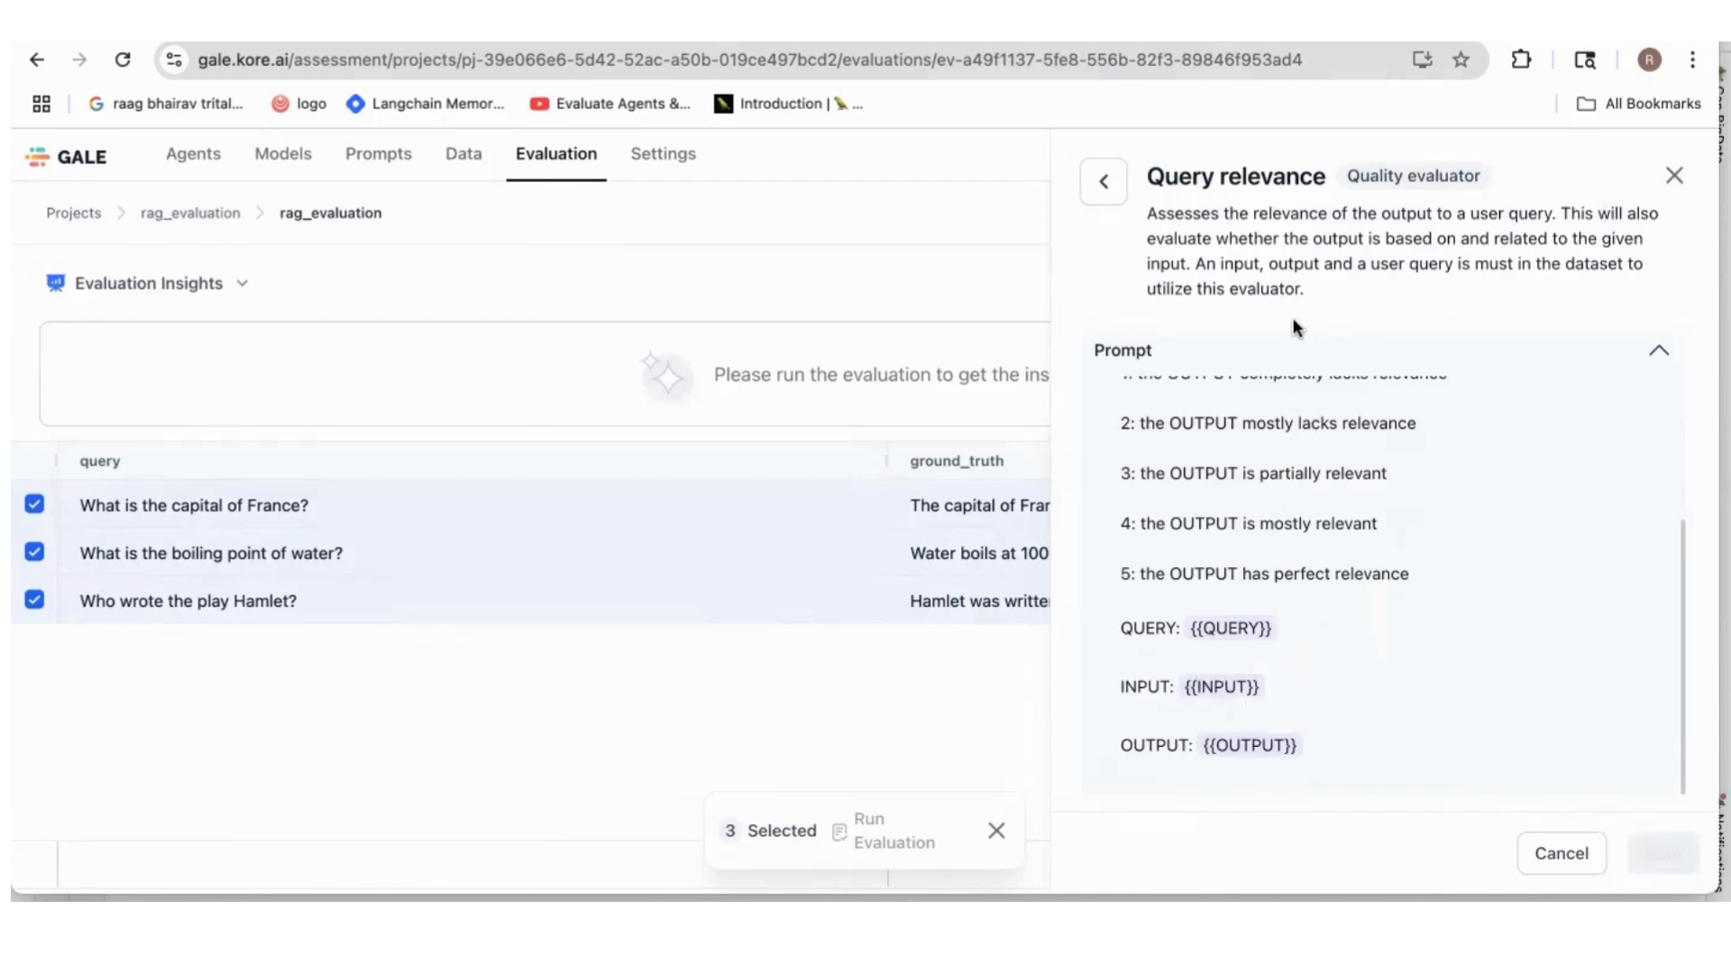
{"action": "left_click", "coordinate": [1220, 356]}
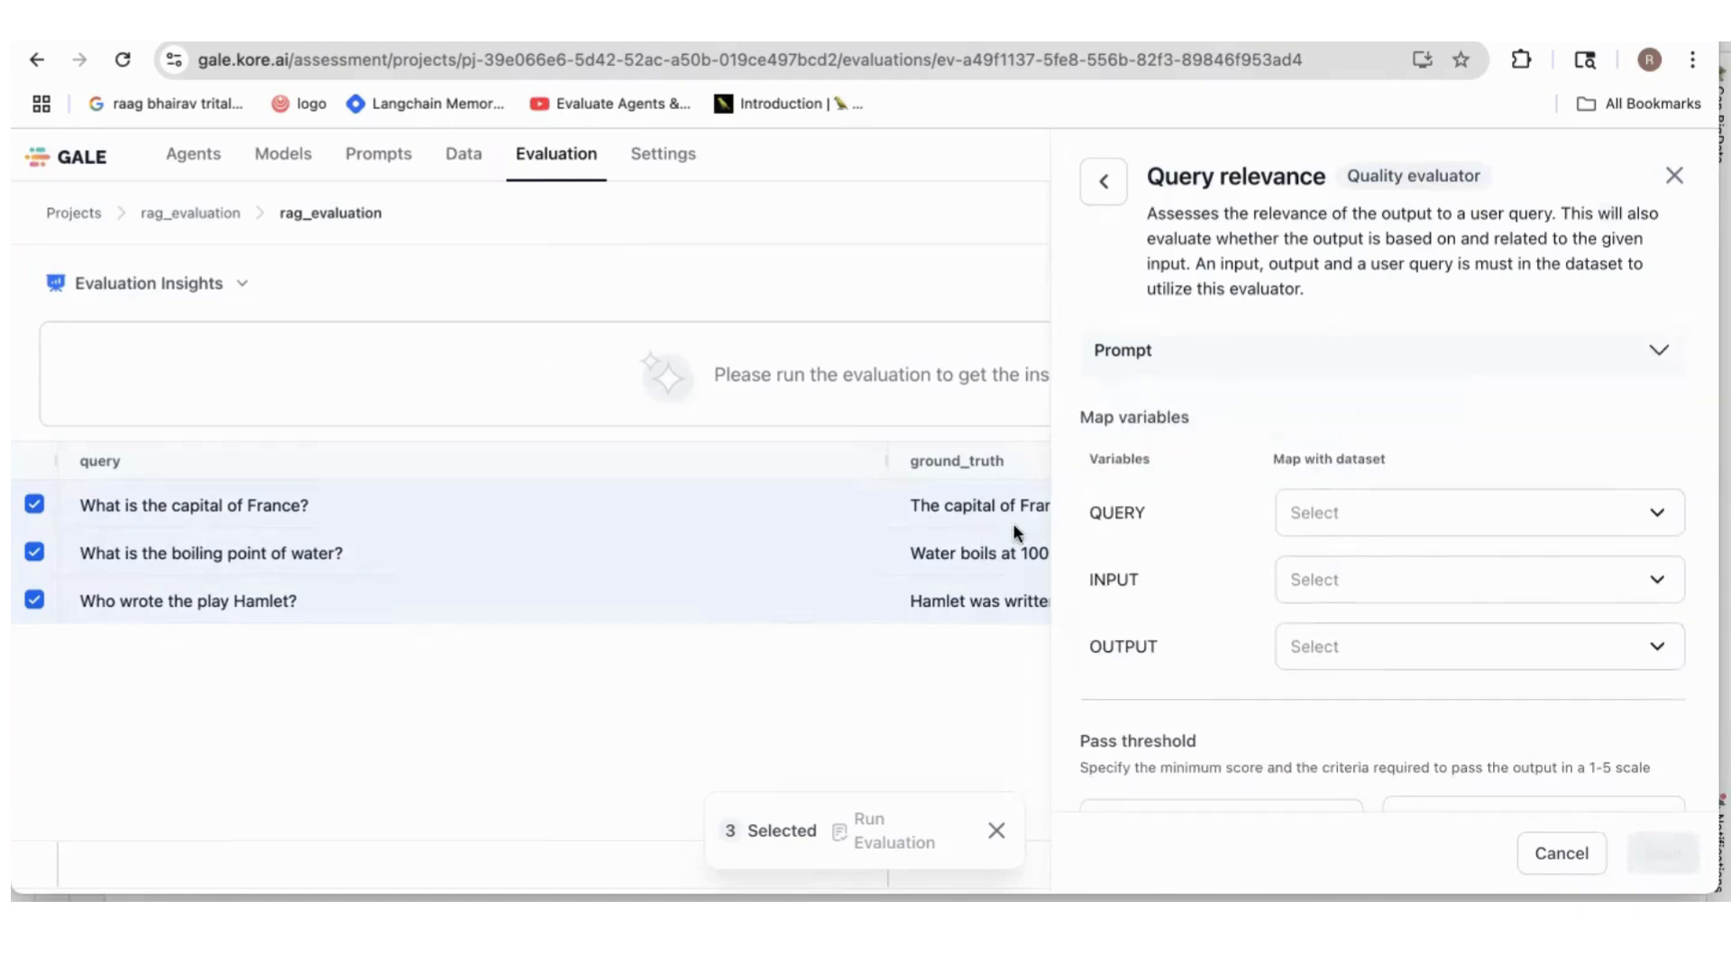
{"action": "left_click", "coordinate": [1439, 521]}
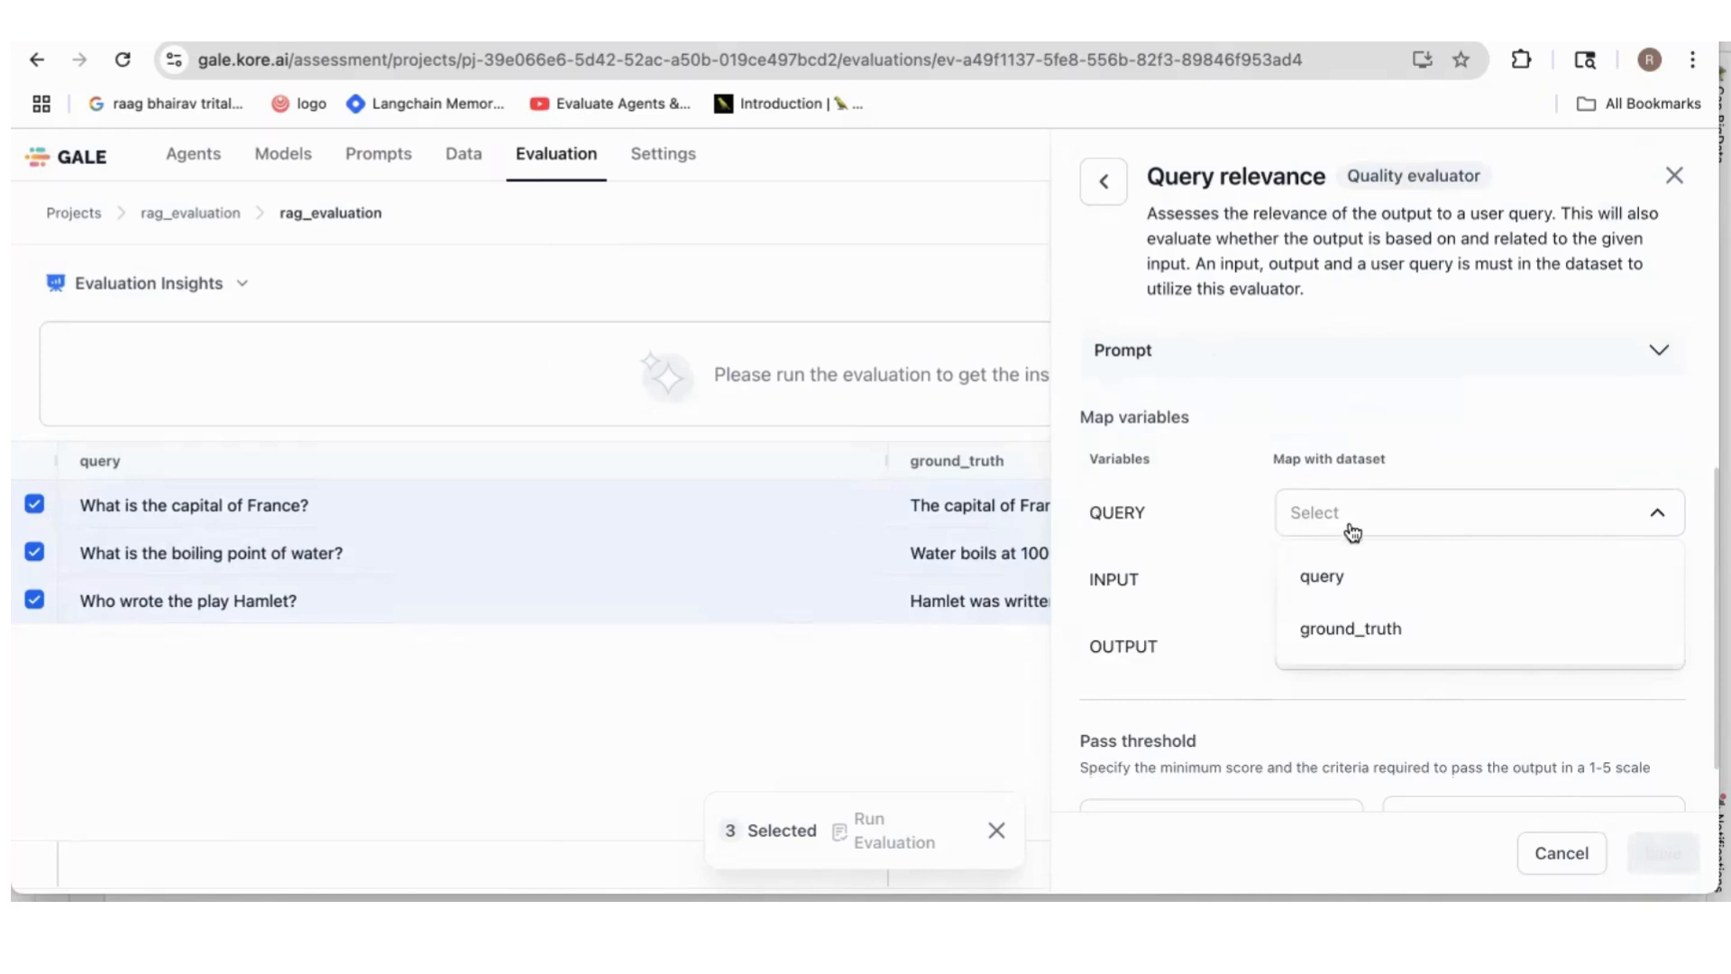
Step: Map QUERY to the query column, and INPUT and OUTPUT to ground_truth
{"action": "left_click", "coordinate": [1315, 579]}
{"action": "left_click", "coordinate": [1371, 582]}
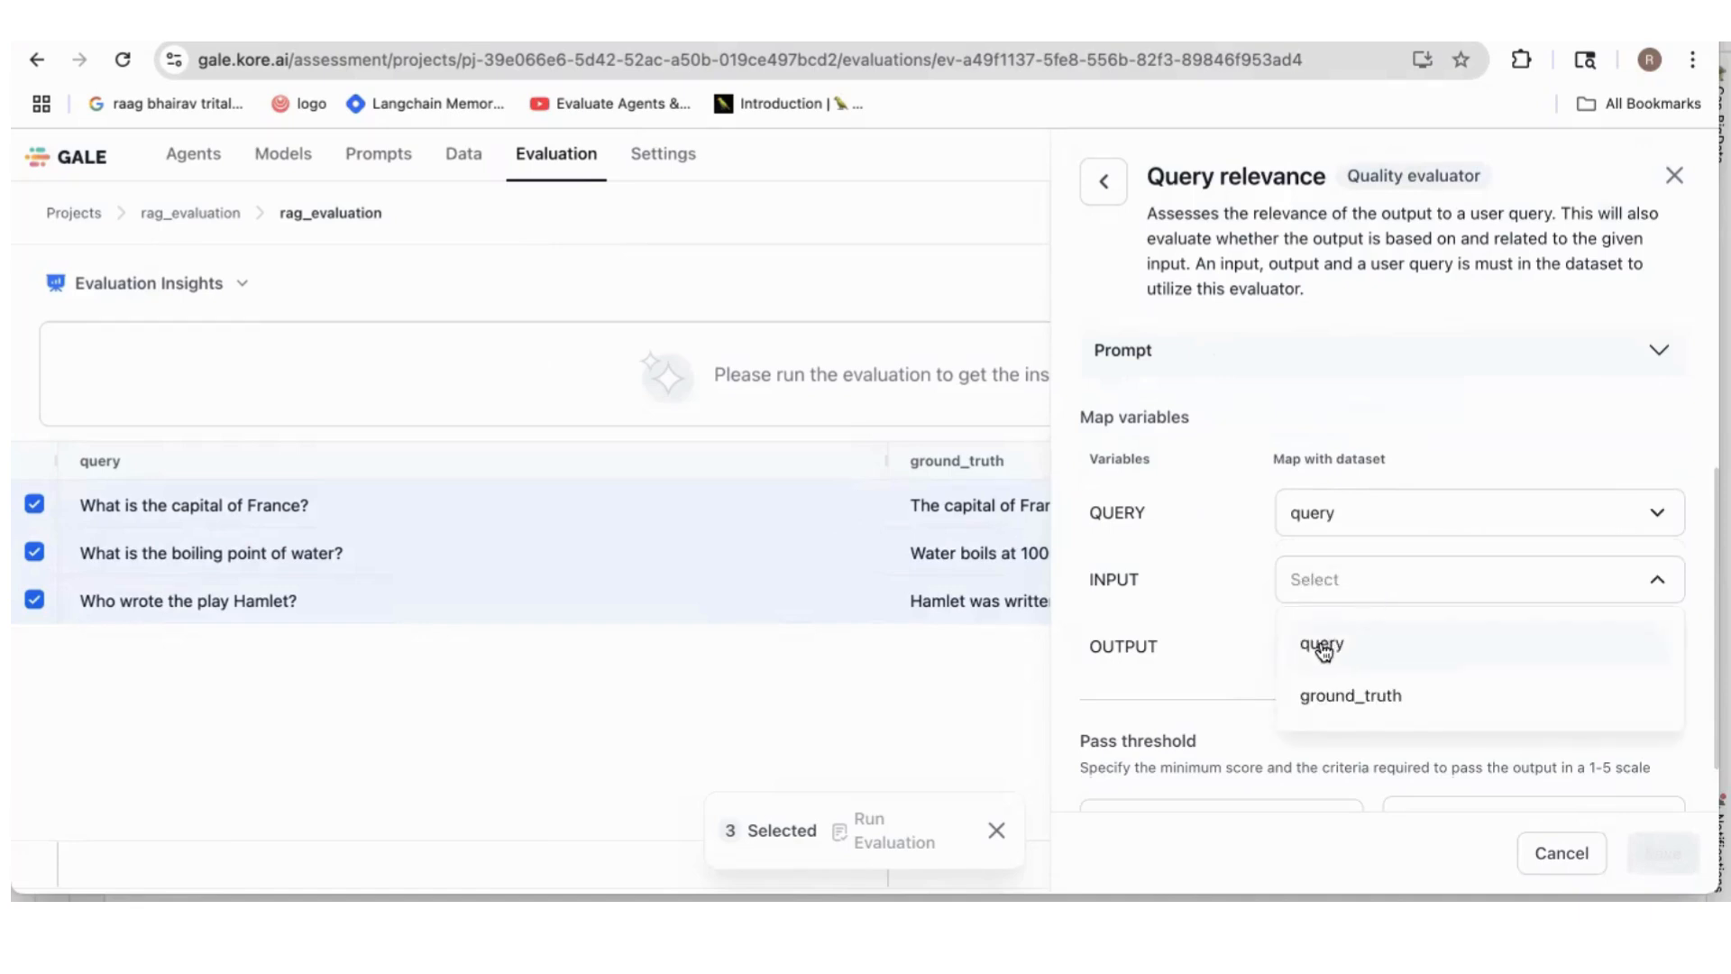
{"action": "left_click", "coordinate": [1346, 697]}
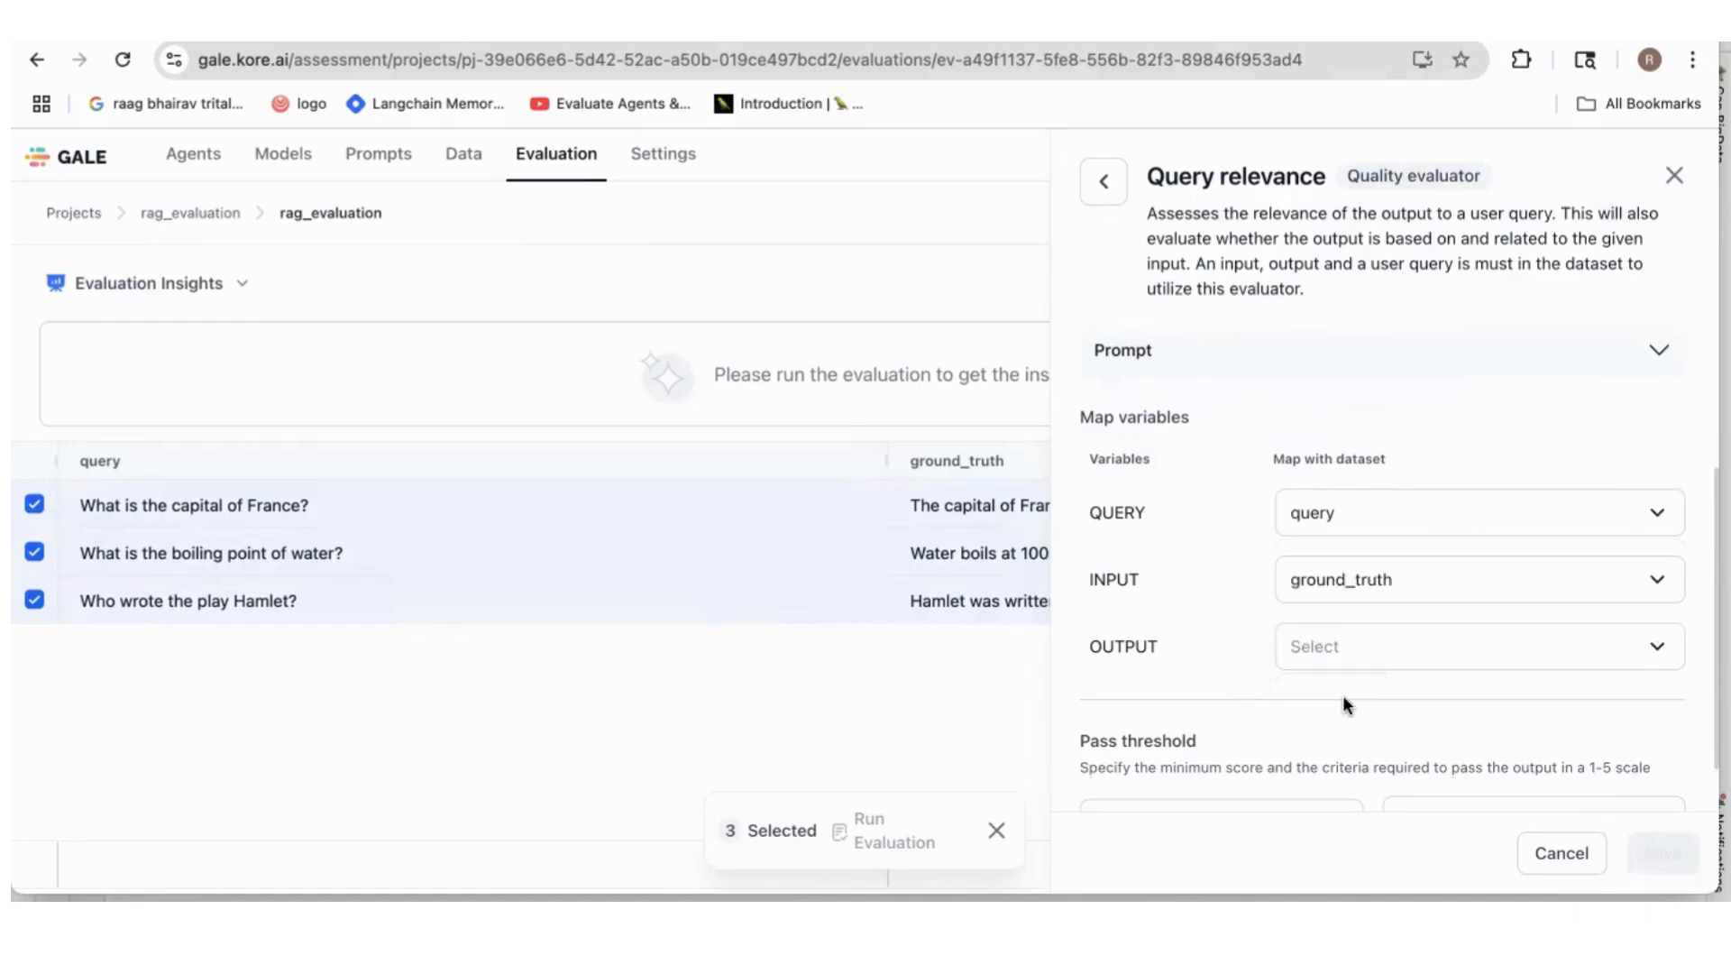
{"action": "left_click", "coordinate": [1412, 663]}
{"action": "left_click", "coordinate": [1343, 762]}
Step: Set the pass criterion to greater than 4 and save the evaluator
{"action": "scroll", "coordinate": [1256, 622], "scroll_direction": "down", "scroll_amount": 1}
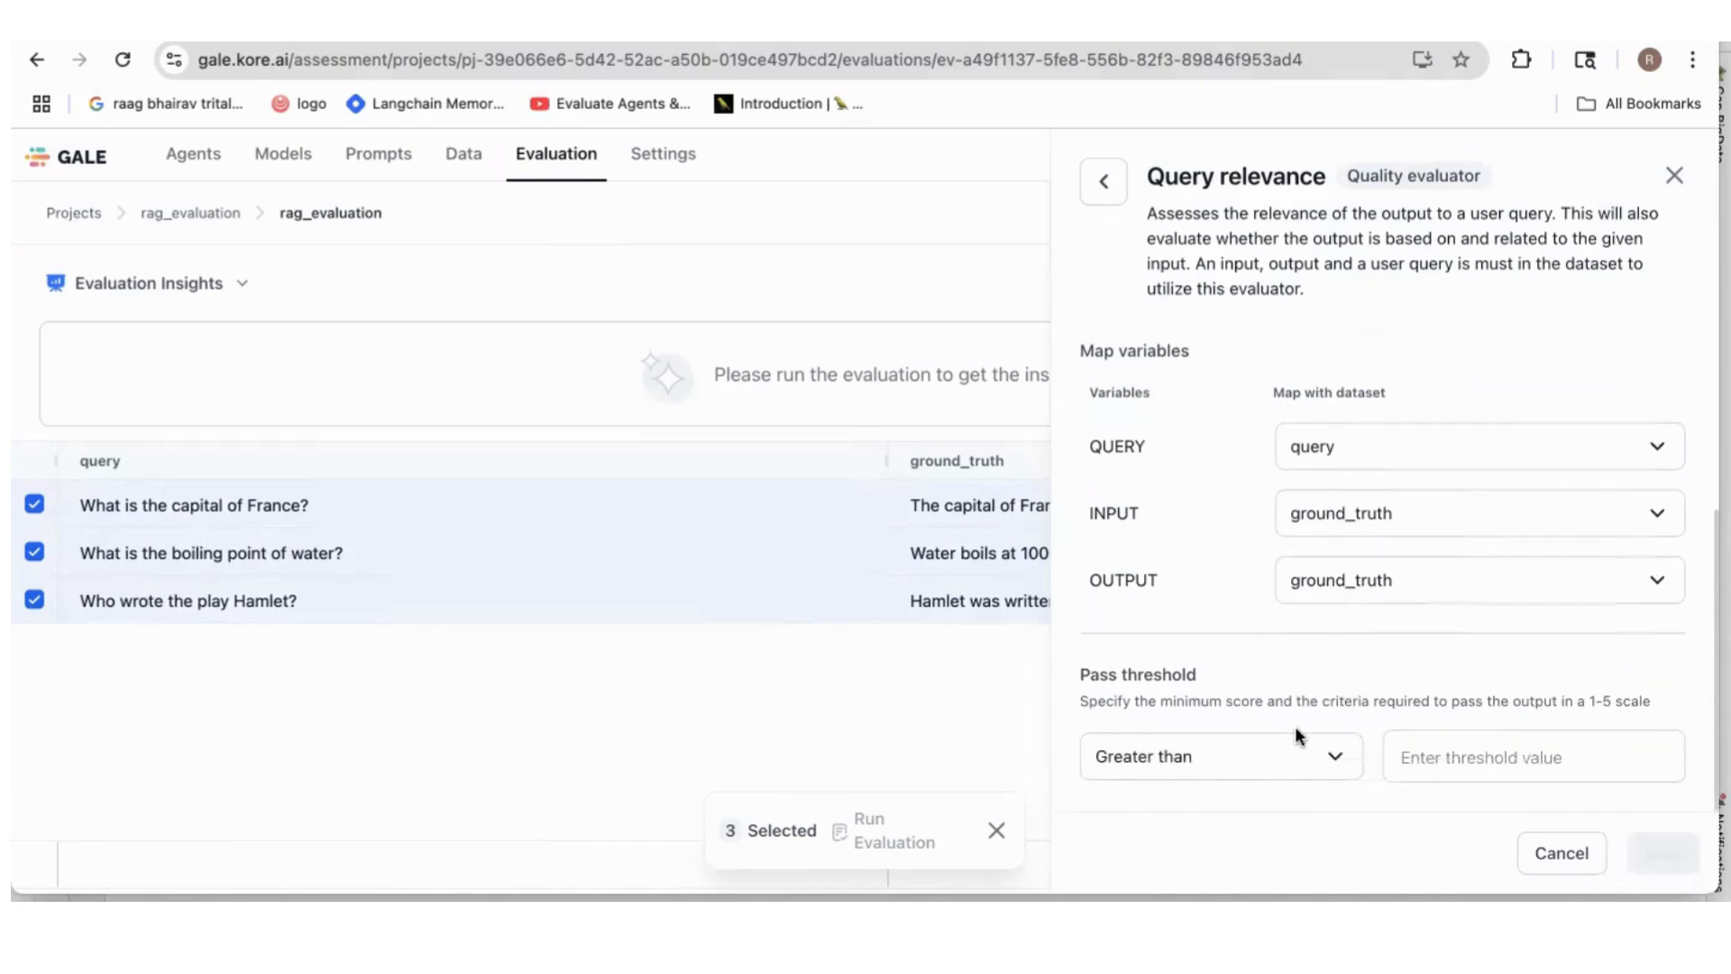
{"action": "left_click", "coordinate": [1336, 757]}
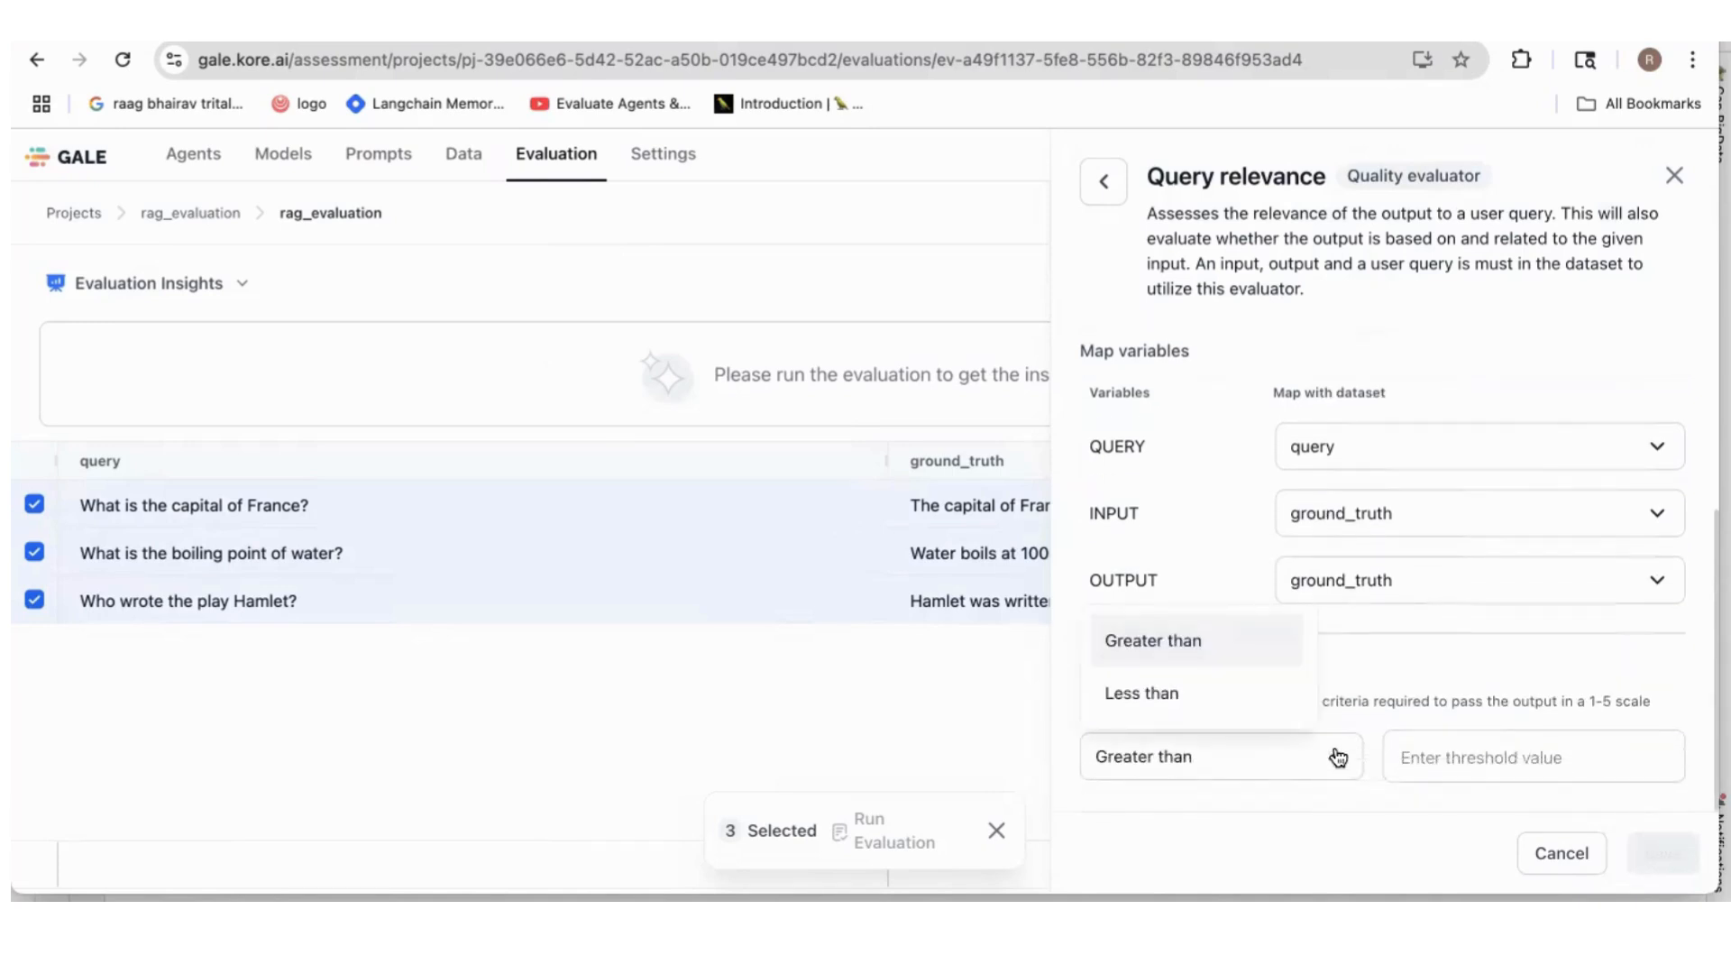
{"action": "left_click", "coordinate": [1231, 642]}
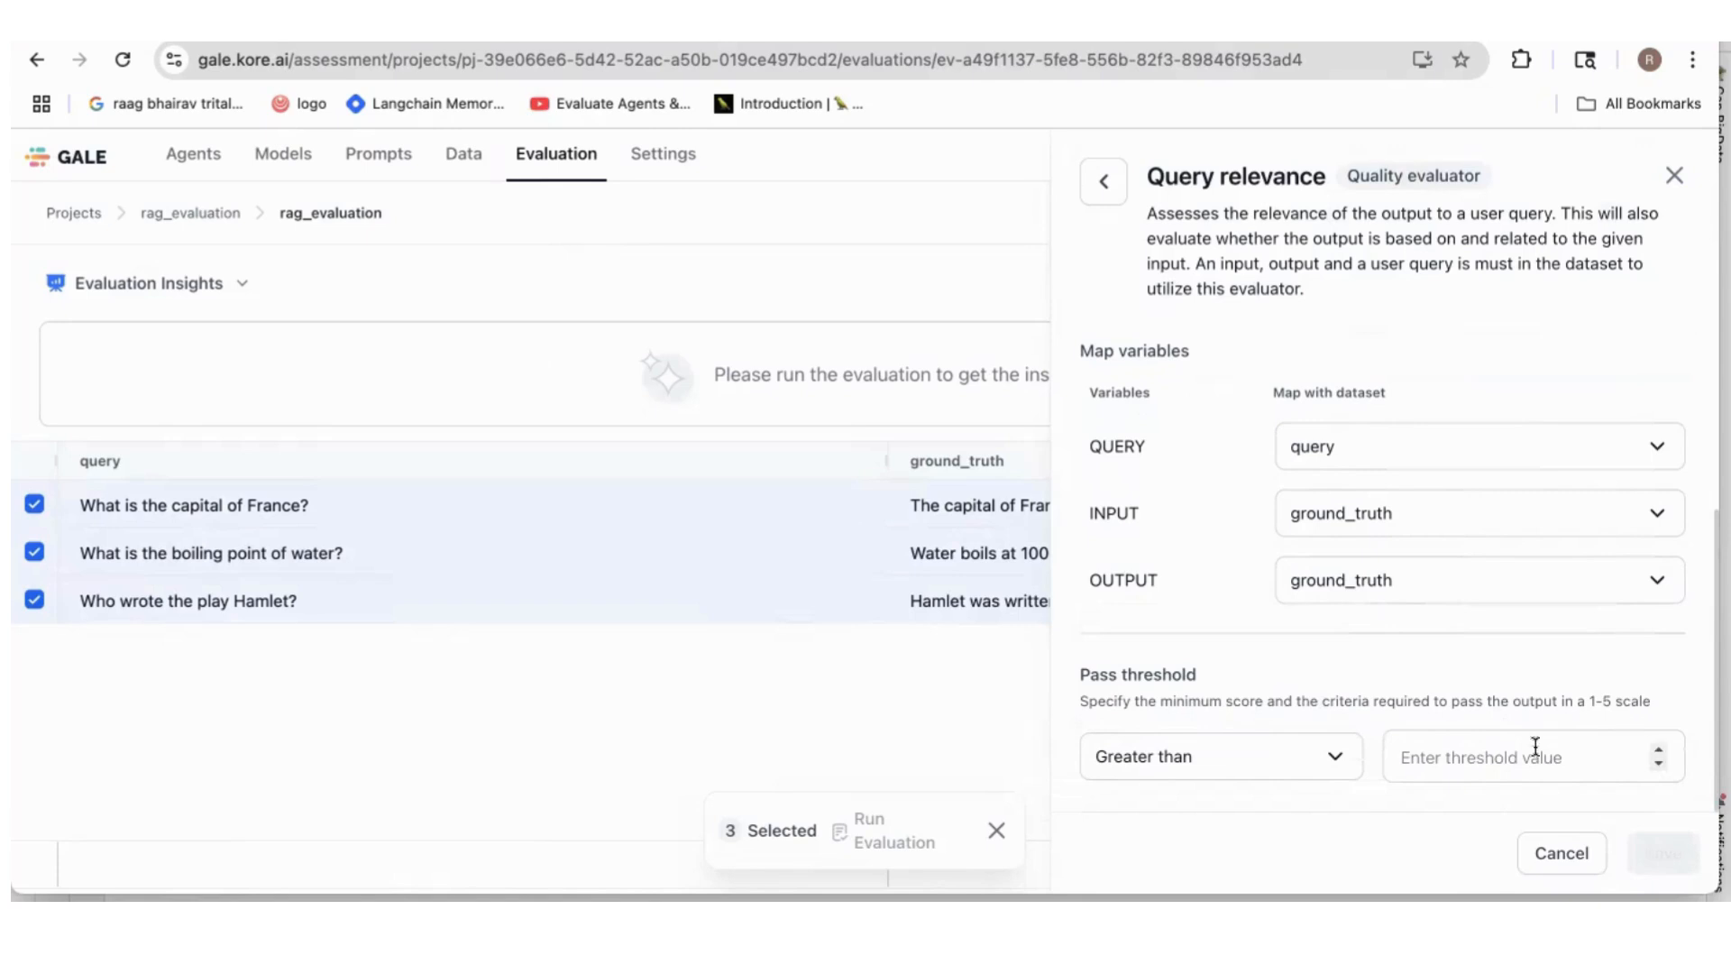
{"action": "left_click", "coordinate": [1463, 758]}
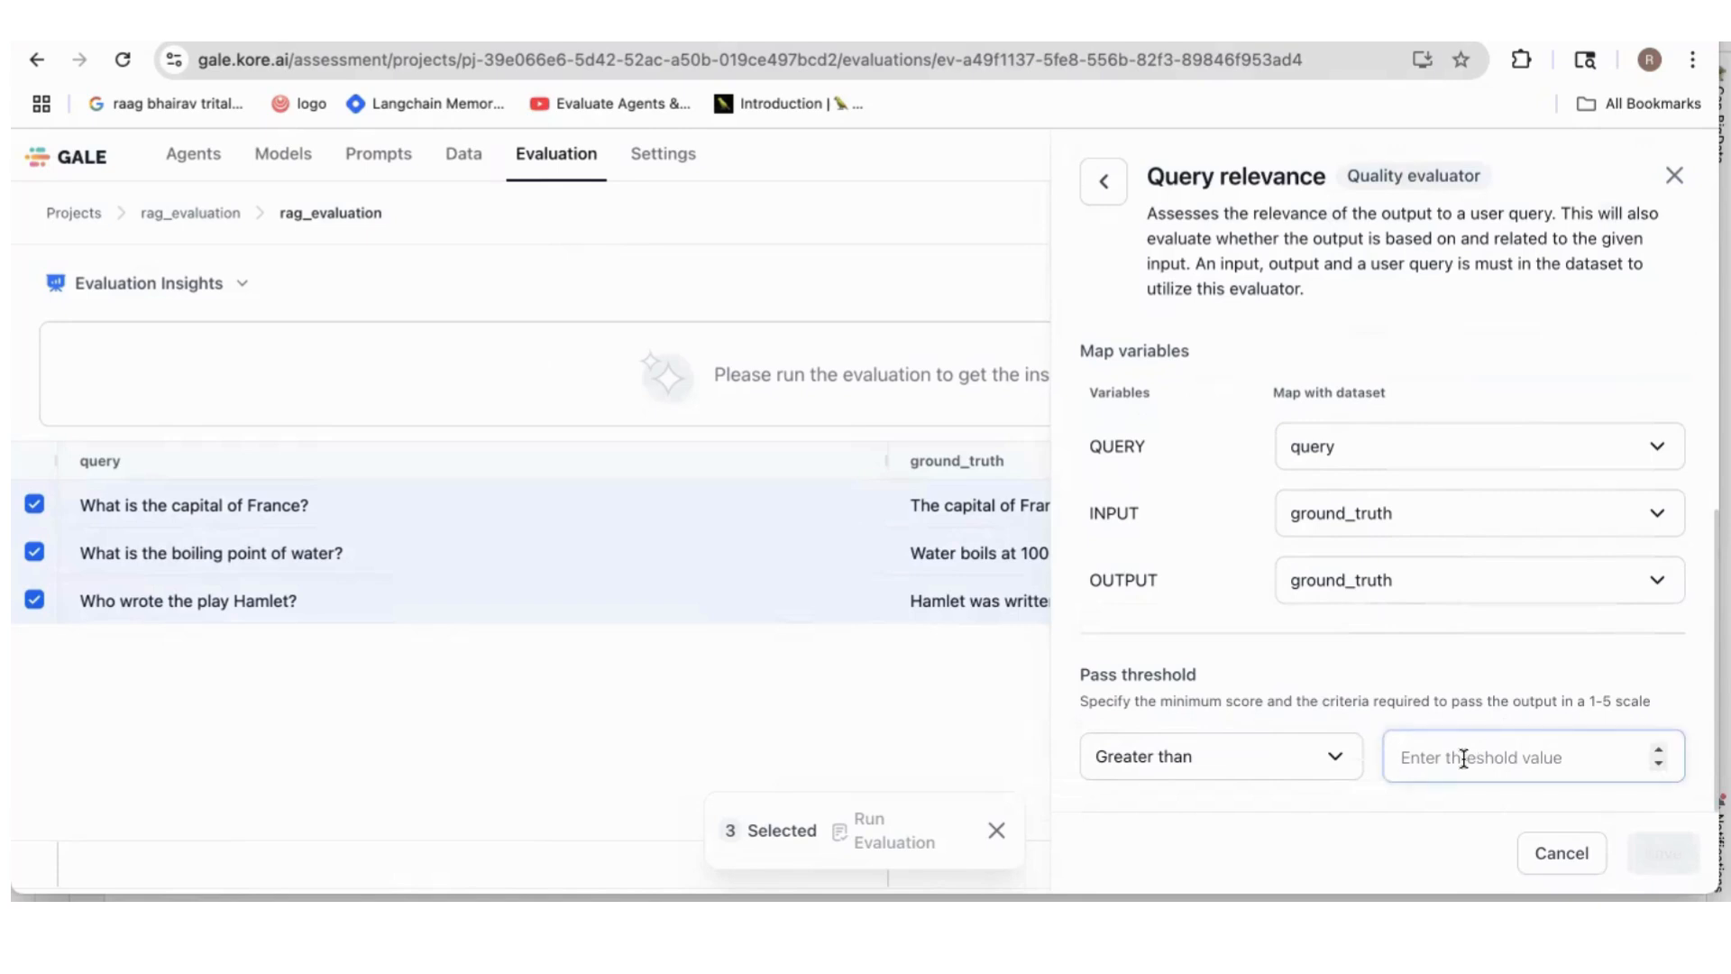
{"action": "type", "text": "4"}
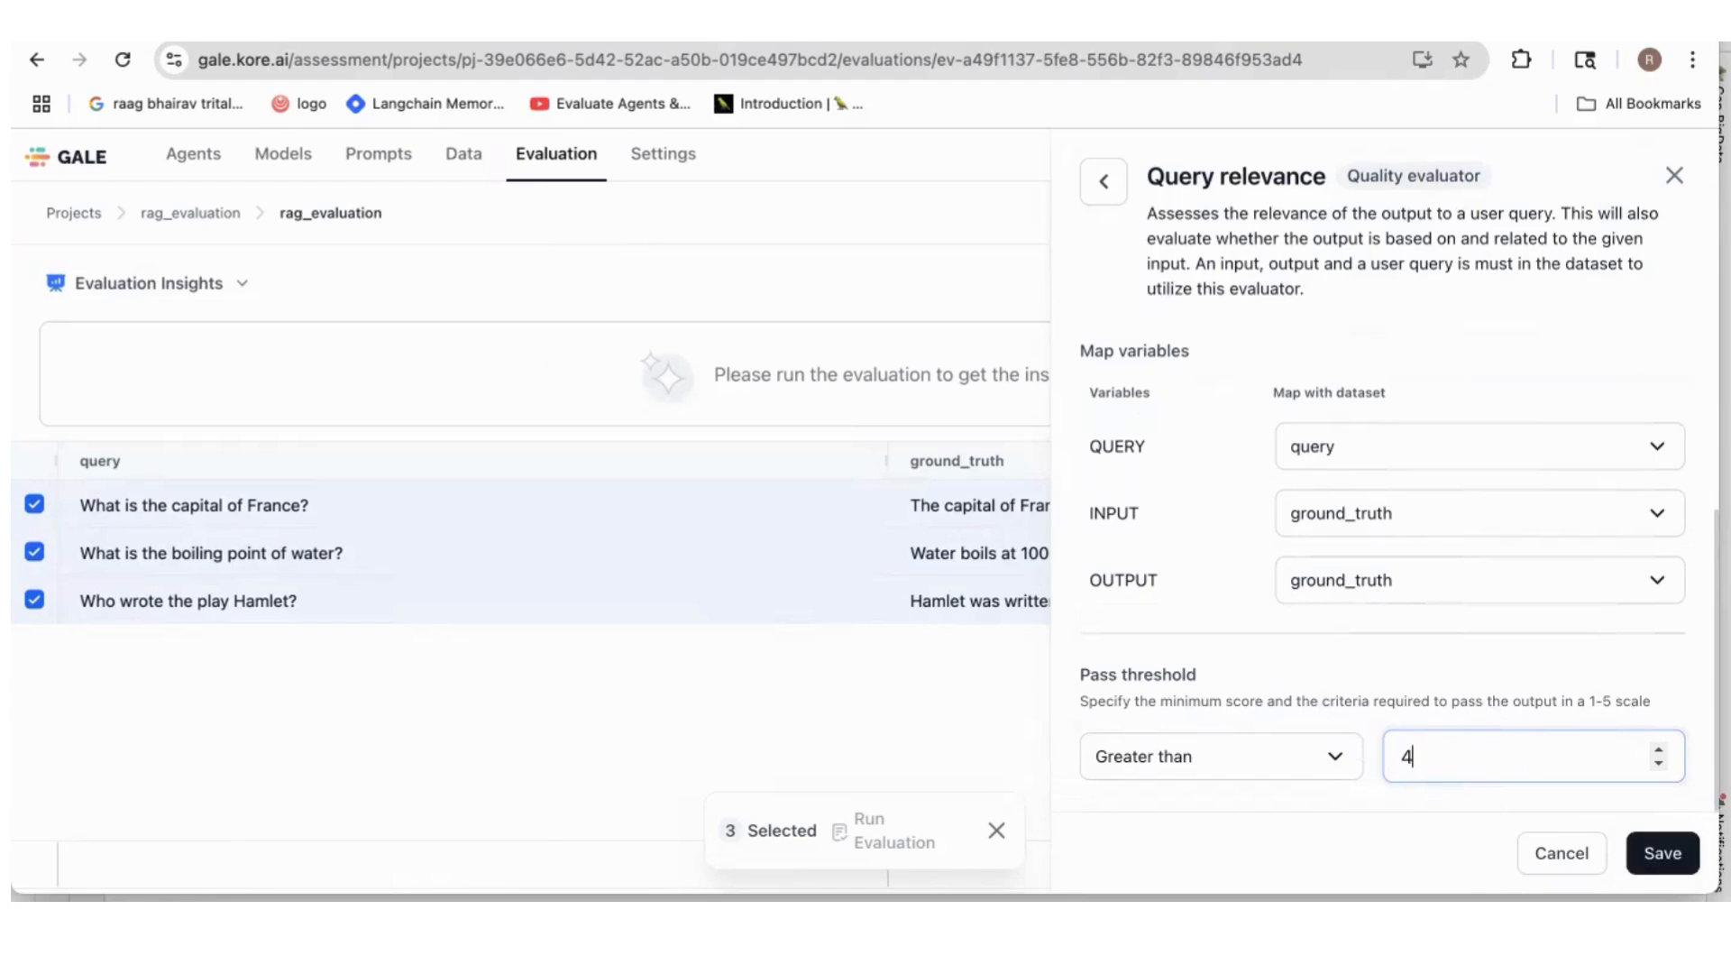
{"action": "left_click", "coordinate": [1677, 863]}
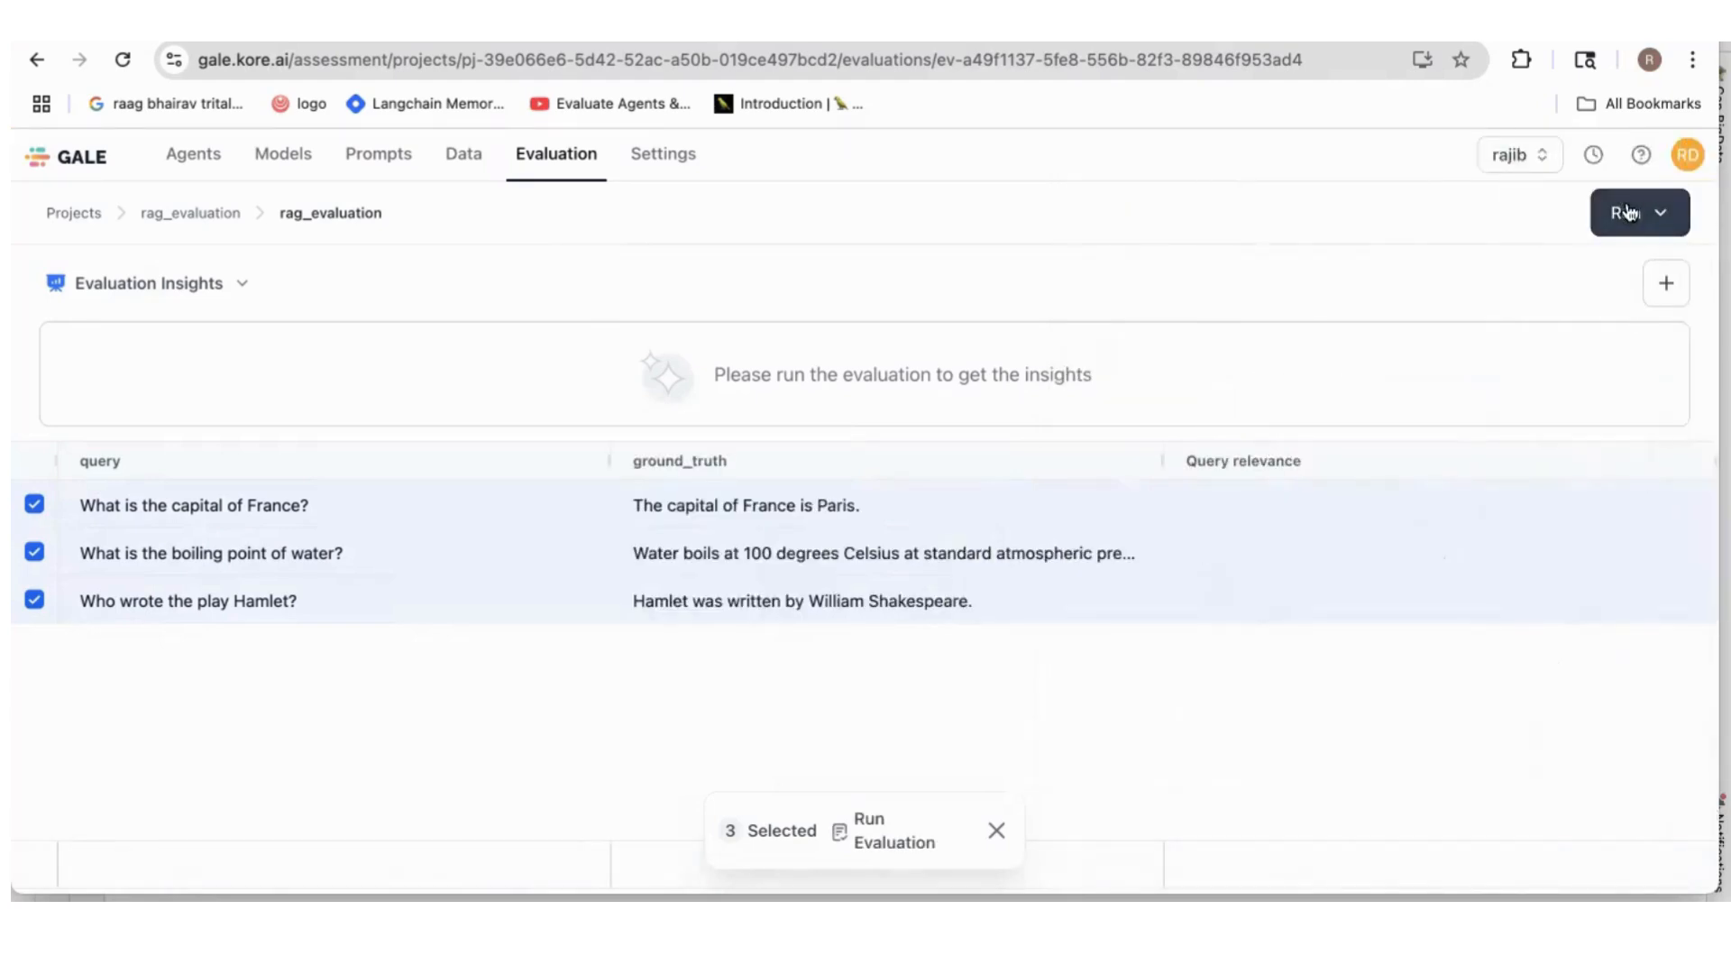
Step: Run the evaluation on all three records, each scoring 5 for Query relevance, then go to Settings
{"action": "left_click", "coordinate": [1626, 217]}
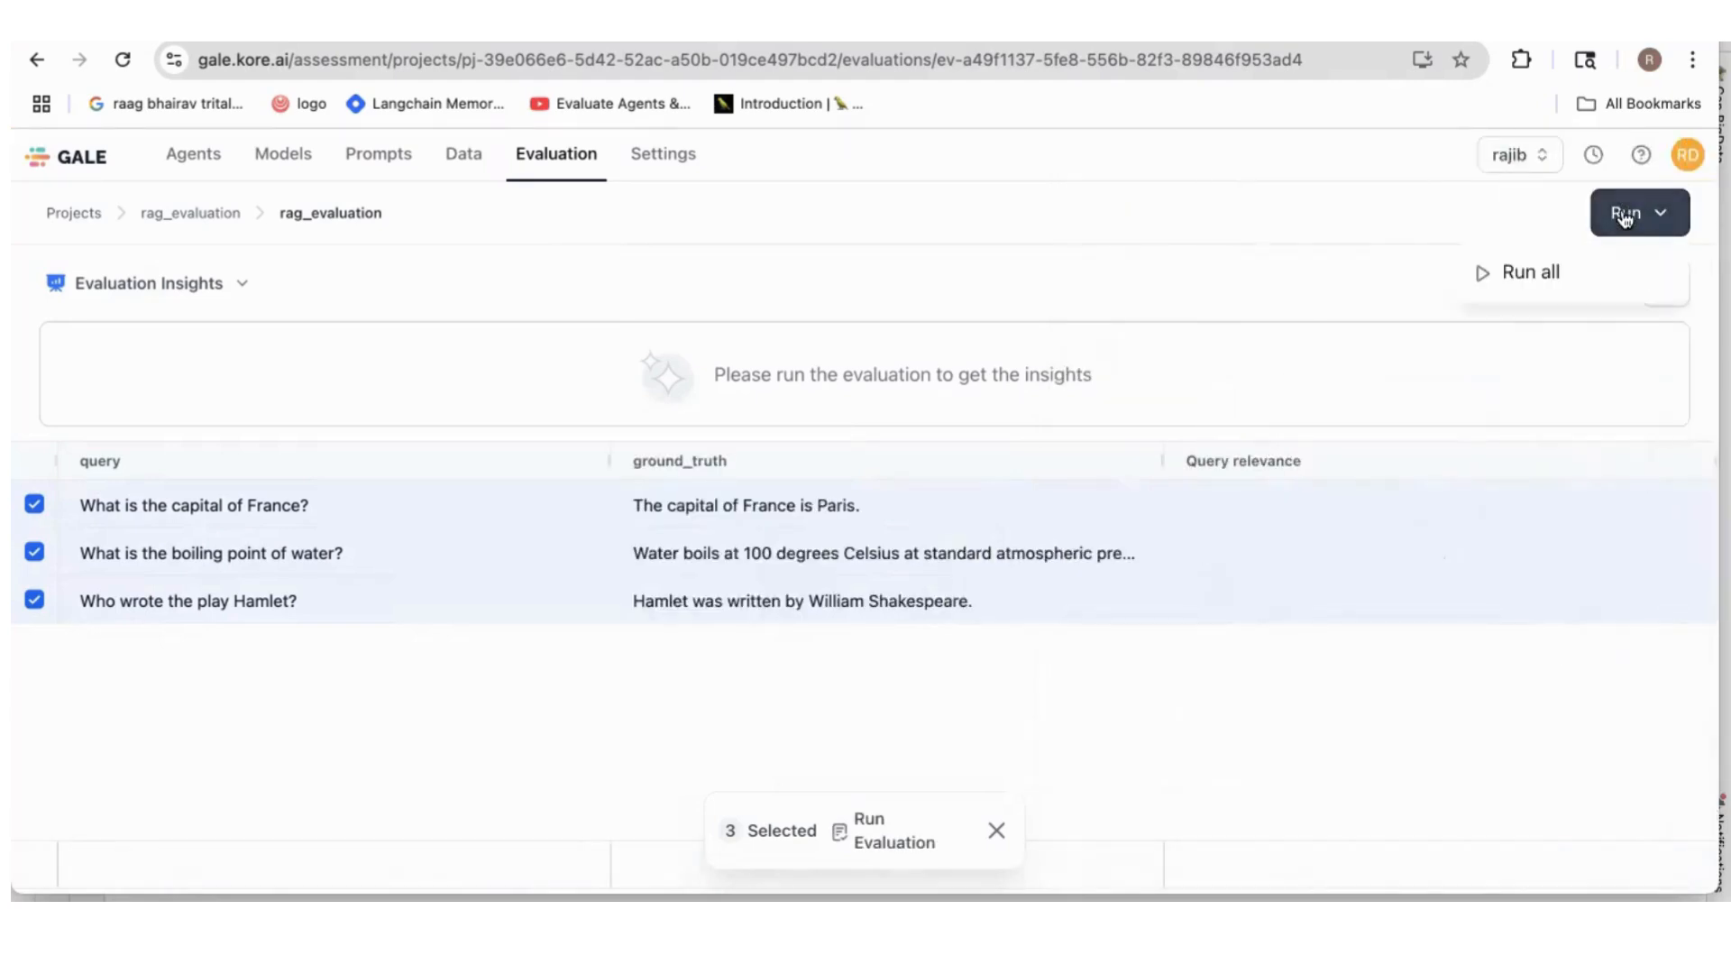
{"action": "left_click", "coordinate": [1532, 273]}
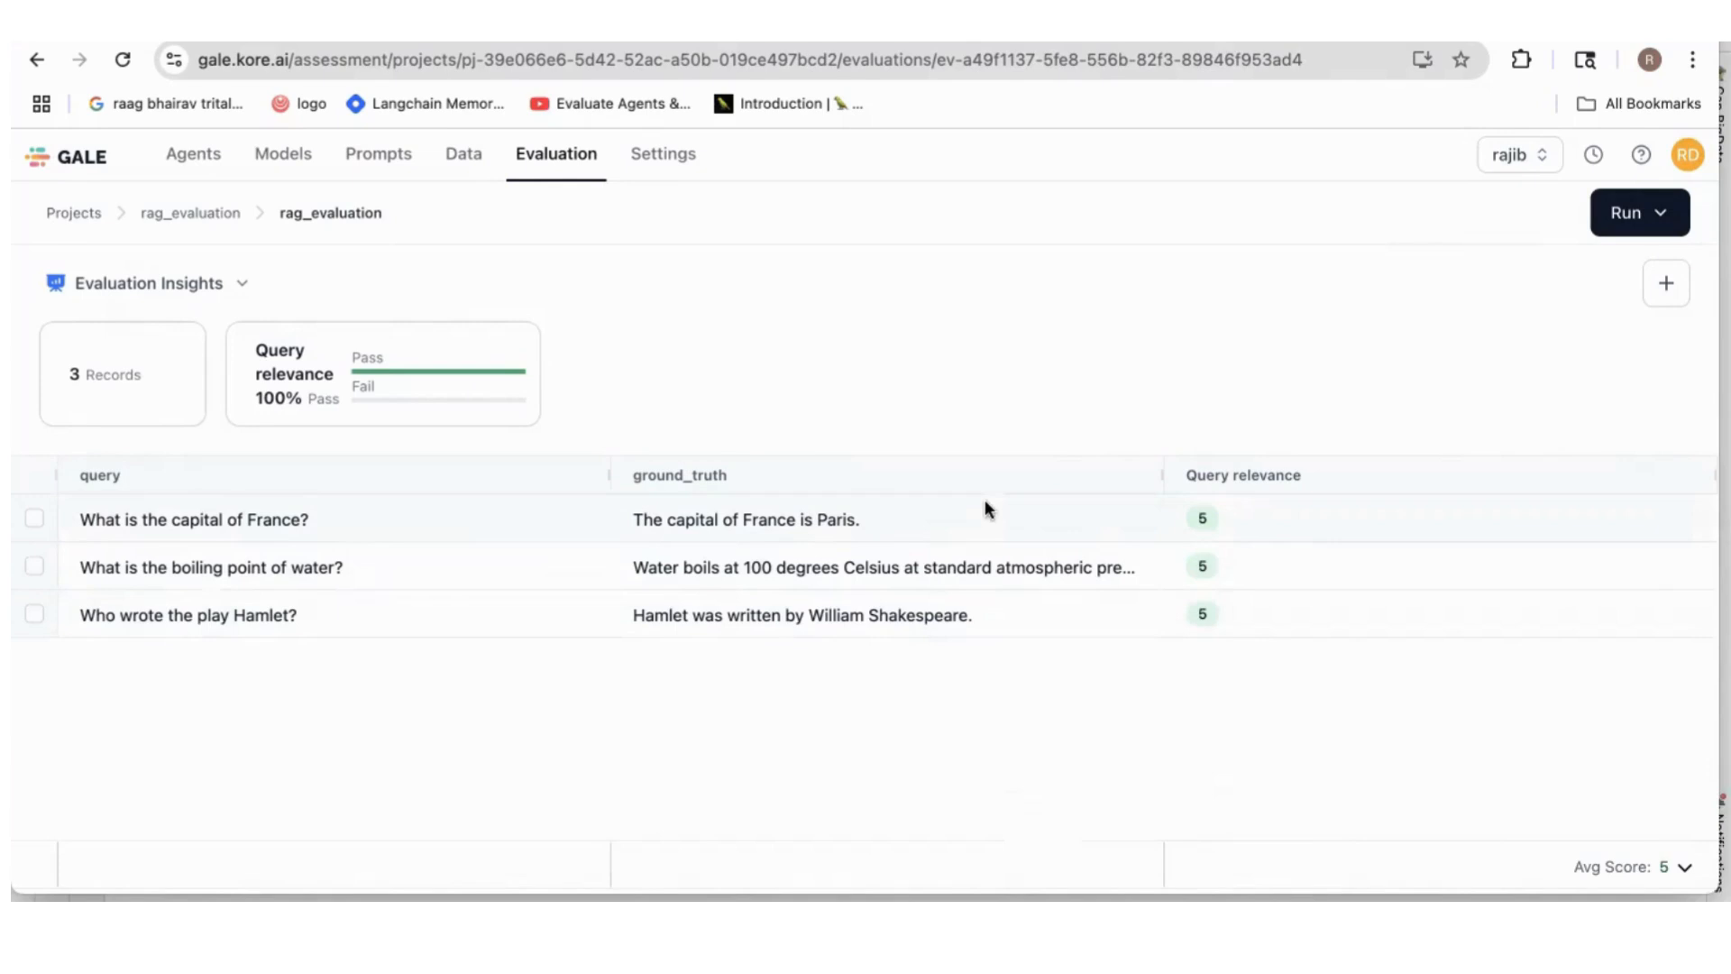
{"action": "left_click", "coordinate": [682, 172]}
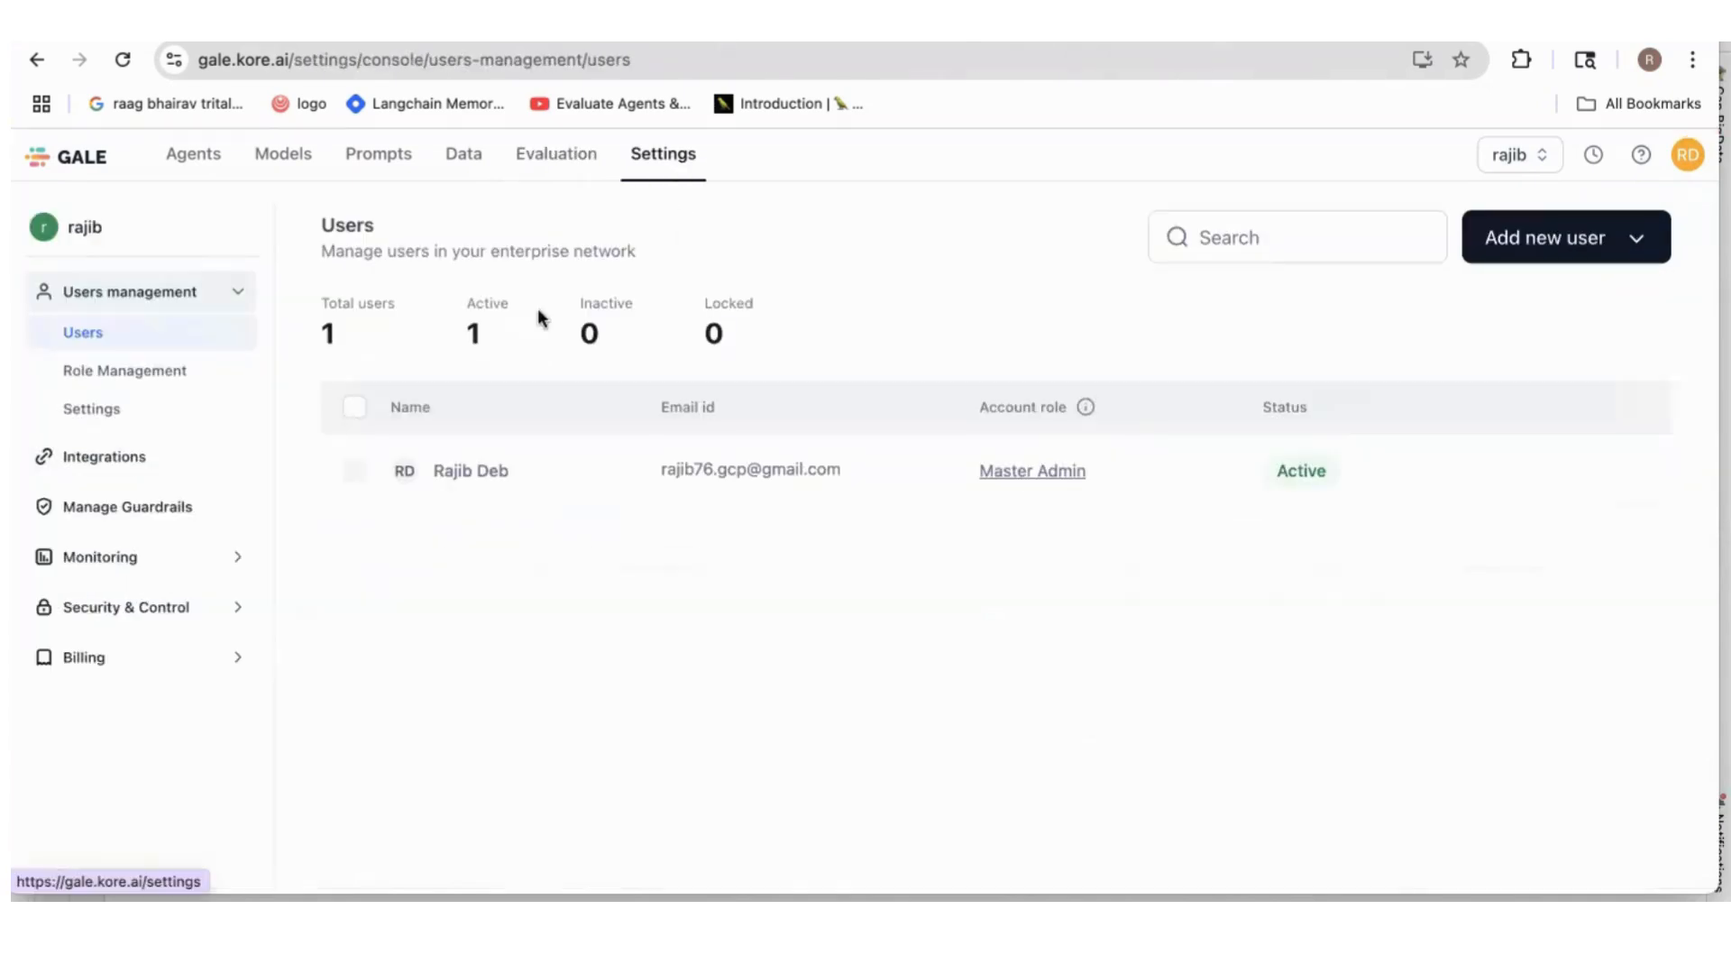
Step: Show the Integrations page (Weights & Biases, AWS S3, SearchAssist, Hugging Face) and expand Monitoring
{"action": "left_click", "coordinate": [151, 456]}
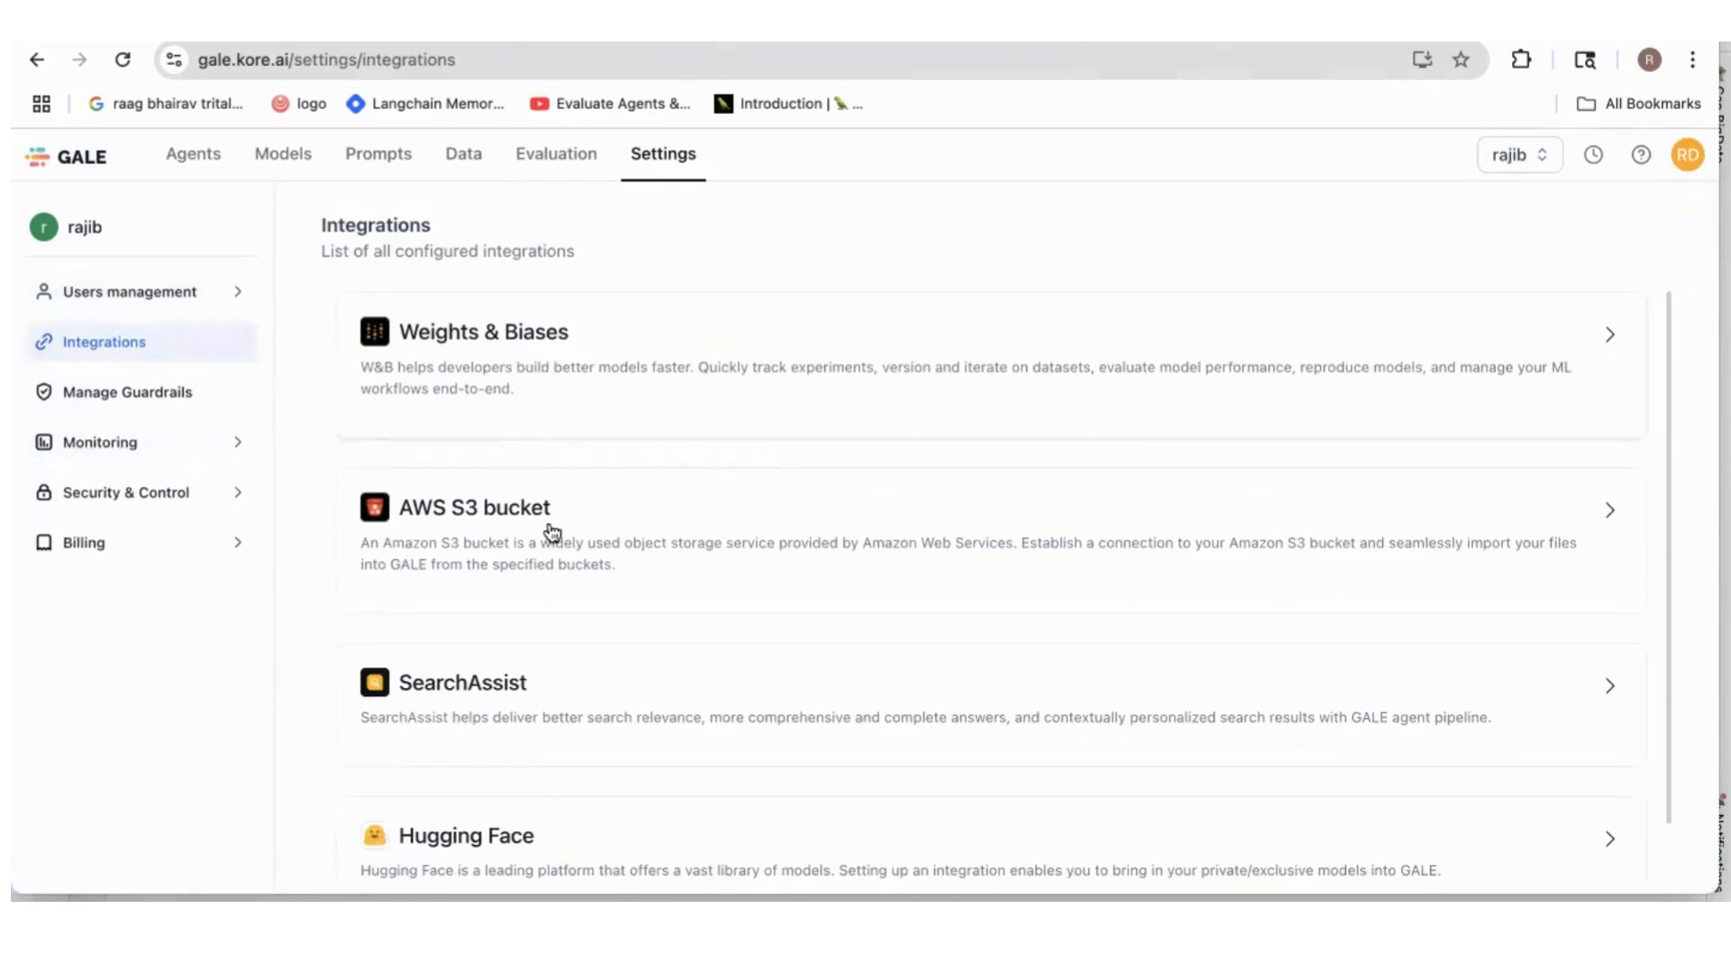
{"action": "scroll", "coordinate": [591, 622], "scroll_direction": "down", "scroll_amount": 1}
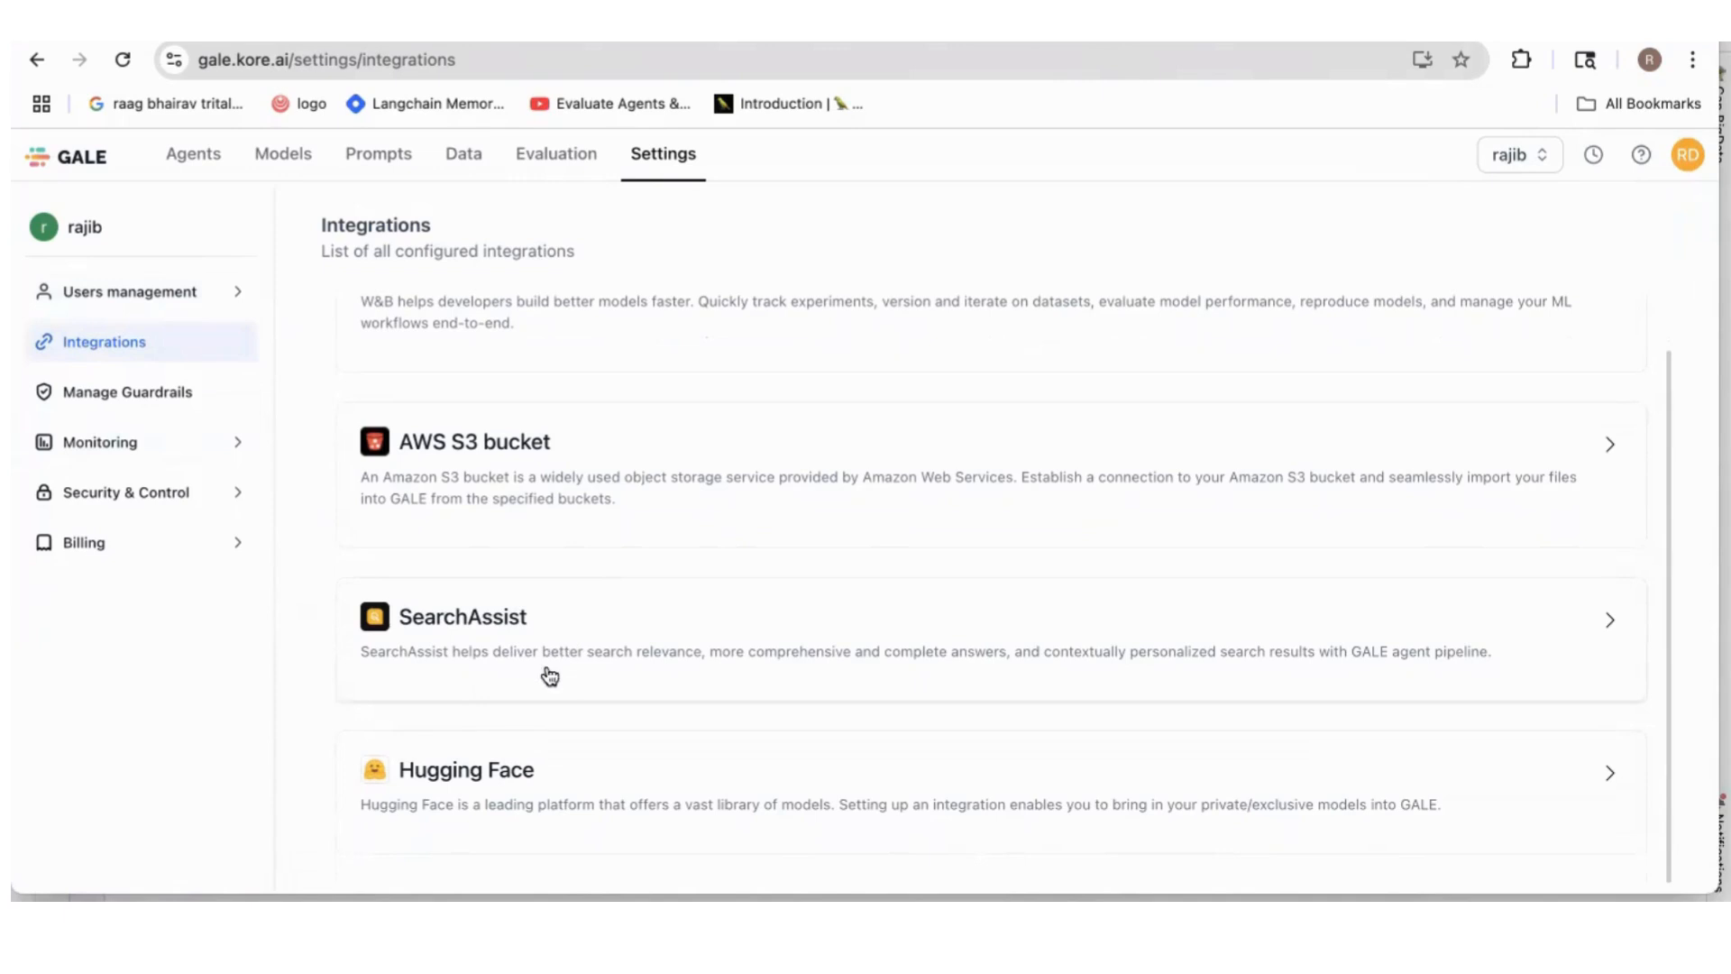
{"action": "left_click", "coordinate": [128, 454]}
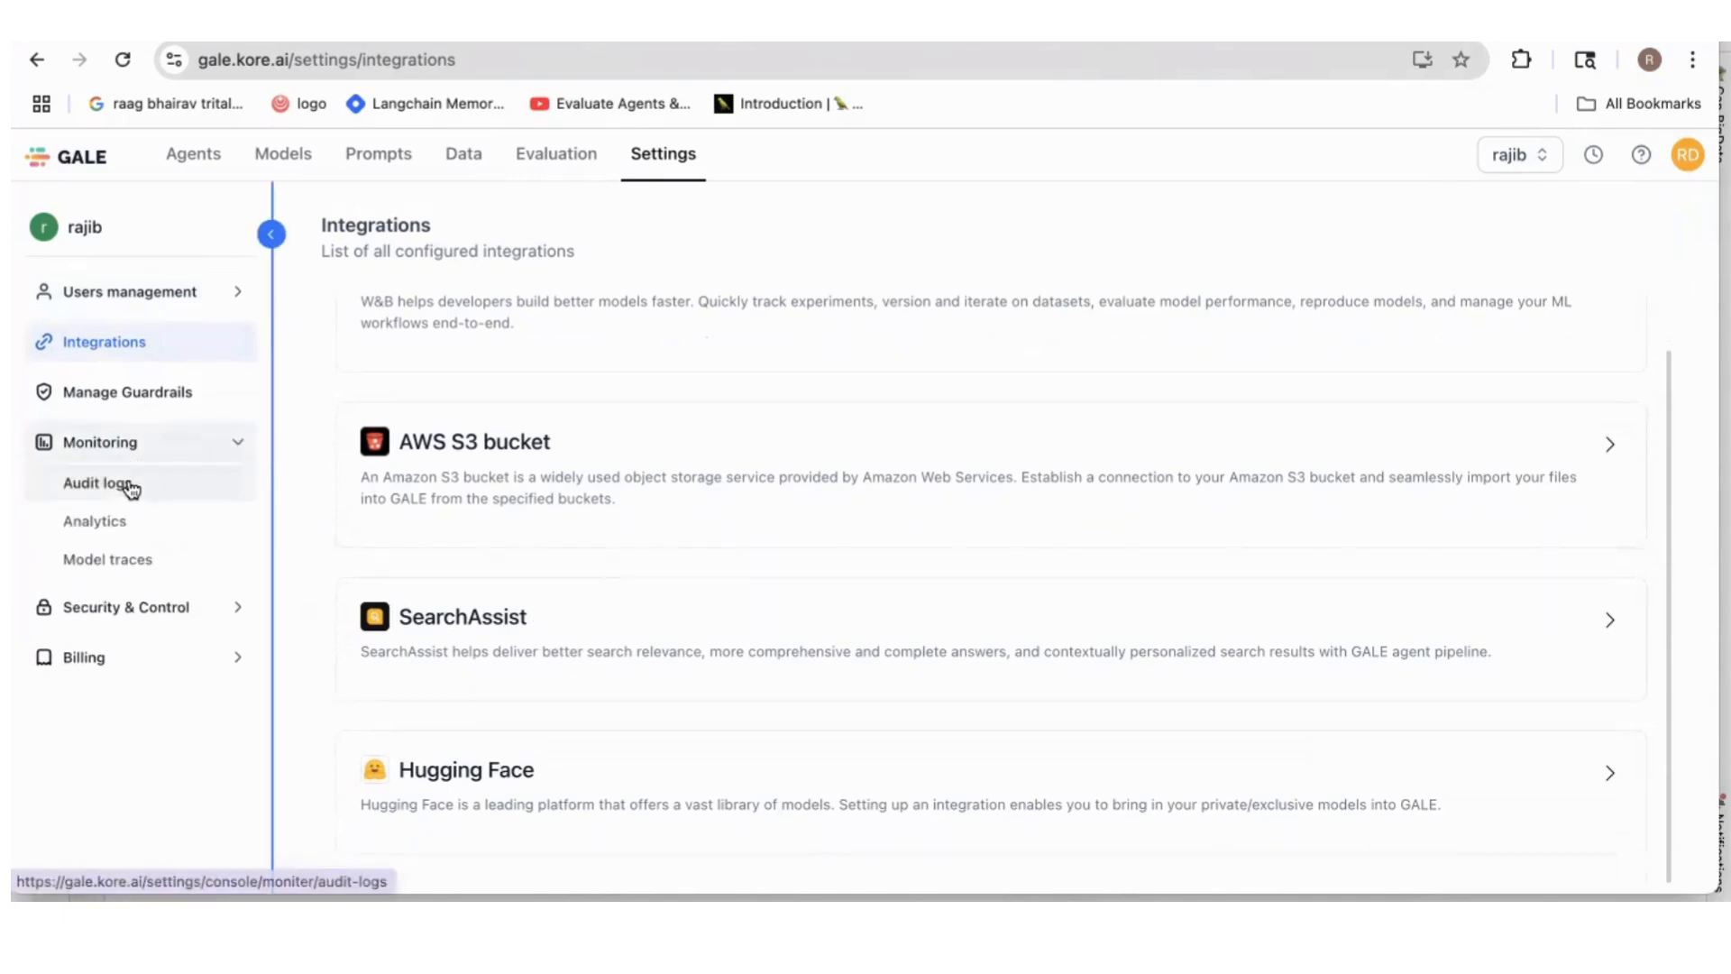
Step: Check the Audit logs and Analytics charts, then view Model traces: 15 gpt-4o requests over 30 days
{"action": "left_click", "coordinate": [127, 484]}
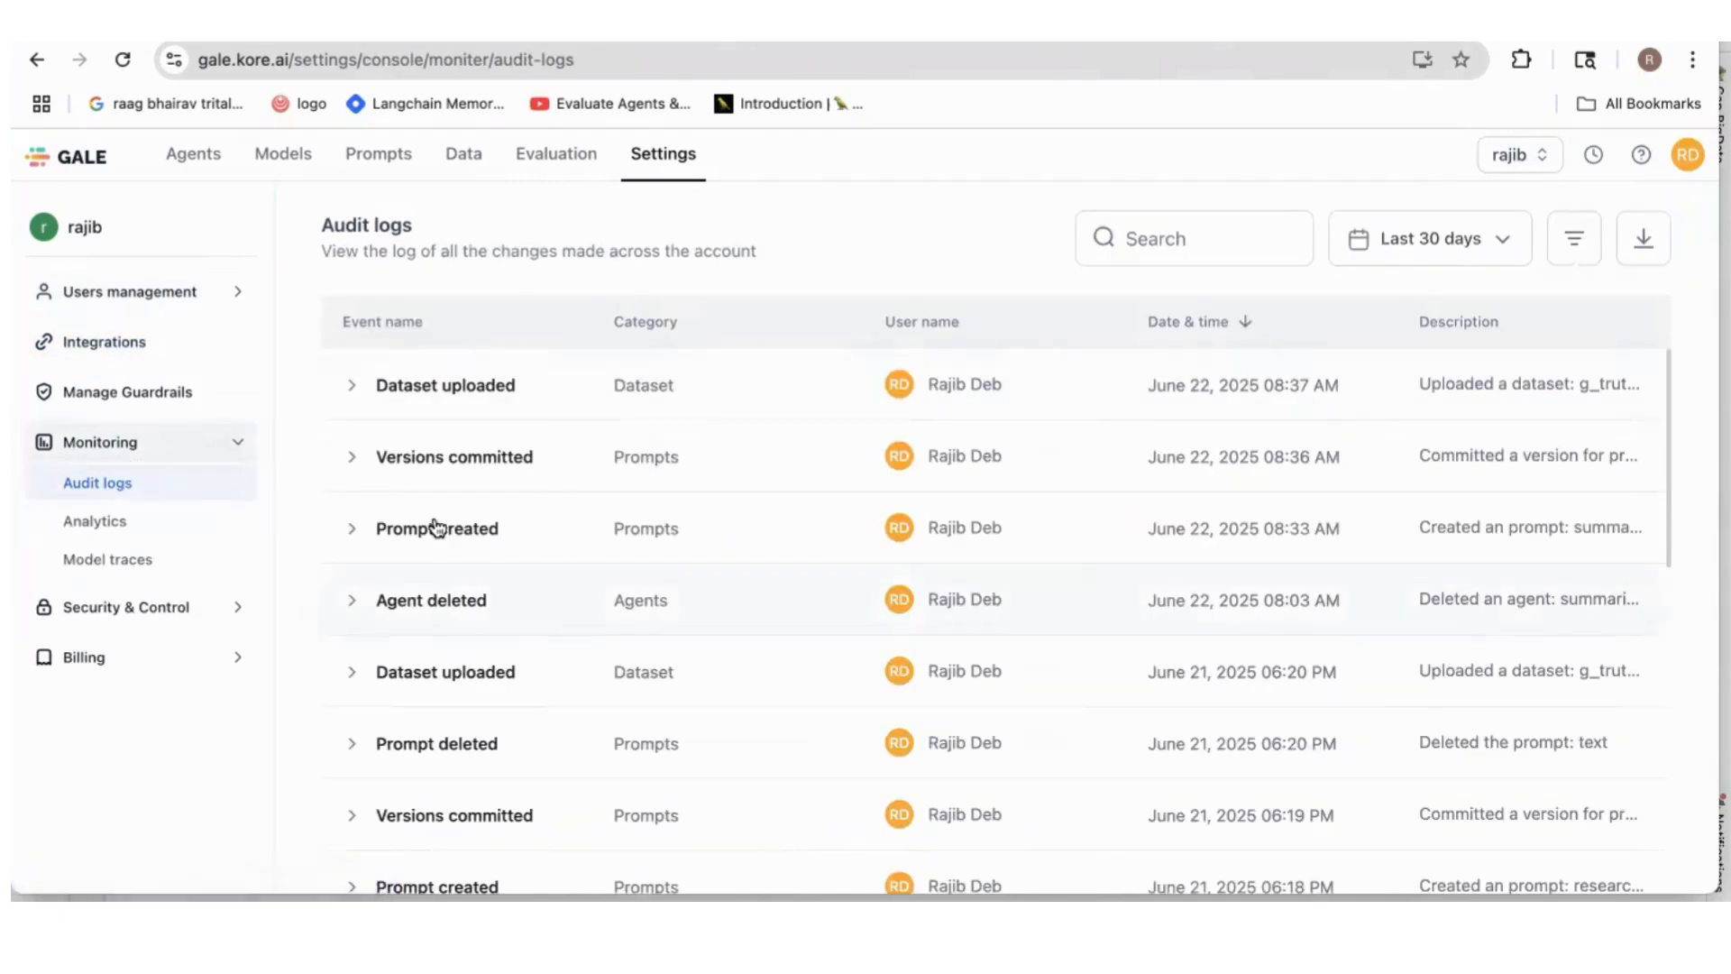
{"action": "left_click", "coordinate": [114, 527]}
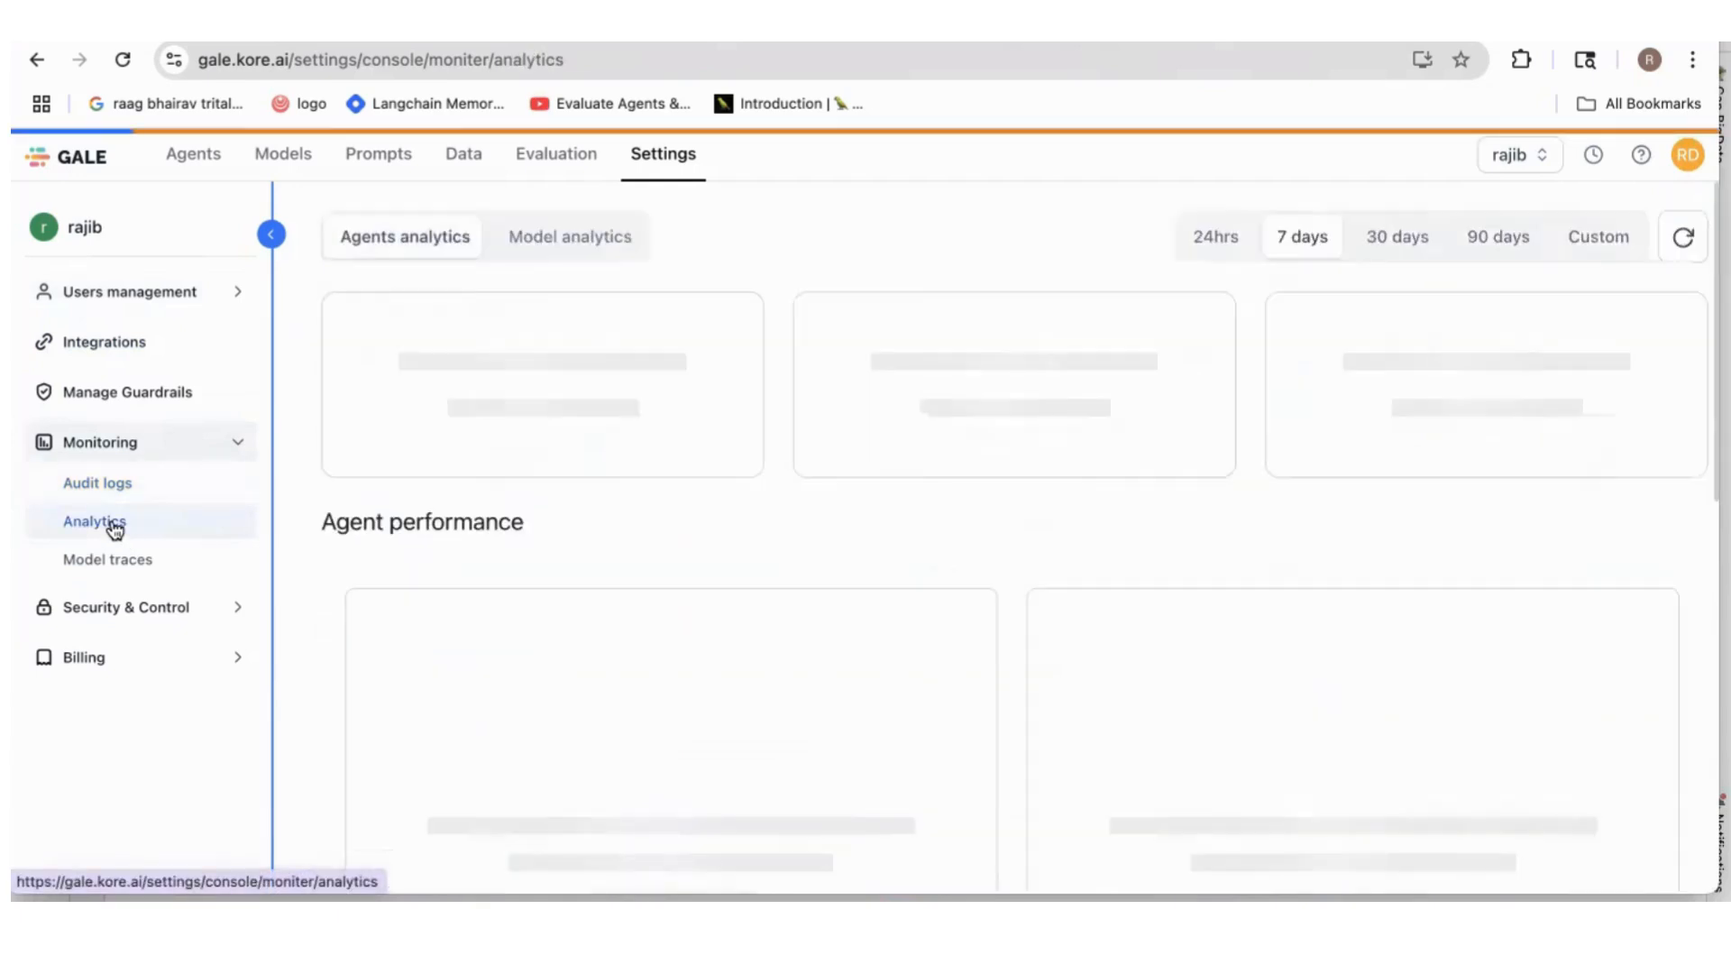
{"action": "scroll", "coordinate": [726, 521], "scroll_direction": "down", "scroll_amount": 3}
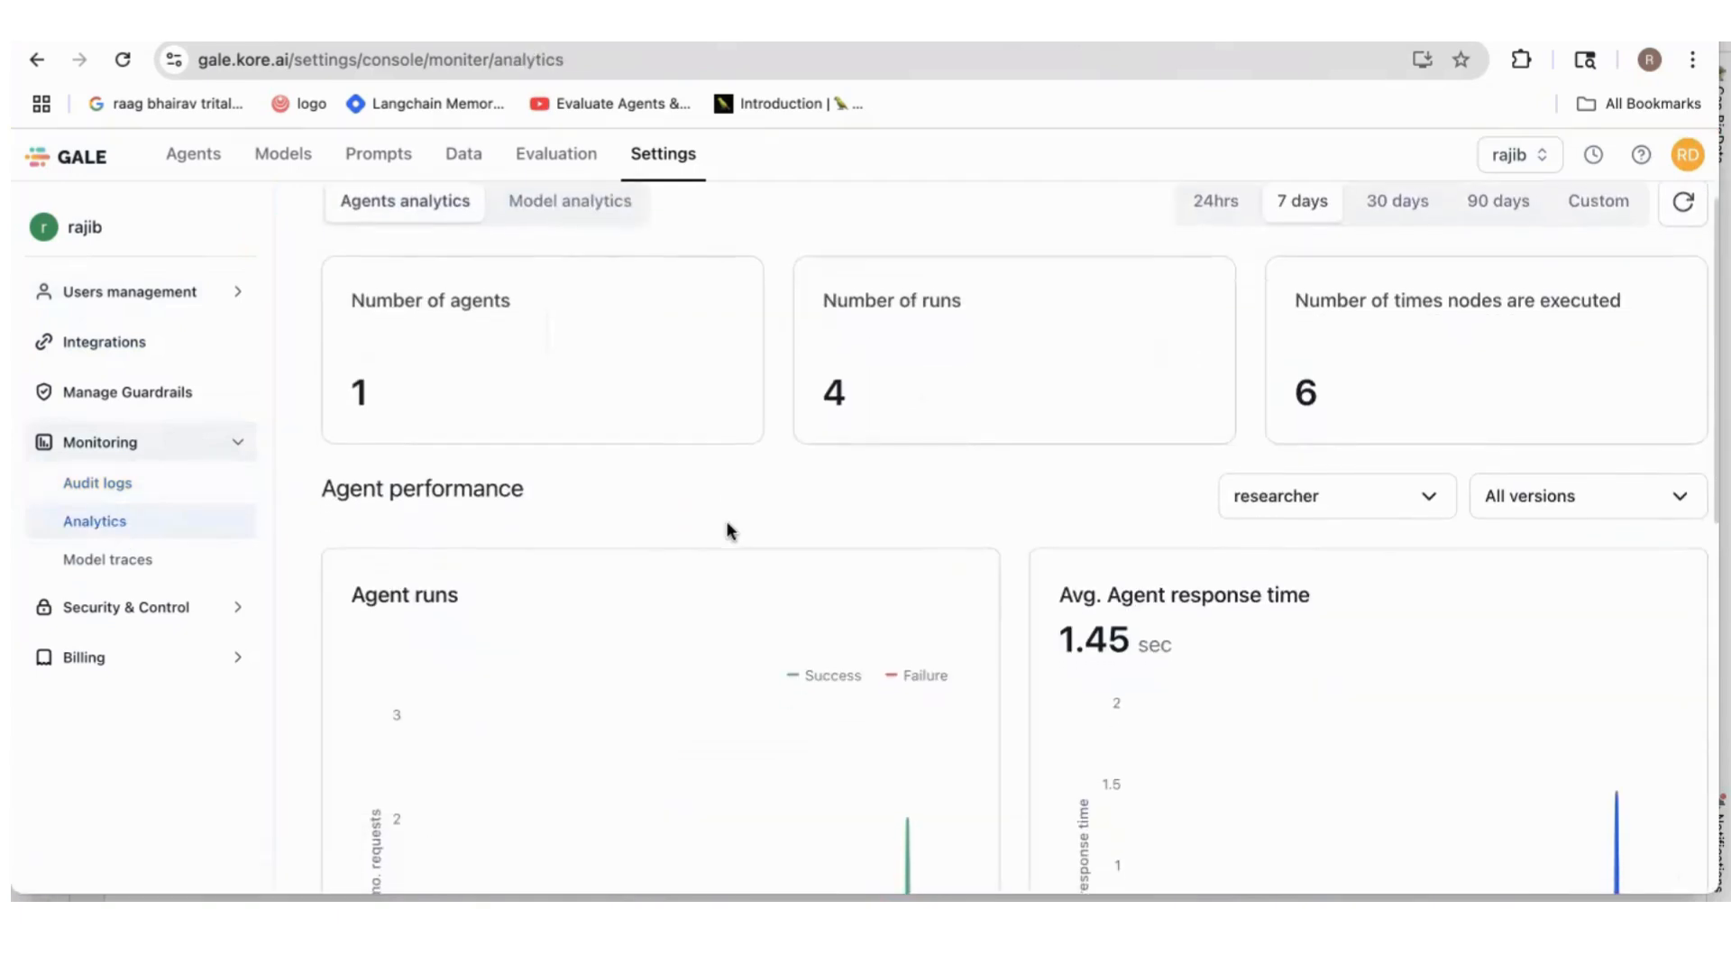
{"action": "scroll", "coordinate": [726, 530], "scroll_direction": "down", "scroll_amount": 2}
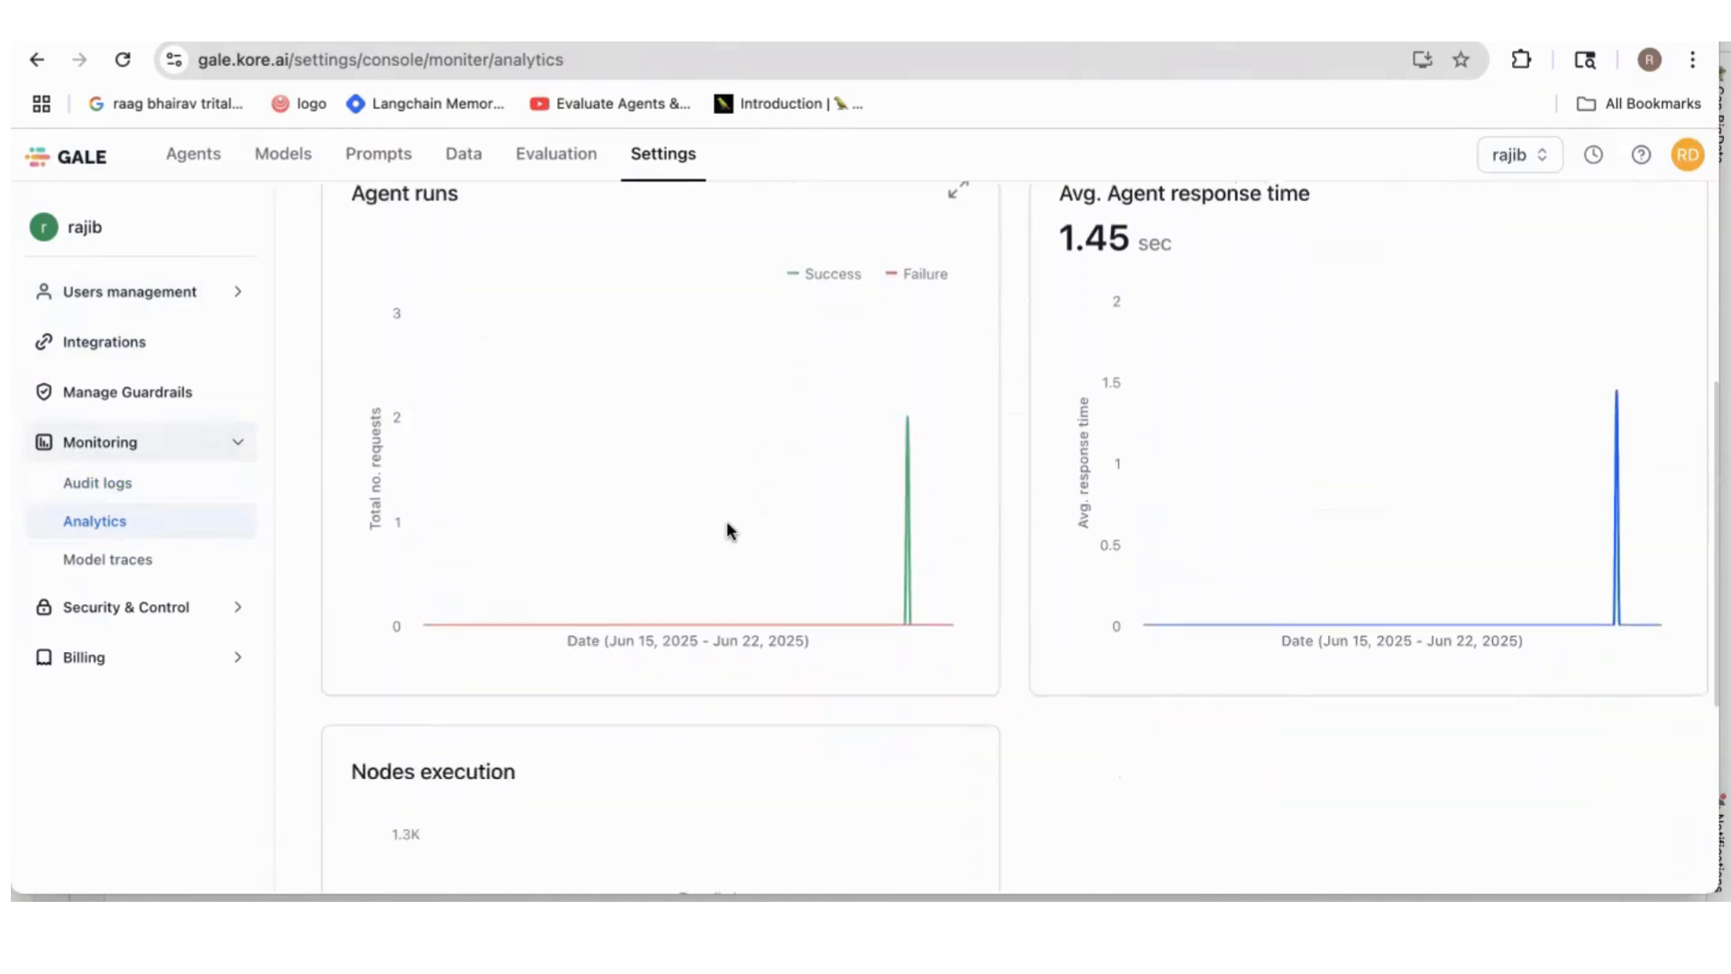
{"action": "scroll", "coordinate": [727, 530], "scroll_direction": "up", "scroll_amount": 3}
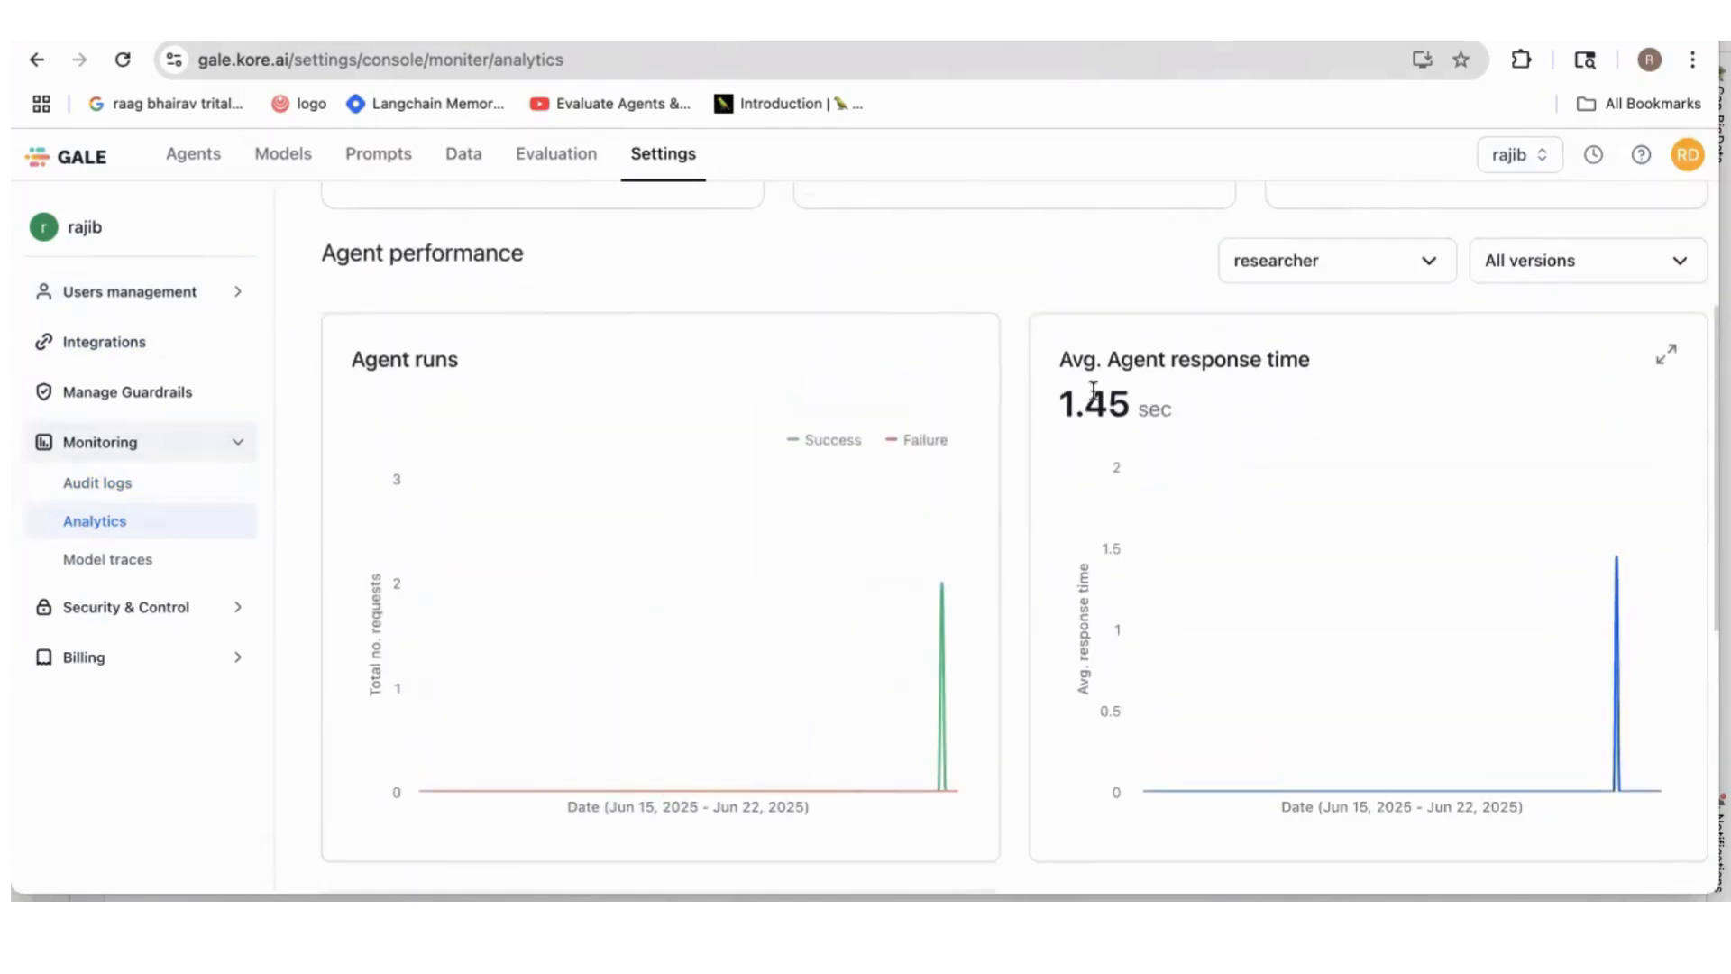
{"action": "scroll", "coordinate": [812, 553], "scroll_direction": "down", "scroll_amount": 5}
{"action": "scroll", "coordinate": [810, 543], "scroll_direction": "down", "scroll_amount": 2}
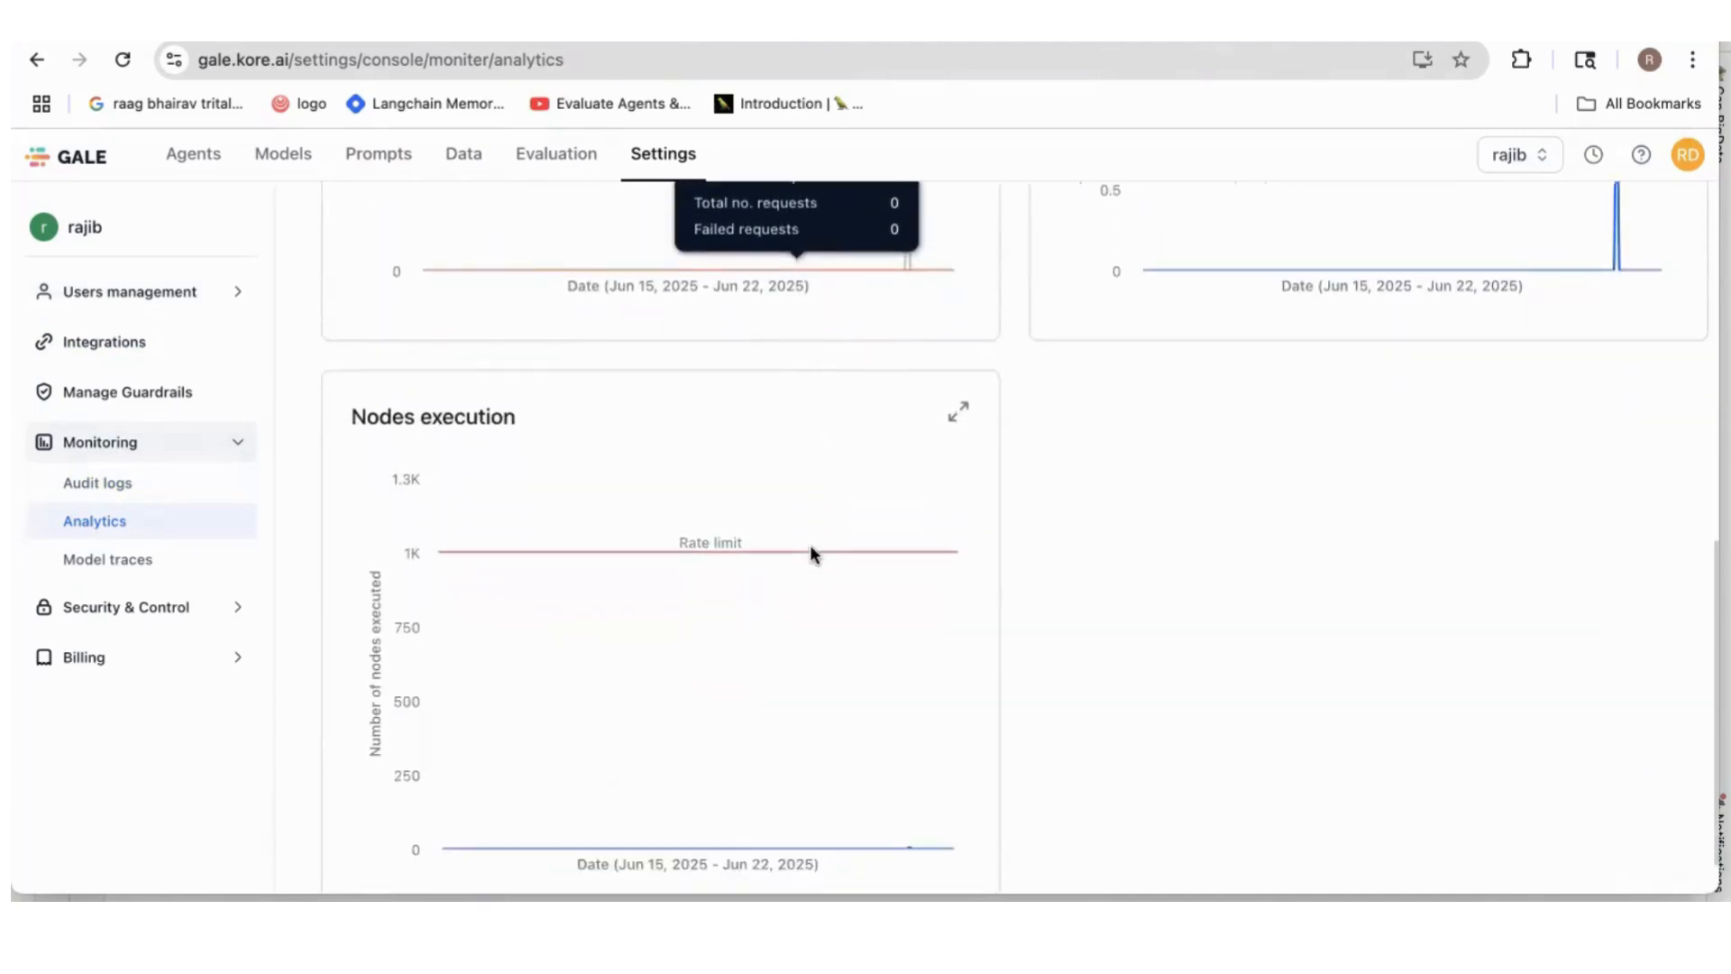
{"action": "left_click", "coordinate": [118, 564]}
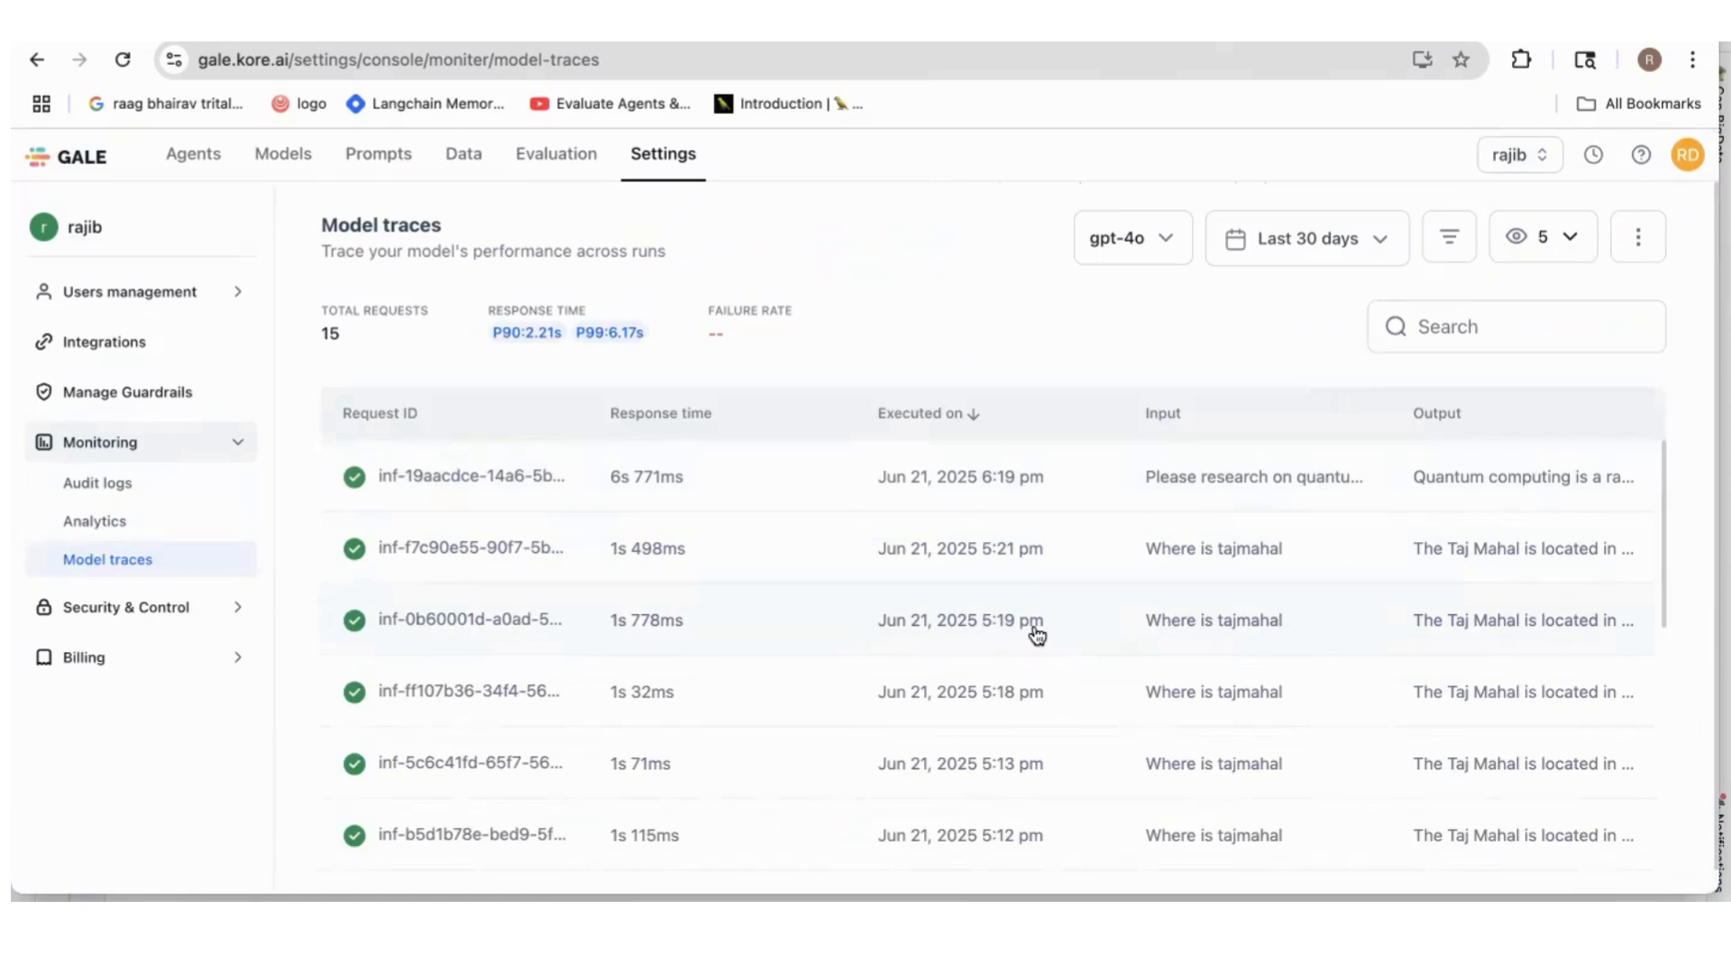
{"action": "left_click", "coordinate": [709, 488]}
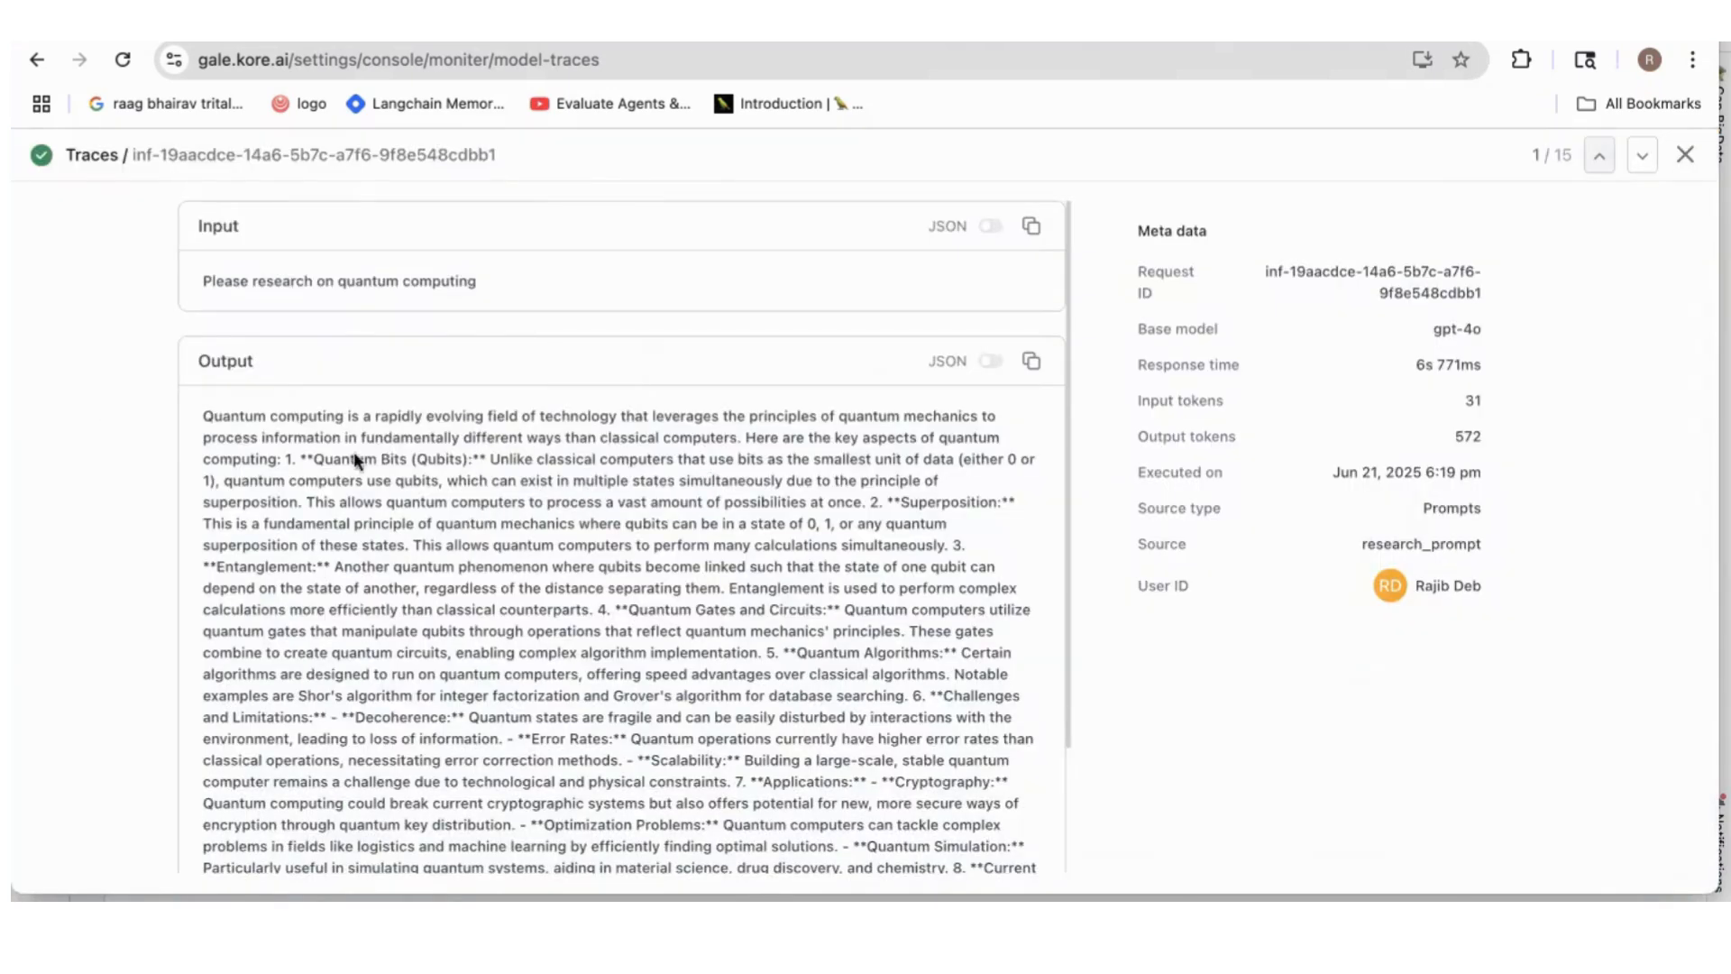
{"action": "scroll", "coordinate": [649, 602], "scroll_direction": "down", "scroll_amount": 3}
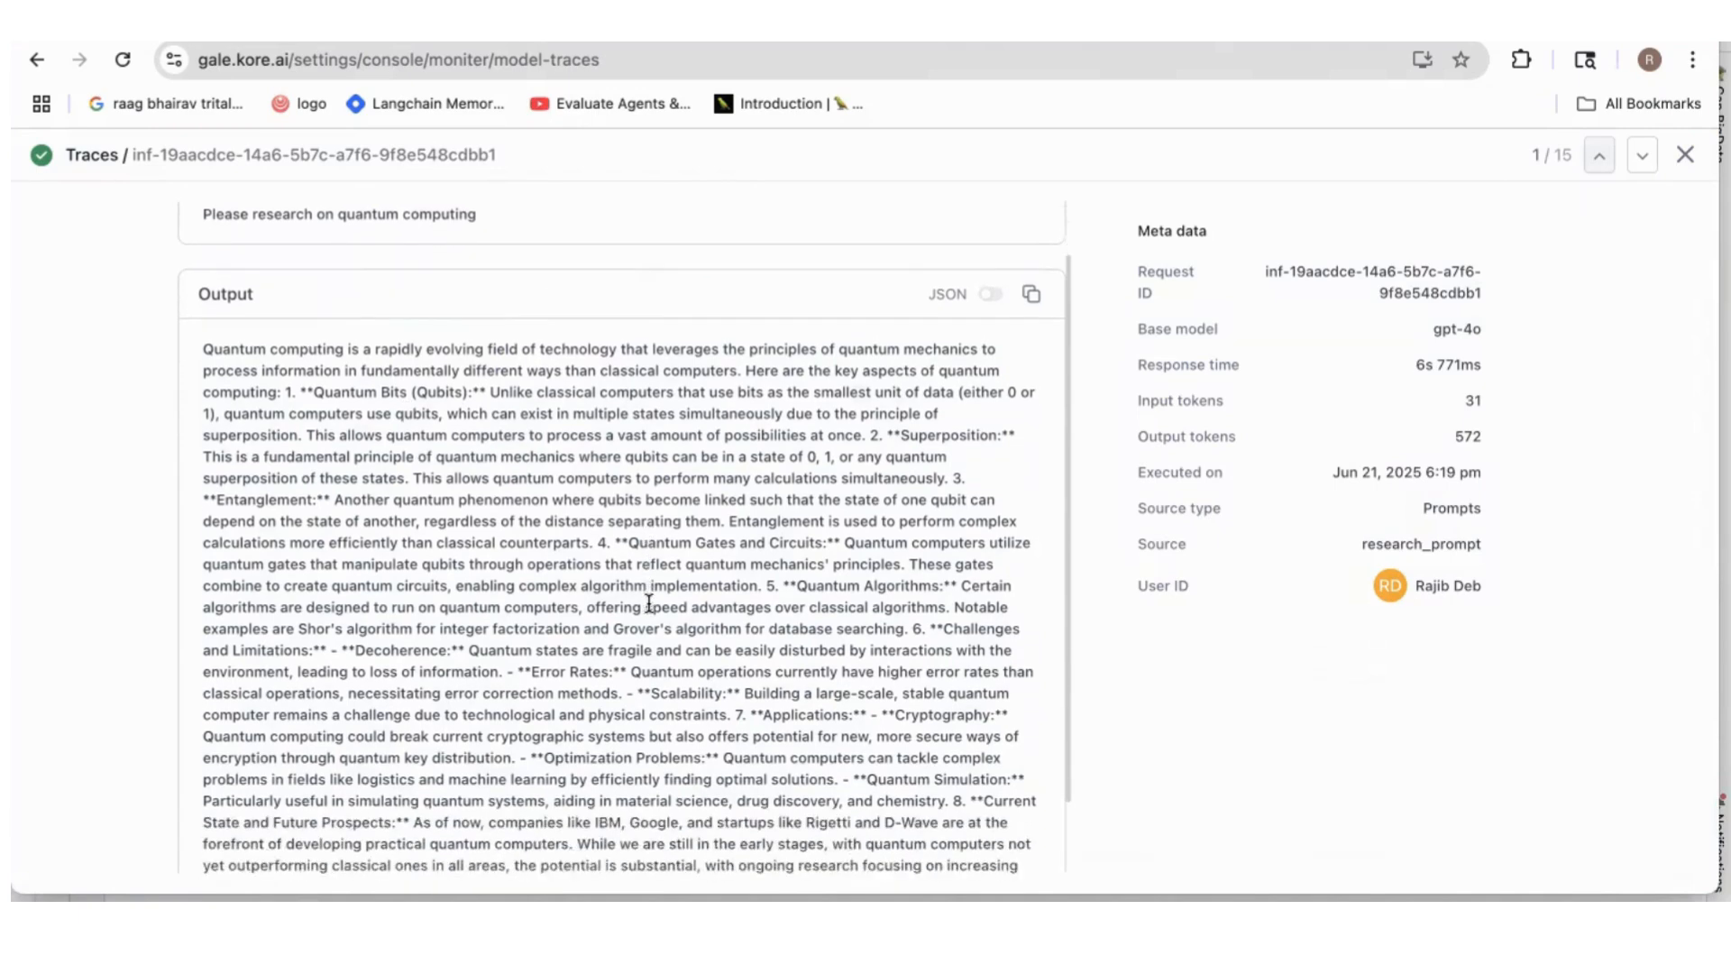
{"action": "scroll", "coordinate": [649, 602], "scroll_direction": "up", "scroll_amount": 3}
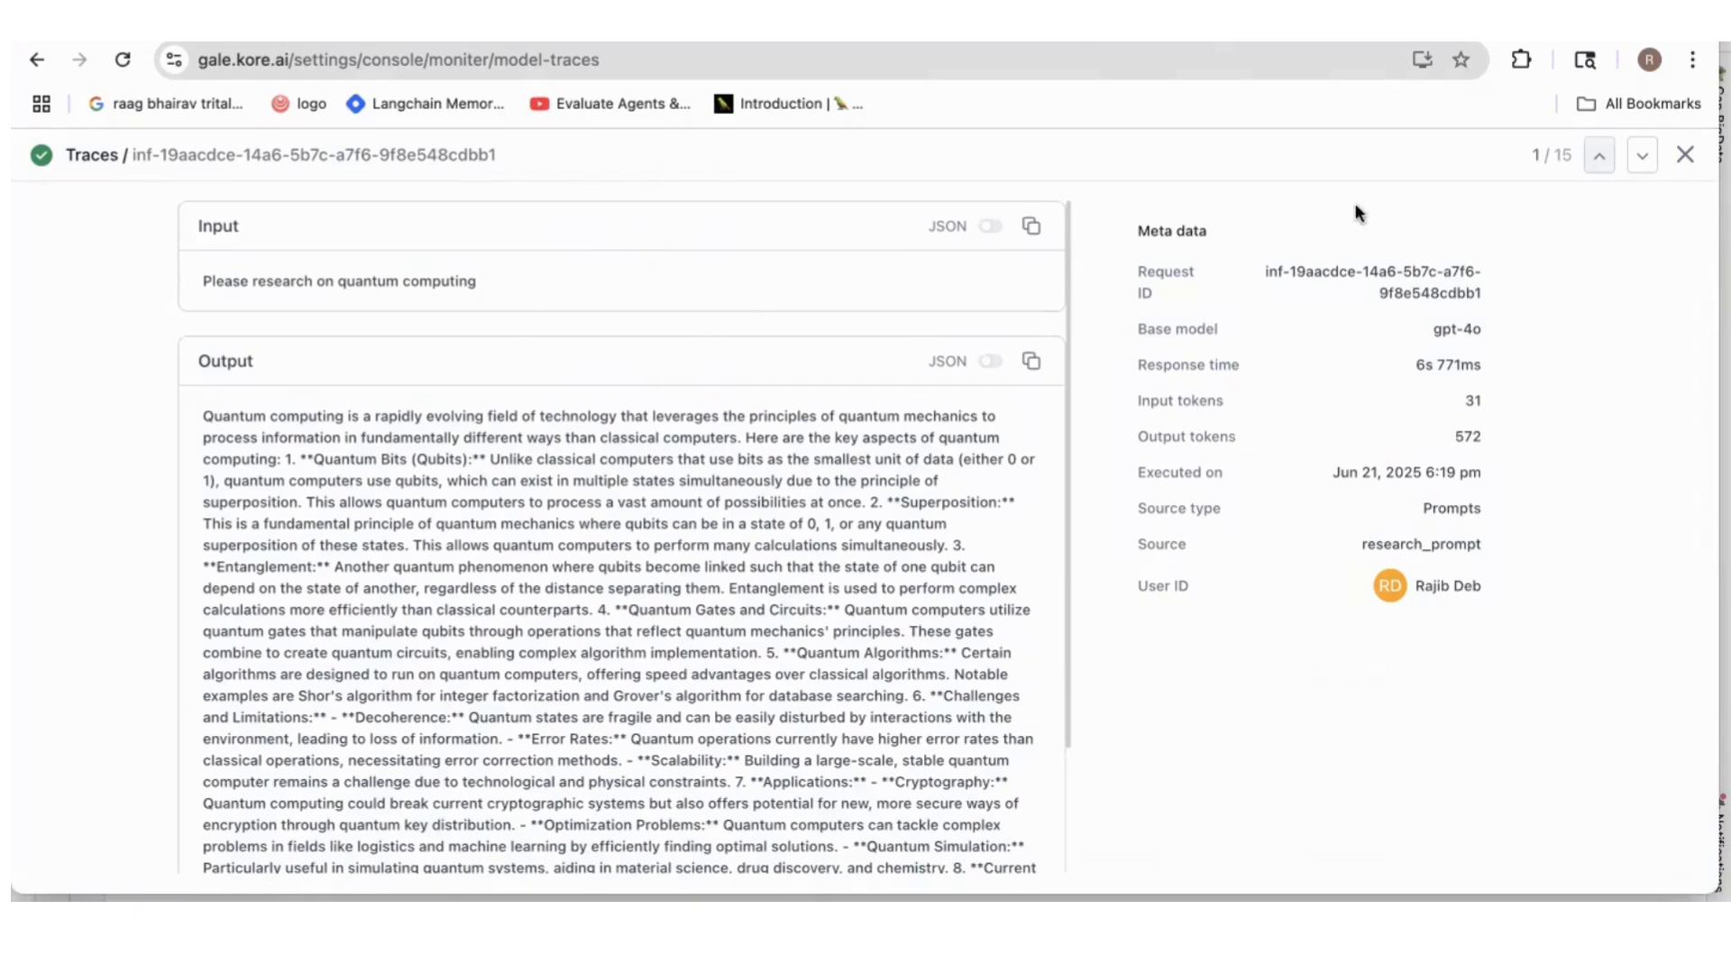
{"action": "left_click", "coordinate": [1684, 164]}
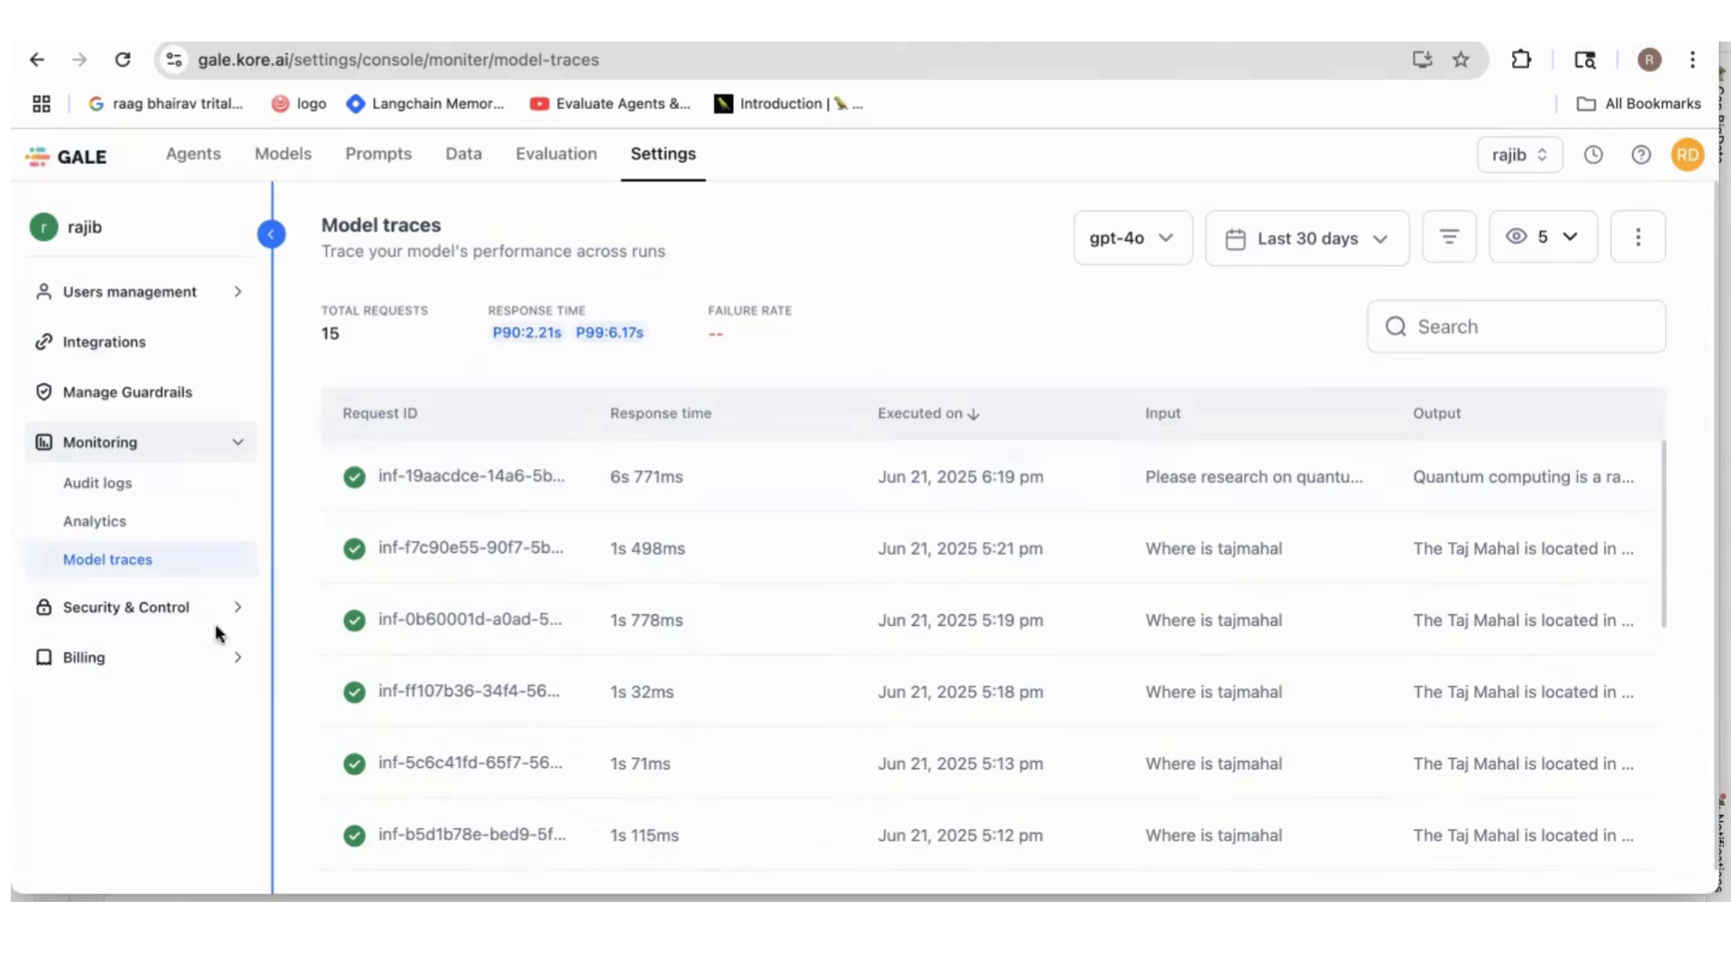
Step: Expand Security & Control, then return to the Agents list showing only the researcher agent
{"action": "left_click", "coordinate": [183, 606]}
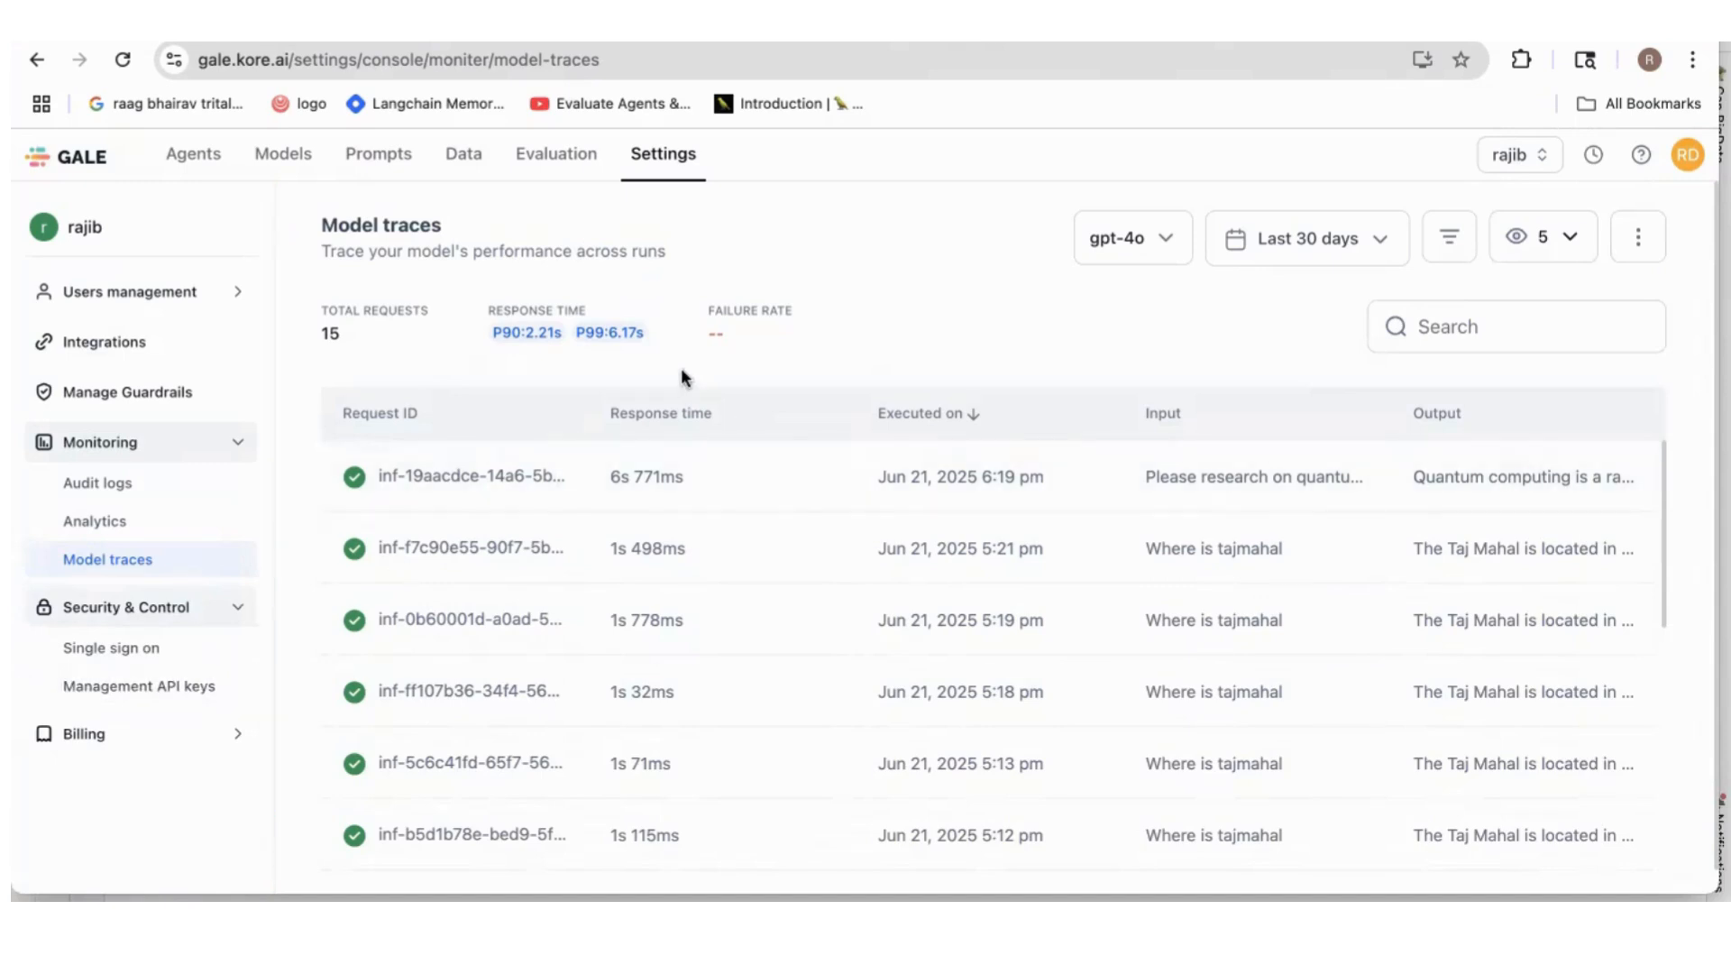
{"action": "left_click", "coordinate": [194, 154]}
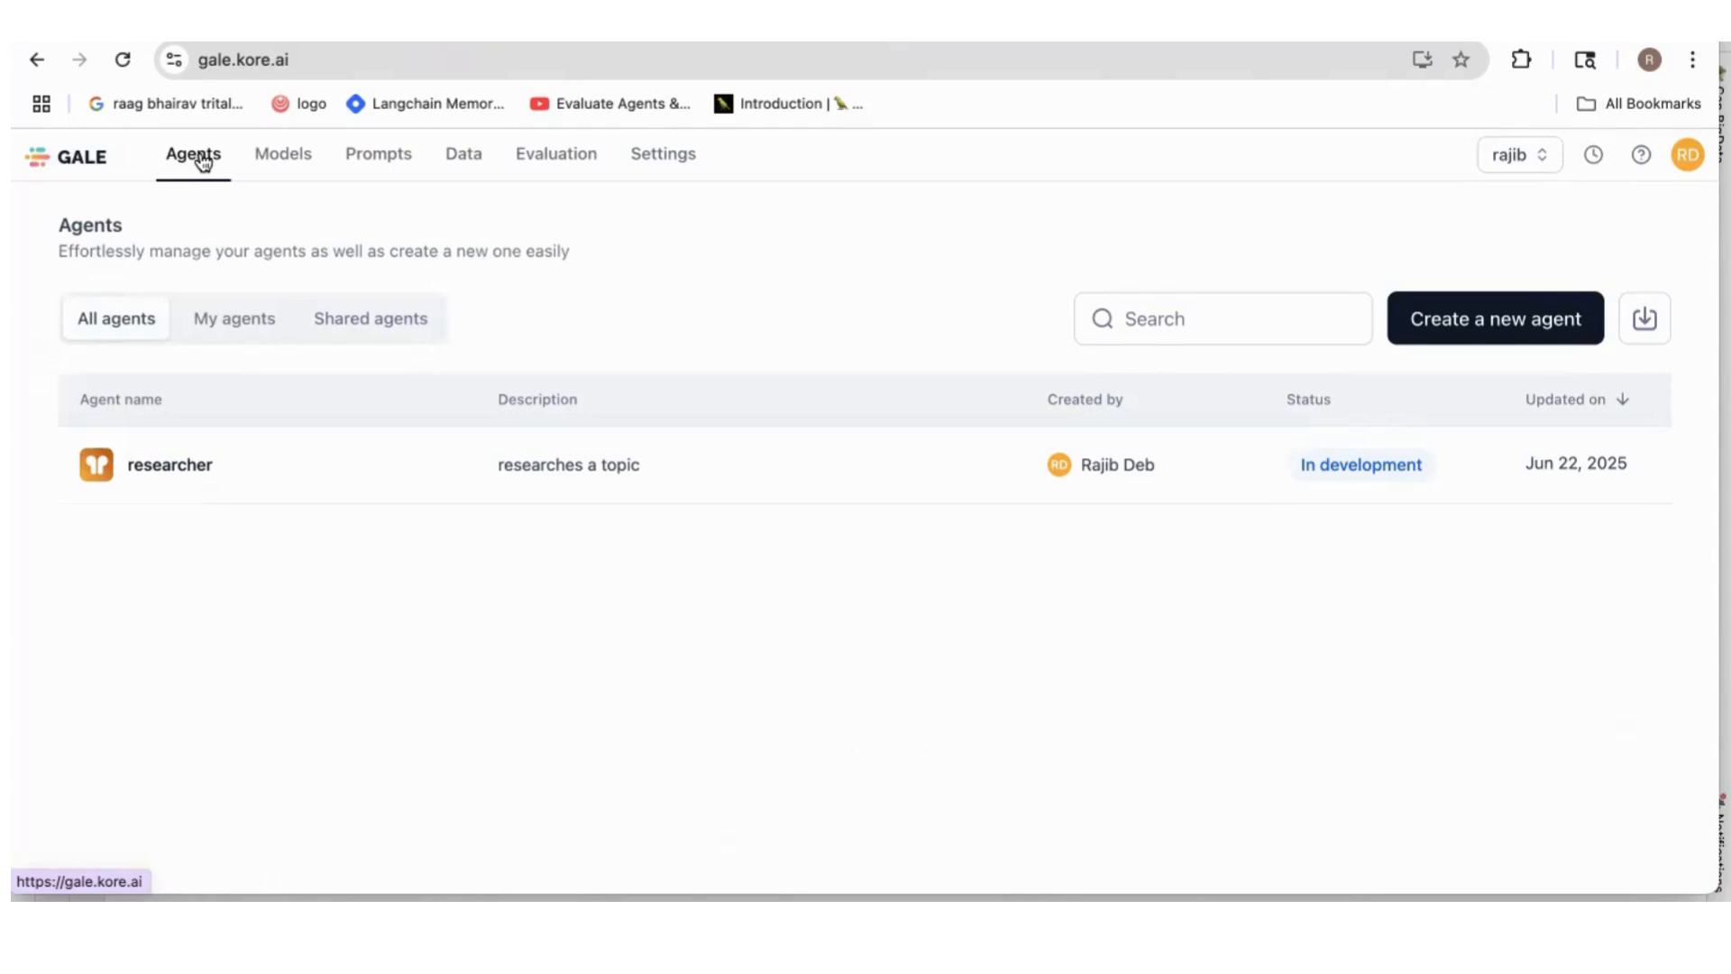
Step: Start a new agent named 'summarizer' with the description 'summarizes the content'
{"action": "left_click", "coordinate": [1471, 331]}
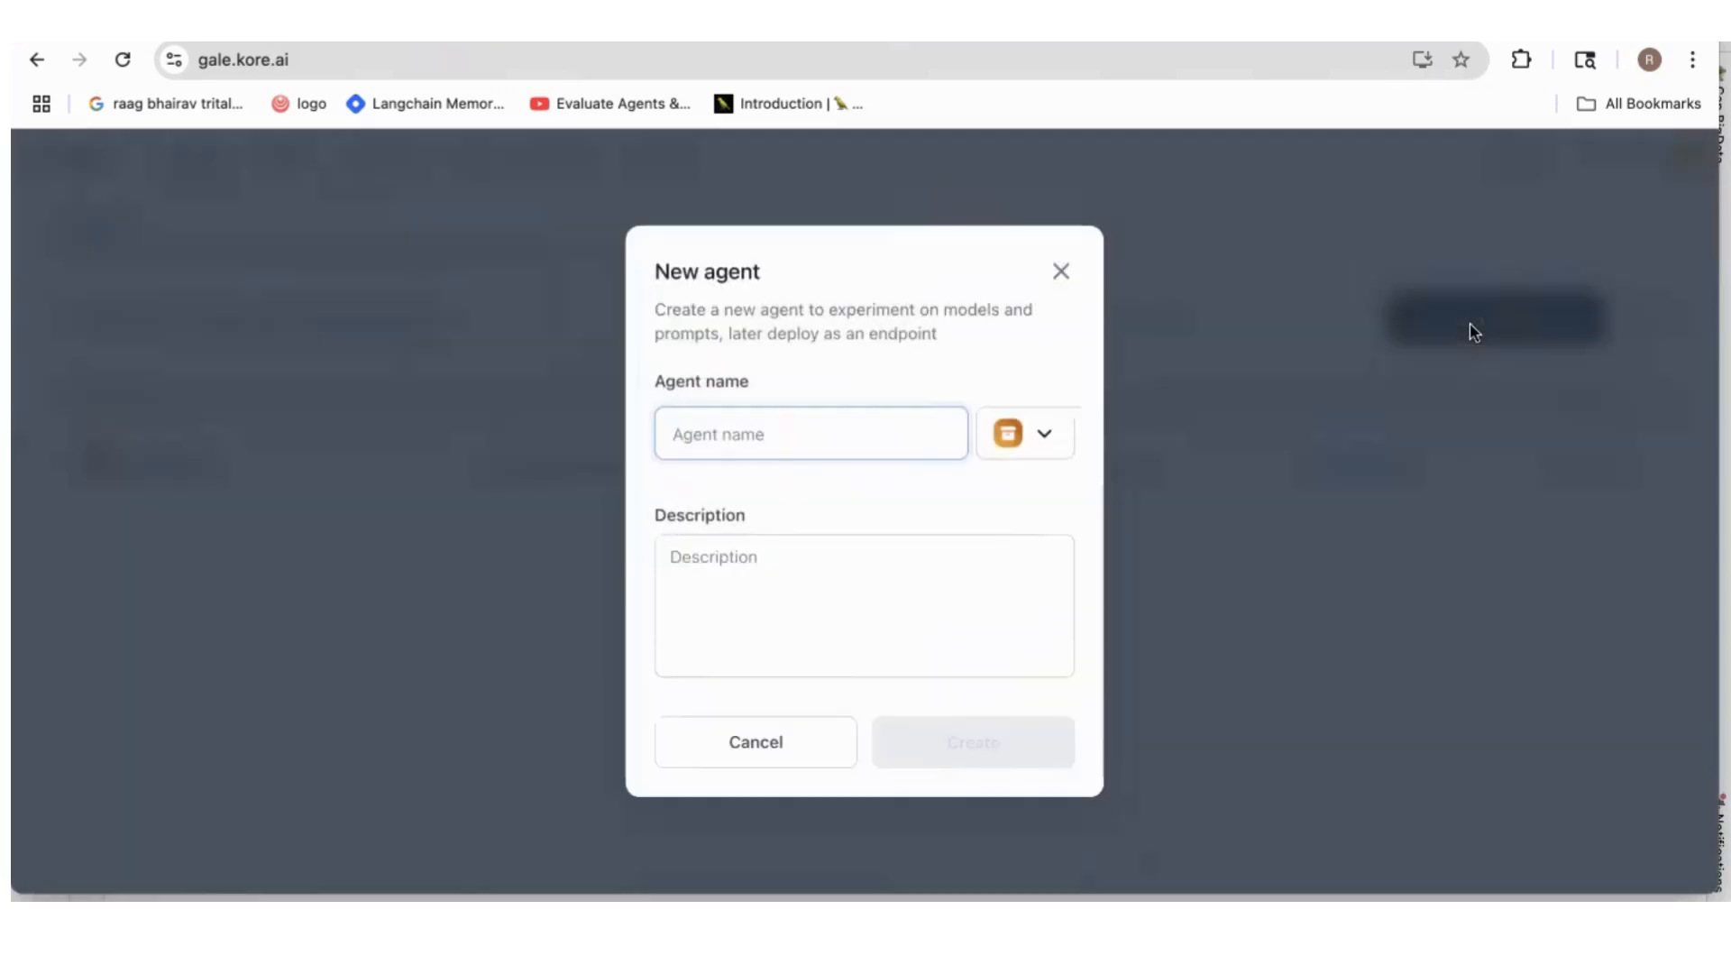
{"action": "type", "text": "summarizer"}
{"action": "left_click", "coordinate": [804, 571]}
{"action": "type", "text": "summari"}
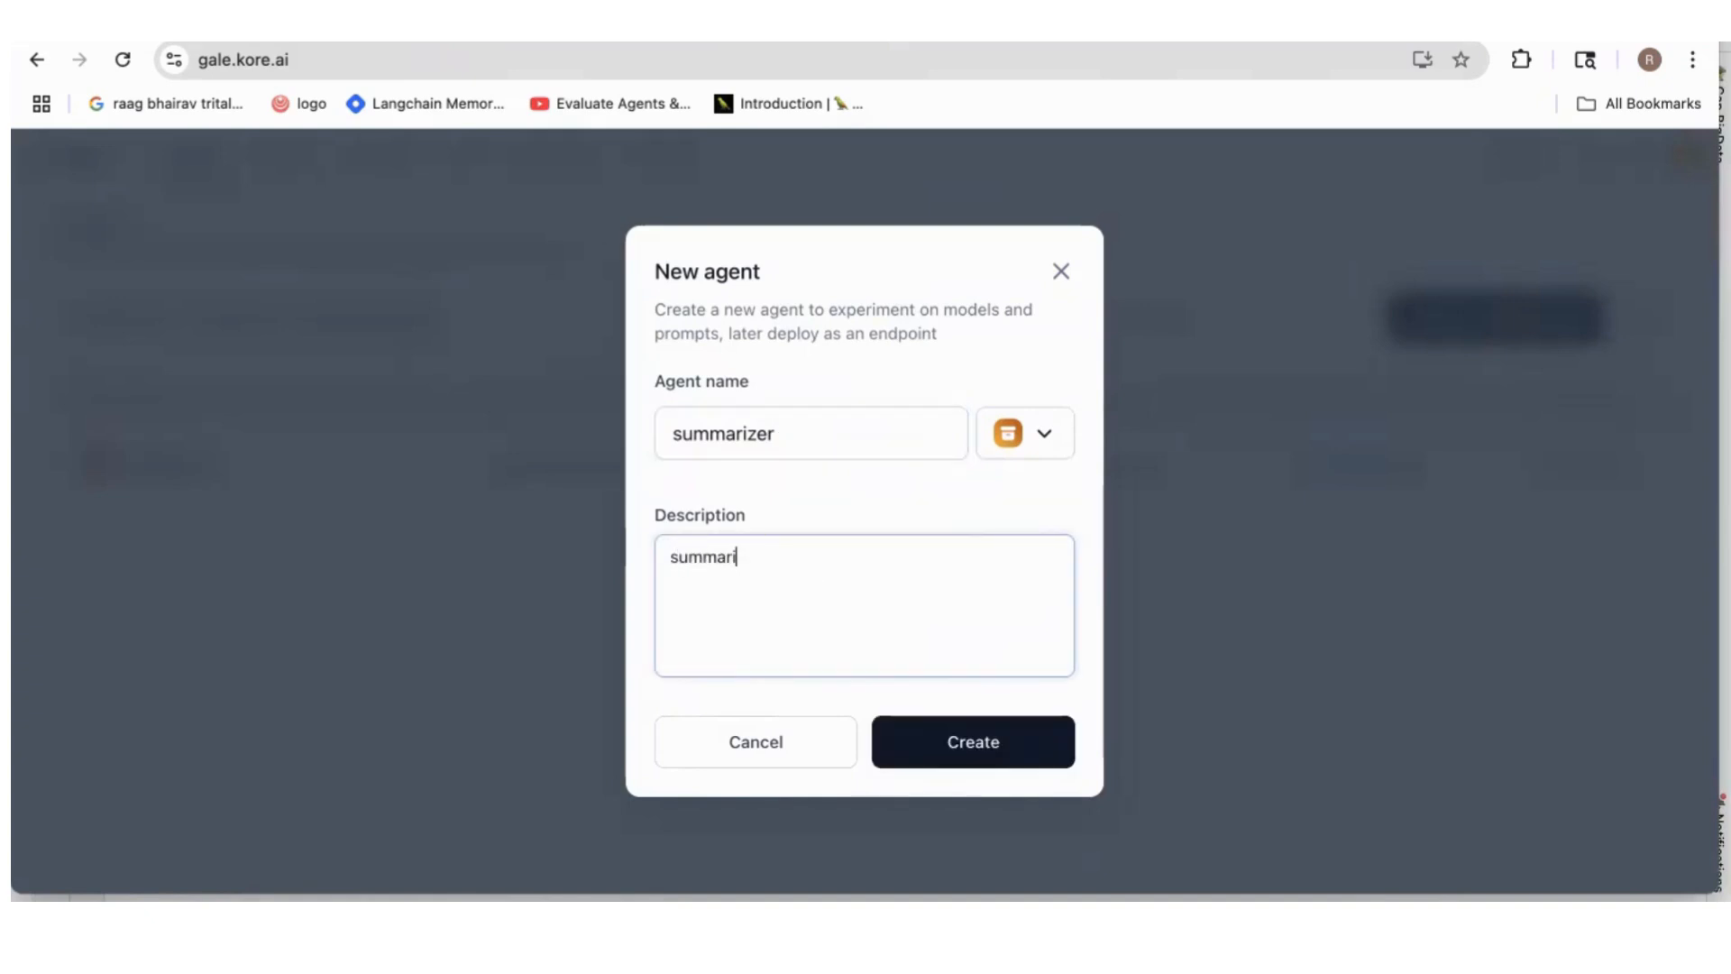
{"action": "type", "text": "zes the content"}
Step: Give the agent a chat-bubble icon and create it
{"action": "left_click", "coordinate": [1051, 441]}
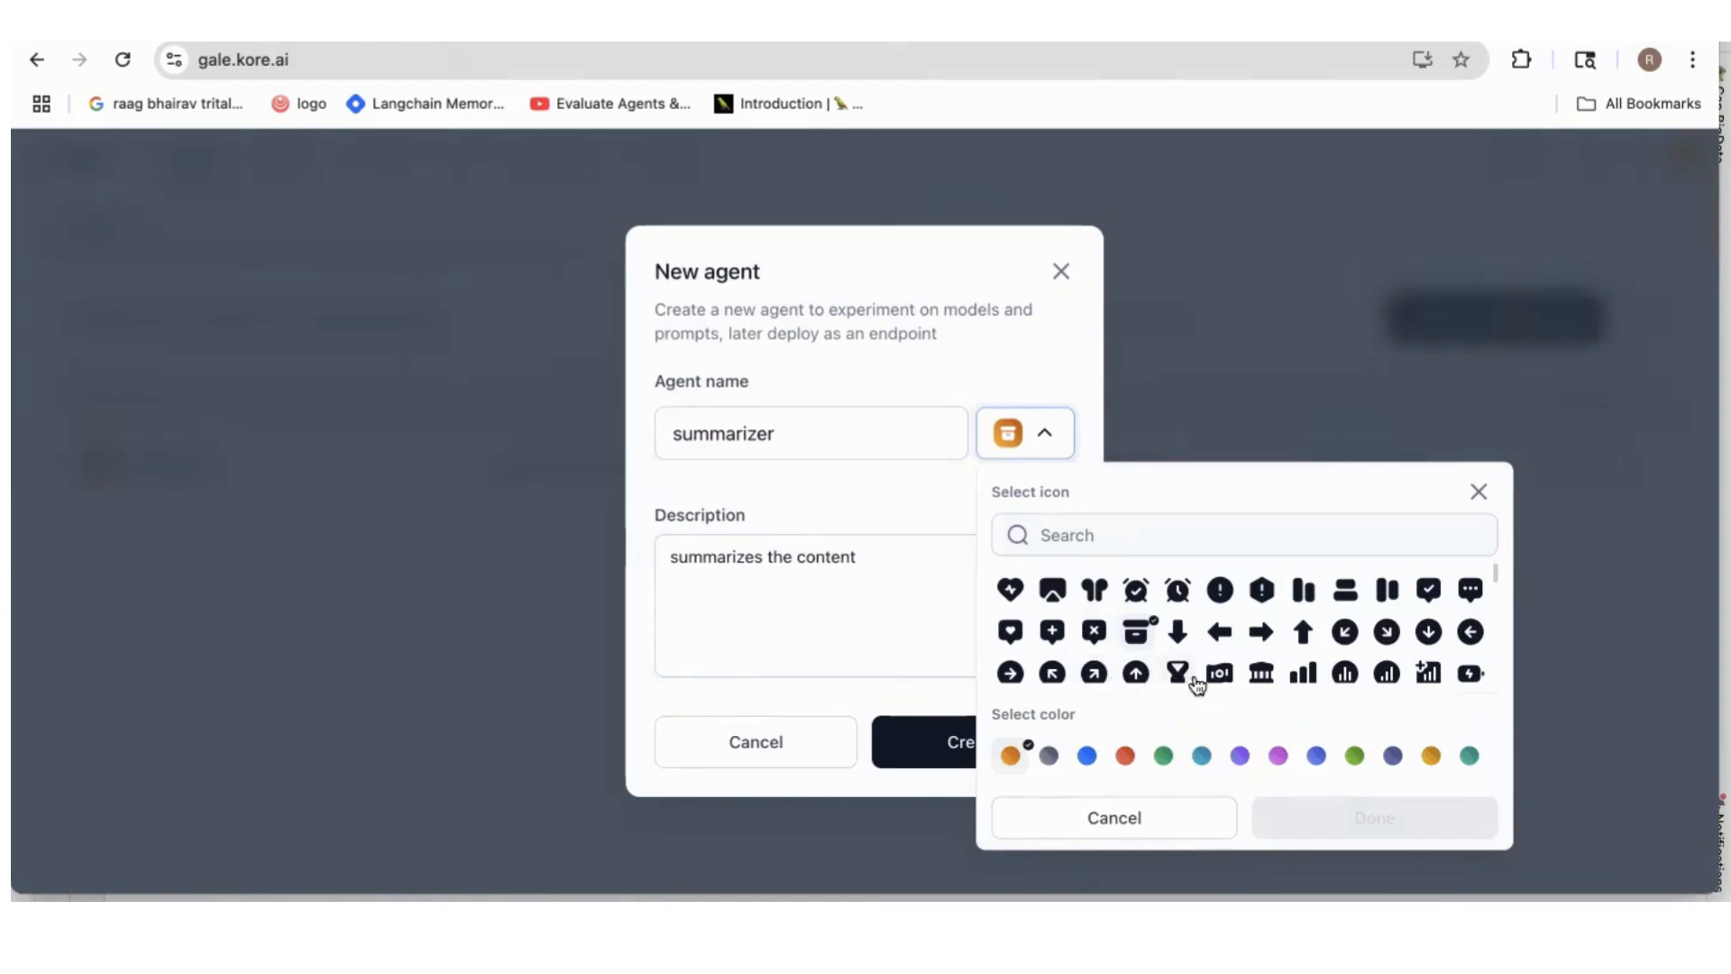
{"action": "left_click", "coordinate": [911, 591]}
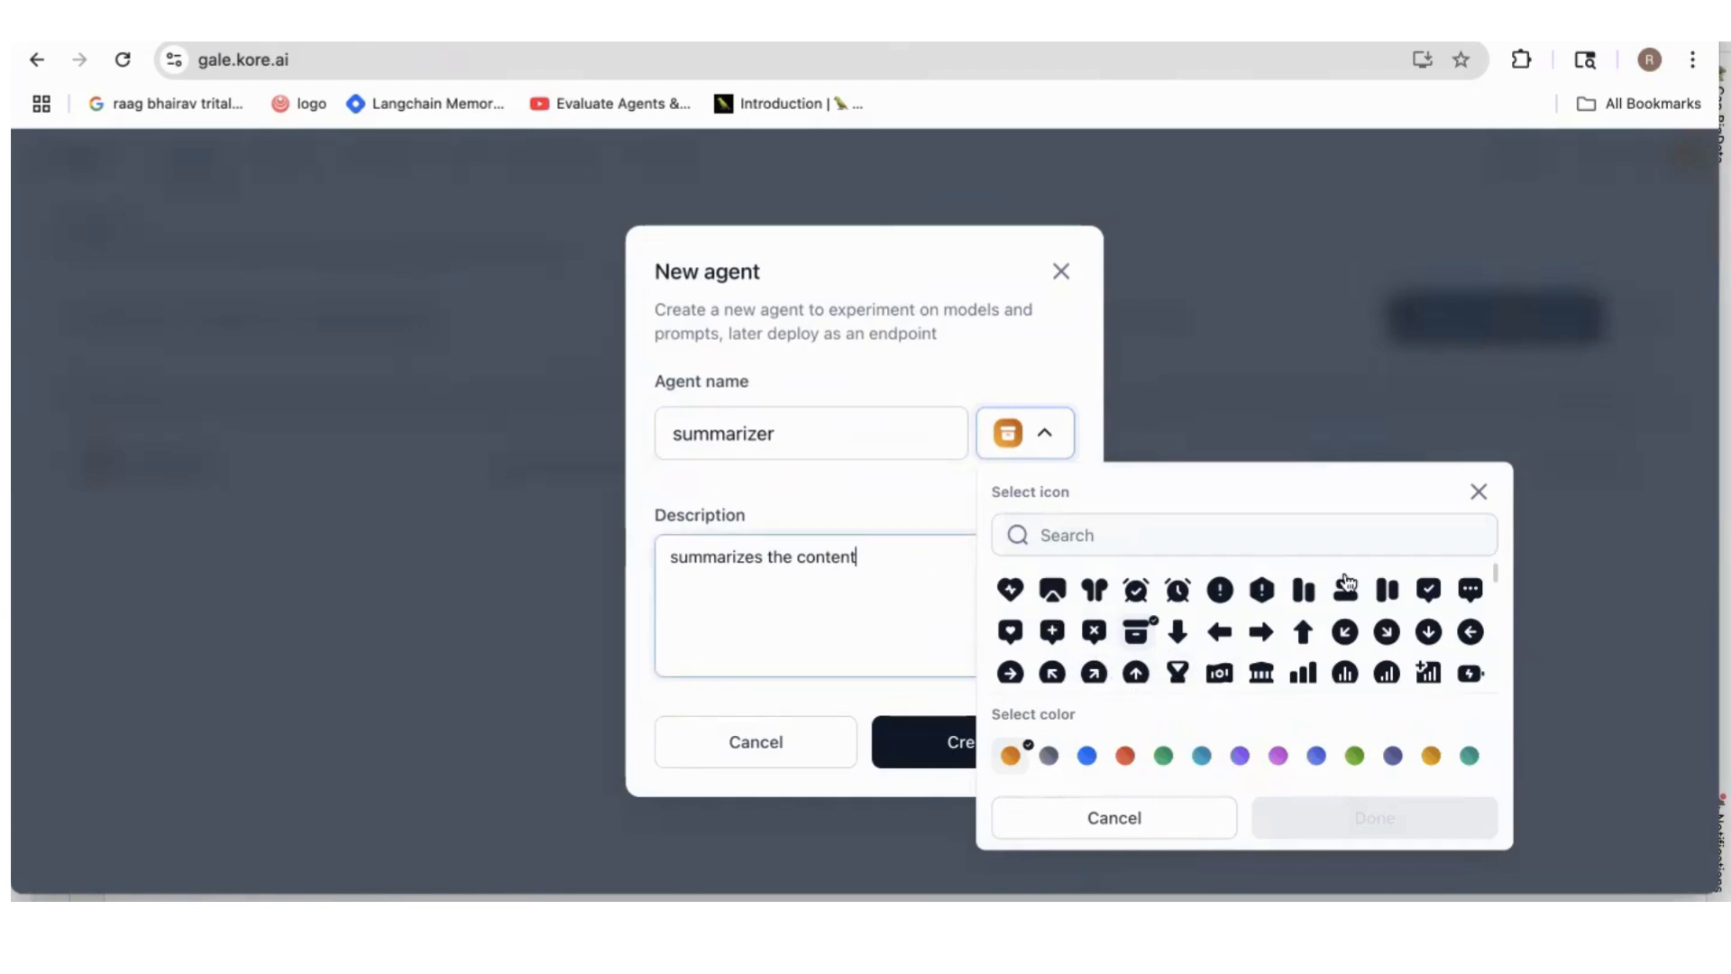
{"action": "left_click", "coordinate": [1469, 589]}
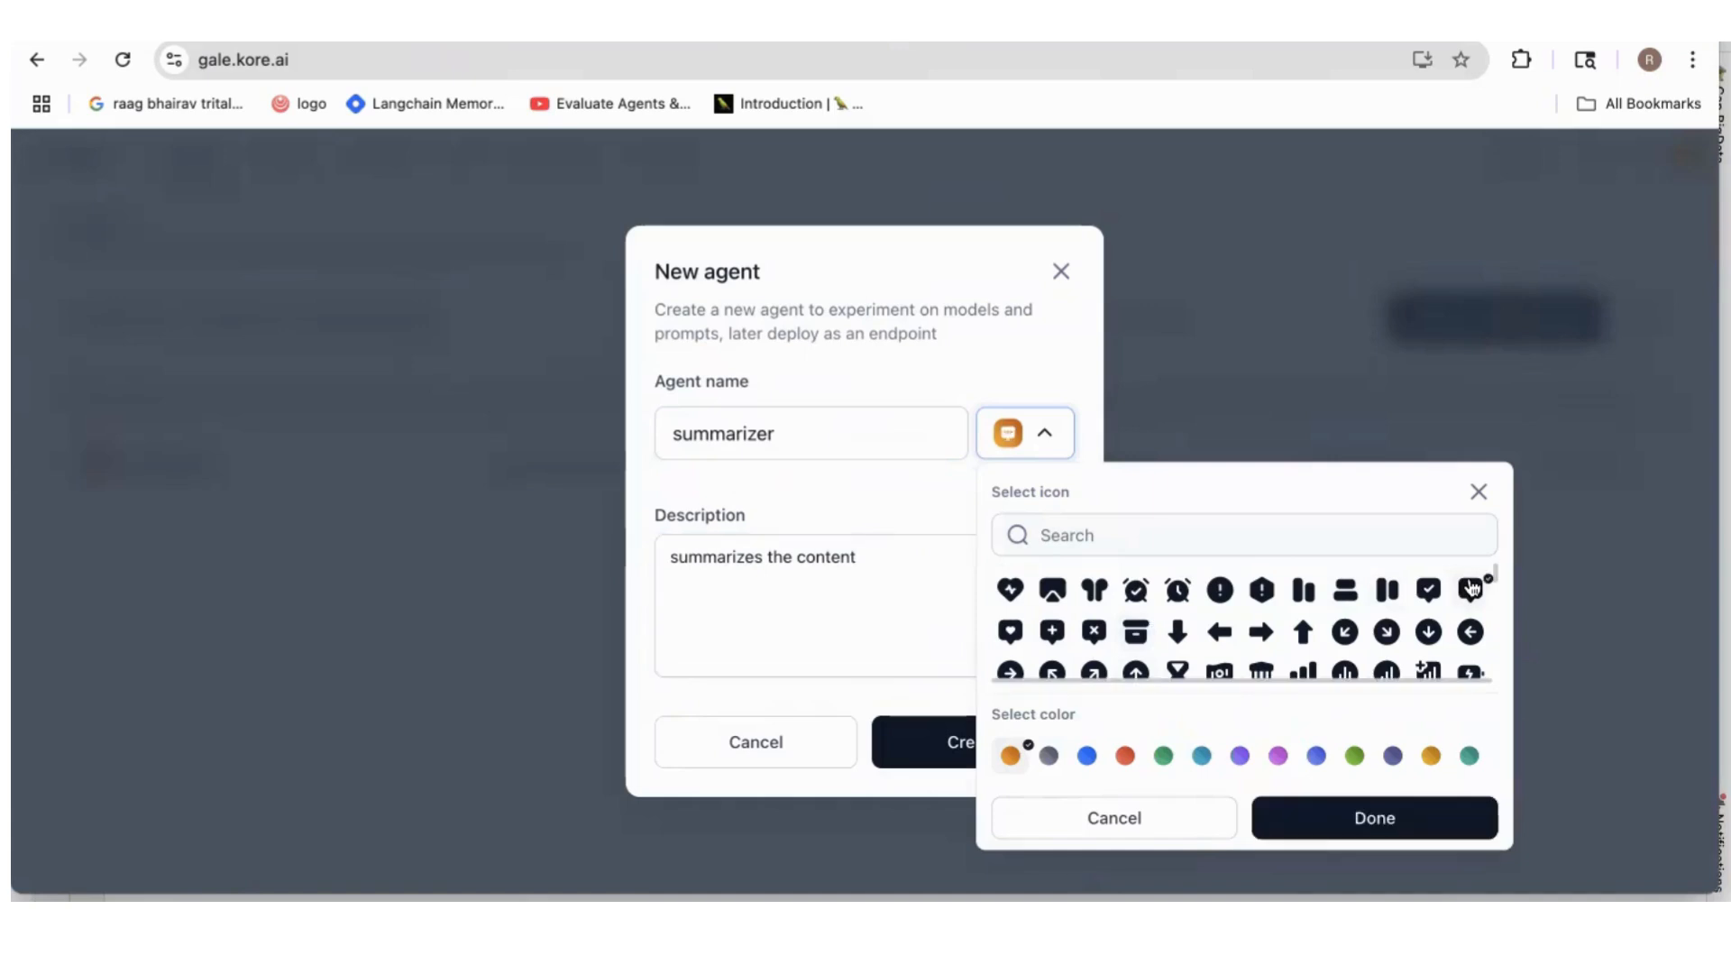
{"action": "left_click", "coordinate": [1349, 811]}
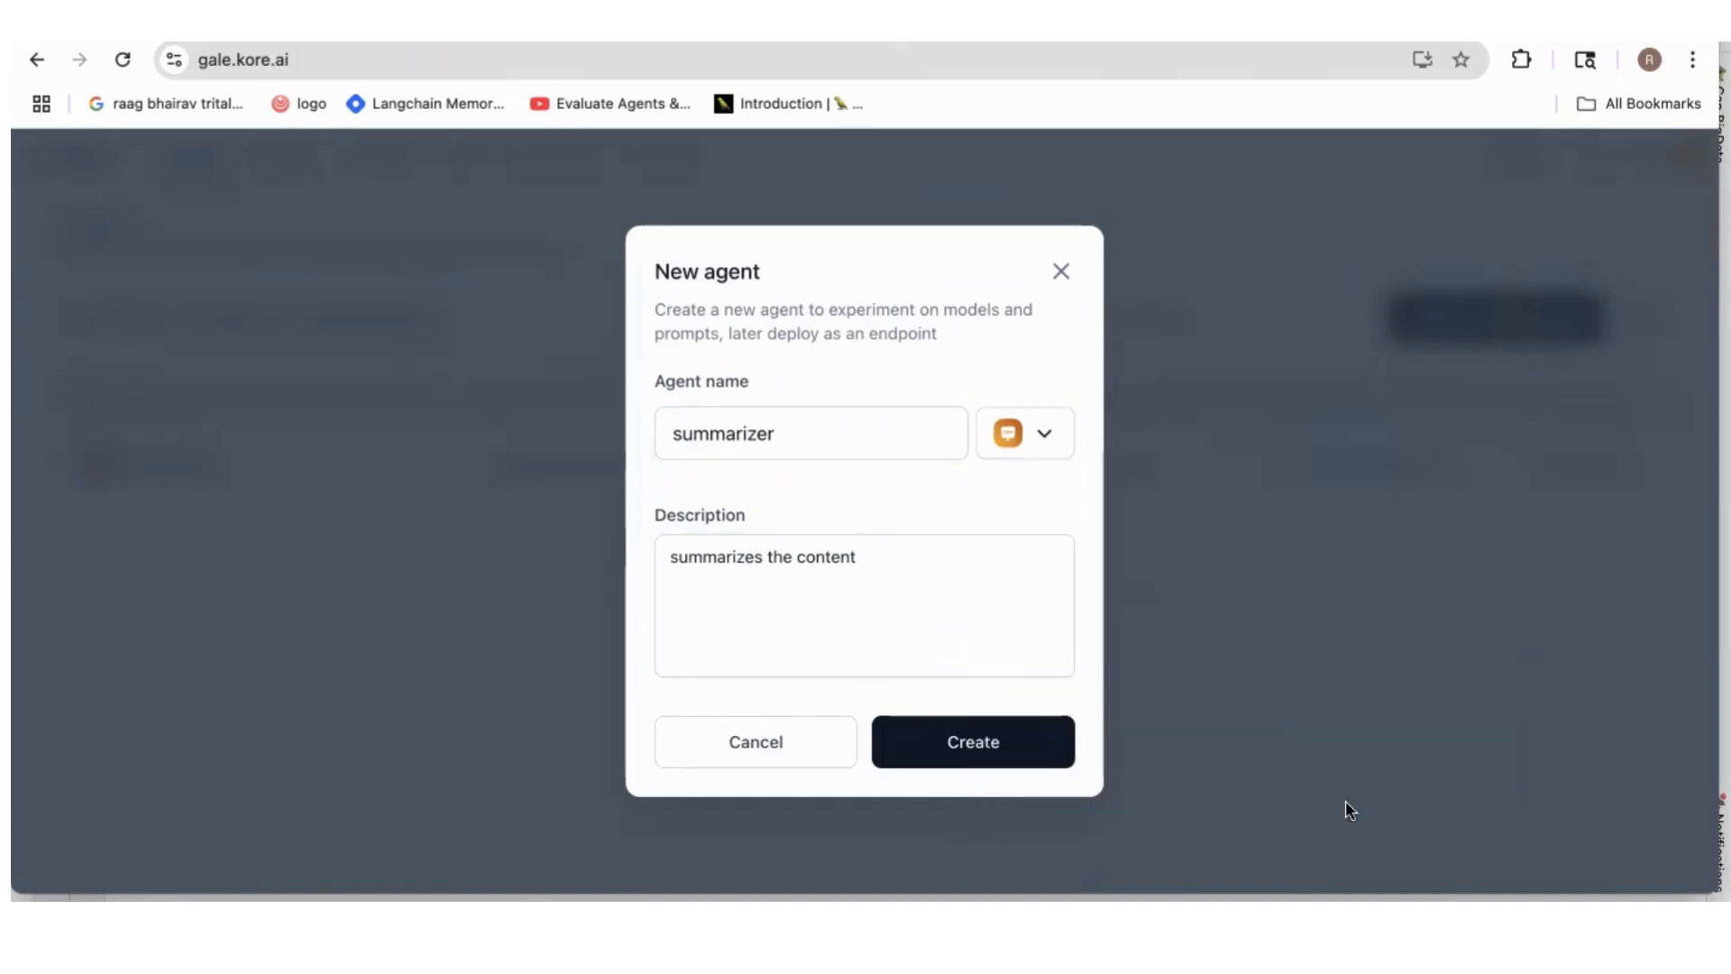
{"action": "left_click", "coordinate": [987, 746]}
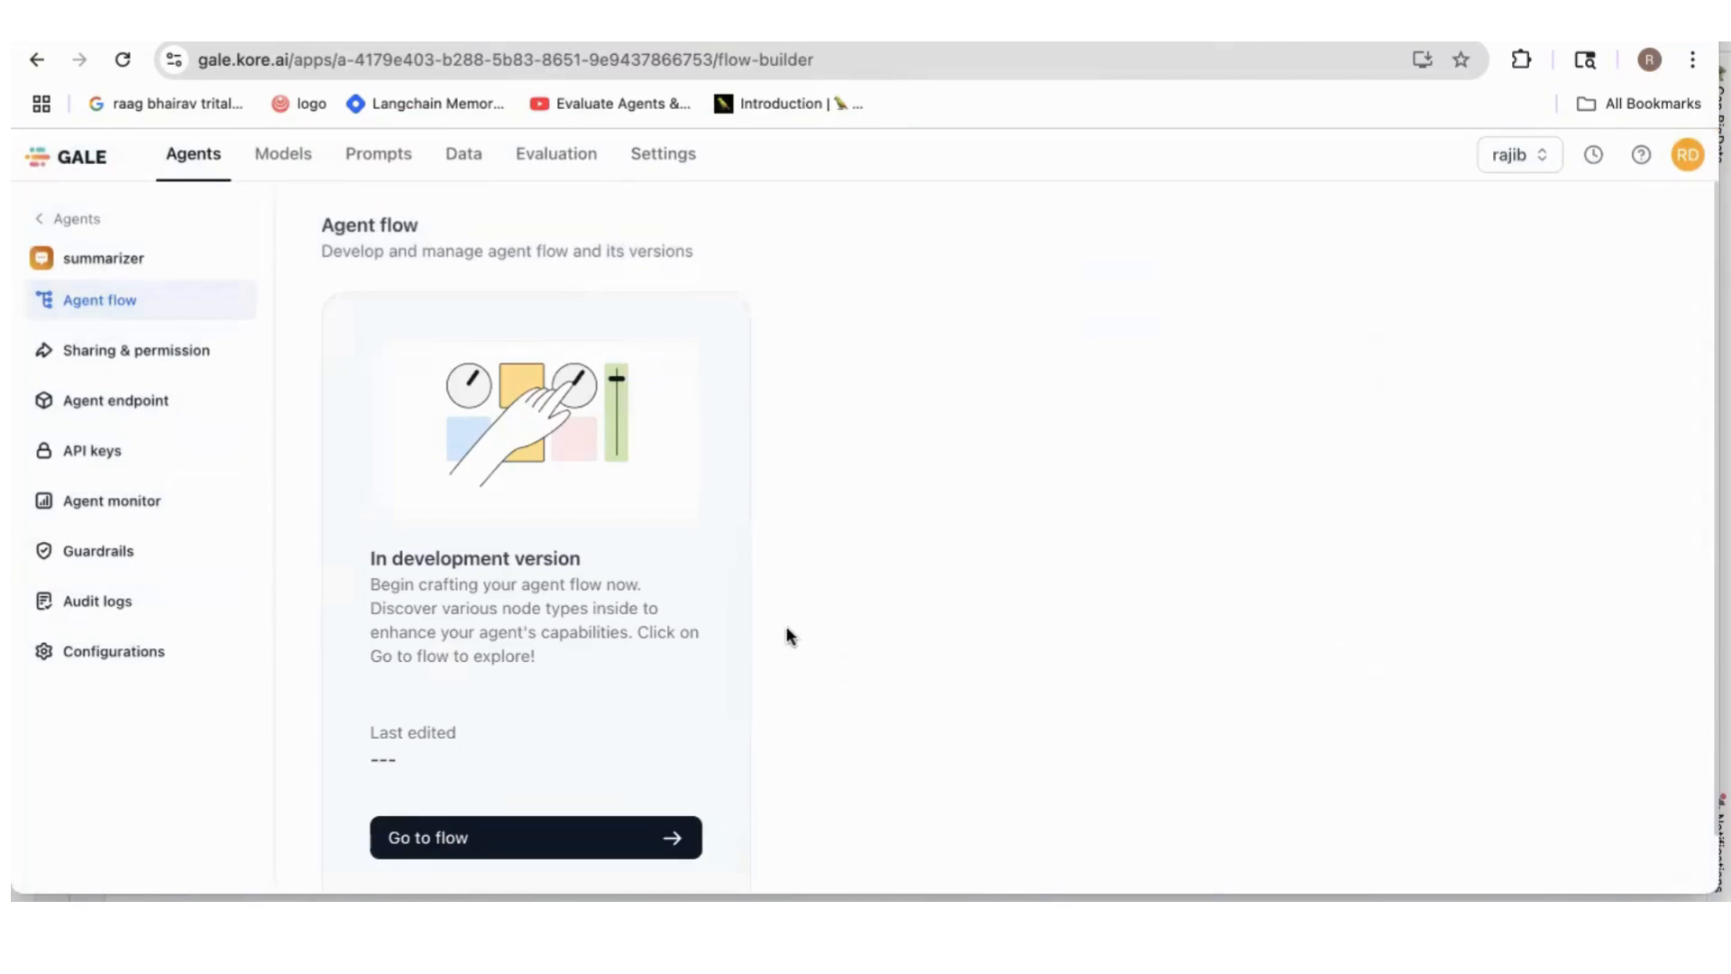
Step: In the flow builder, add an AI Text to text node after Start
{"action": "left_click", "coordinate": [456, 838]}
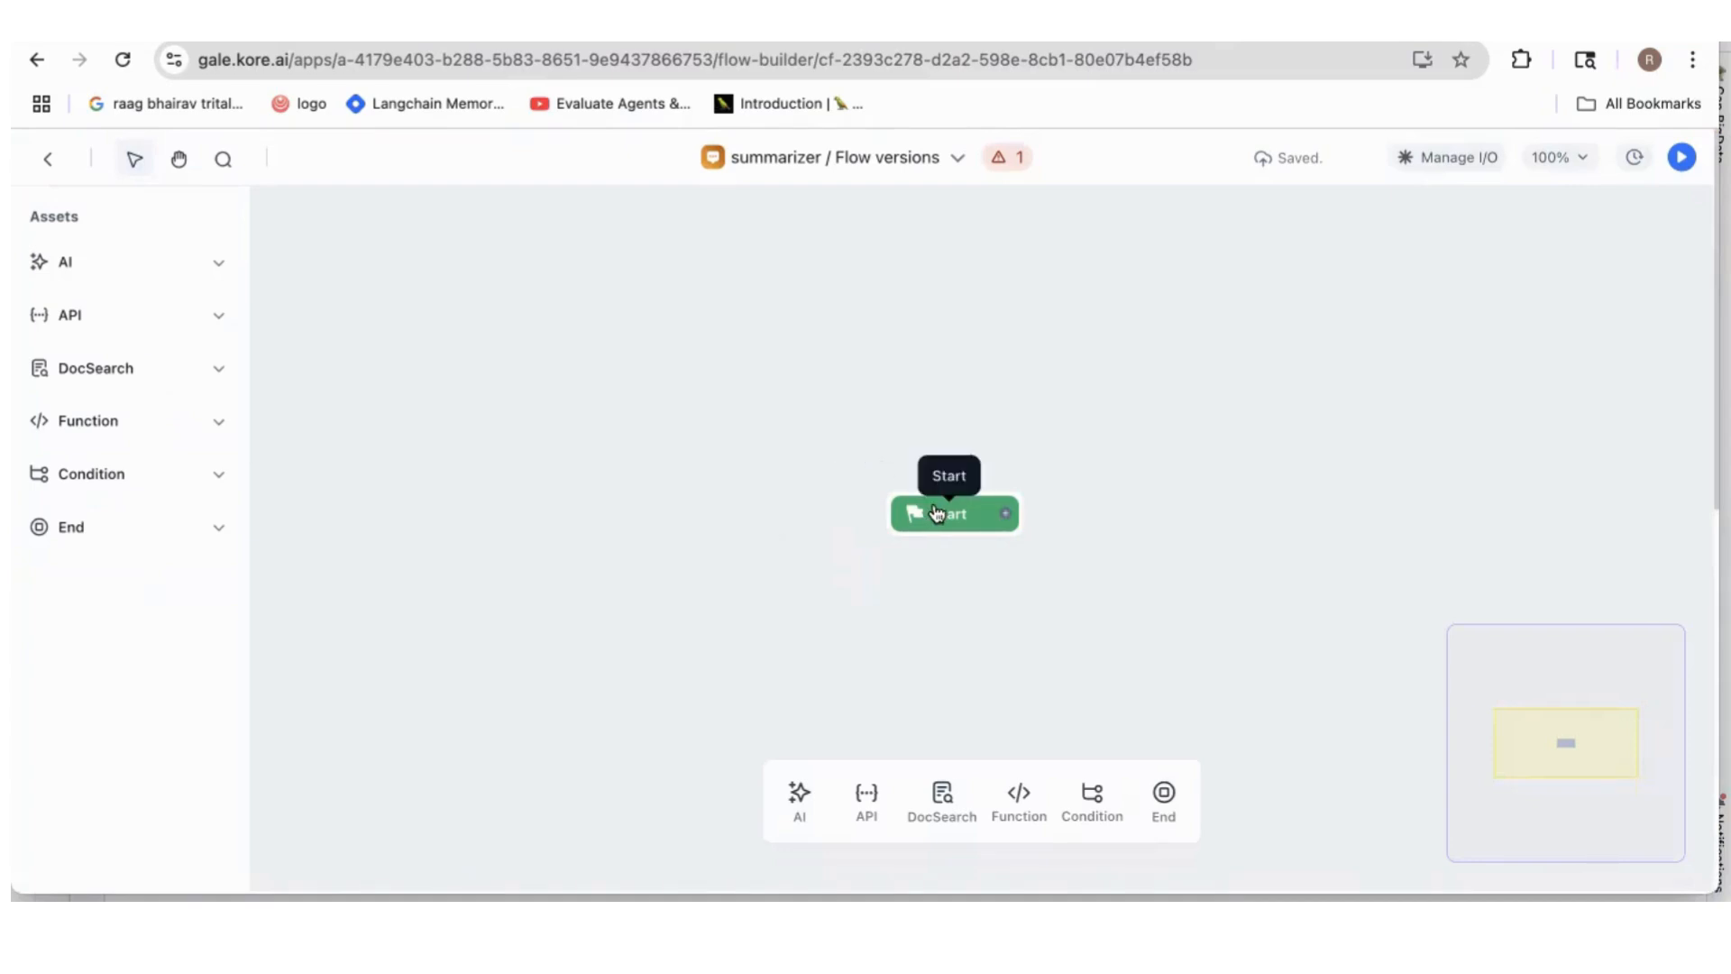
{"action": "left_click_drag", "start_coordinate": [933, 509], "coordinate": [599, 426]}
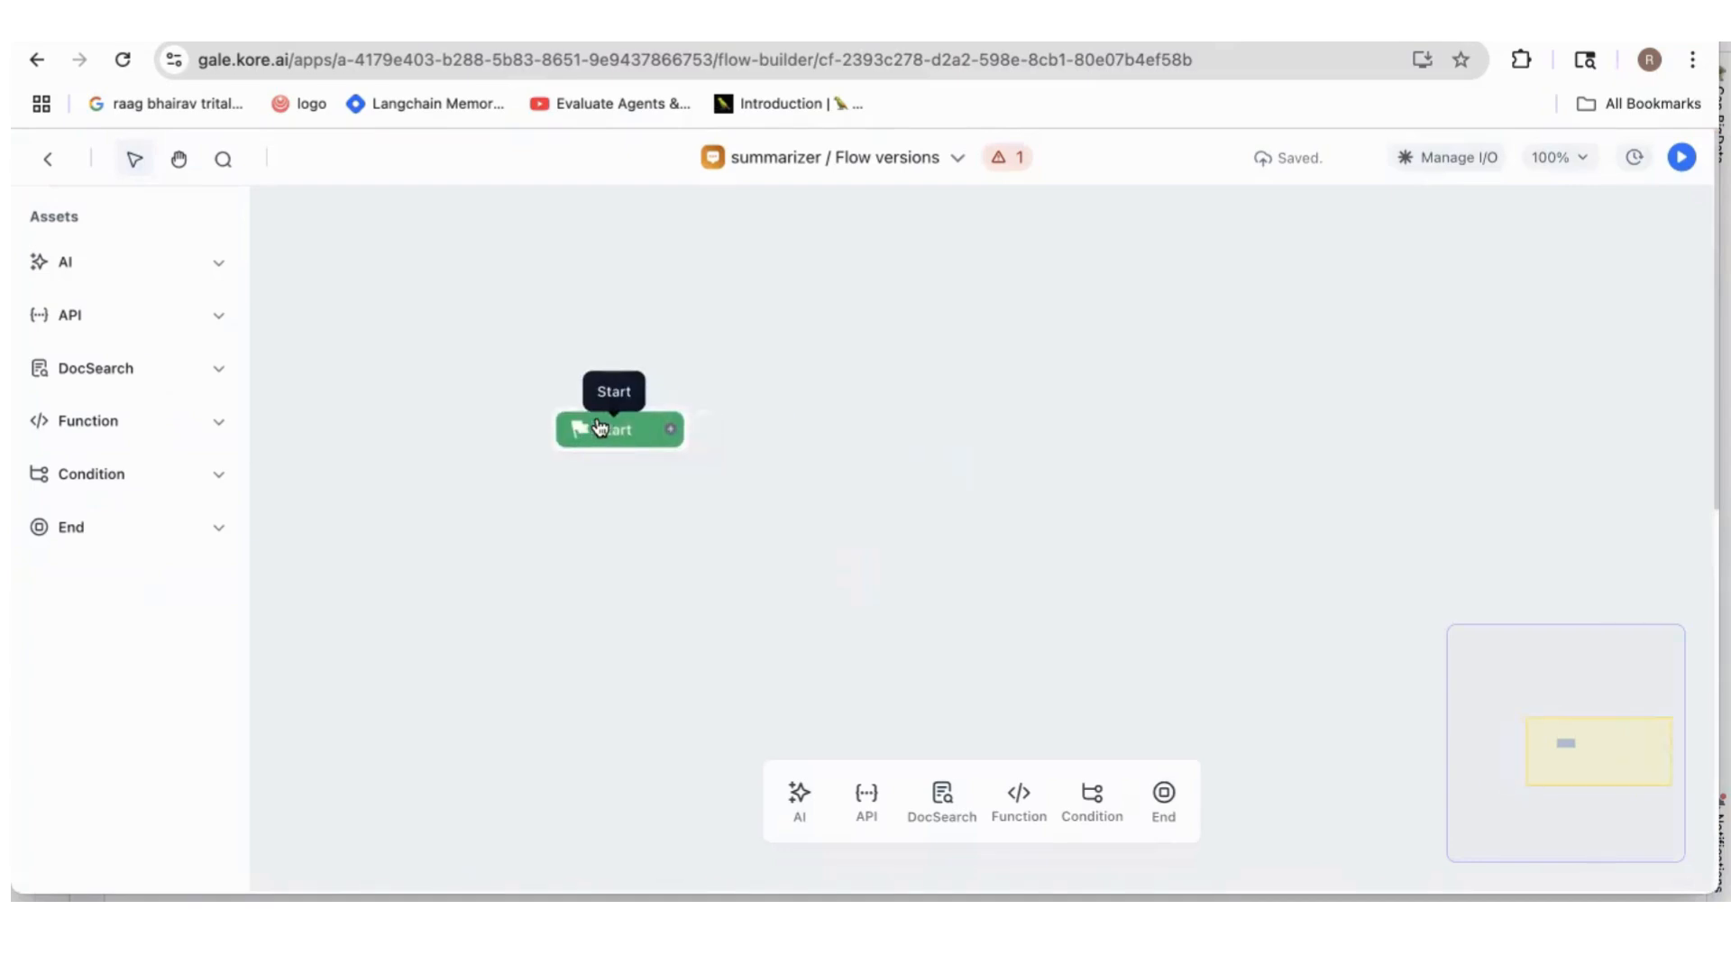
{"action": "left_click", "coordinate": [672, 430]}
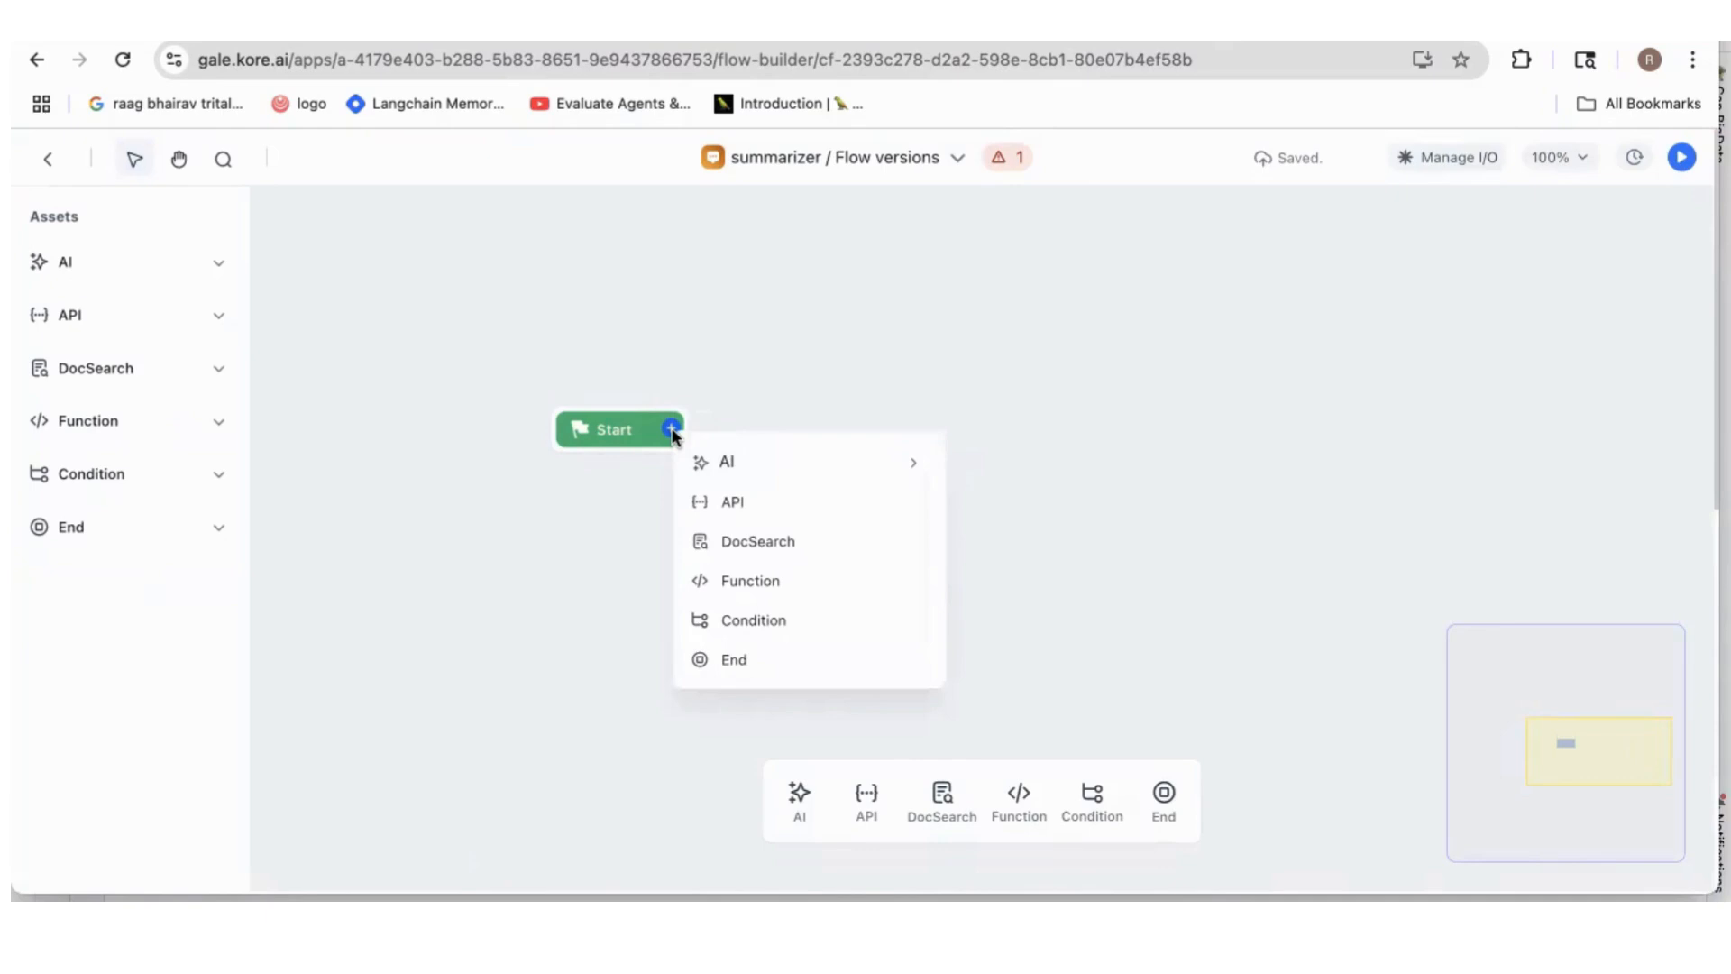
{"action": "left_click", "coordinate": [768, 464]}
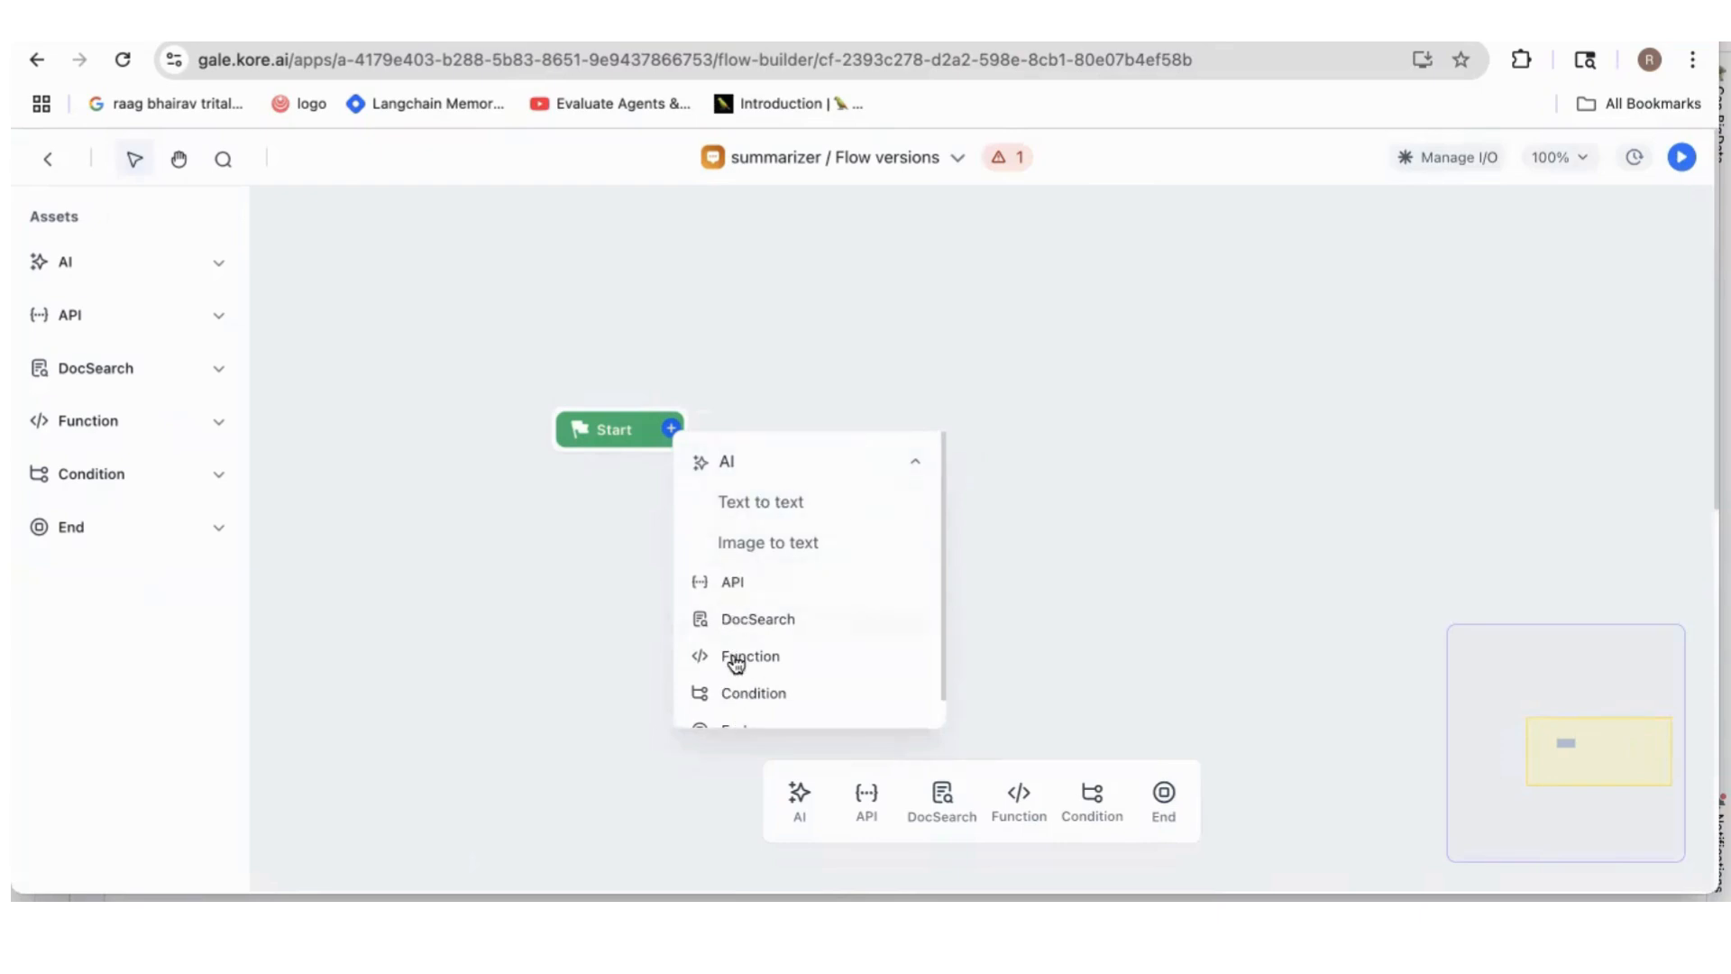
{"action": "left_click", "coordinate": [752, 501]}
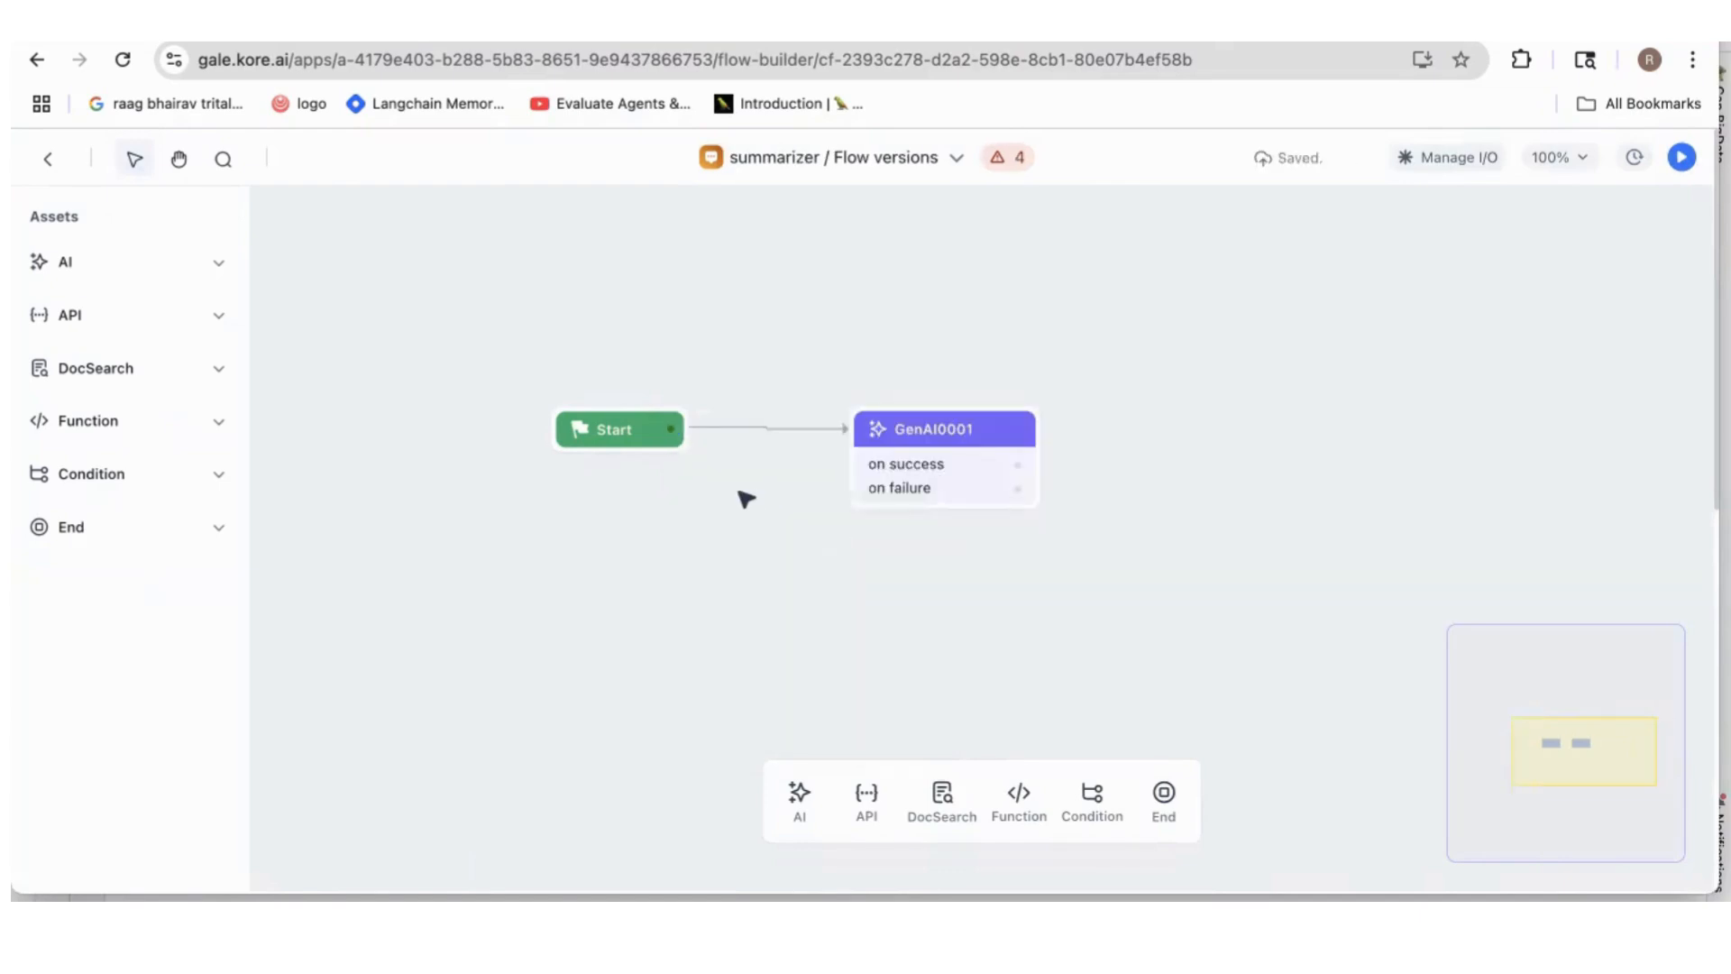
{"action": "left_click_drag", "start_coordinate": [632, 446], "coordinate": [613, 521]}
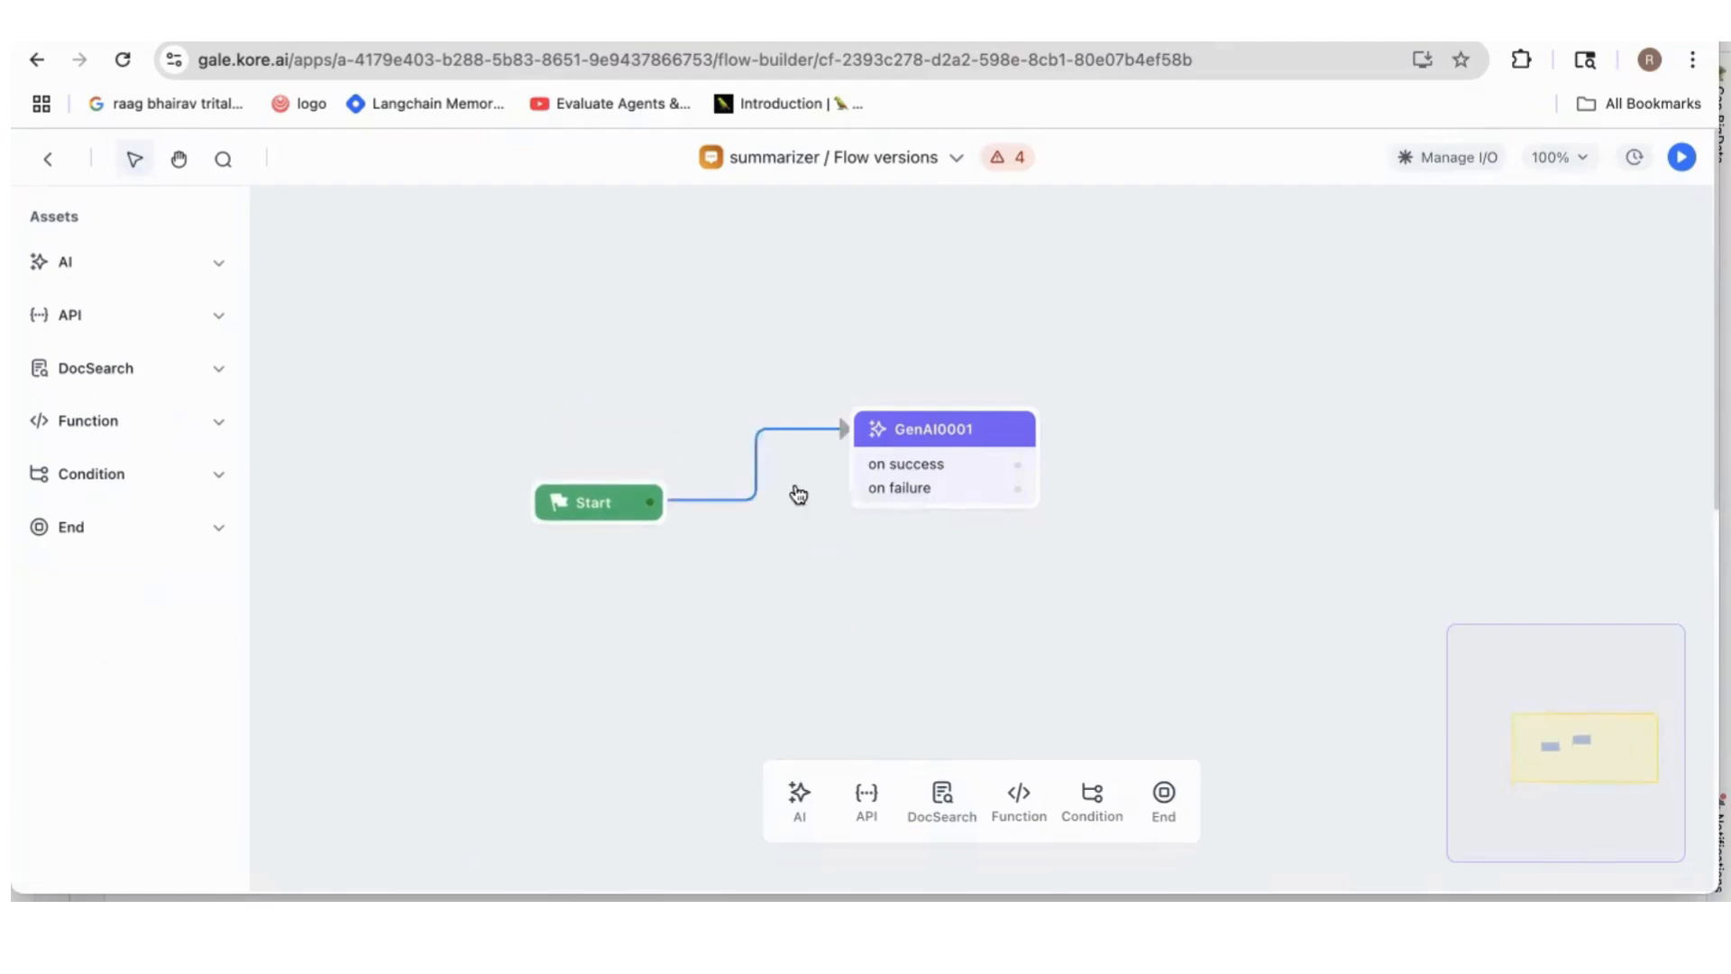
Step: Route both the AI node's success and failure to End0001, deleting the extra End0002
{"action": "left_click", "coordinate": [1018, 465]}
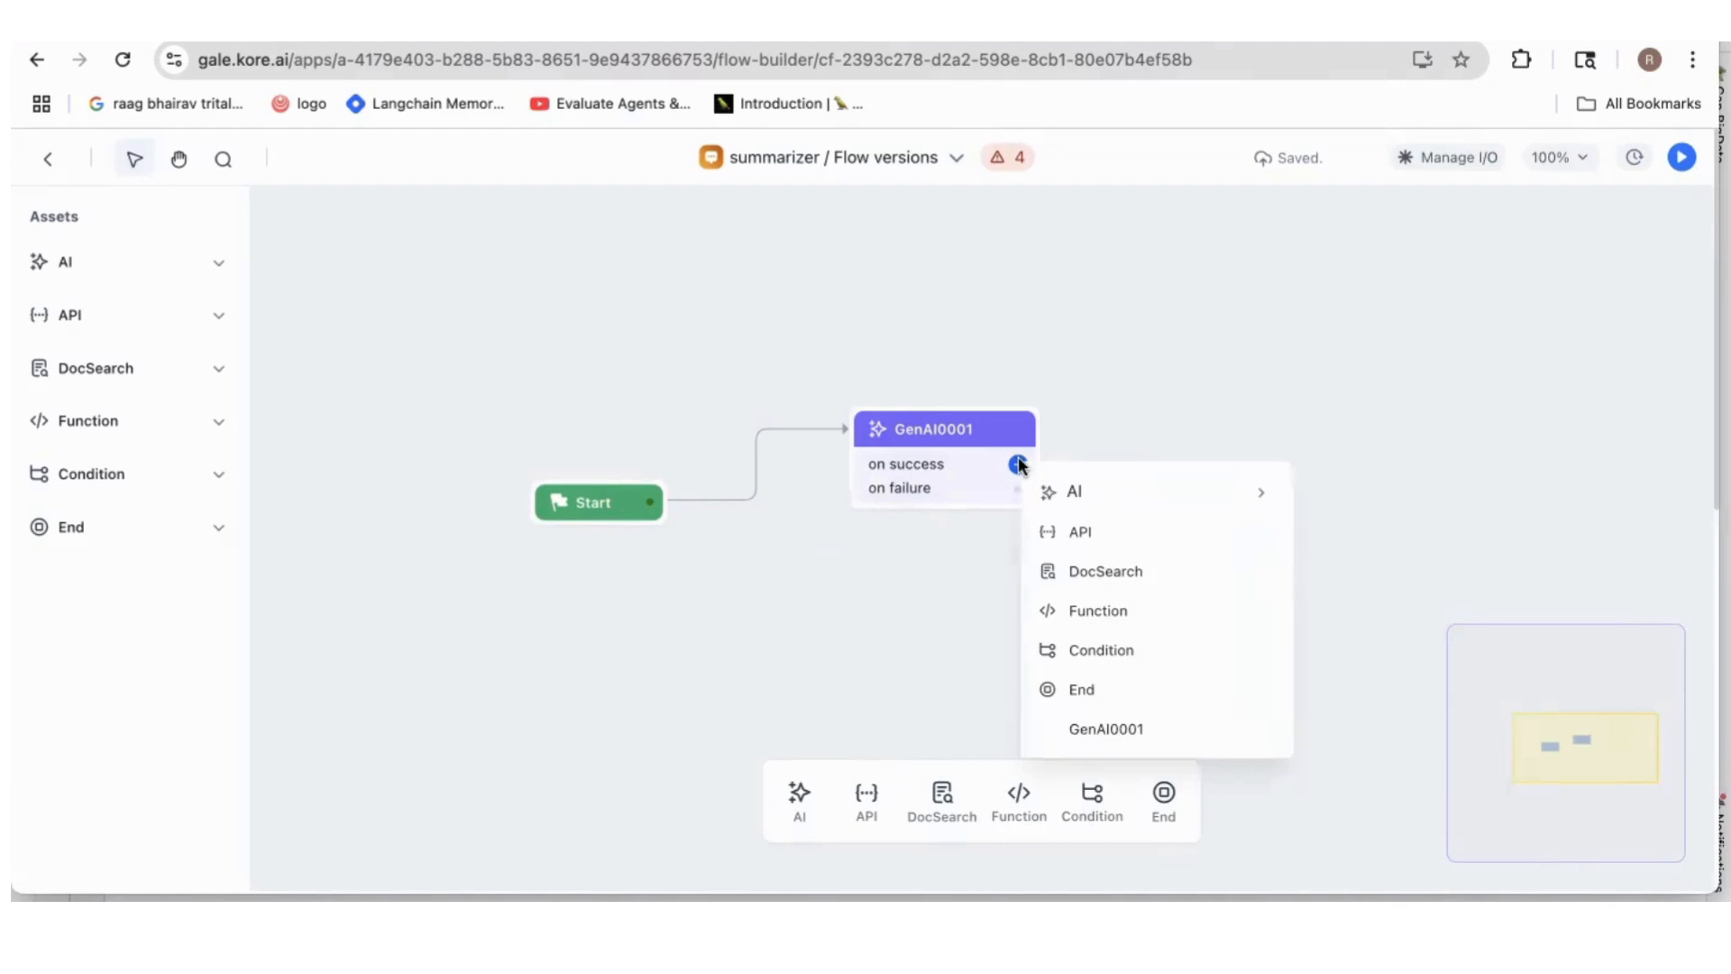
{"action": "left_click", "coordinate": [1093, 694]}
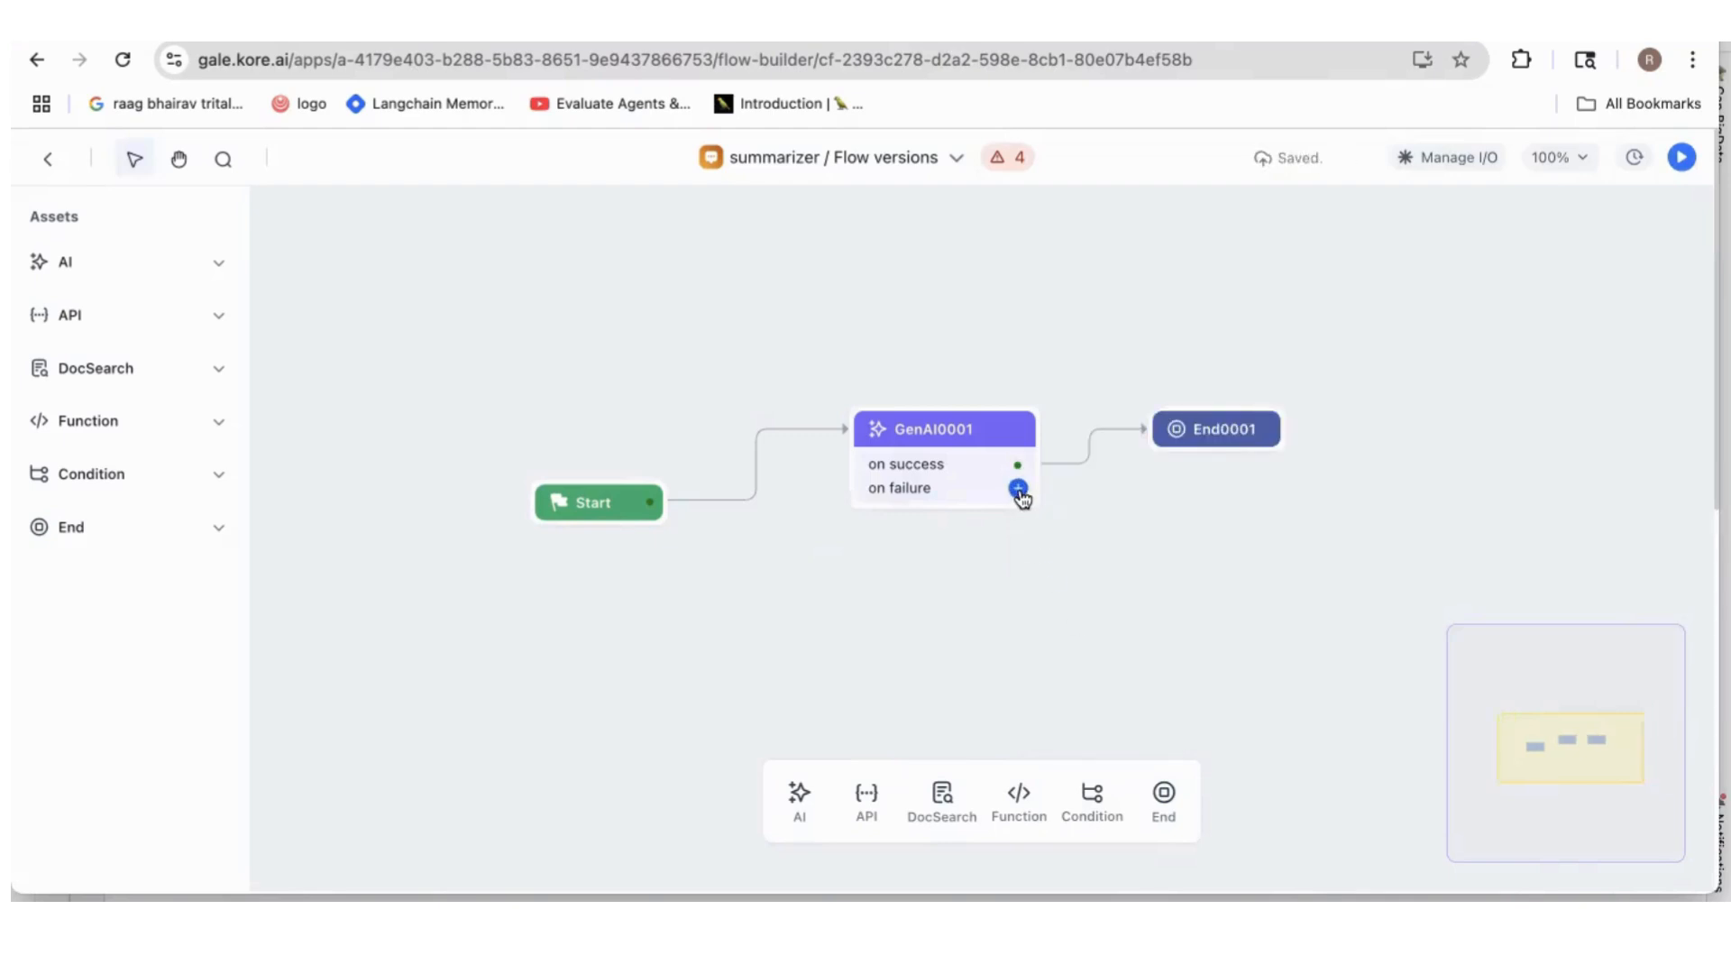
{"action": "left_click", "coordinate": [1018, 488]}
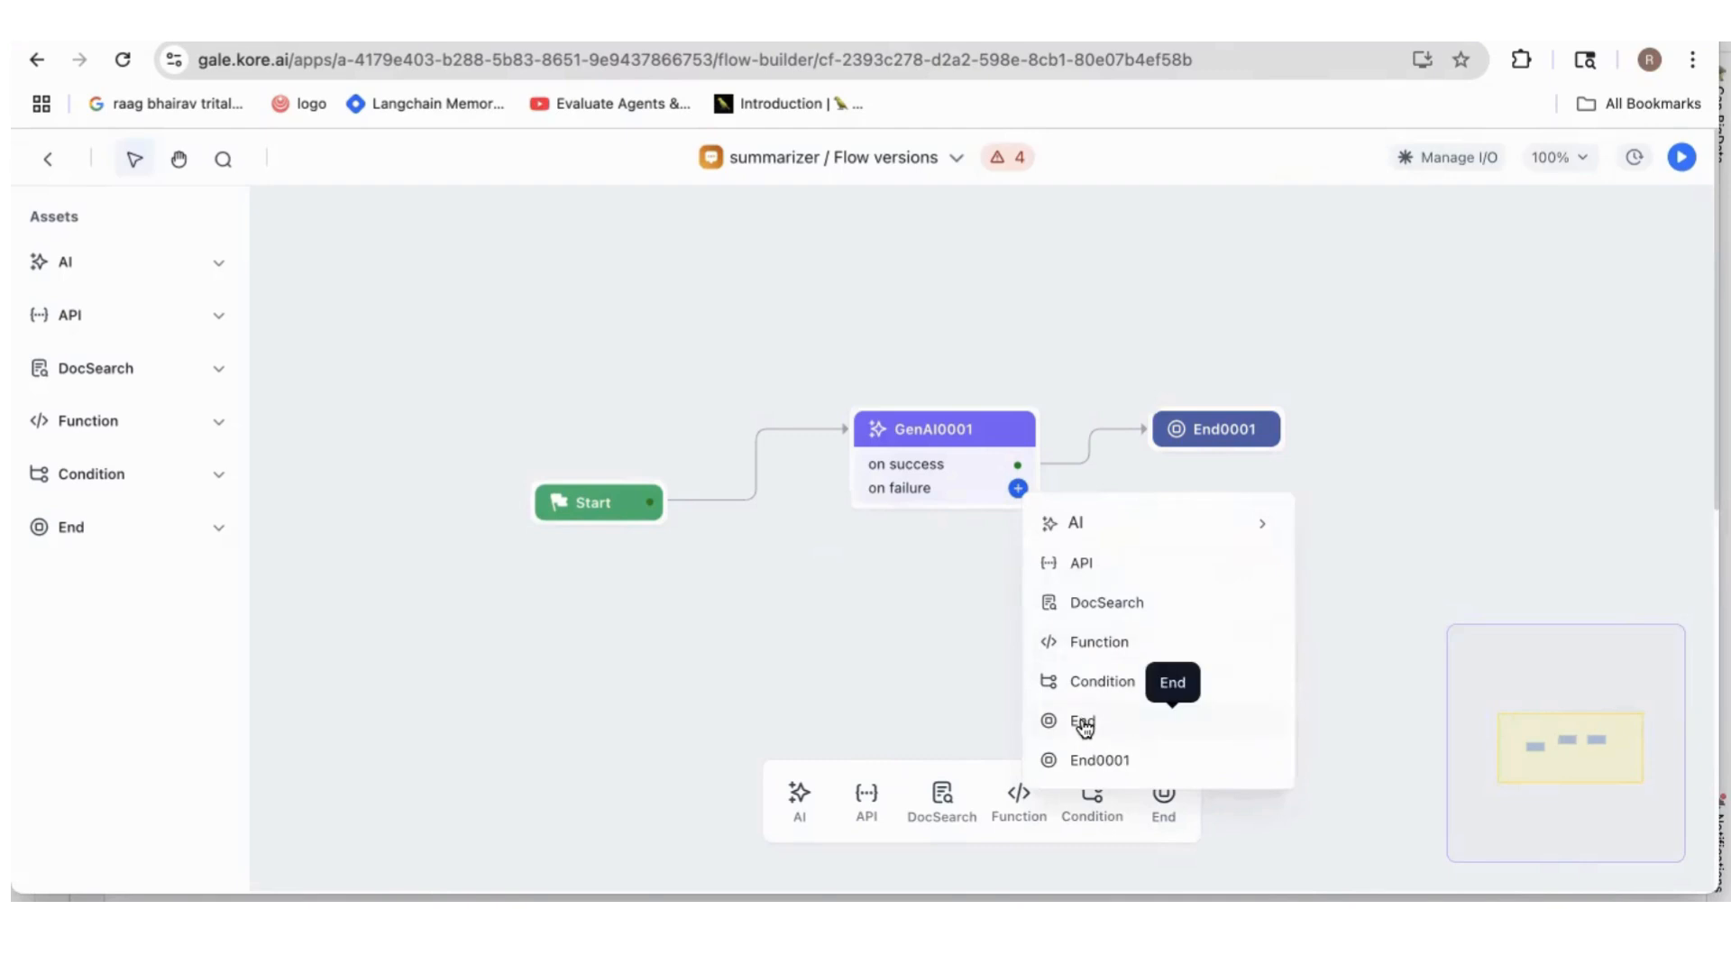
{"action": "left_click", "coordinate": [1082, 723]}
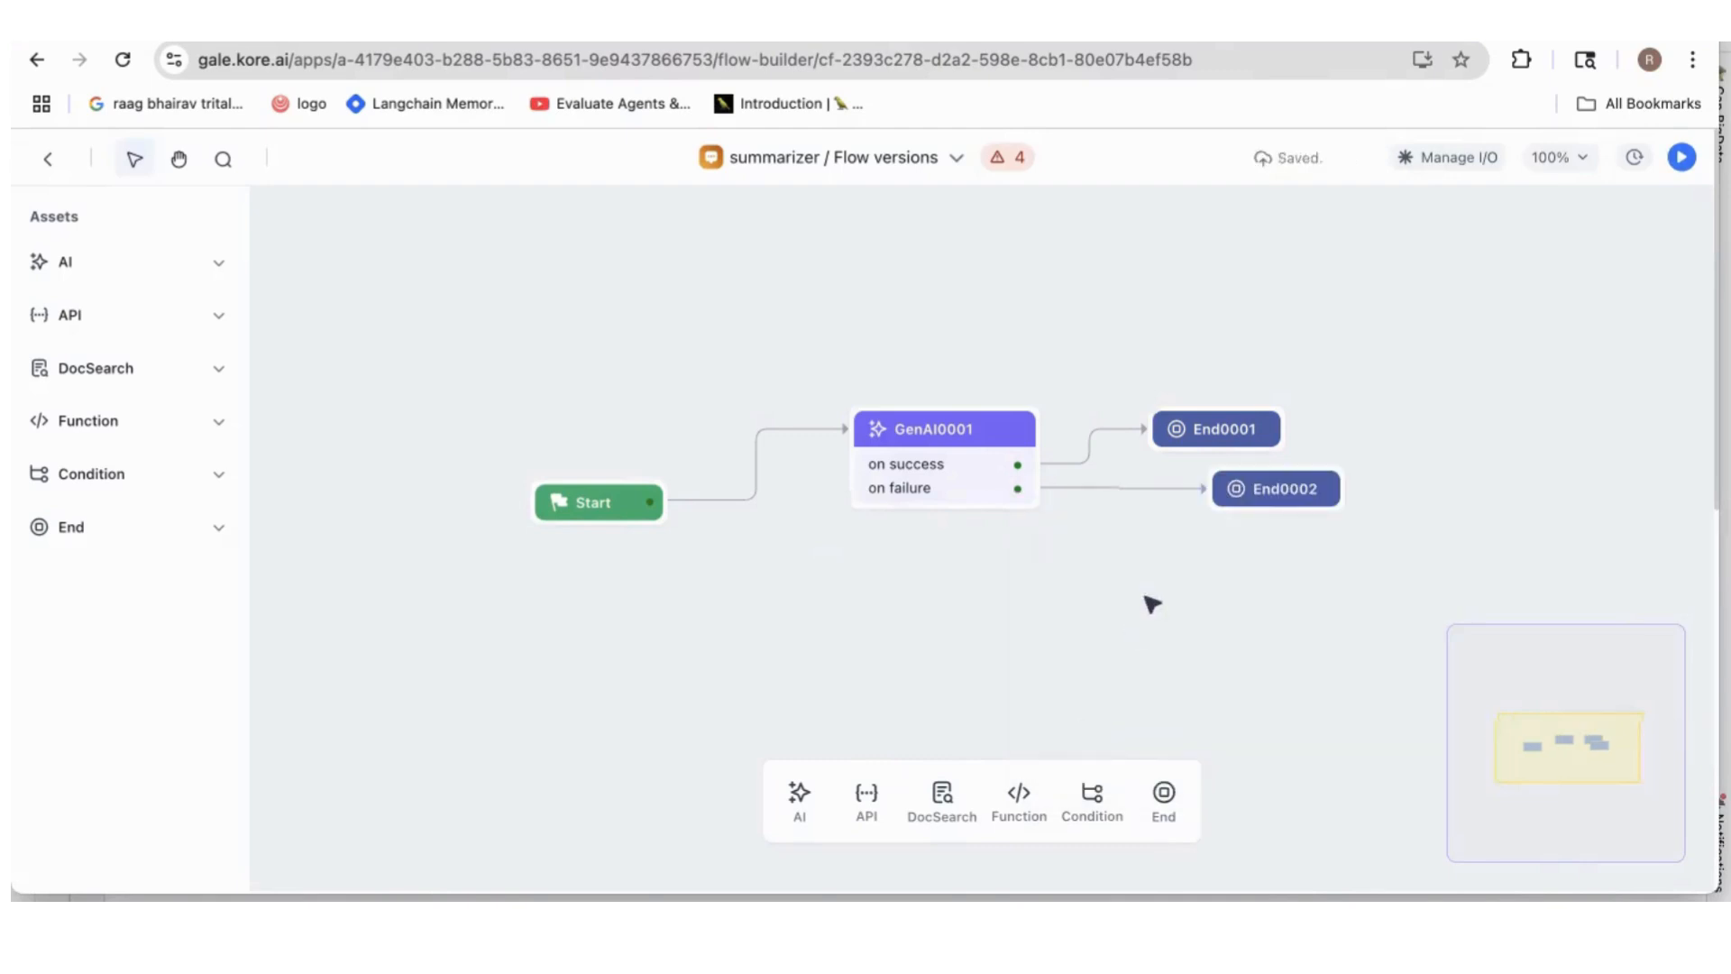
{"action": "left_click_drag", "start_coordinate": [1298, 498], "coordinate": [1238, 567]}
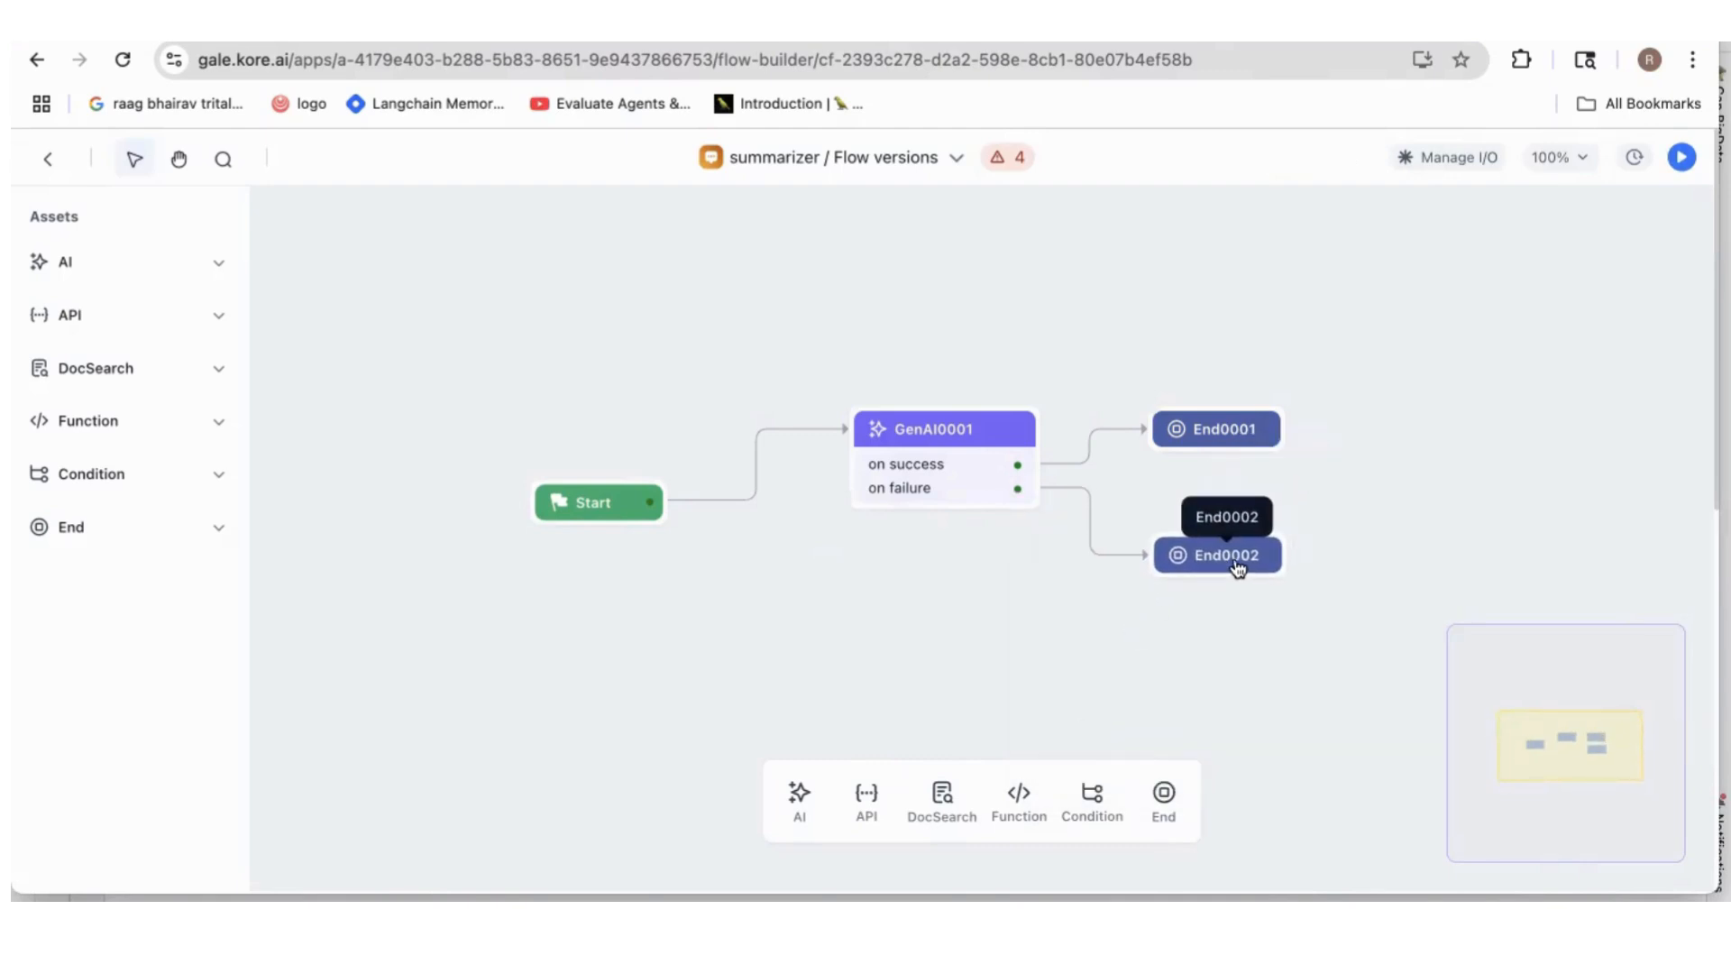
{"action": "right_click", "coordinate": [1237, 565]}
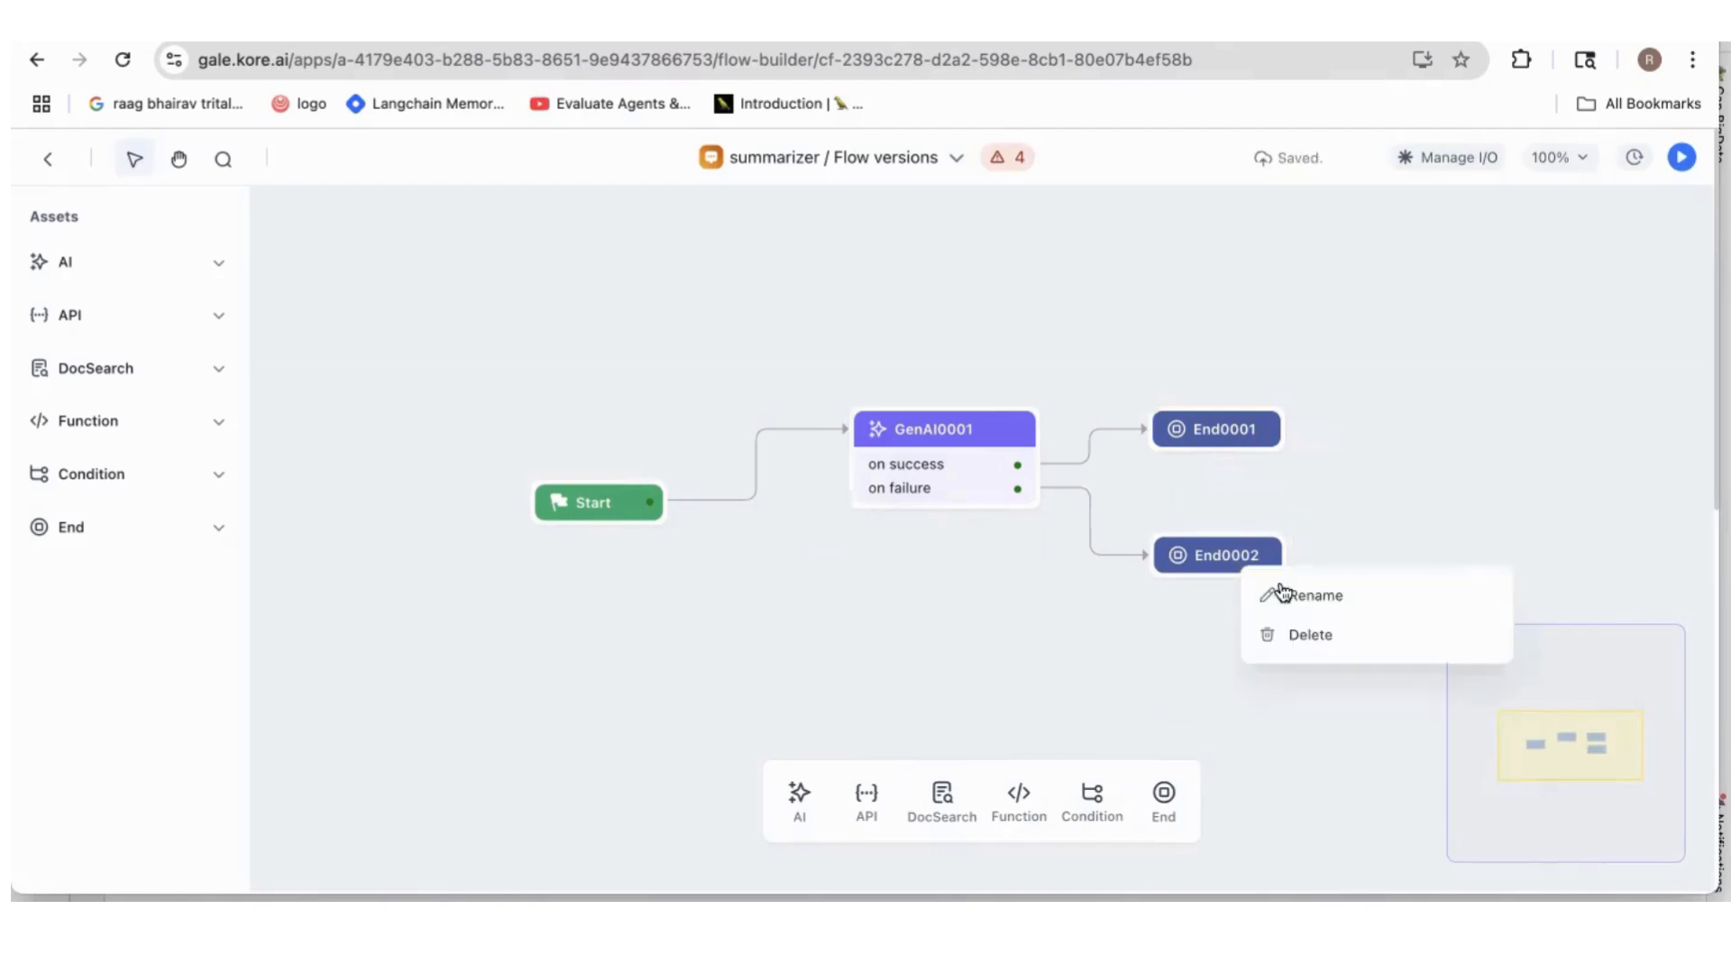
{"action": "left_click", "coordinate": [1307, 636]}
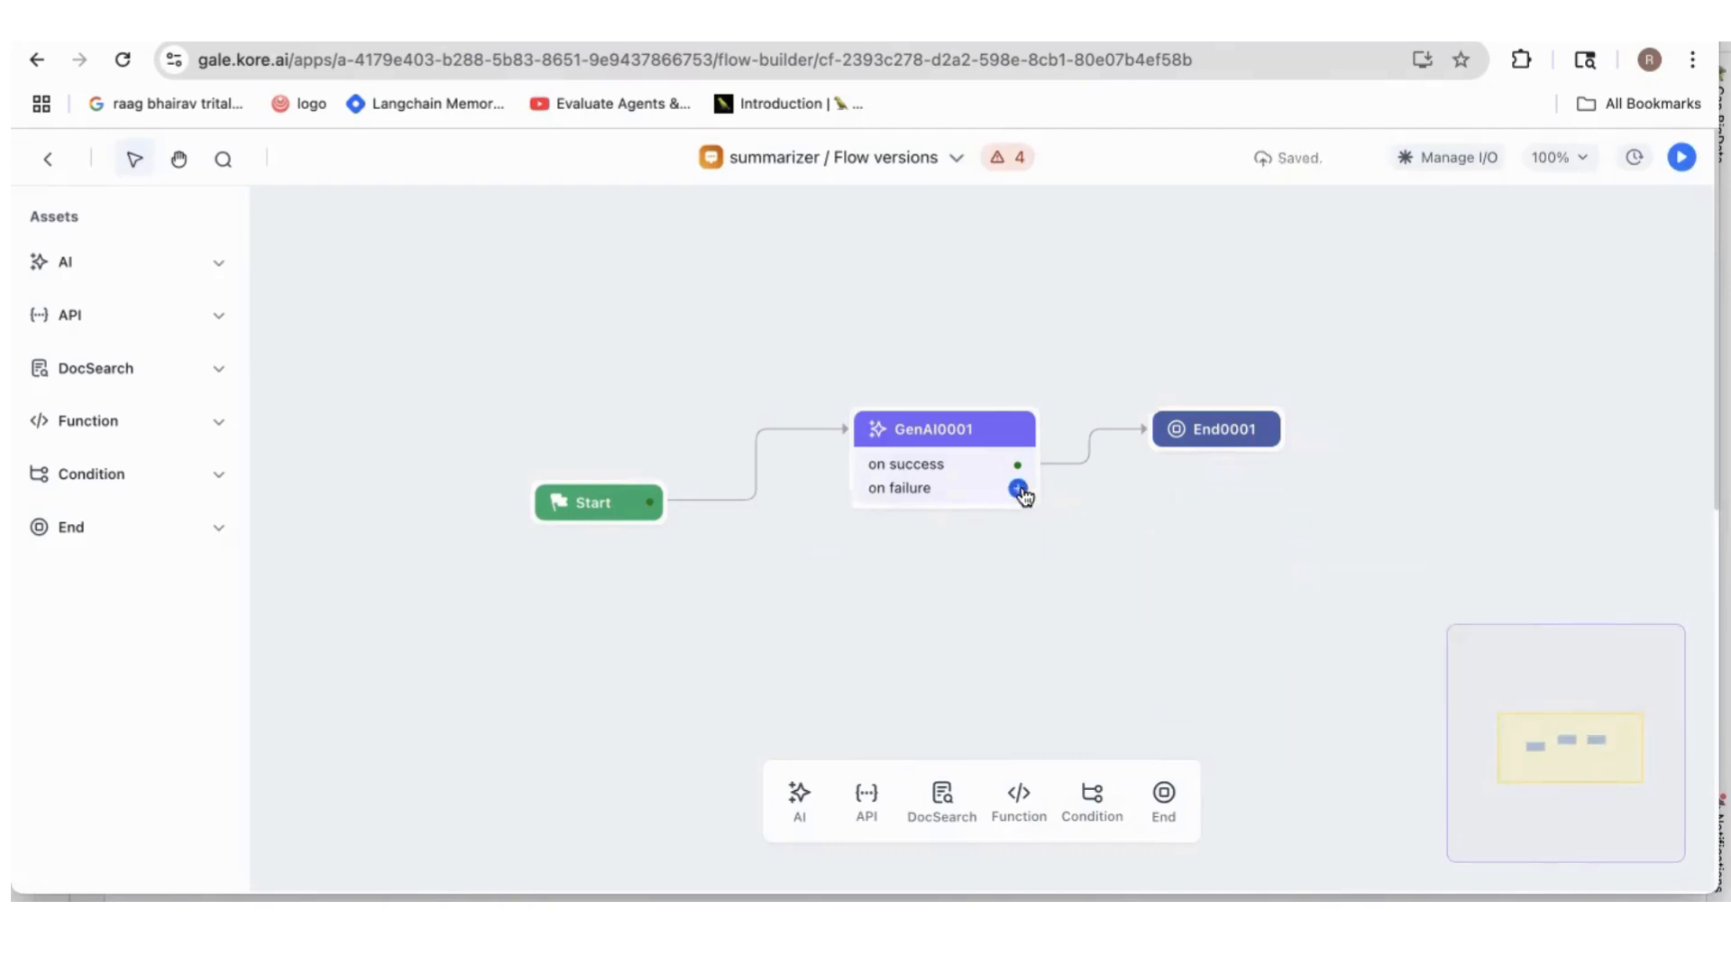
{"action": "left_click_drag", "start_coordinate": [1019, 491], "coordinate": [1152, 440]}
Step: Rename the GenAI0001 node to summarizer
{"action": "left_click", "coordinate": [957, 462]}
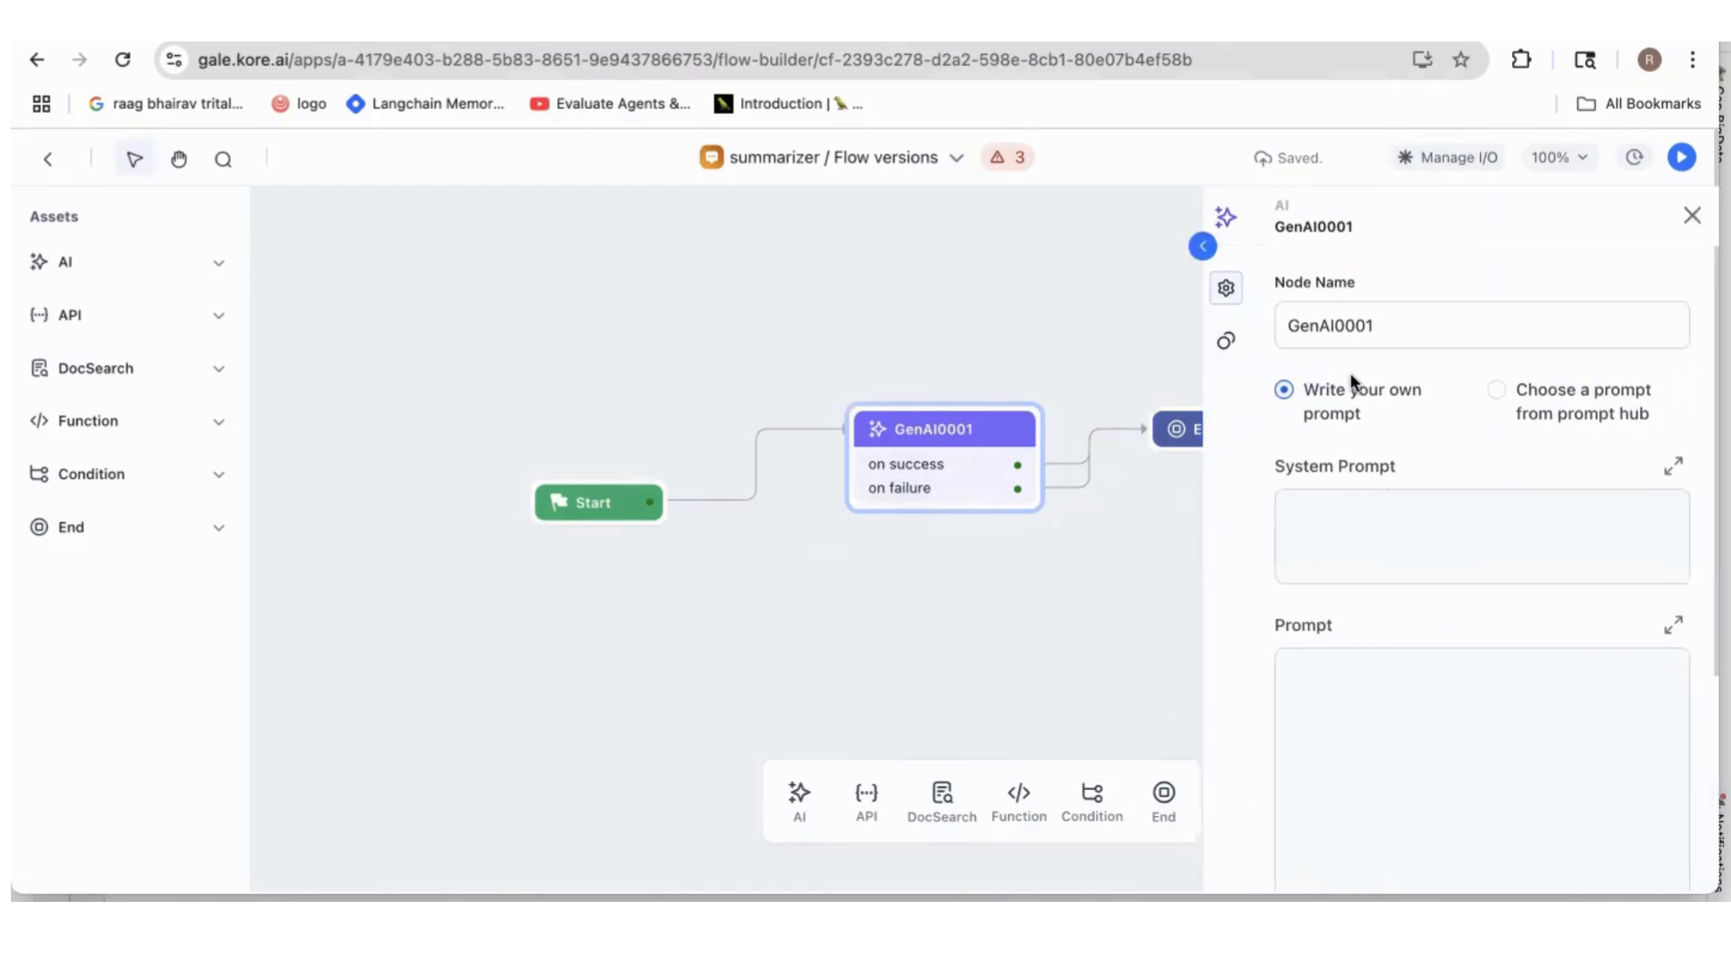
{"action": "double_click", "coordinate": [1380, 326]}
{"action": "type", "text": "summarizer"}
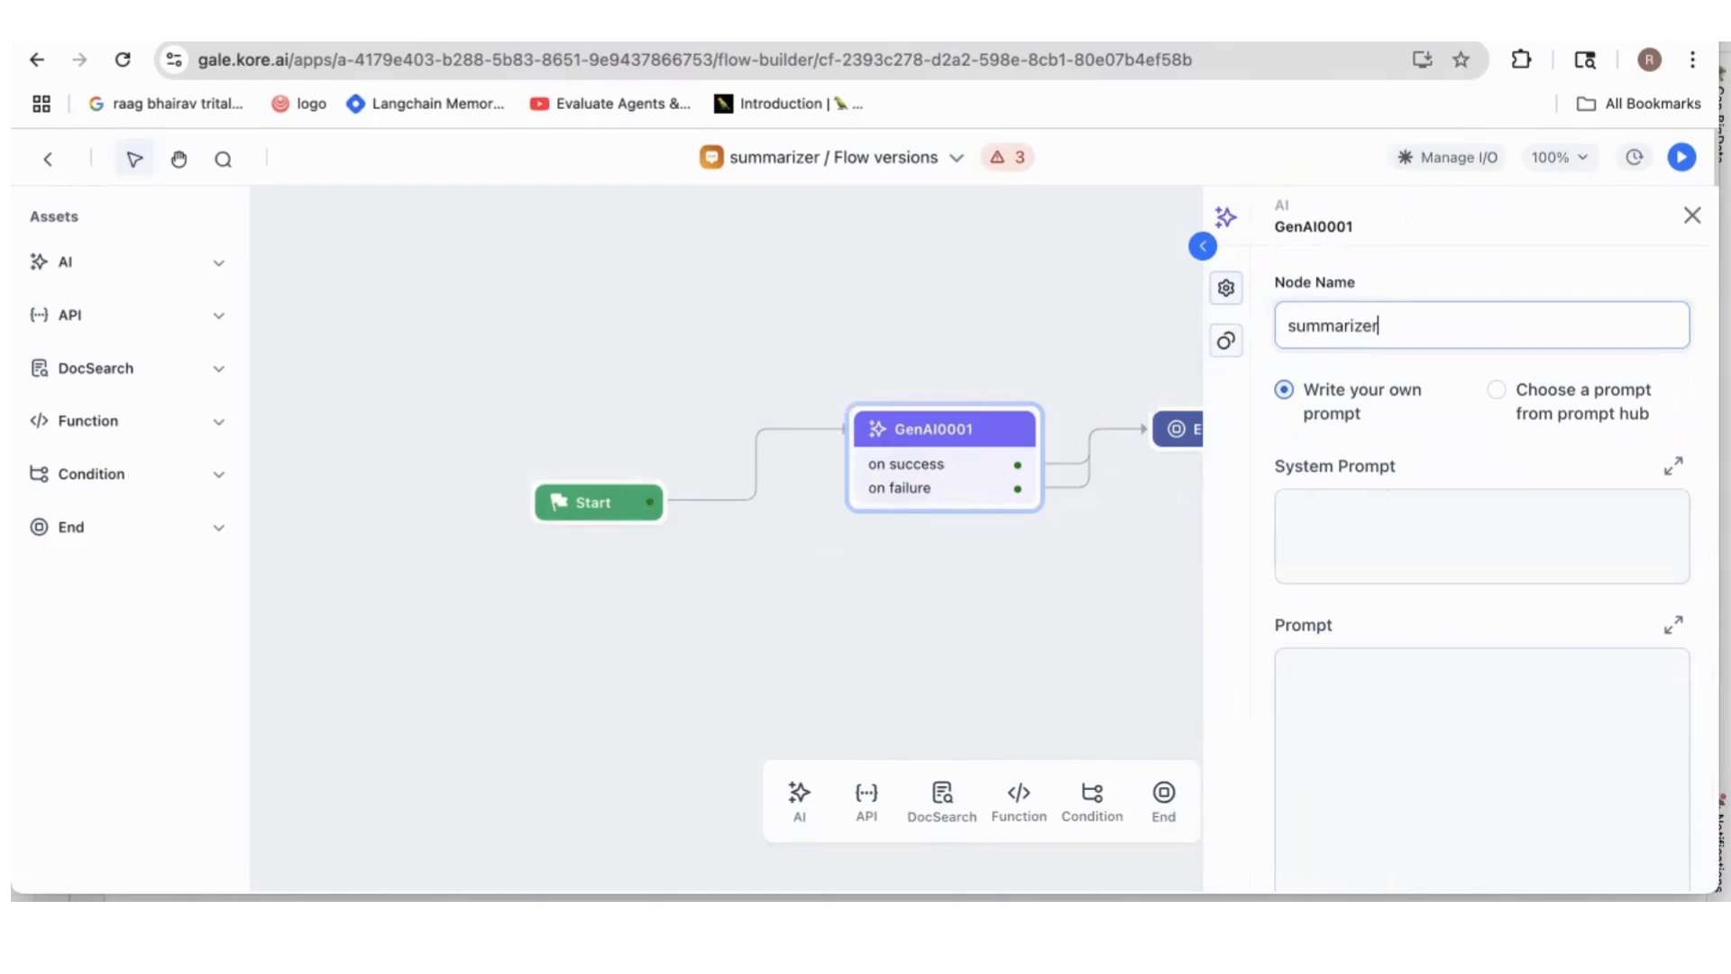
Step: Make the node use the prompt hub's summarizer prompt, version V1
{"action": "left_click", "coordinate": [1498, 393]}
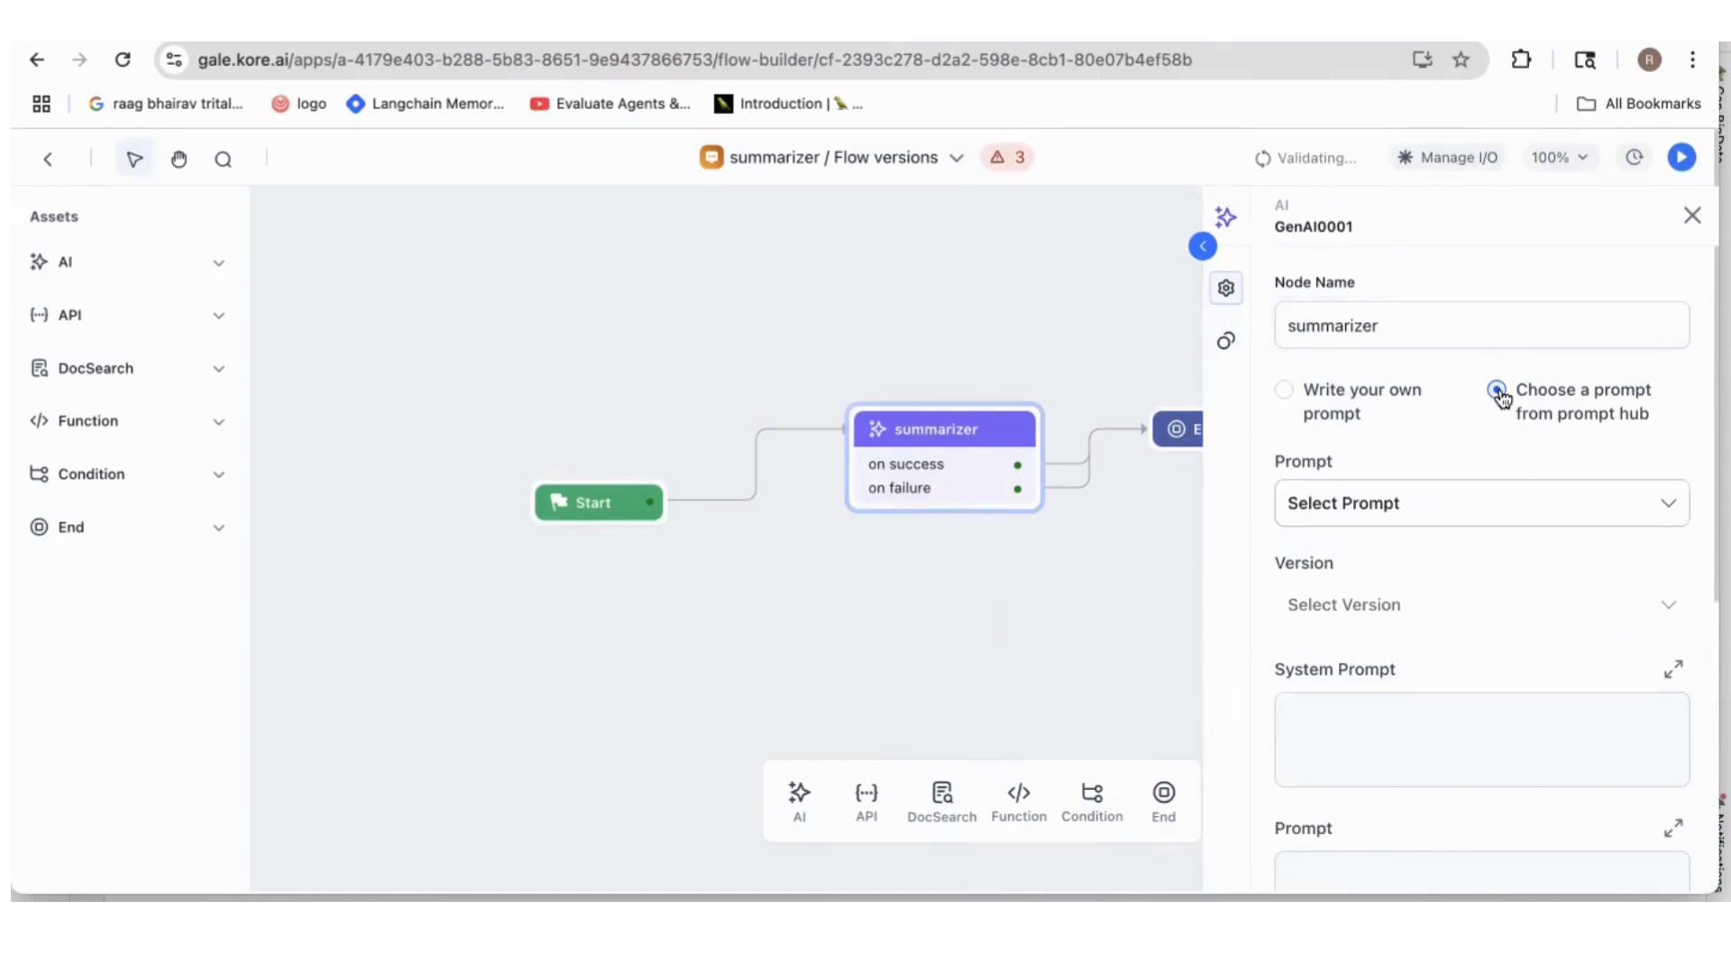
{"action": "left_click", "coordinate": [1499, 507]}
{"action": "left_click", "coordinate": [1376, 565]}
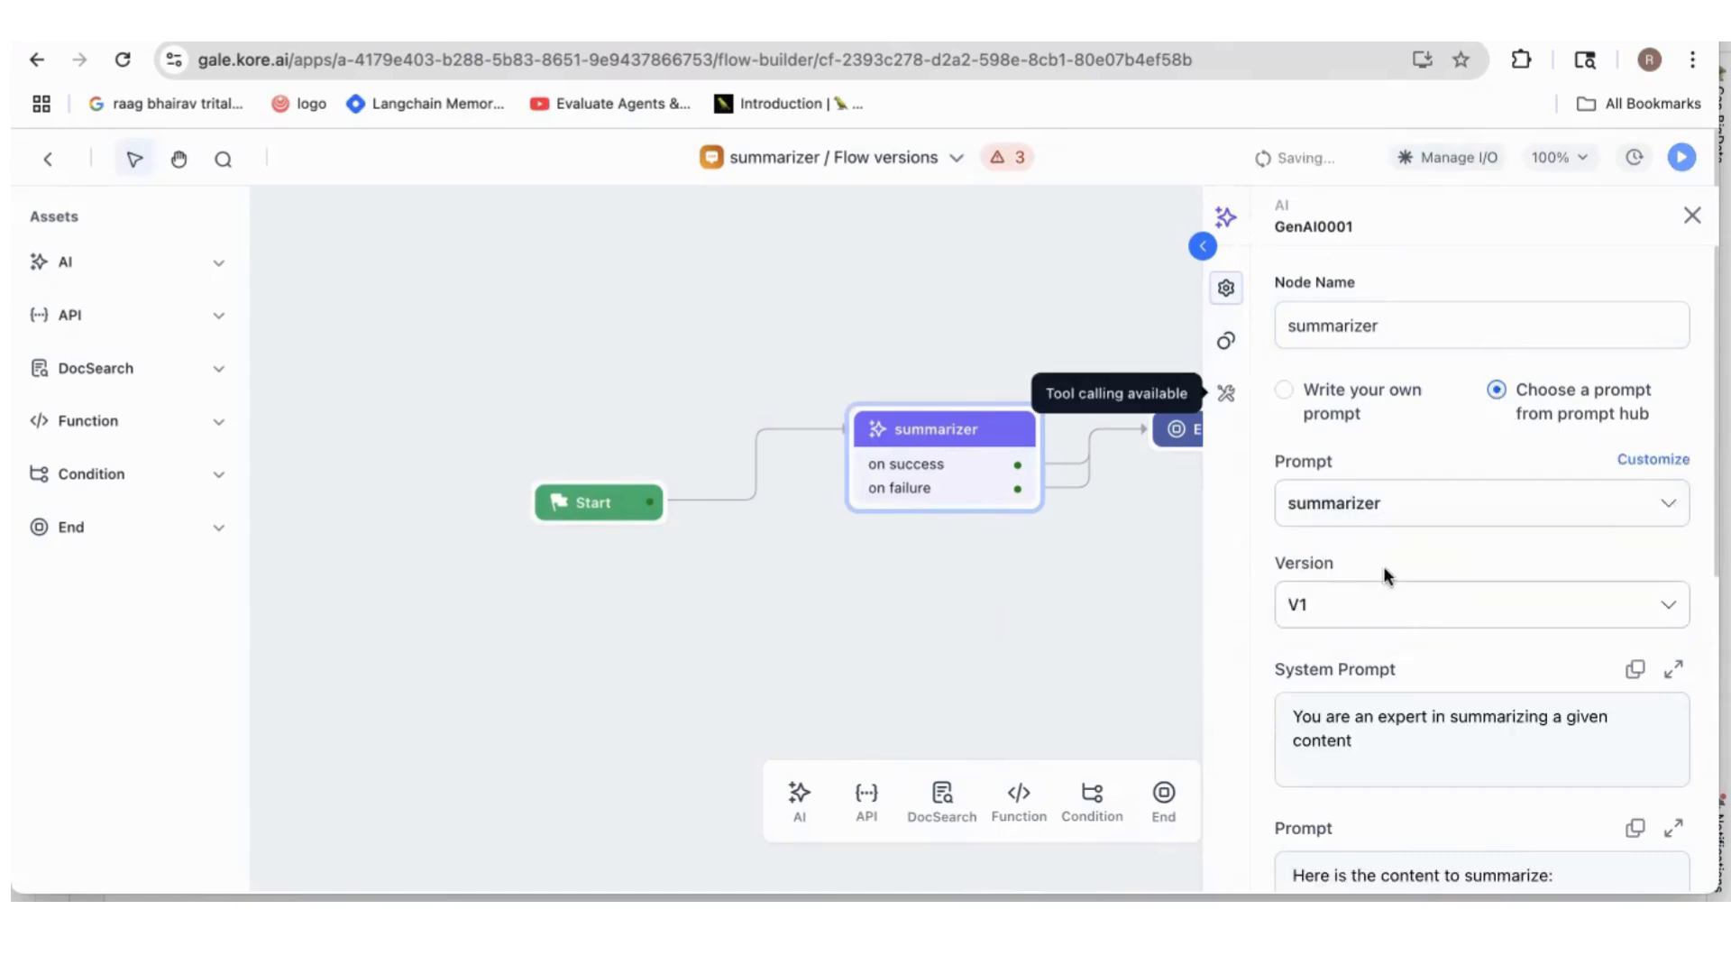
{"action": "scroll", "coordinate": [1402, 651], "scroll_direction": "down", "scroll_amount": 3}
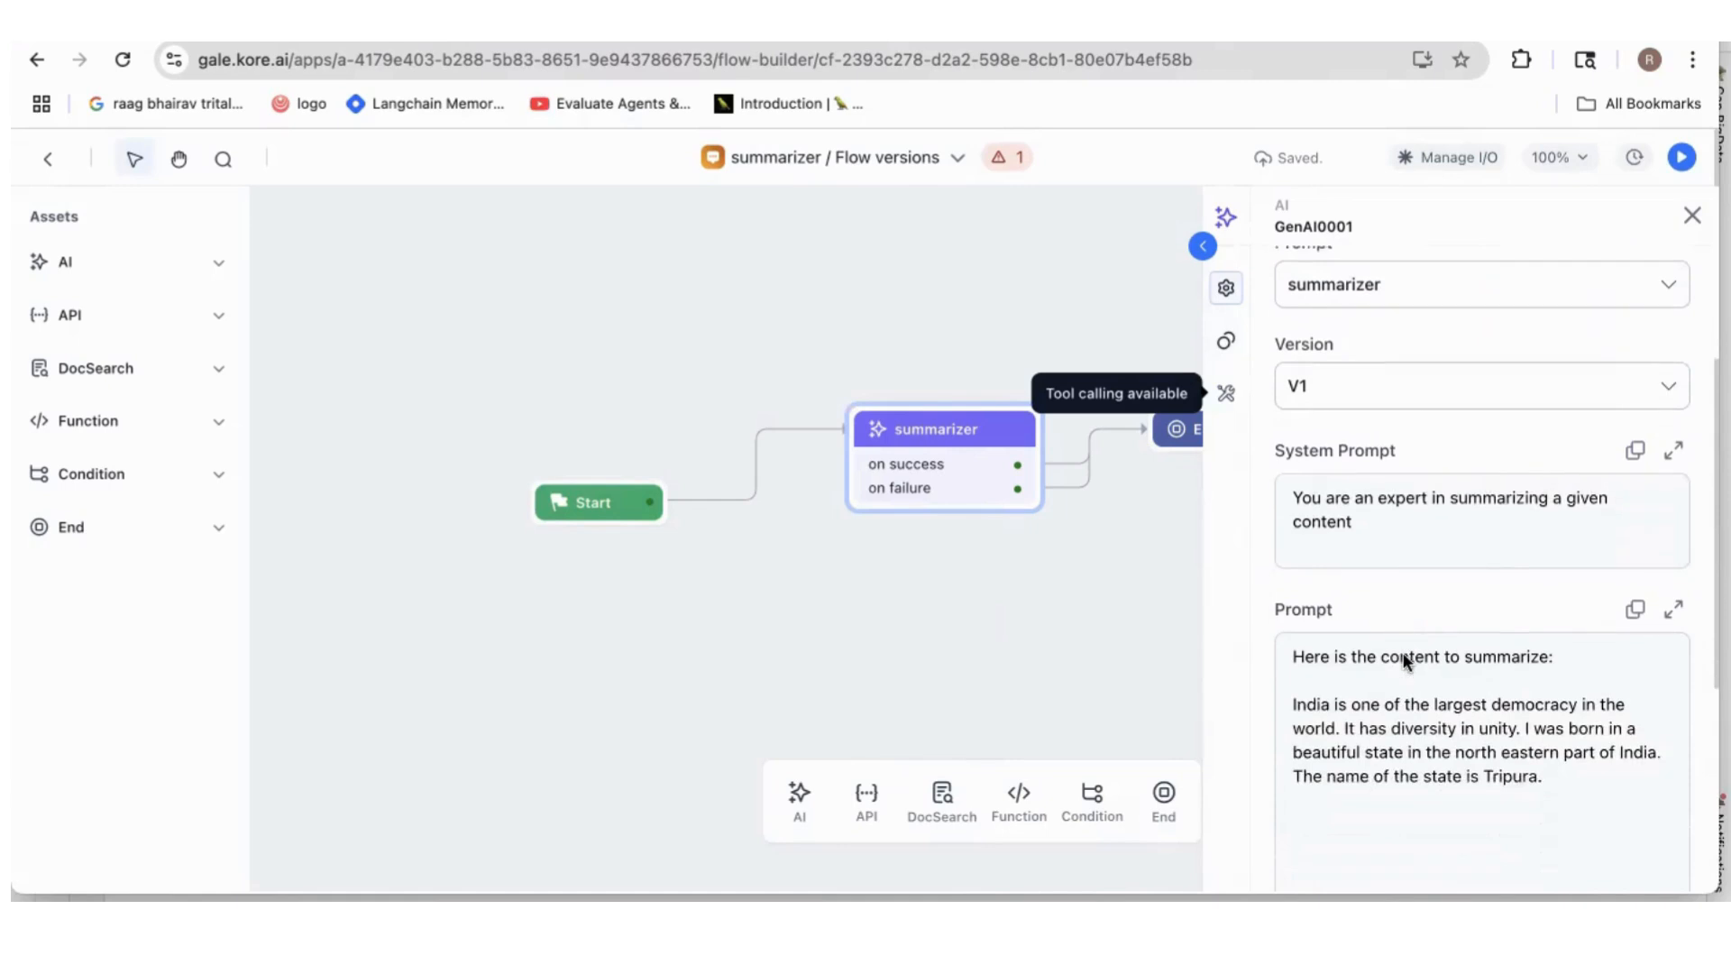
{"action": "scroll", "coordinate": [1404, 661], "scroll_direction": "down", "scroll_amount": 2}
{"action": "scroll", "coordinate": [1404, 661], "scroll_direction": "up", "scroll_amount": 1}
{"action": "scroll", "coordinate": [1404, 660], "scroll_direction": "down", "scroll_amount": 3}
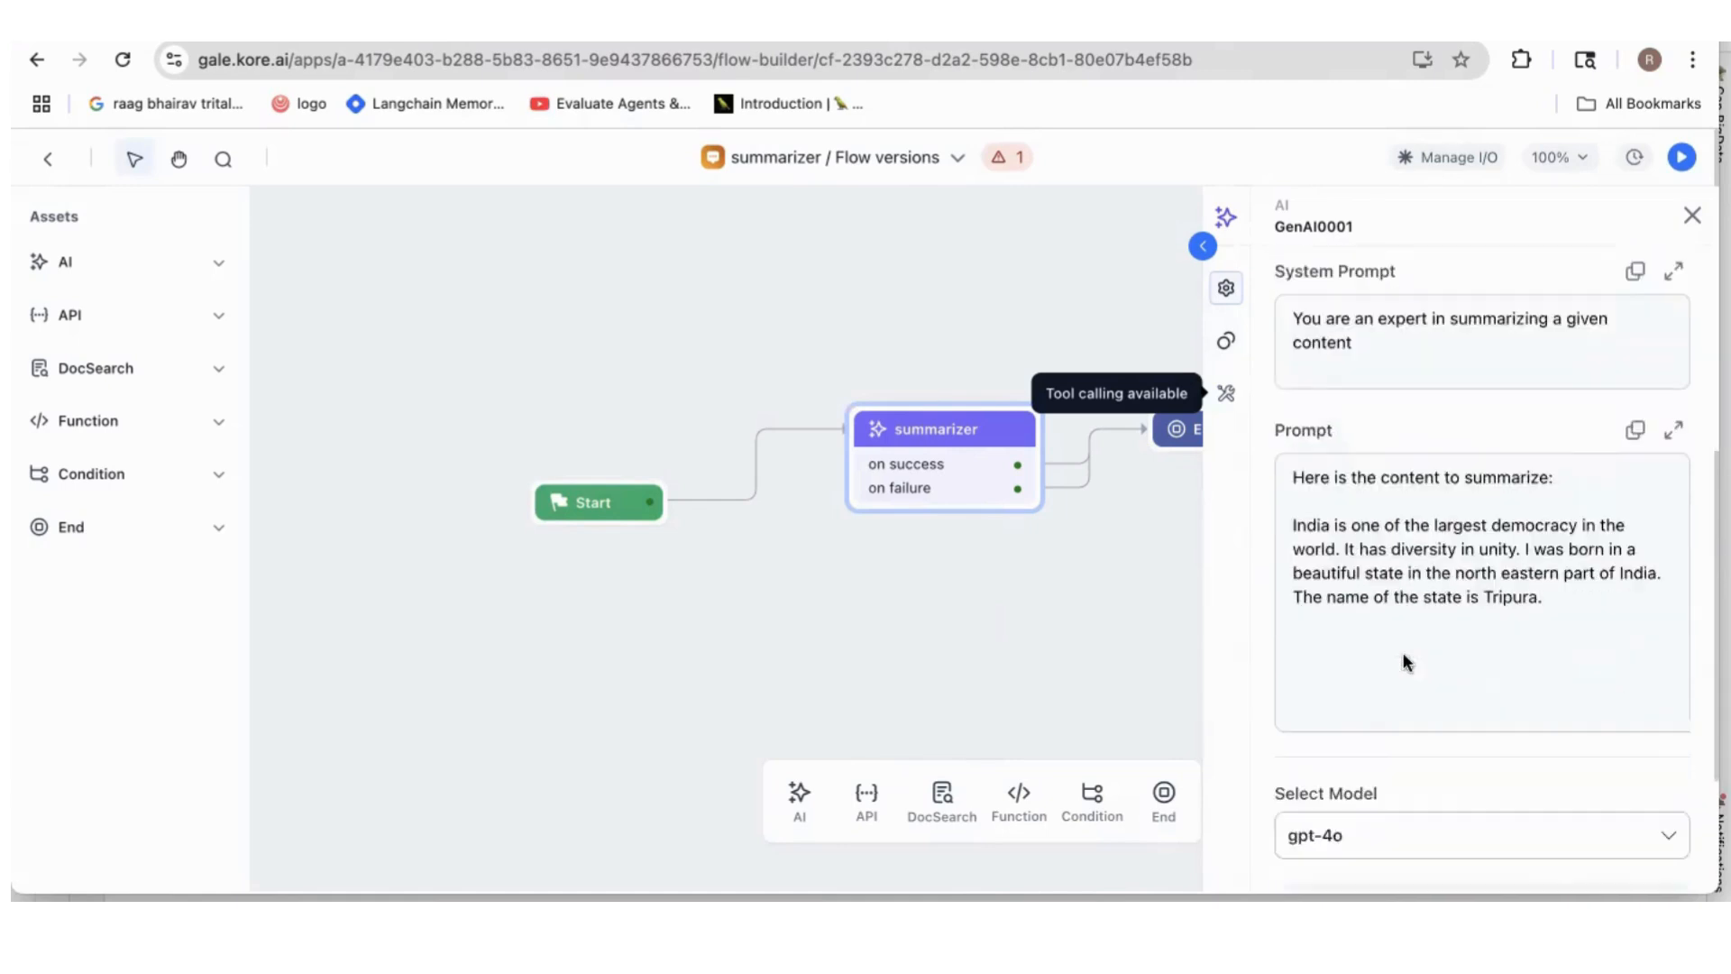
{"action": "scroll", "coordinate": [1405, 661], "scroll_direction": "down", "scroll_amount": 3}
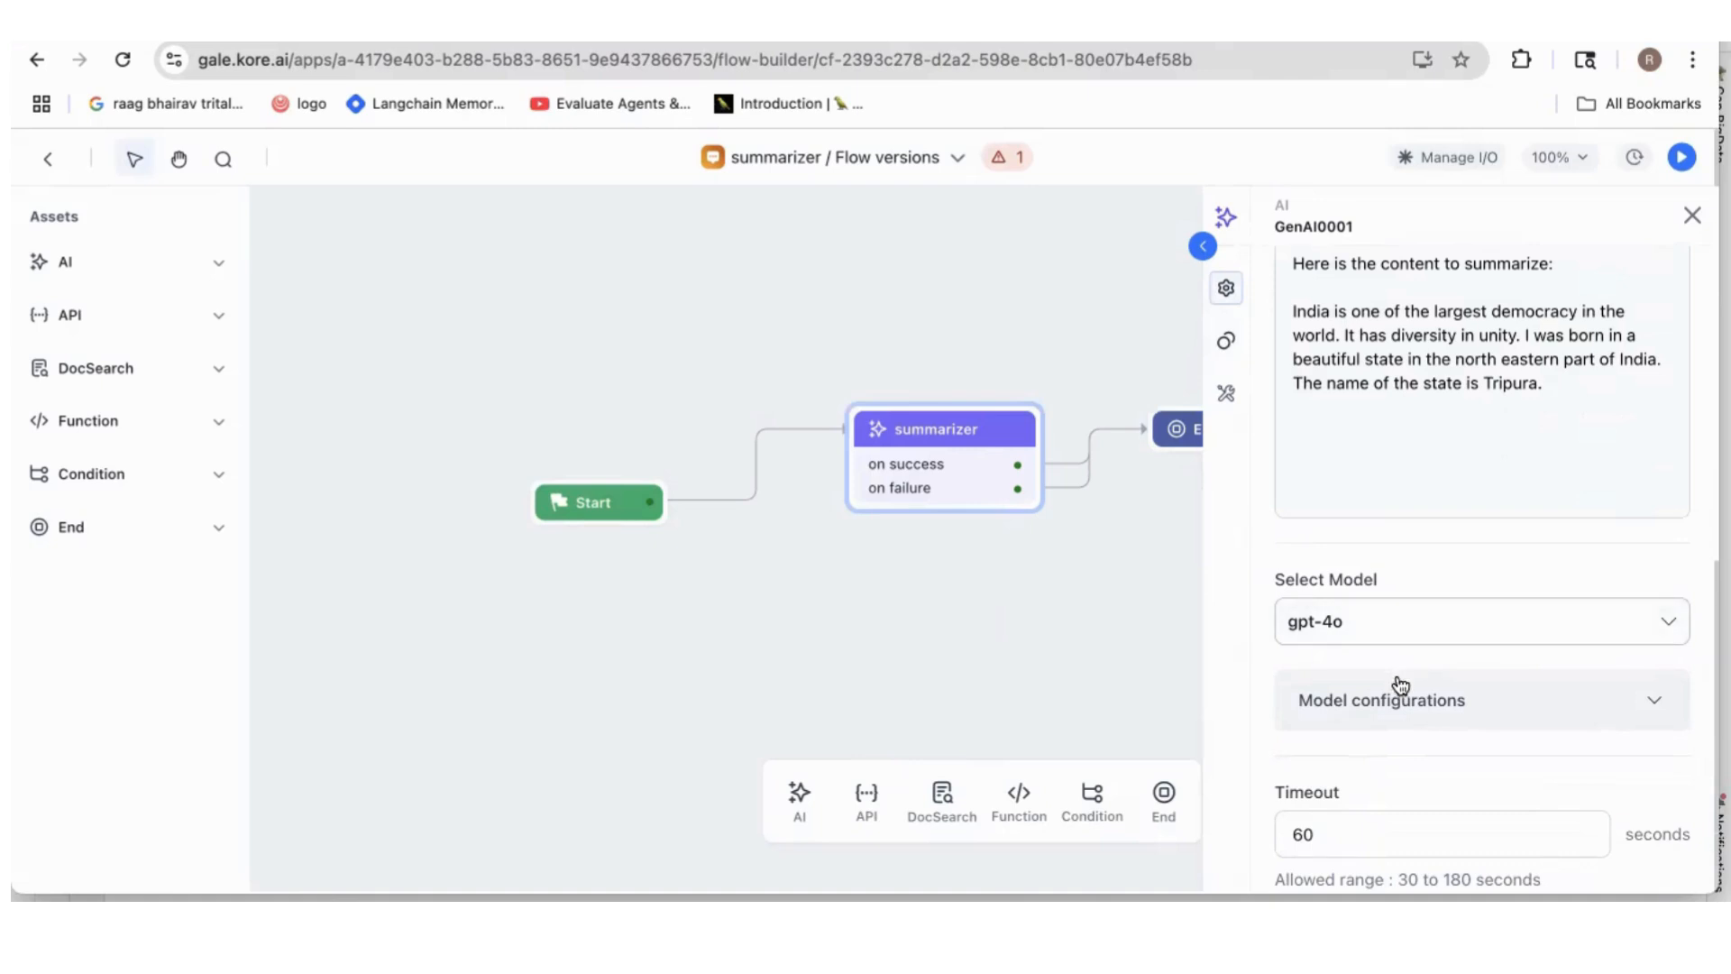
{"action": "scroll", "coordinate": [1400, 684], "scroll_direction": "up", "scroll_amount": 5}
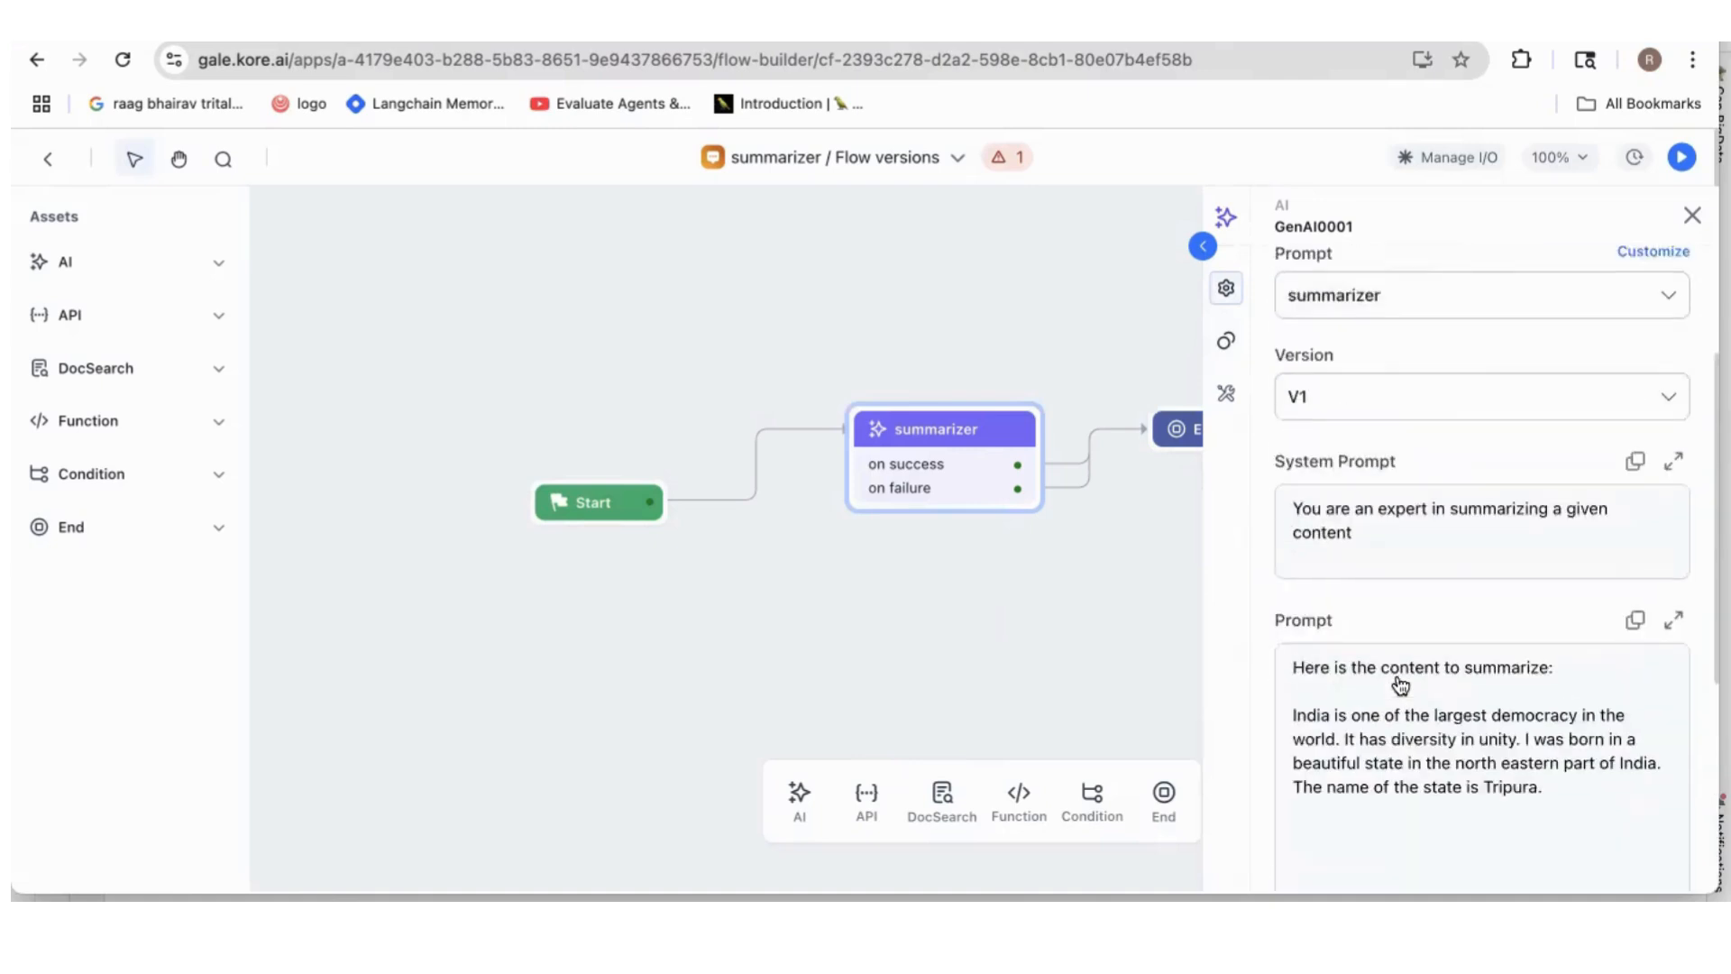
{"action": "scroll", "coordinate": [1399, 678], "scroll_direction": "down", "scroll_amount": 1}
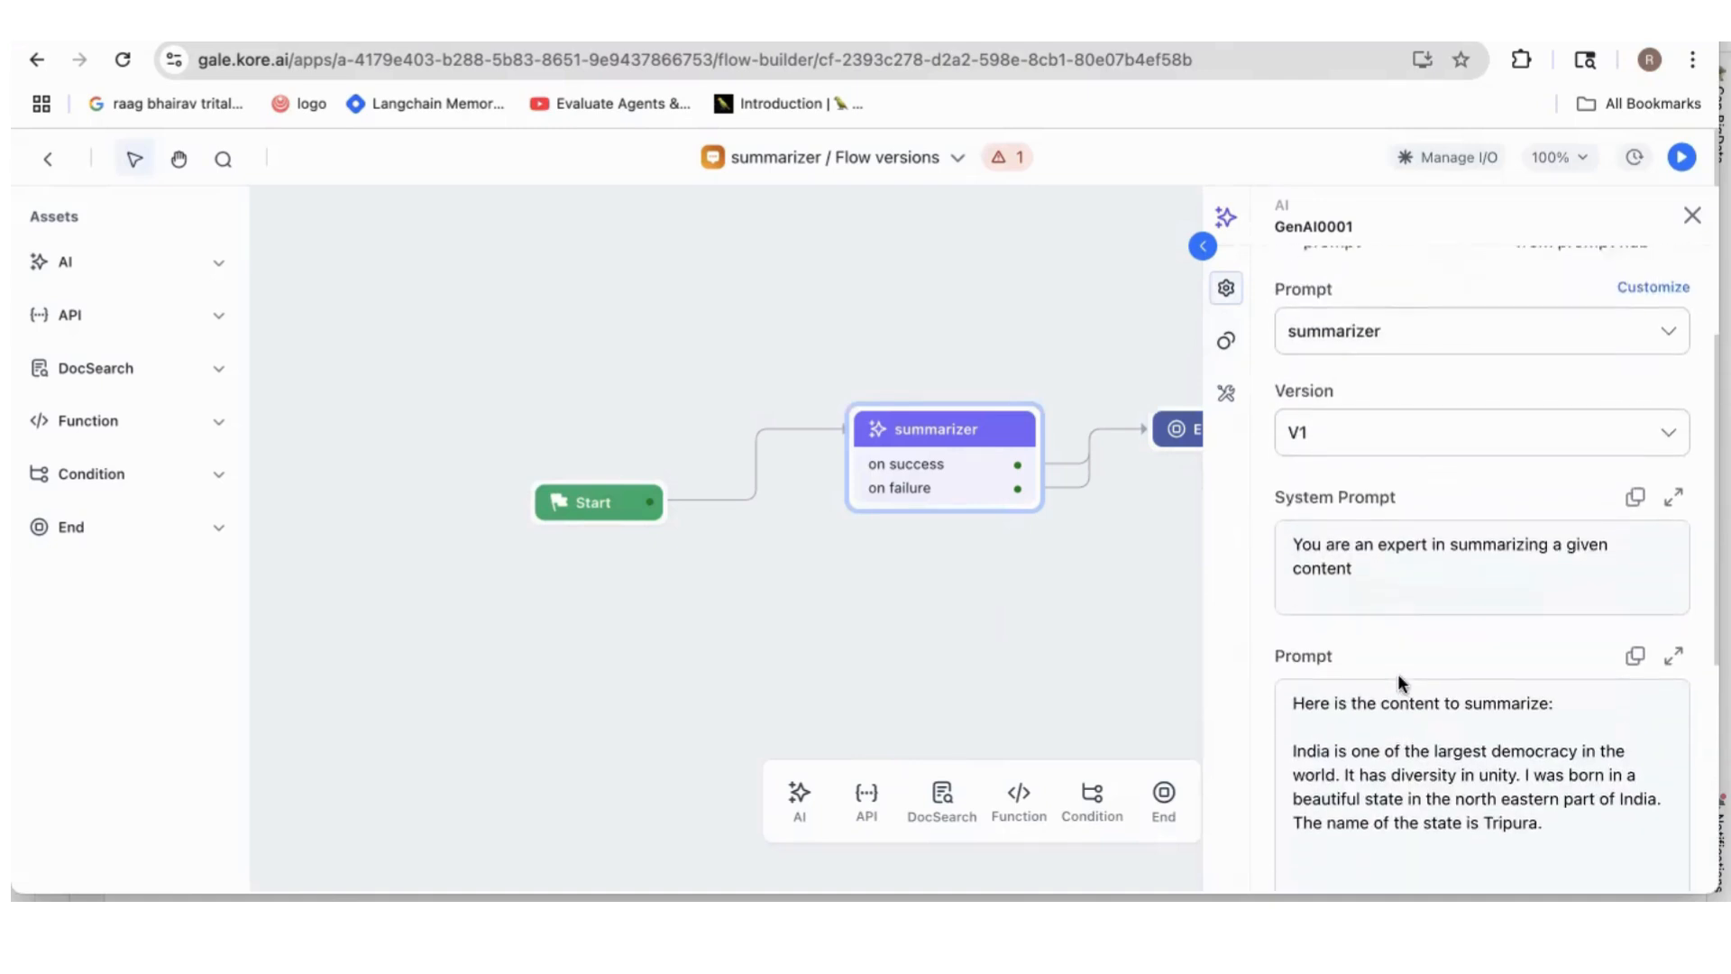
{"action": "scroll", "coordinate": [1399, 678], "scroll_direction": "up", "scroll_amount": 2}
{"action": "scroll", "coordinate": [1399, 678], "scroll_direction": "down", "scroll_amount": 4}
{"action": "scroll", "coordinate": [1400, 683], "scroll_direction": "down", "scroll_amount": 3}
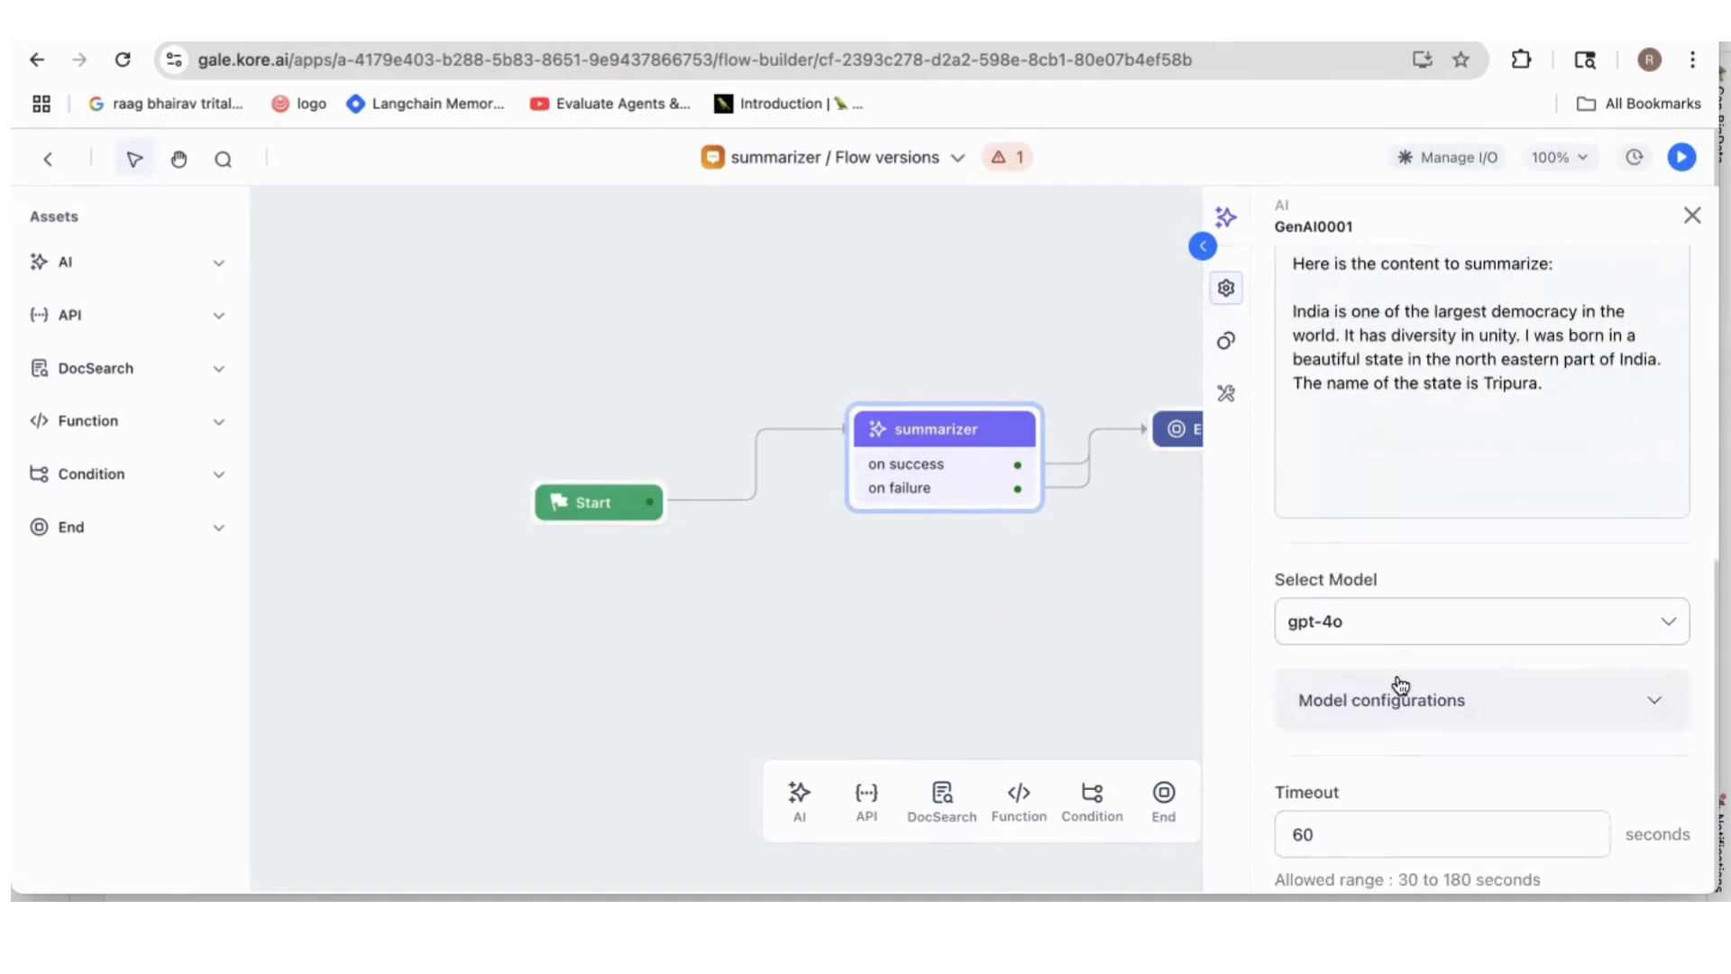
{"action": "scroll", "coordinate": [1400, 683], "scroll_direction": "up", "scroll_amount": 7}
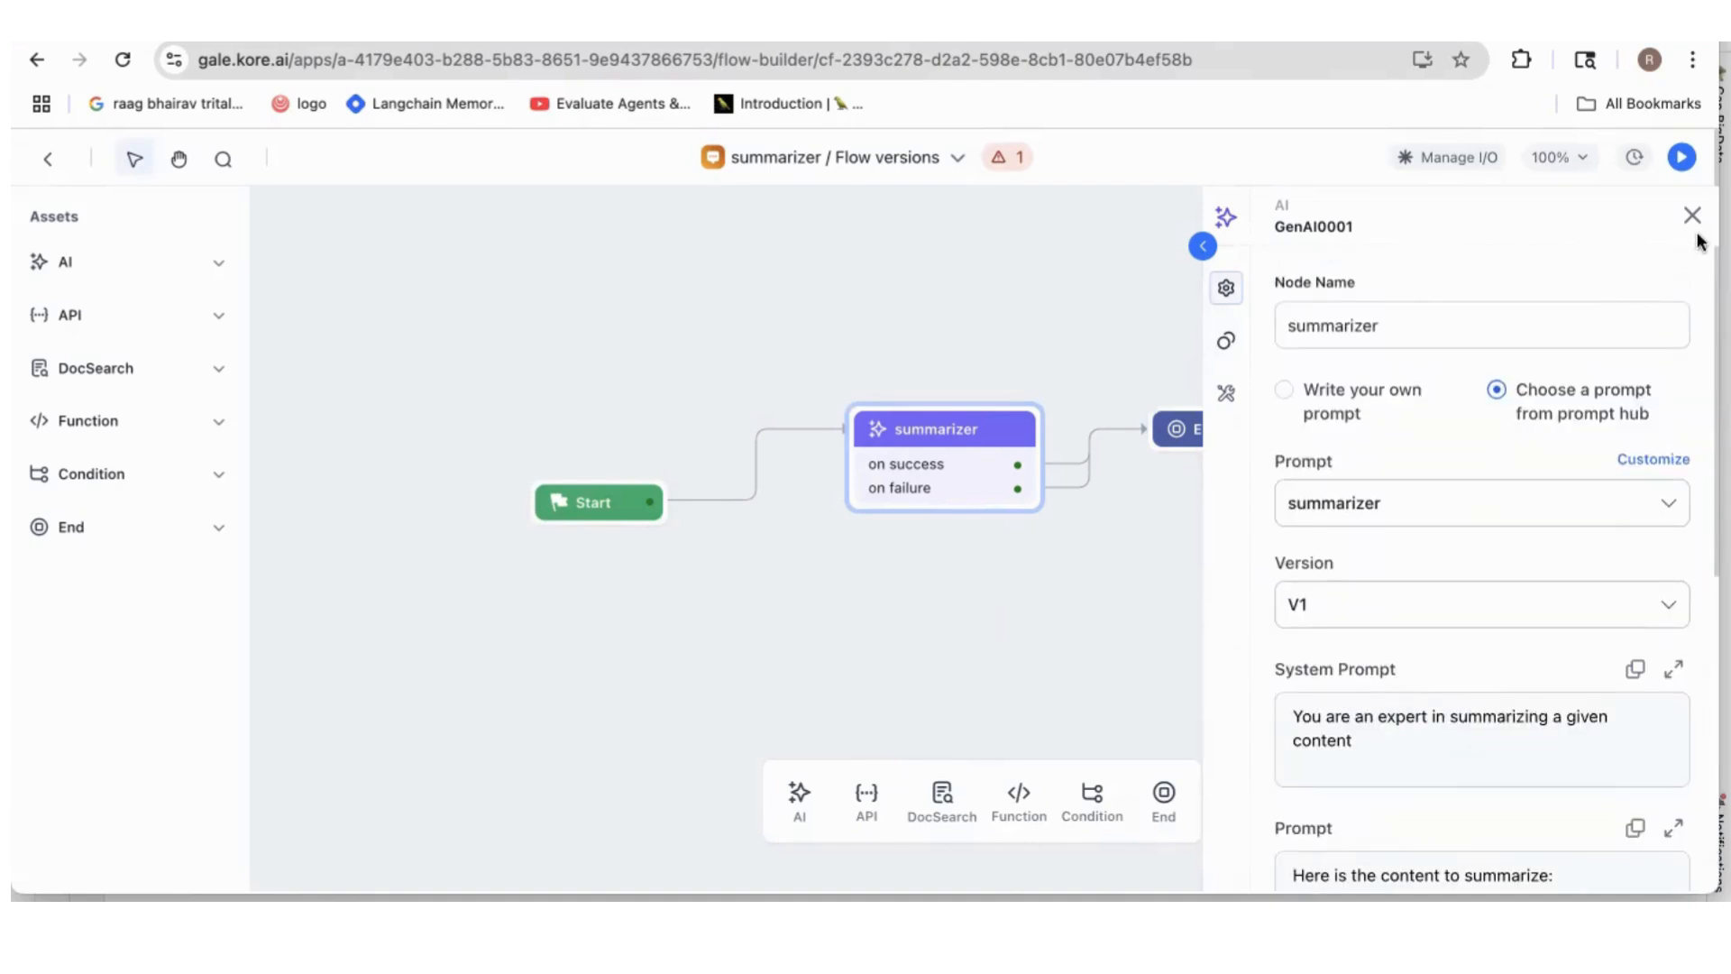
{"action": "scroll", "coordinate": [1486, 572], "scroll_direction": "down", "scroll_amount": 5}
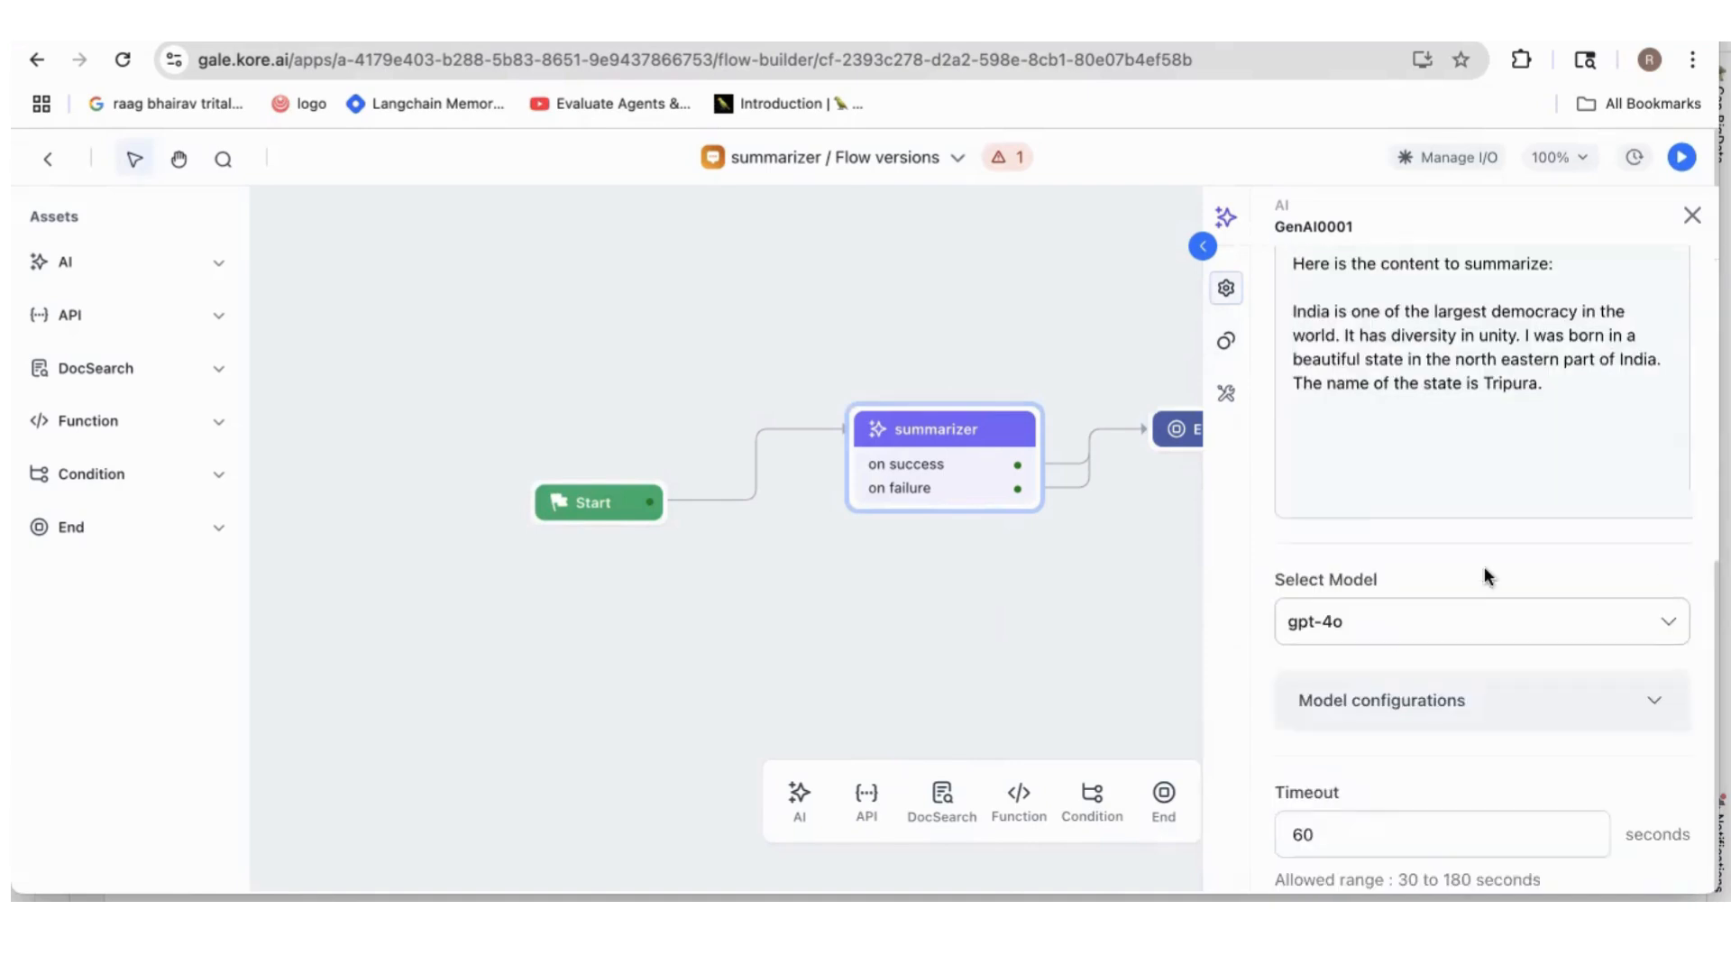
{"action": "scroll", "coordinate": [1484, 571], "scroll_direction": "up", "scroll_amount": 5}
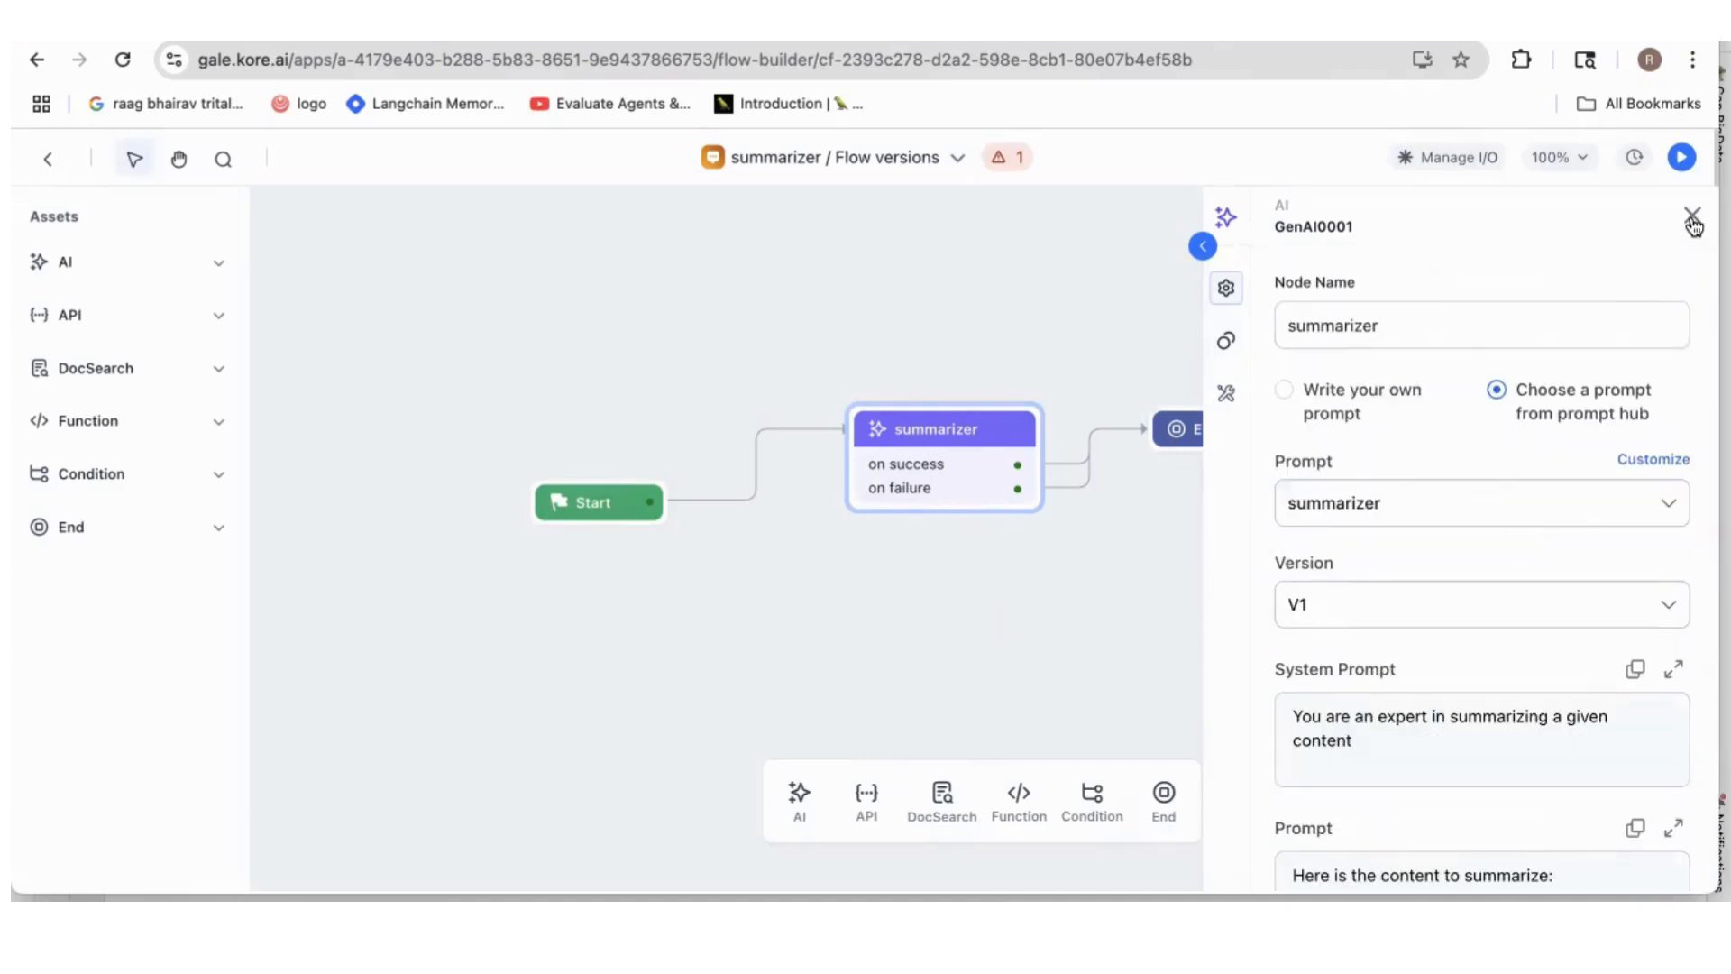
{"action": "left_click", "coordinate": [1693, 218]}
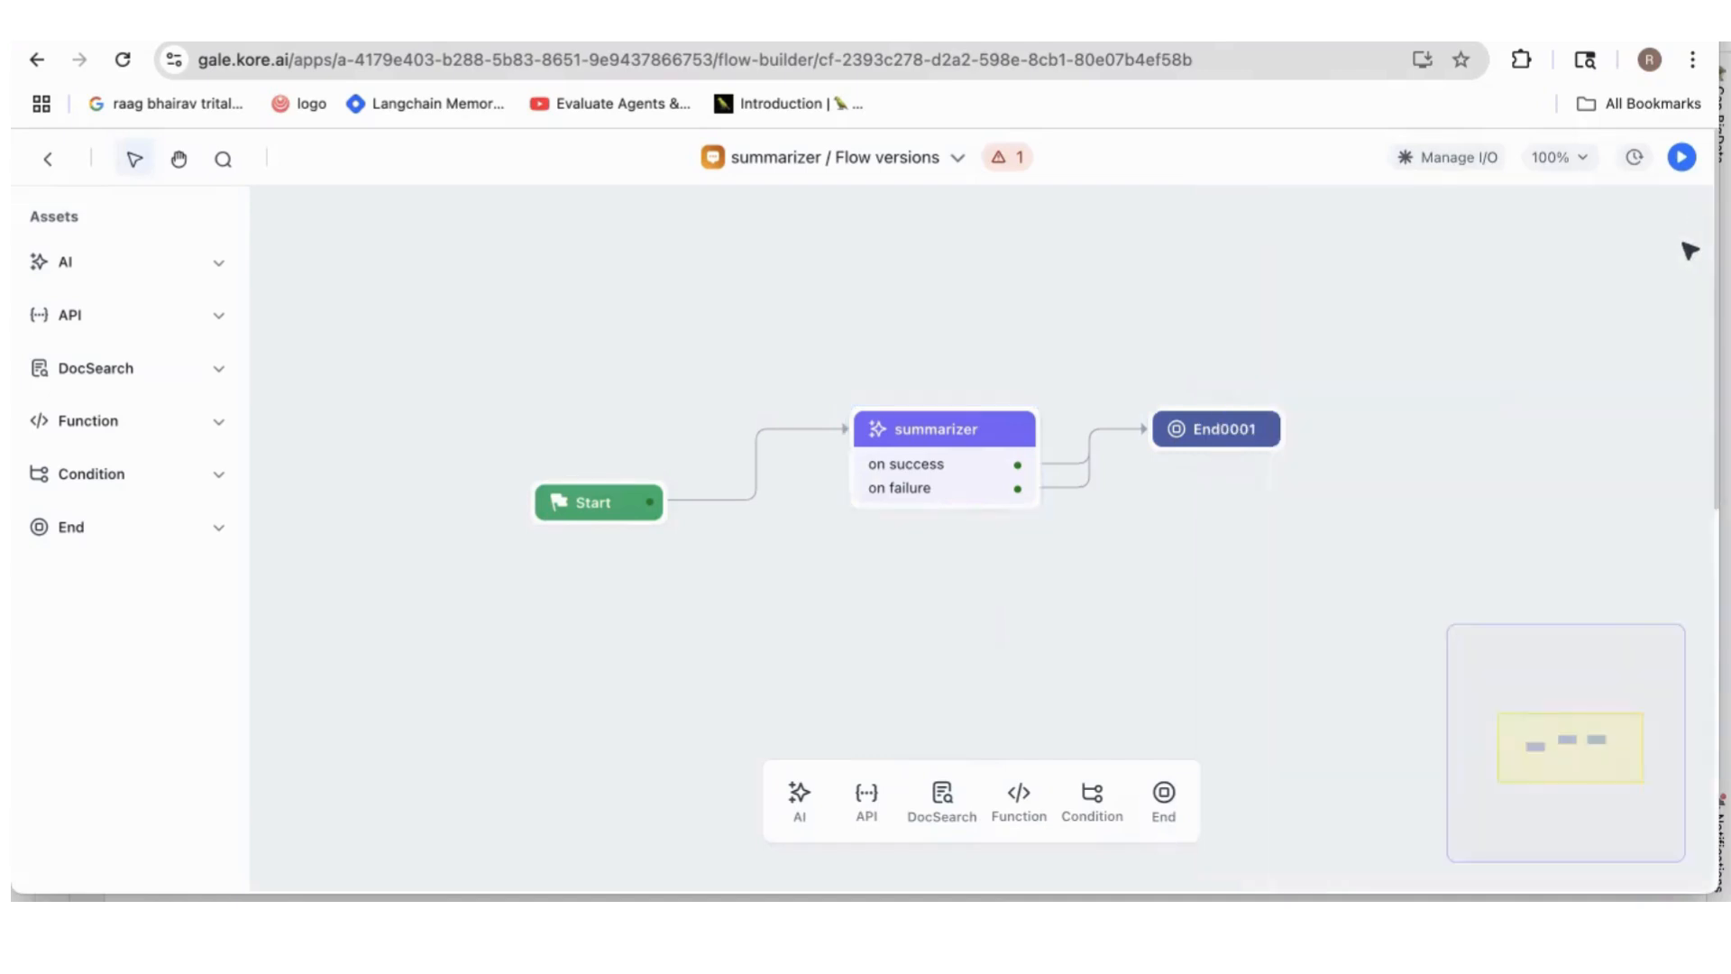
Step: Add a String output key named 'out' to End0001
{"action": "left_click", "coordinate": [1211, 448]}
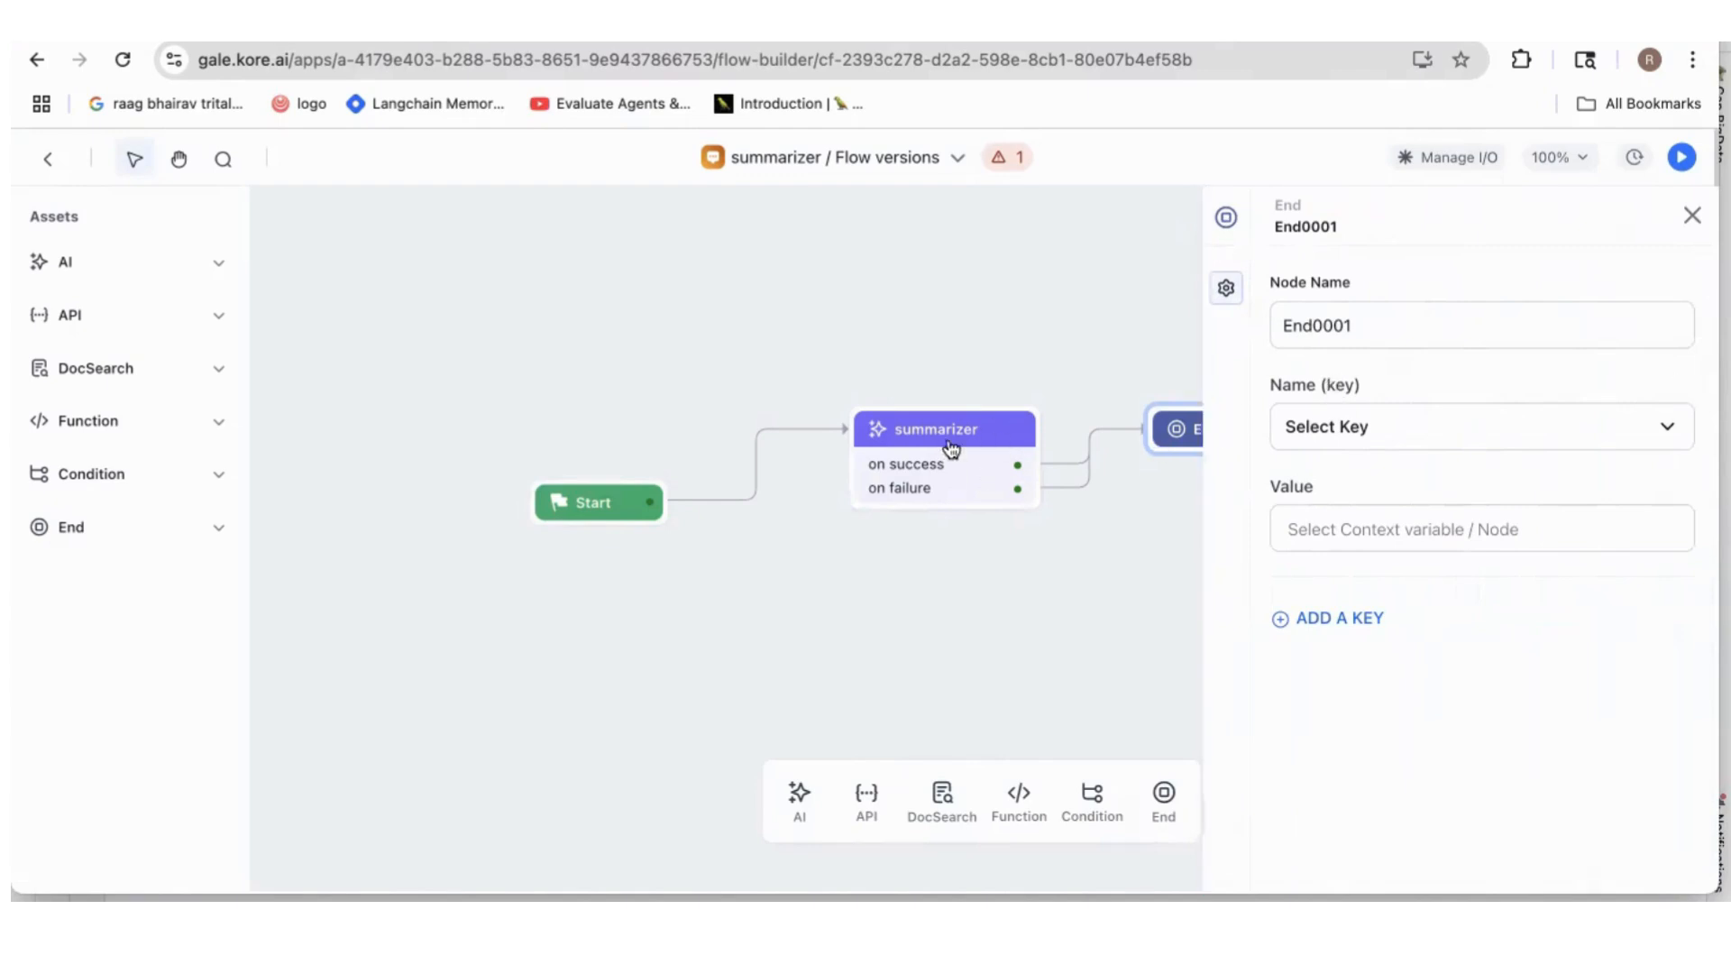
{"action": "left_click", "coordinate": [1380, 427]}
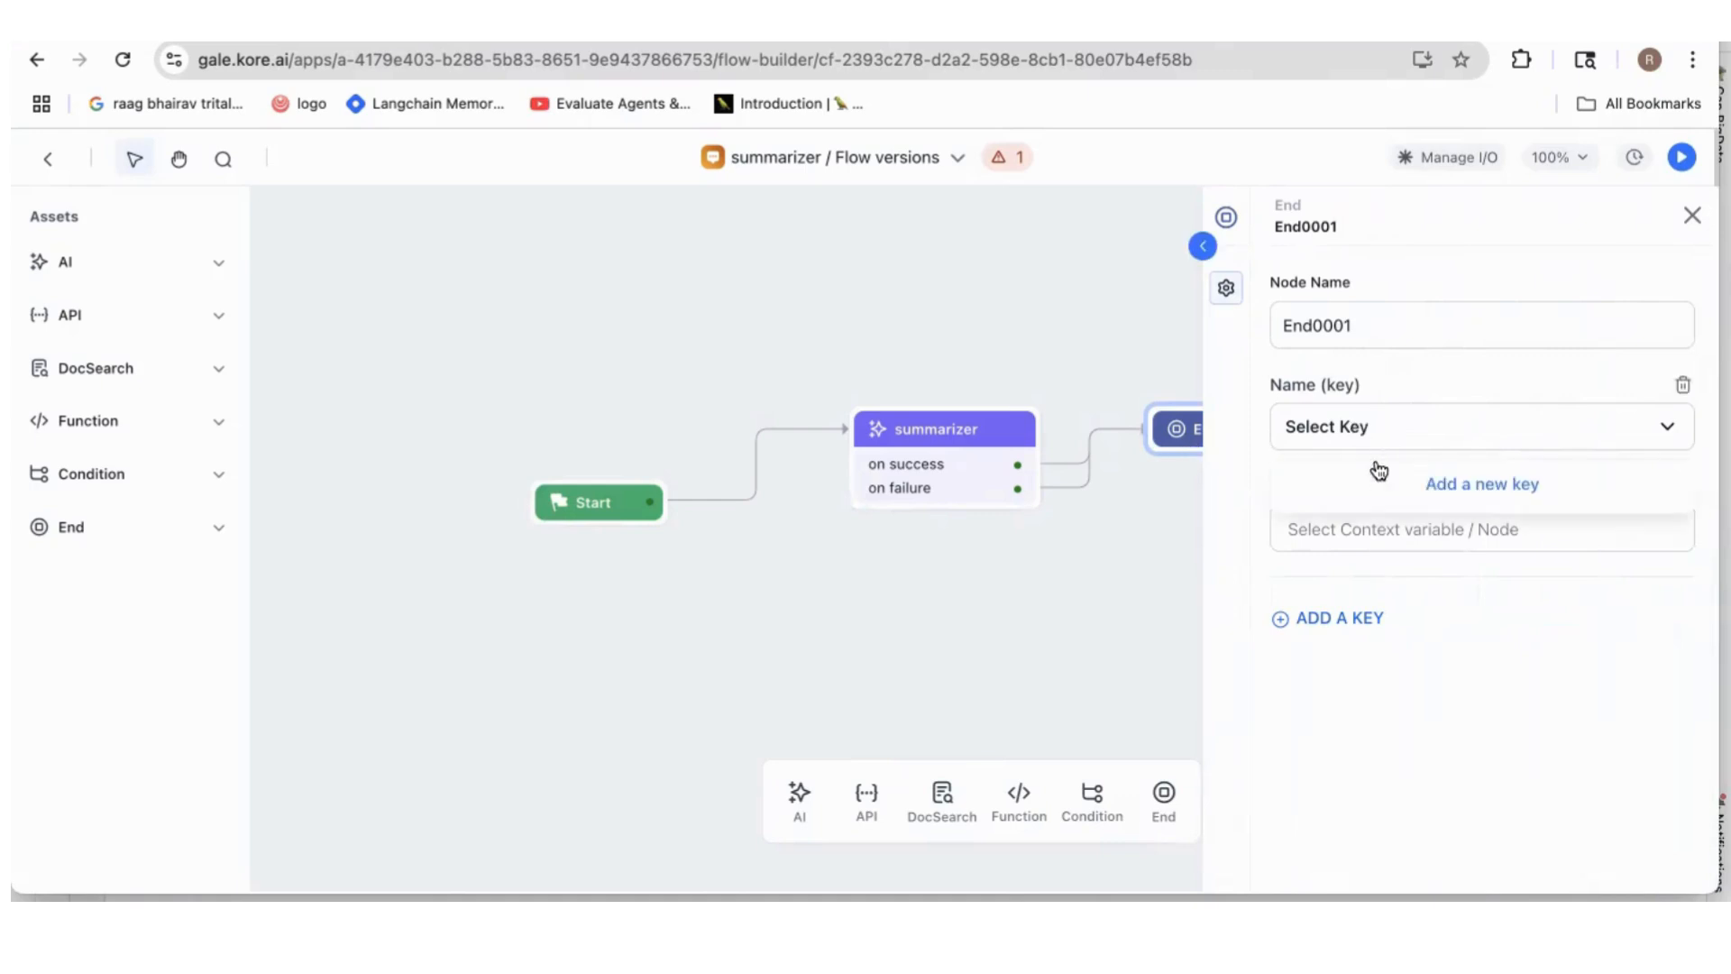
{"action": "left_click", "coordinate": [1467, 487]}
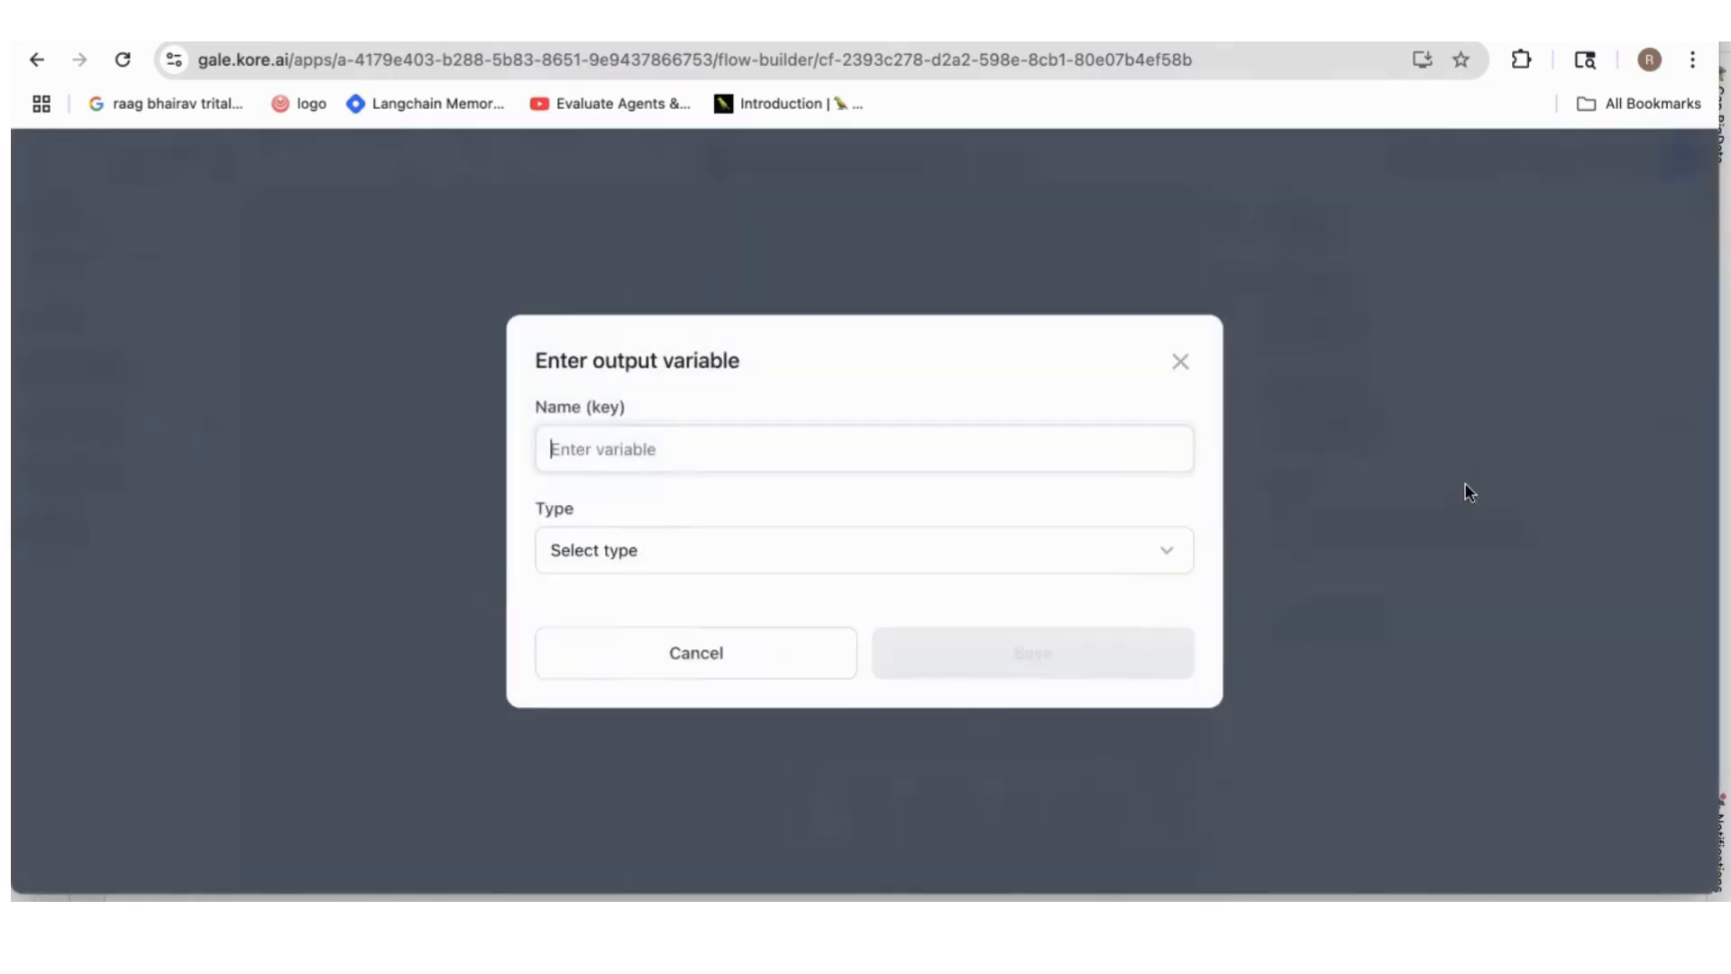
{"action": "type", "text": "out"}
{"action": "left_click", "coordinate": [840, 563]}
{"action": "left_click", "coordinate": [653, 611]}
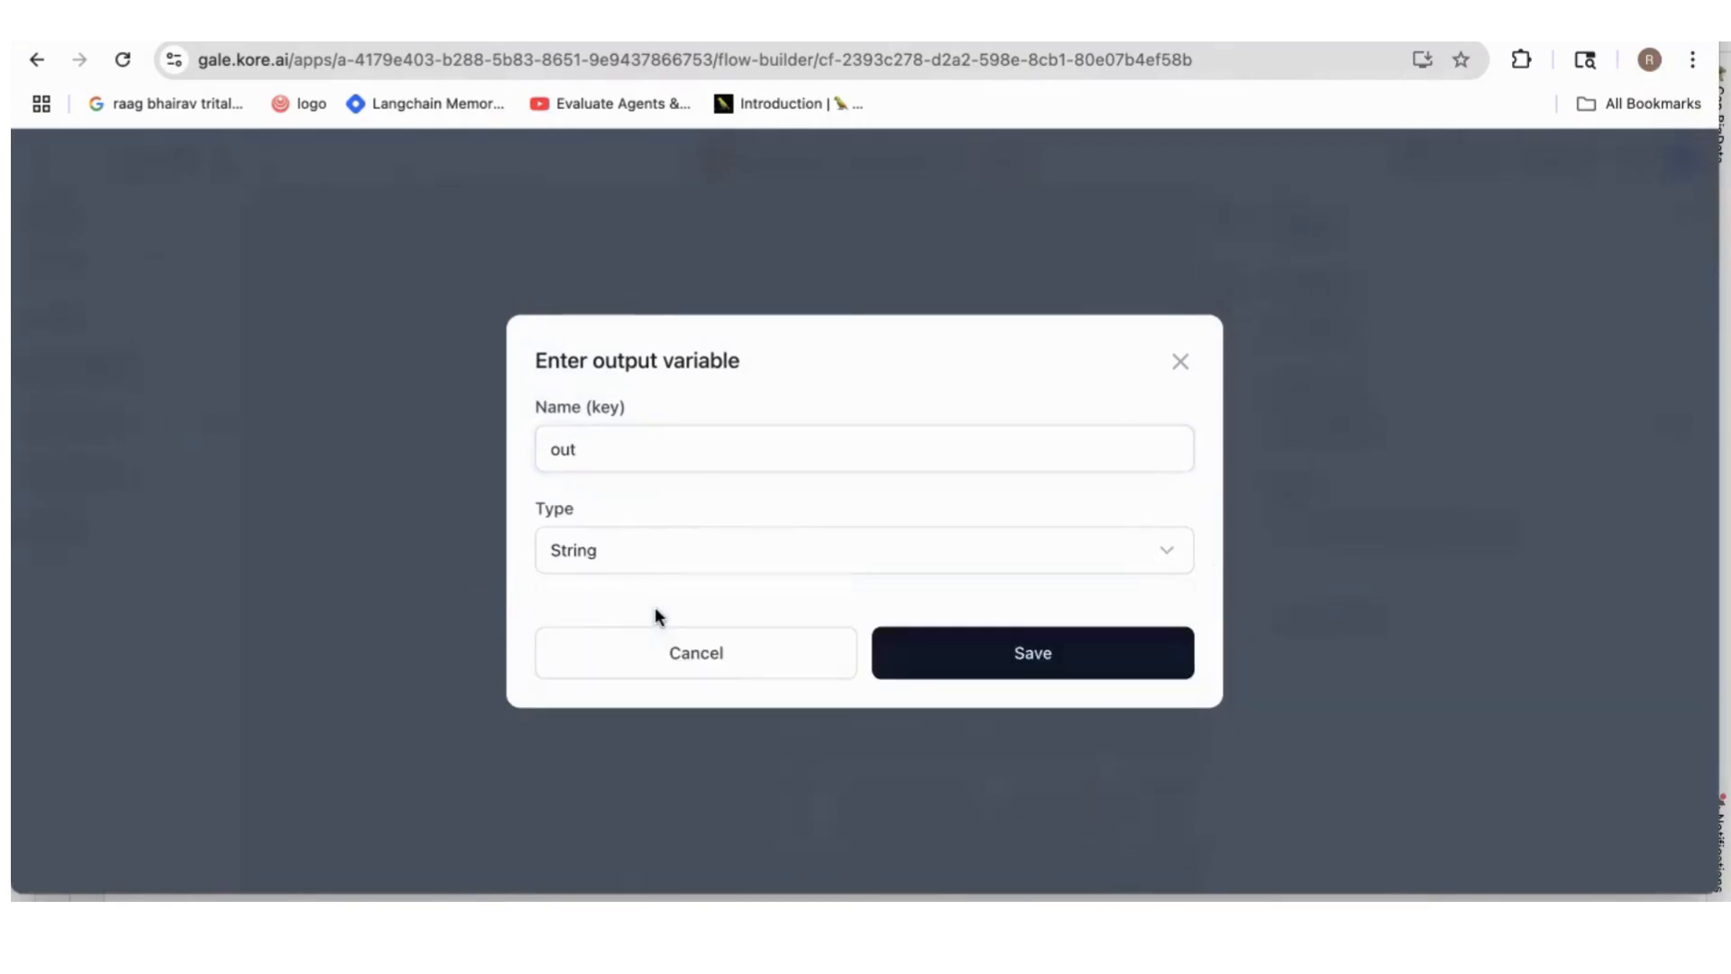
{"action": "left_click", "coordinate": [1024, 651]}
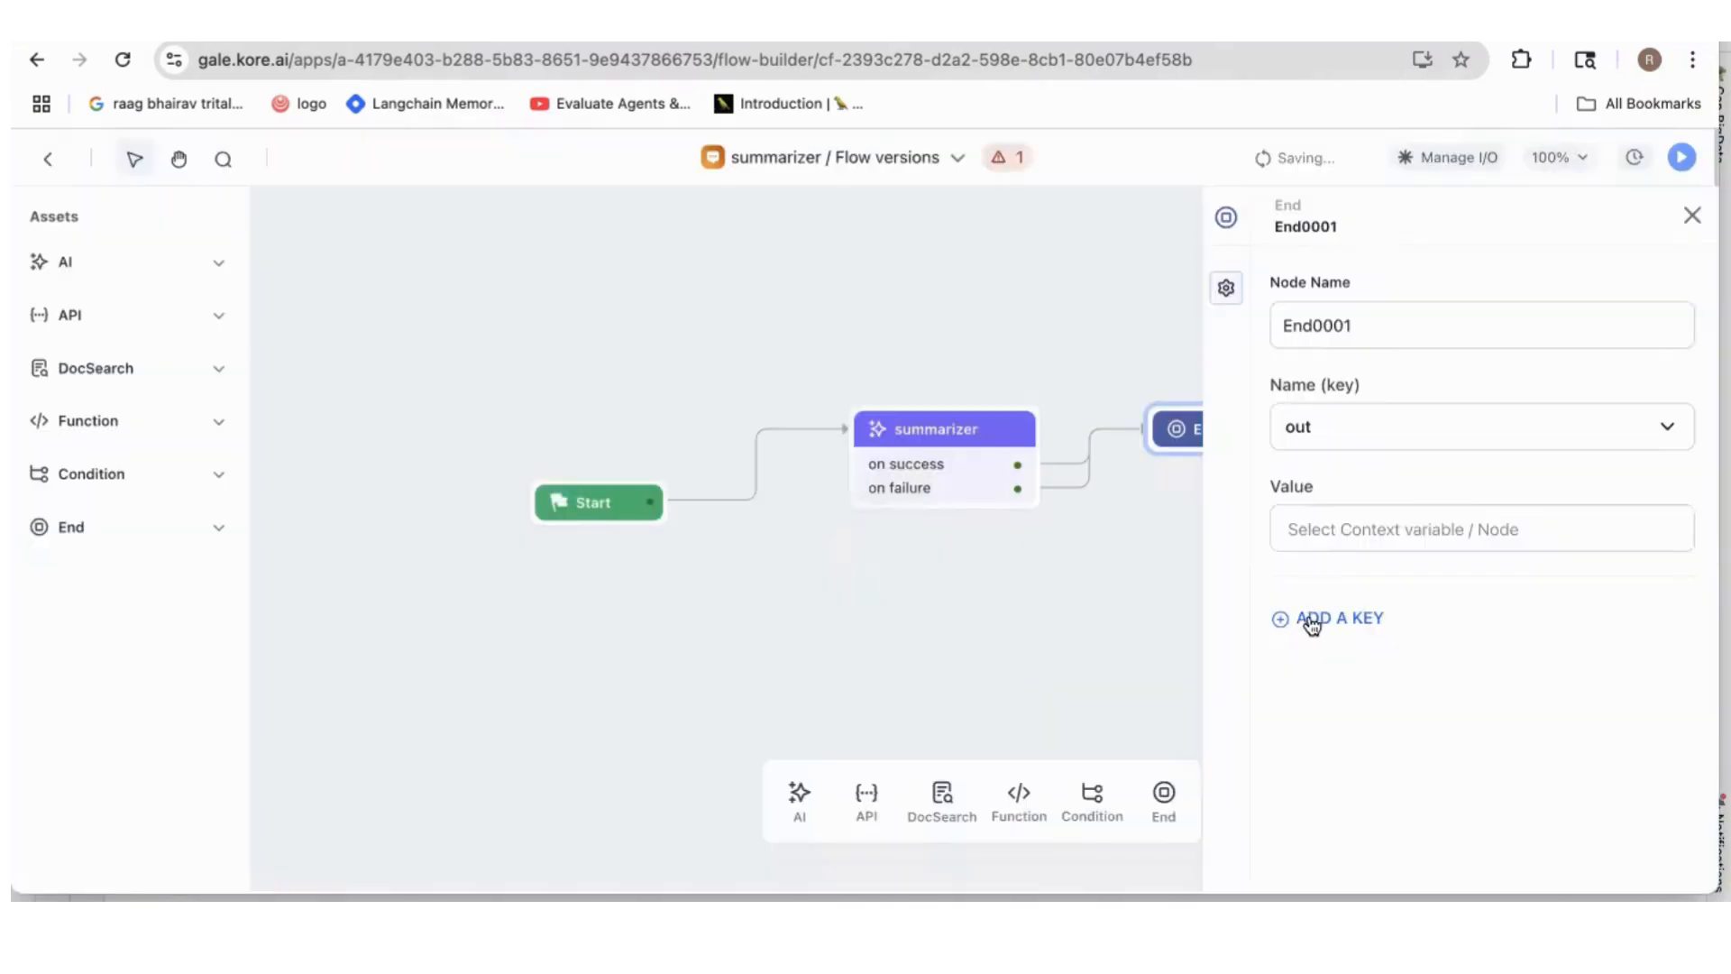
Step: Set the out key's value to {{context.steps.summarizer.output}}
{"action": "left_click", "coordinate": [1324, 533]}
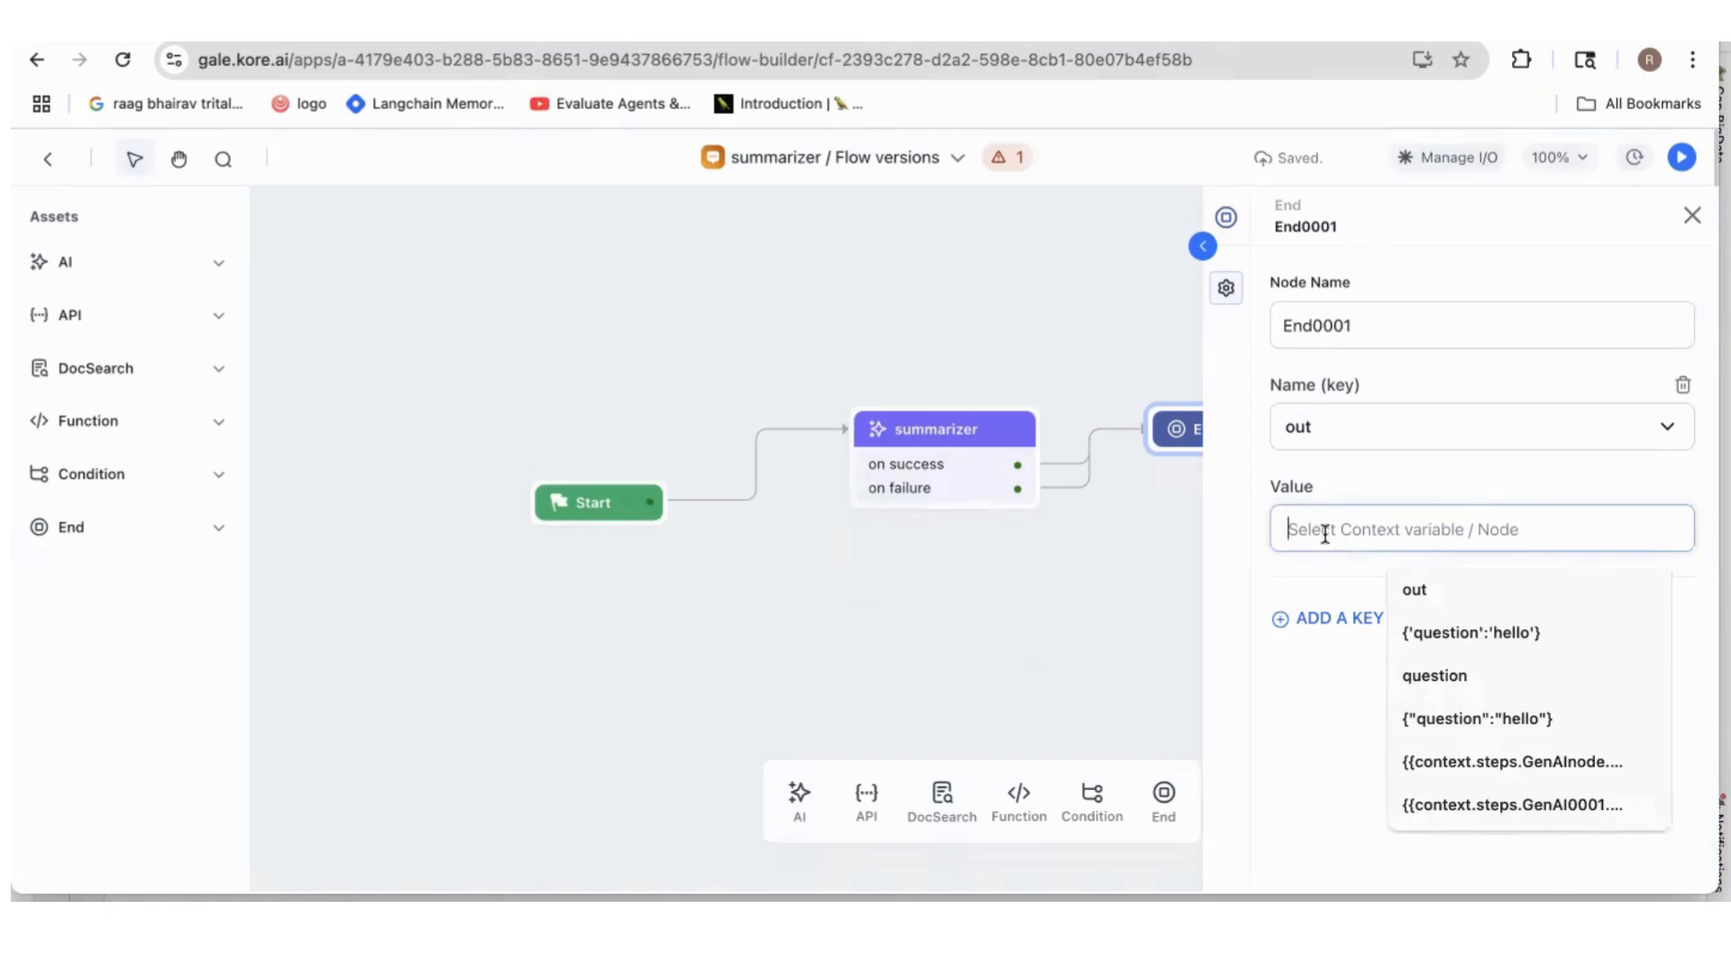
{"action": "type", "text": "{{co"}
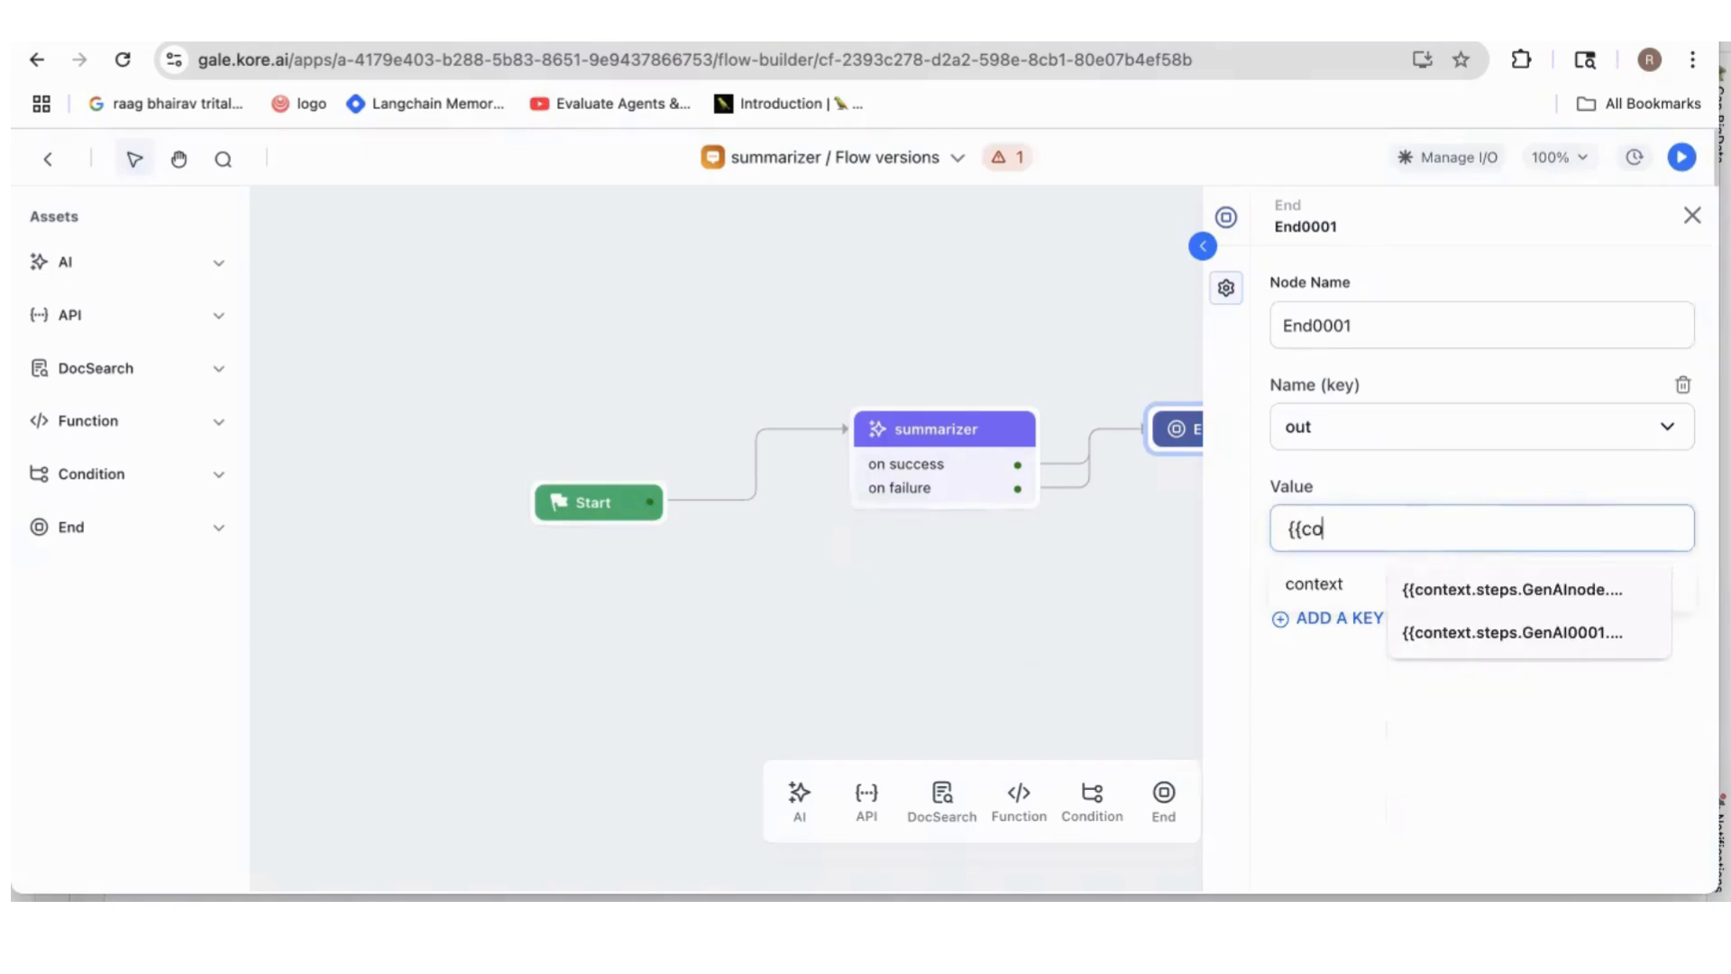
{"action": "type", "text": "ntext.step"}
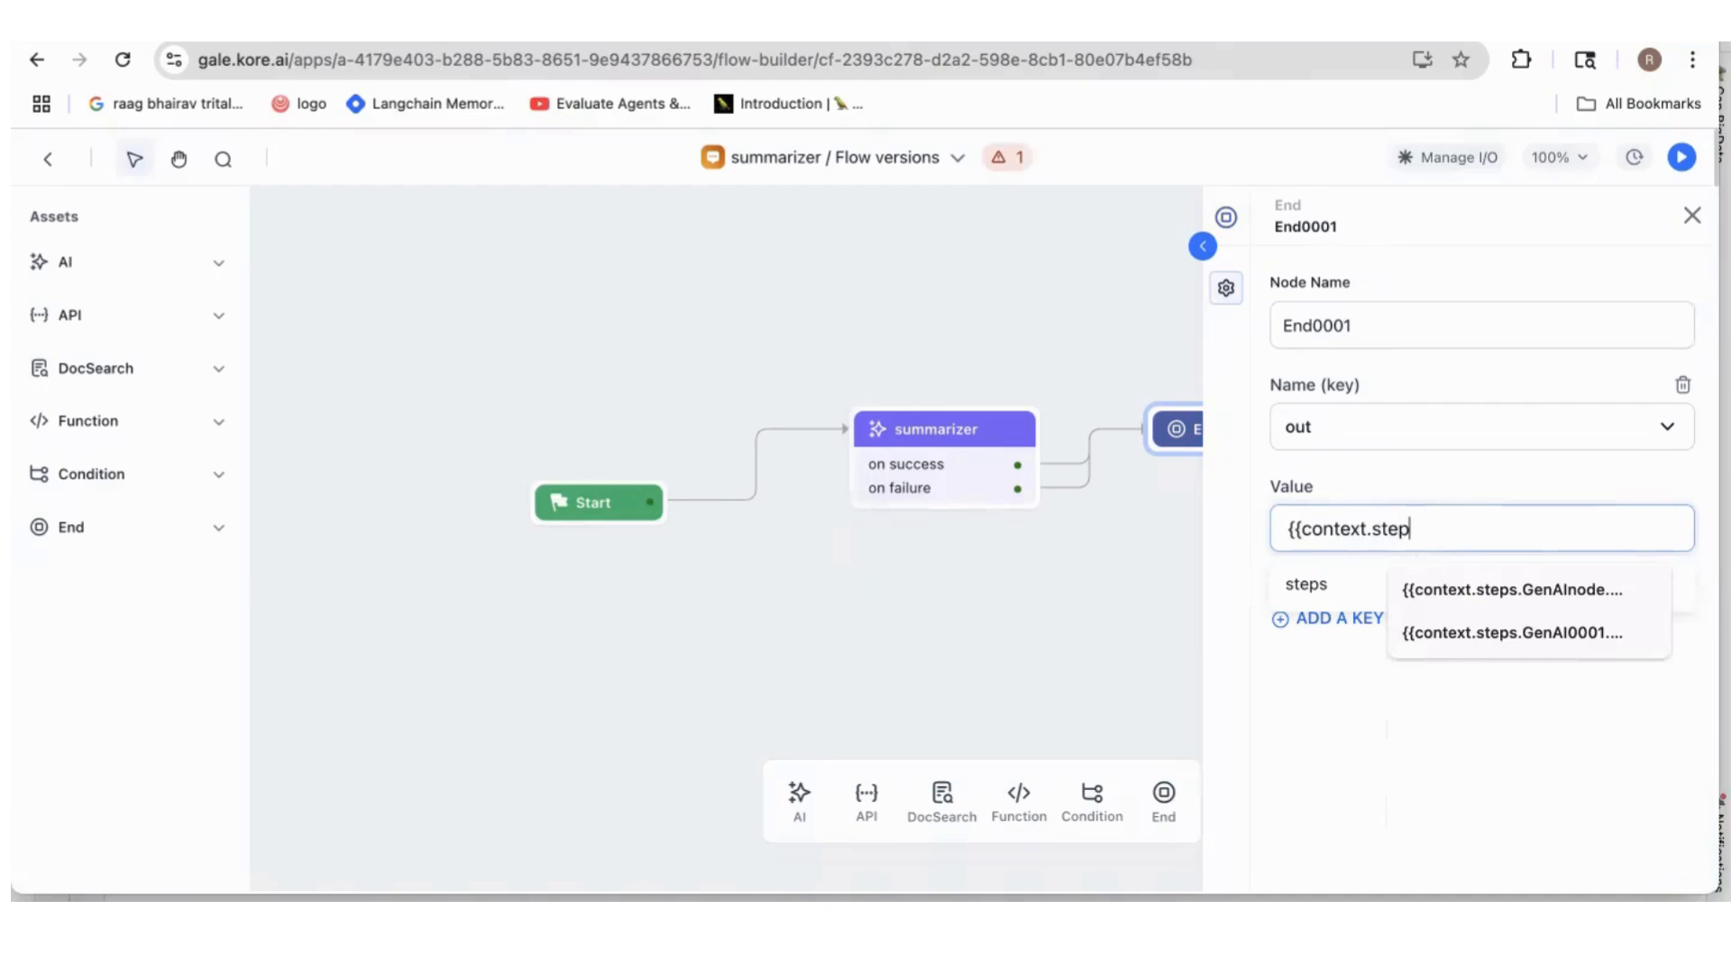
{"action": "type", "text": "s."}
{"action": "left_click", "coordinate": [1321, 582]}
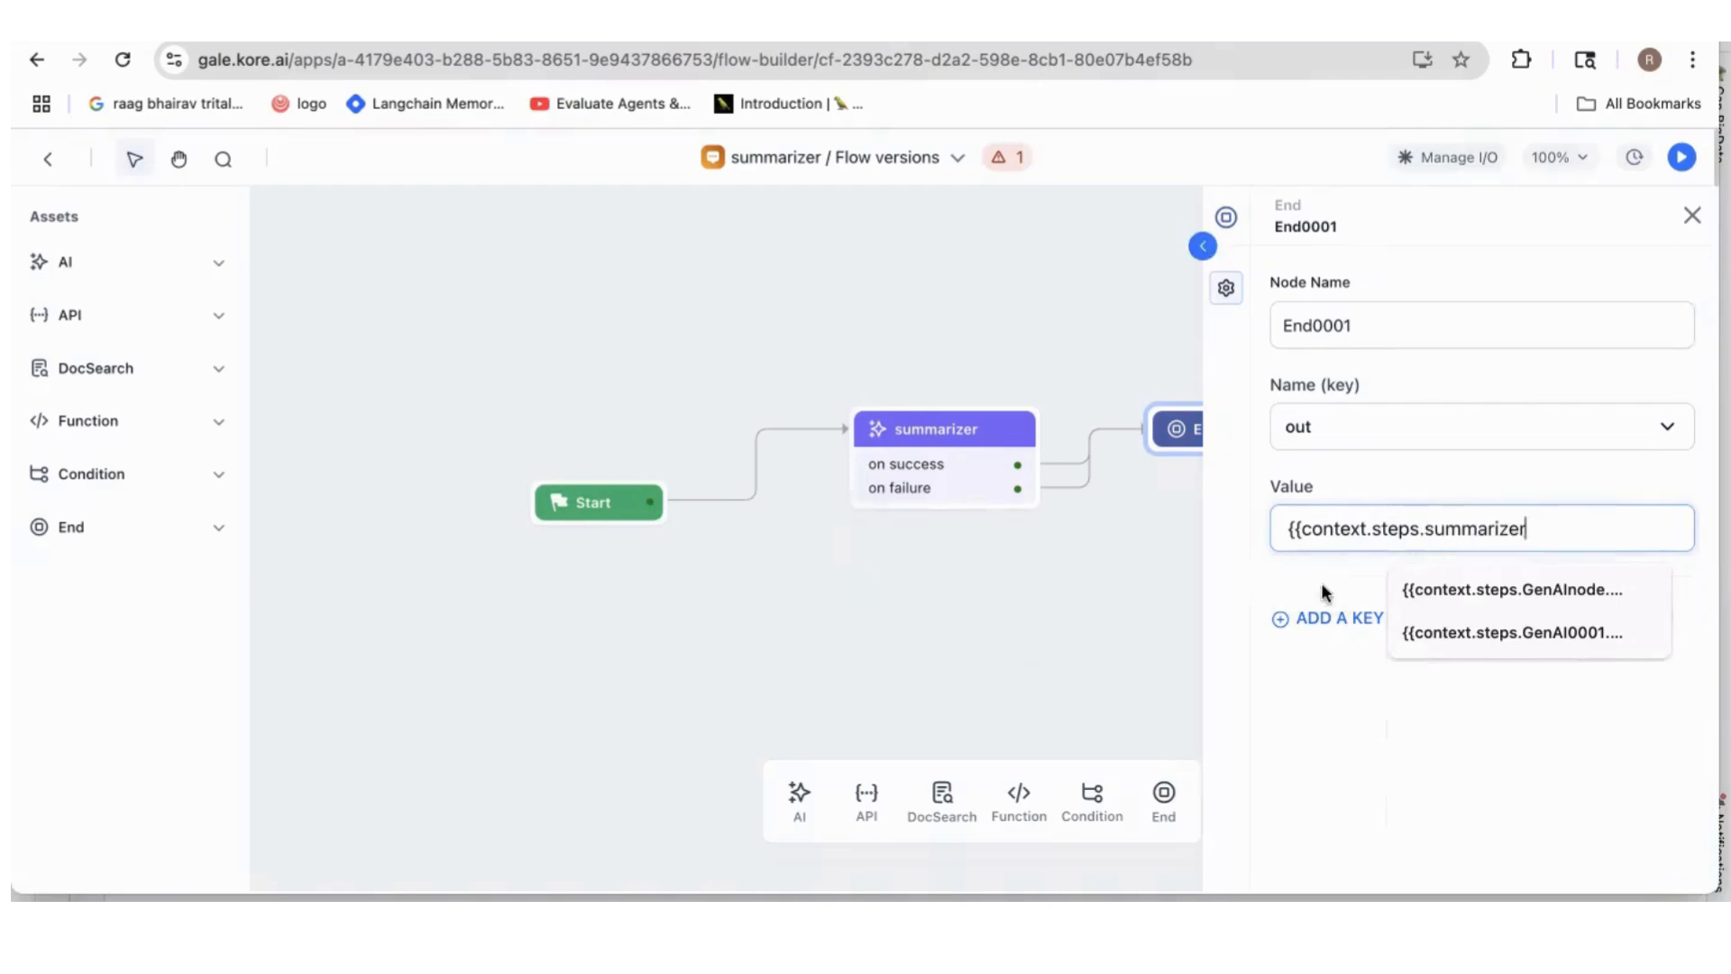
{"action": "type", "text": "."}
{"action": "left_click", "coordinate": [1310, 585]}
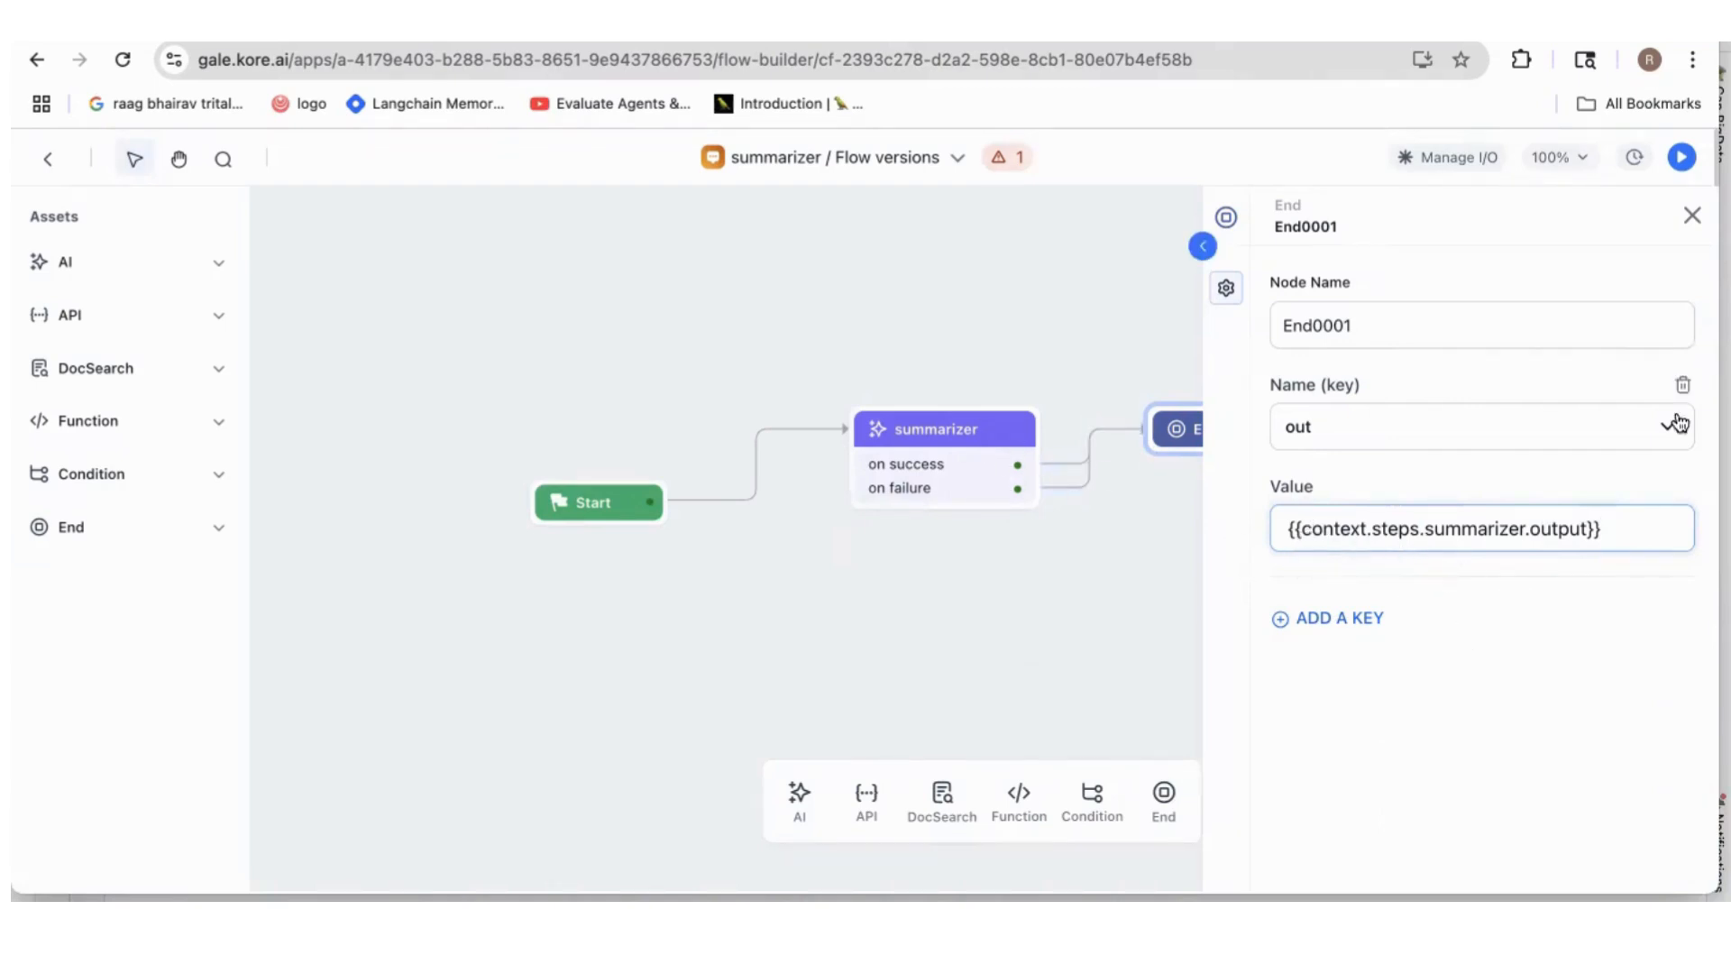
{"action": "left_click", "coordinate": [1691, 217]}
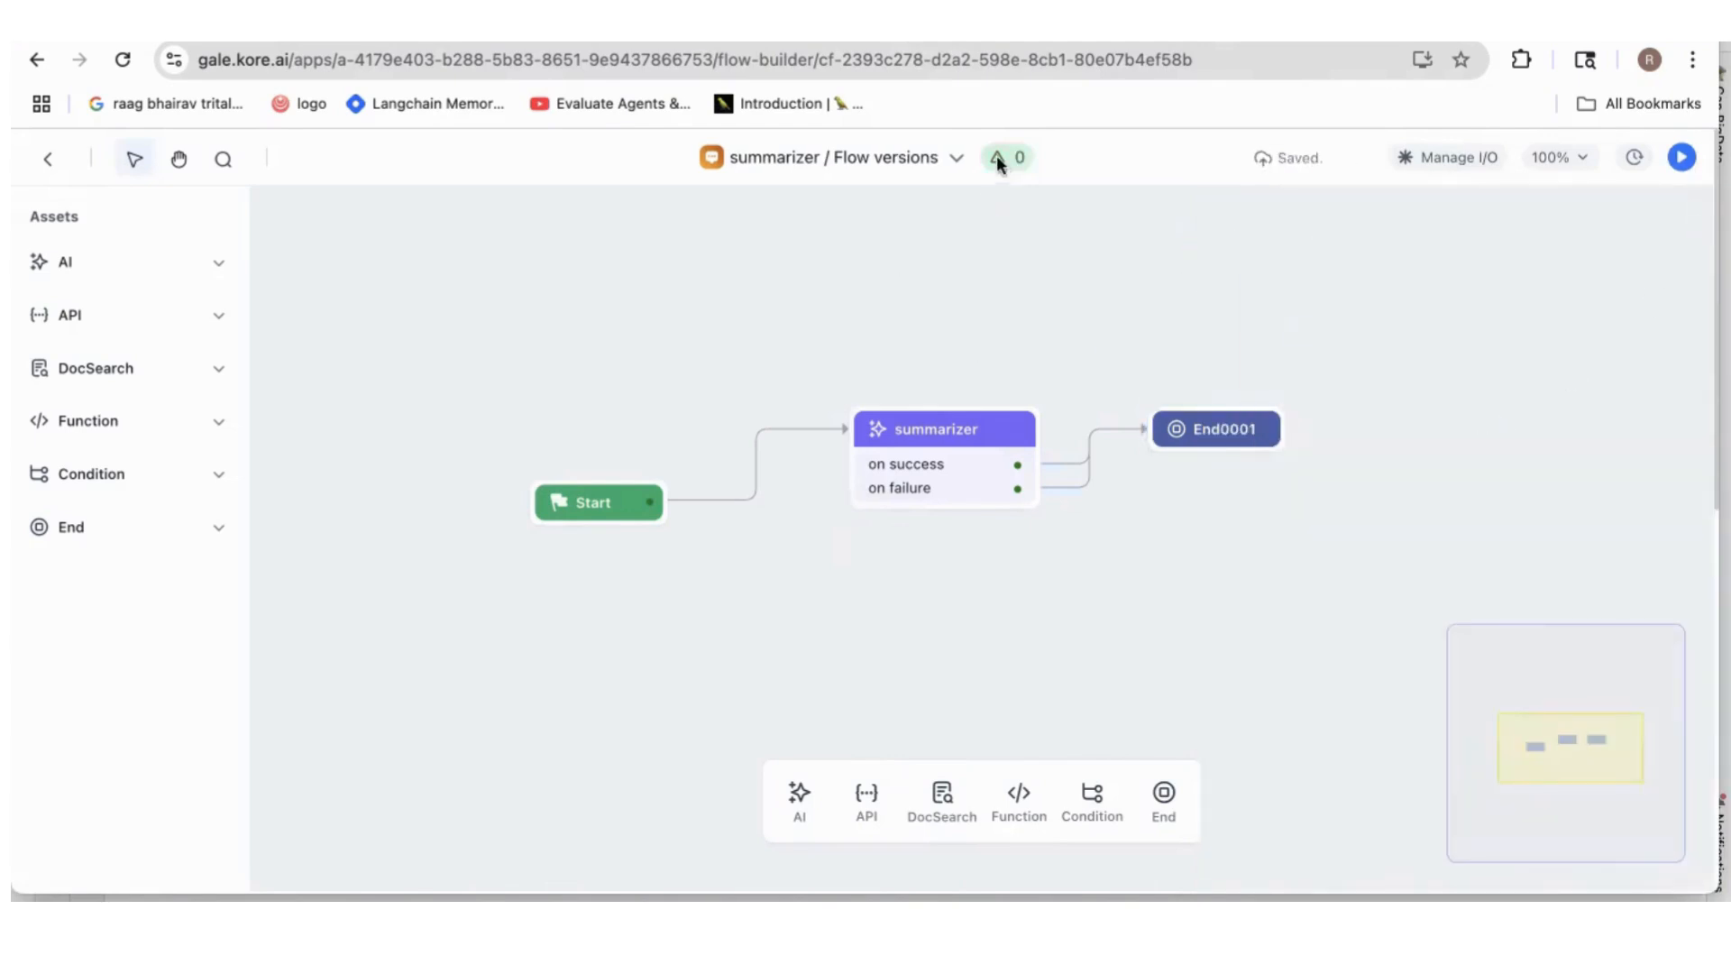
Step: Run the flow and check the summary text returned under out in the Output JSON
{"action": "left_click", "coordinate": [1681, 159]}
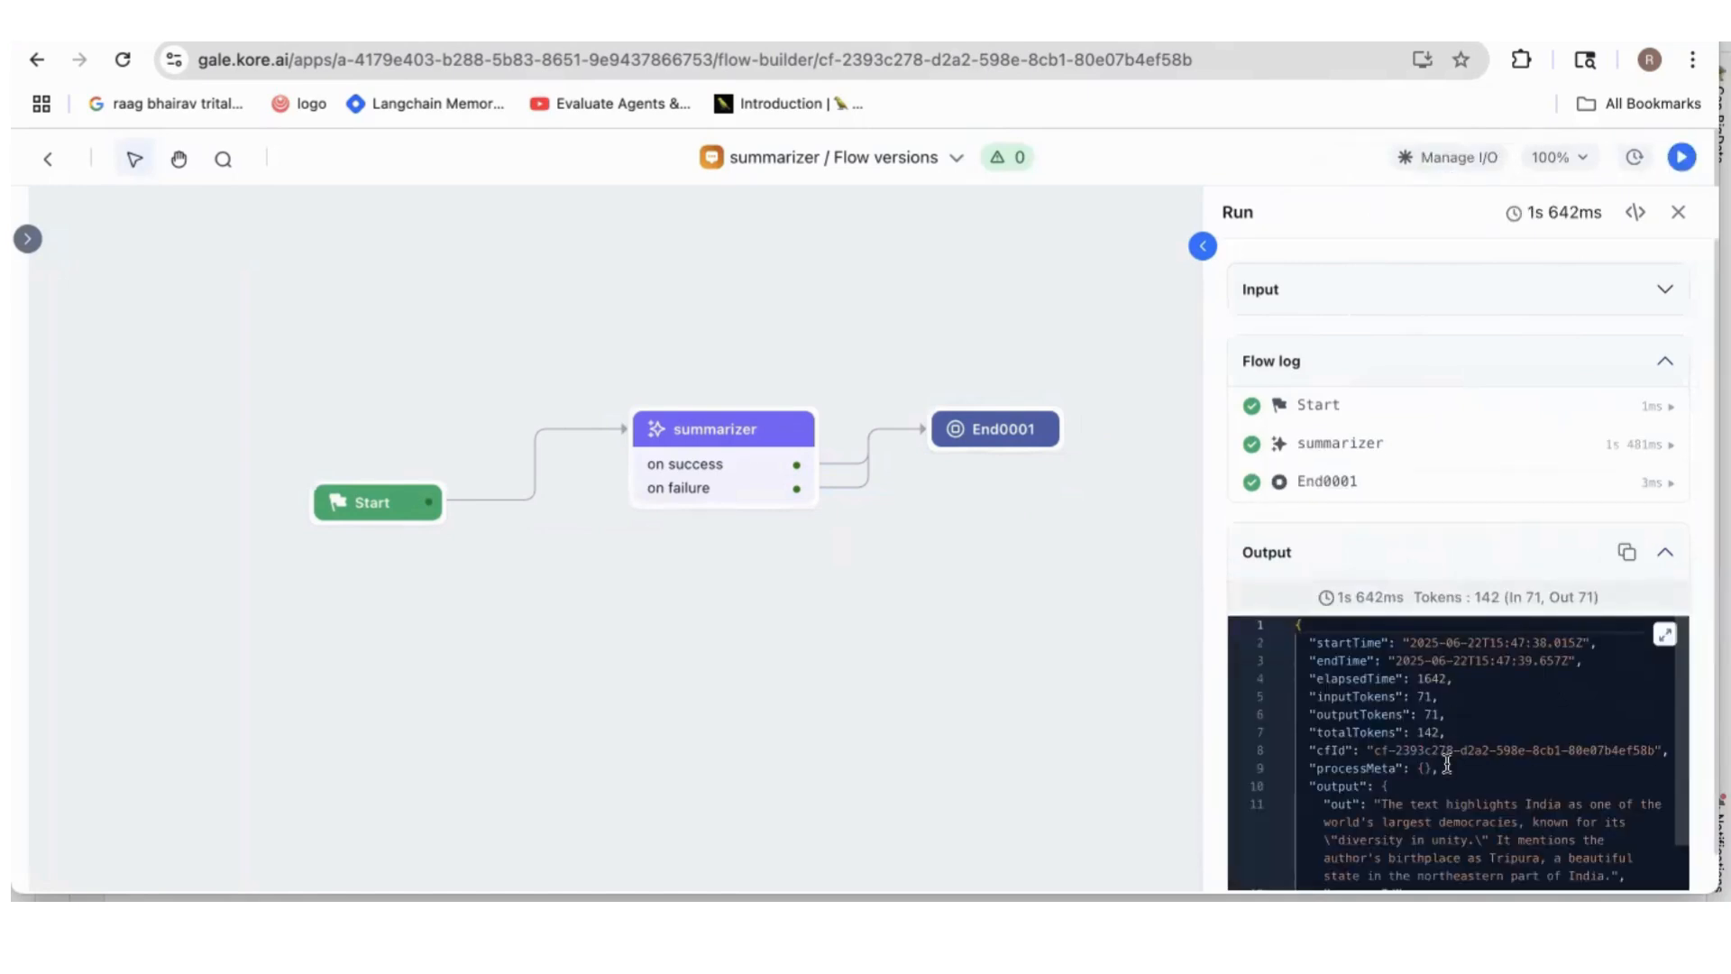
{"action": "scroll", "coordinate": [1447, 765], "scroll_direction": "down", "scroll_amount": 2}
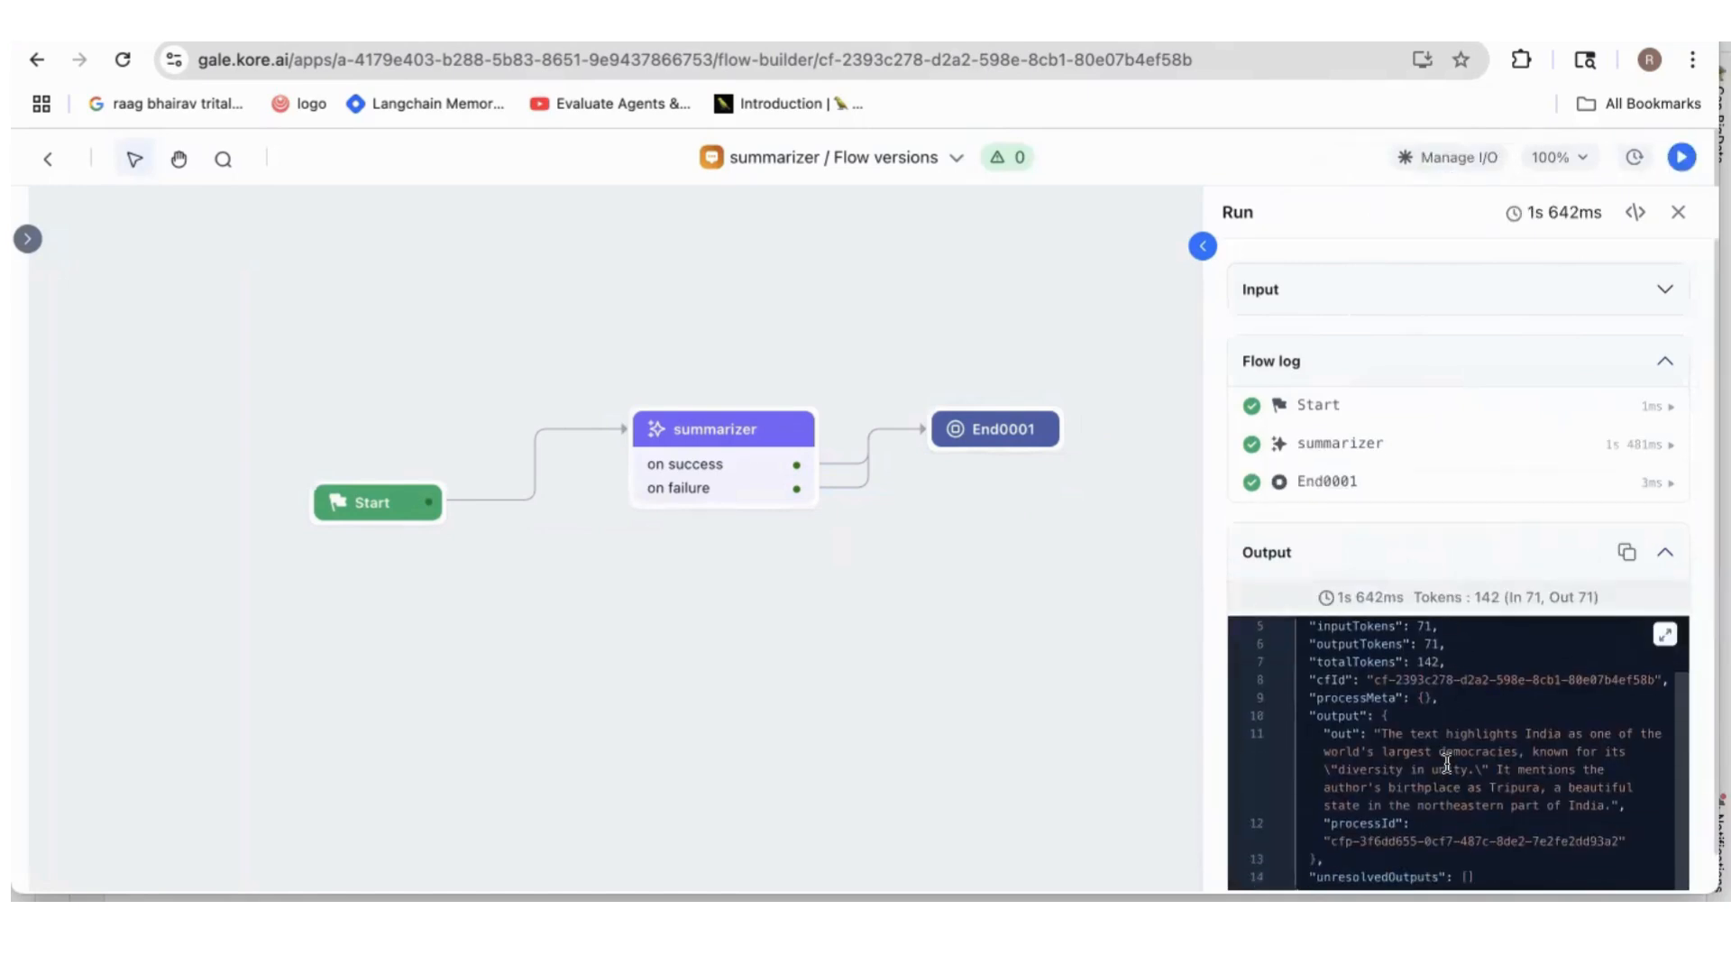
{"action": "left_click", "coordinate": [1344, 731]}
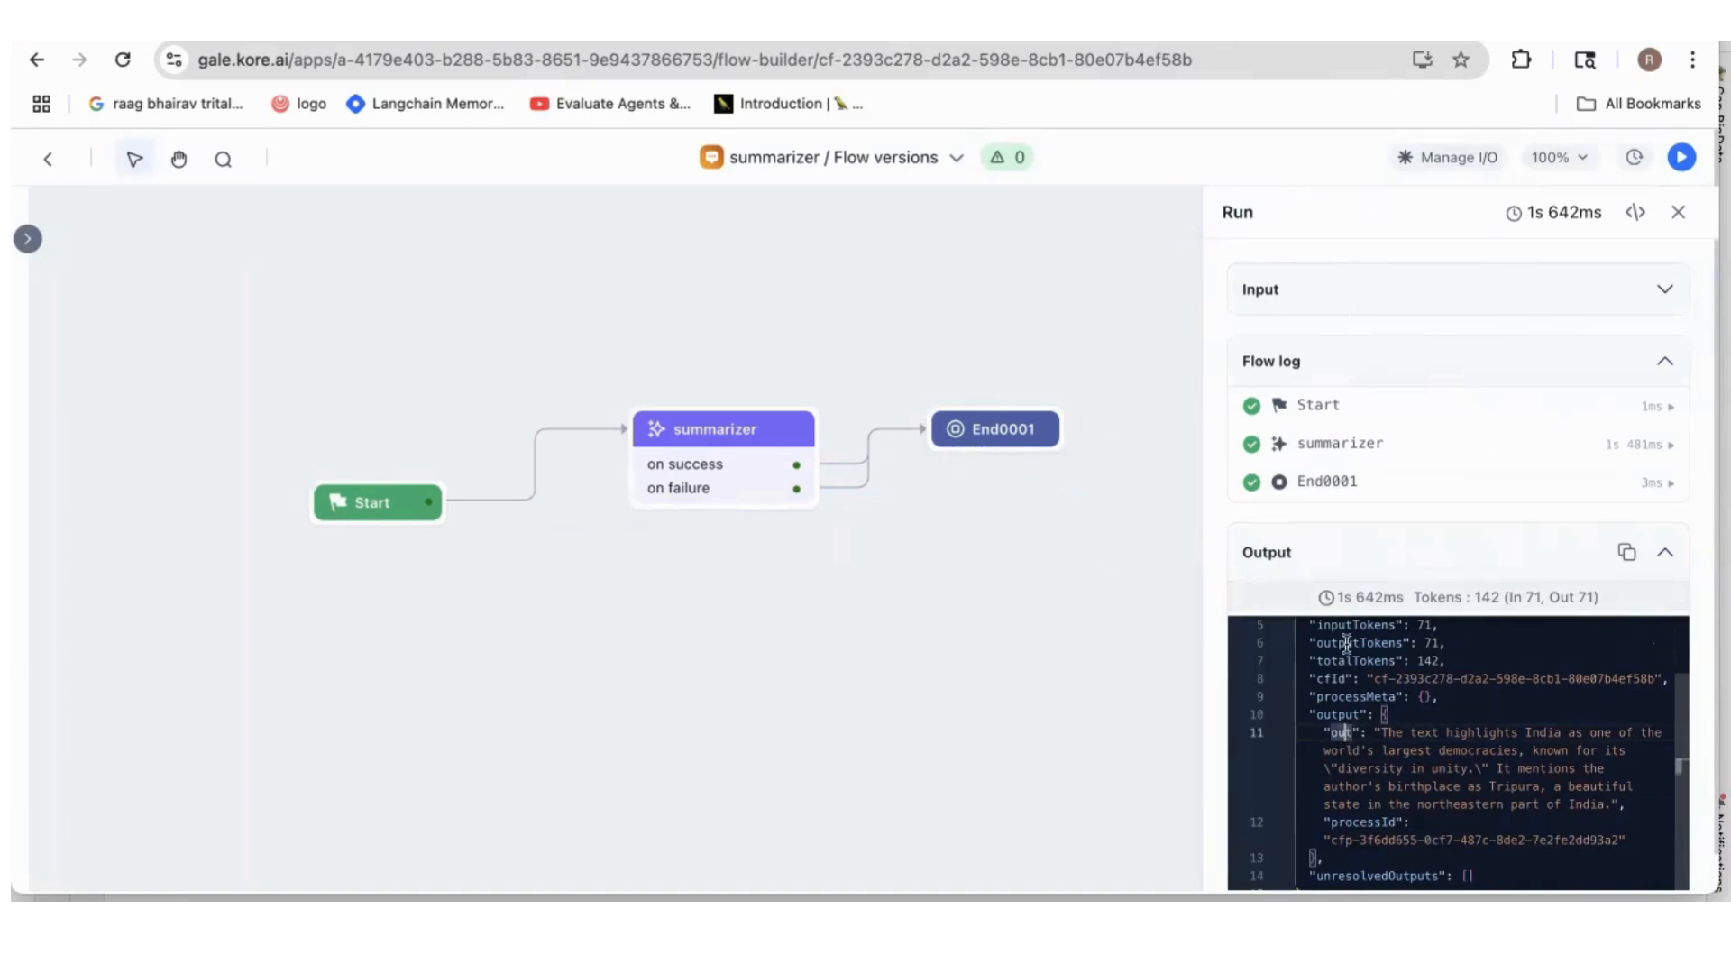
{"action": "left_click_drag", "start_coordinate": [1382, 731], "coordinate": [1417, 822]}
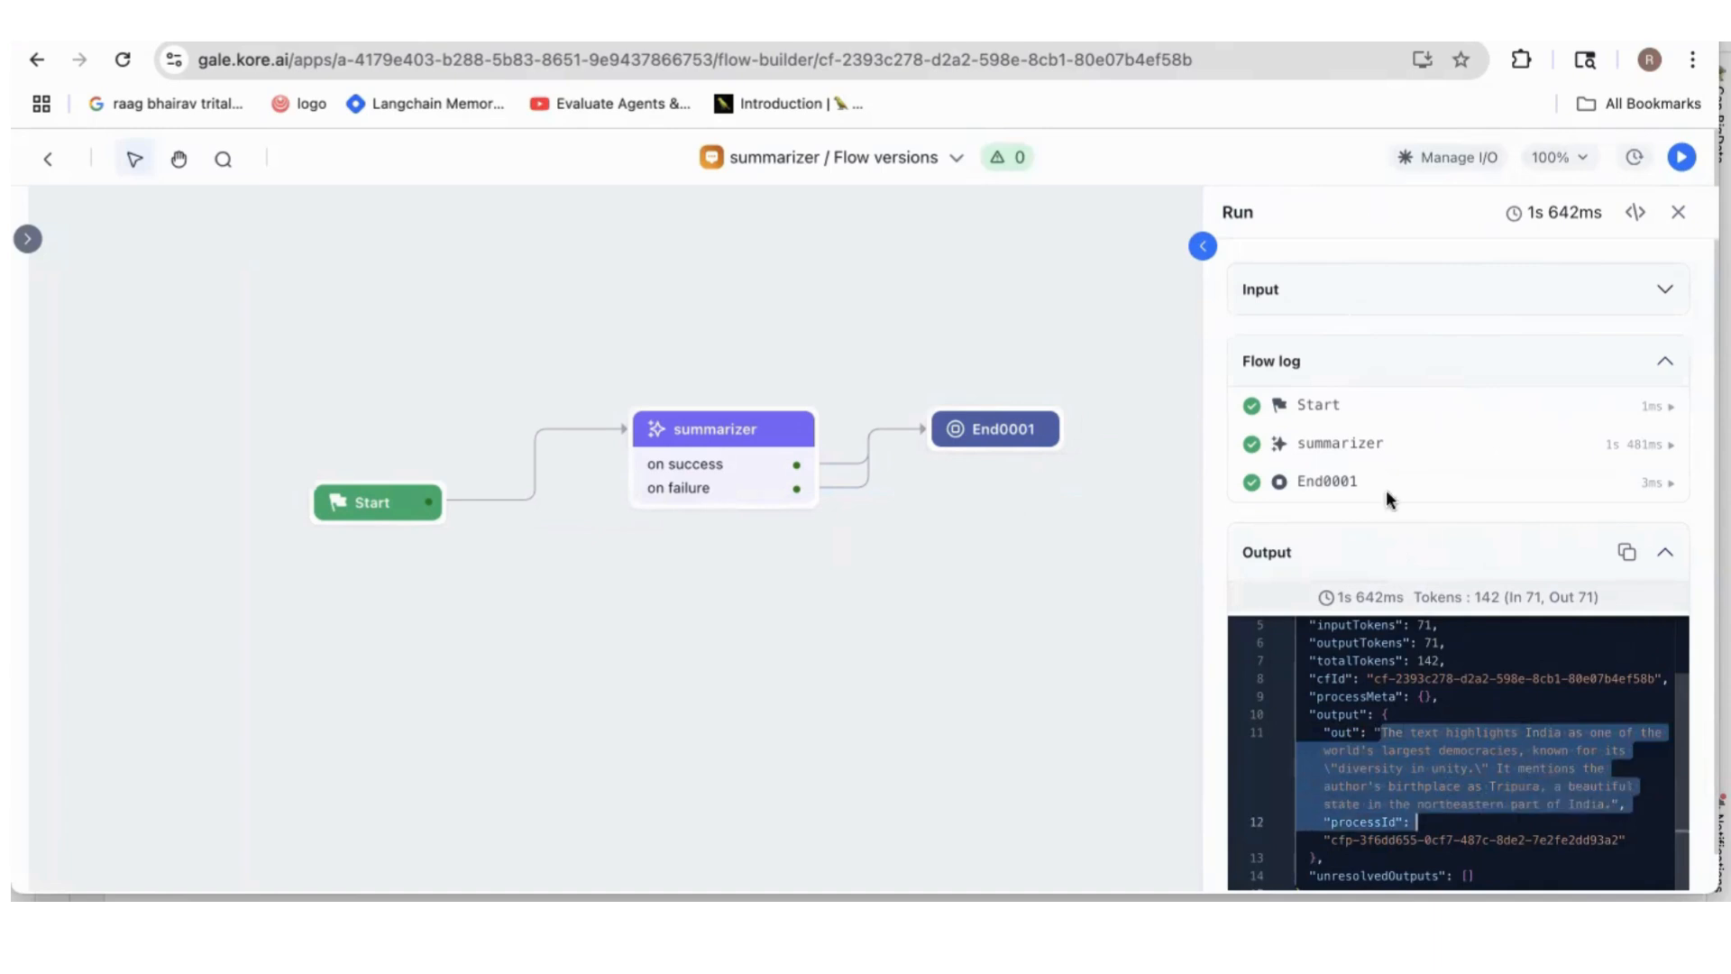
Step: Inspect the summarizer and End0001 entries in the Flow log, then close the Run panel
{"action": "left_click", "coordinate": [1340, 443]}
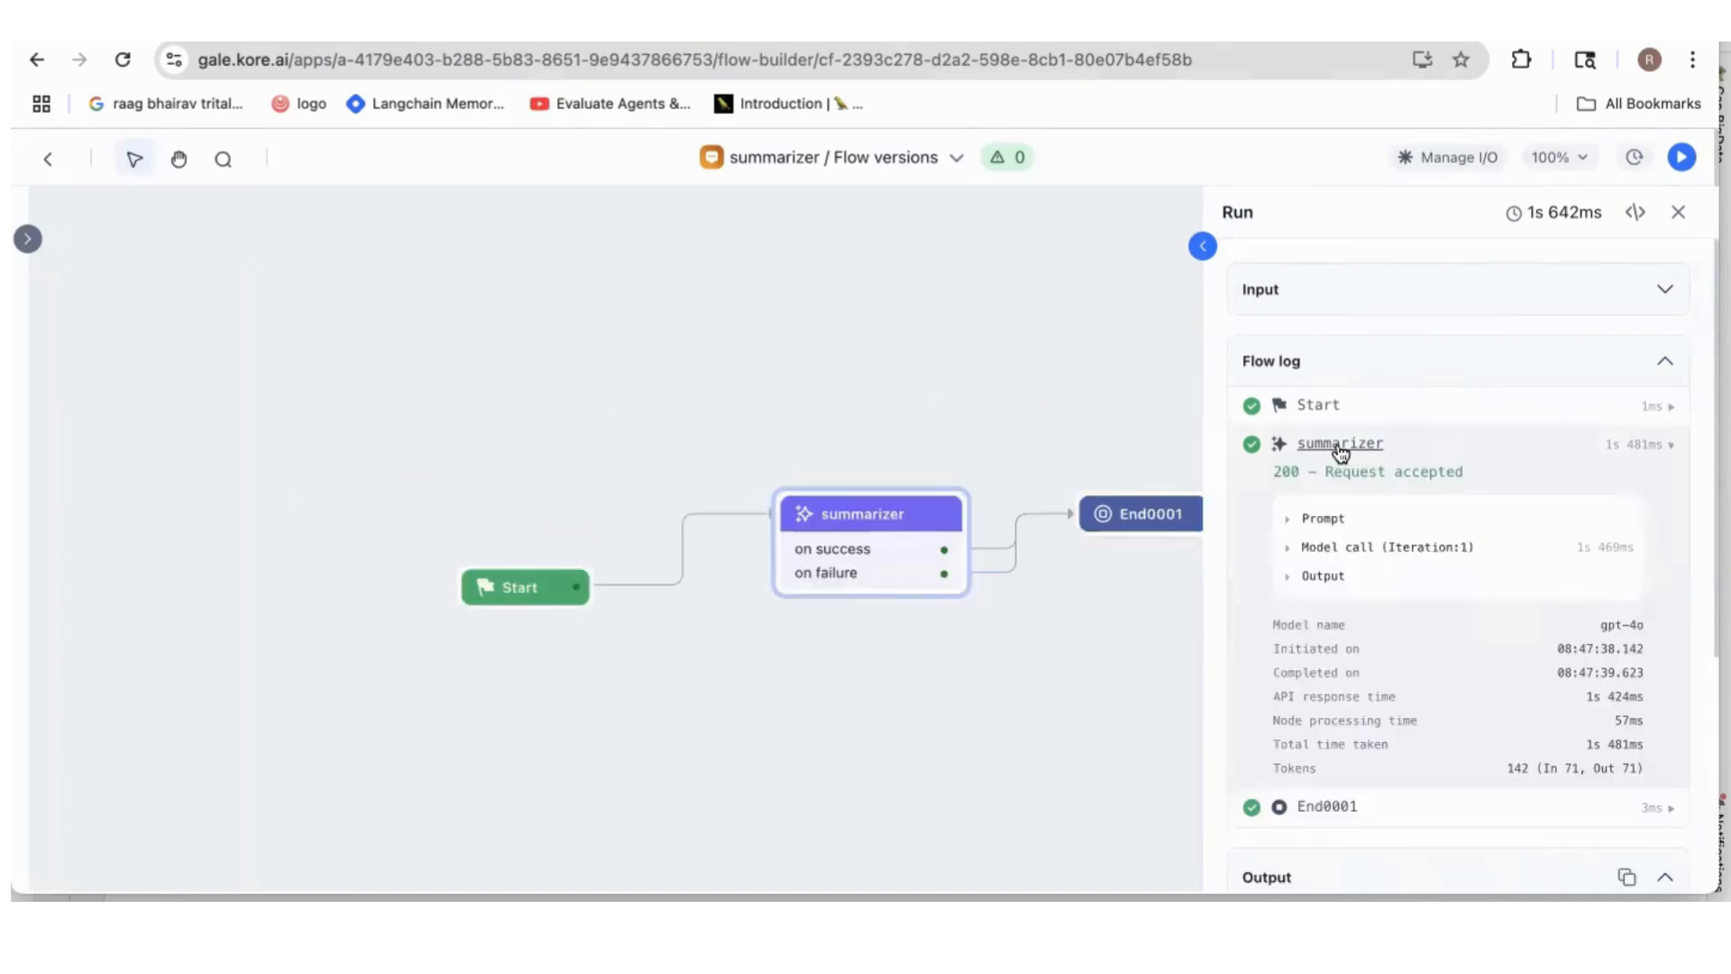
{"action": "scroll", "coordinate": [1363, 627], "scroll_direction": "down", "scroll_amount": 1}
{"action": "scroll", "coordinate": [1365, 629], "scroll_direction": "down", "scroll_amount": 1}
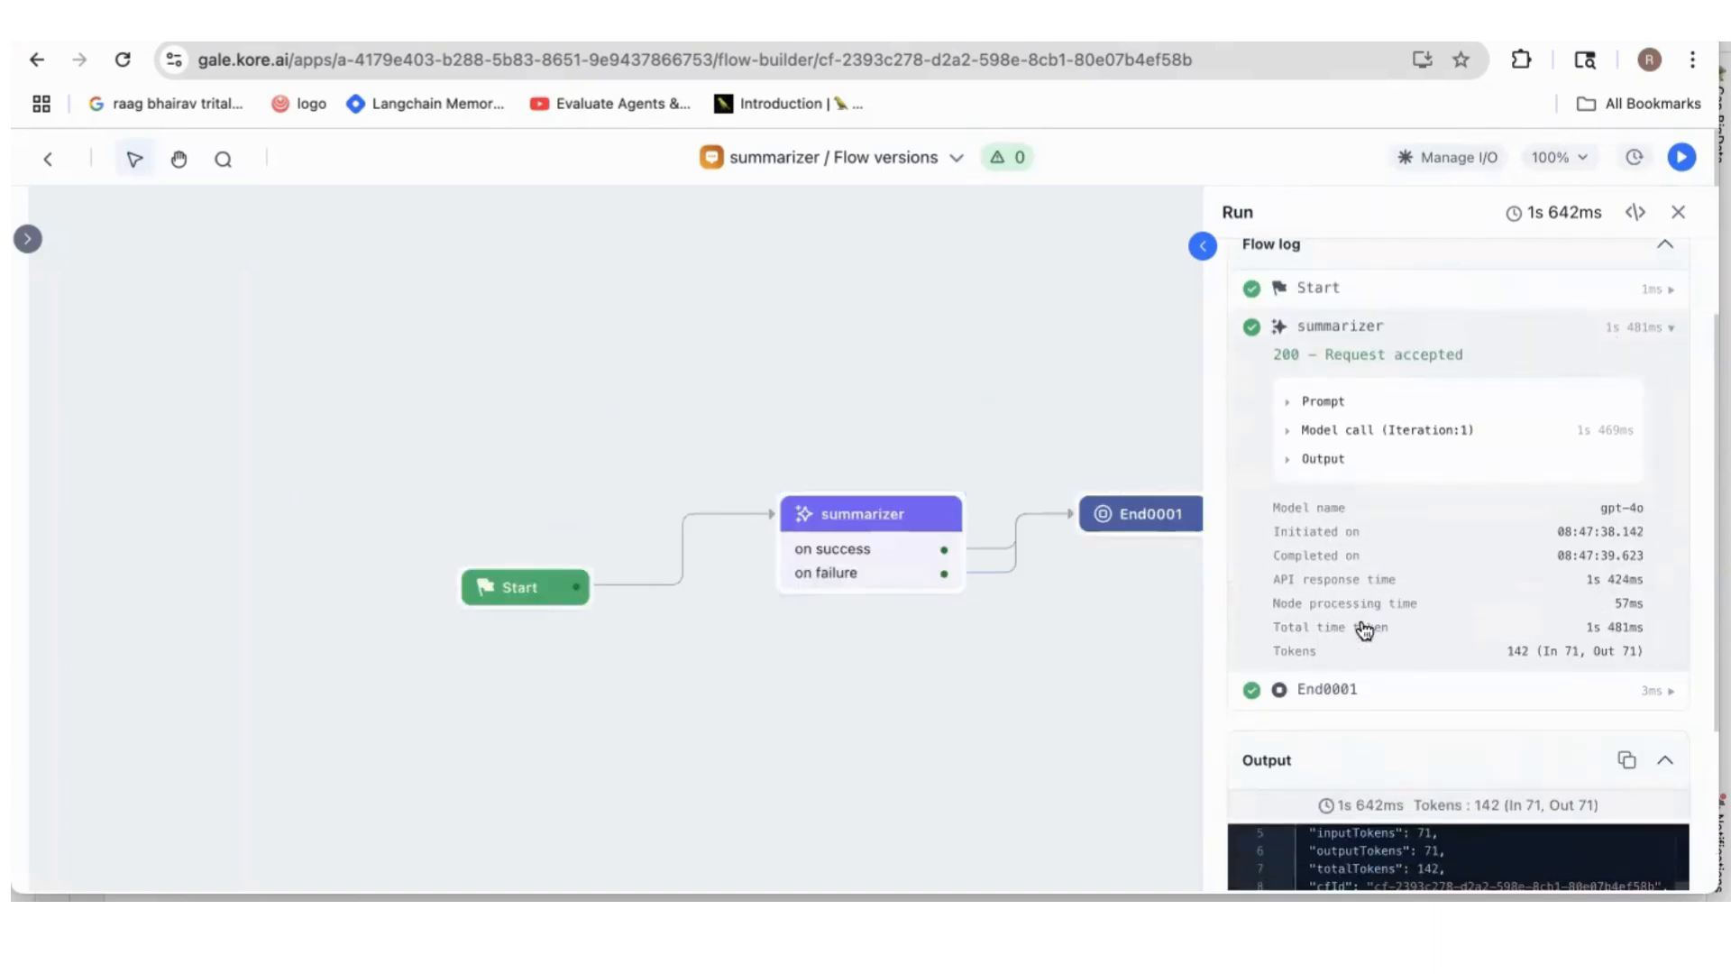
{"action": "scroll", "coordinate": [1364, 629], "scroll_direction": "down", "scroll_amount": 2}
{"action": "left_click", "coordinate": [1334, 632]}
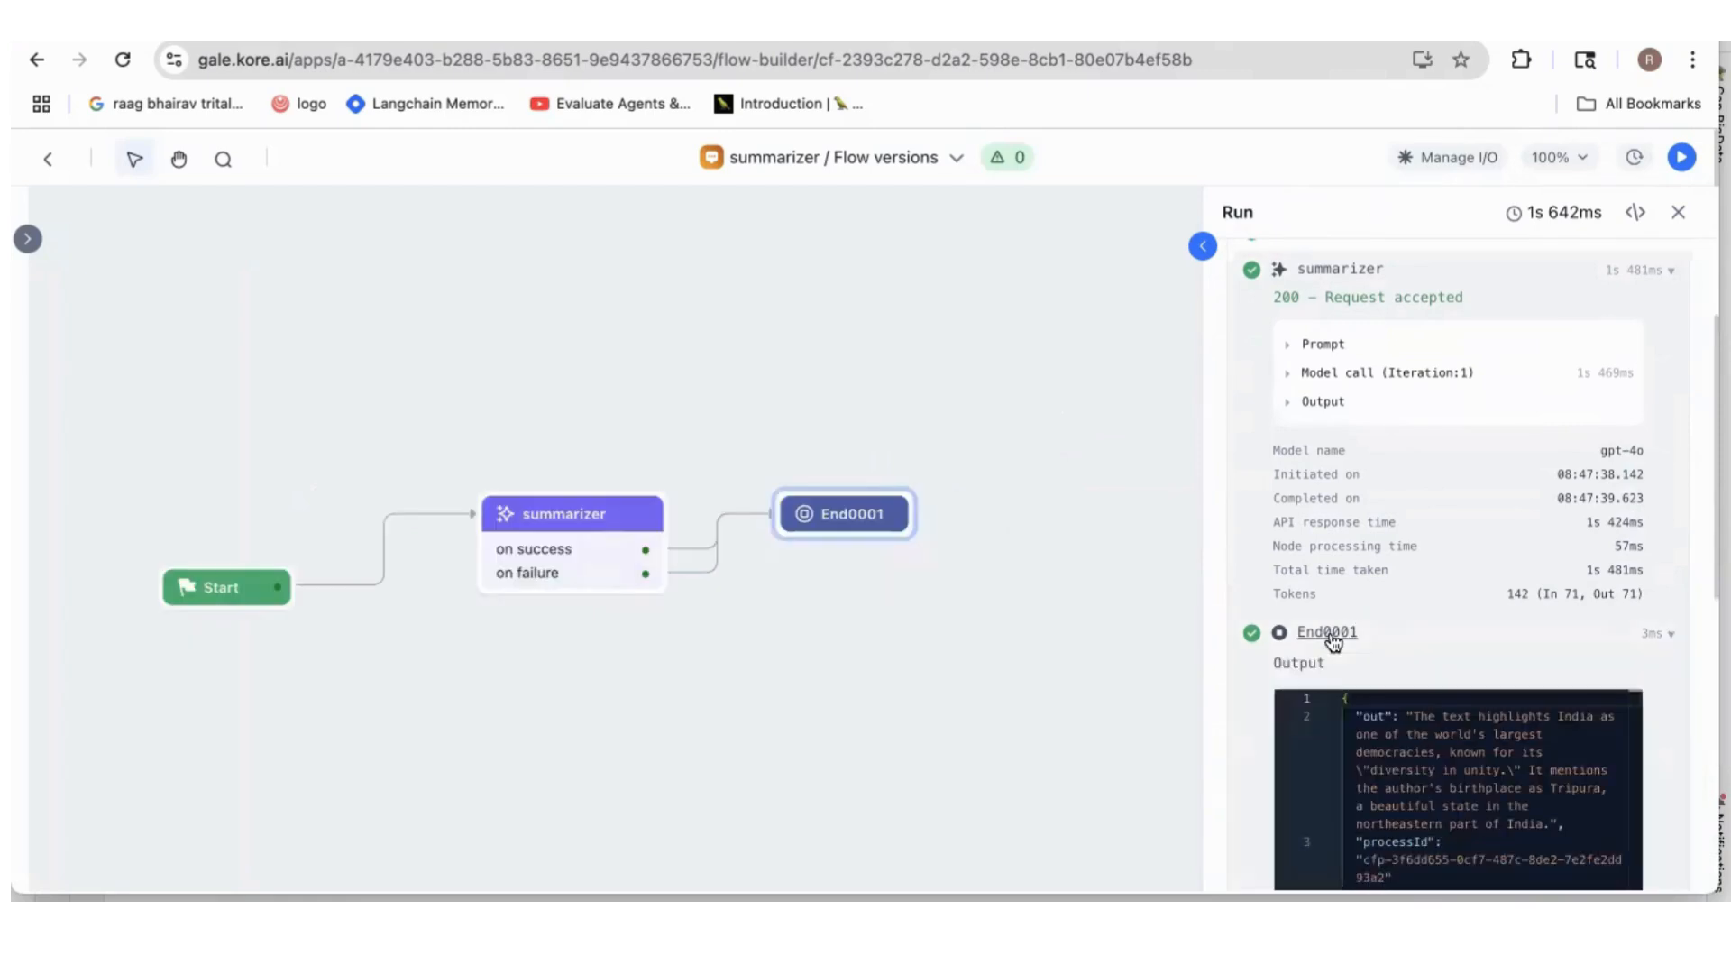
{"action": "scroll", "coordinate": [1334, 636], "scroll_direction": "down", "scroll_amount": 4}
{"action": "scroll", "coordinate": [1333, 636], "scroll_direction": "down", "scroll_amount": 5}
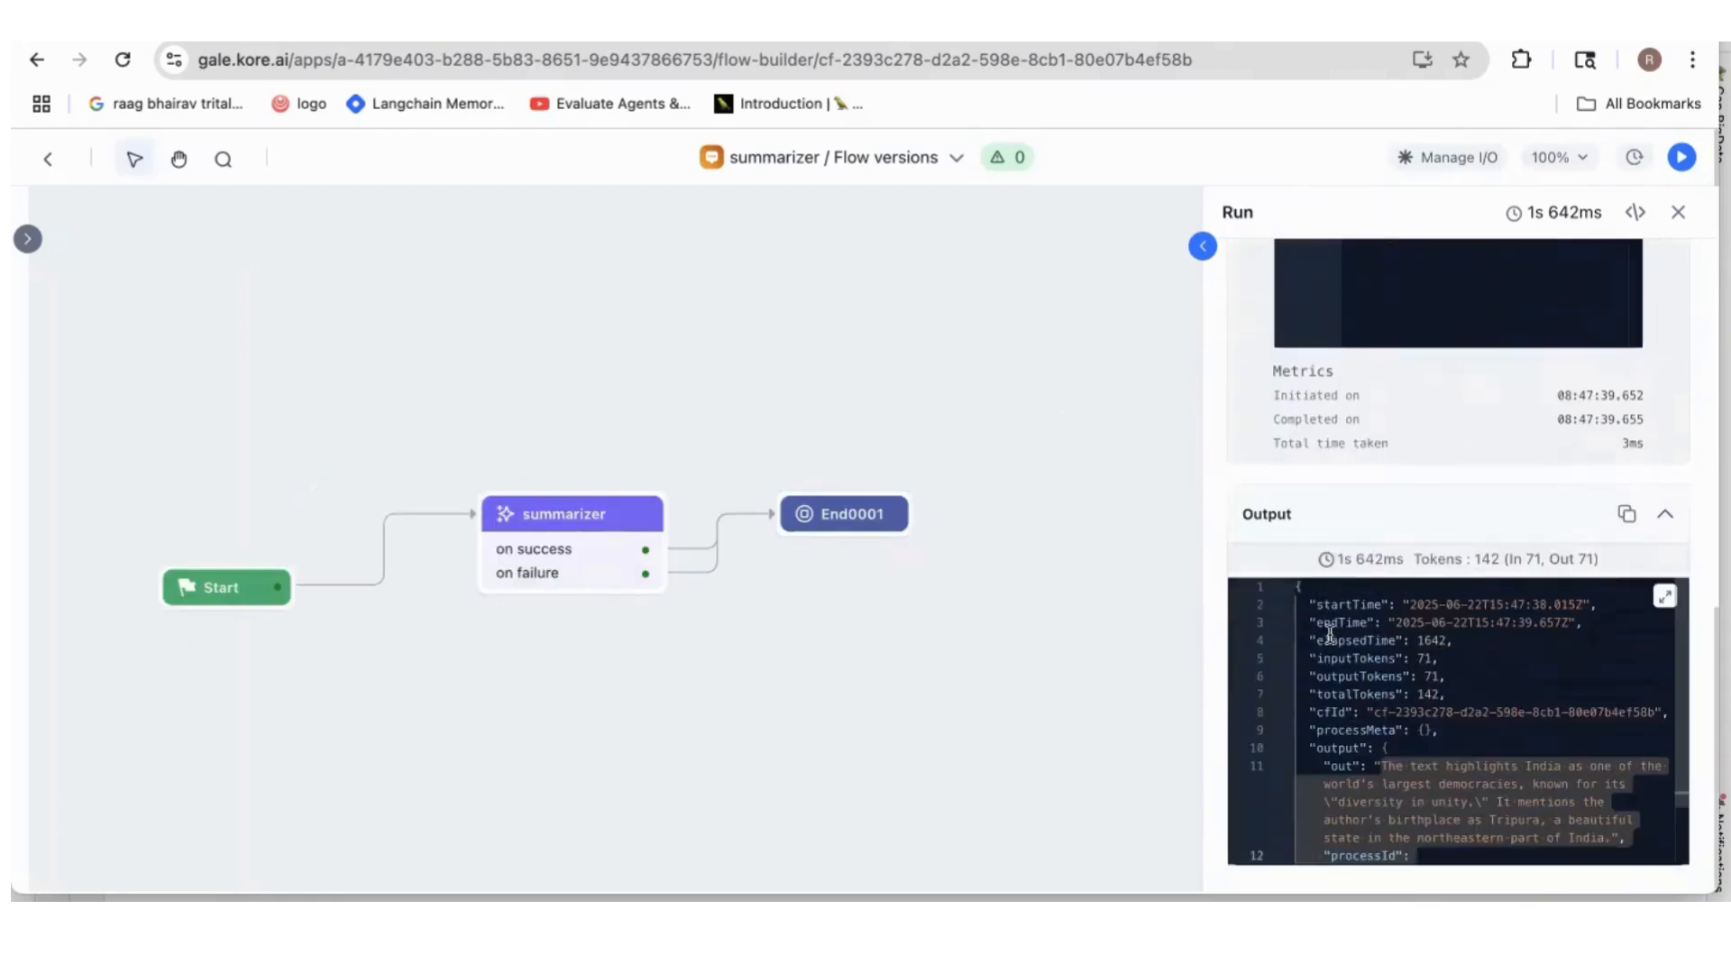
{"action": "scroll", "coordinate": [1367, 479], "scroll_direction": "up", "scroll_amount": 10}
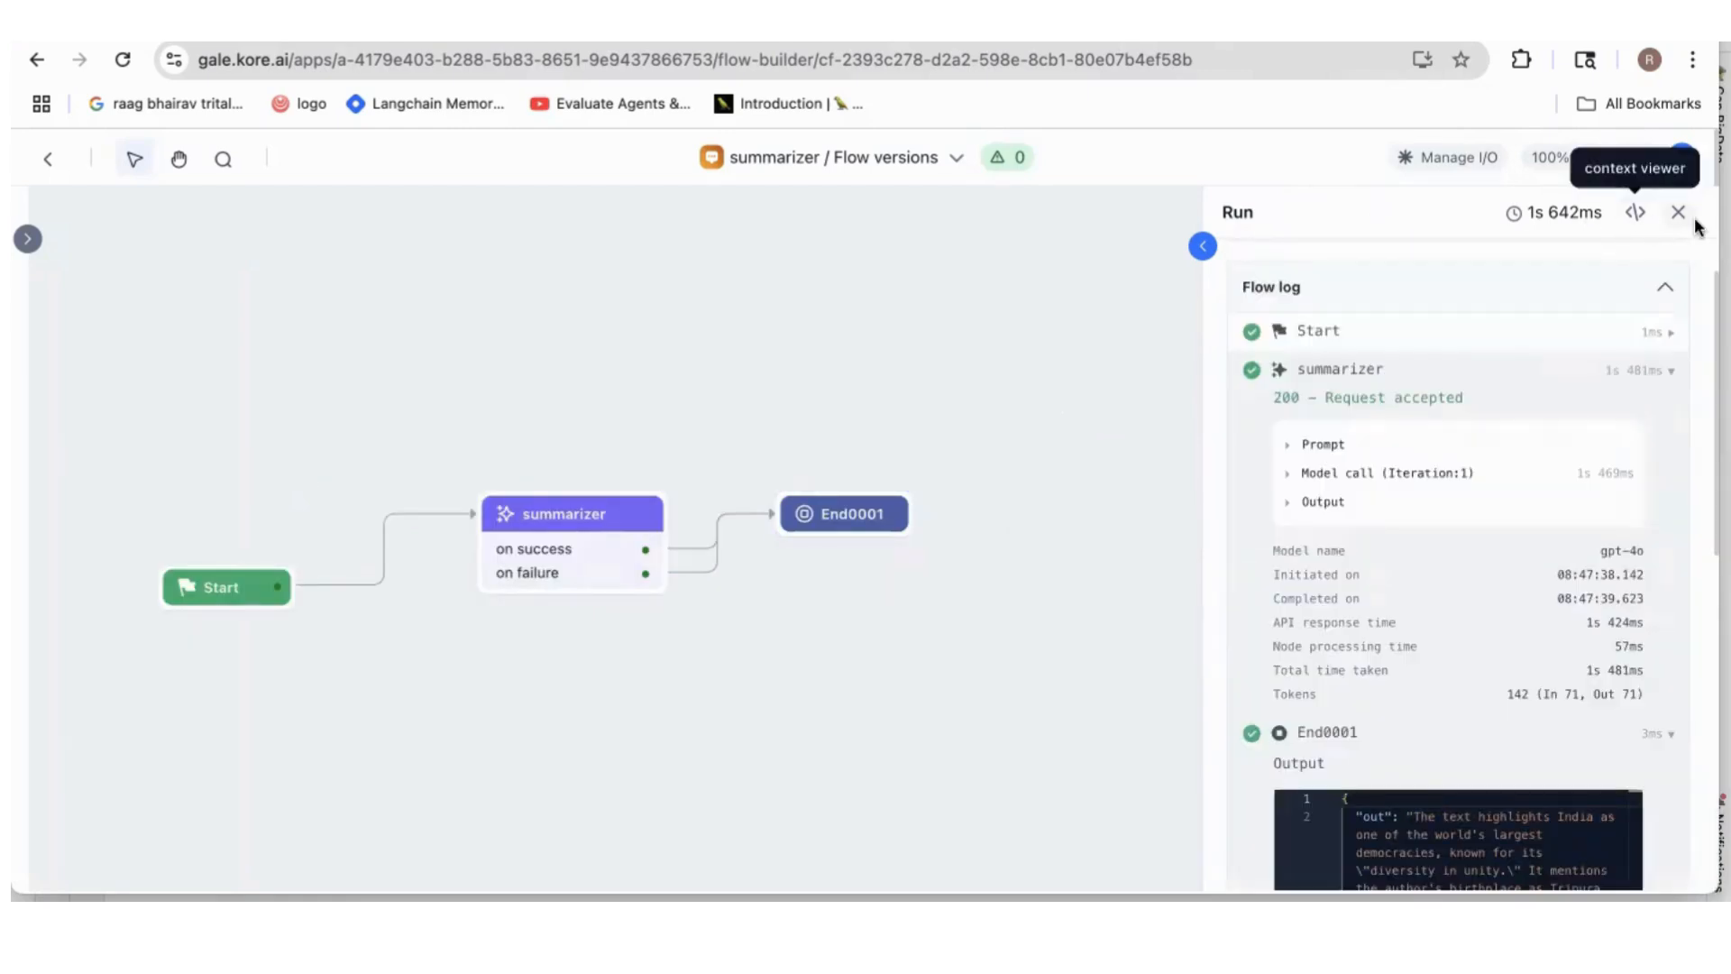
{"action": "left_click", "coordinate": [1678, 213]}
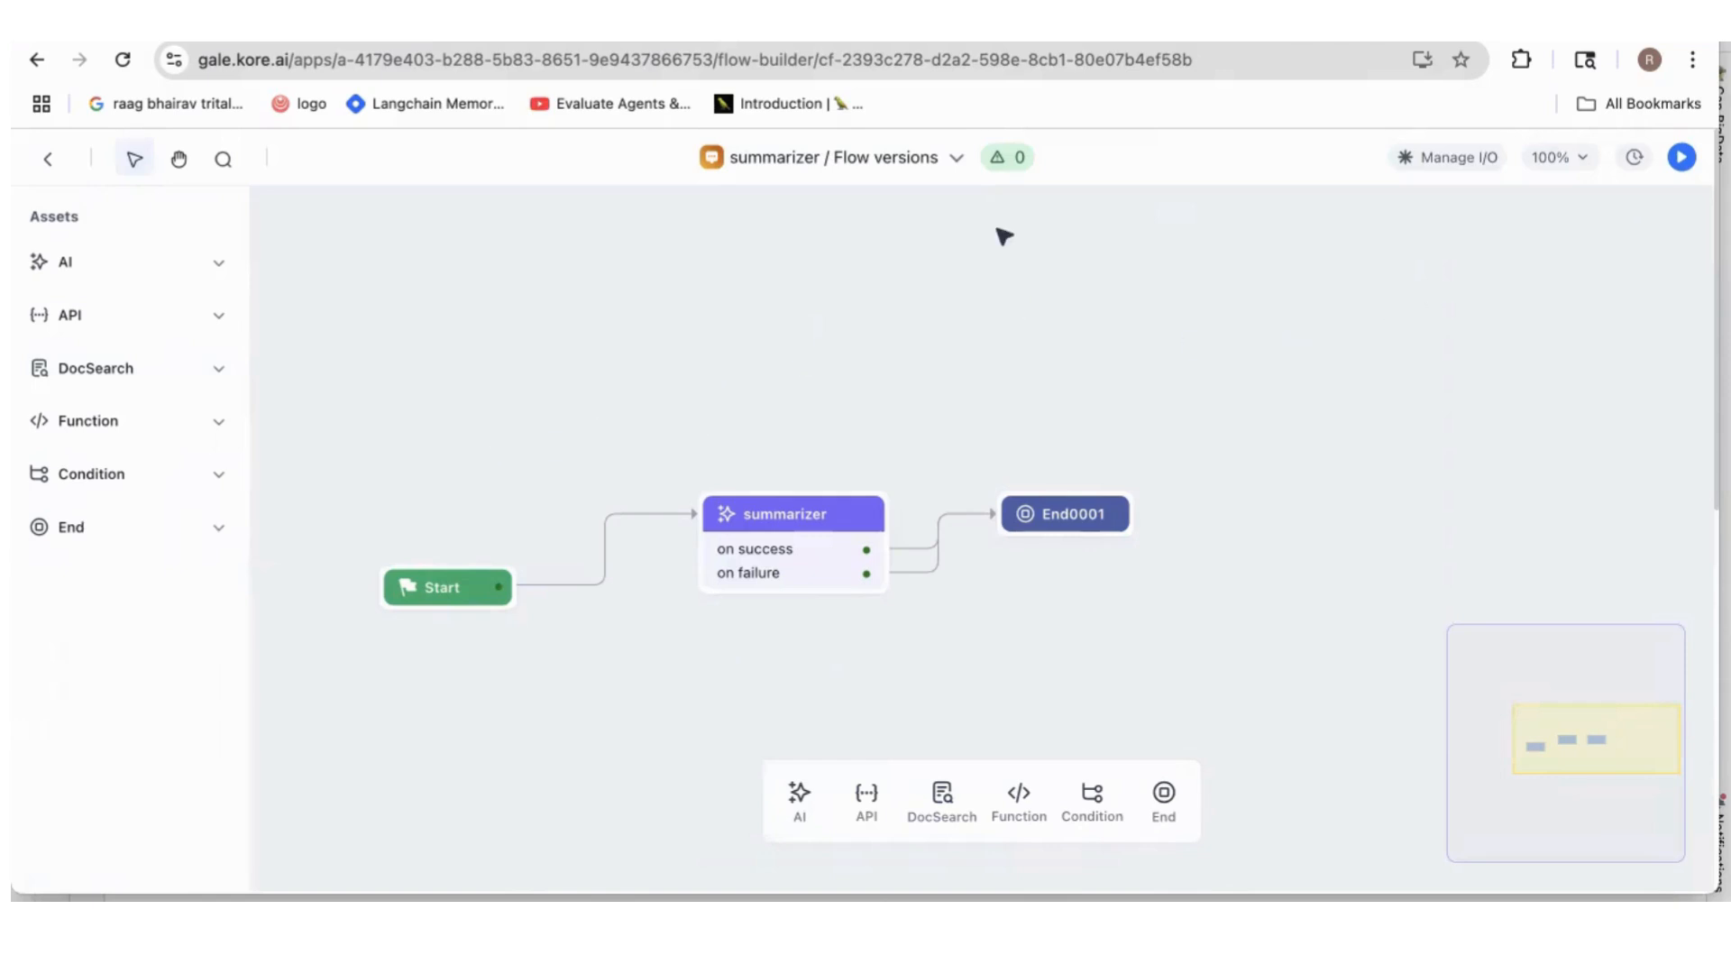
Step: Exit the flow builder to the Agent flow overview, reopening and leaving it once more
{"action": "left_click", "coordinate": [36, 164]}
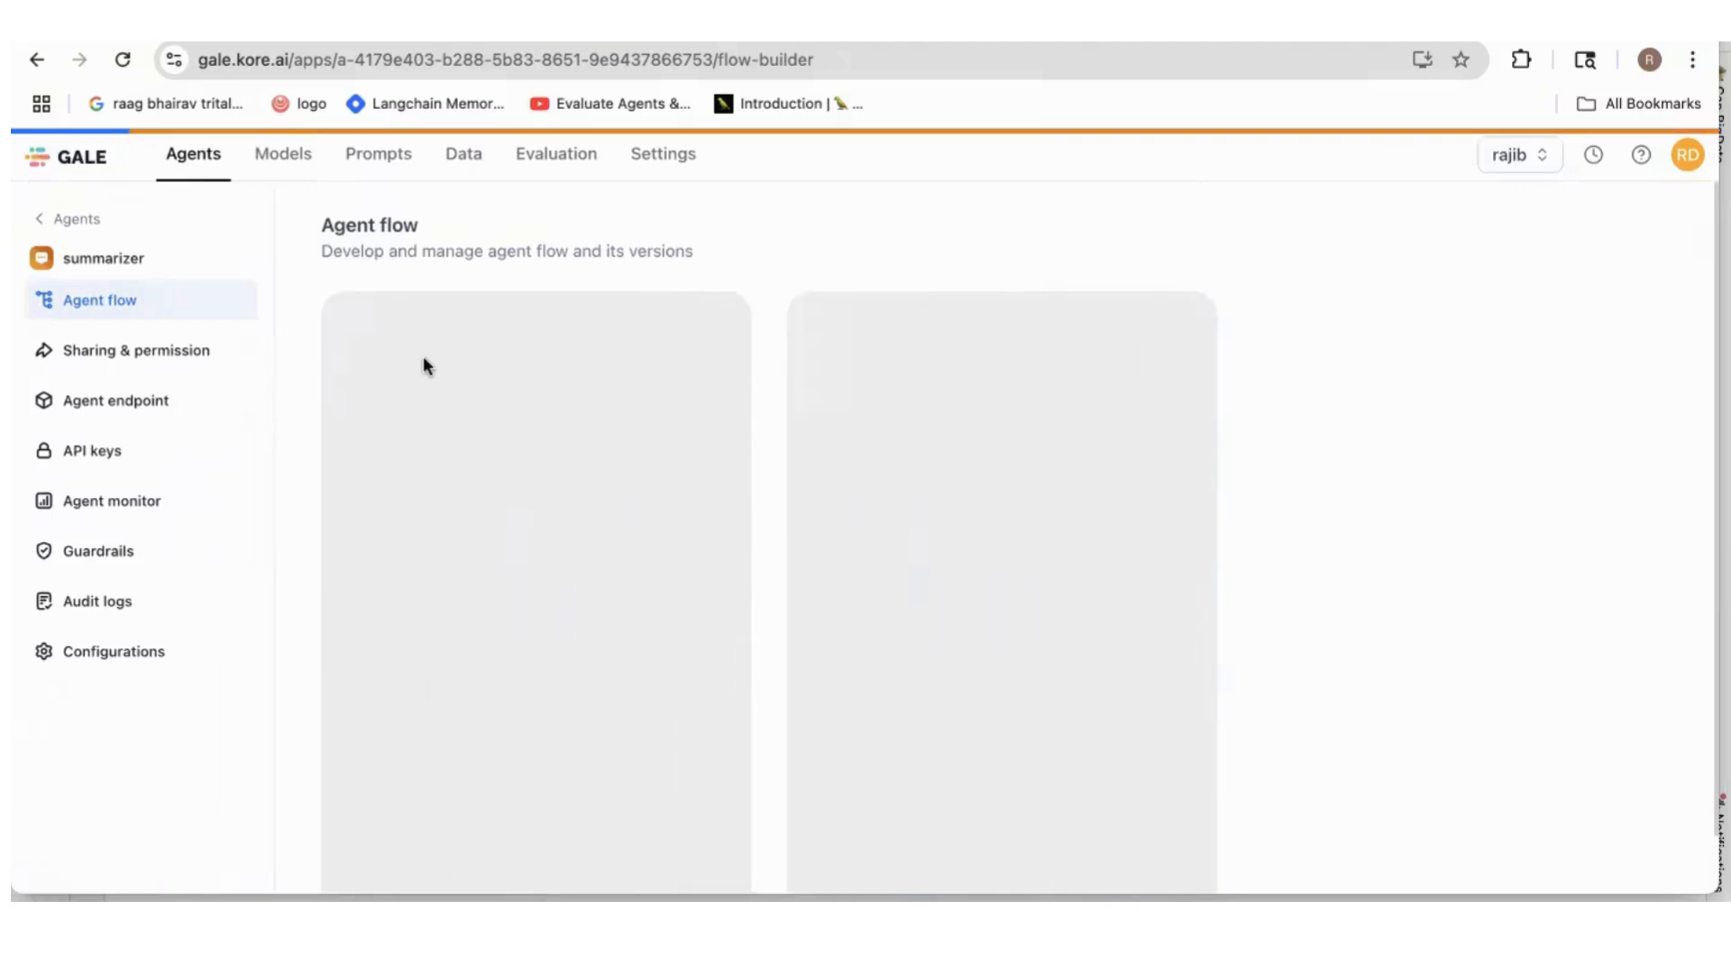
{"action": "scroll", "coordinate": [1061, 575], "scroll_direction": "down", "scroll_amount": 2}
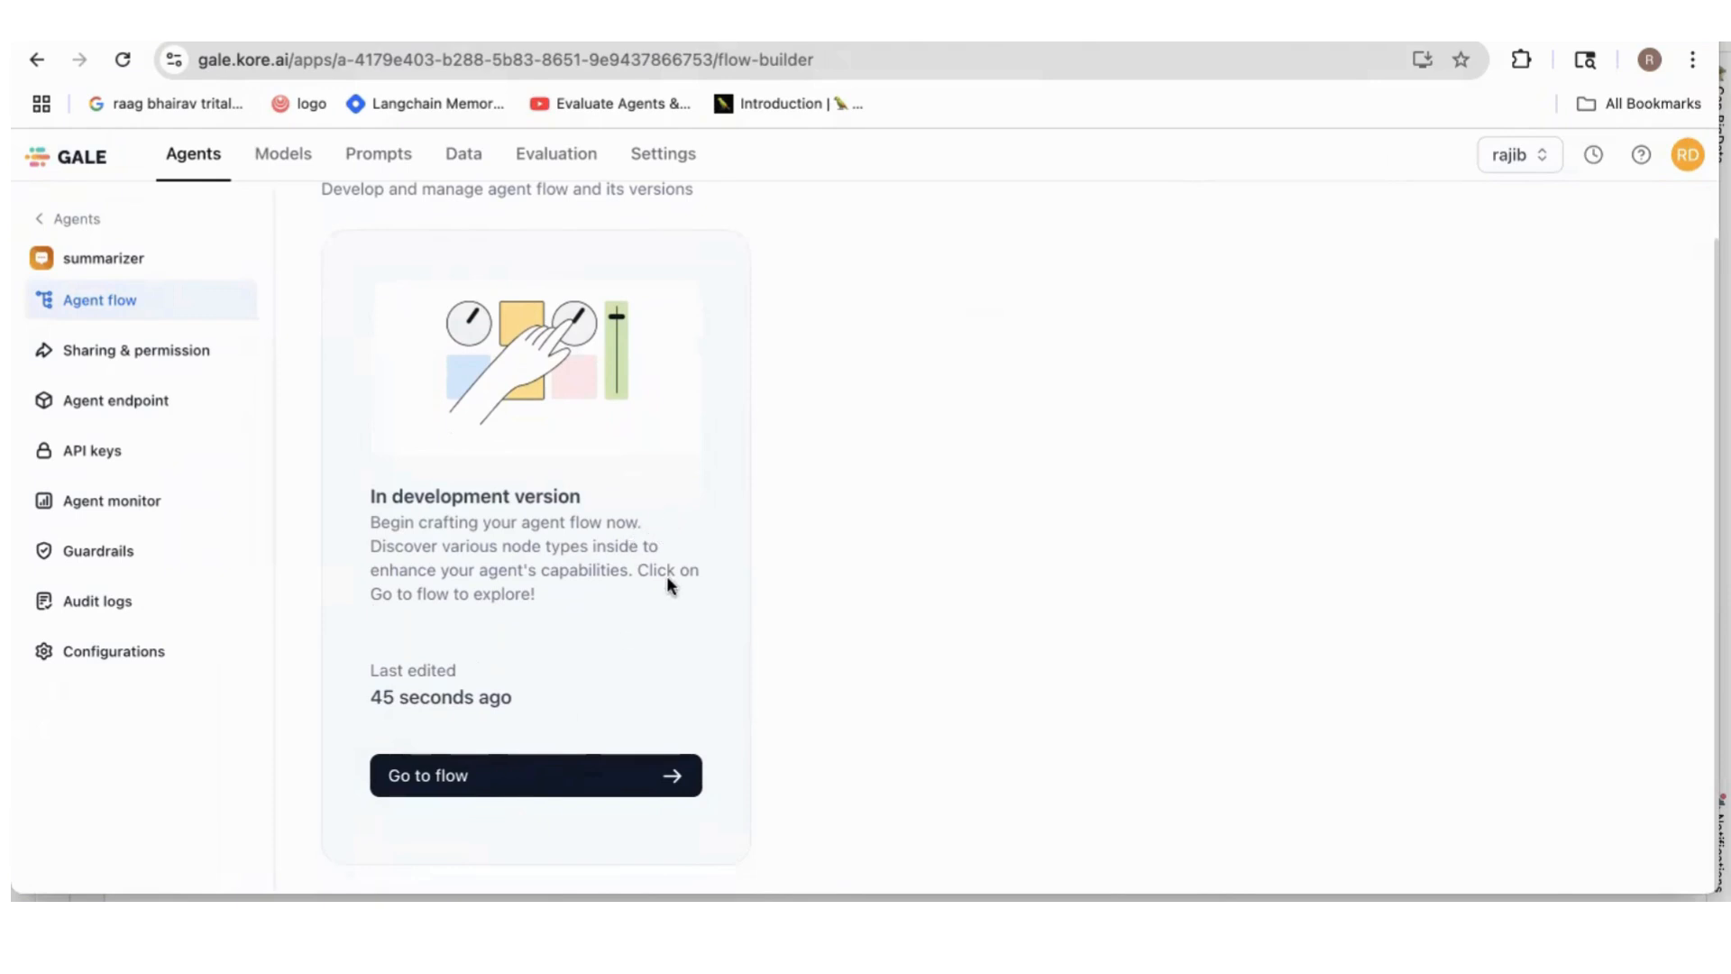
{"action": "scroll", "coordinate": [668, 583], "scroll_direction": "up", "scroll_amount": 1}
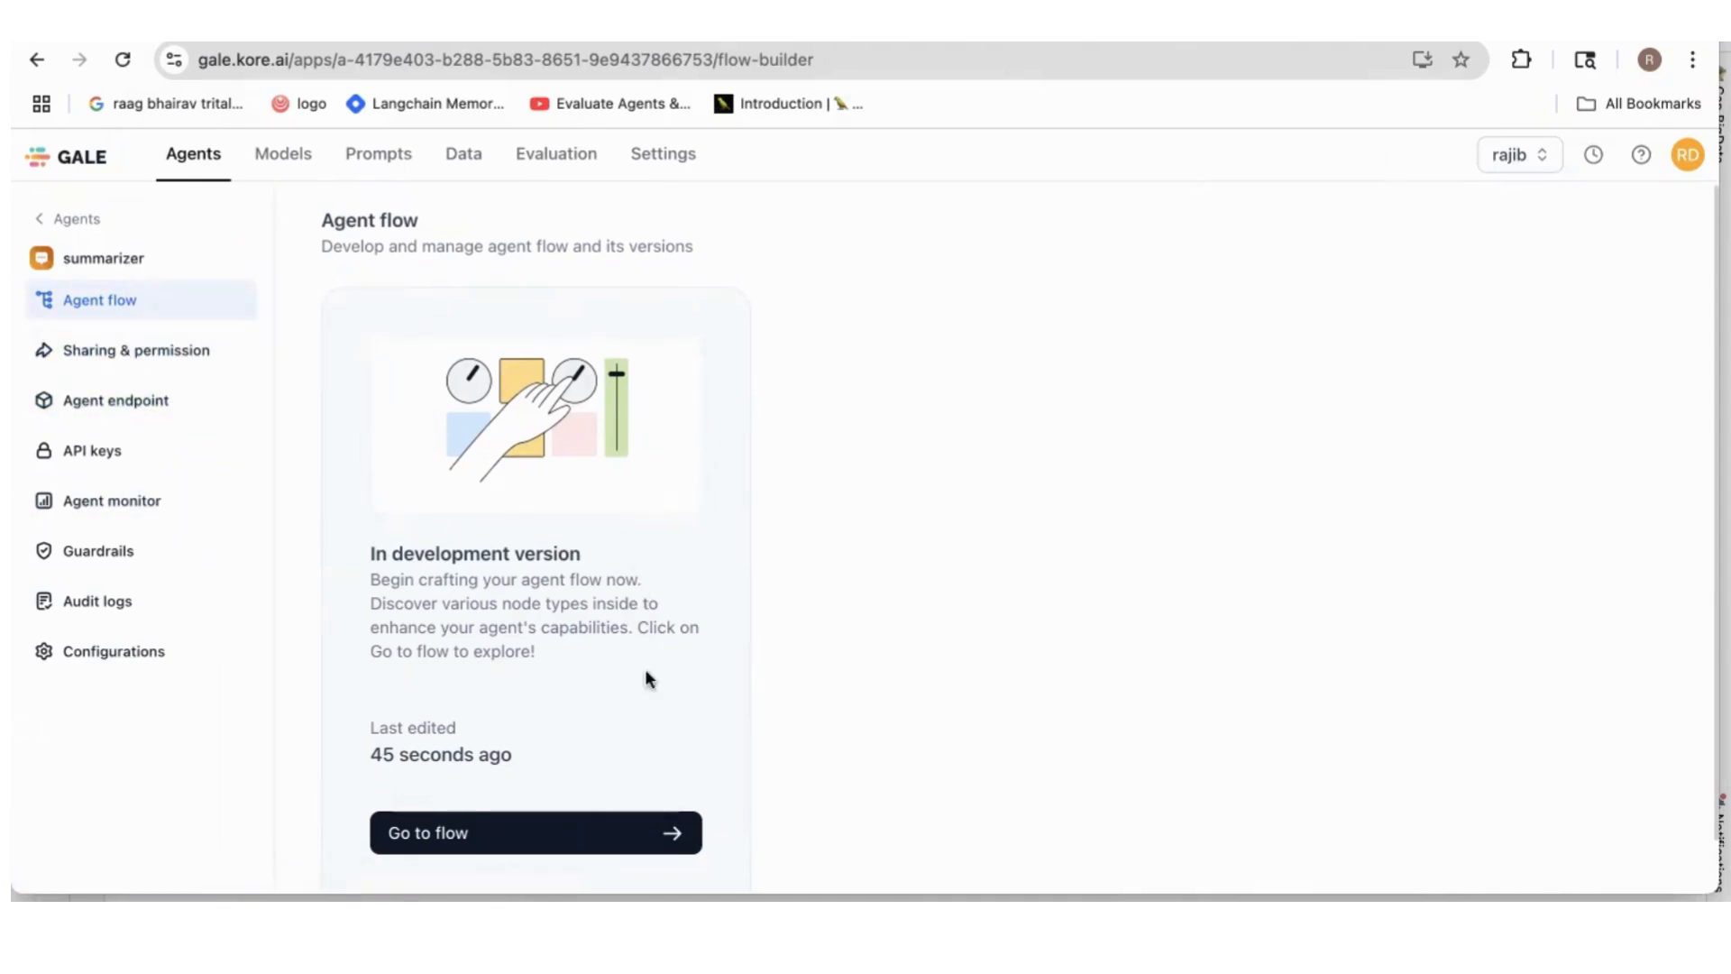
{"action": "left_click", "coordinate": [545, 832]}
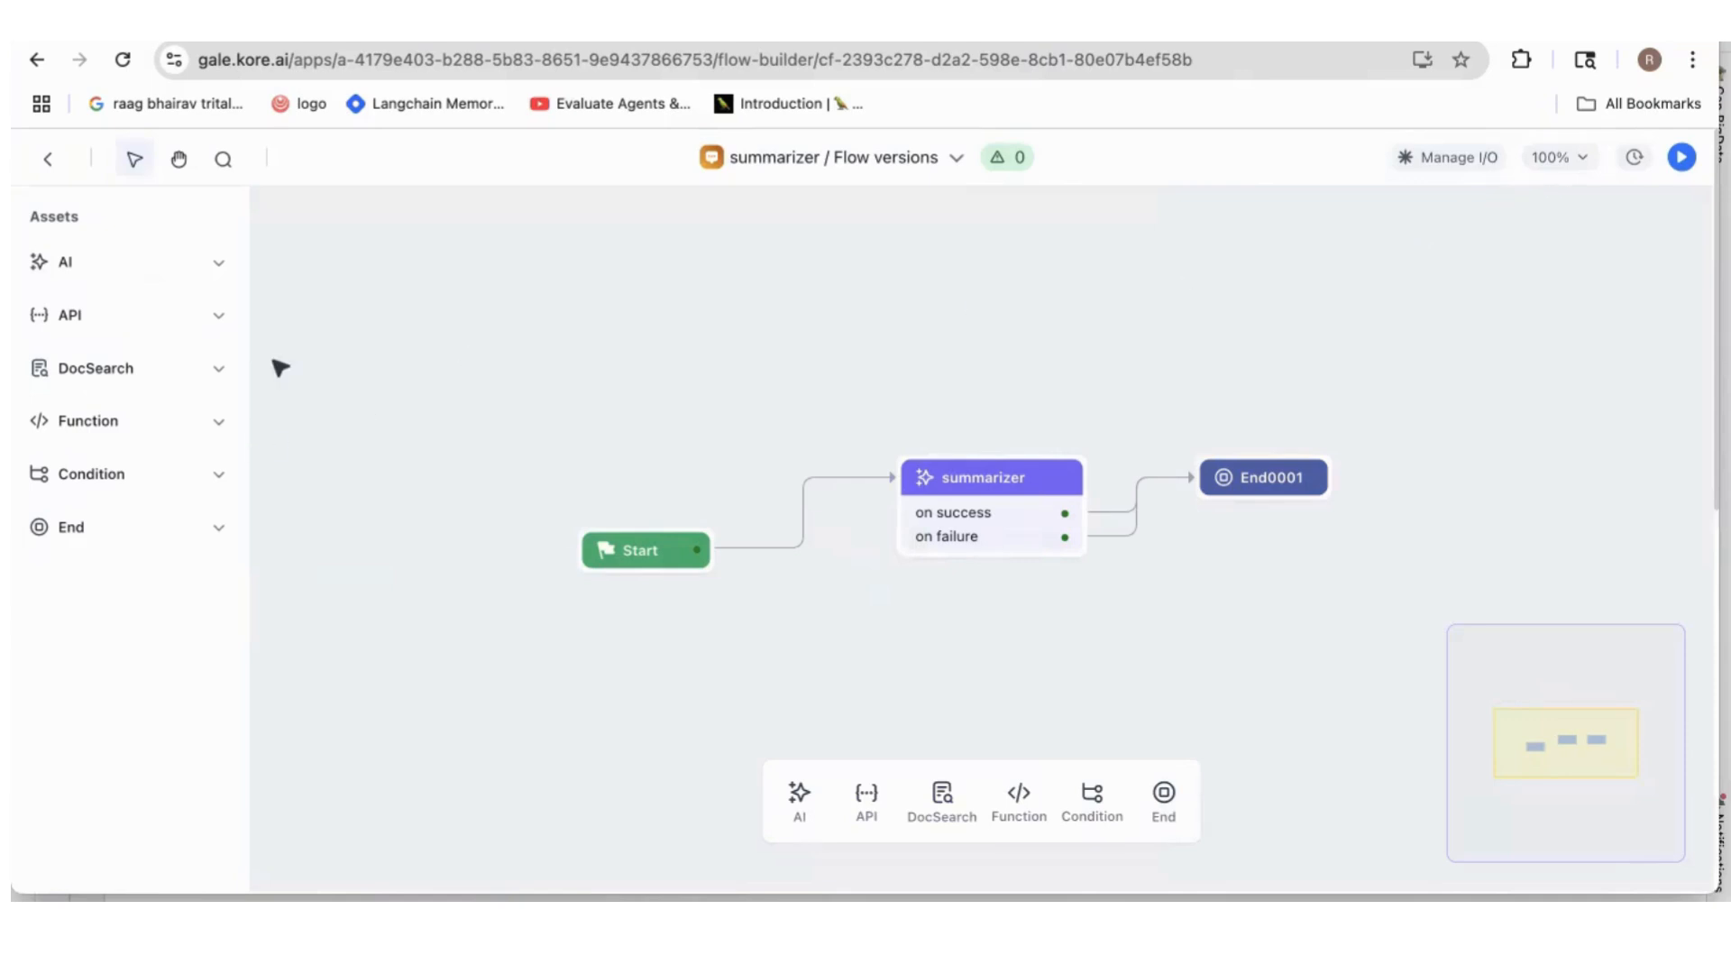
{"action": "left_click", "coordinate": [48, 160]}
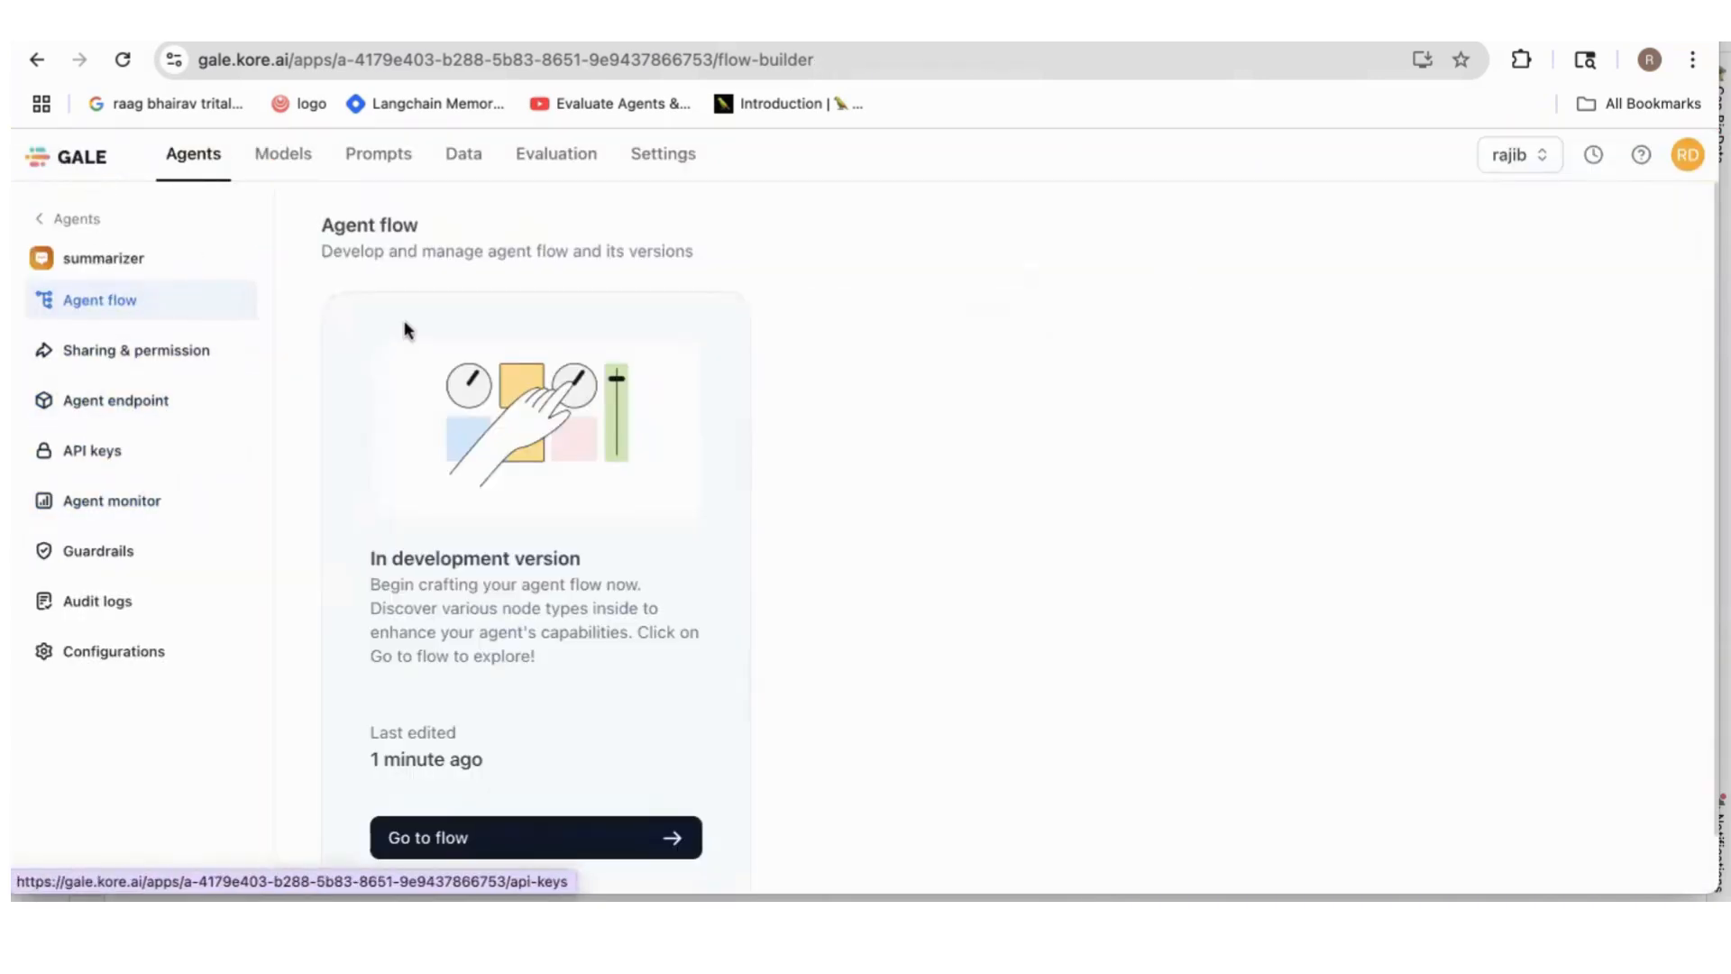
Step: Check the workspace selector, then open Settings on the Users management page
{"action": "scroll", "coordinate": [508, 608], "scroll_direction": "down", "scroll_amount": 2}
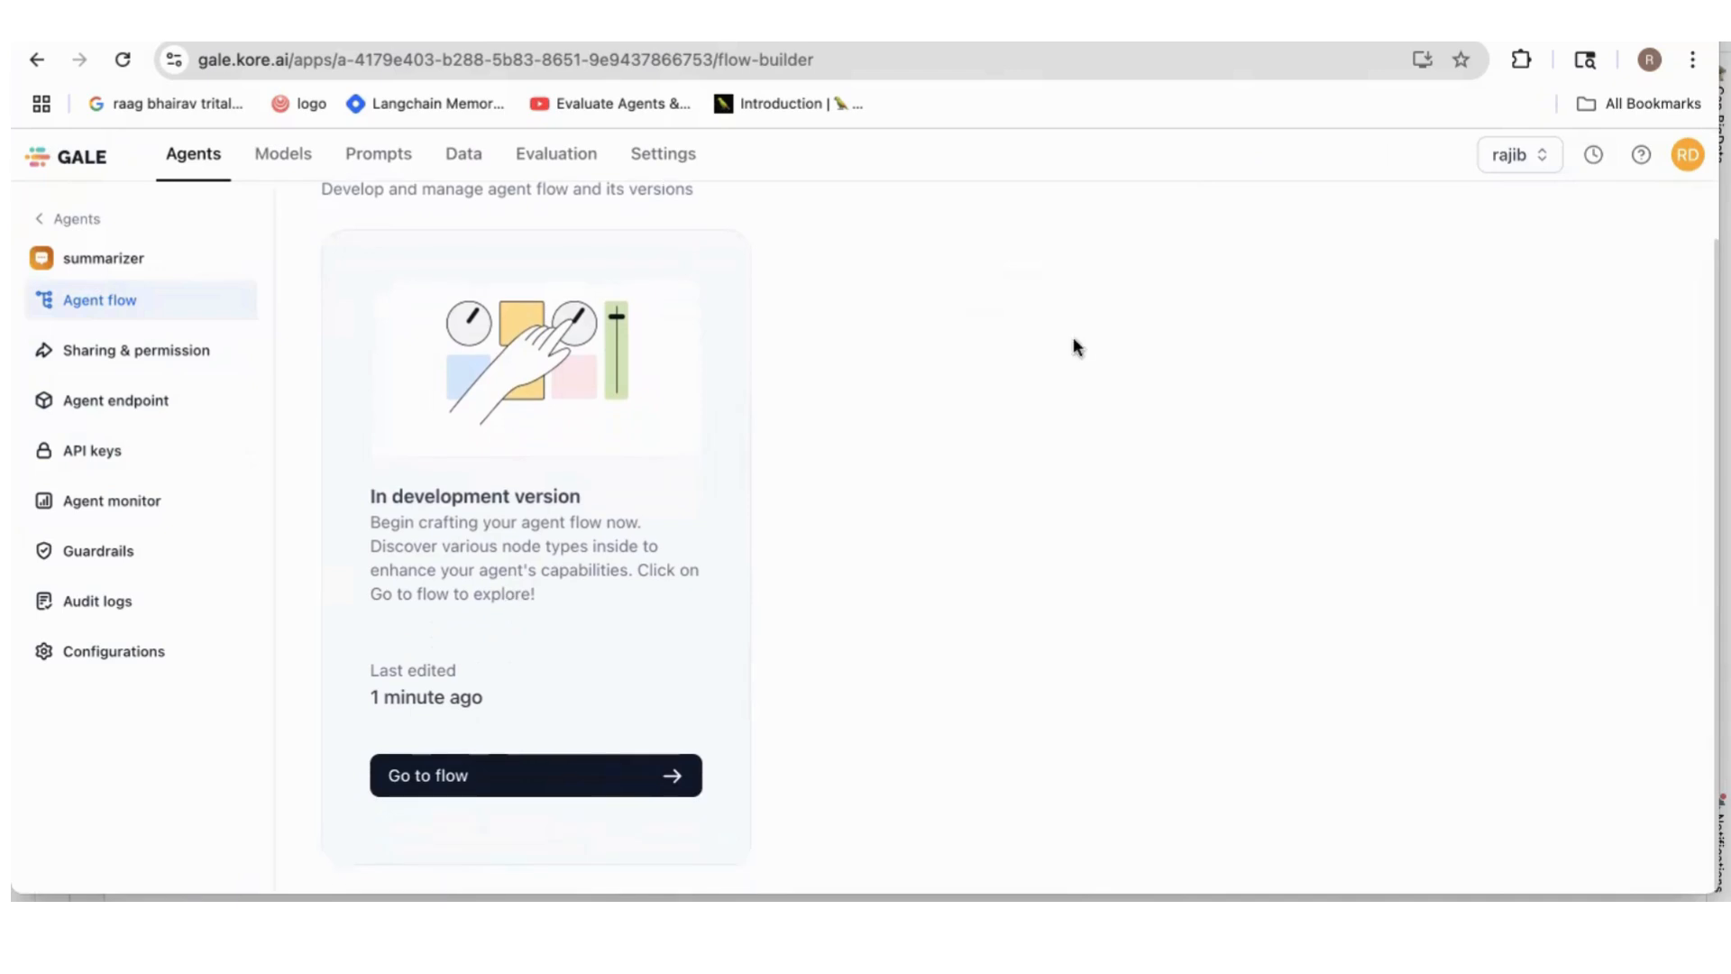
{"action": "left_click", "coordinate": [1539, 159]}
{"action": "left_click", "coordinate": [1187, 256]}
{"action": "left_click", "coordinate": [662, 160]}
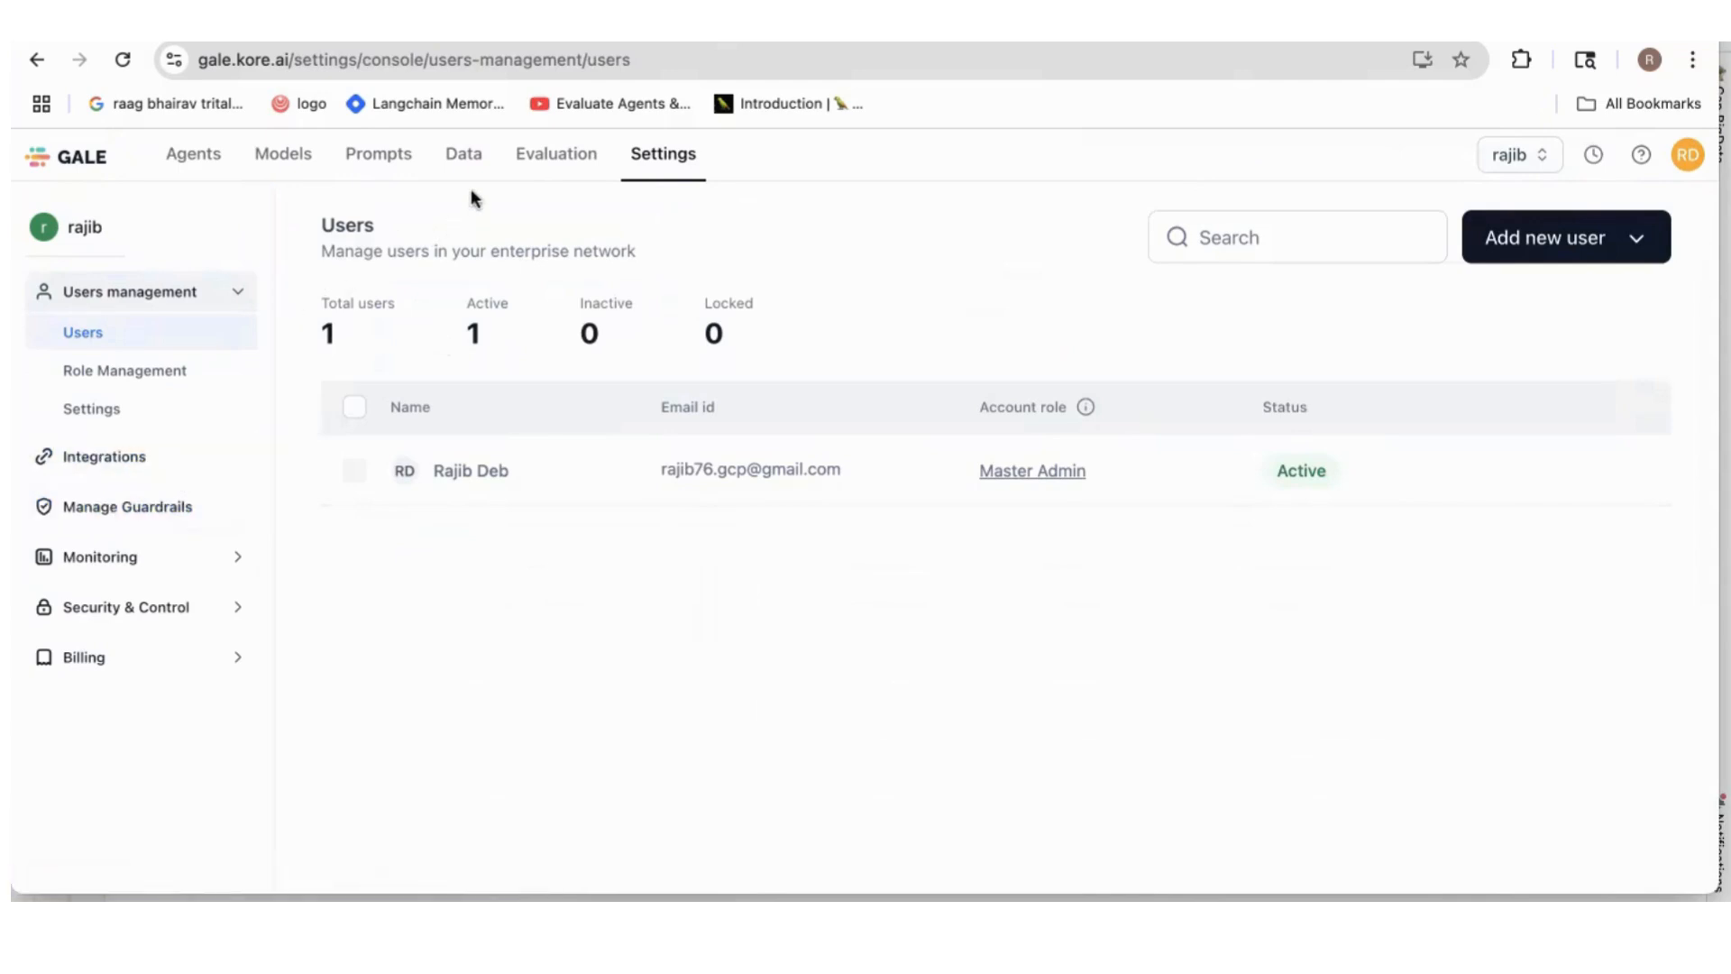
Step: From the Agents tab, open the summarizer's Configurations and its Agent endpoint page
{"action": "left_click", "coordinate": [201, 166]}
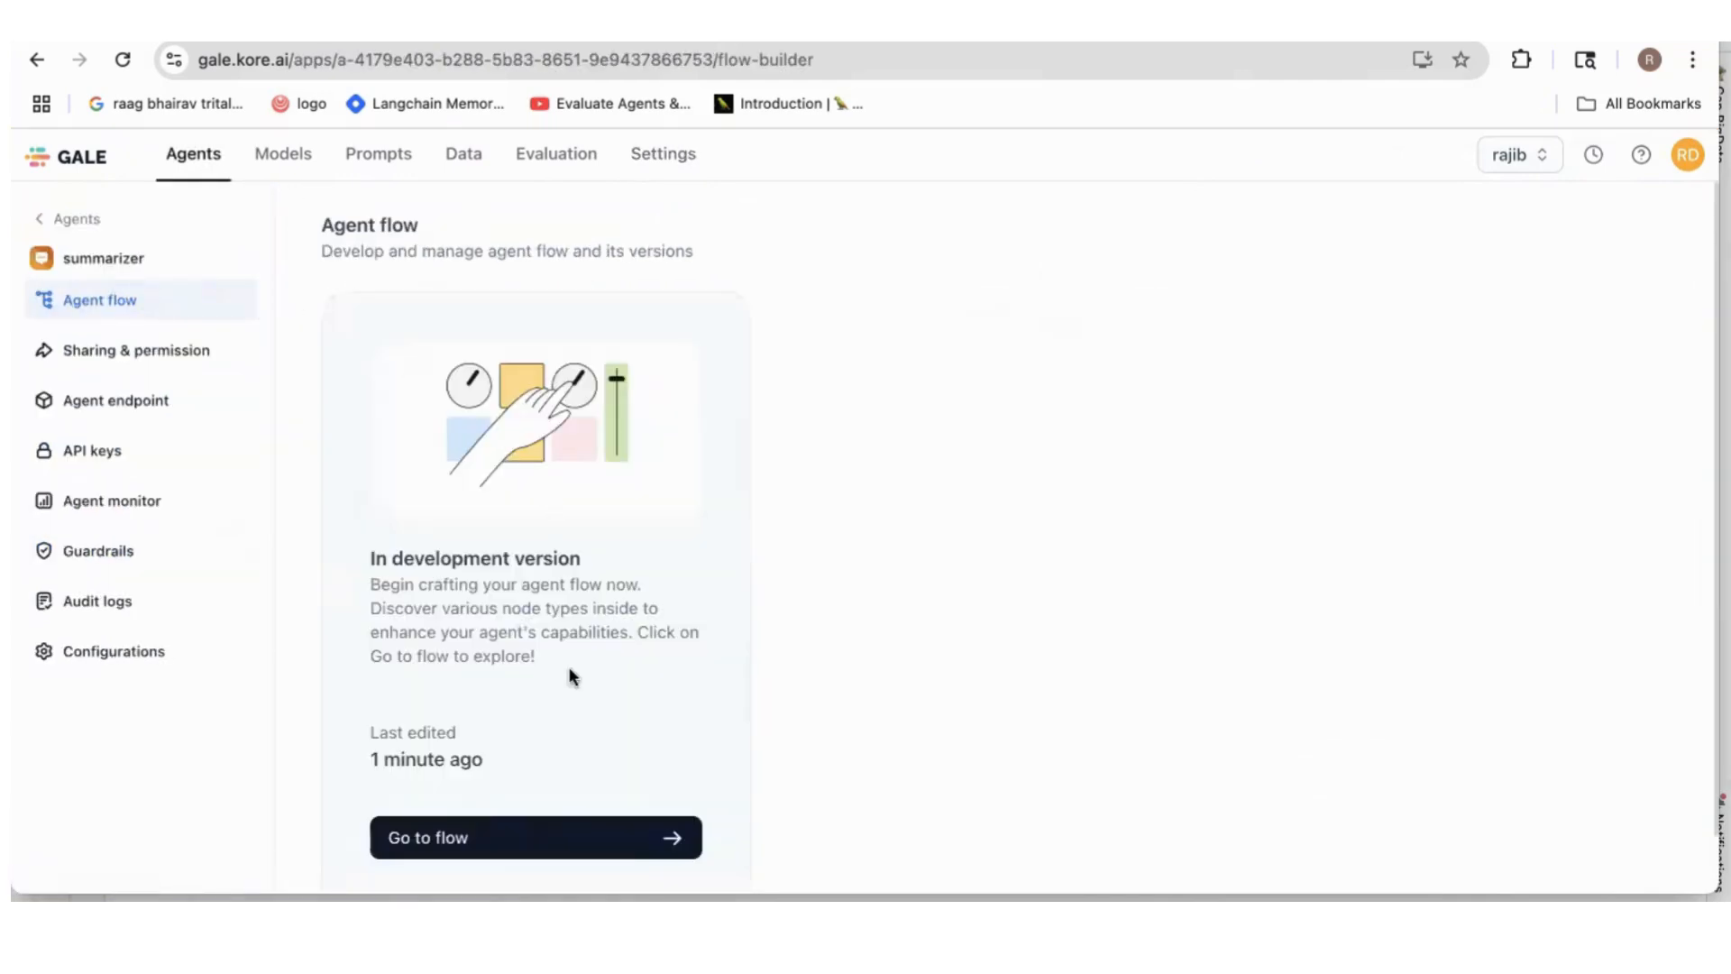
{"action": "left_click", "coordinate": [140, 669]}
{"action": "scroll", "coordinate": [1018, 640], "scroll_direction": "down", "scroll_amount": 3}
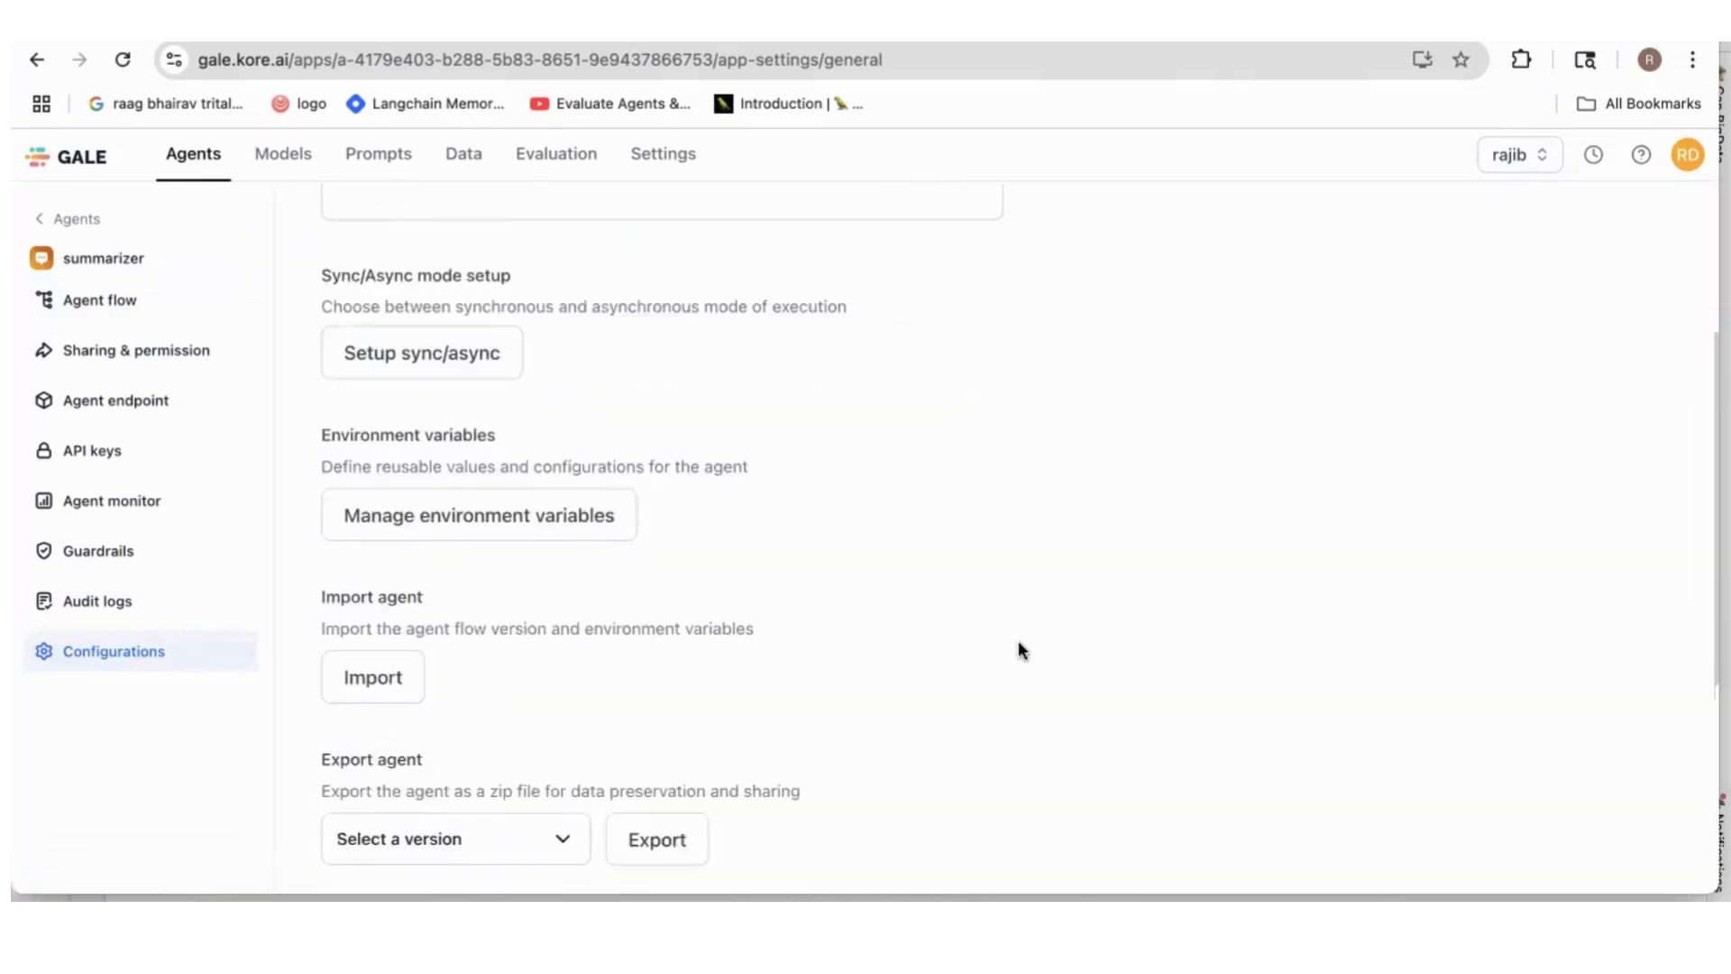
{"action": "scroll", "coordinate": [1019, 643], "scroll_direction": "down", "scroll_amount": 4}
{"action": "scroll", "coordinate": [1019, 649], "scroll_direction": "up", "scroll_amount": 8}
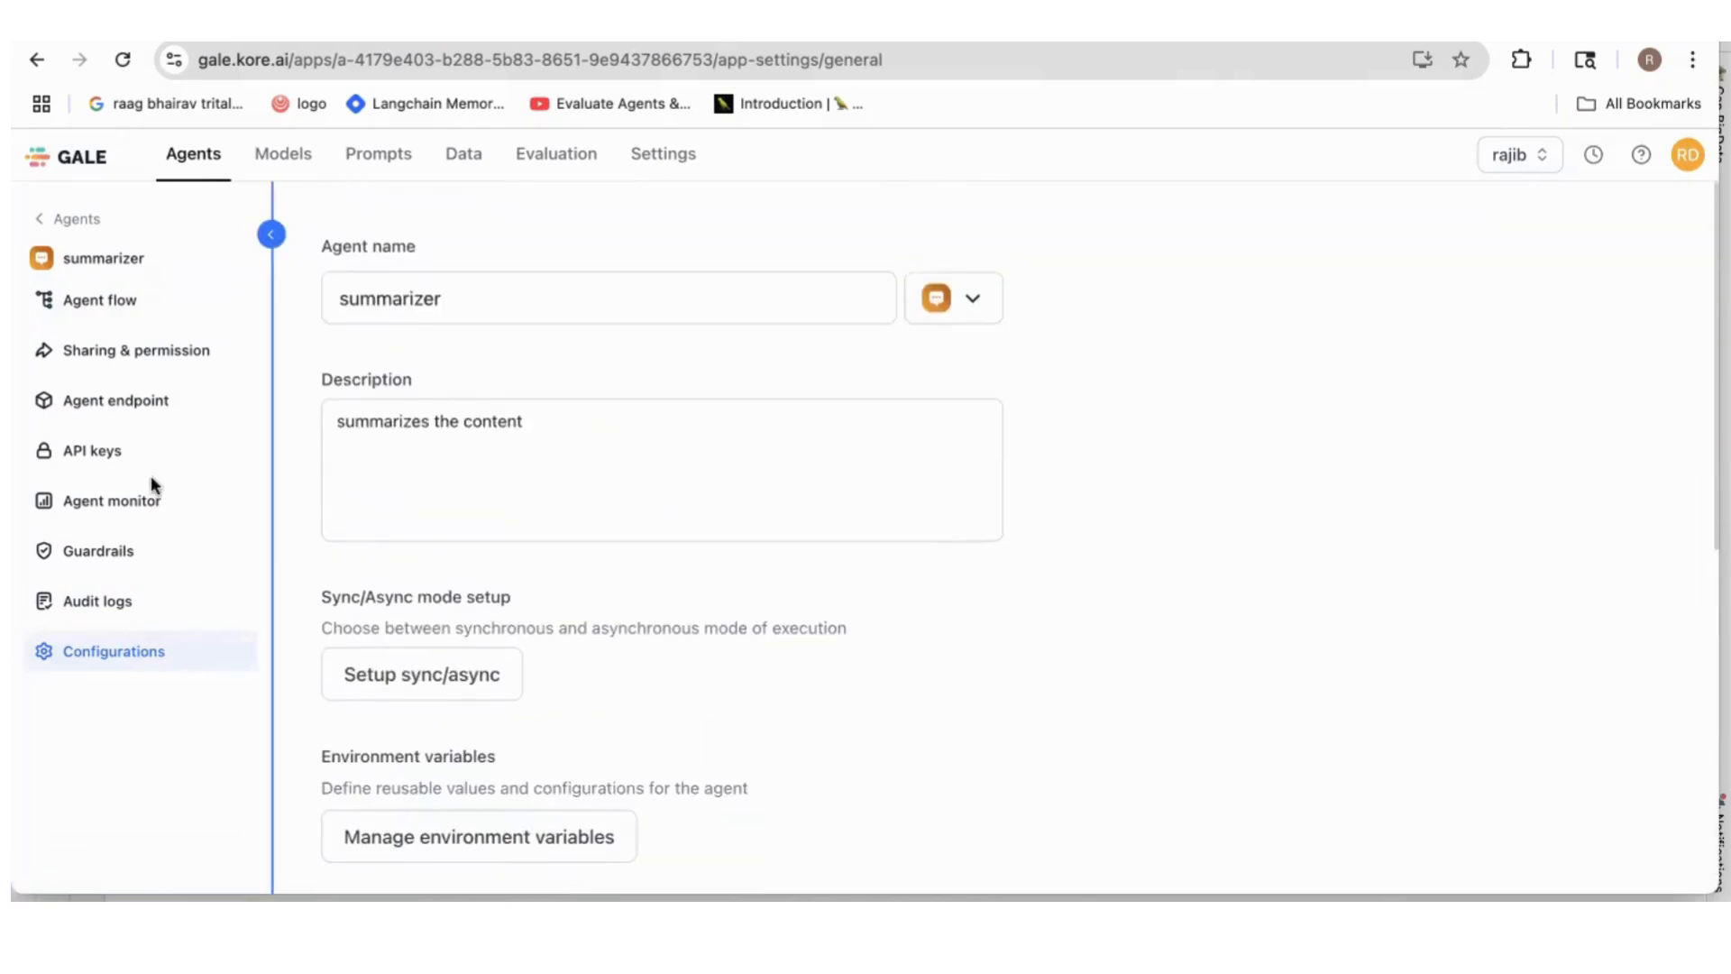
{"action": "left_click", "coordinate": [135, 401]}
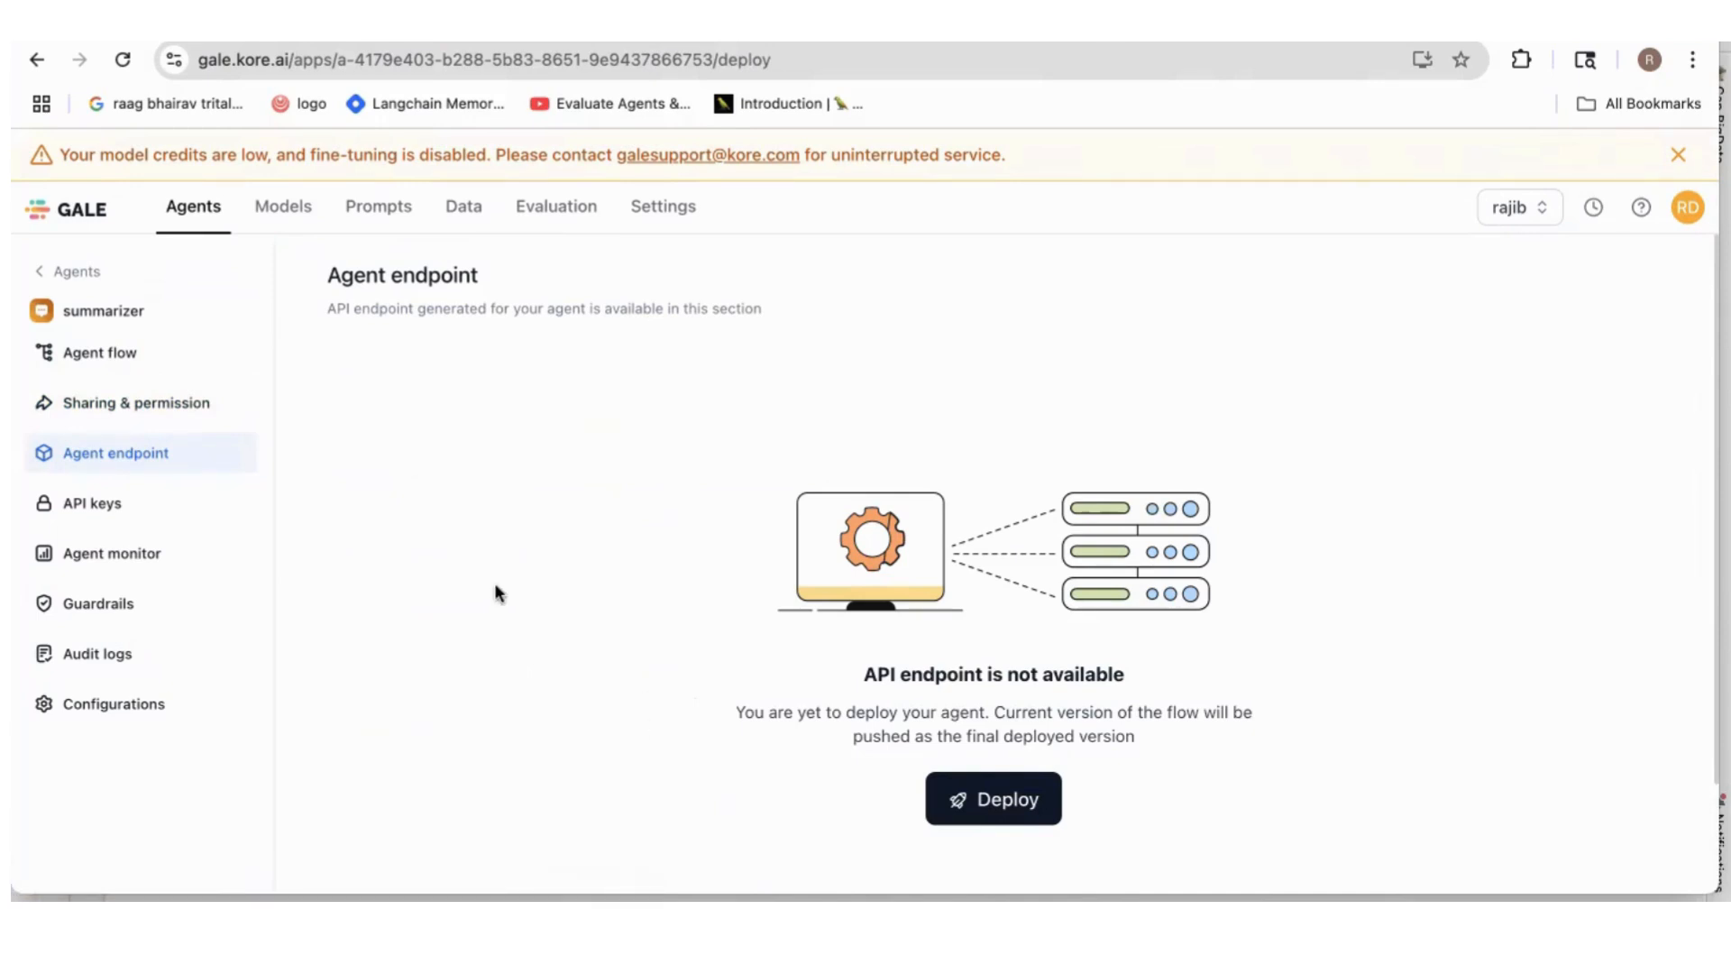
Step: Deploy the summarizer agent and show its endpoint sample code in Python
{"action": "left_click", "coordinate": [1024, 808]}
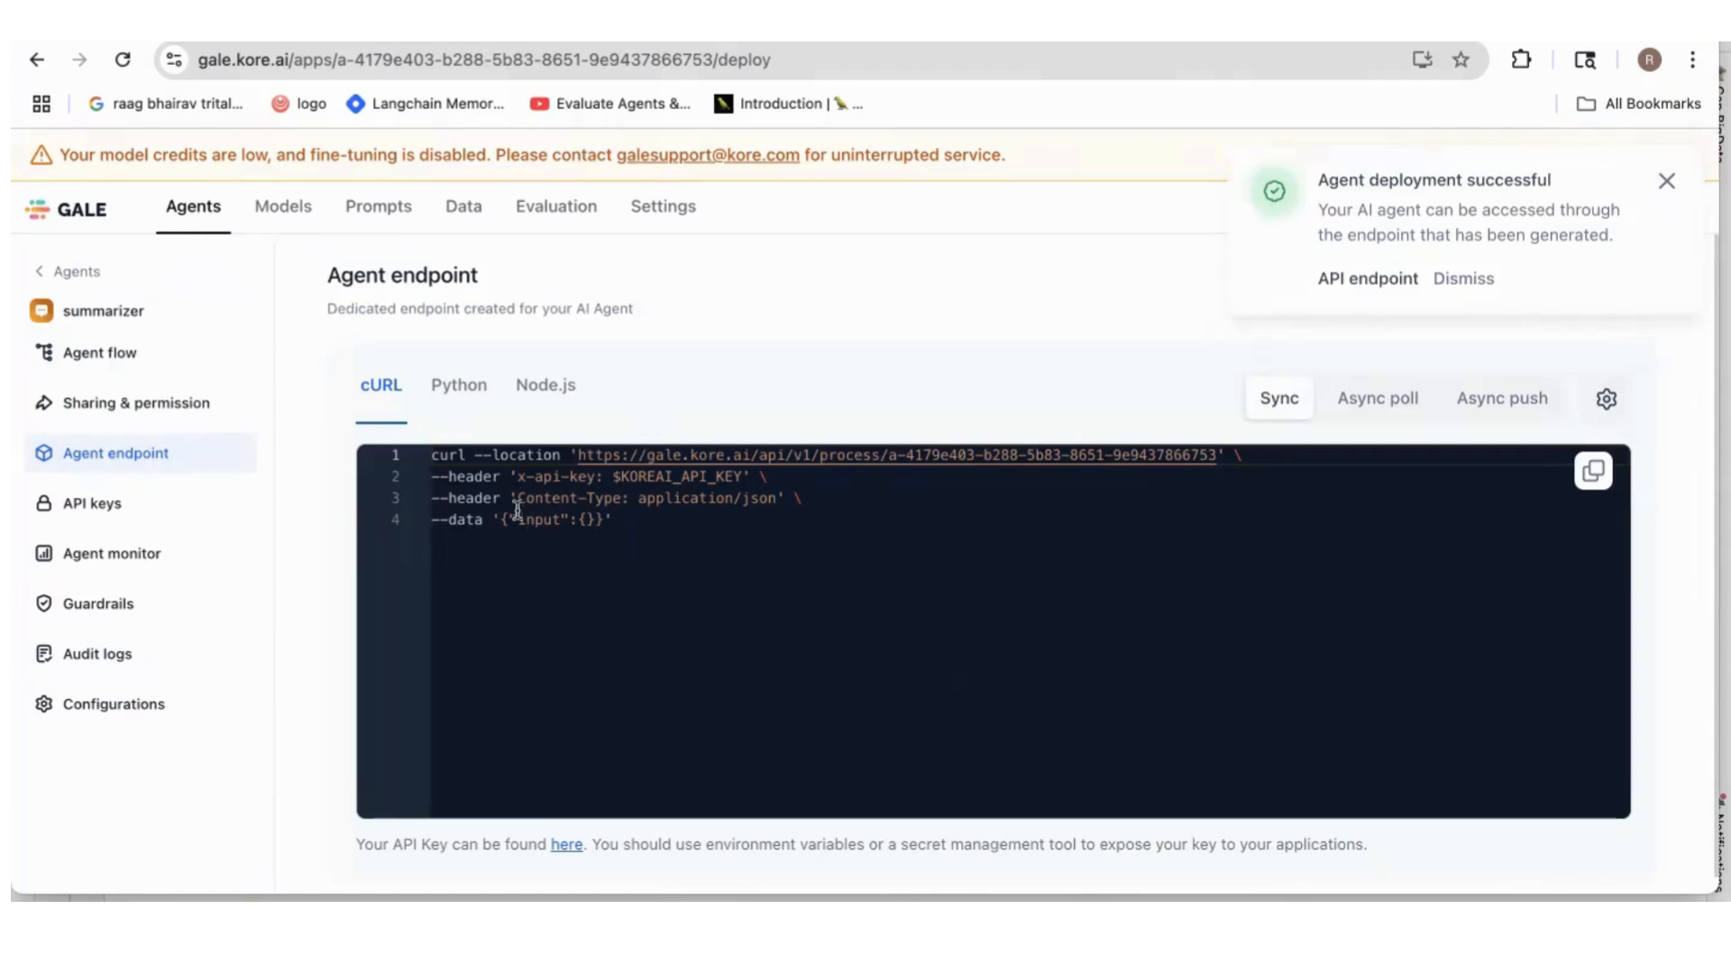
{"action": "left_click", "coordinate": [466, 397]}
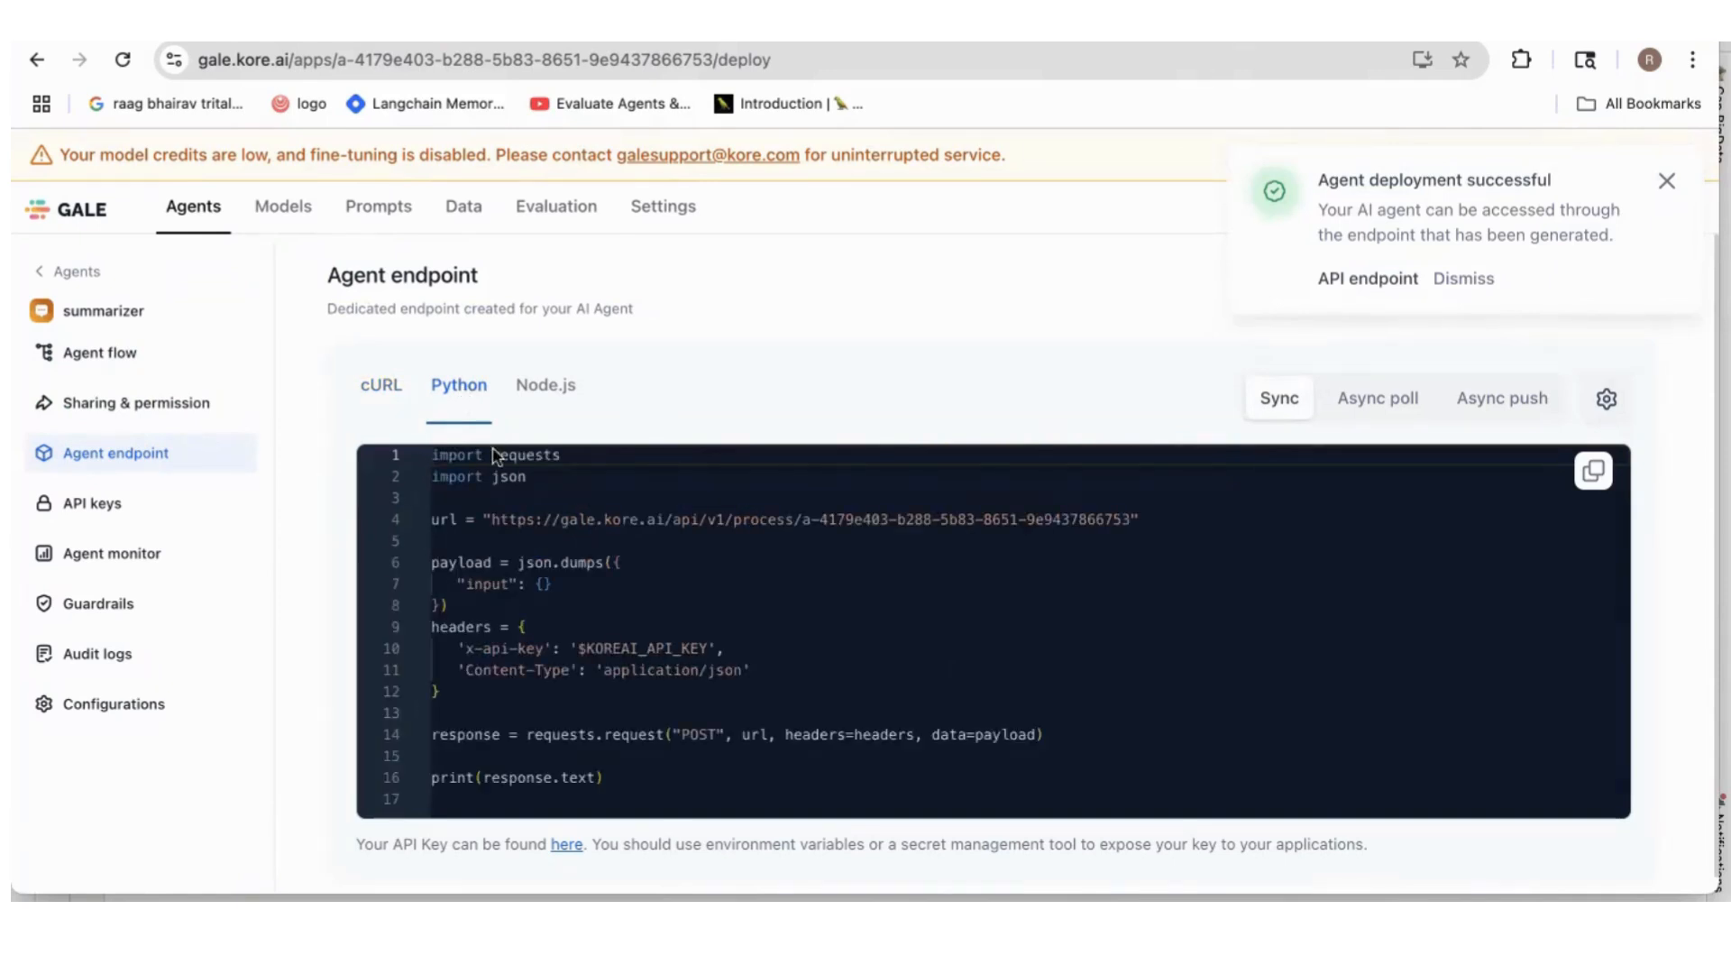
{"action": "left_click", "coordinate": [535, 478]}
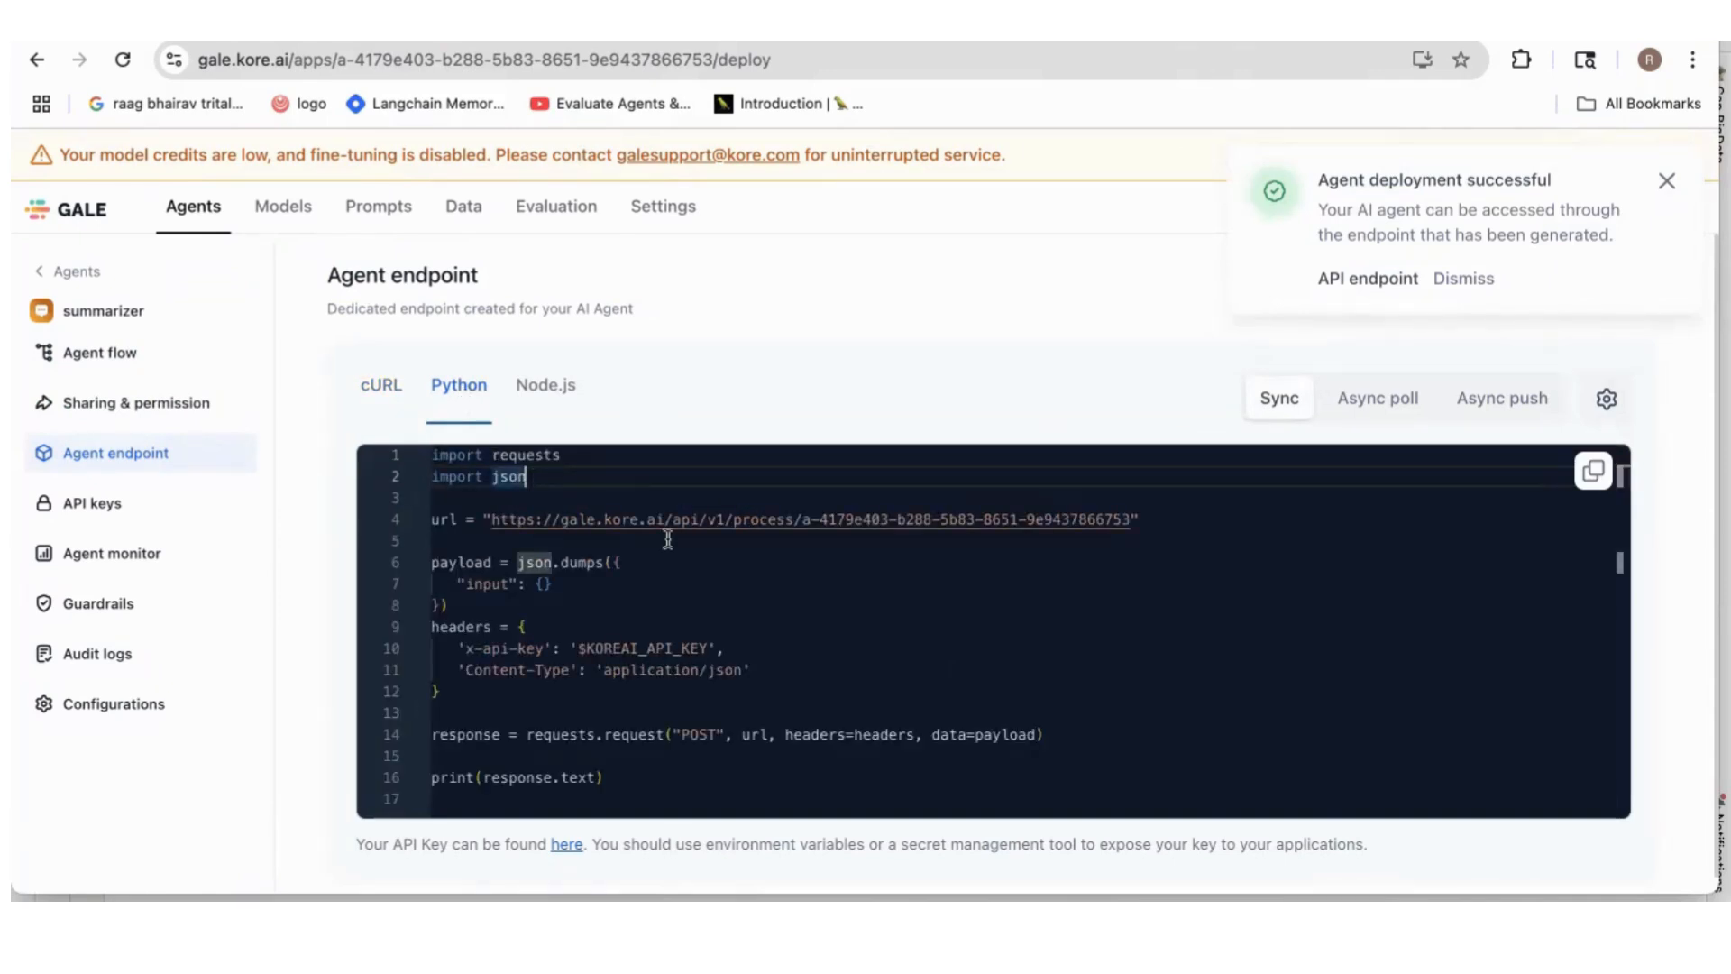
Step: Select and copy the whole Python sample, then switch to PyCharm
{"action": "key", "text": "ctrl+a"}
{"action": "key", "text": "super+c"}
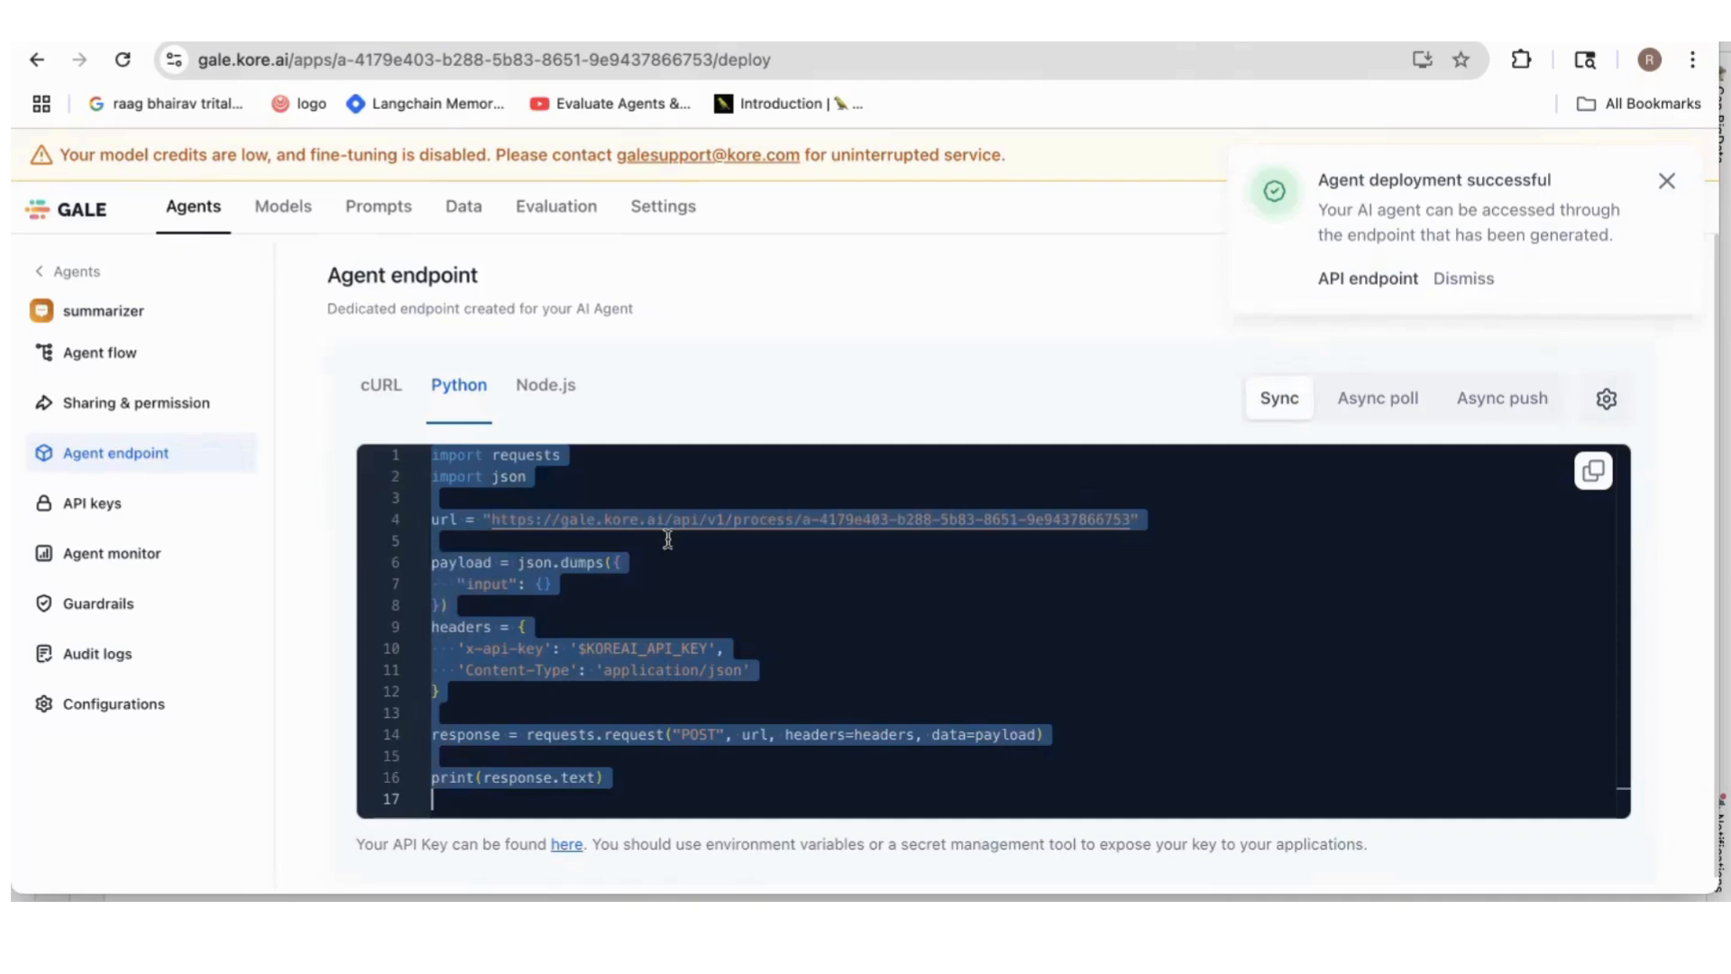
{"action": "left_click", "coordinate": [762, 399]}
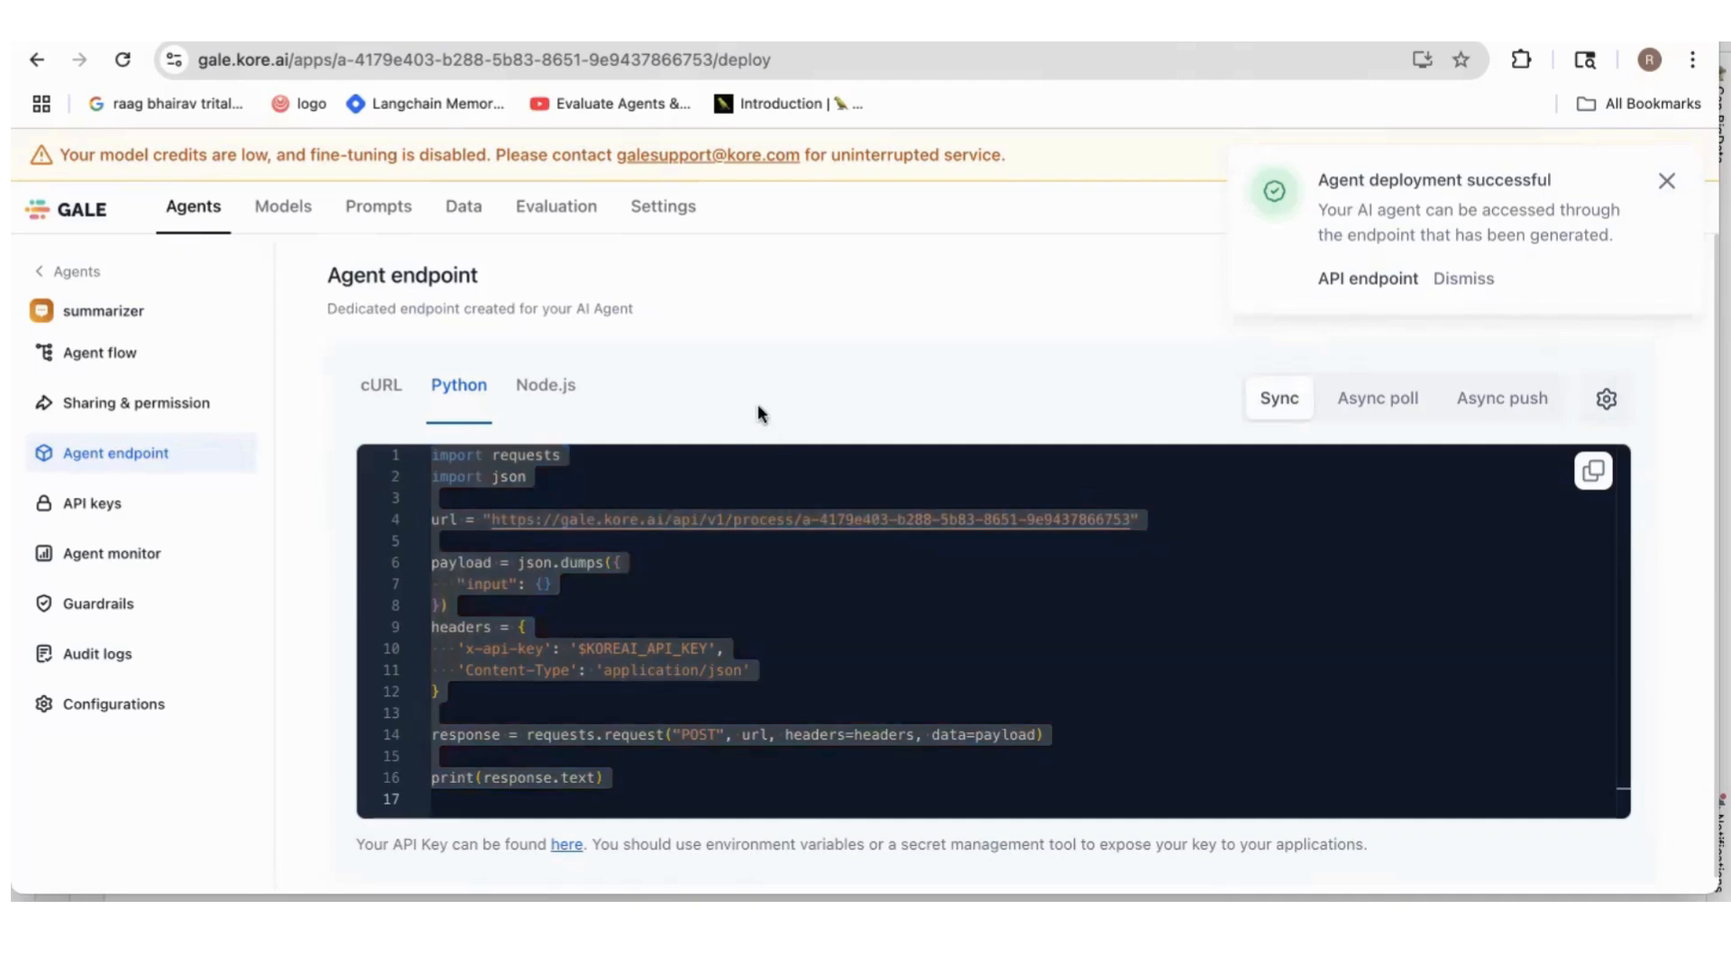
{"action": "key", "text": "super+Tab"}
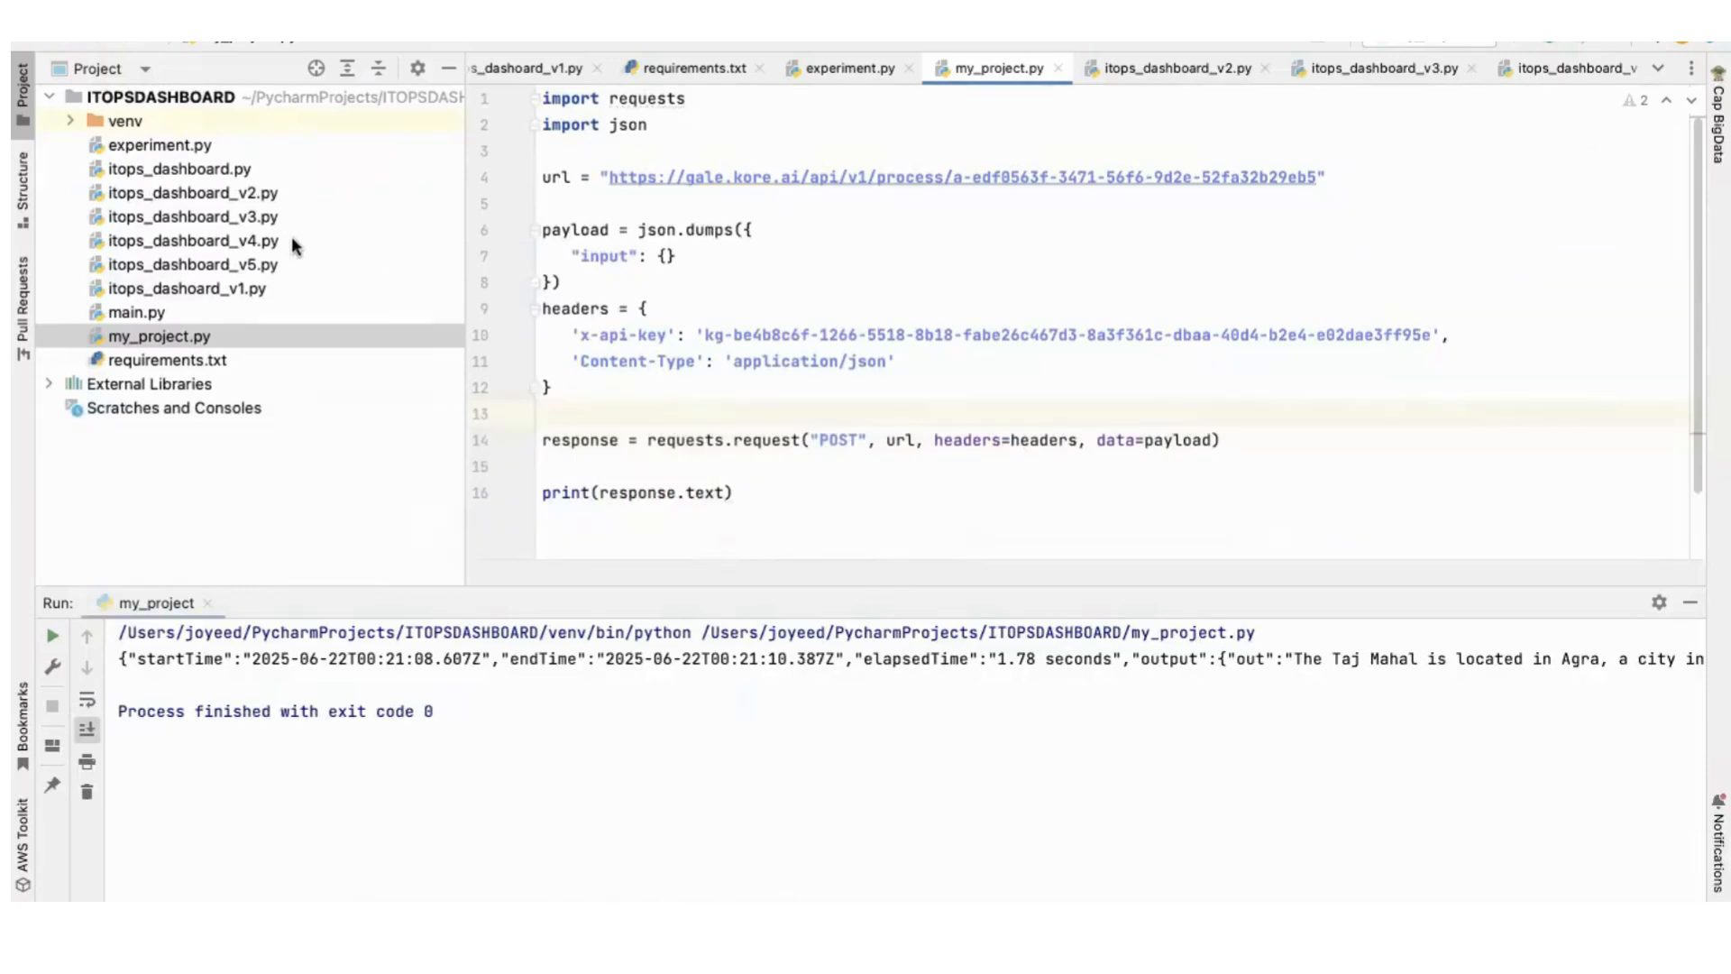
Step: Create a new Python file sumamrizer.py in the project root and paste the copied endpoint request script into it
{"action": "right_click", "coordinate": [191, 93]}
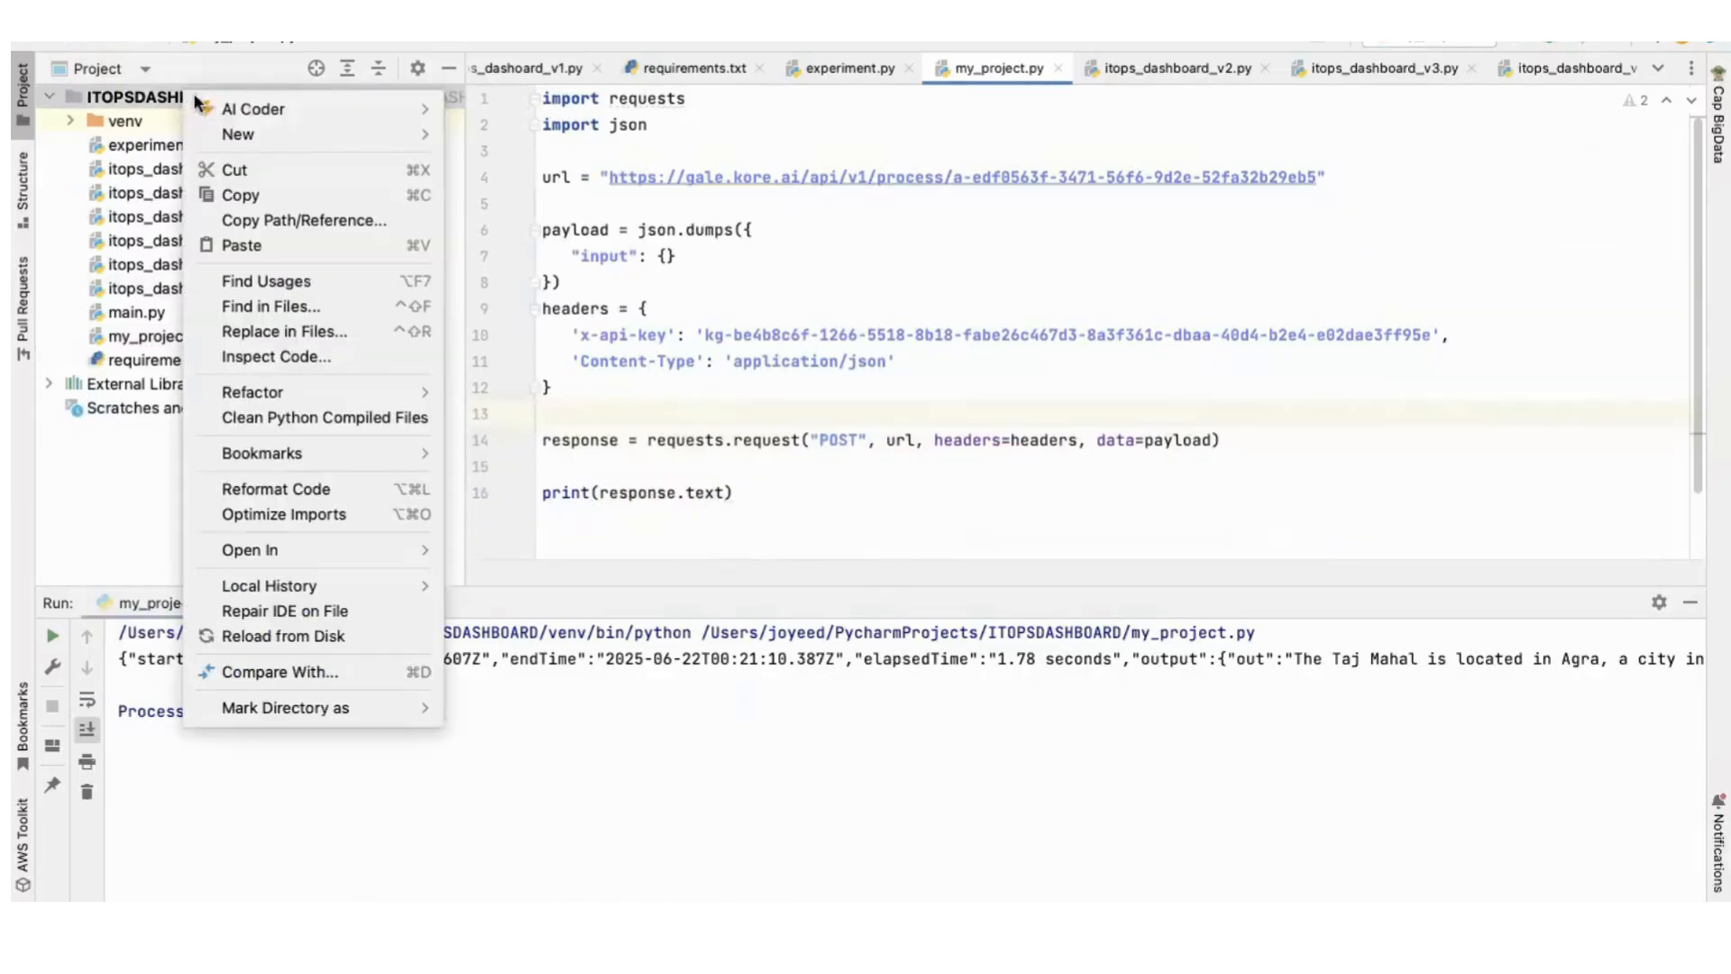
{"action": "mouse_move", "coordinate": [334, 135]}
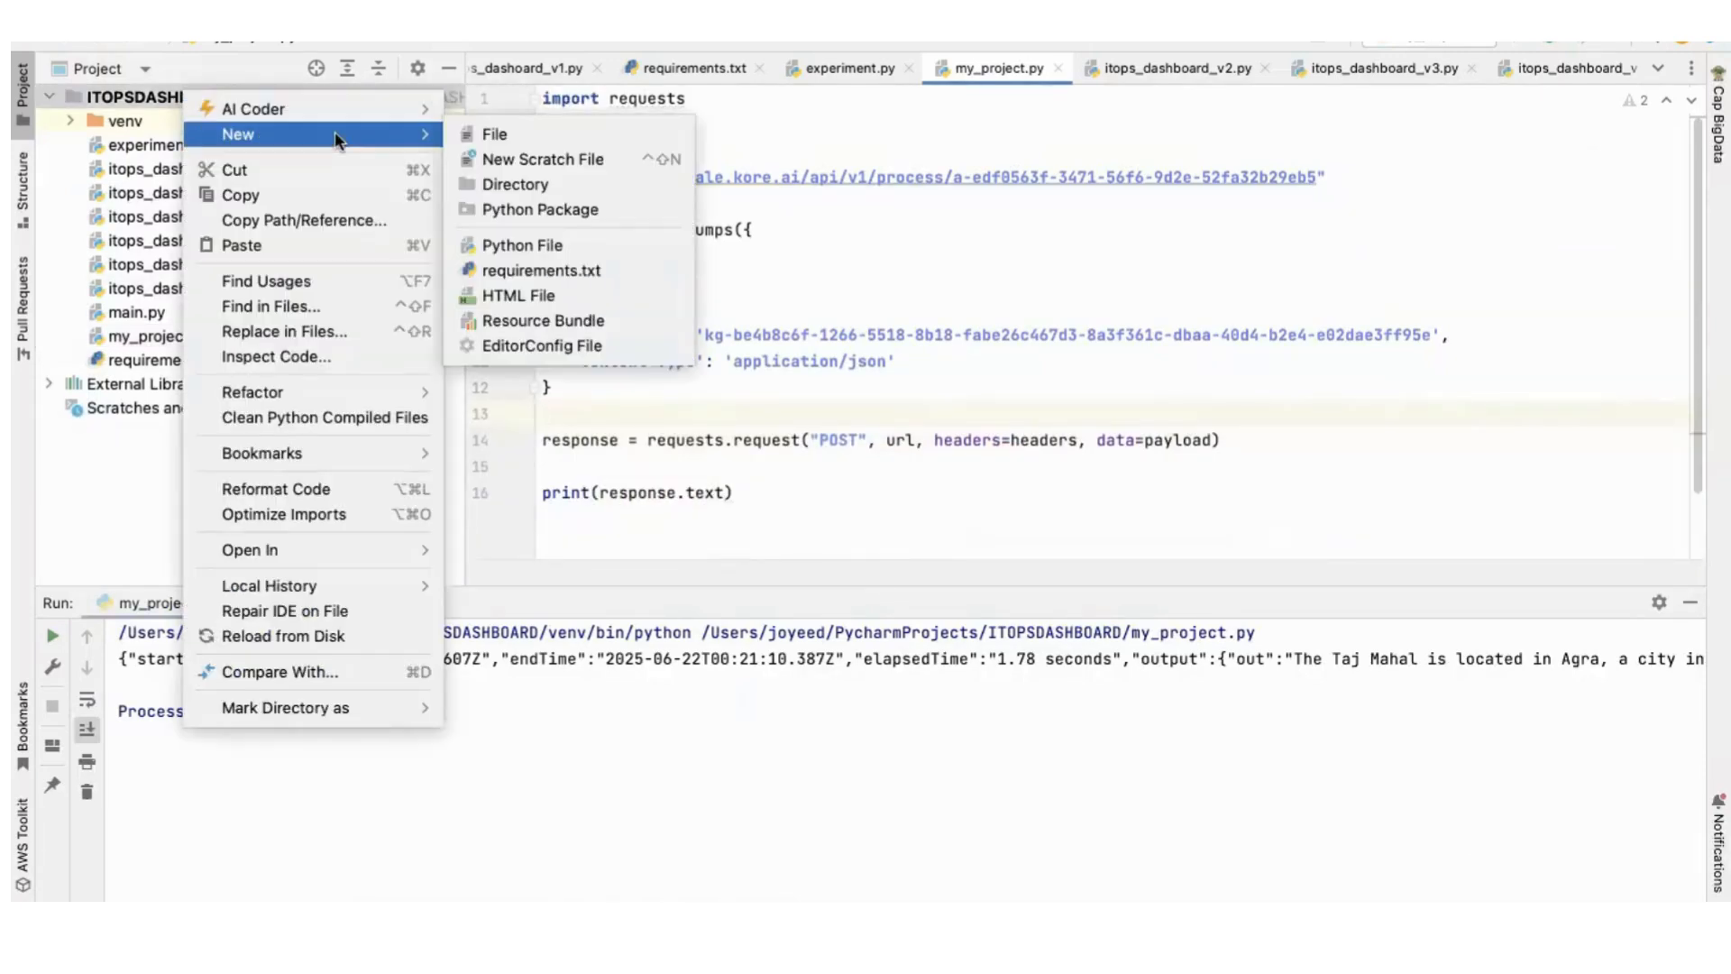
{"action": "left_click", "coordinate": [577, 242]}
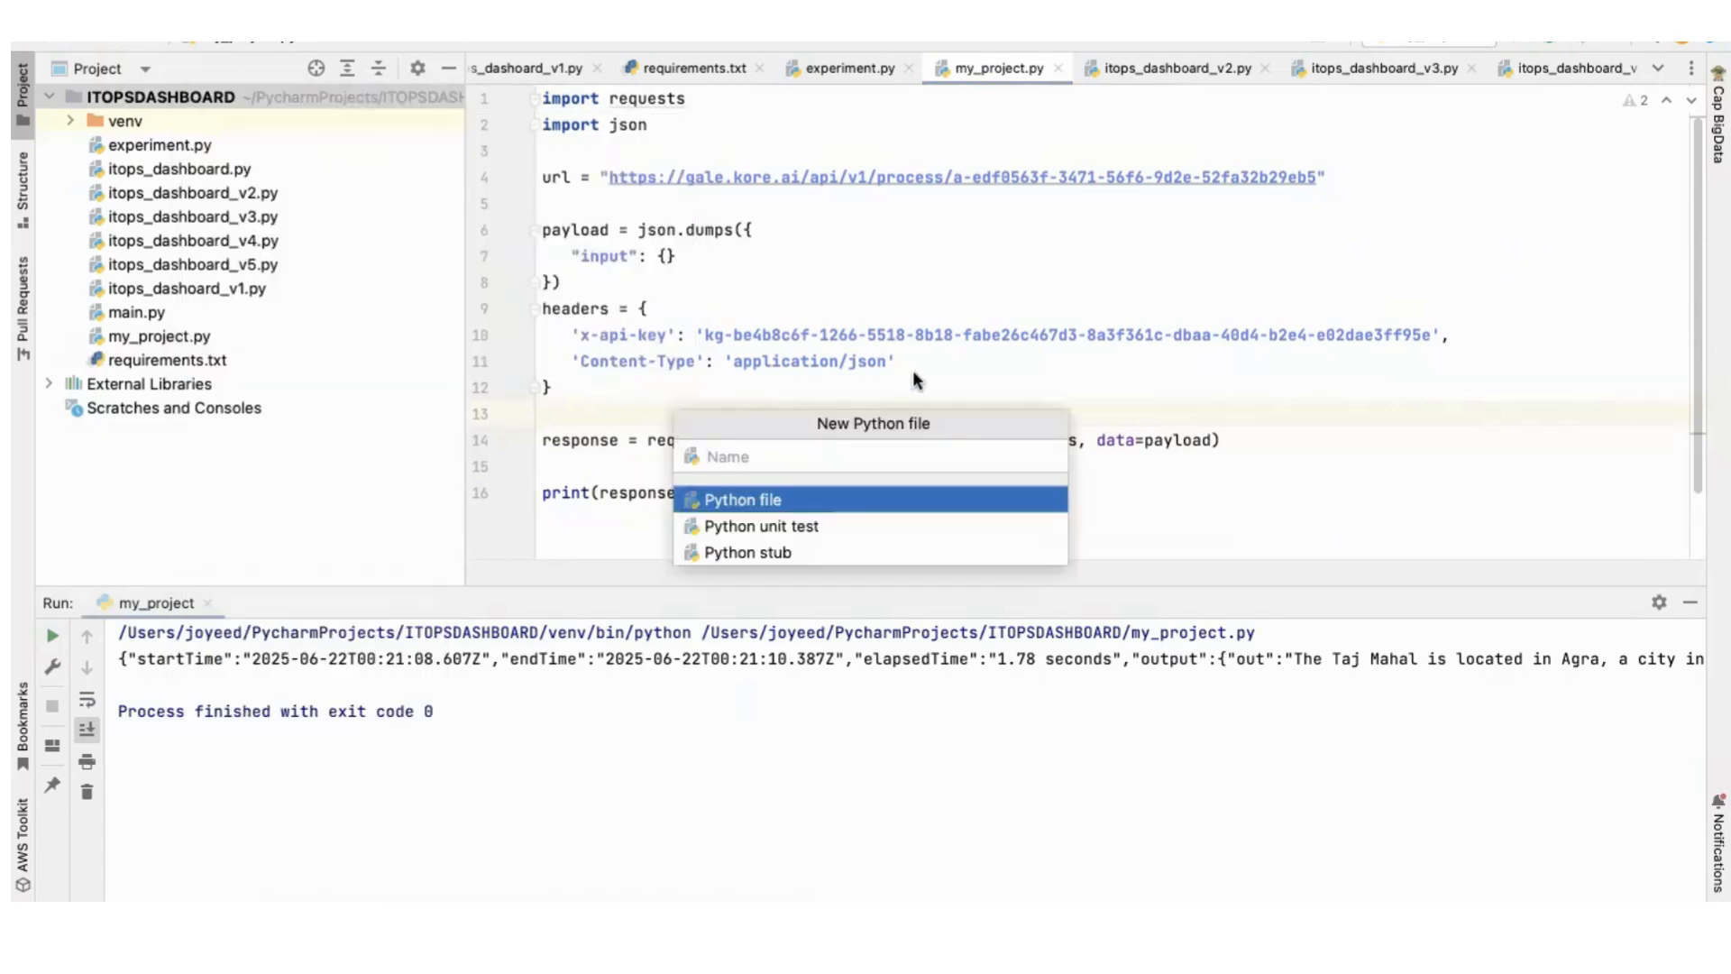
{"action": "type", "text": "sumamrizer"}
{"action": "key", "text": "Return"}
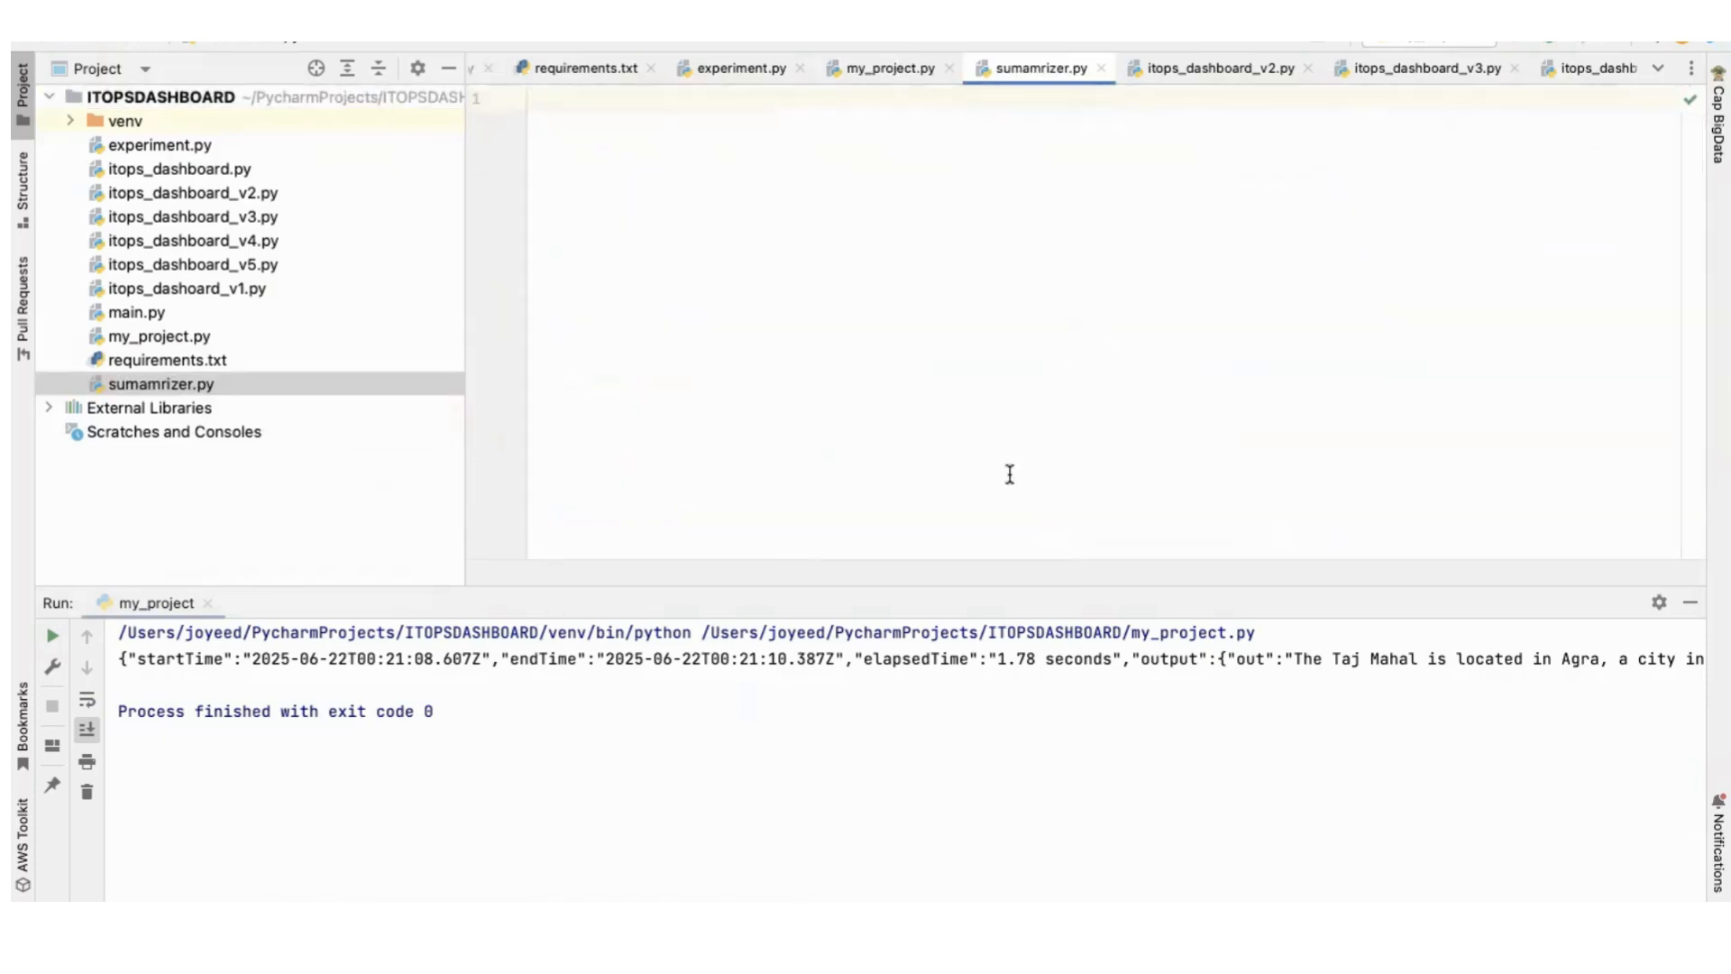
{"action": "key", "text": "super+v"}
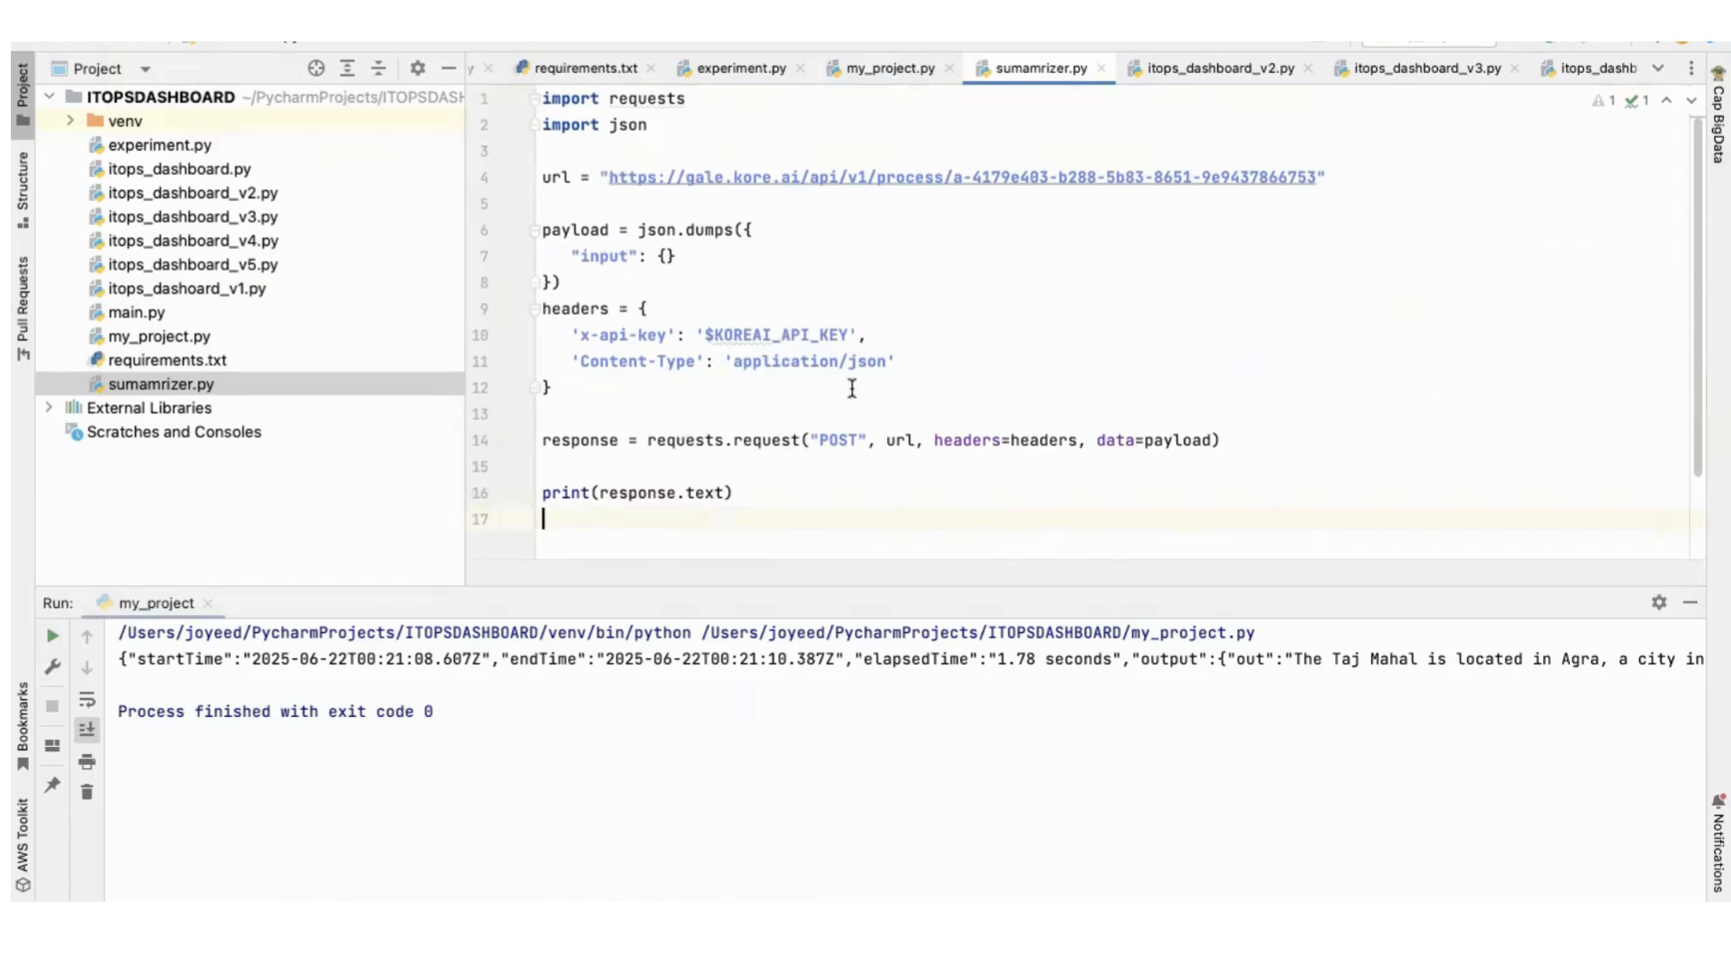
{"action": "key", "text": "super+Tab"}
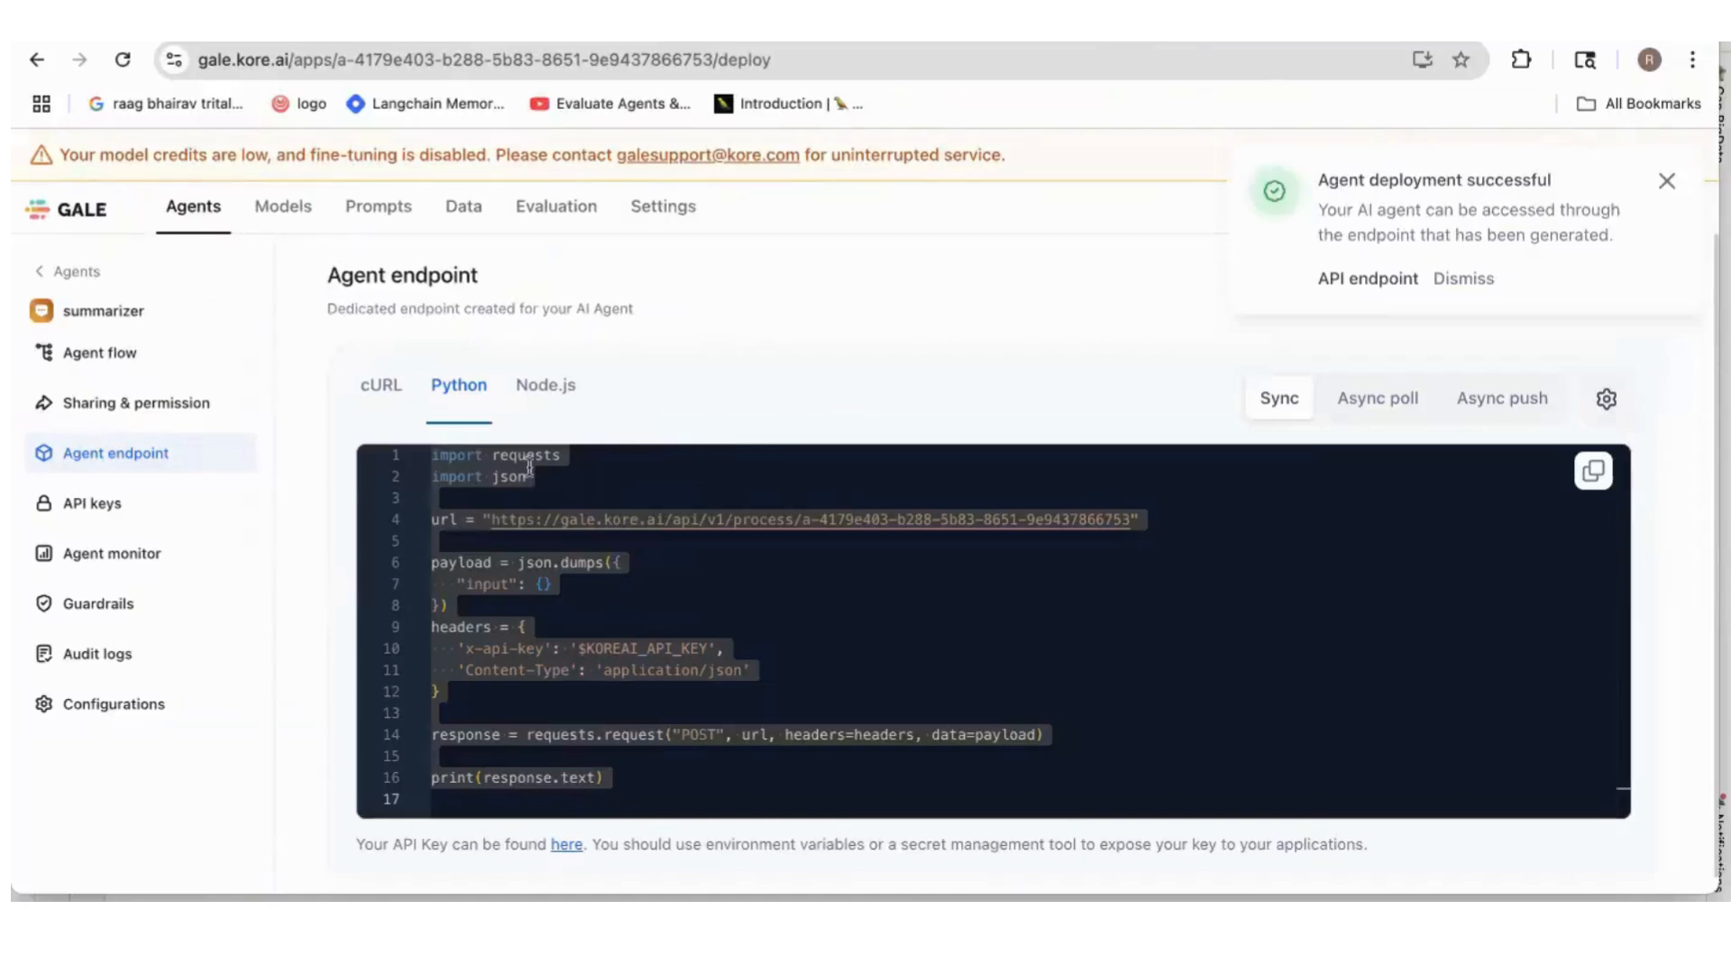
Step: Generate a new API key named 'summarizer' on the agent's API keys page and copy it
{"action": "left_click", "coordinate": [101, 503]}
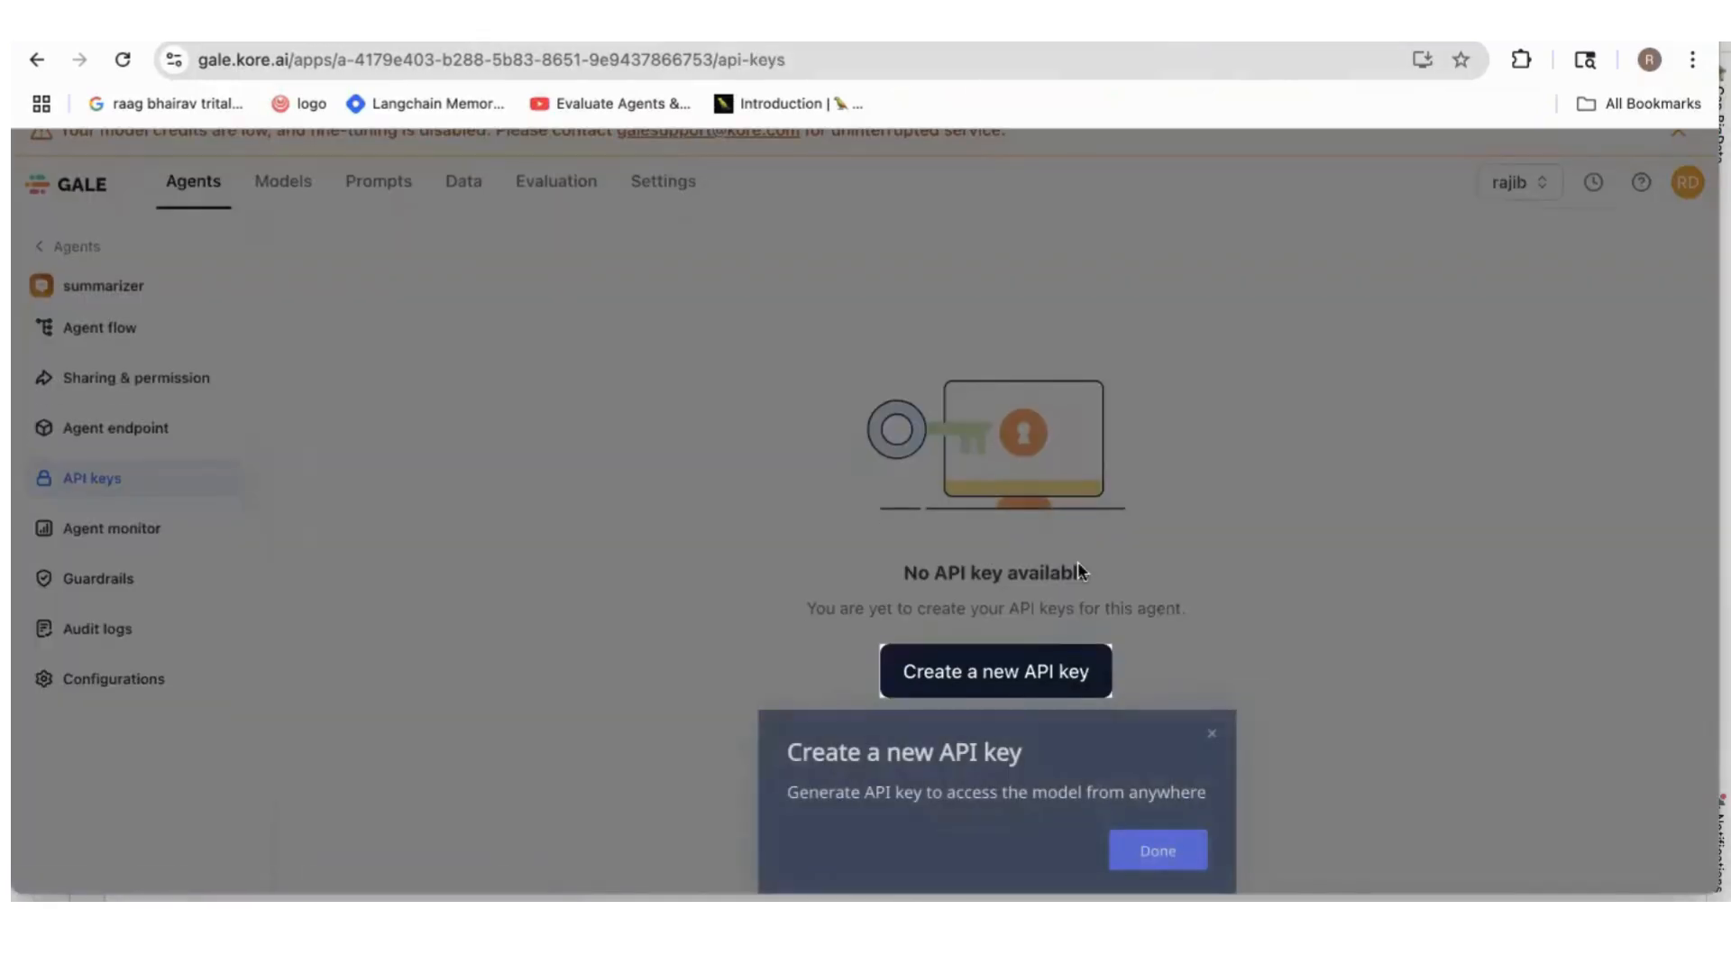
{"action": "left_click", "coordinate": [1174, 848]}
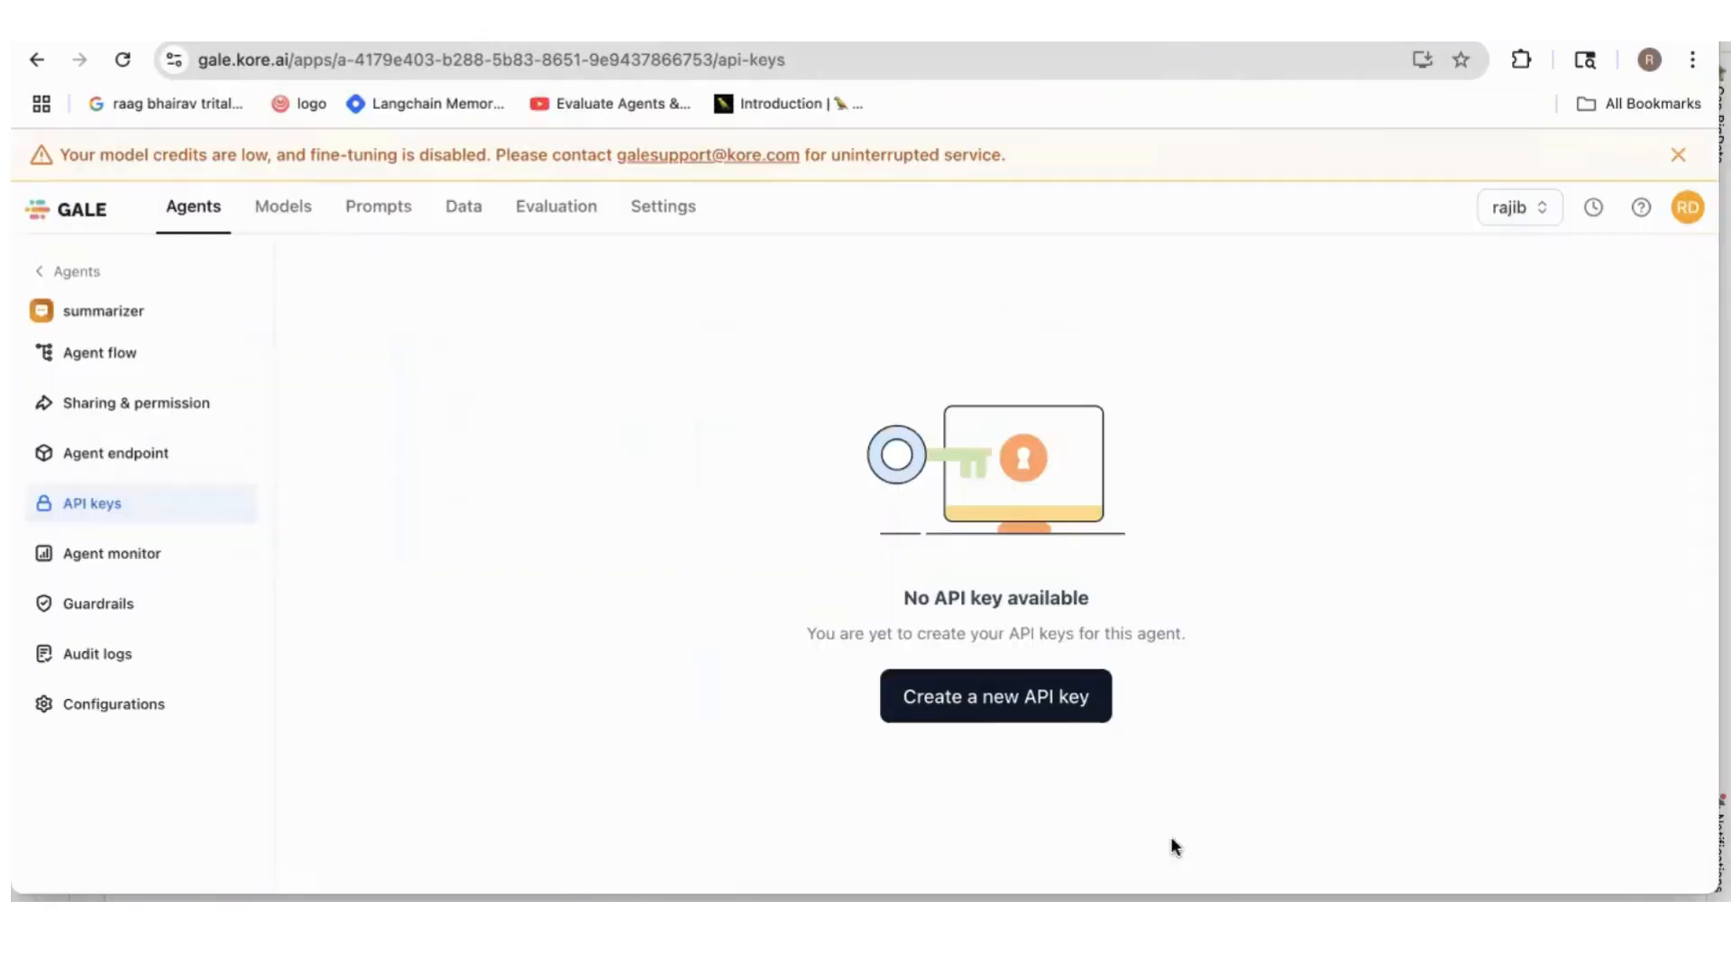
{"action": "left_click", "coordinate": [1051, 712]}
{"action": "left_click_drag", "start_coordinate": [781, 539], "coordinate": [637, 539]}
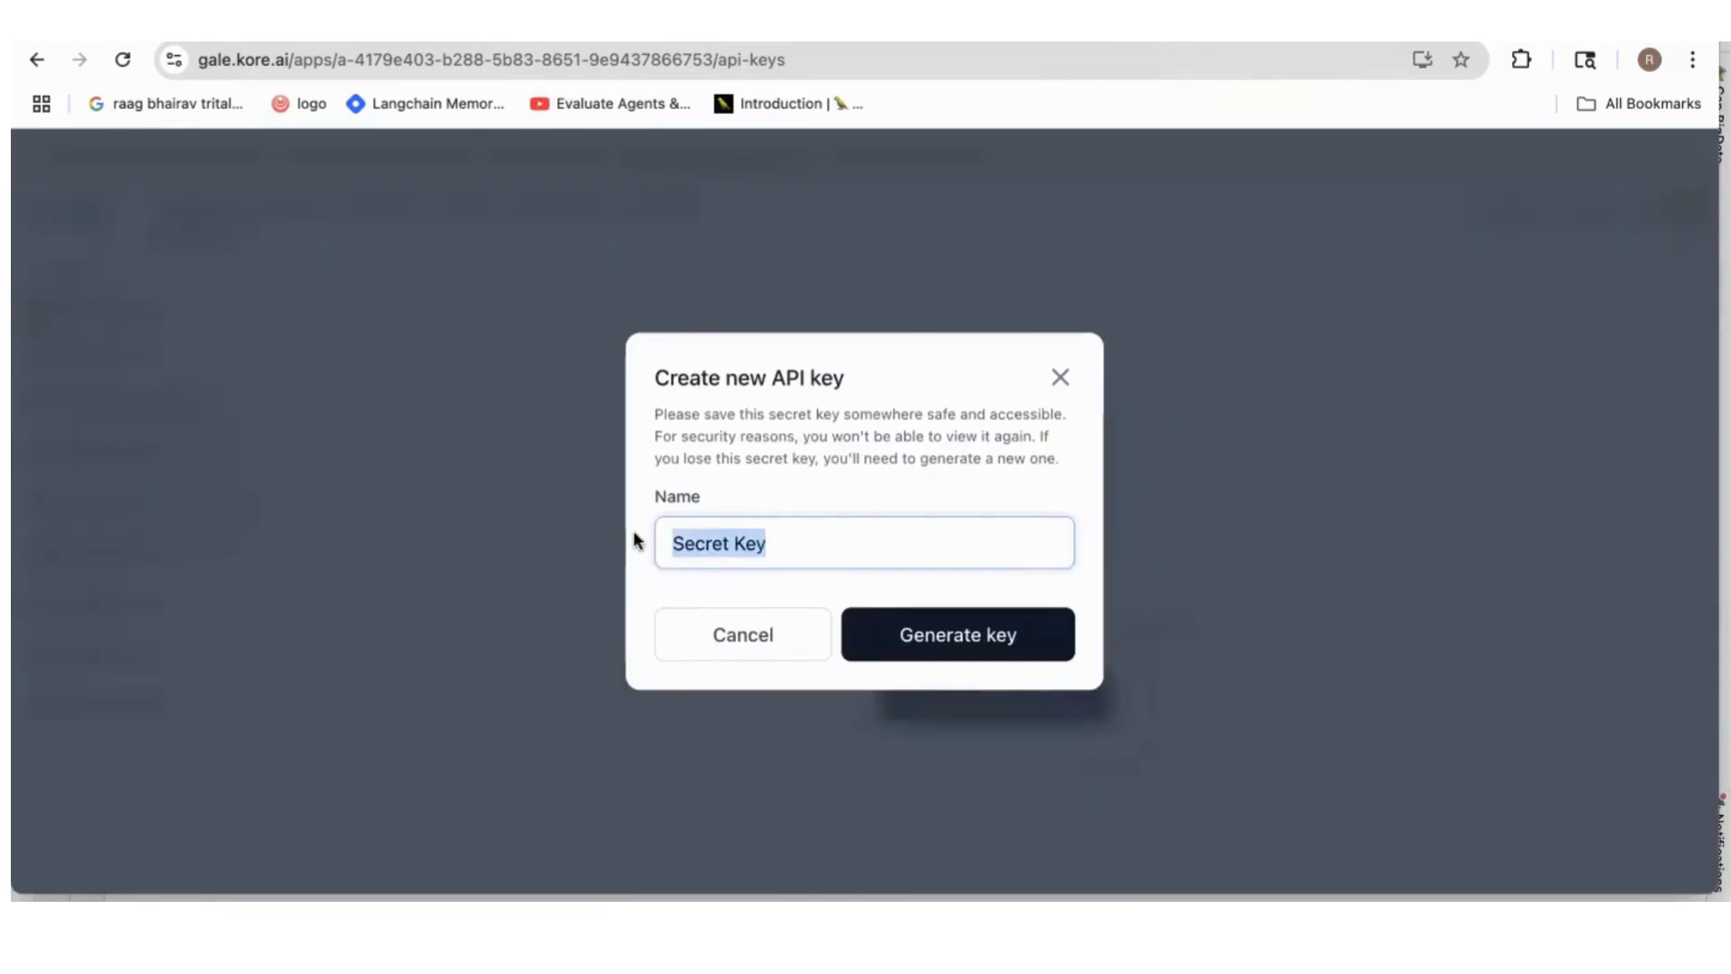
{"action": "type", "text": "summa"}
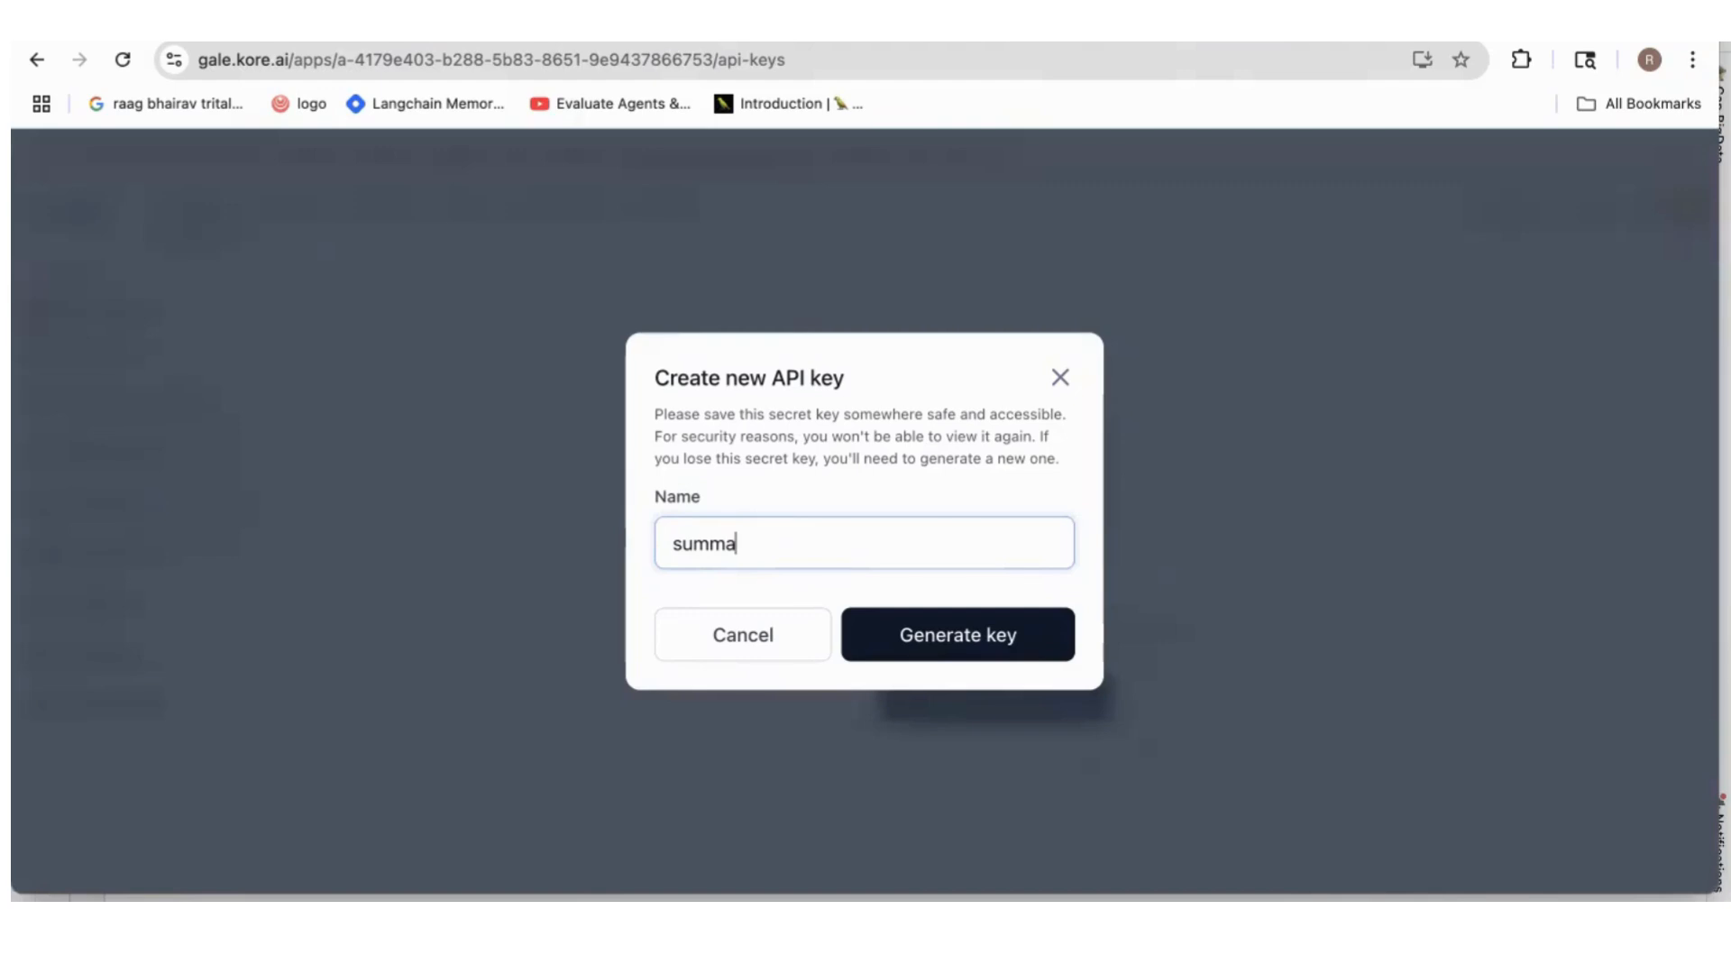
{"action": "type", "text": "rizer"}
{"action": "left_click", "coordinate": [970, 638]}
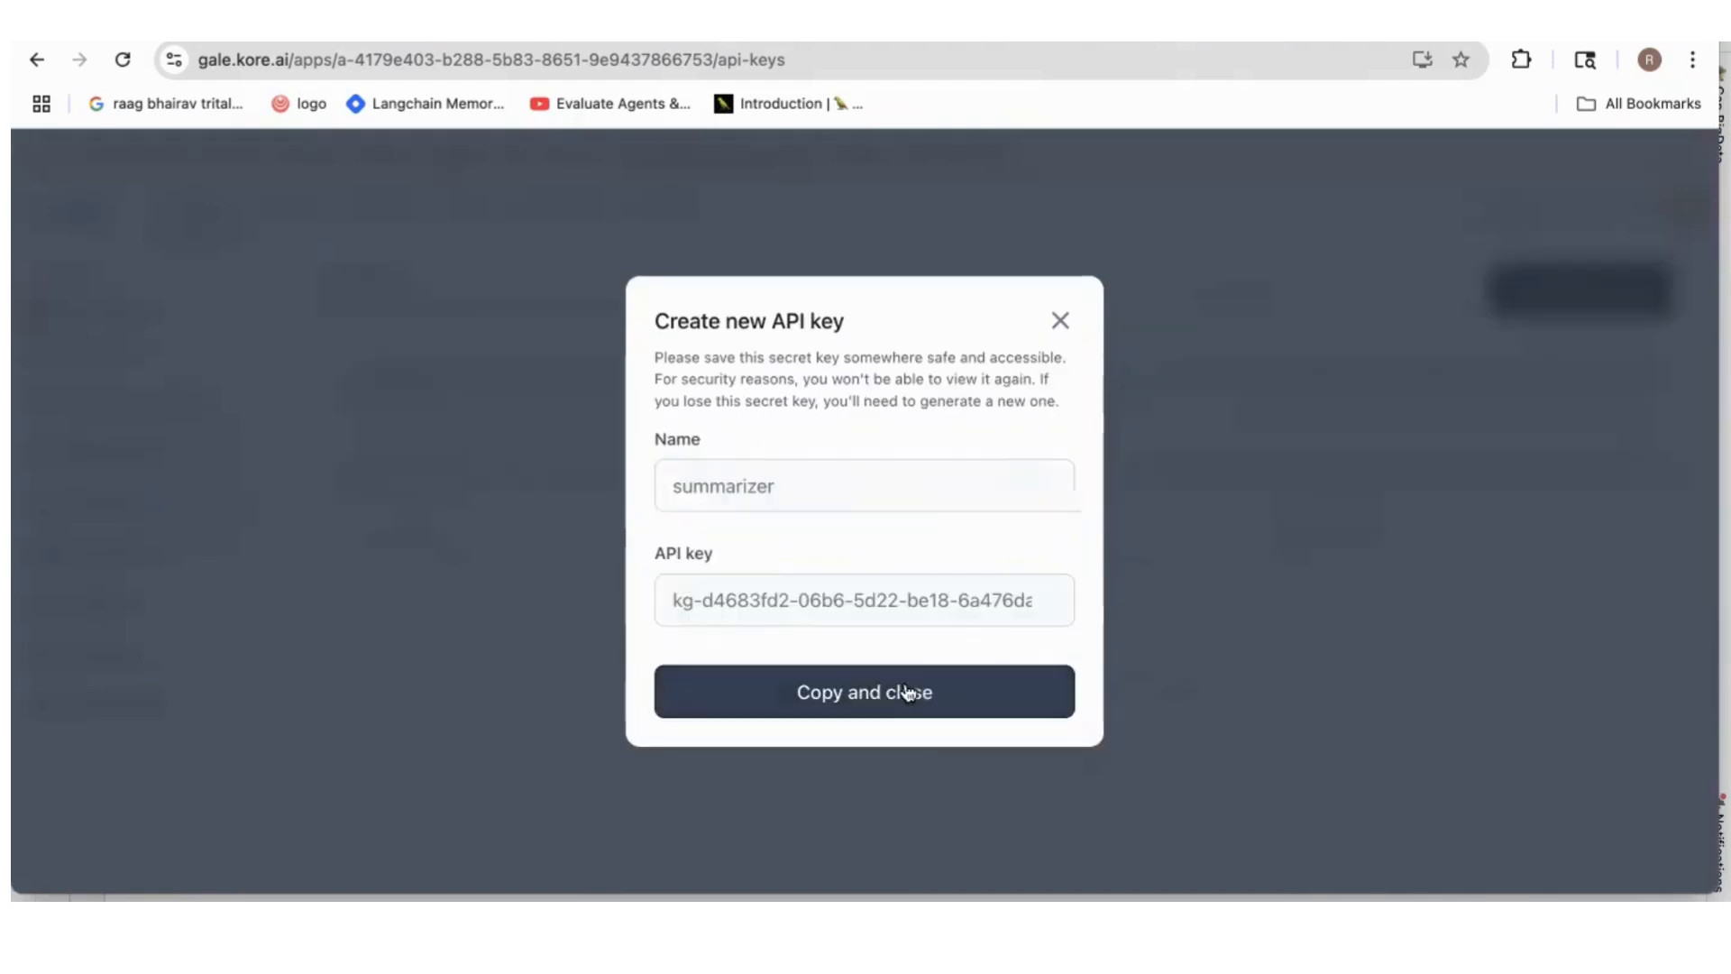
{"action": "left_click", "coordinate": [868, 713]}
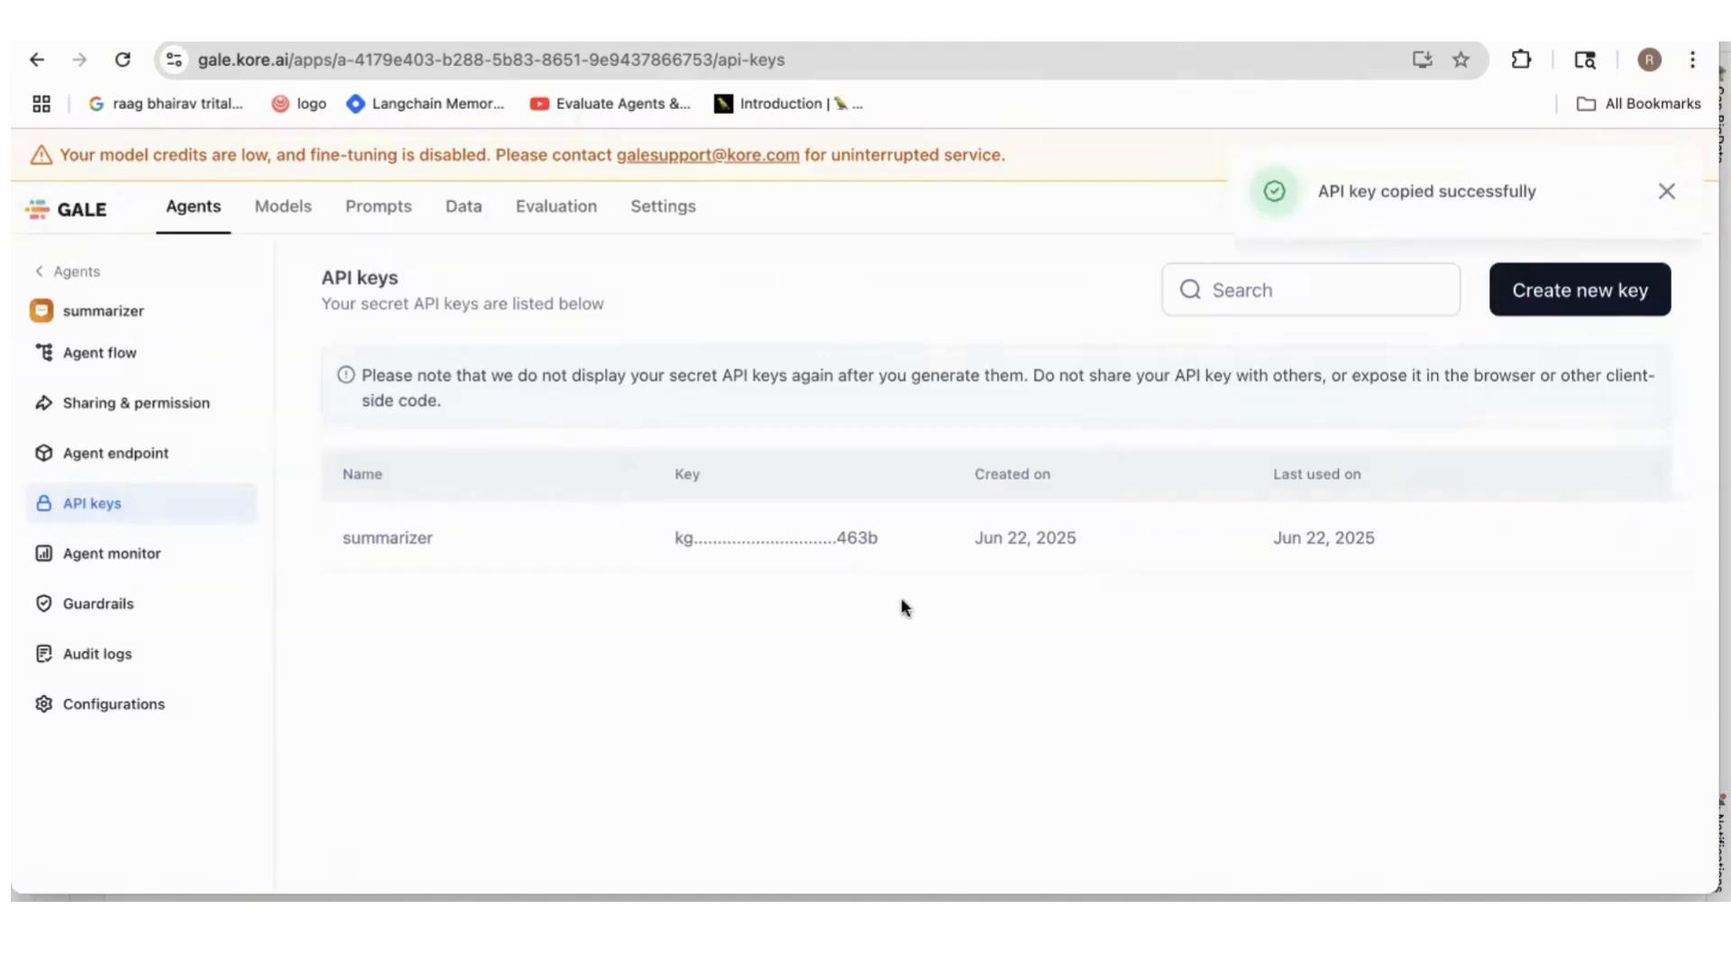
{"action": "key", "text": "super+Tab"}
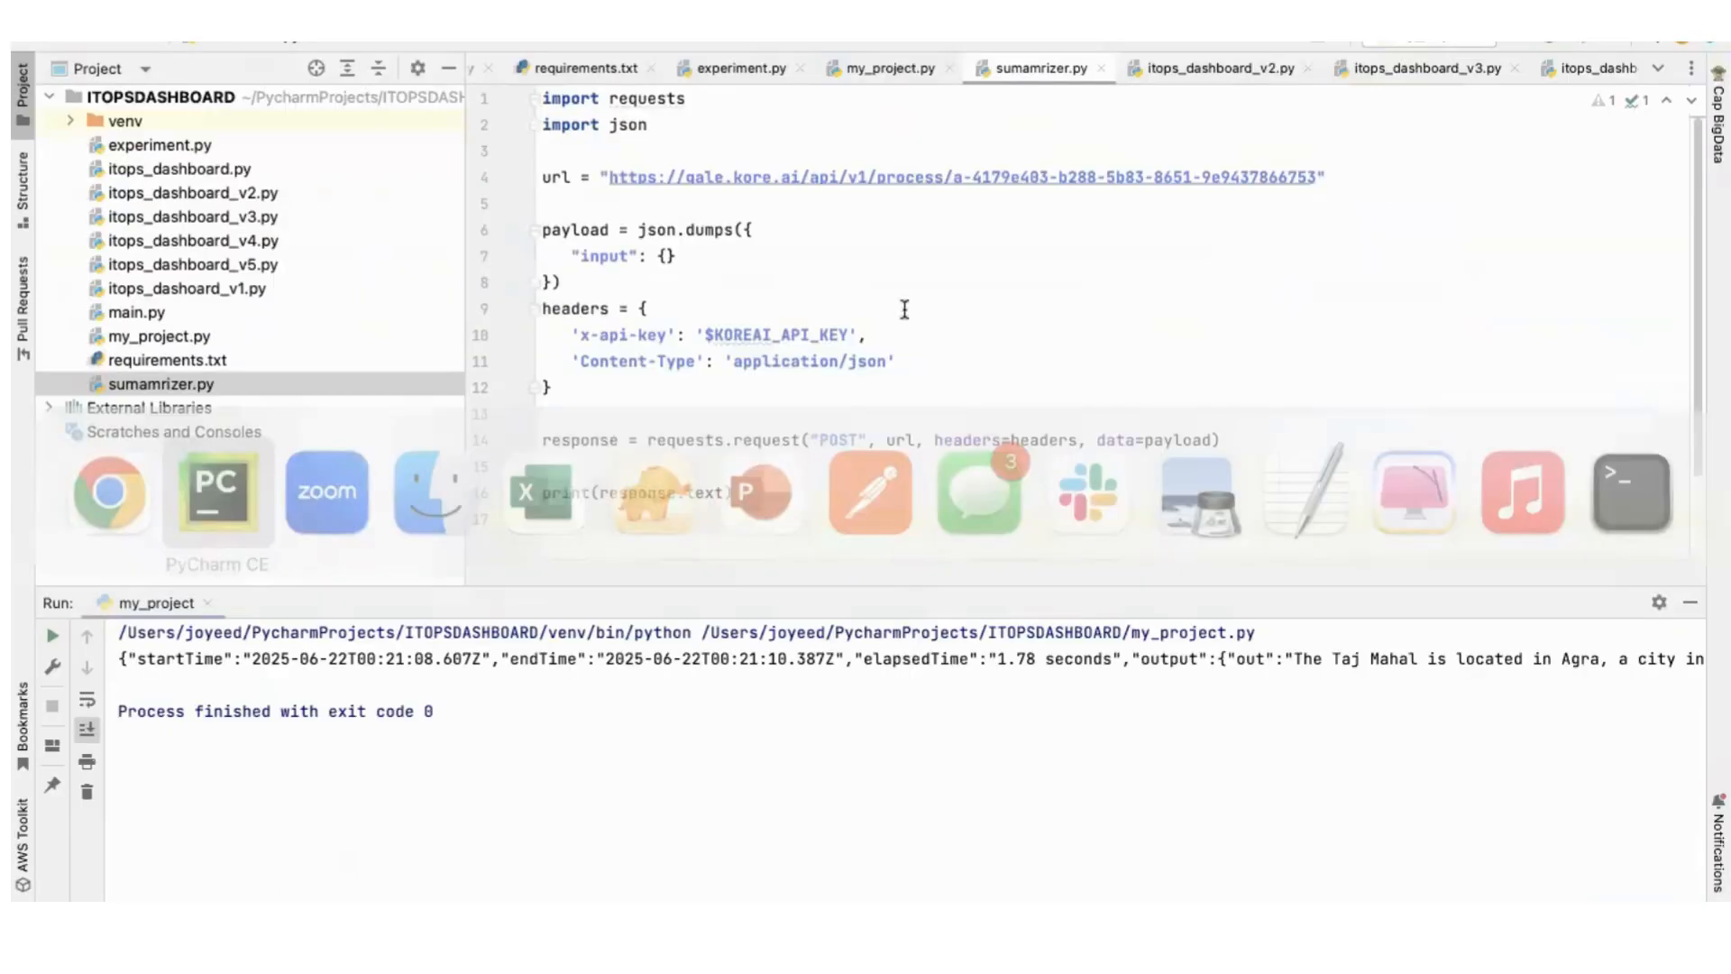
Step: Replace the $KOREAI_API_KEY placeholder on line 10 with the new API key
{"action": "left_click_drag", "start_coordinate": [705, 335], "coordinate": [850, 335]}
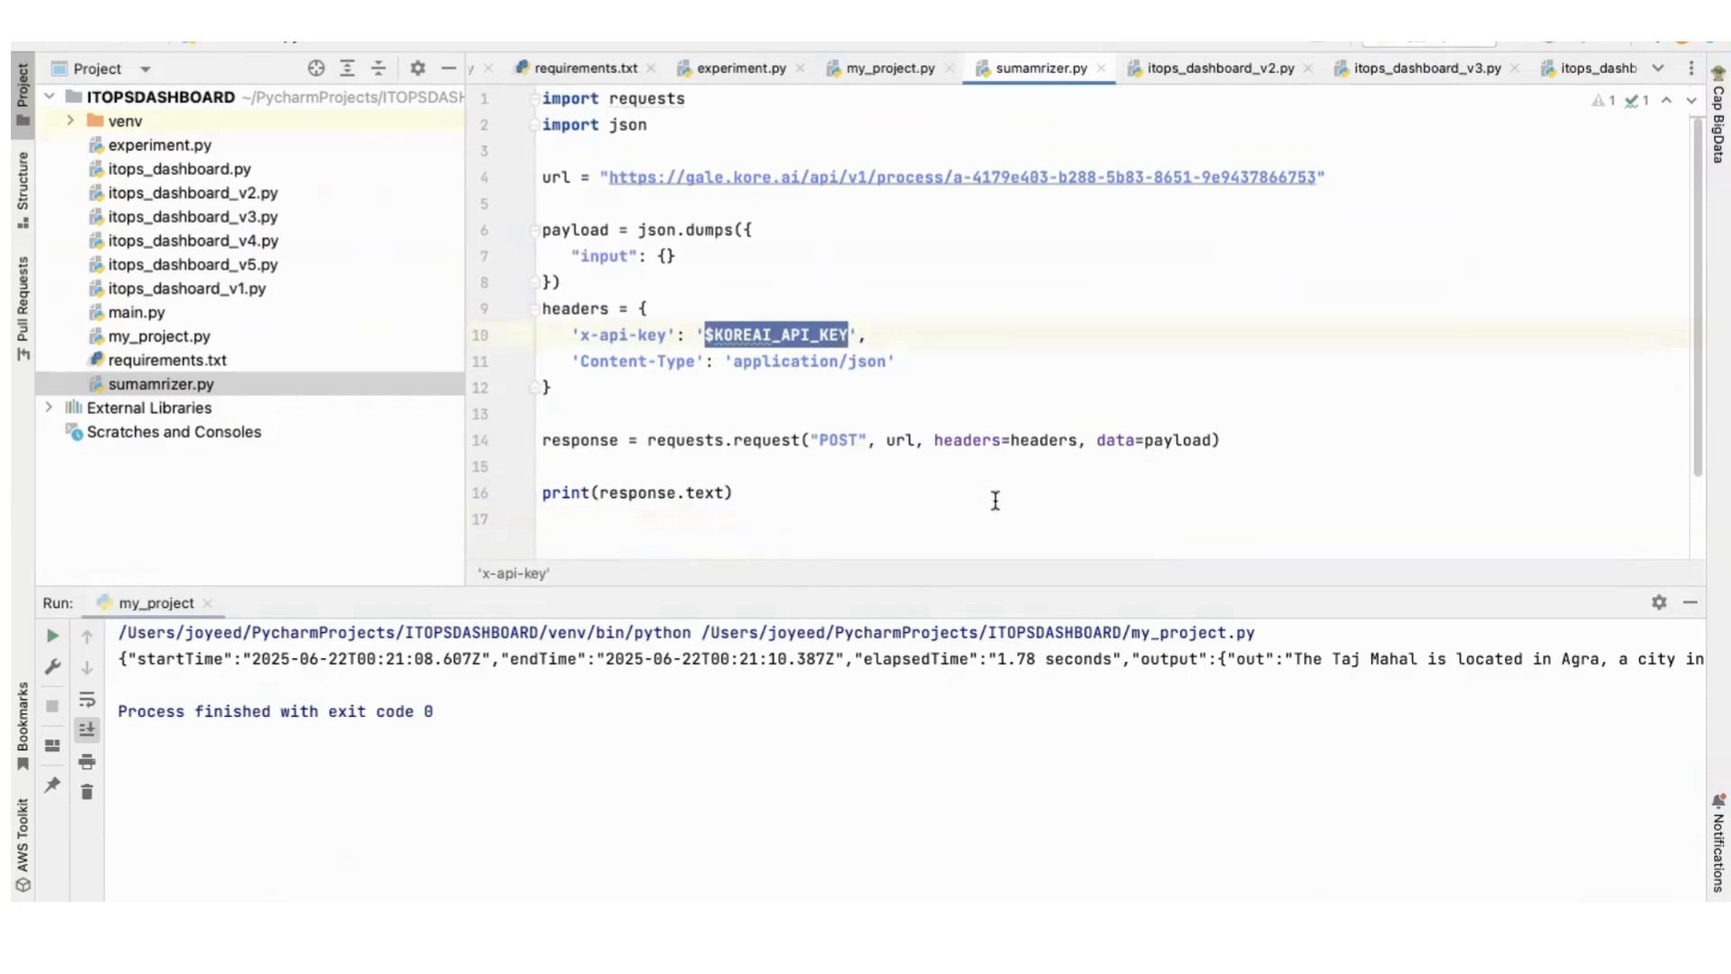
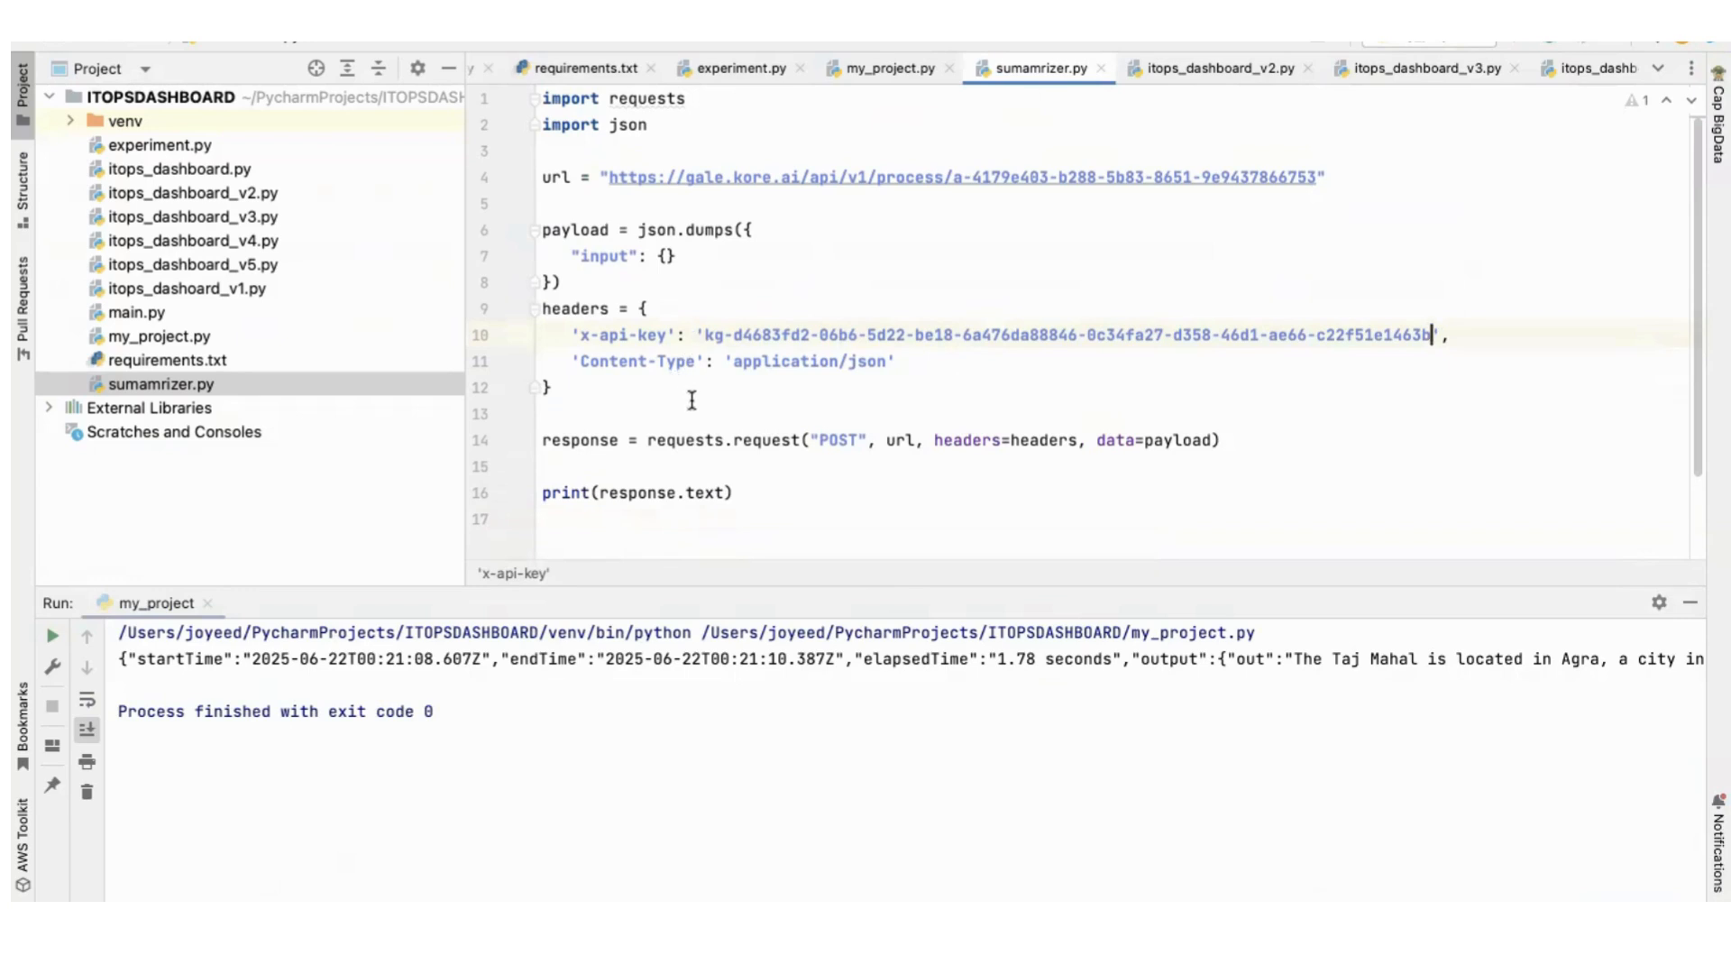
{"action": "scroll", "coordinate": [789, 389], "scroll_direction": "down", "scroll_amount": 1}
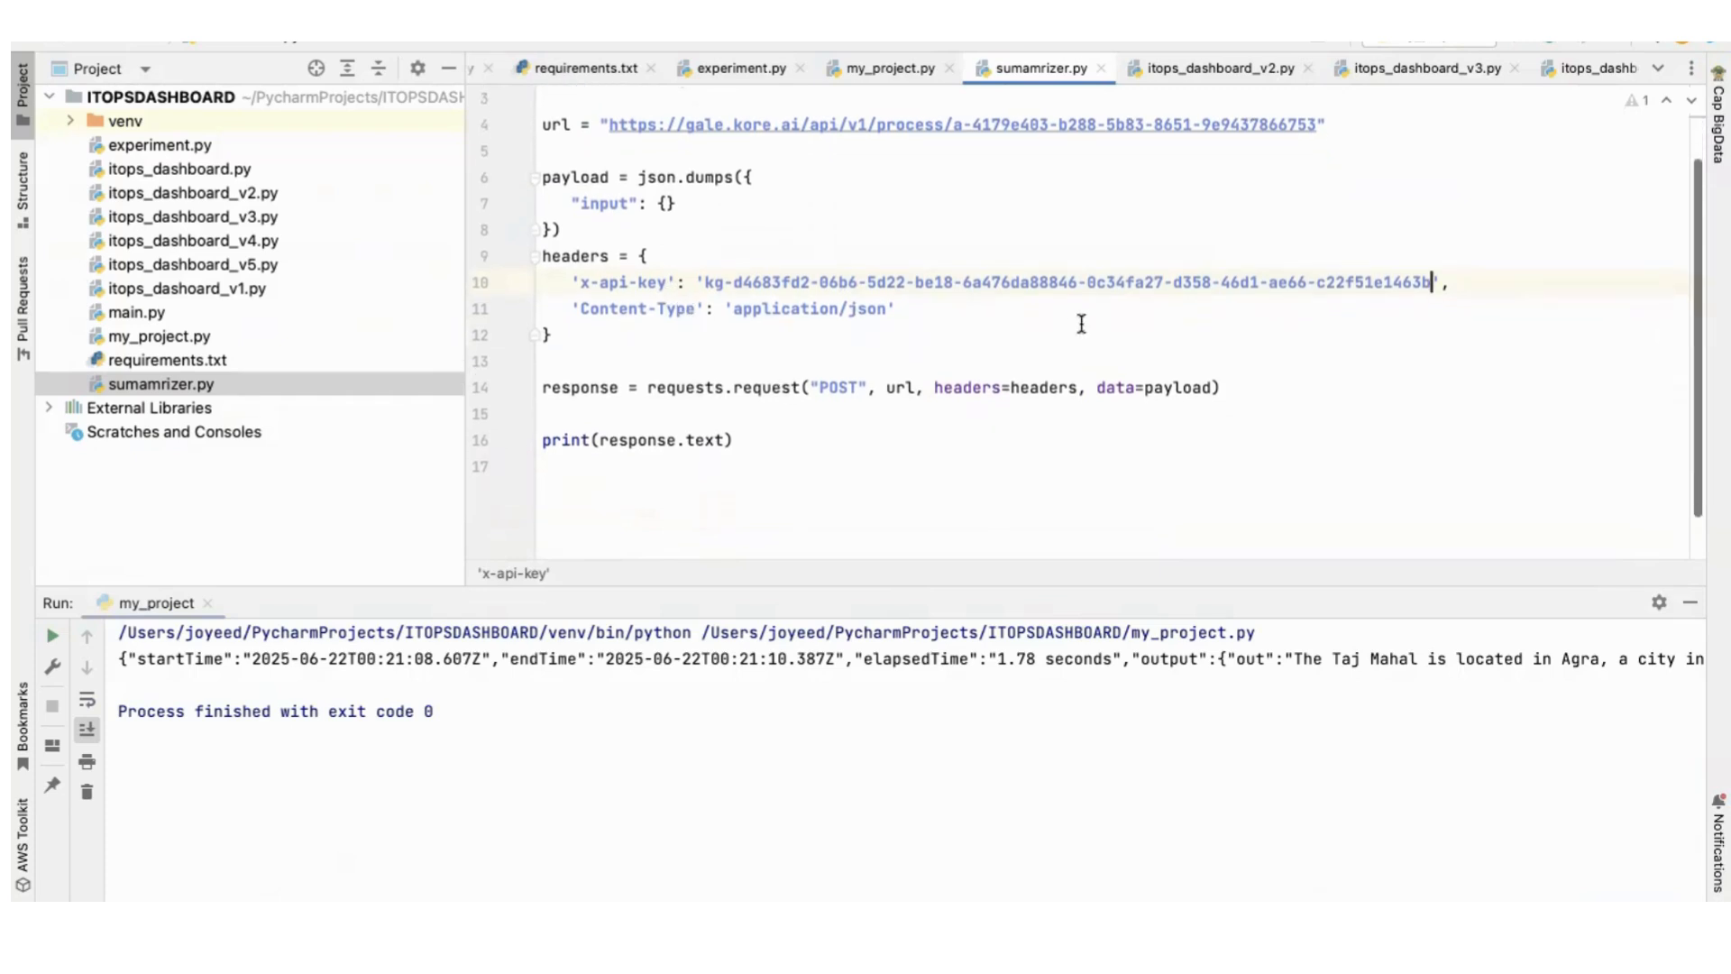
Step: Run sumamrizer.py and select the printed India summary in the output
{"action": "left_click", "coordinate": [803, 442]}
{"action": "right_click", "coordinate": [802, 439]}
{"action": "left_click", "coordinate": [929, 692]}
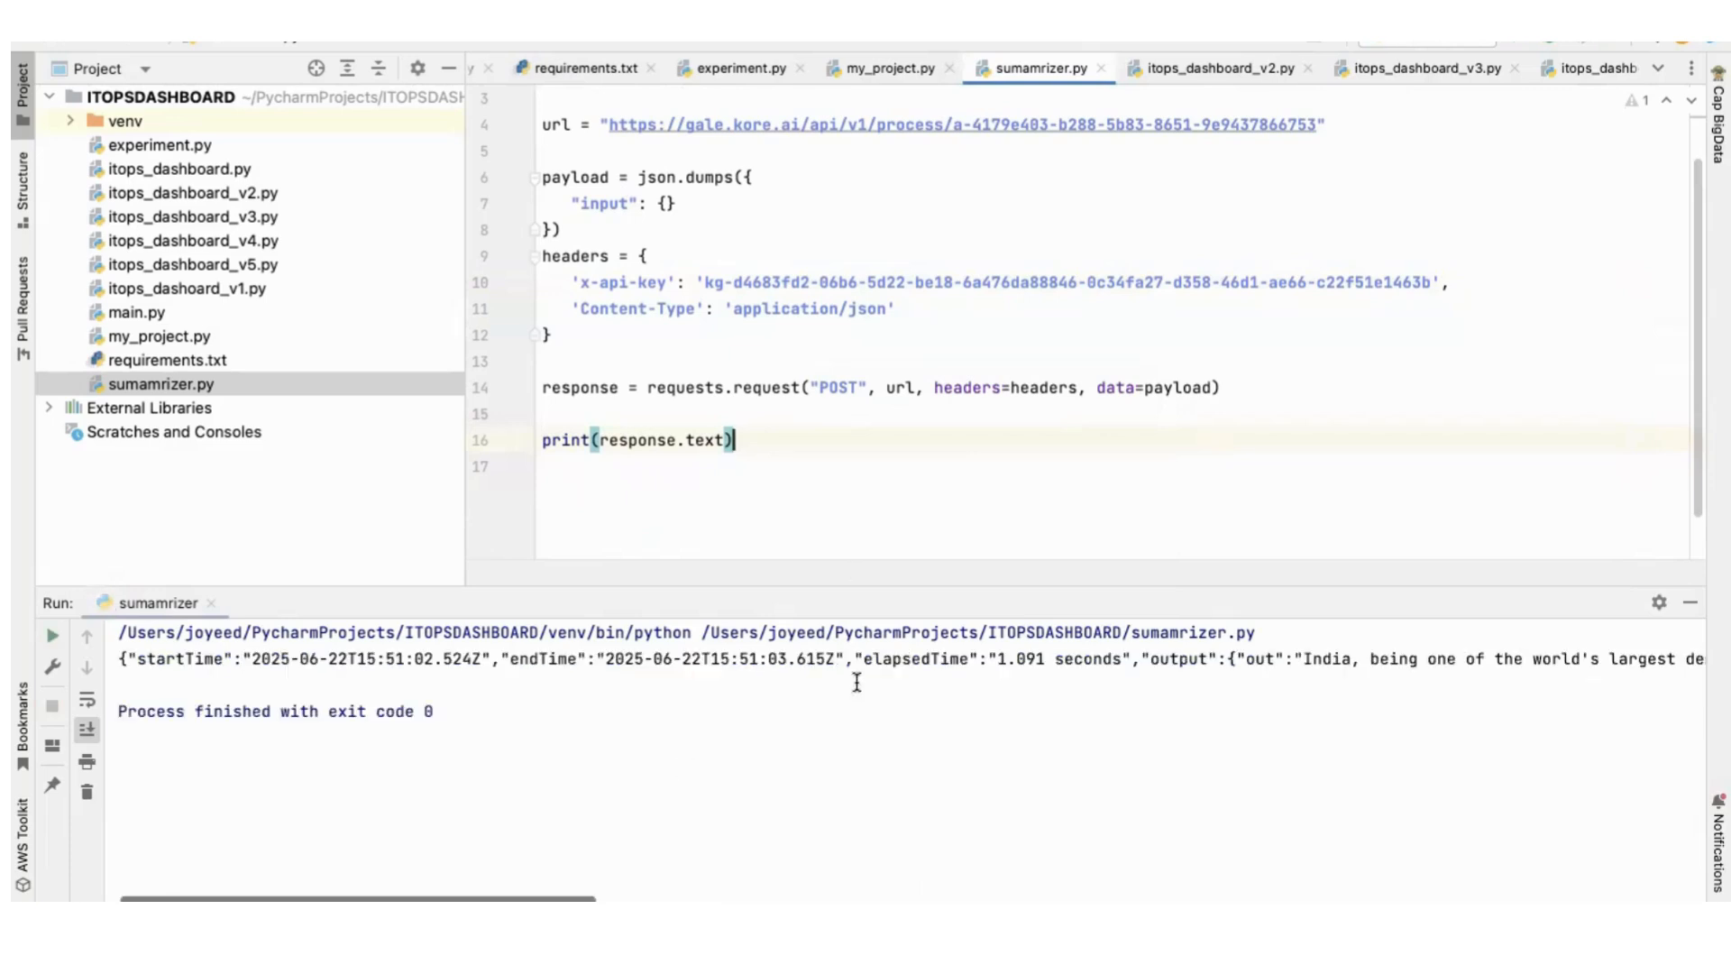
{"action": "scroll", "coordinate": [856, 682], "scroll_direction": "right", "scroll_amount": 10}
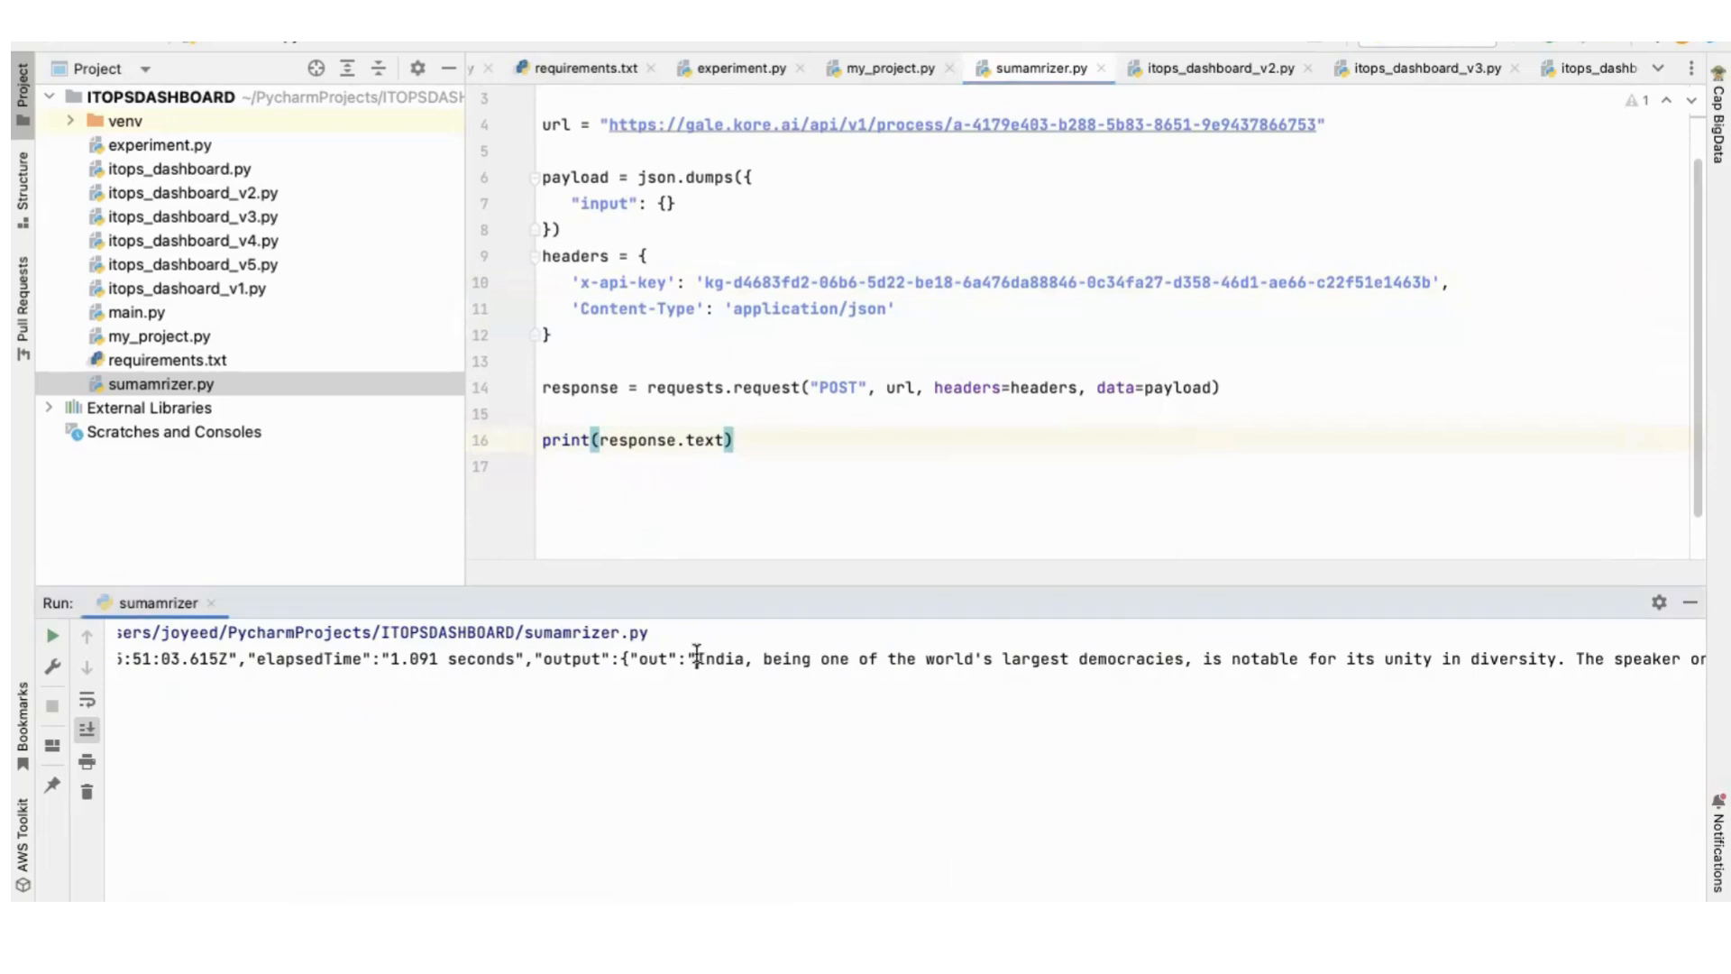
{"action": "left_click_drag", "start_coordinate": [697, 658], "coordinate": [1046, 671]}
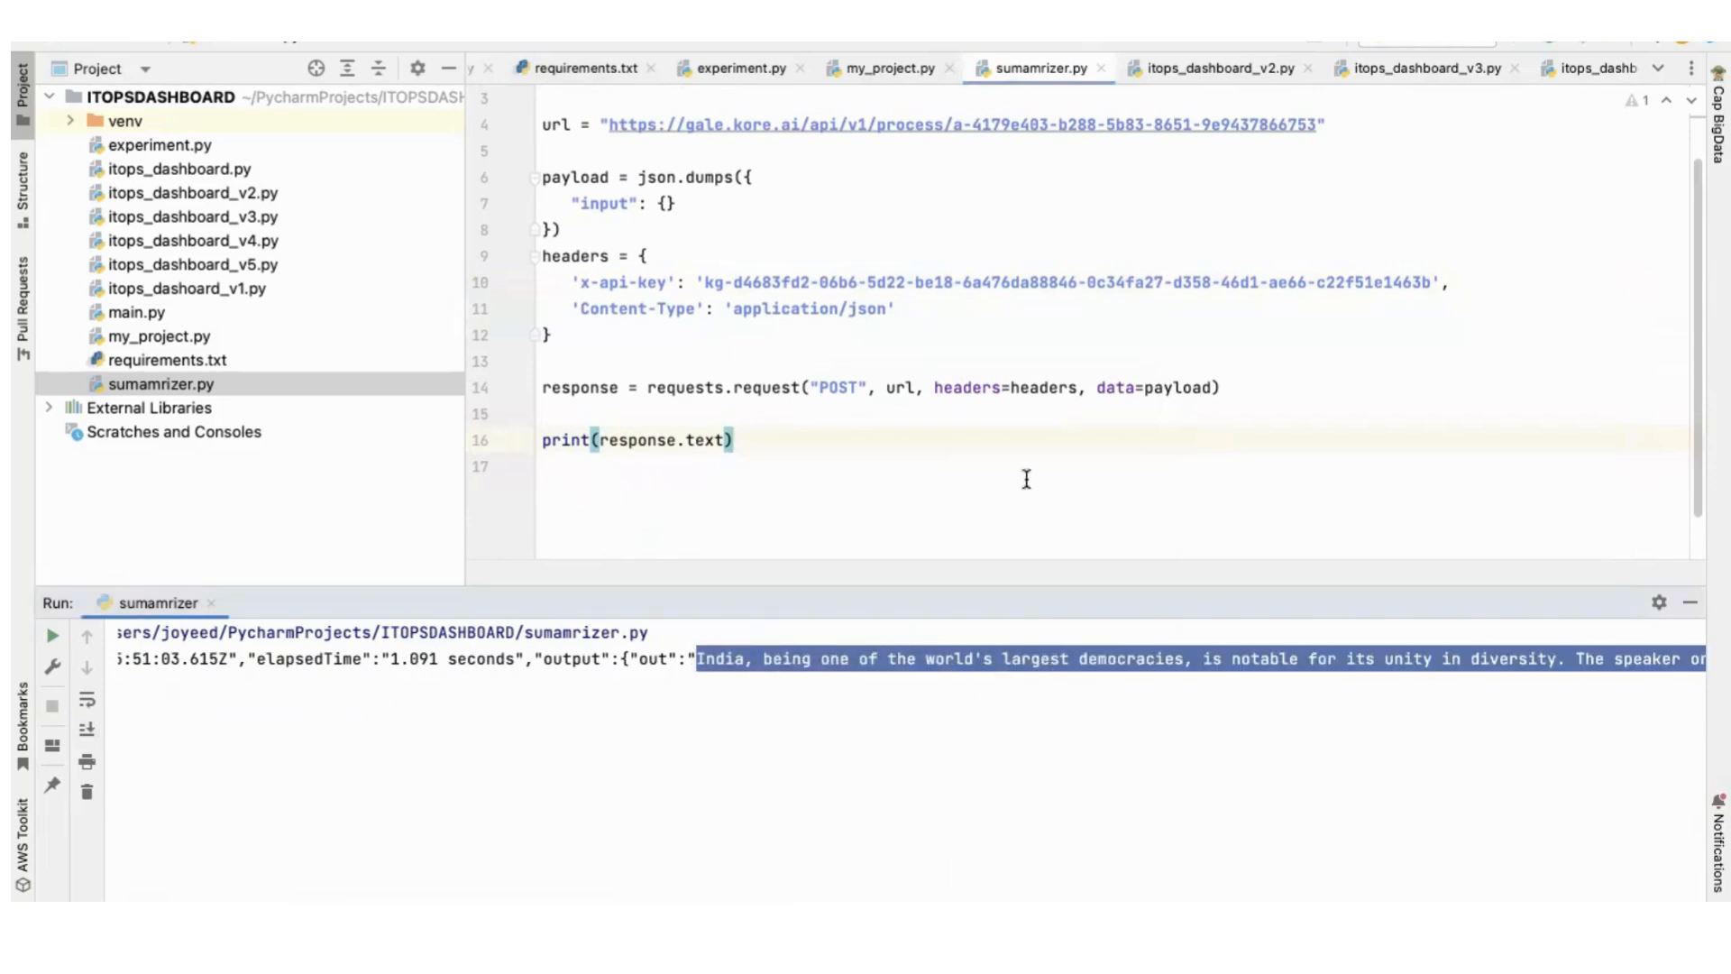
{"action": "key", "text": "super+Tab"}
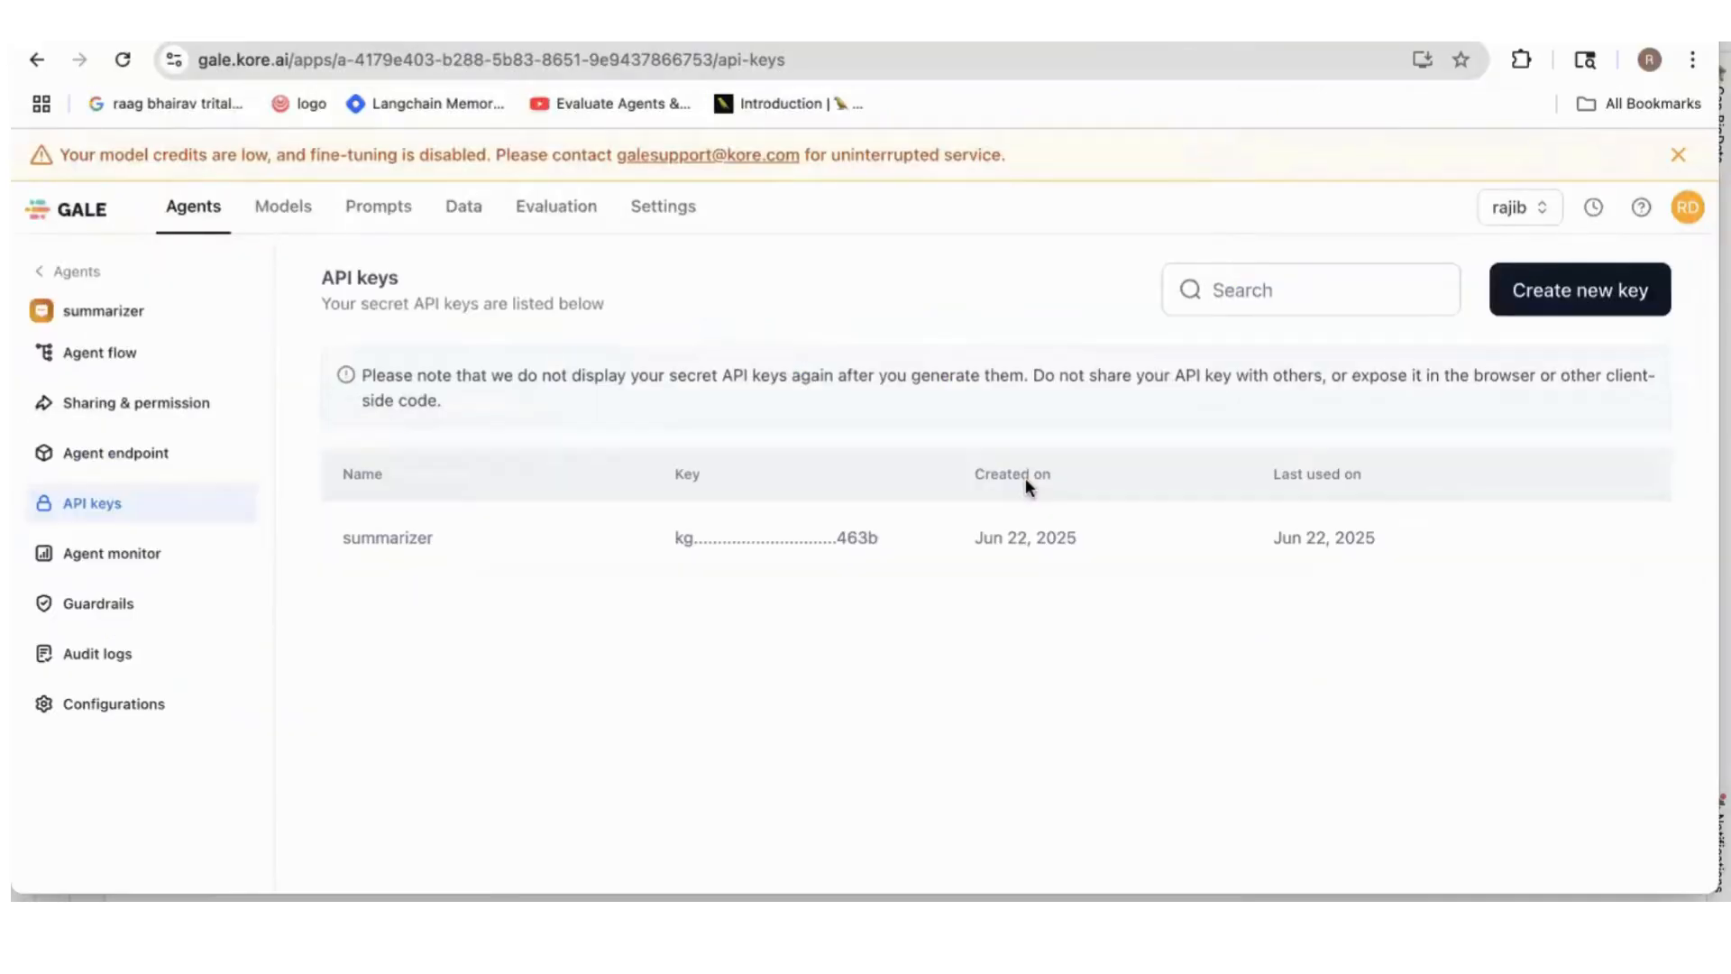
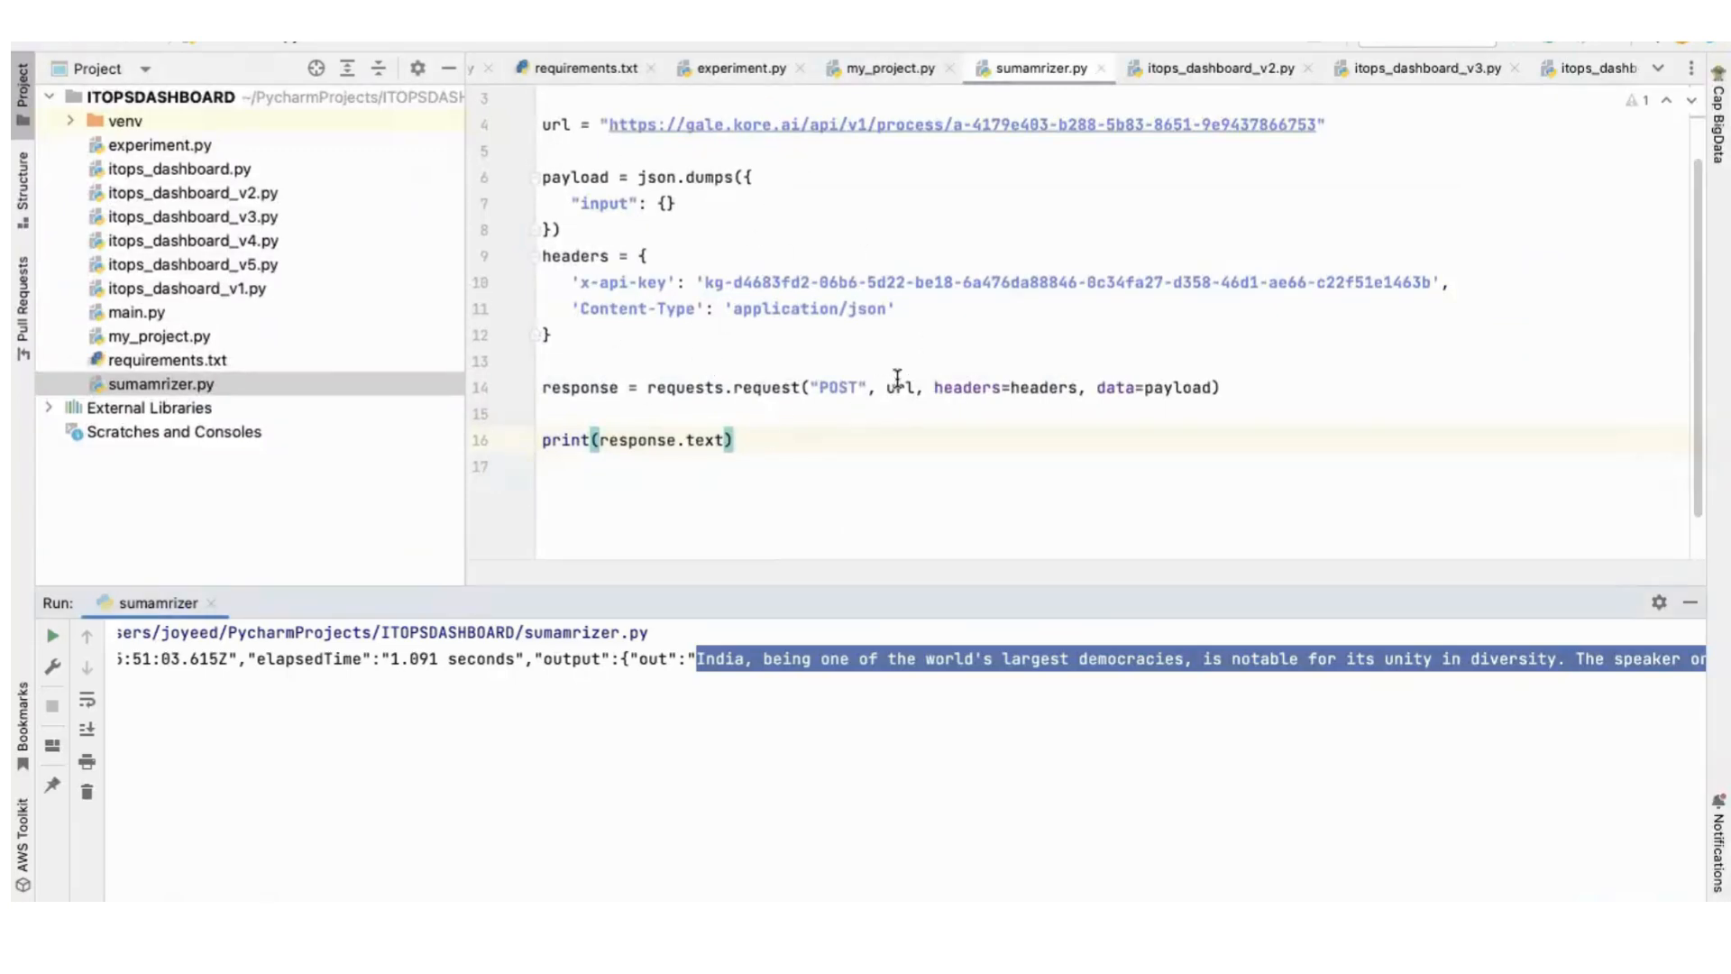
Step: Read the India summary in the sumamrizer.py Run output, then return to GALE's summarizer API keys page
{"action": "mouse_move", "coordinate": [897, 379]}
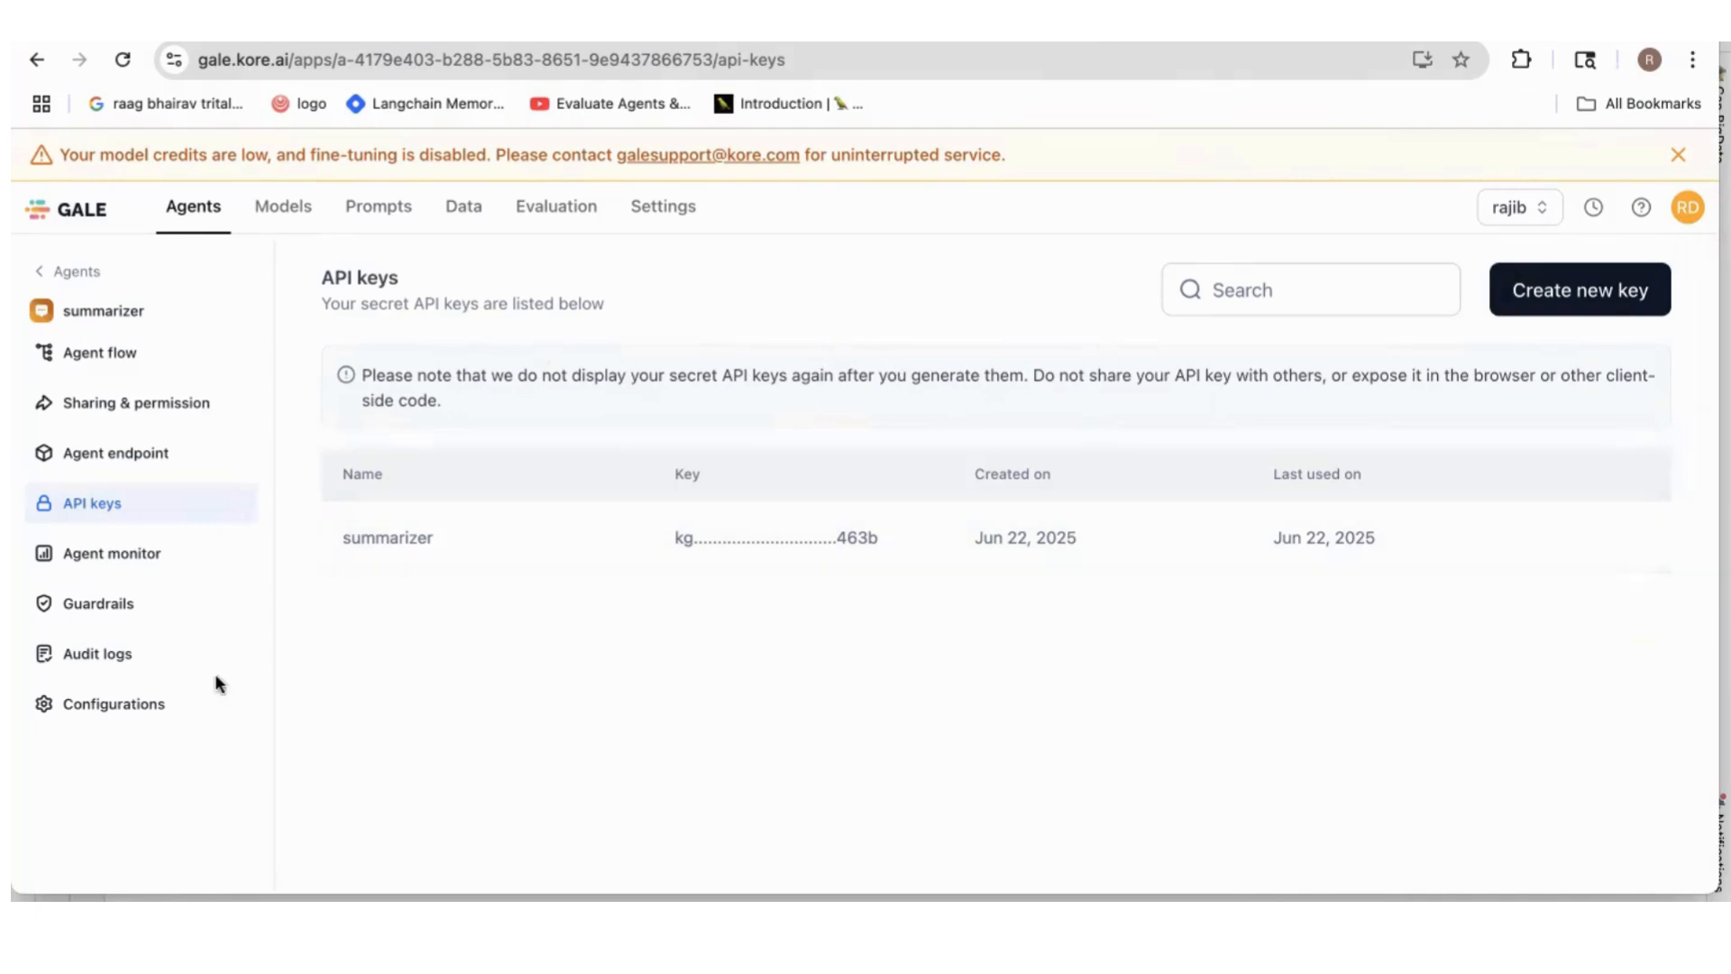
Step: Undeploy the summarizer agent from Configurations, then attempt to delete it, which returns an error
{"action": "left_click", "coordinate": [147, 717]}
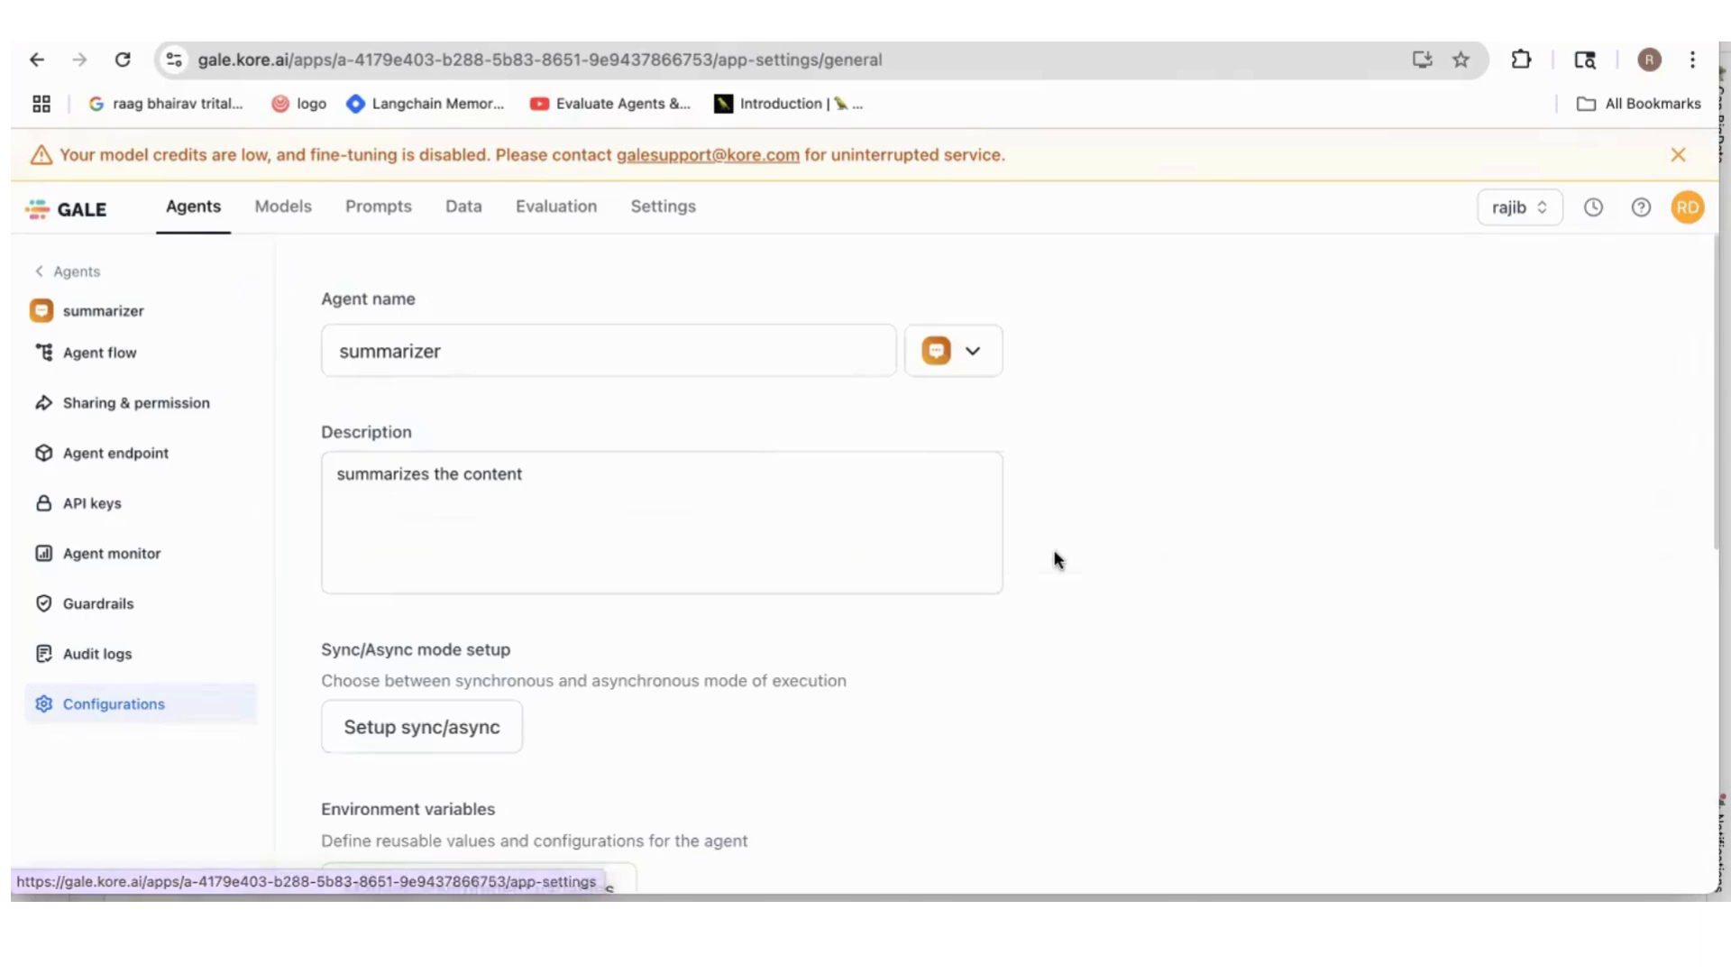
{"action": "scroll", "coordinate": [1055, 557], "scroll_direction": "down", "scroll_amount": 5}
{"action": "scroll", "coordinate": [1053, 551], "scroll_direction": "down", "scroll_amount": 2}
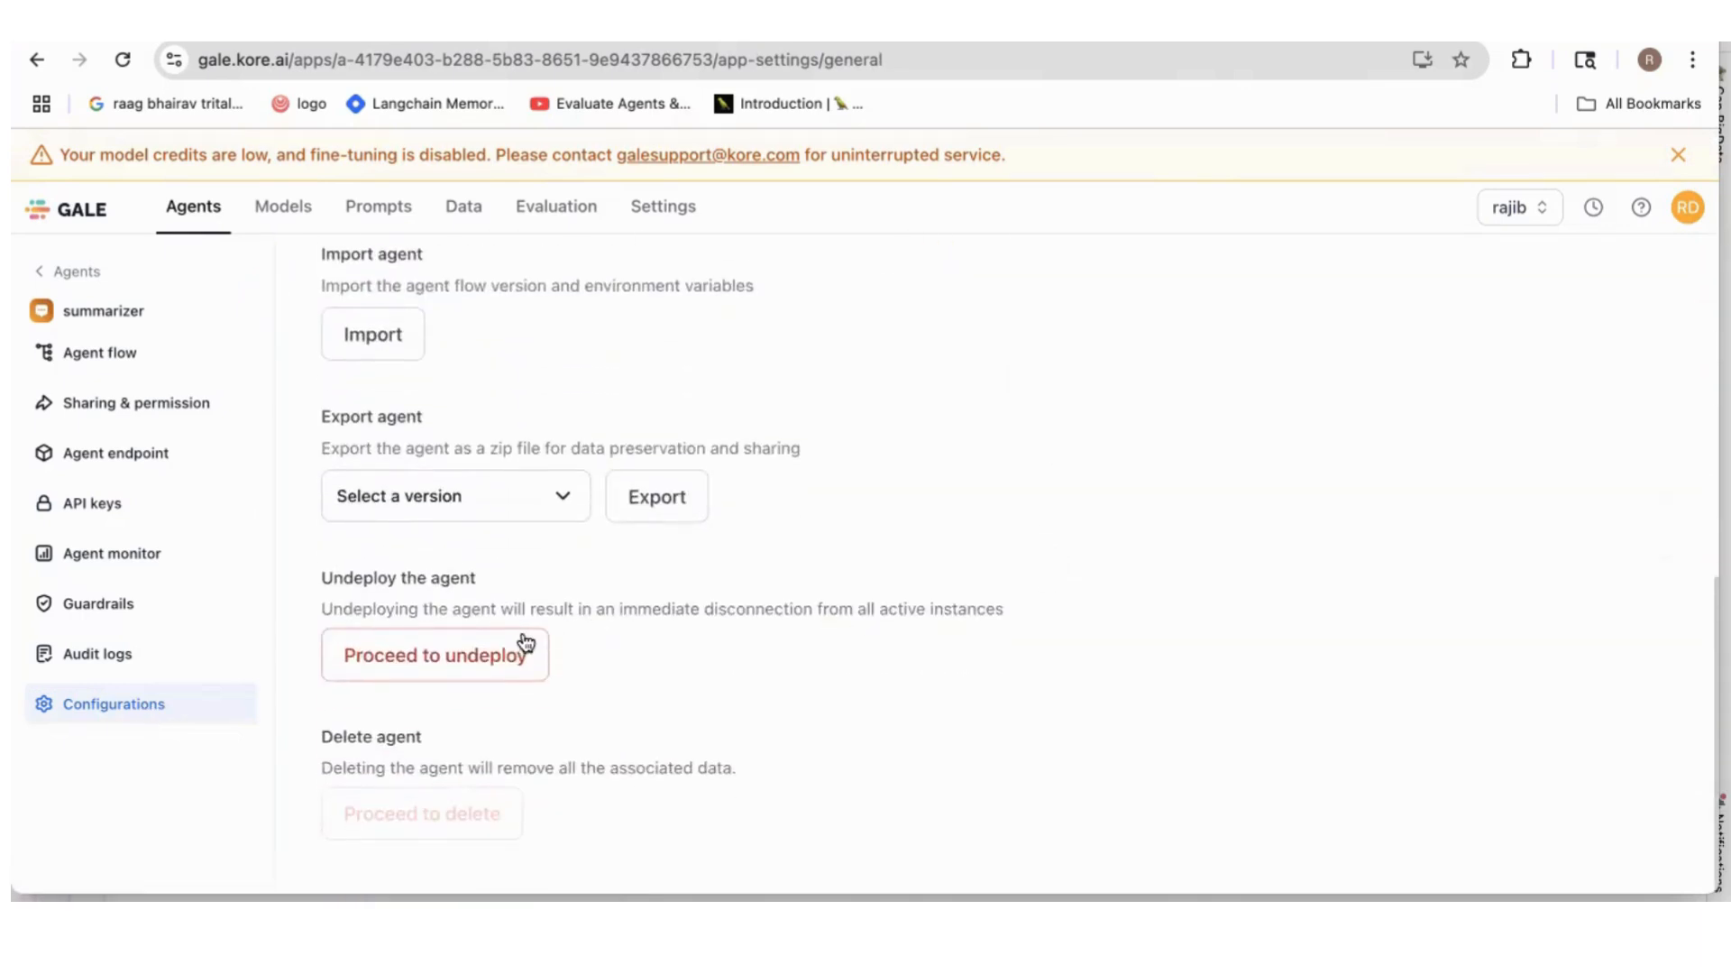
{"action": "left_click", "coordinate": [461, 656]}
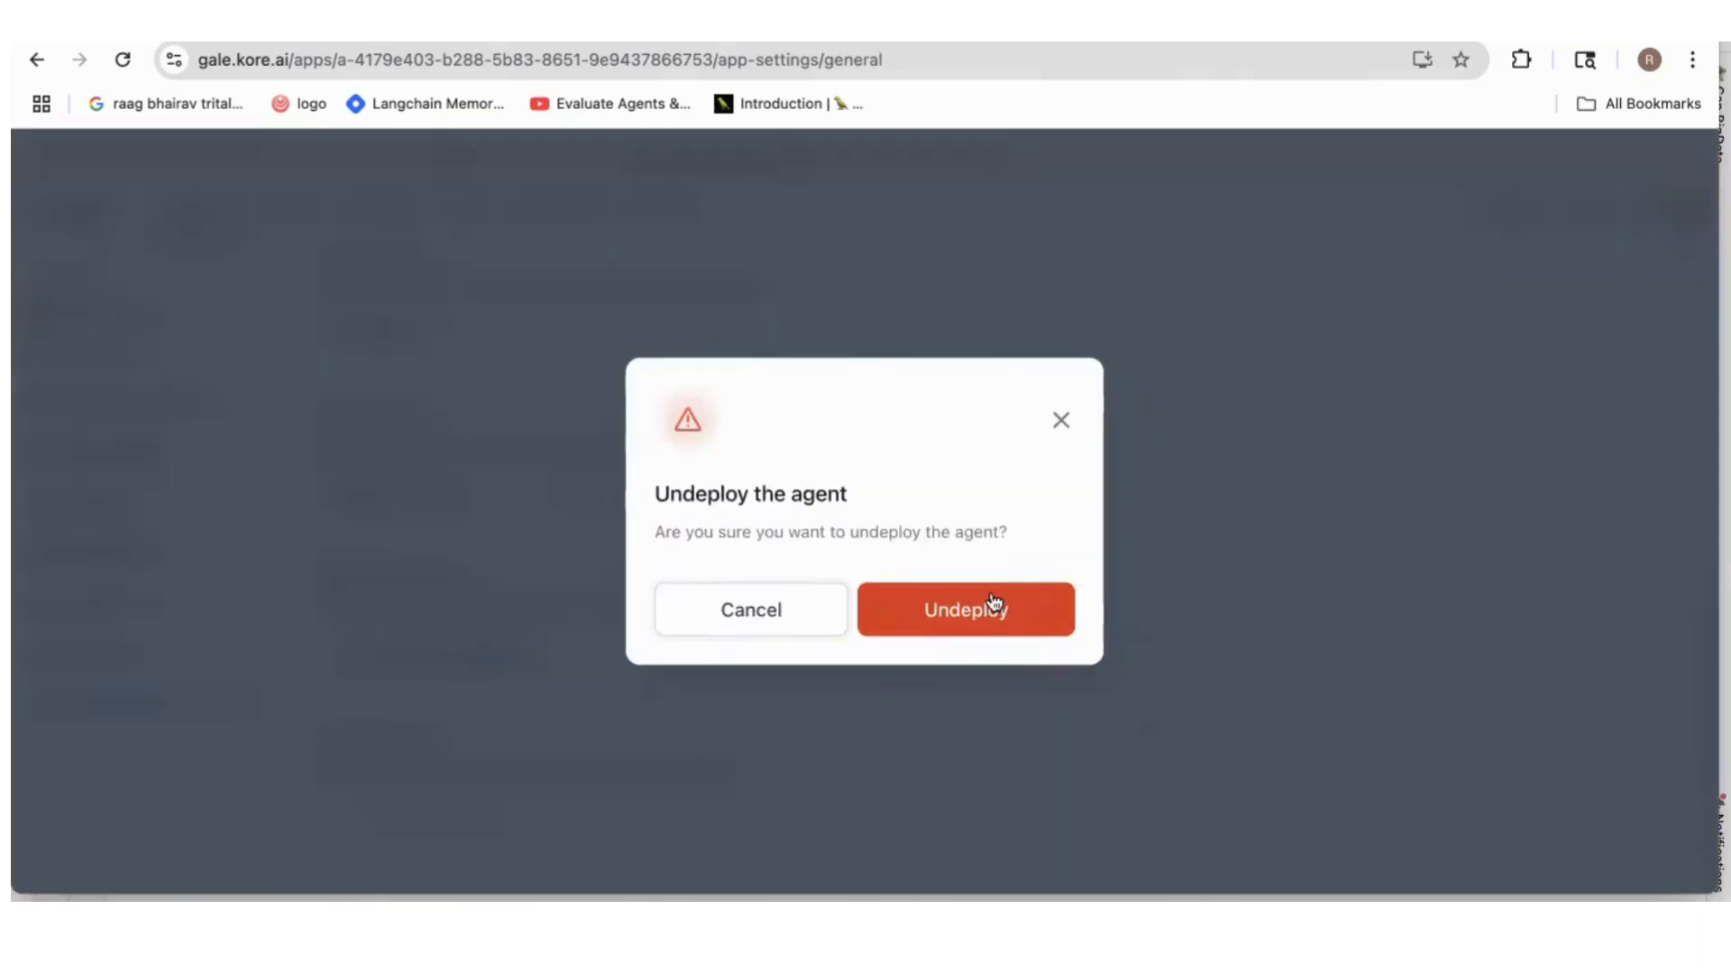
{"action": "left_click", "coordinate": [994, 601]}
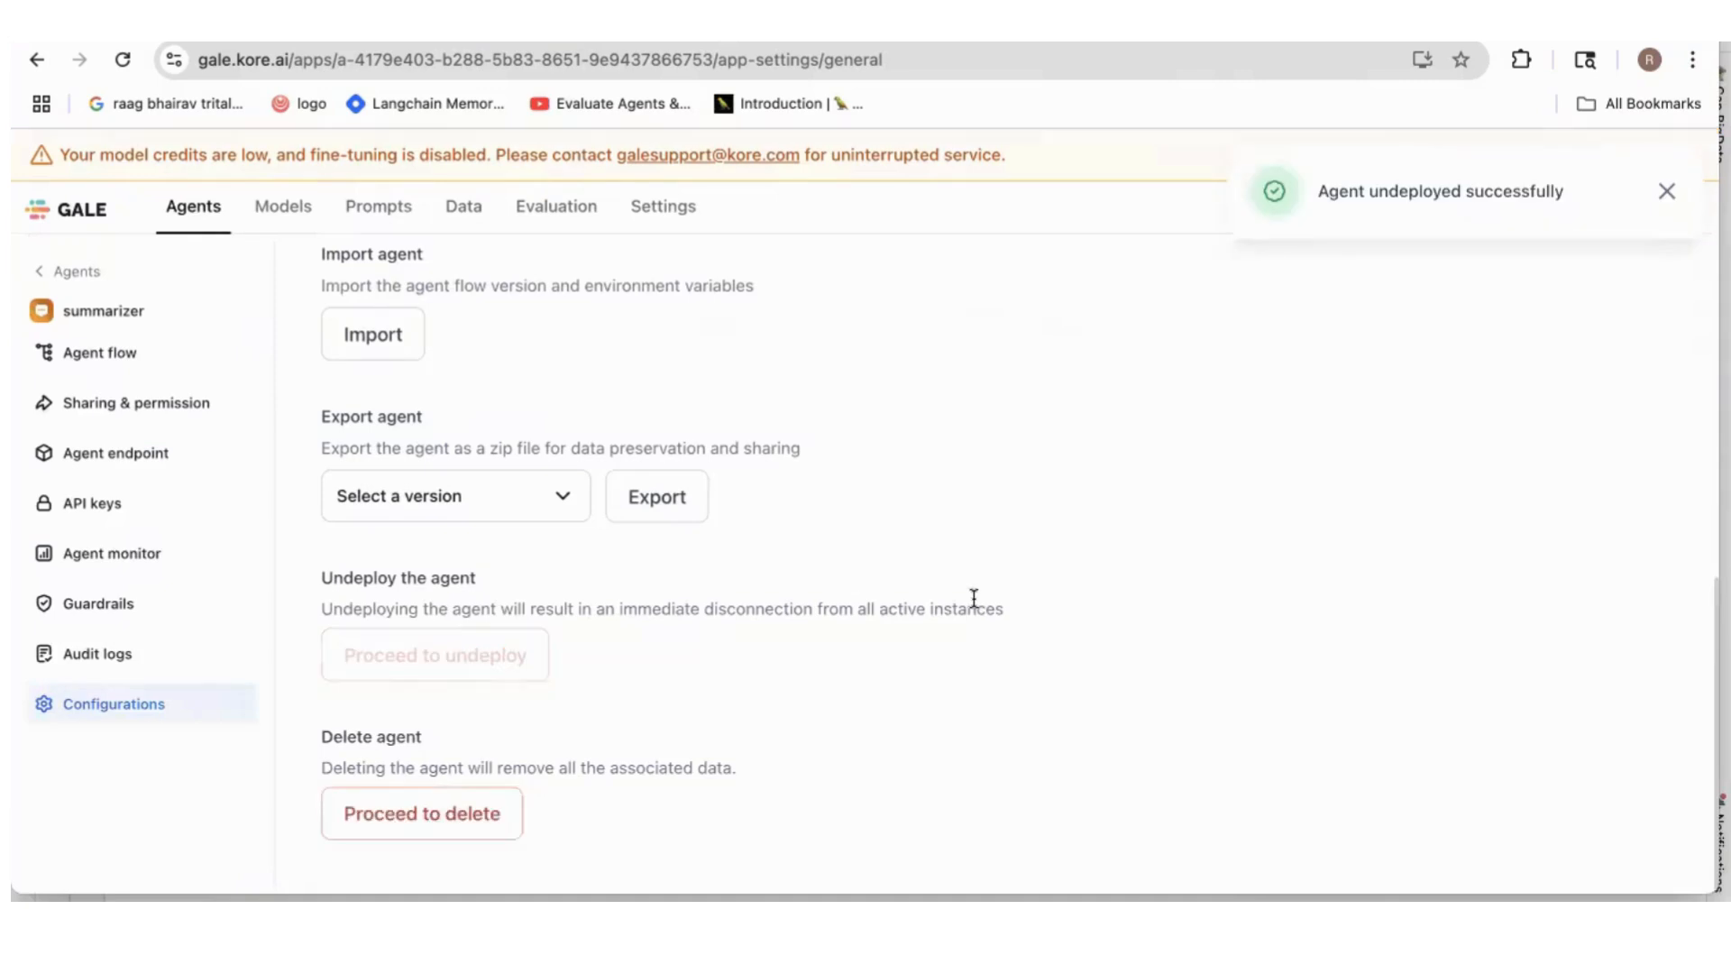
{"action": "left_click", "coordinate": [444, 823]}
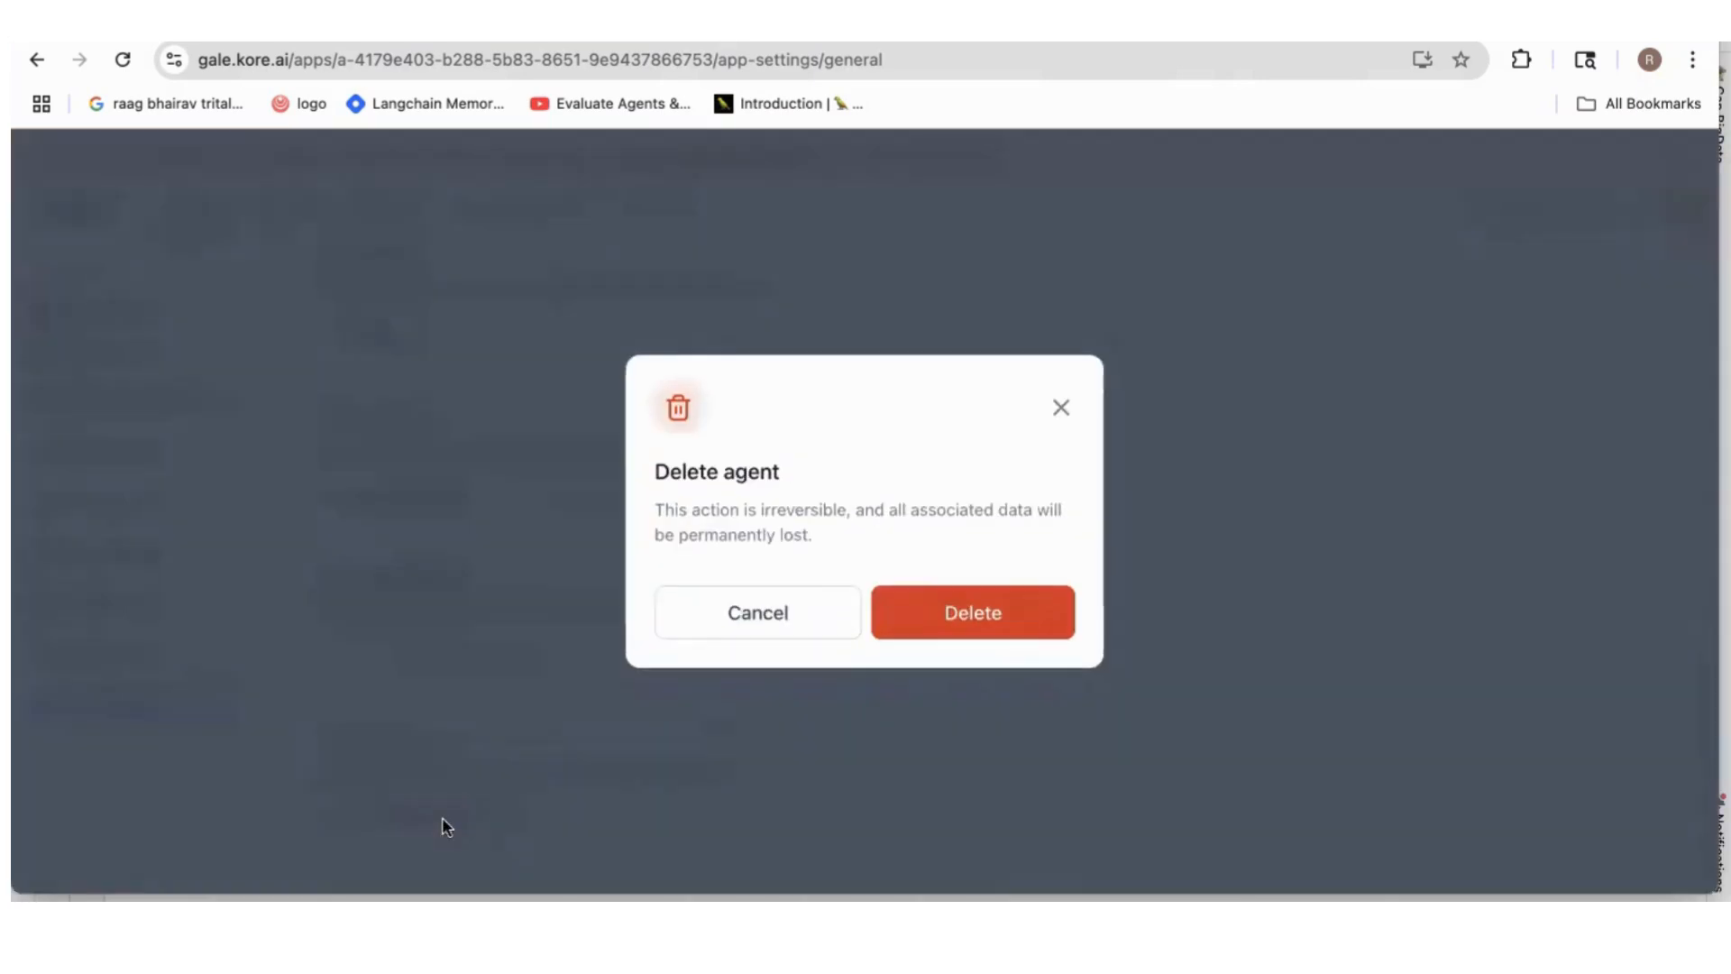
{"action": "left_click", "coordinate": [963, 620]}
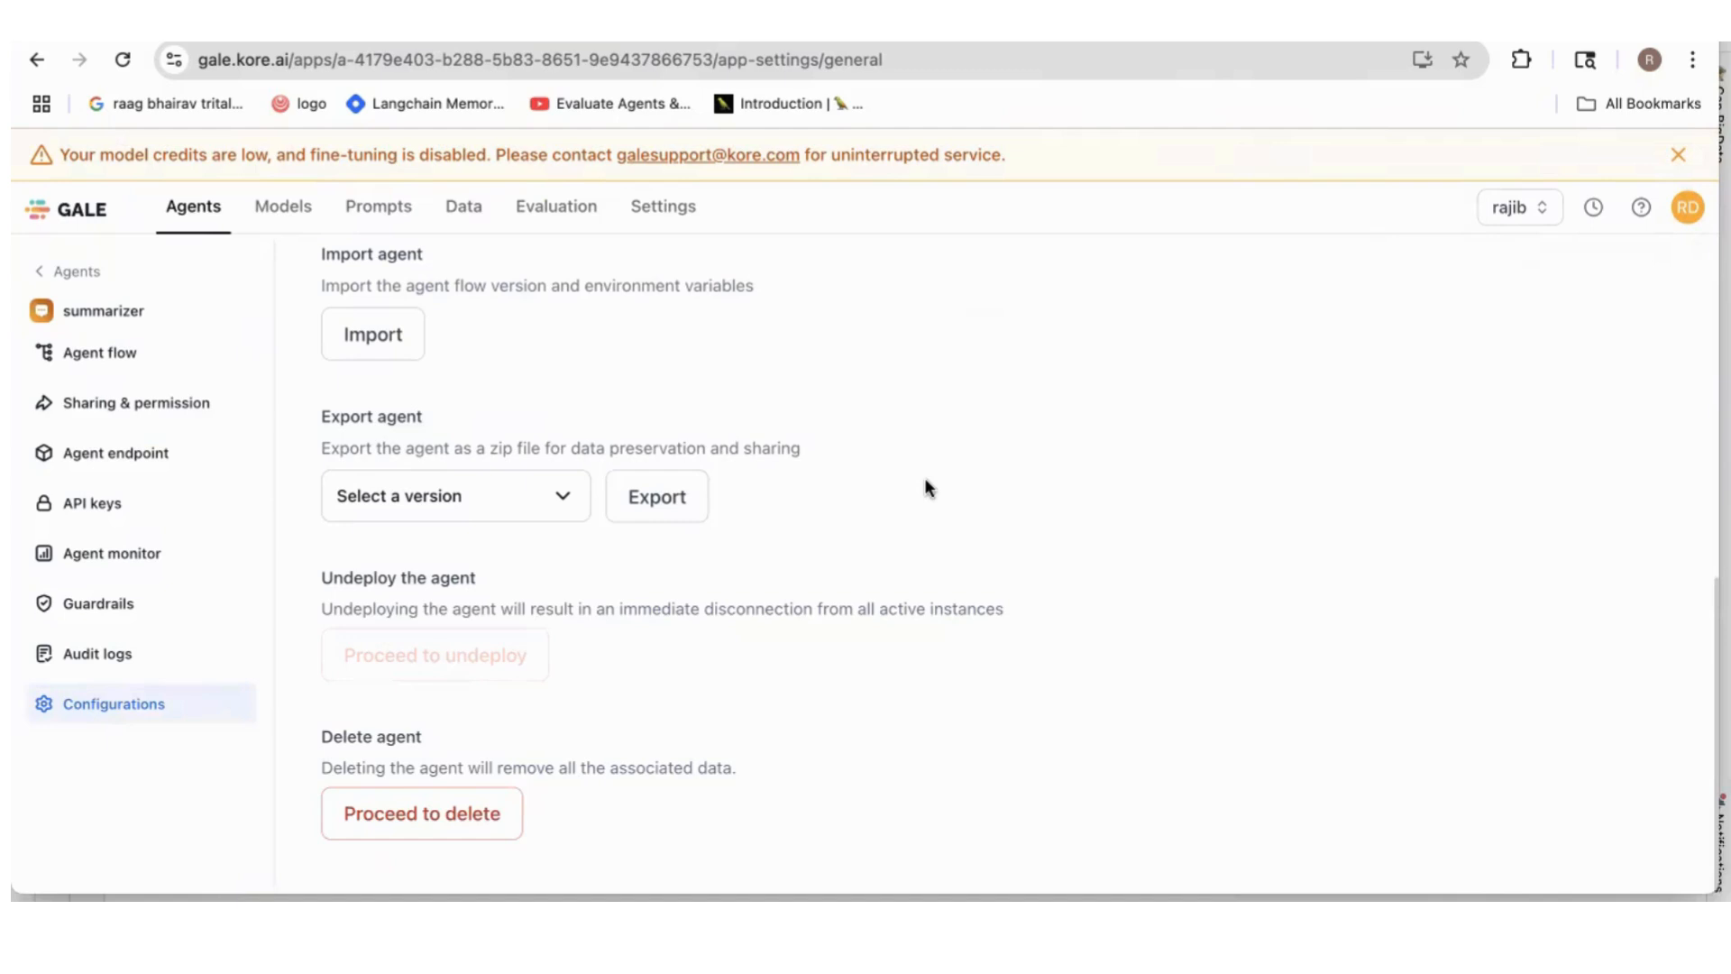
Step: Check the Agent endpoint page, which reports no API endpoint because the agent is undeployed
{"action": "scroll", "coordinate": [925, 478], "scroll_direction": "up", "scroll_amount": 3}
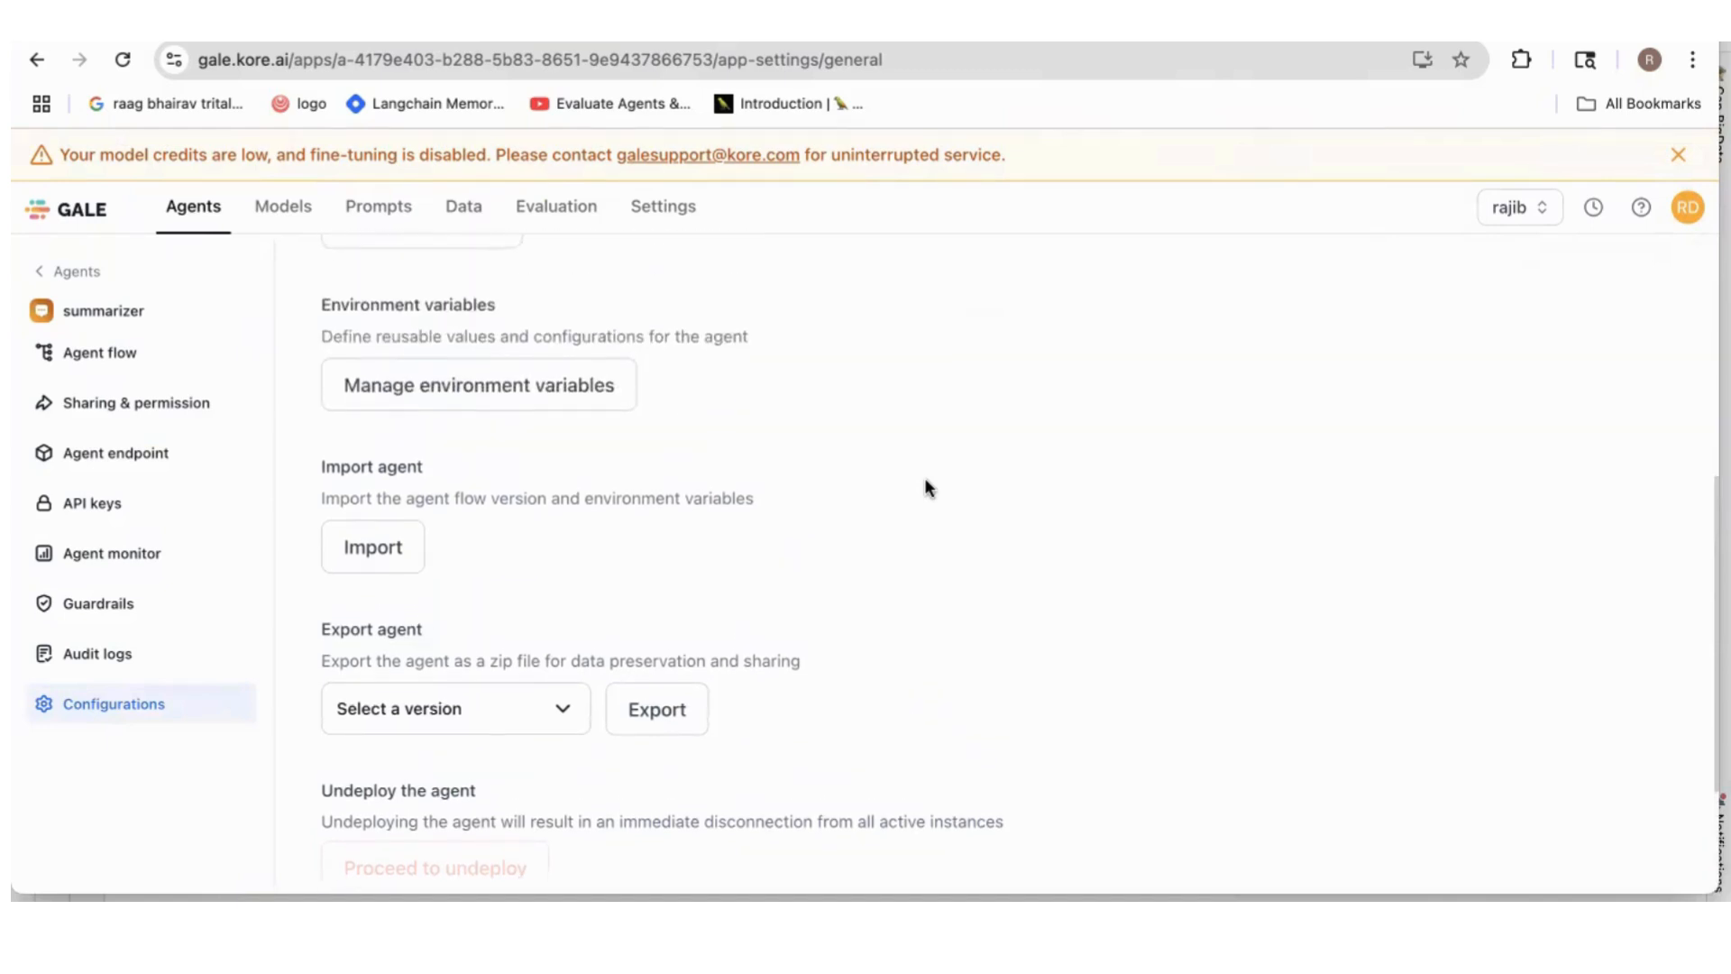
{"action": "scroll", "coordinate": [925, 481], "scroll_direction": "down", "scroll_amount": 3}
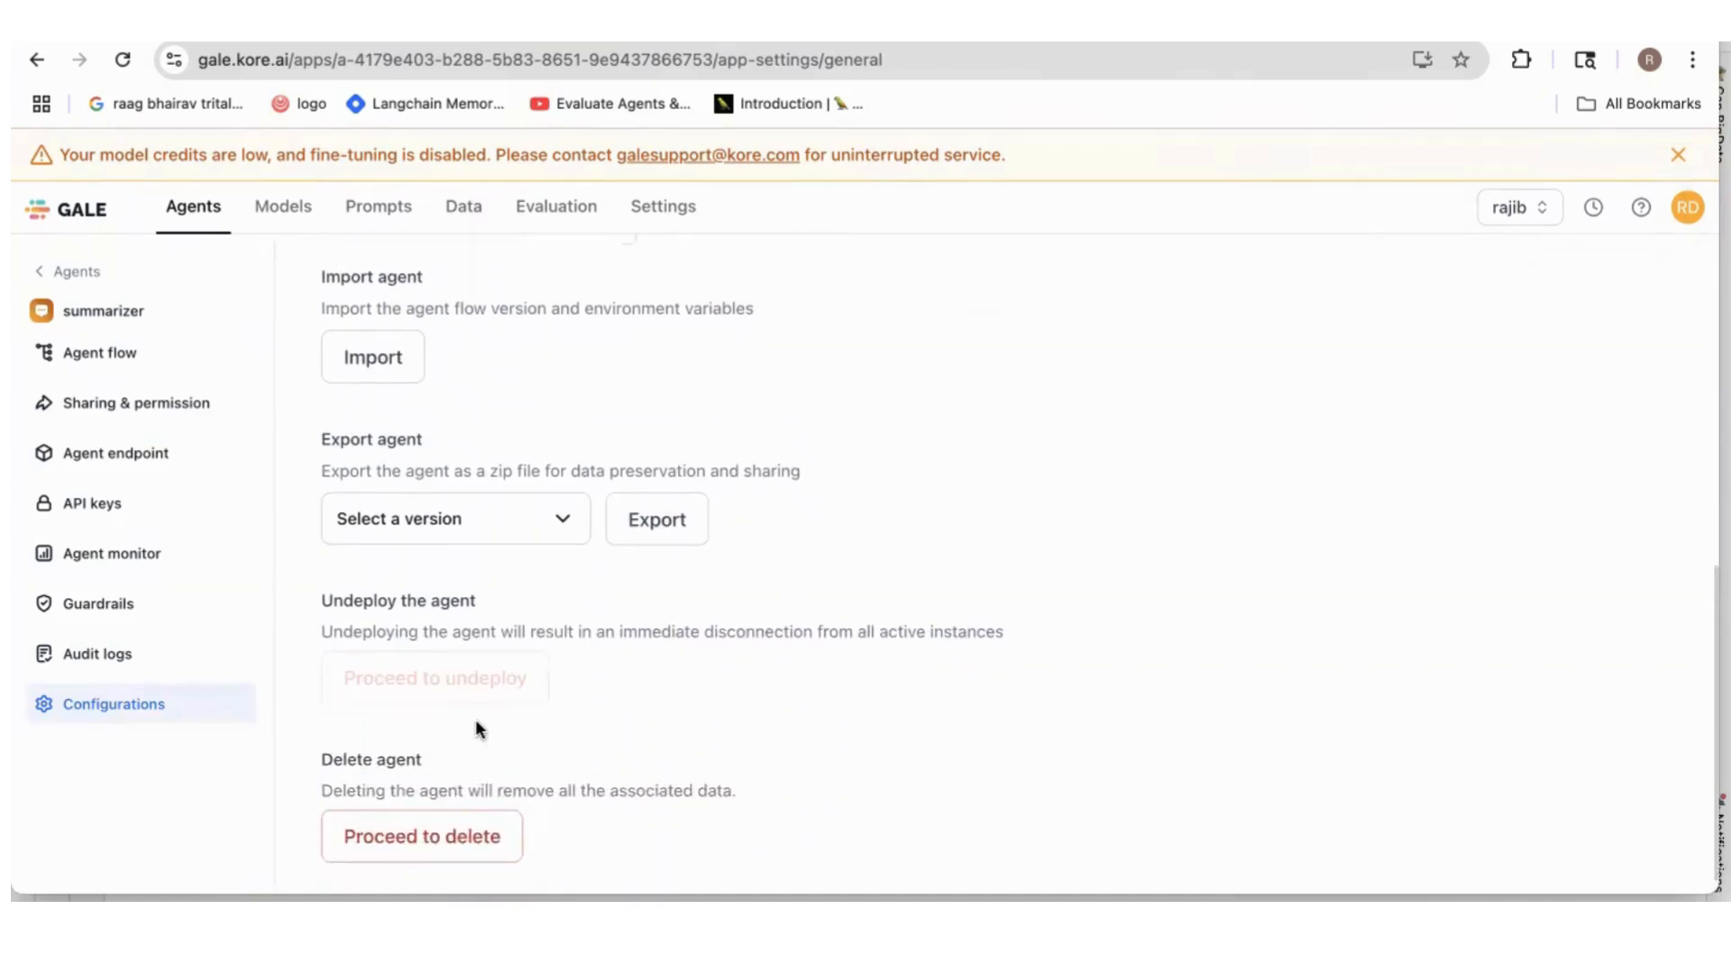
{"action": "left_click", "coordinate": [151, 464]}
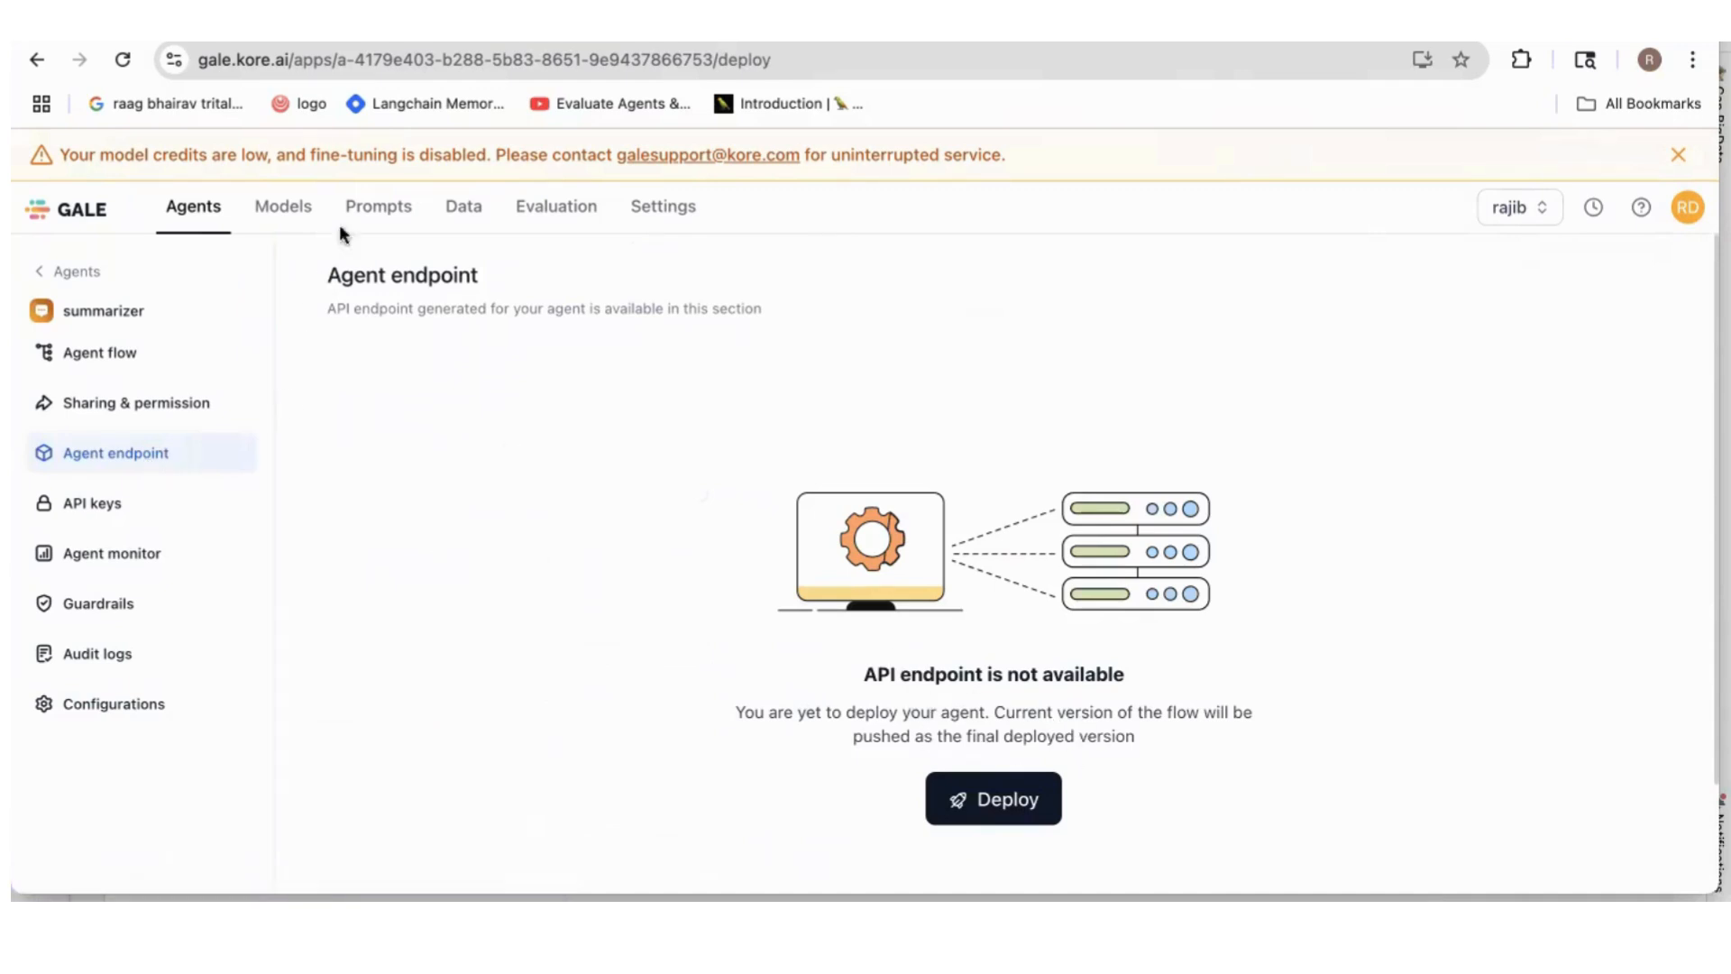
Step: Visit the Models, Prompts, Data and Evaluation sections in turn, ending on the summarizer agent's flow page
{"action": "left_click", "coordinate": [277, 206]}
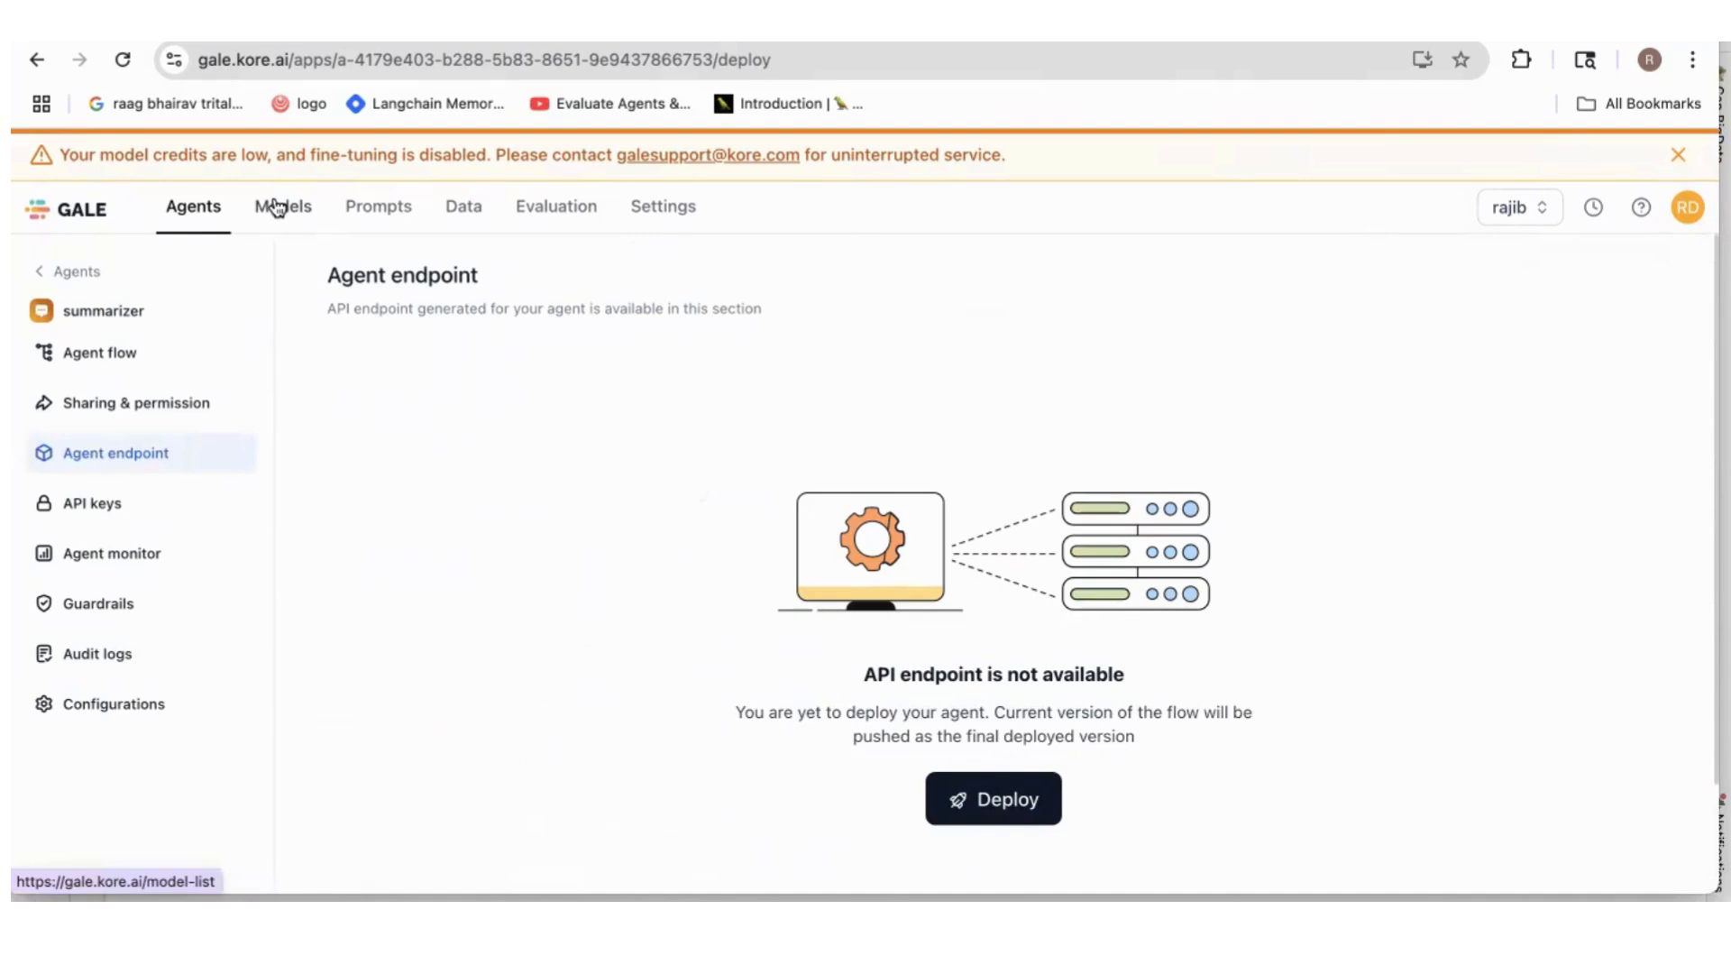
{"action": "left_click", "coordinate": [388, 219]}
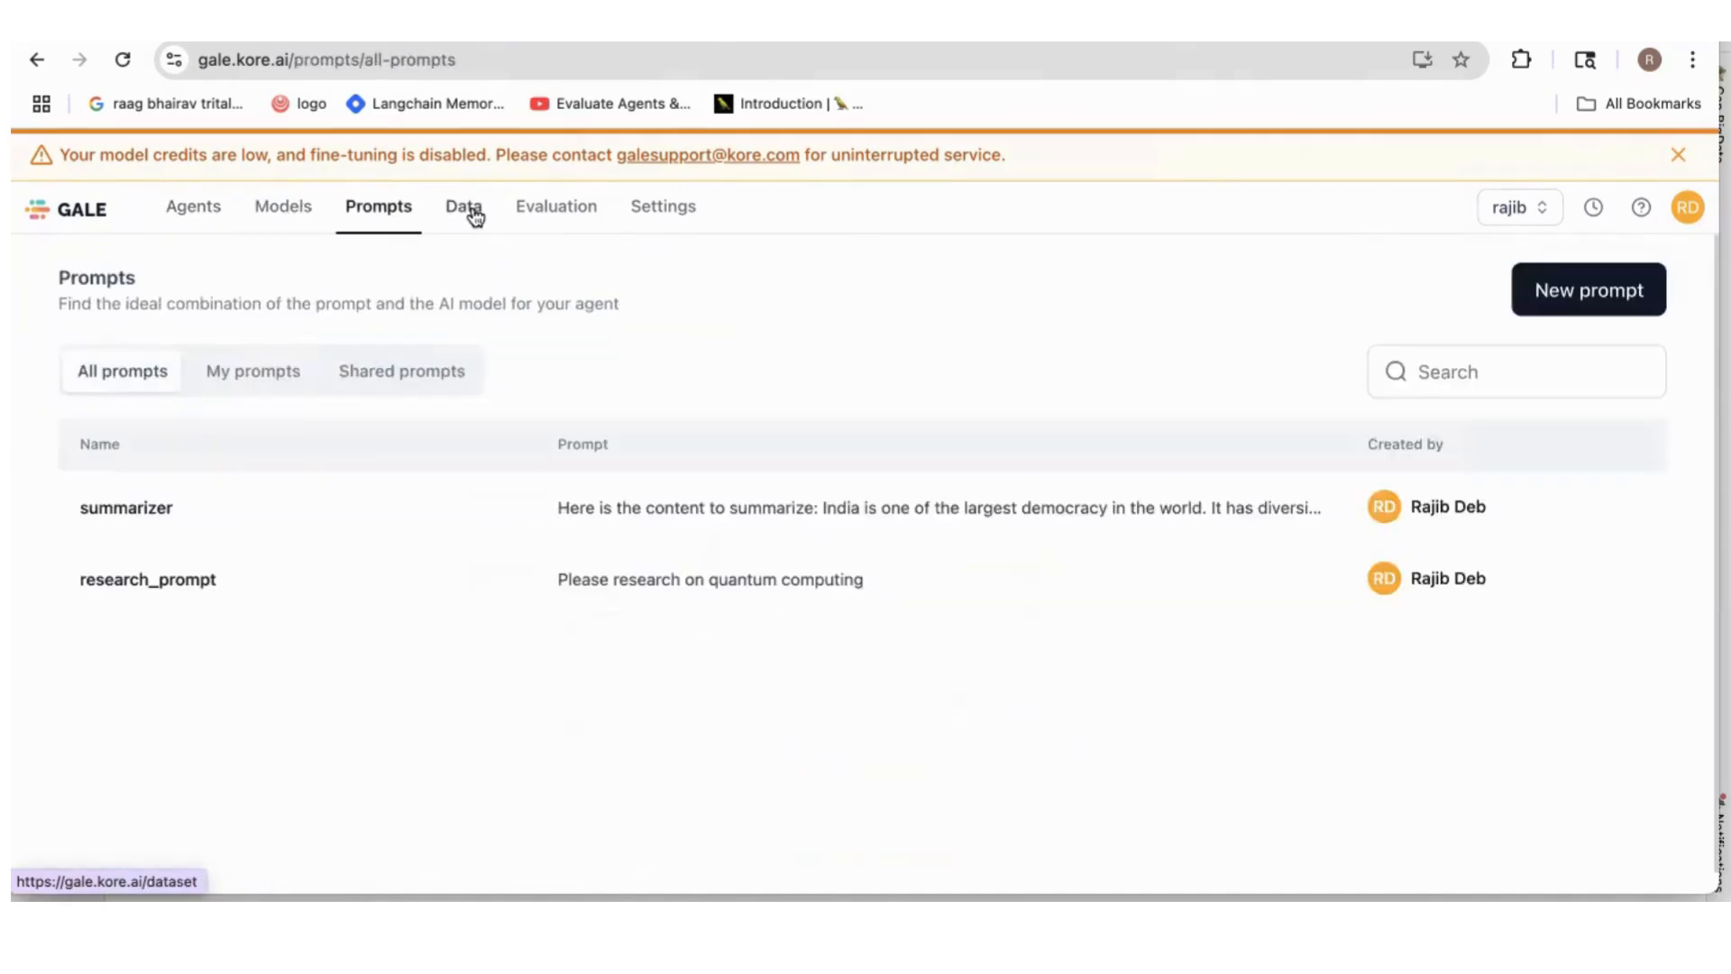
{"action": "left_click", "coordinate": [467, 212]}
{"action": "left_click", "coordinate": [570, 224]}
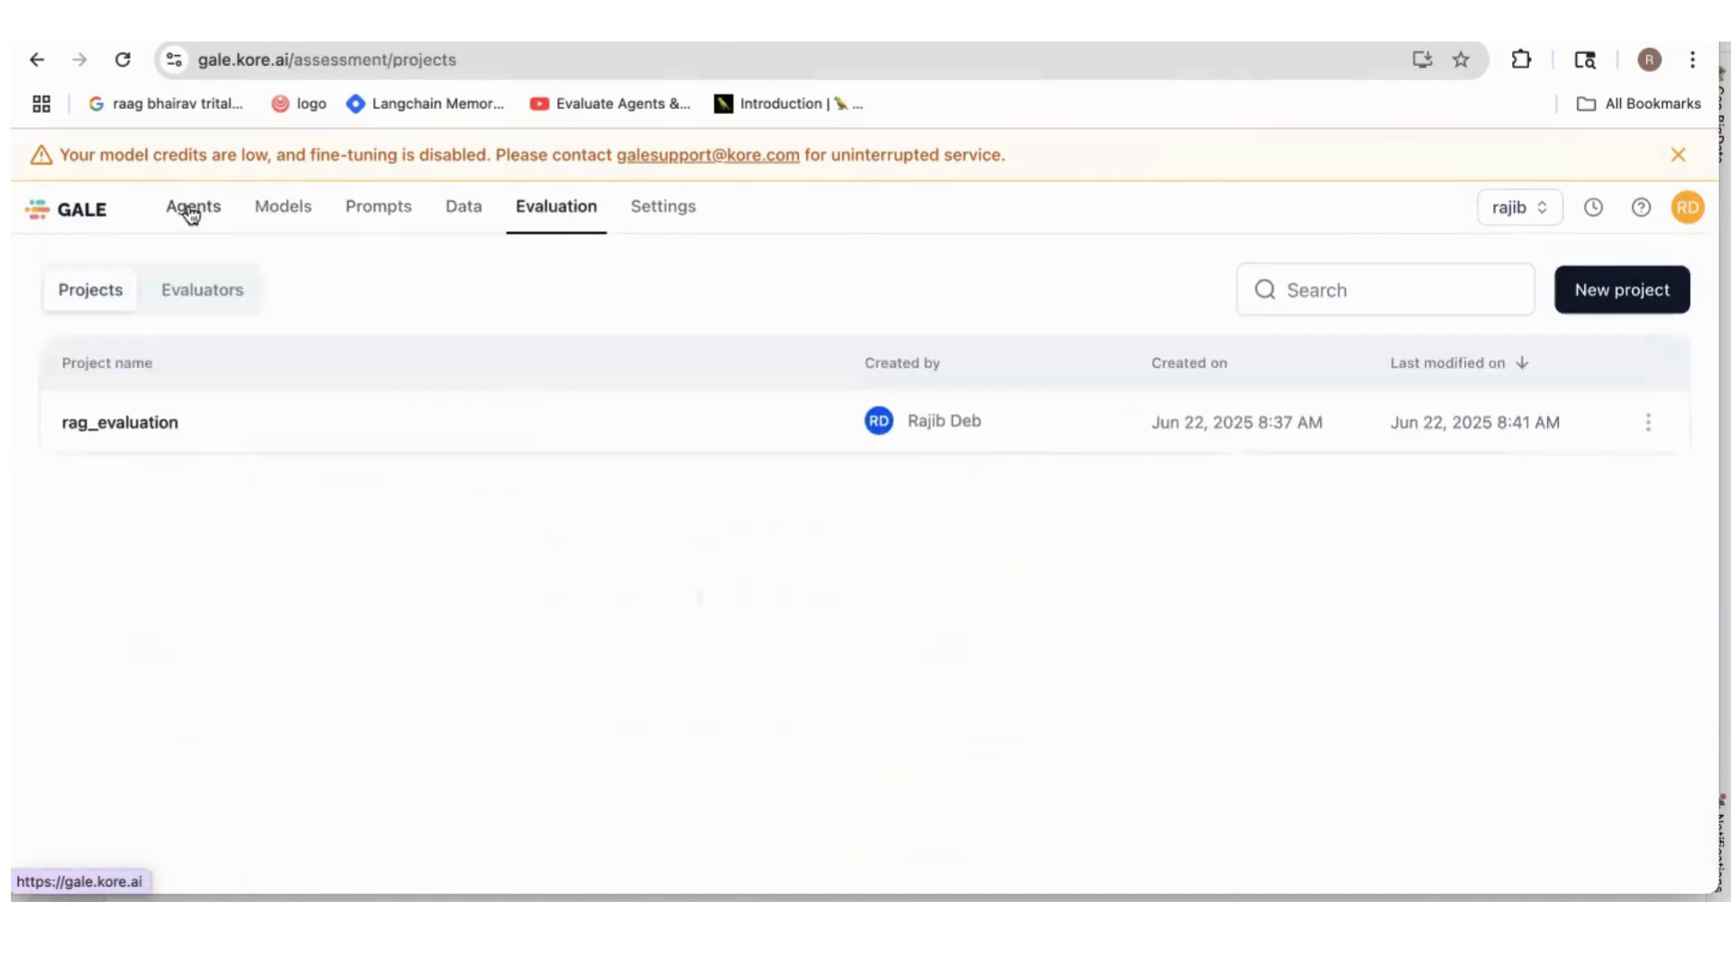
{"action": "left_click", "coordinate": [185, 213]}
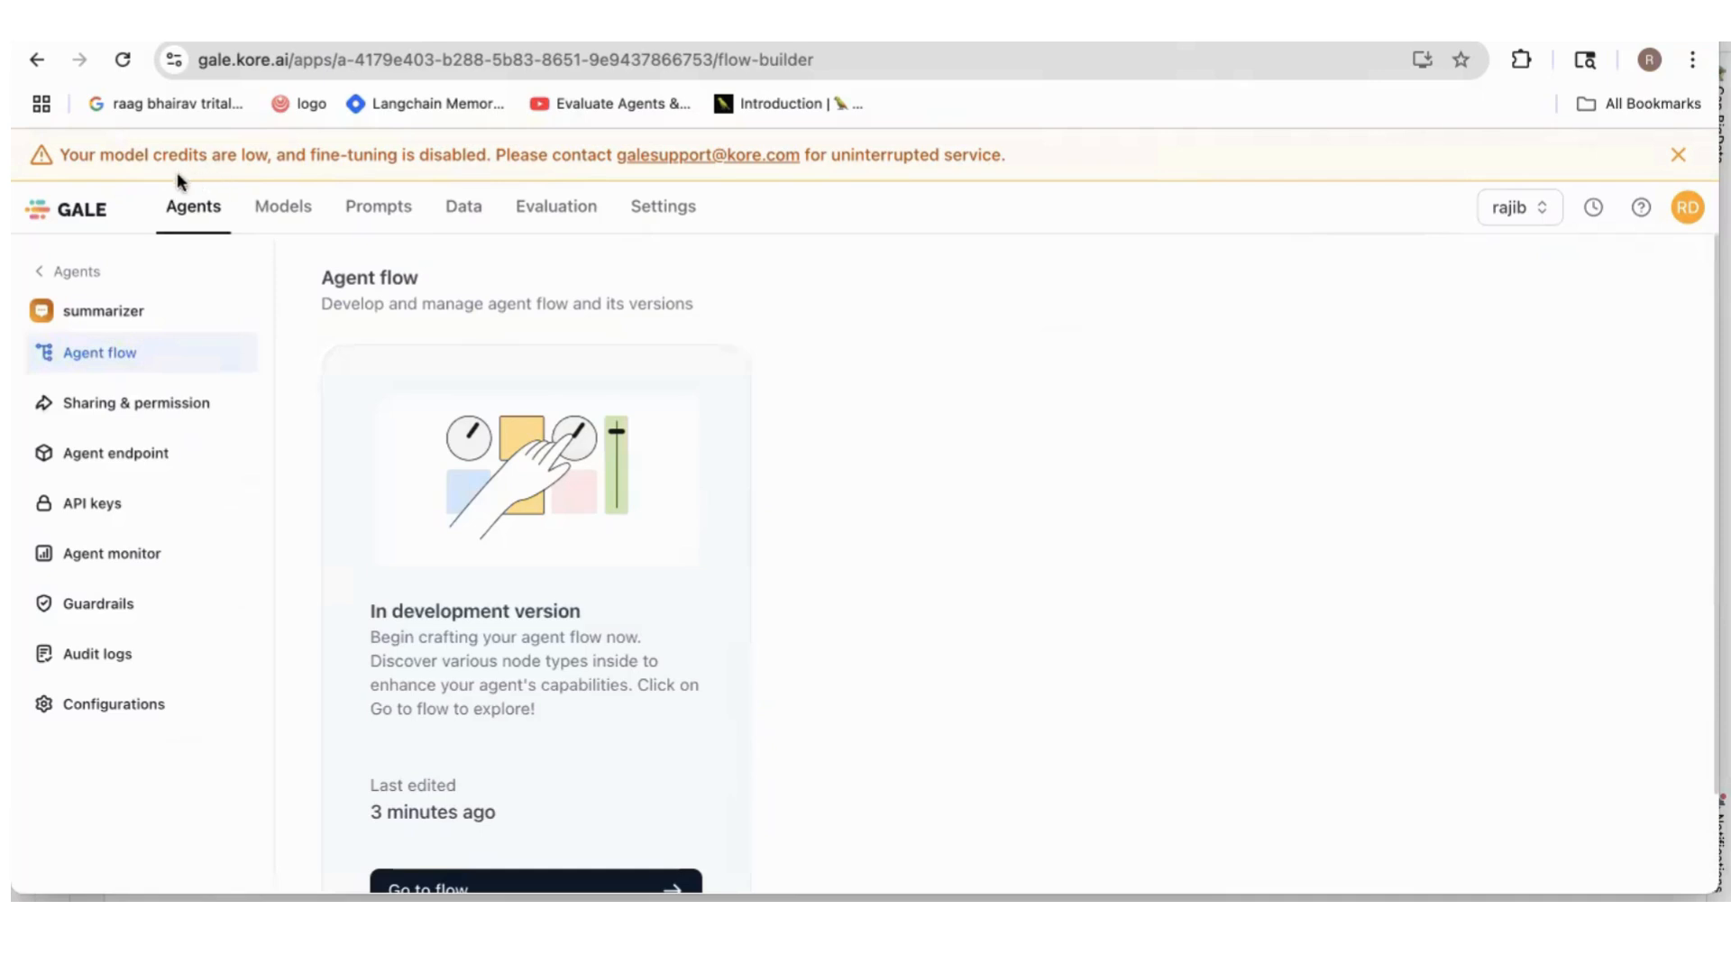